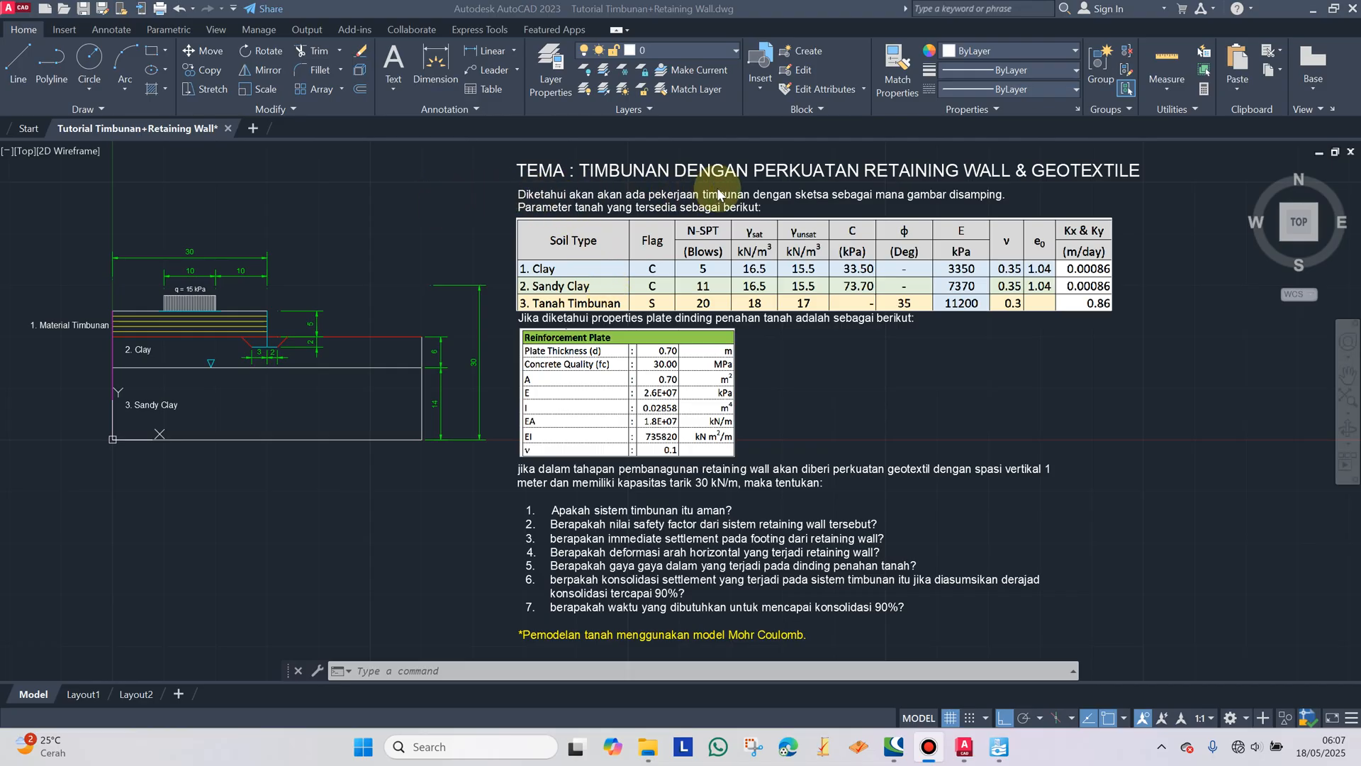
Step: Examine the embankment cross-section sketch with its soil layers, surcharge load and water level
click(356, 232)
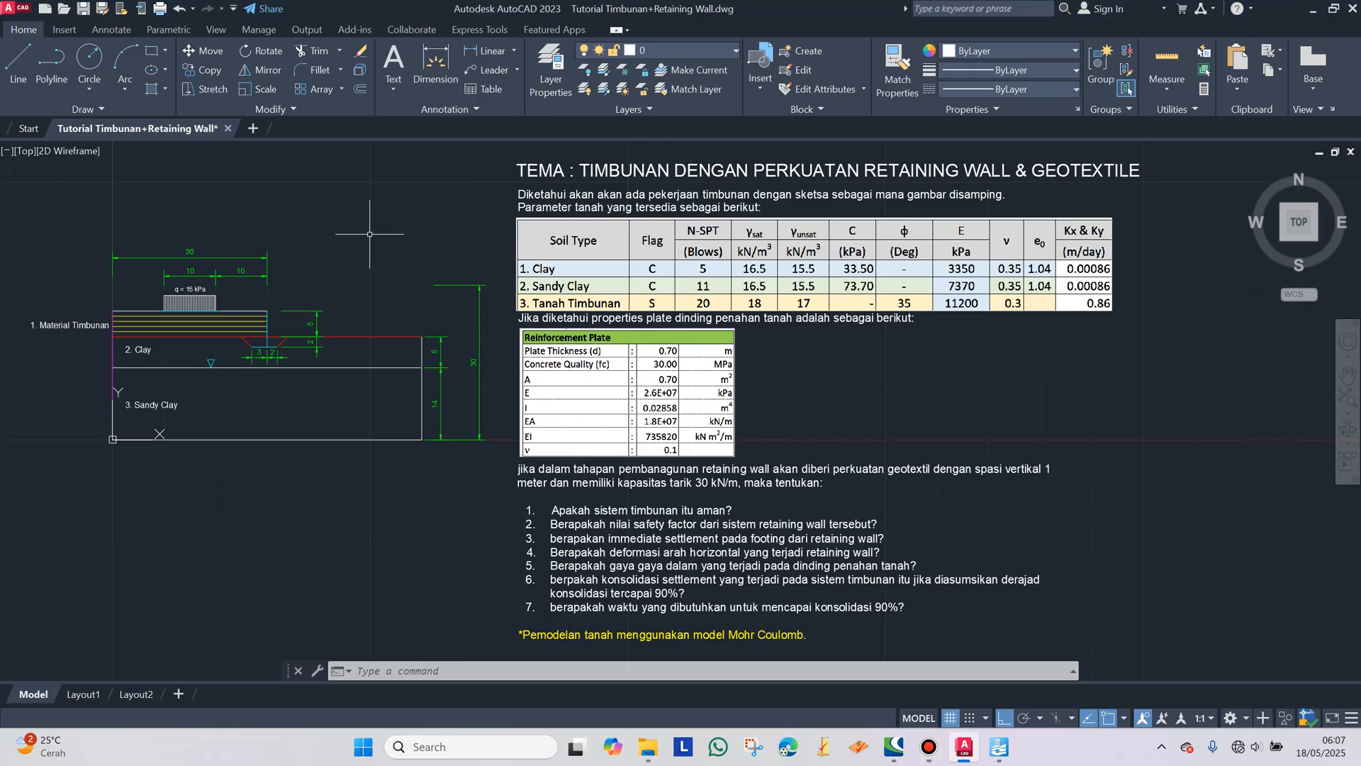
scroll(207, 327, up, 2)
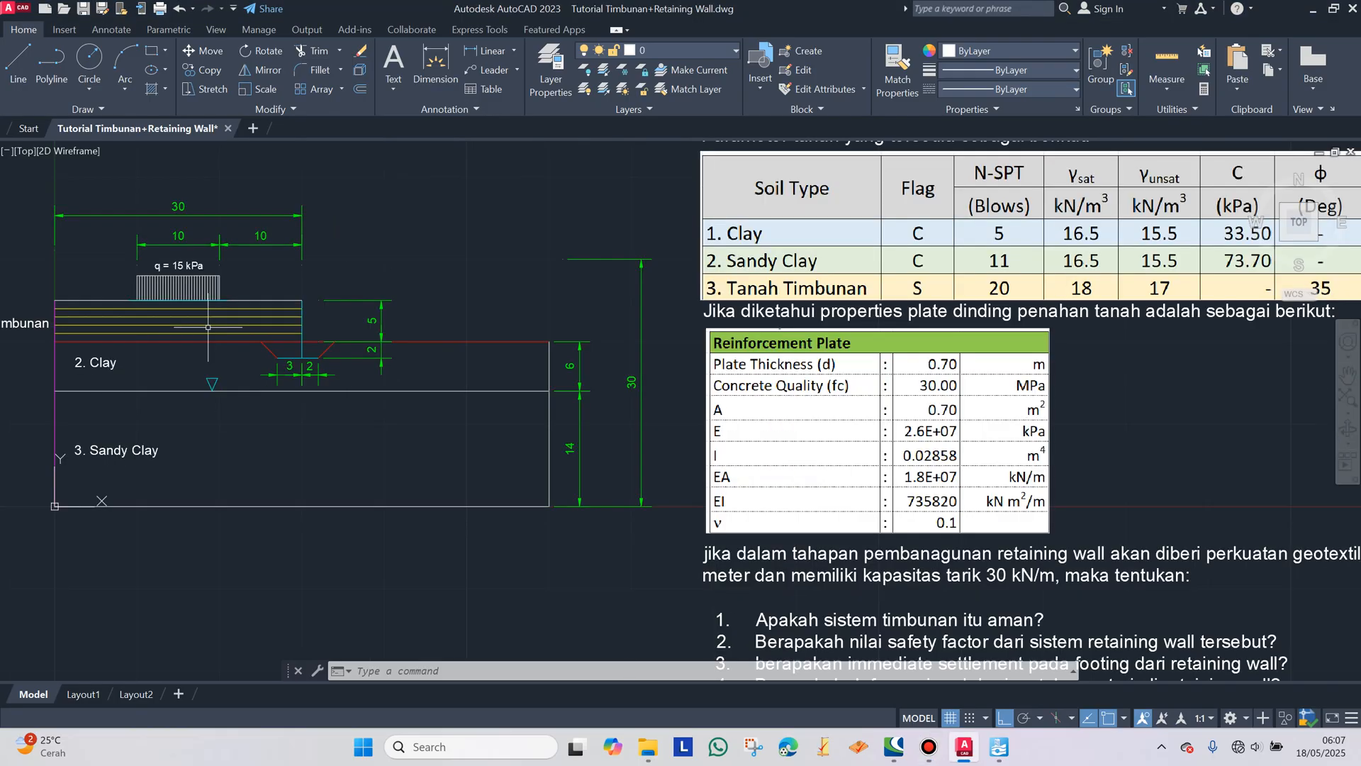
drag(208, 326, 497, 339)
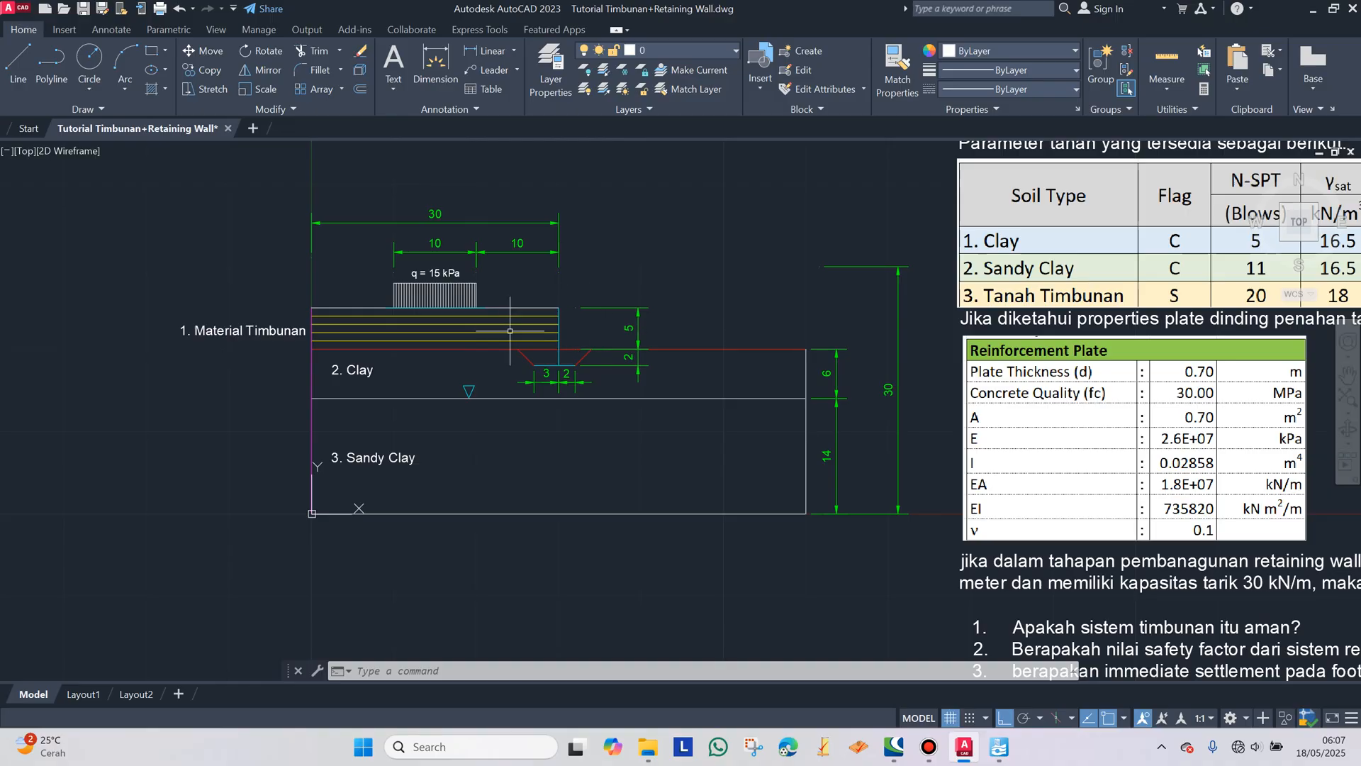
scroll(511, 335, up, 2)
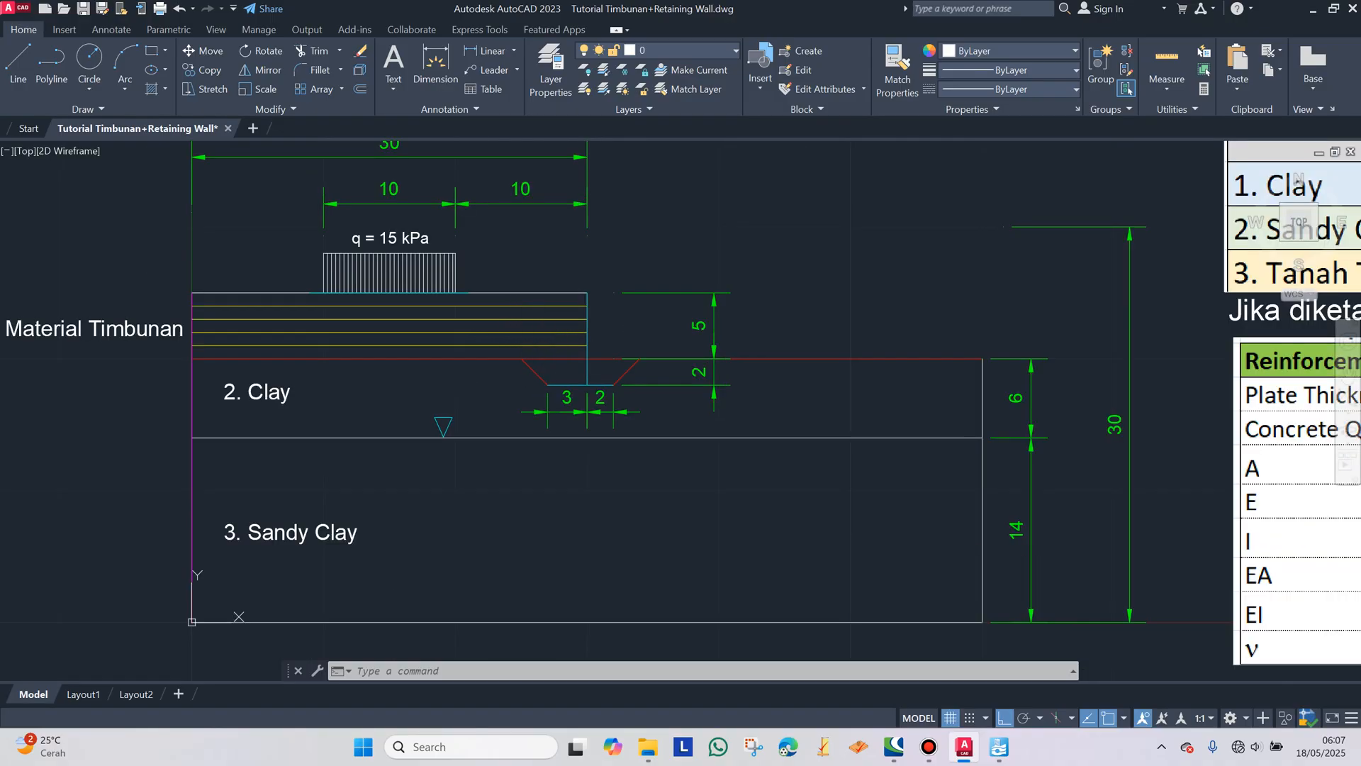
drag(557, 337, 540, 351)
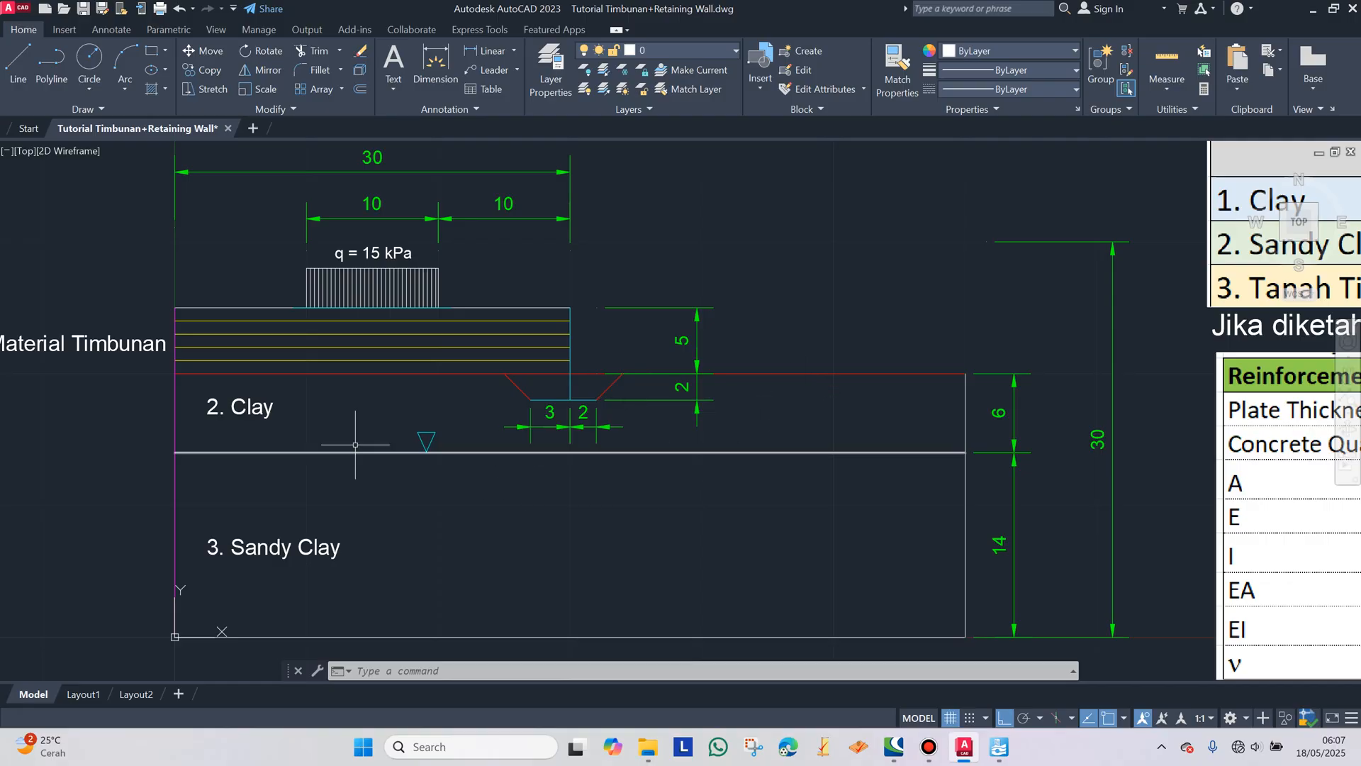
drag(374, 423, 418, 418)
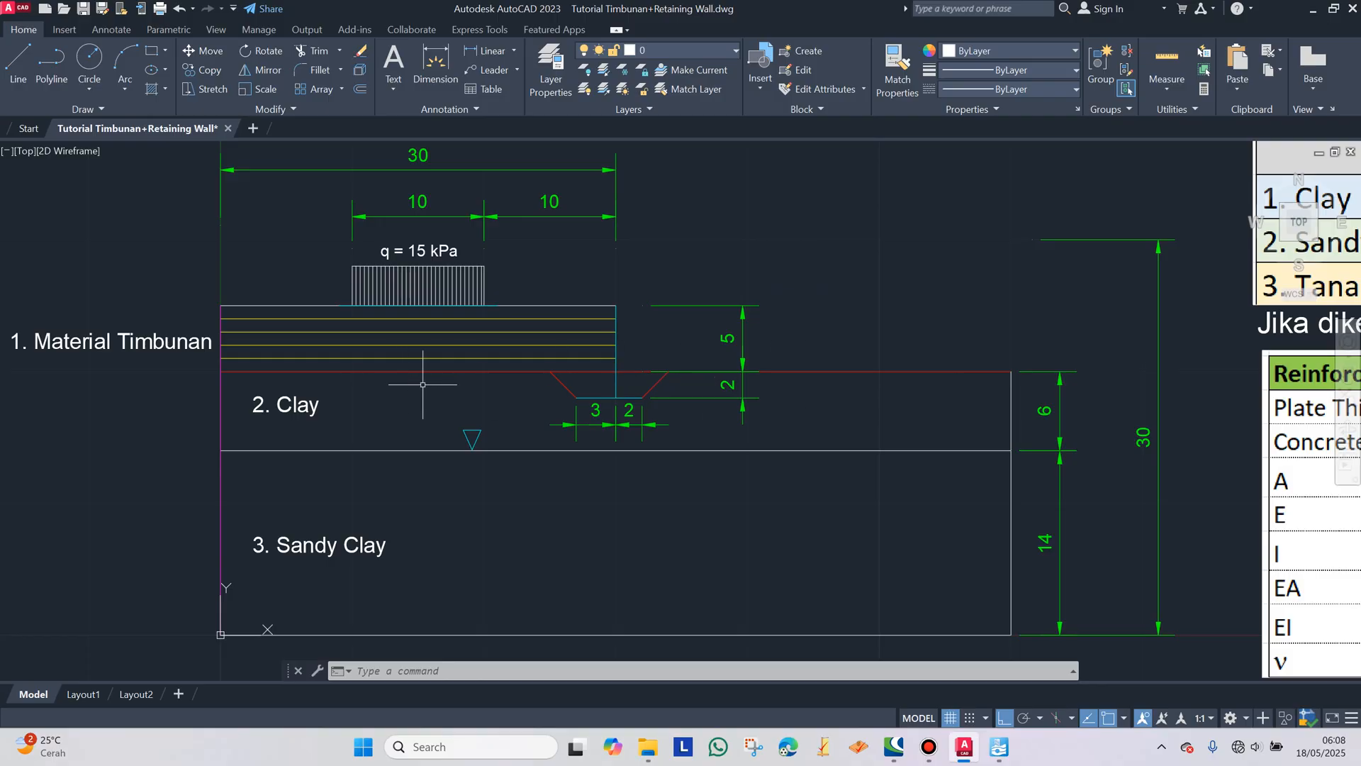
mouse_move(592, 405)
scroll(394, 264, up, 2)
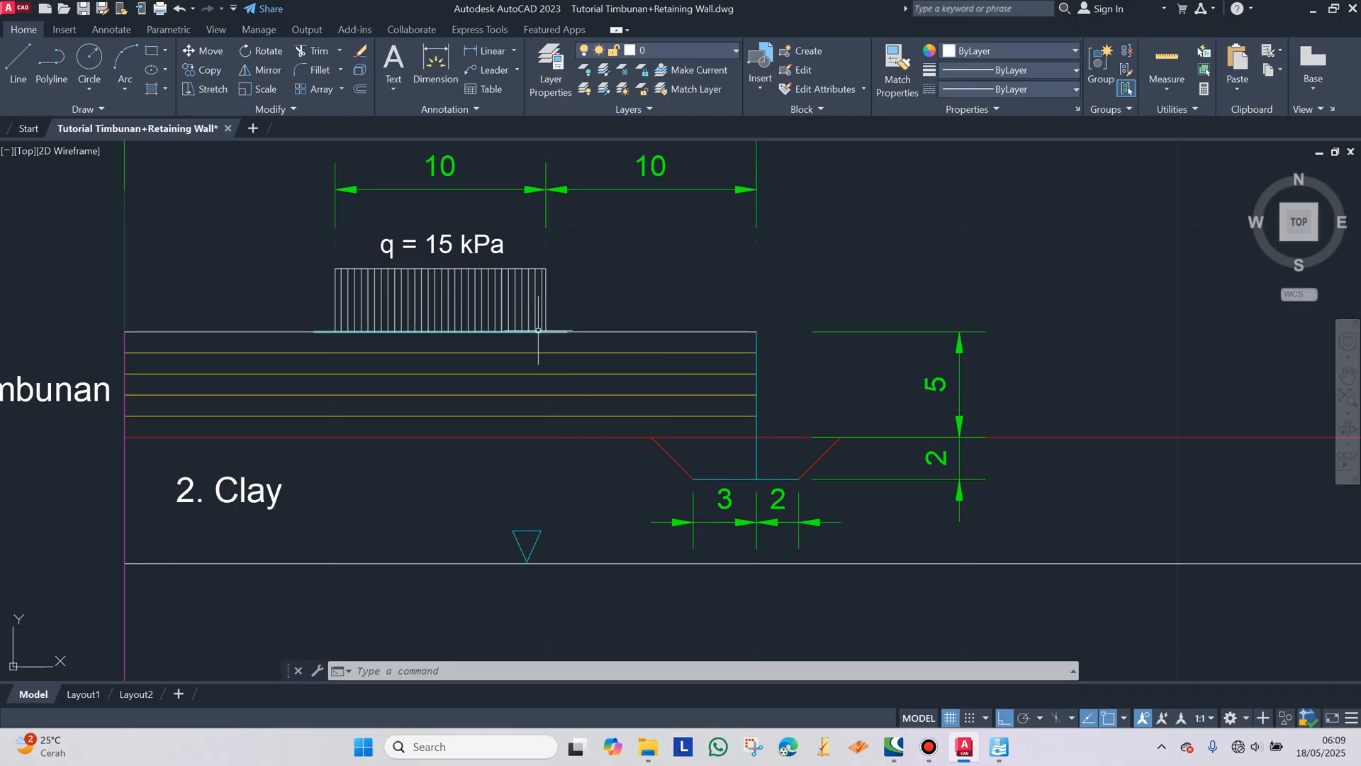
Step: Examine the retaining wall footing, the excavation around it and the width and height dimensions in the sketch
scroll(609, 316, down, 3)
scroll(591, 269, up, 3)
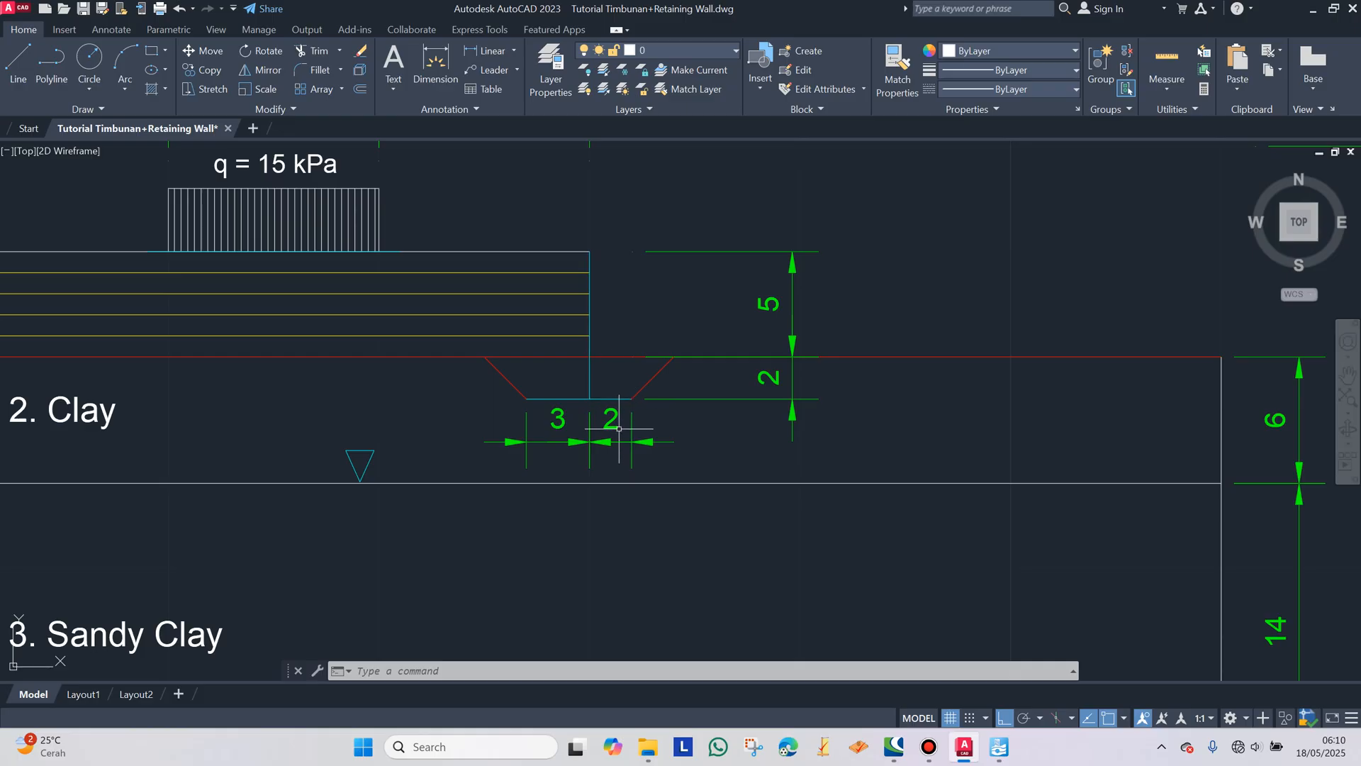
scroll(720, 319, down, 2)
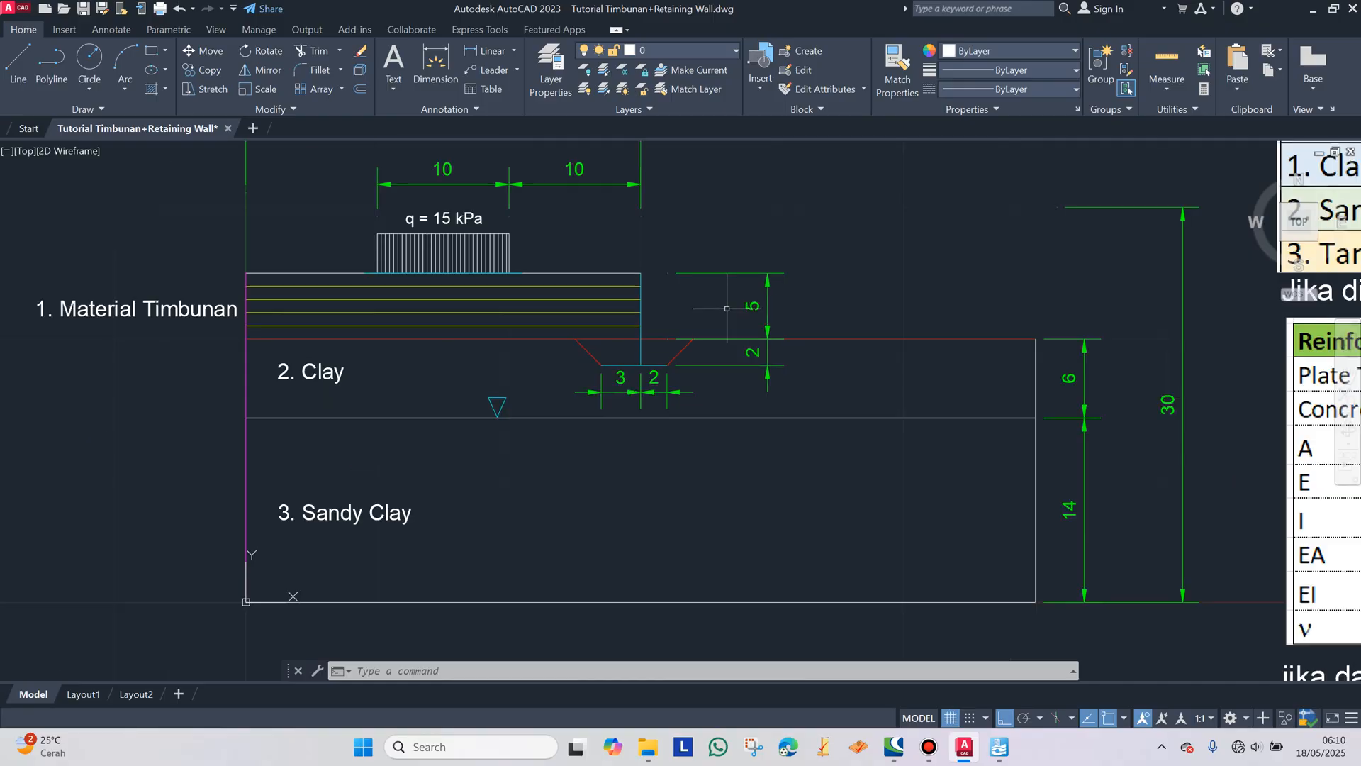
drag(571, 328, 532, 365)
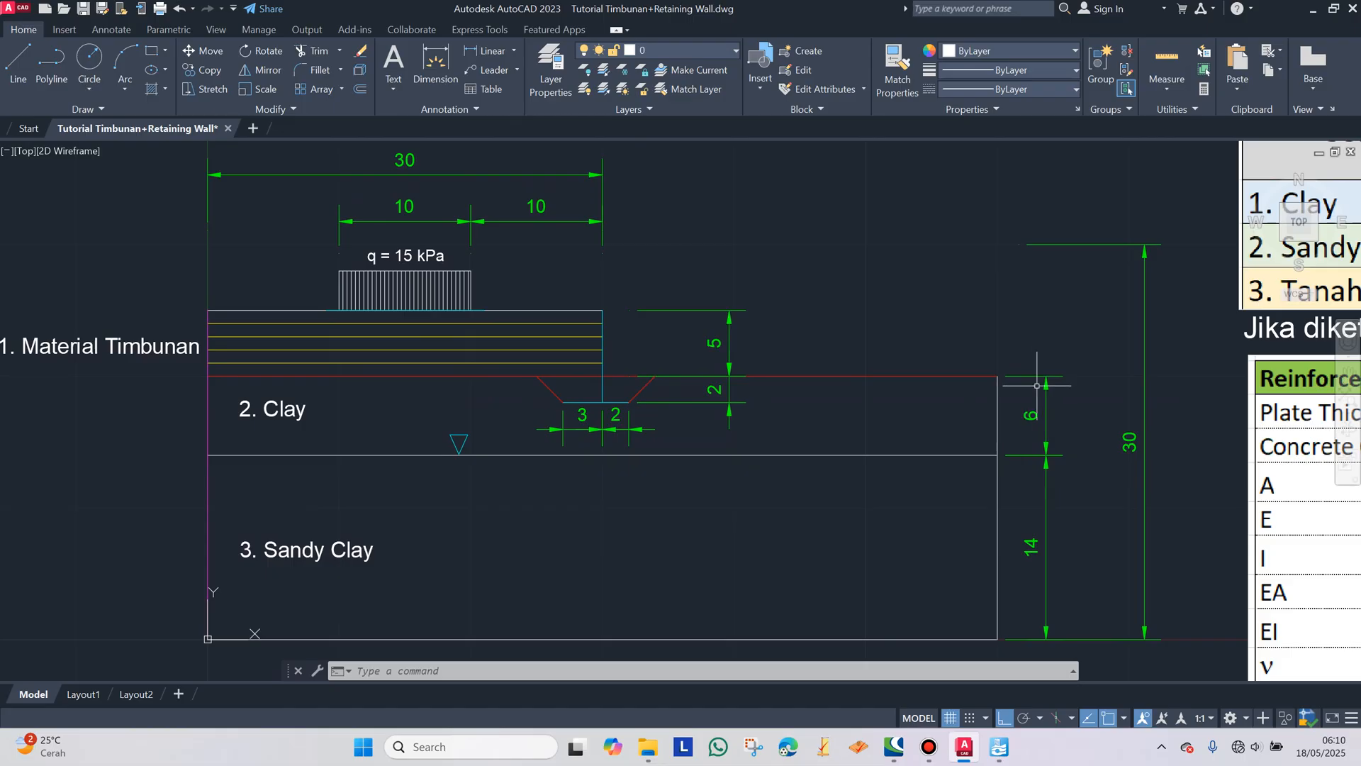
scroll(1035, 378, down, 2)
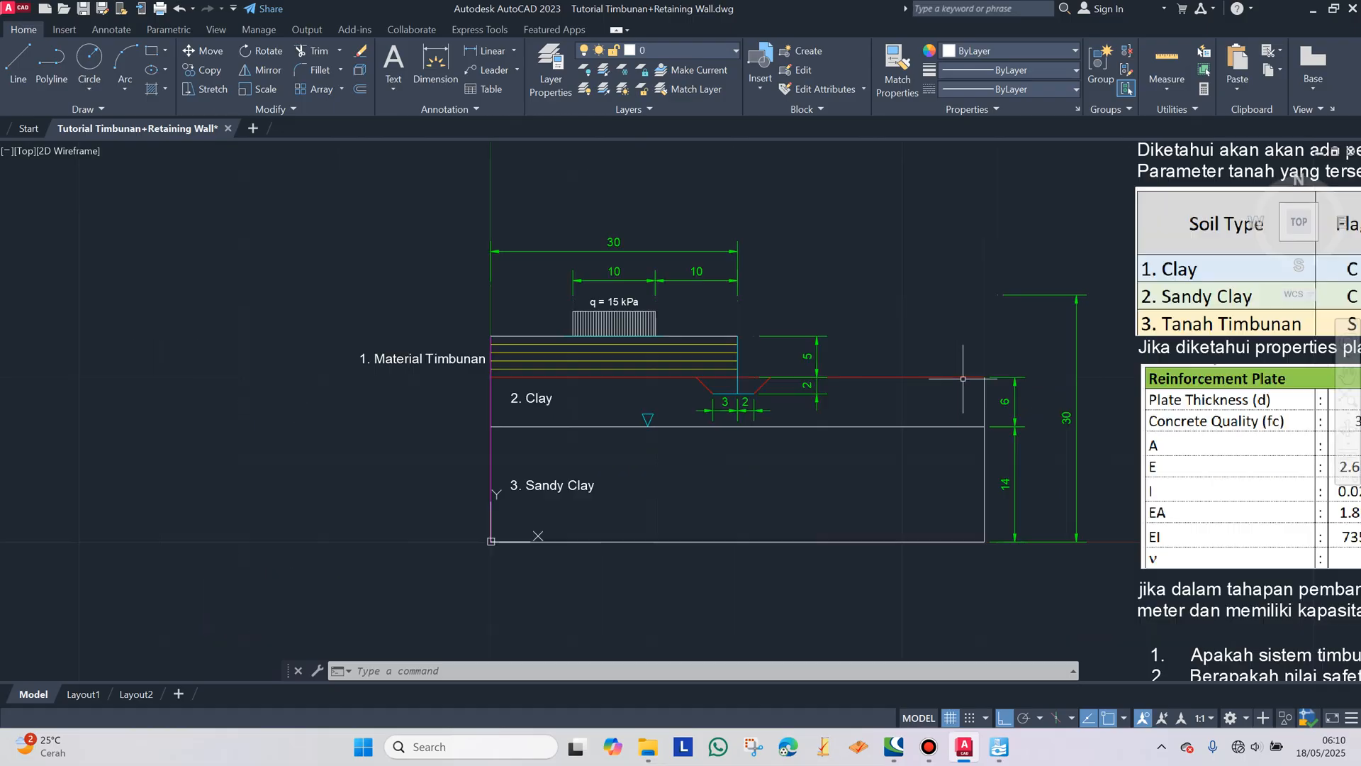
mouse_move(998, 389)
mouse_down()
mouse_move(893, 367)
mouse_move(826, 375)
mouse_up()
scroll(821, 375, up, 2)
mouse_move(699, 382)
mouse_down()
mouse_move(802, 401)
mouse_move(861, 385)
mouse_move(866, 400)
mouse_move(864, 386)
mouse_up()
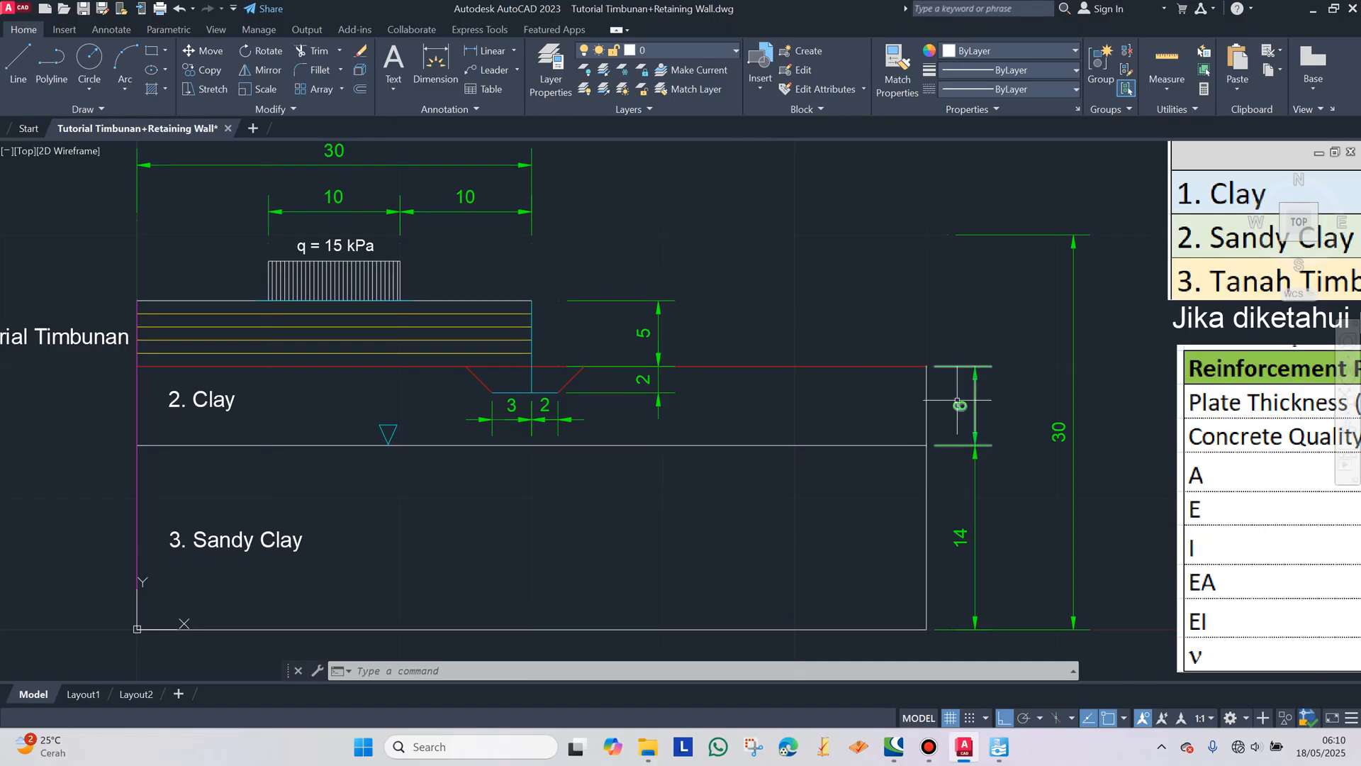
drag(501, 315, 609, 337)
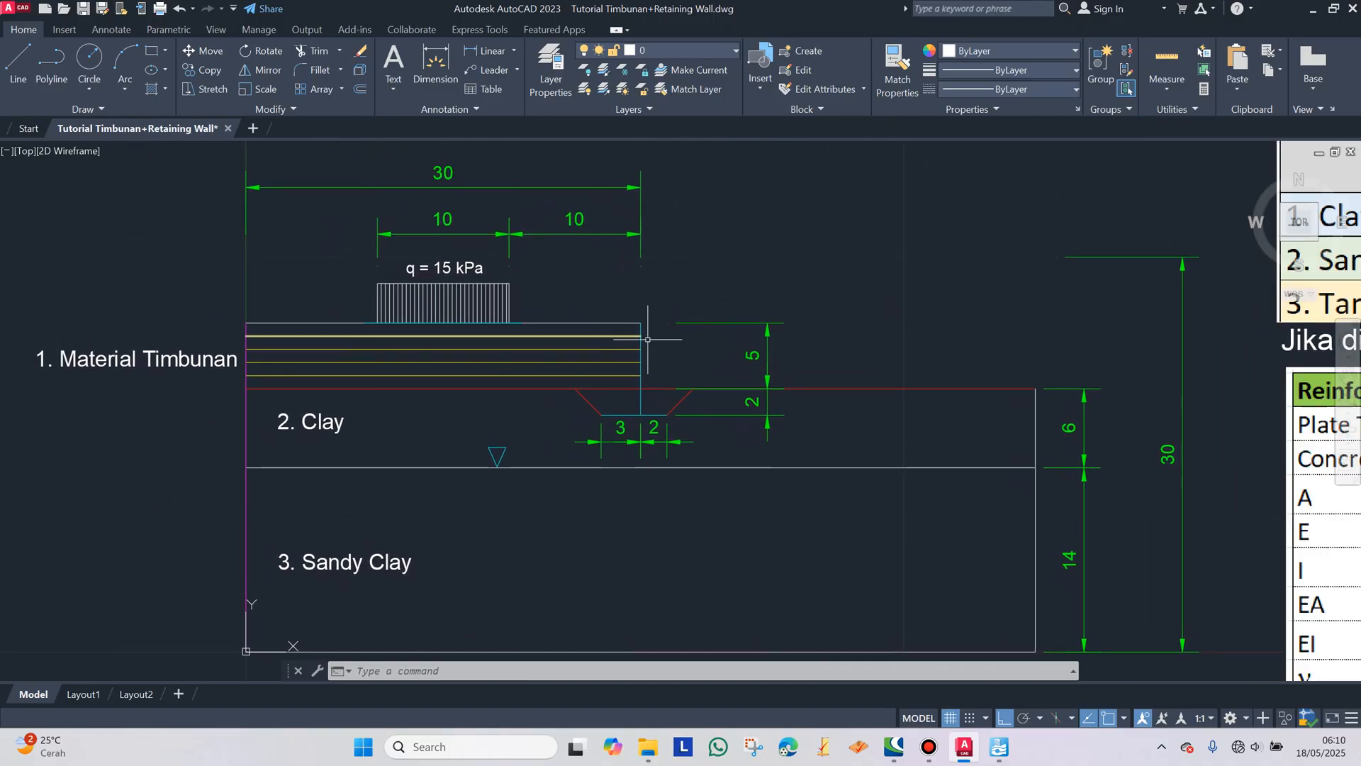
scroll(820, 368, down, 5)
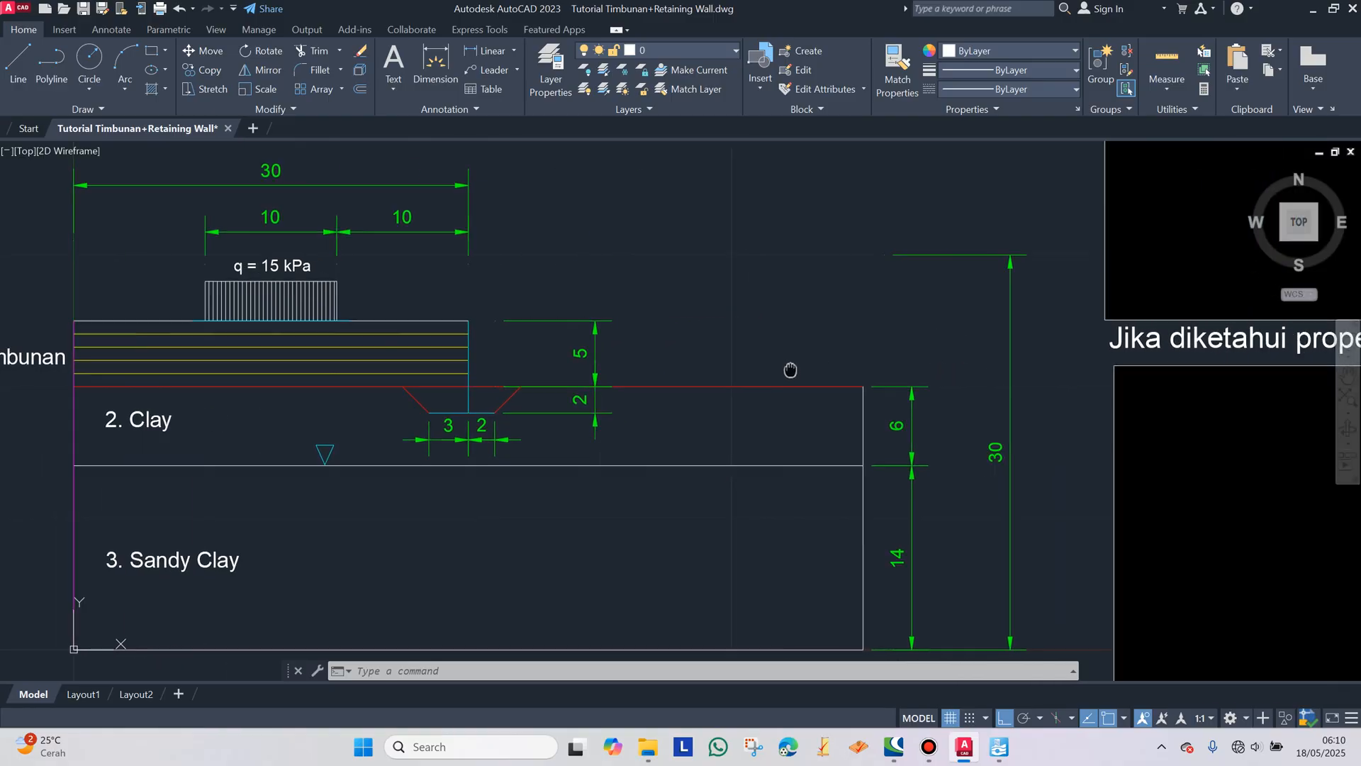
Step: Review the soil parameter and reinforcement plate tables, and inspect the surcharge area on top of the embankment
scroll(598, 317, up, 3)
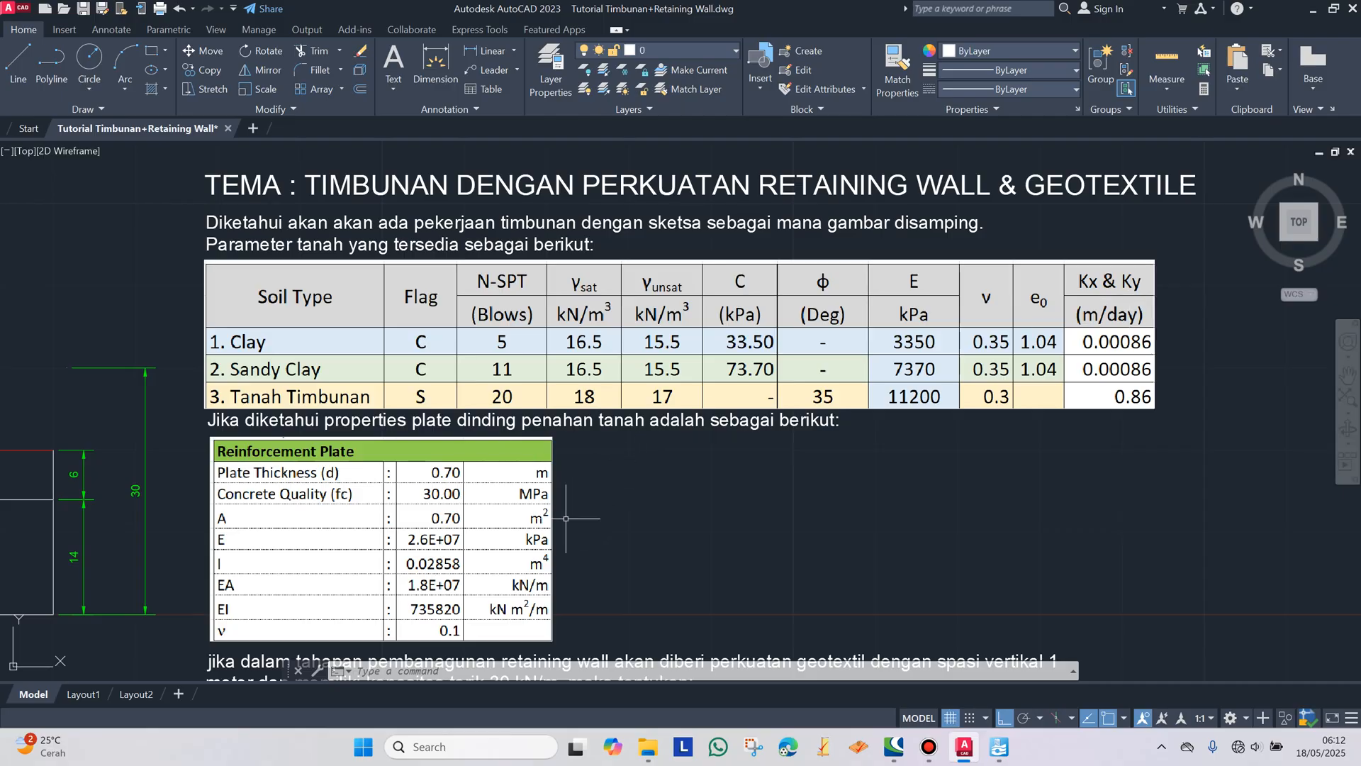
drag(515, 523, 564, 488)
drag(439, 512, 558, 398)
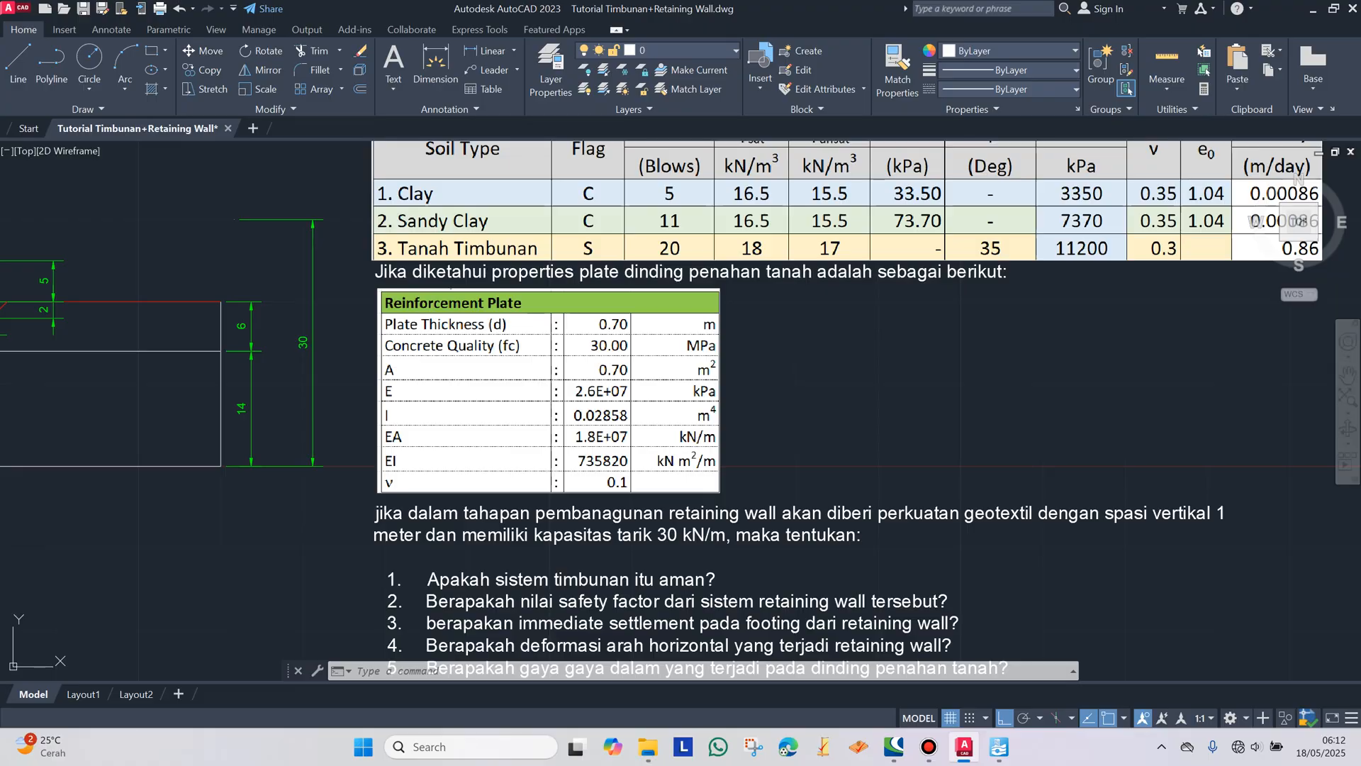
scroll(537, 407, down, 2)
drag(381, 402, 741, 421)
scroll(460, 331, up, 2)
scroll(461, 332, up, 6)
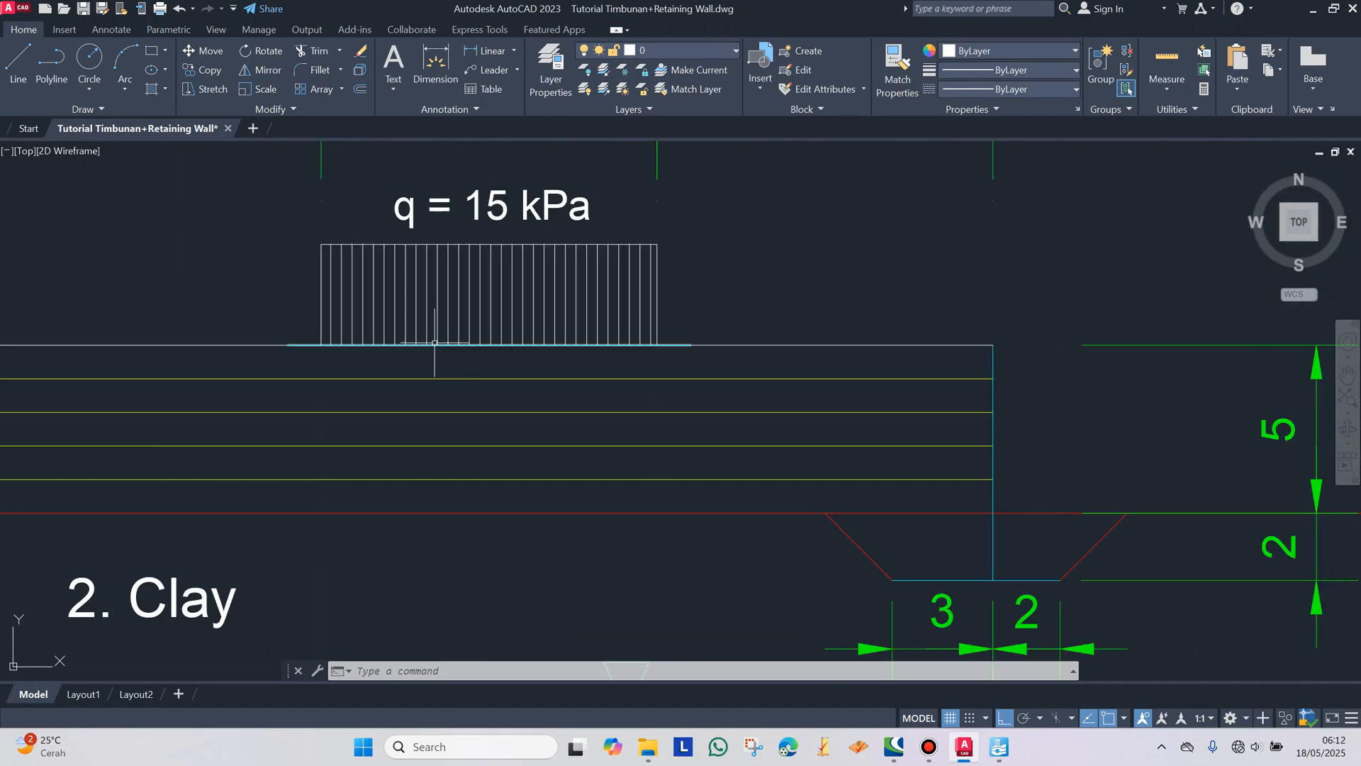
scroll(436, 347, down, 3)
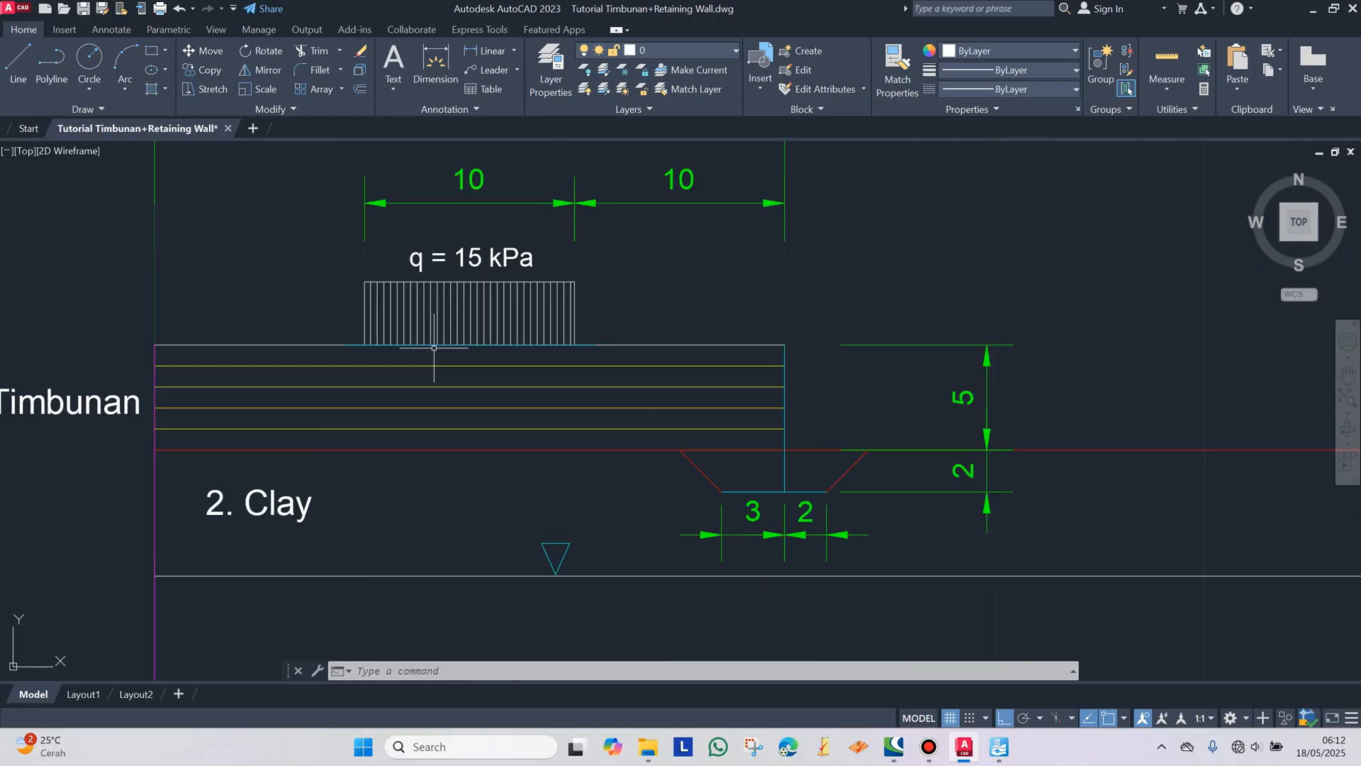
scroll(434, 351, up, 3)
scroll(434, 348, down, 2)
scroll(771, 387, down, 2)
Step: Read the reinforcement plate properties, the geotextile description and the seven analysis questions, including the soil model note
drag(773, 387, 659, 350)
drag(1318, 432, 588, 352)
drag(868, 452, 737, 396)
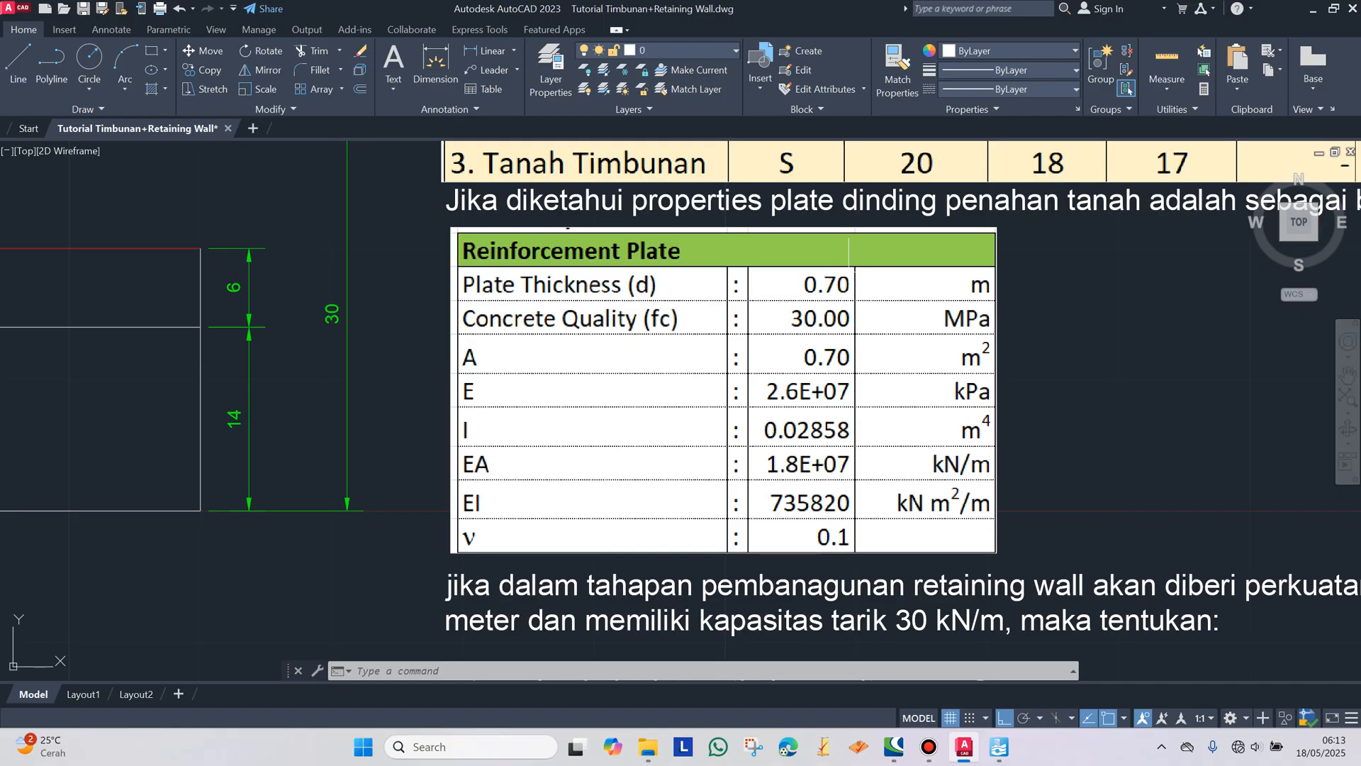
scroll(1014, 374, down, 2)
mouse_move(999, 366)
mouse_down()
mouse_move(857, 268)
mouse_move(759, 231)
mouse_up()
drag(869, 317, 673, 283)
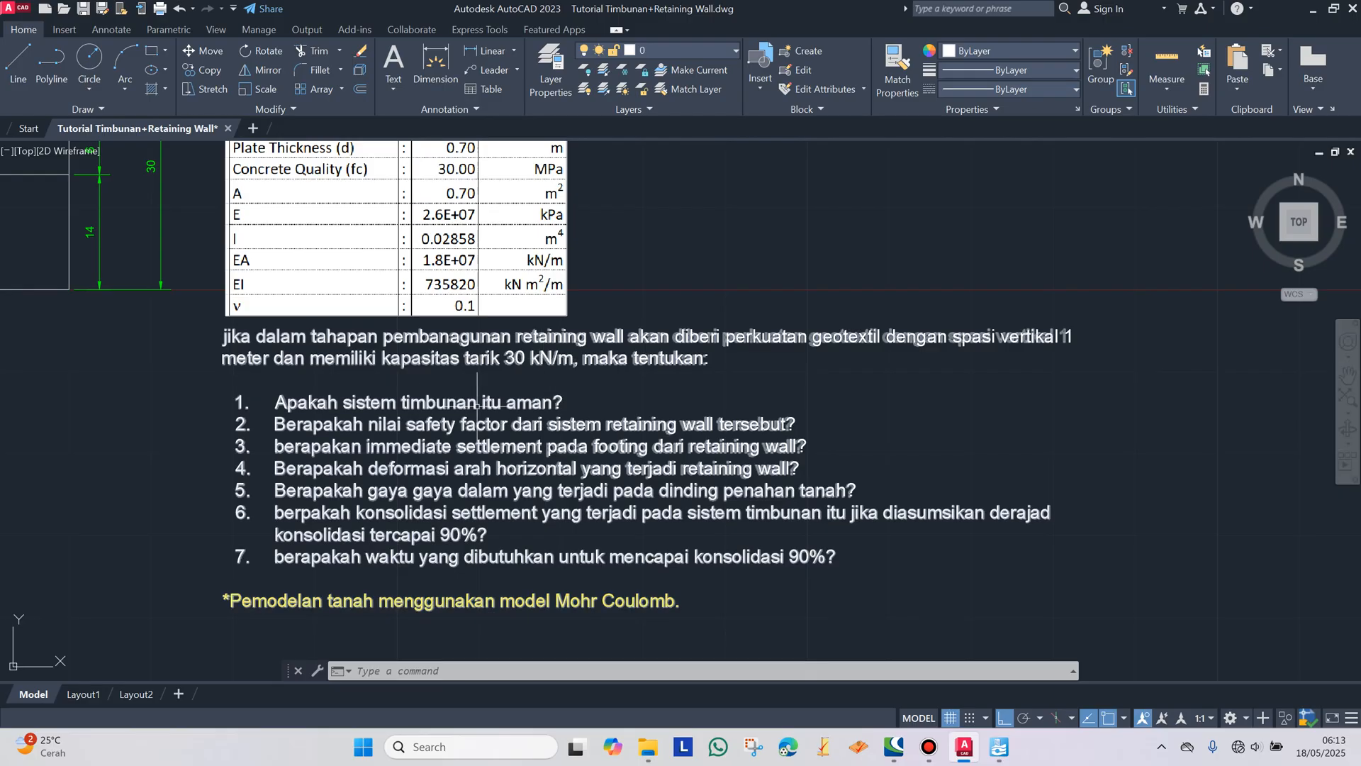
mouse_move(520, 398)
mouse_down()
mouse_move(547, 400)
mouse_move(538, 426)
mouse_up()
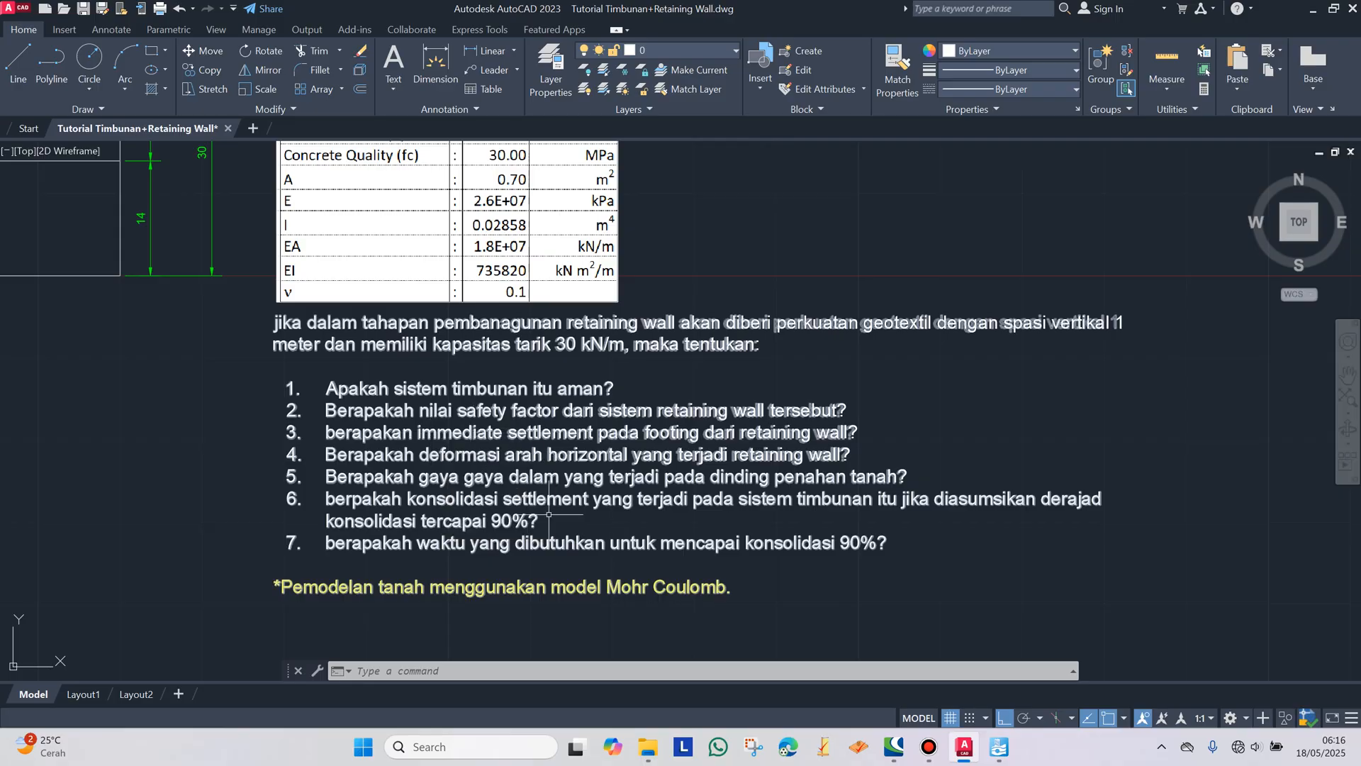
drag(627, 591, 651, 539)
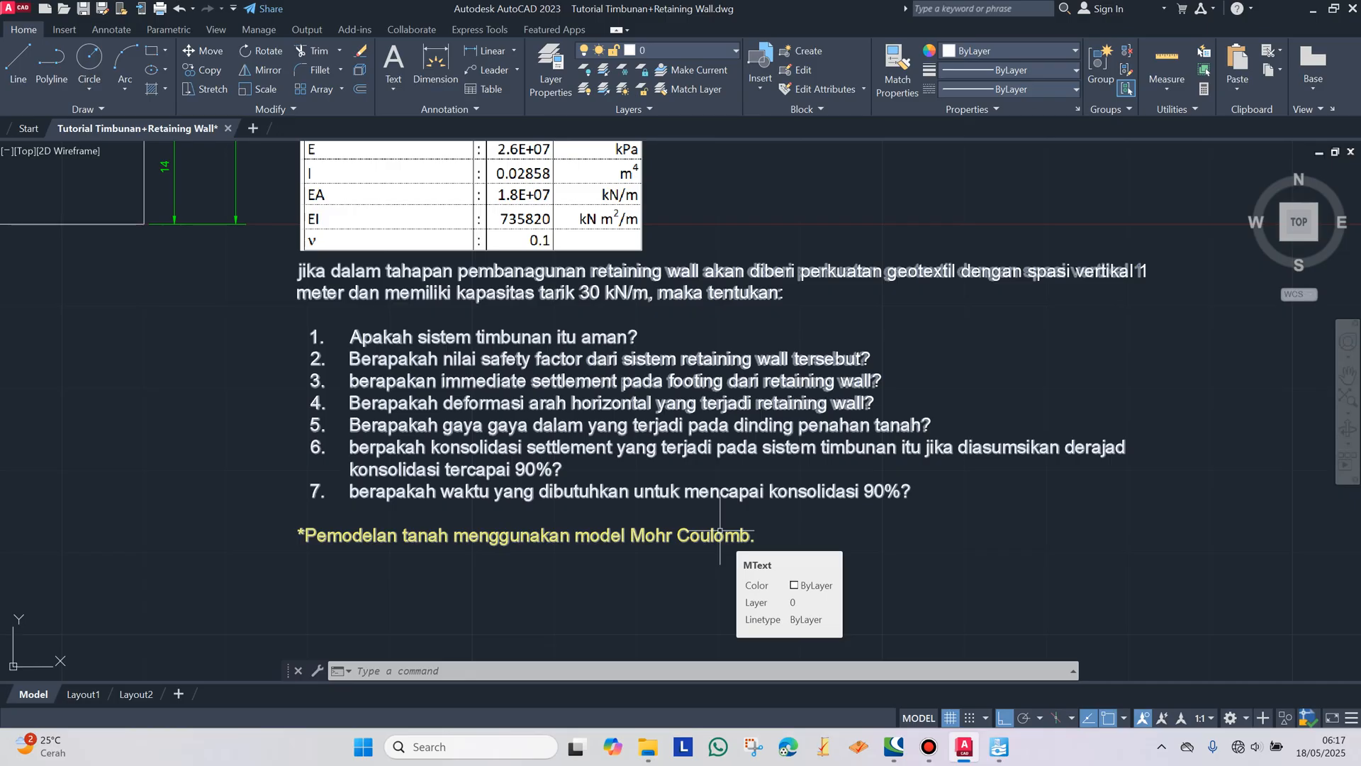
Step: Review the whole problem sheet, comparing the soil parameter table with the embankment sketch
scroll(698, 489, down, 3)
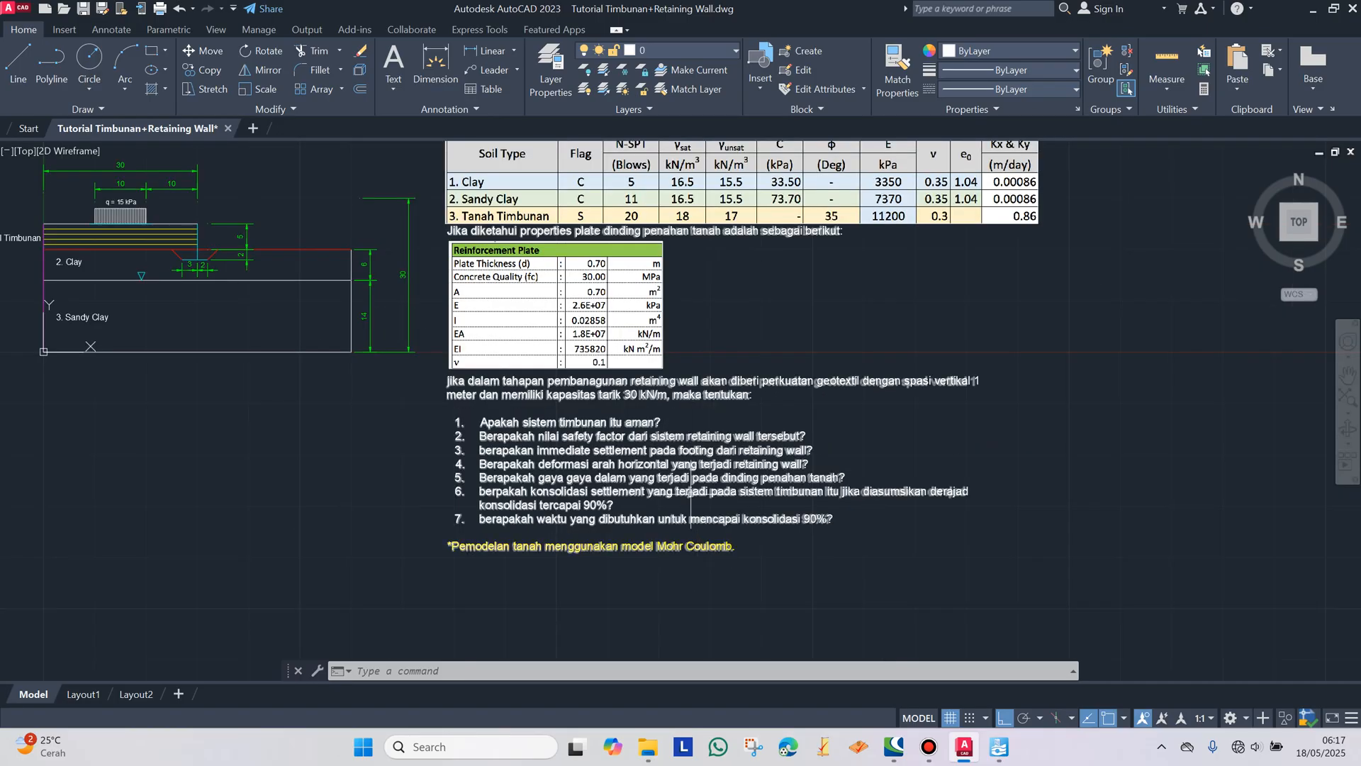
scroll(888, 283, up, 2)
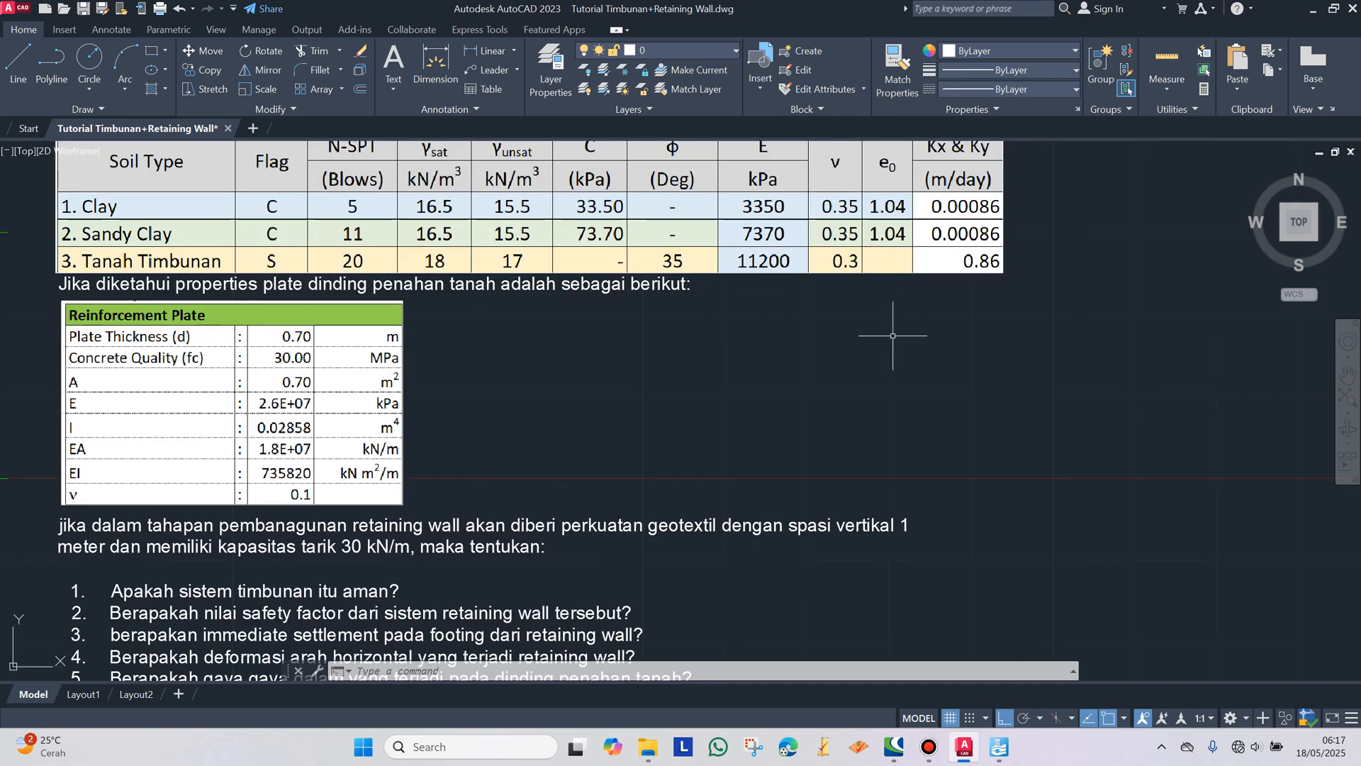
scroll(778, 362, down, 2)
scroll(737, 320, up, 2)
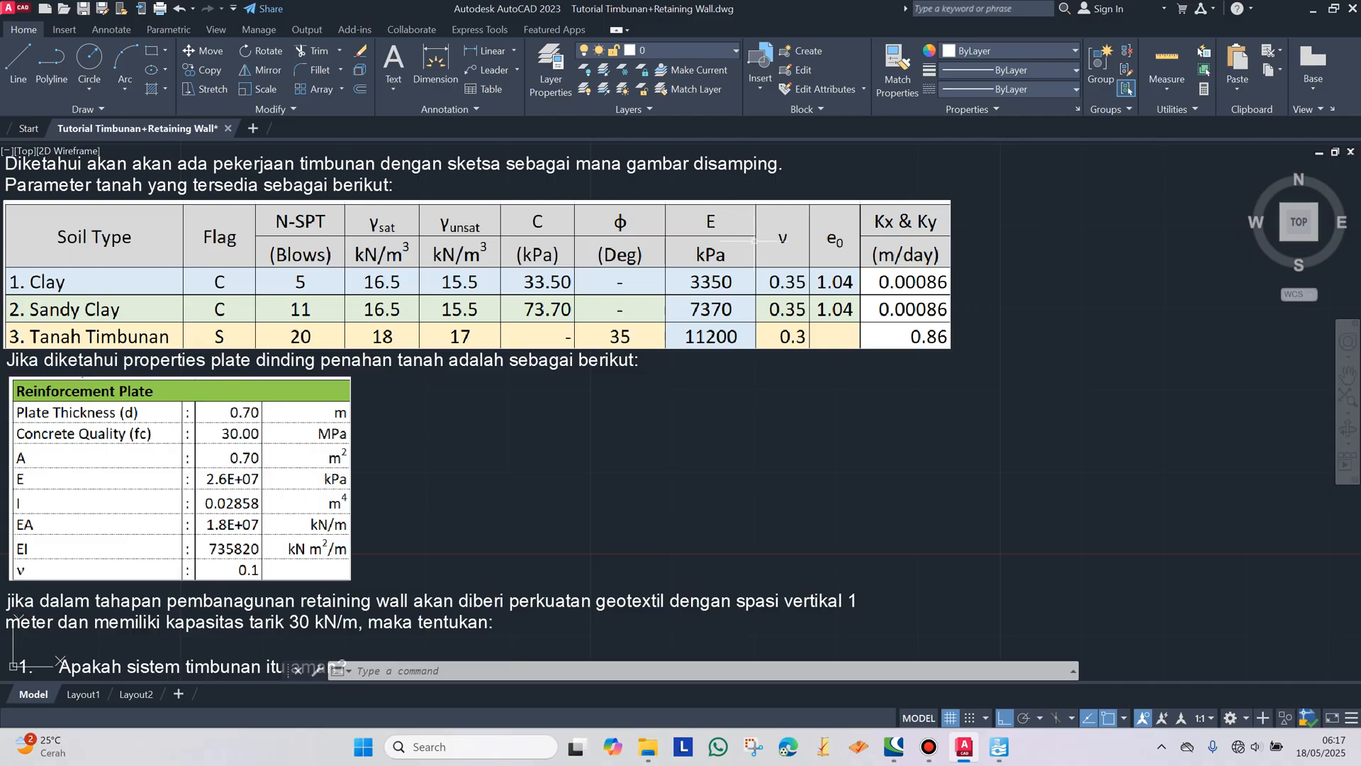
scroll(753, 310, down, 3)
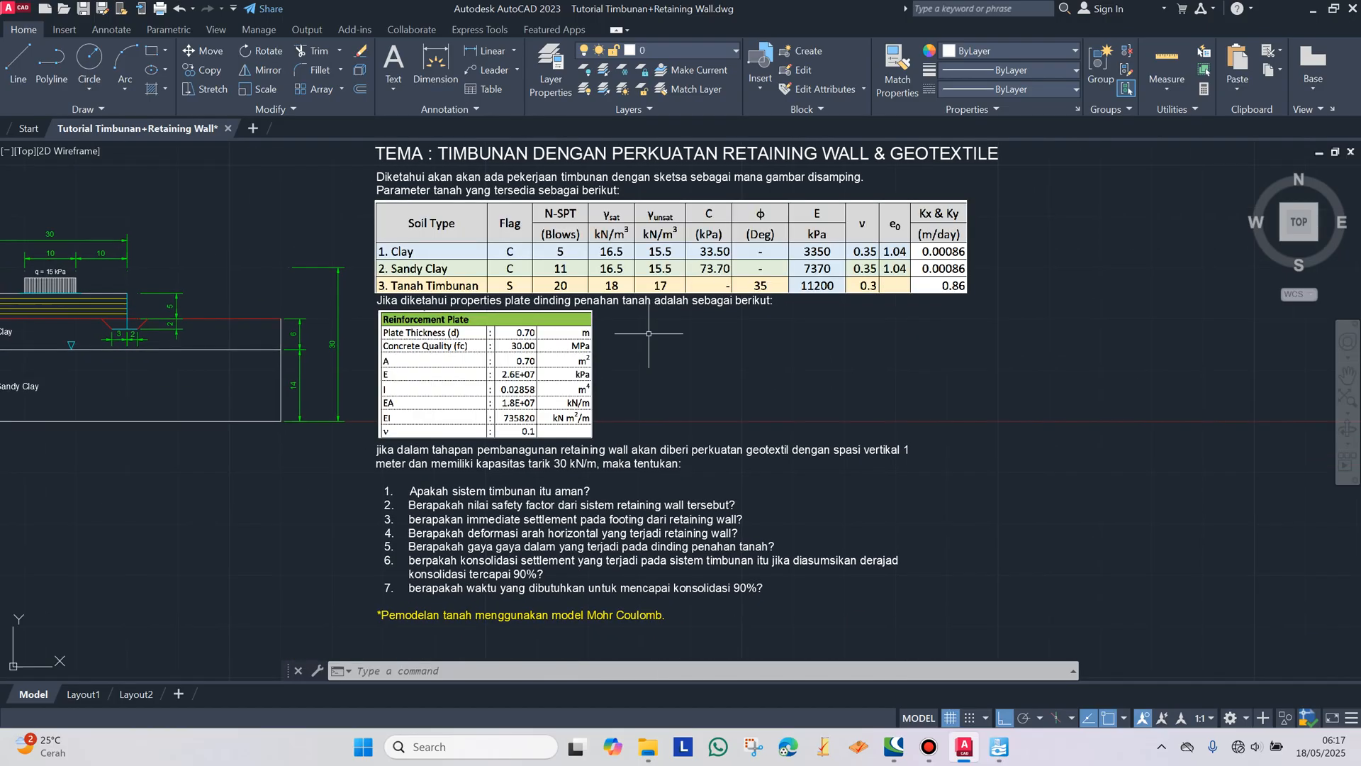
drag(581, 354, 690, 362)
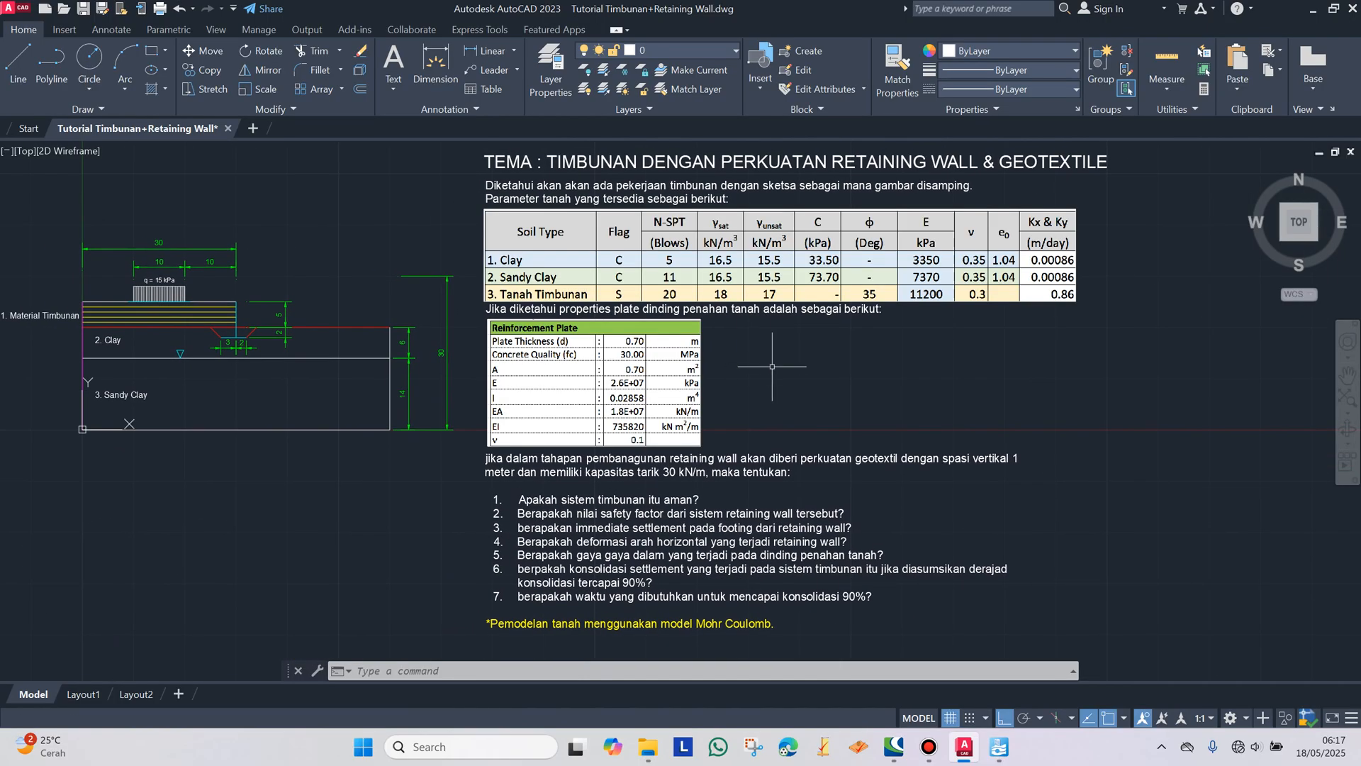
drag(558, 331, 701, 382)
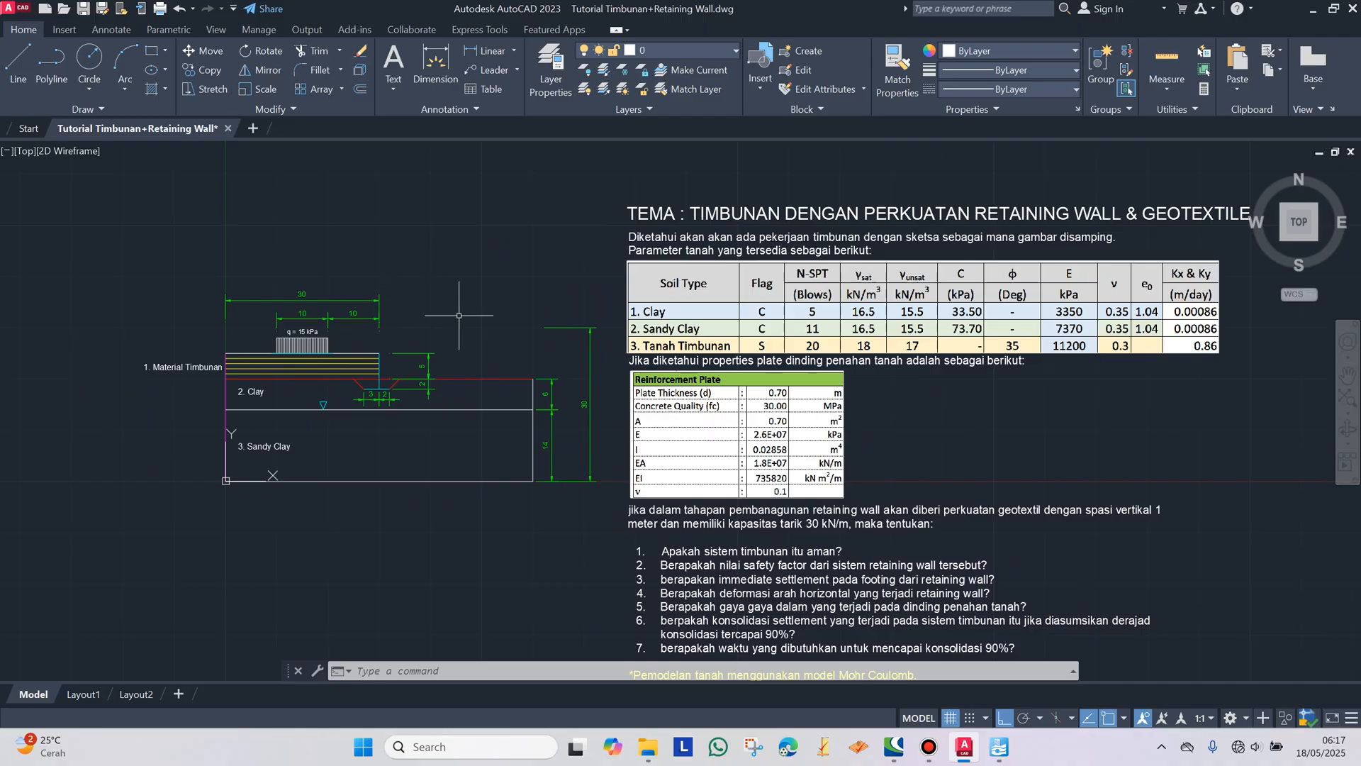
scroll(333, 385, up, 2)
drag(346, 393, 453, 409)
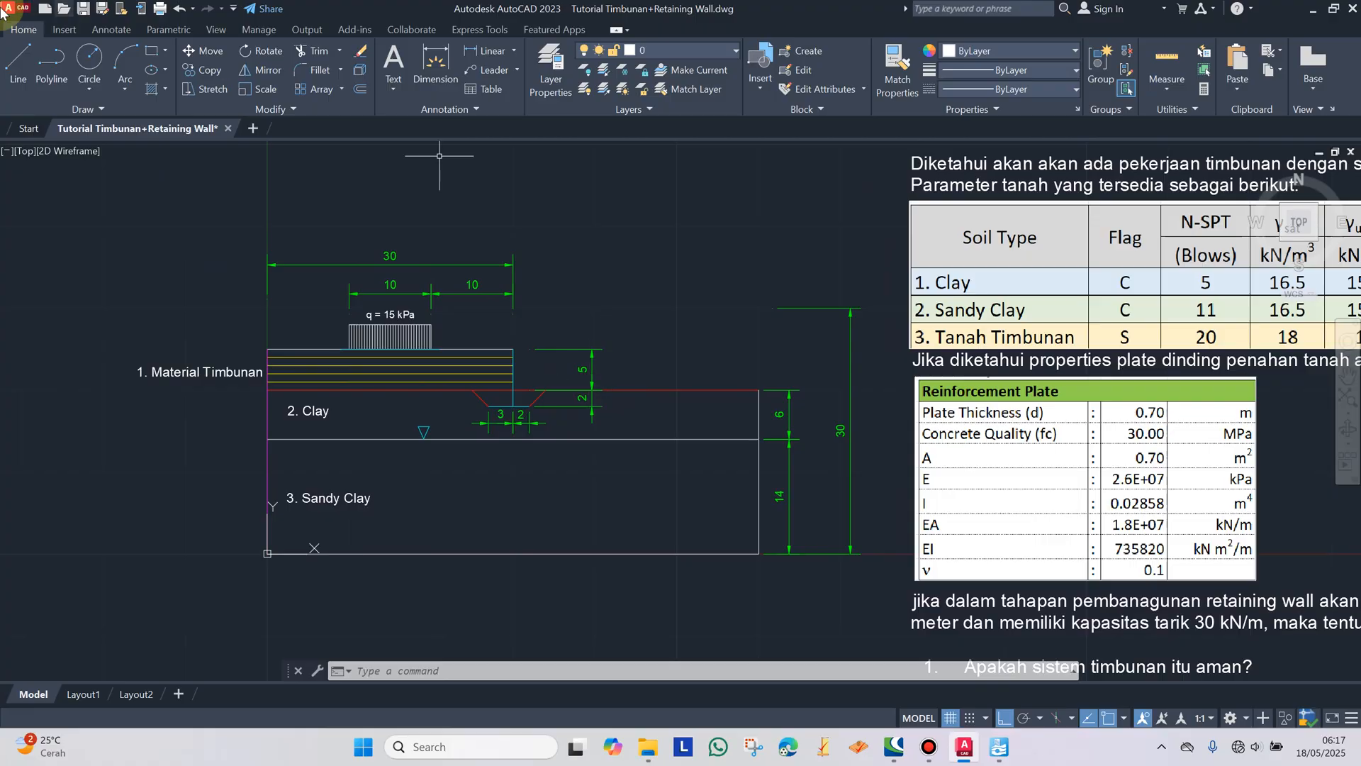
Step: Save the drawing in AutoCAD 2007/LT2007 DXF format as Tutorial Timbunan+Retaining Wall.dxf, and switch to PLAXIS 2D
click(25, 10)
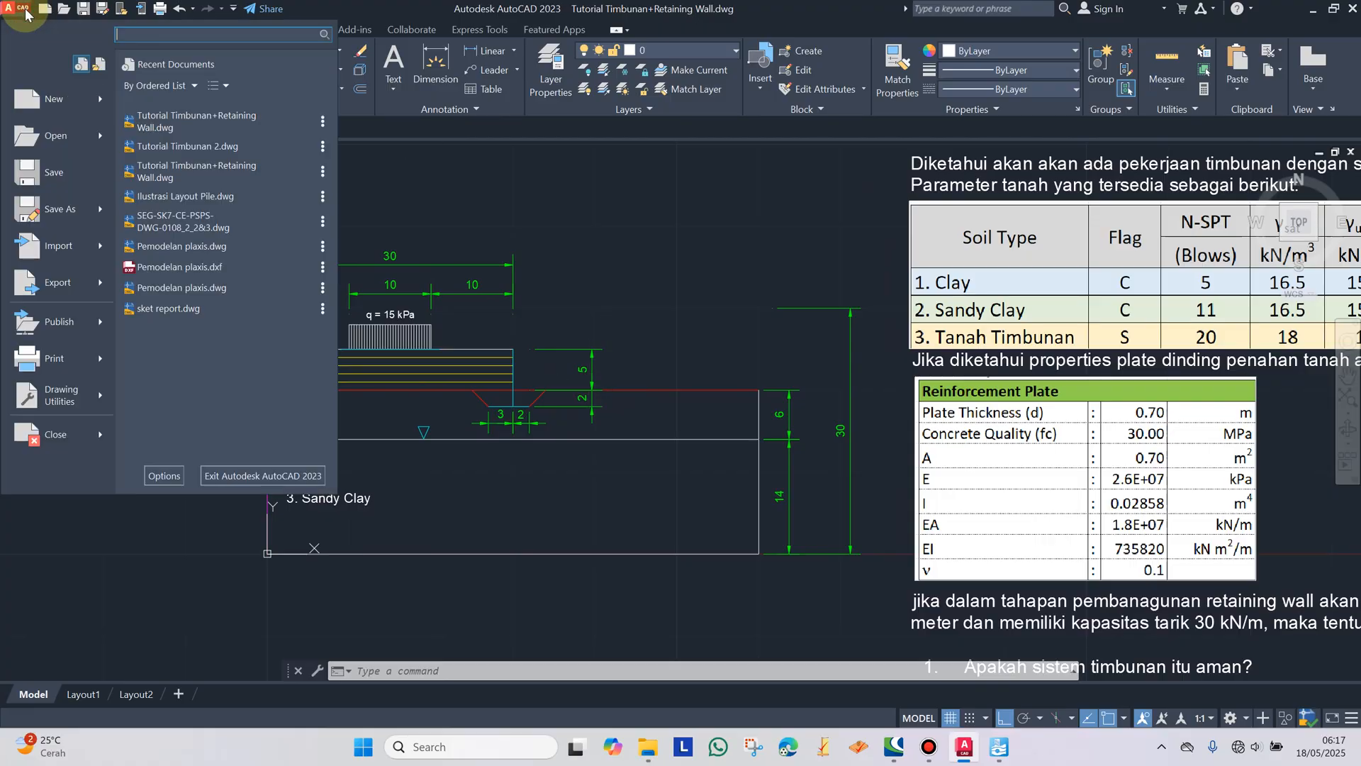
click(60, 209)
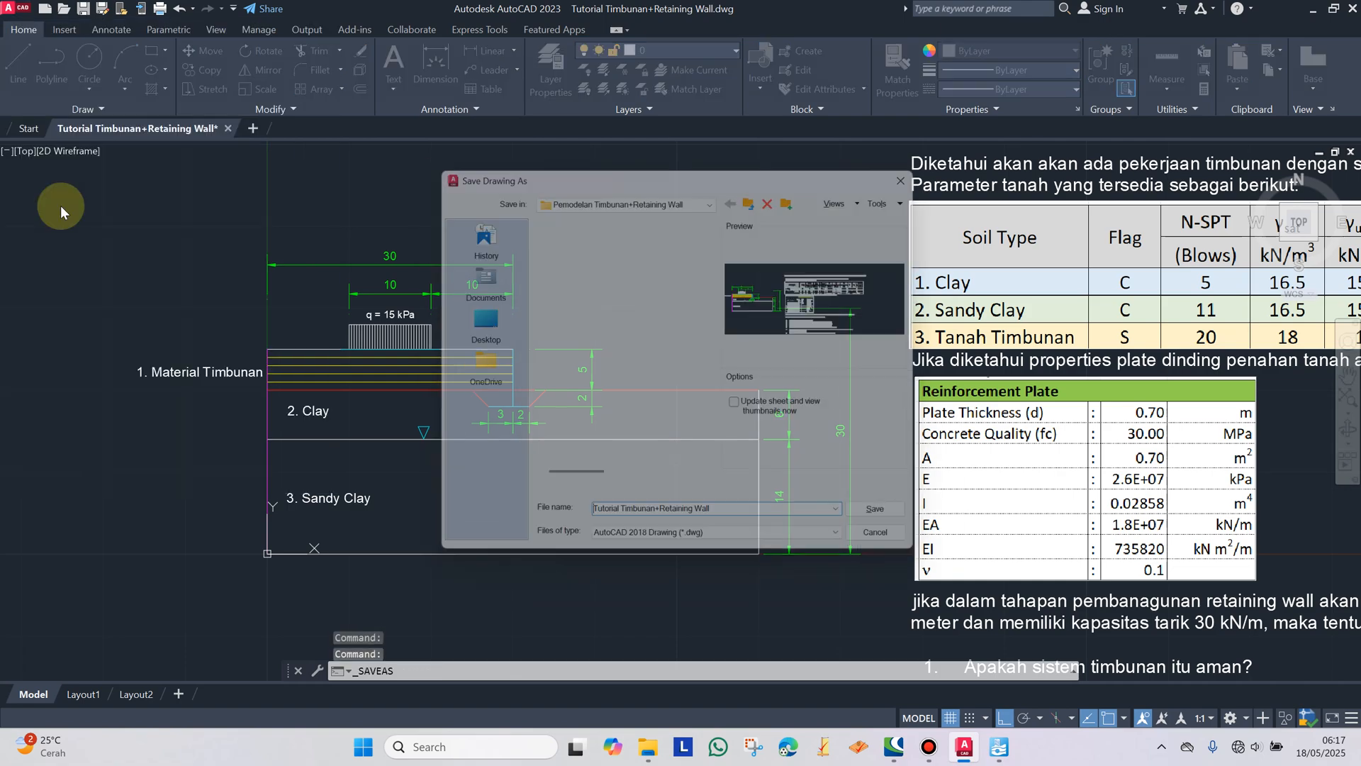
click(649, 550)
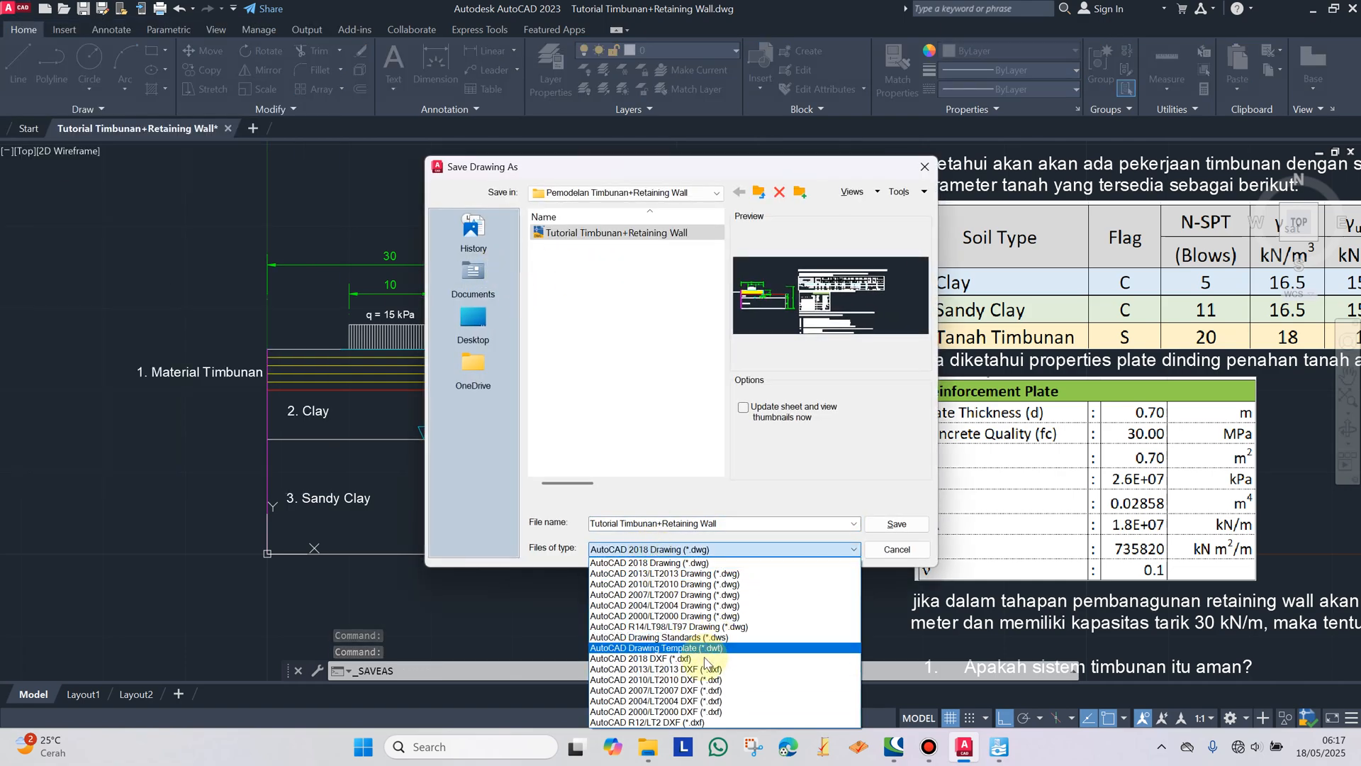
click(684, 690)
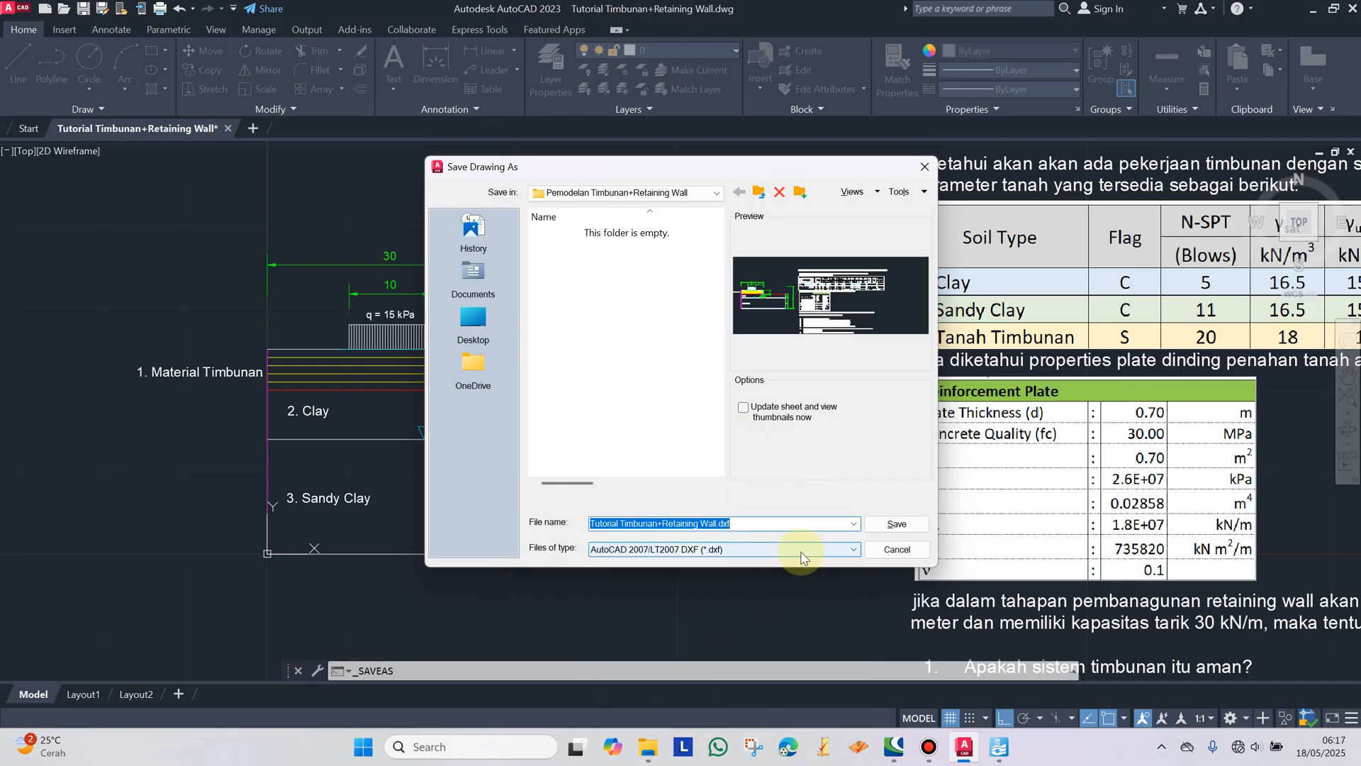
click(897, 524)
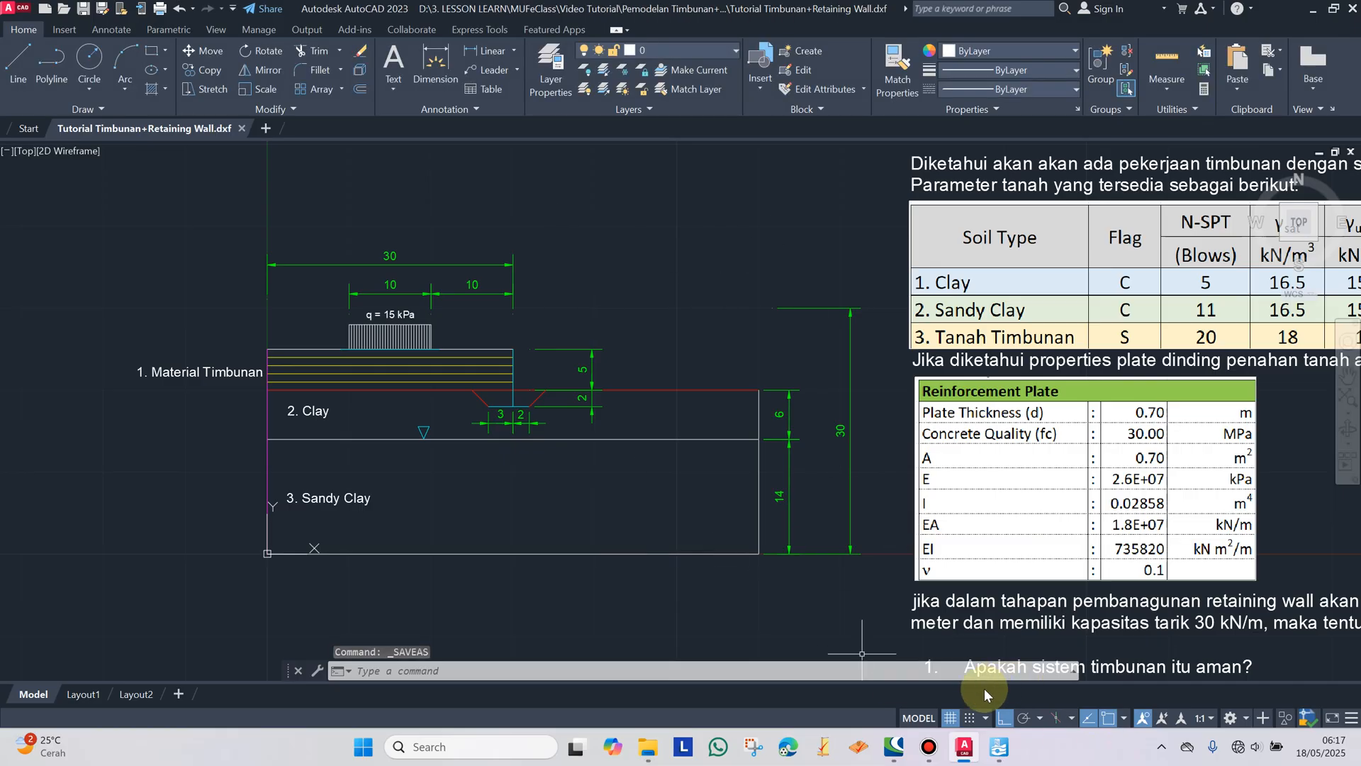
click(999, 747)
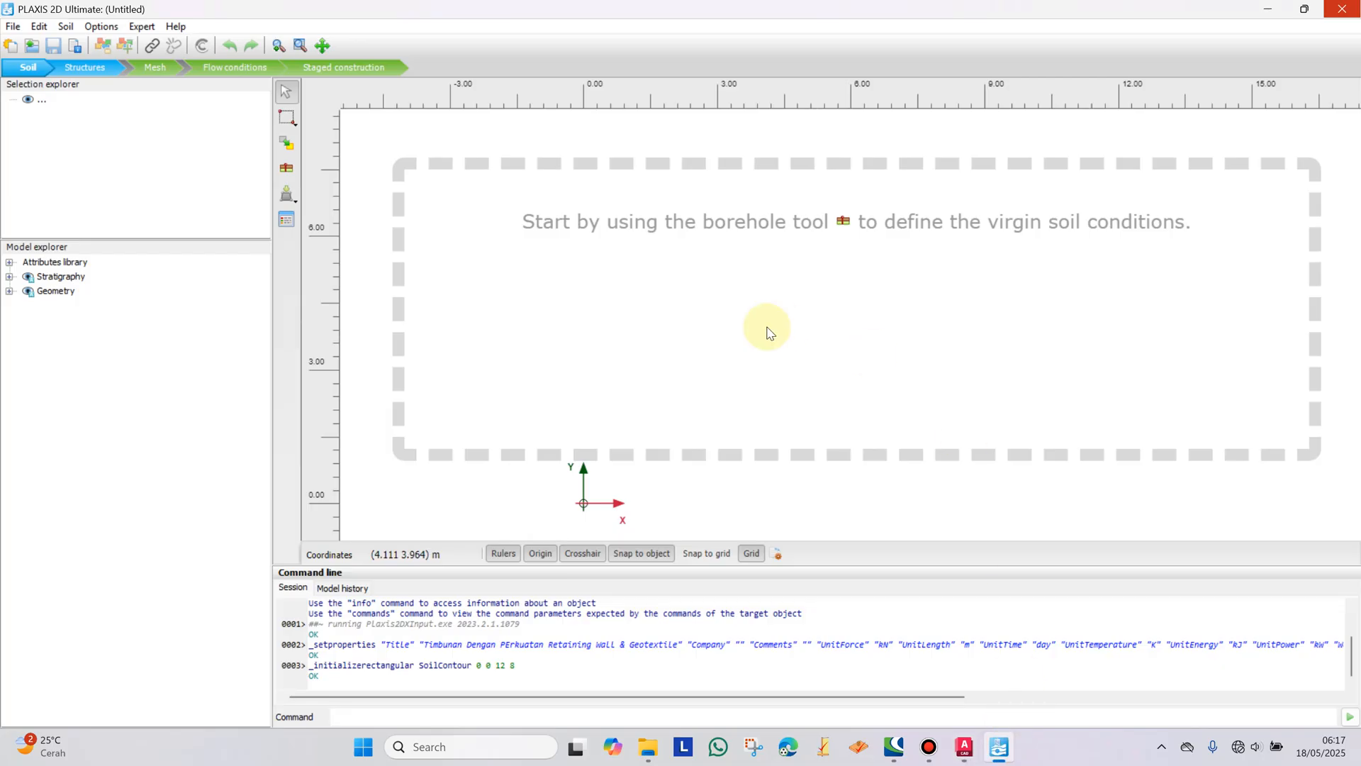
Step: Open the project properties and show the model settings with the units and contour limits
click(11, 27)
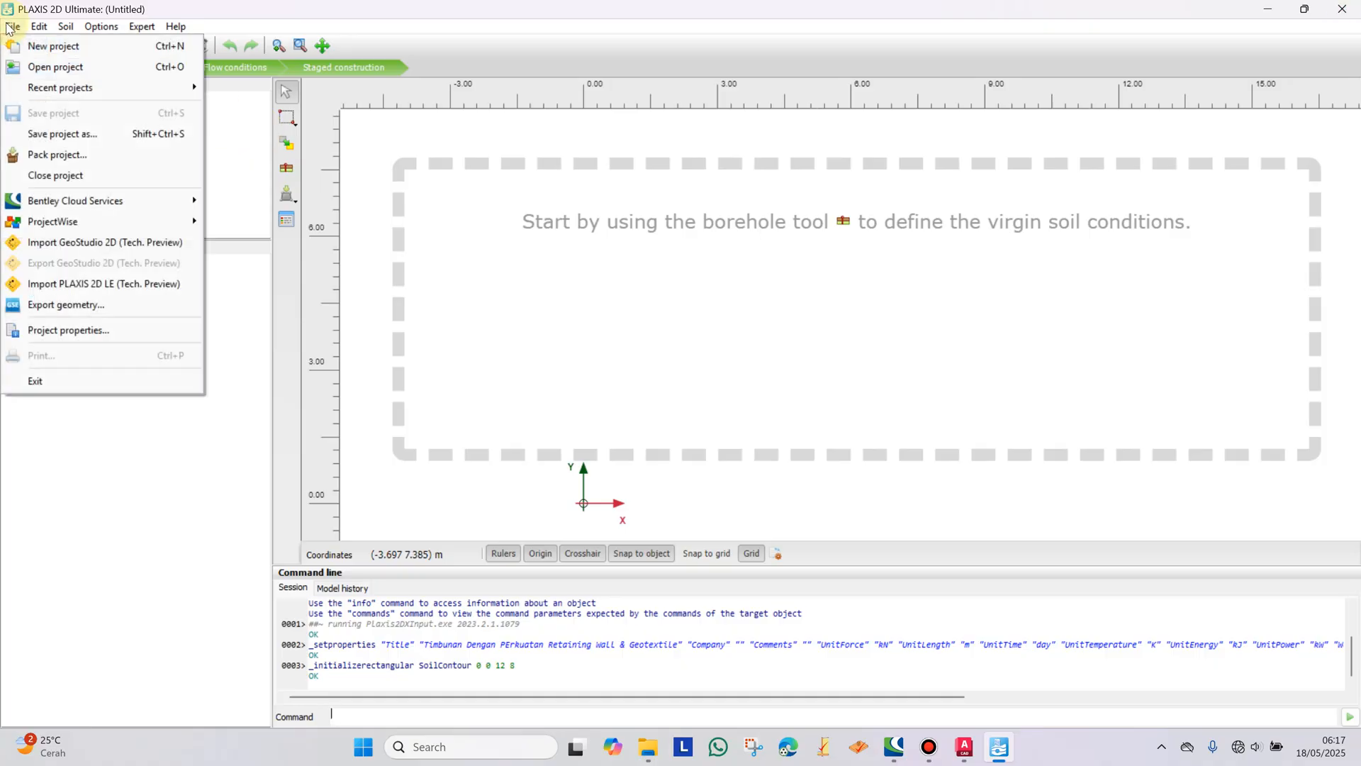
click(97, 329)
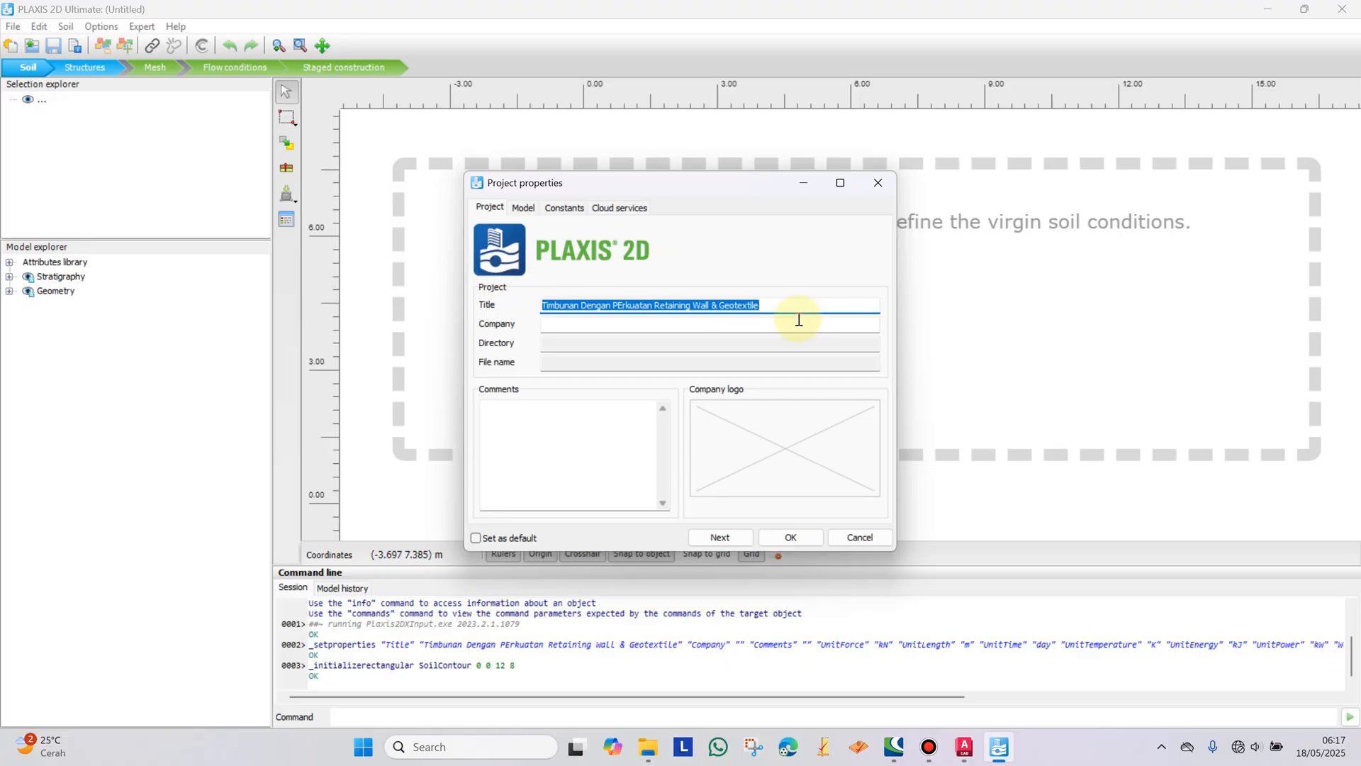
click(523, 207)
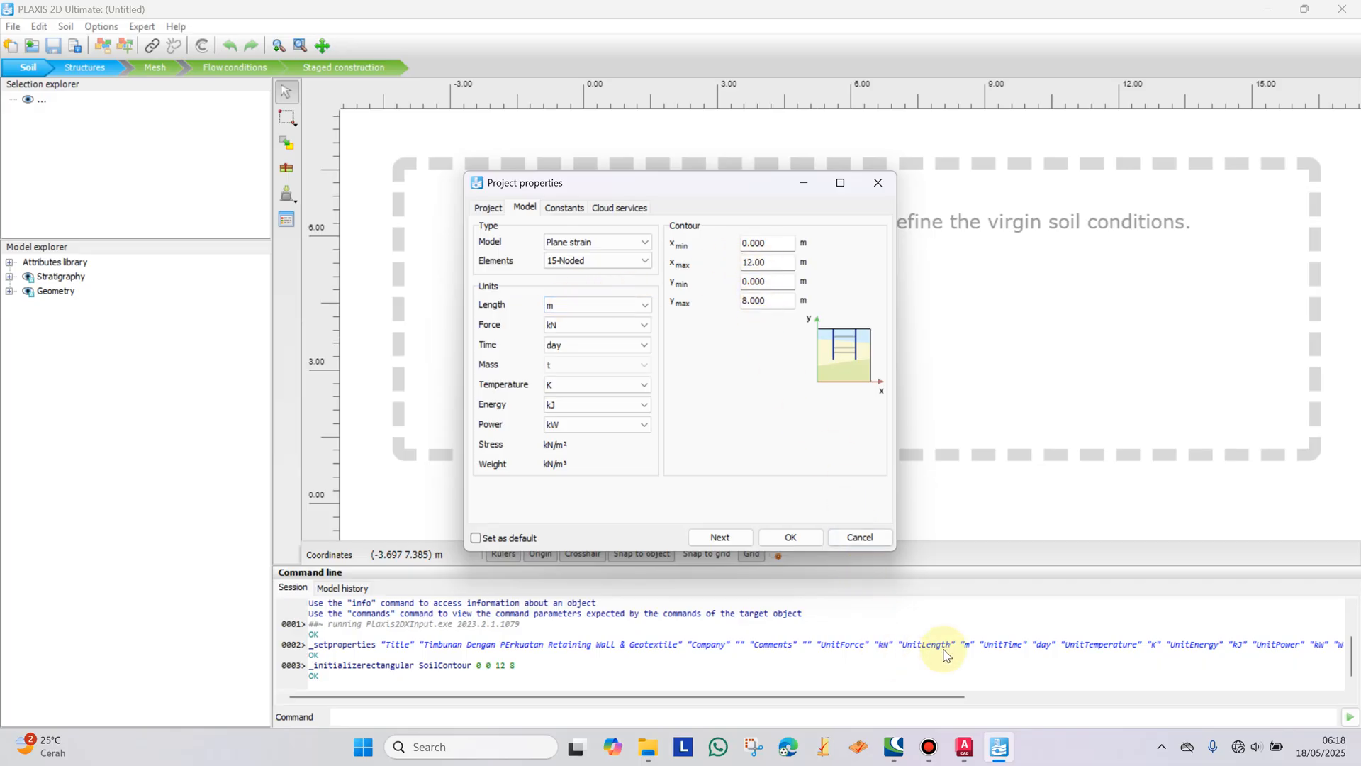
Step: Switch to AutoCAD, measure the section's height from its base to the embankment top, and return to PLAXIS 2D
click(964, 746)
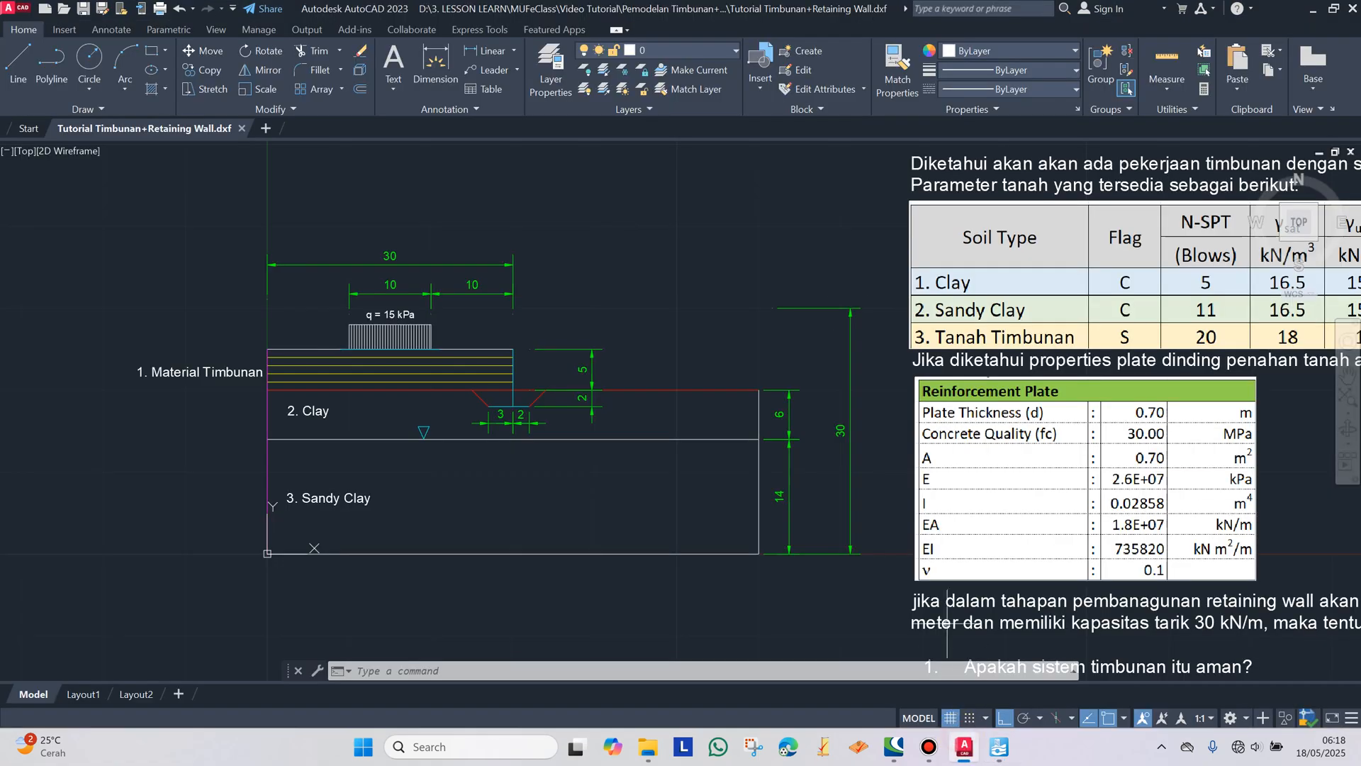
click(468, 51)
click(267, 553)
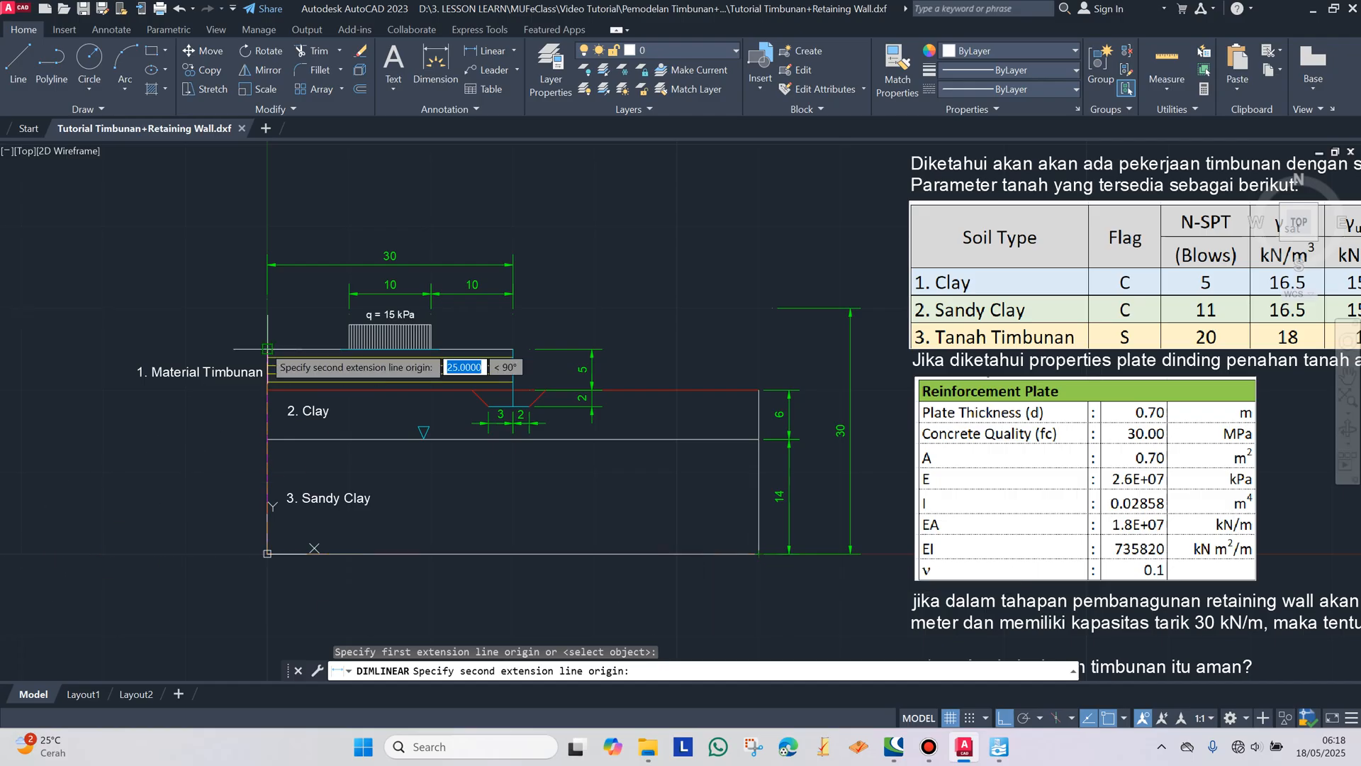
key(Escape)
click(1006, 745)
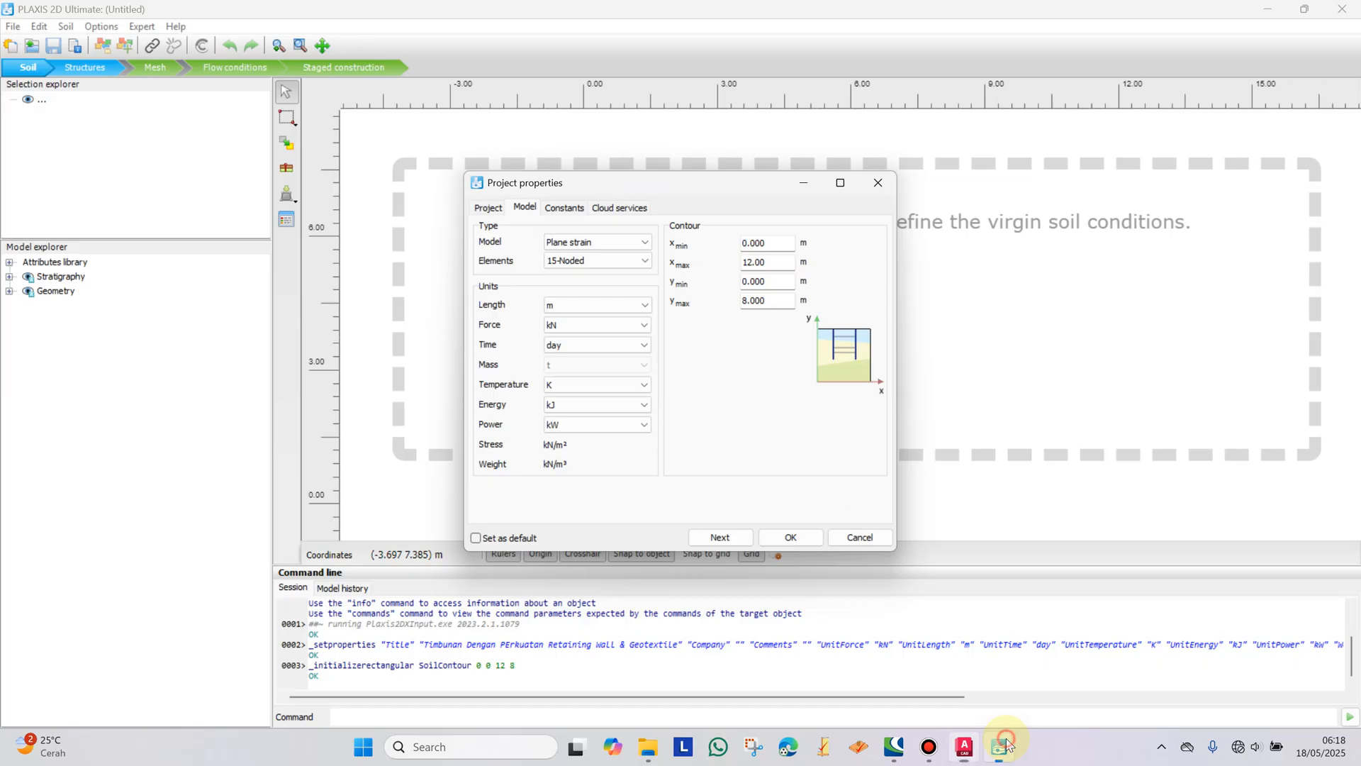
Step: Set the model contour to x max 60 m and y max 25 m, and apply the project properties
drag(778, 265, 733, 255)
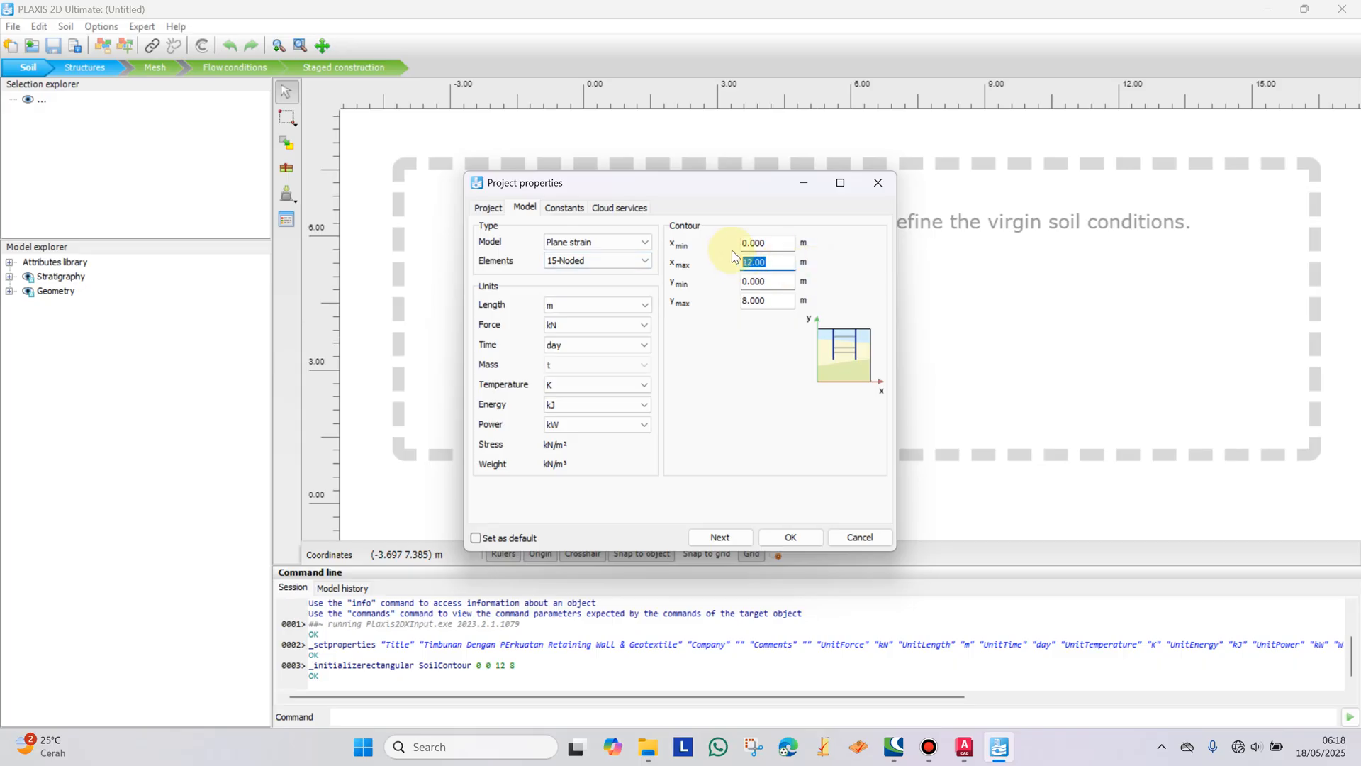
text(60)
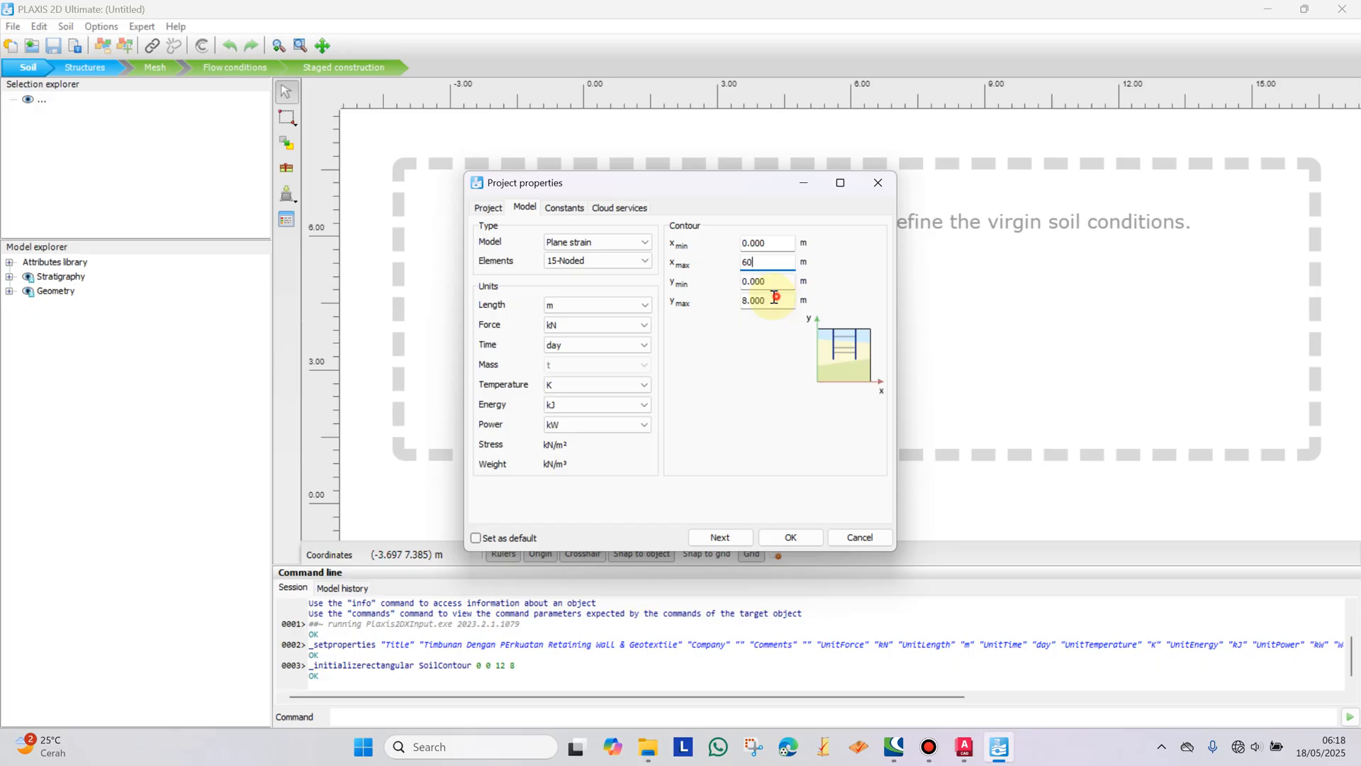
click(774, 298)
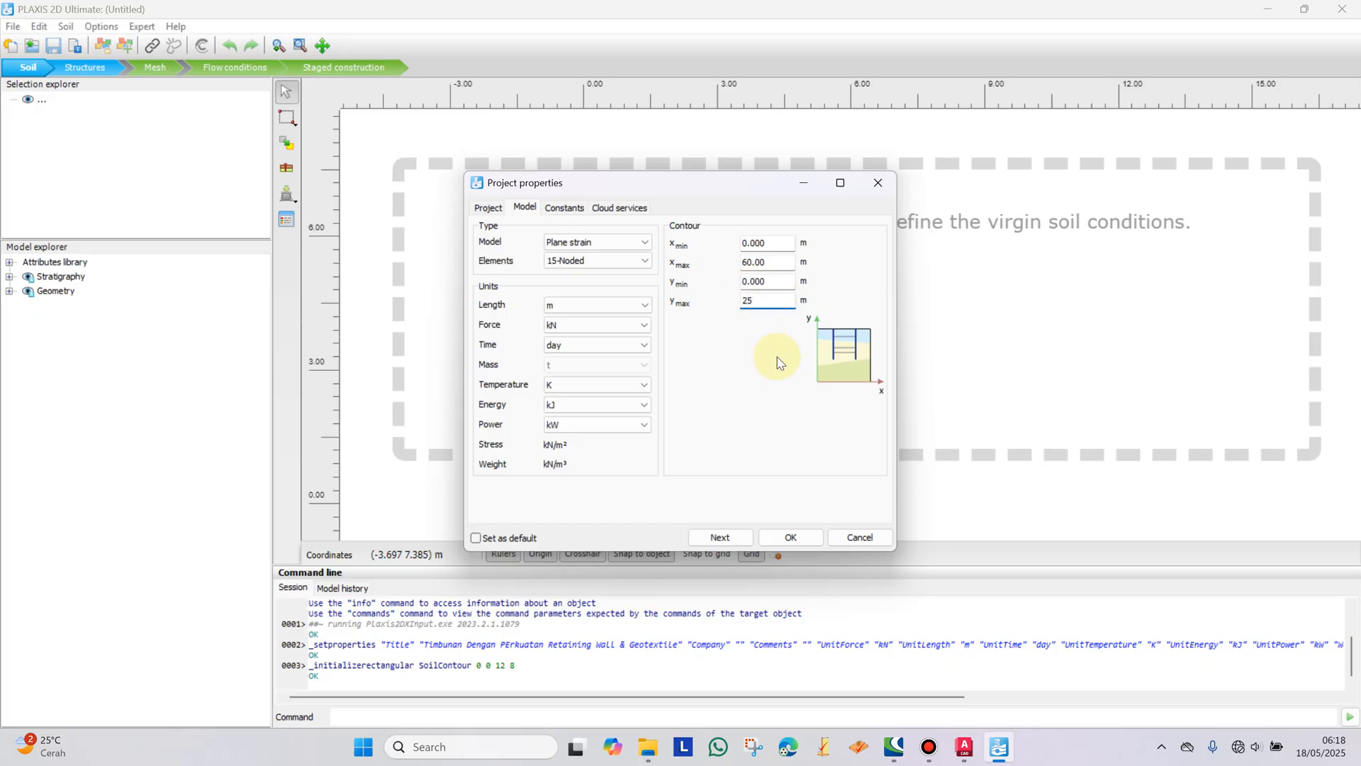
click(565, 207)
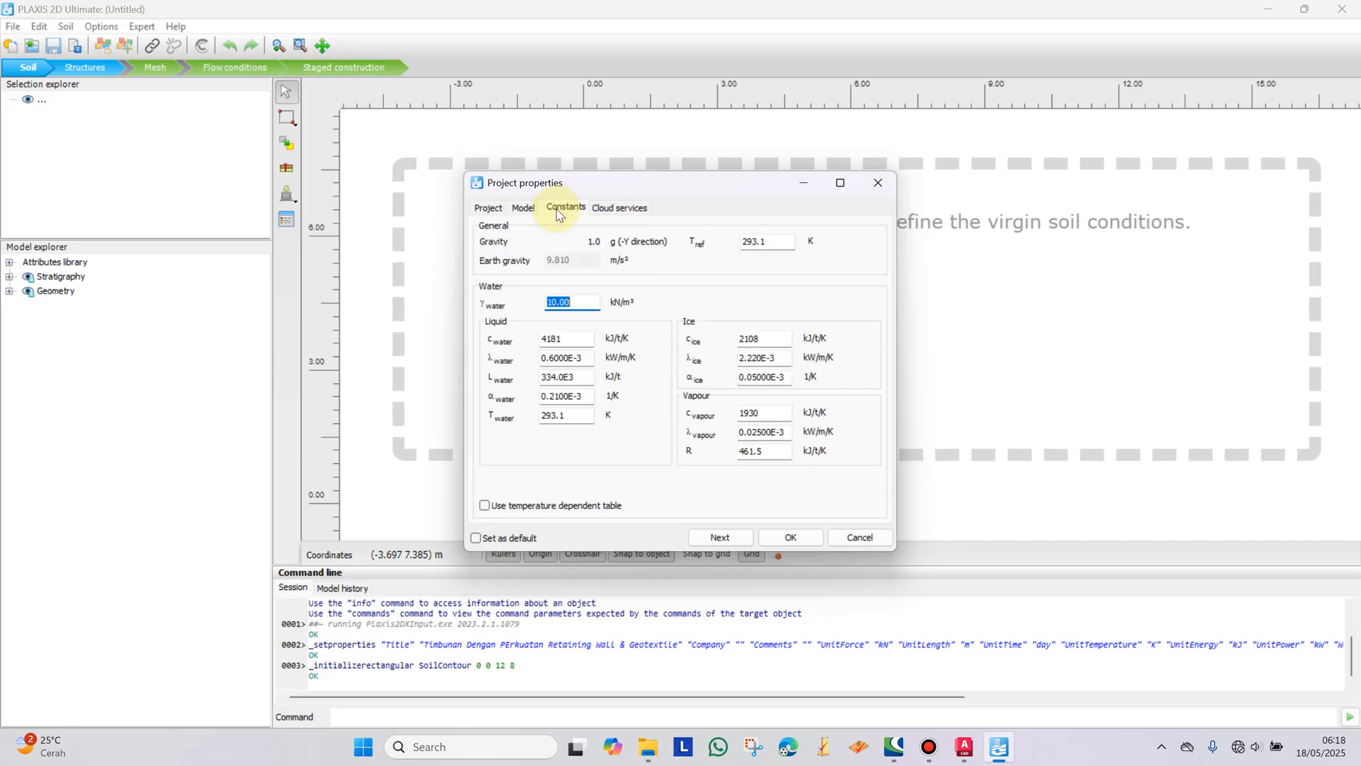
click(608, 208)
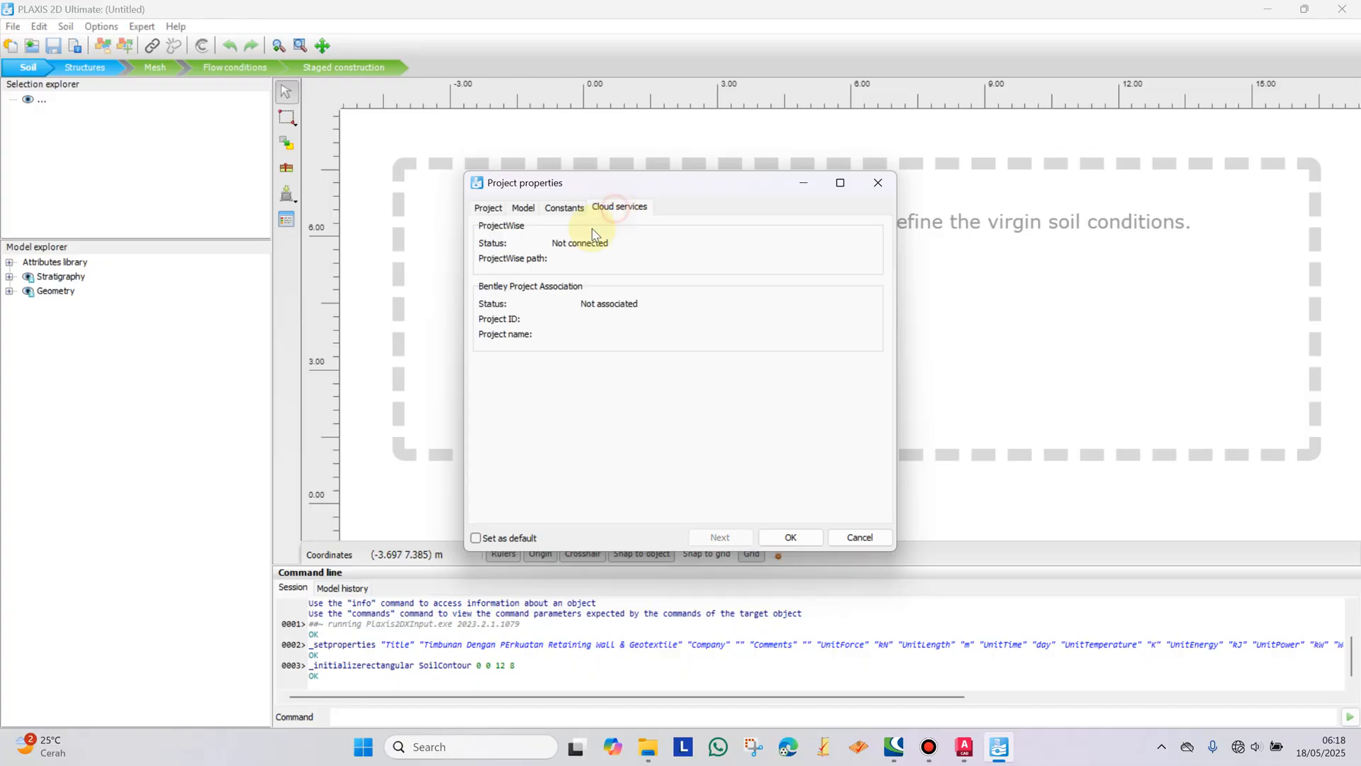
click(790, 537)
Step: Switch to Structures mode and enlarge the drawing area by shrinking the command line and explorer panes
scroll(823, 334, down, 1)
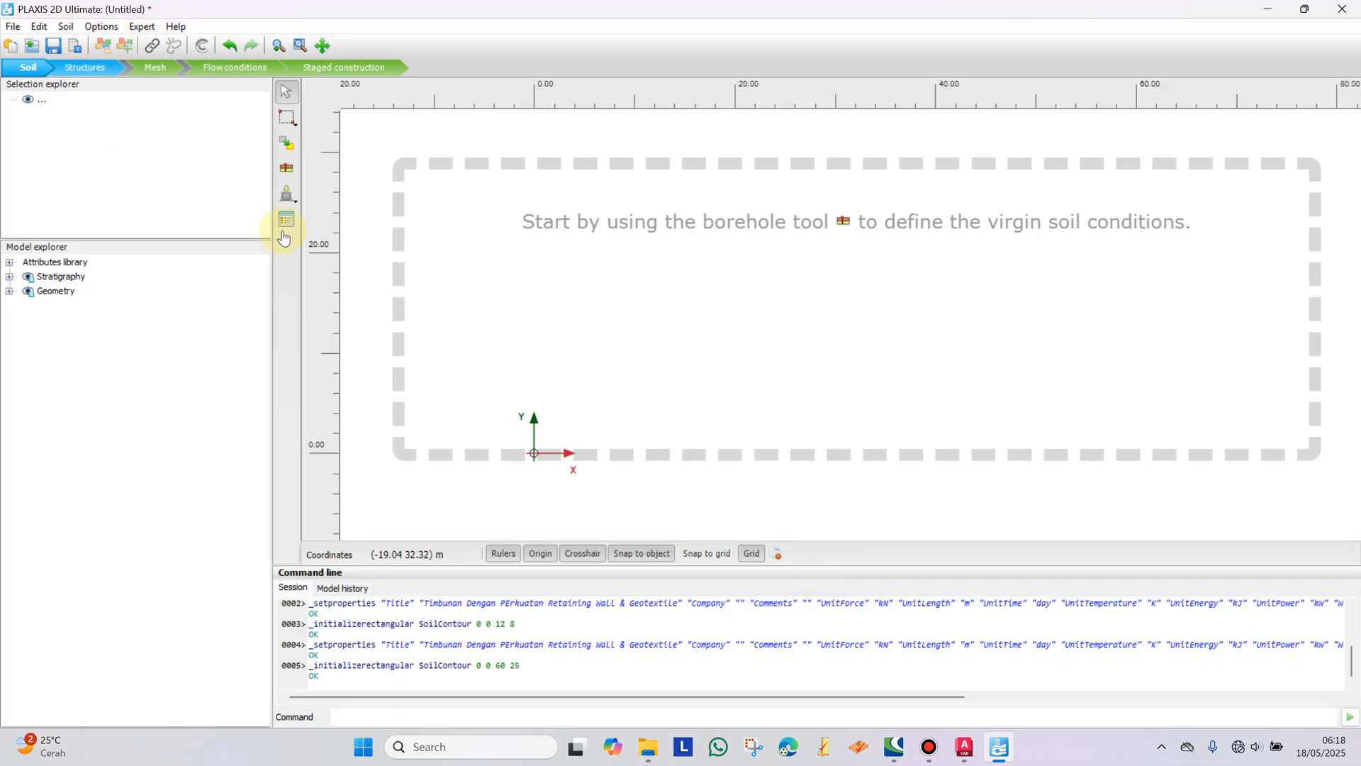
click(96, 67)
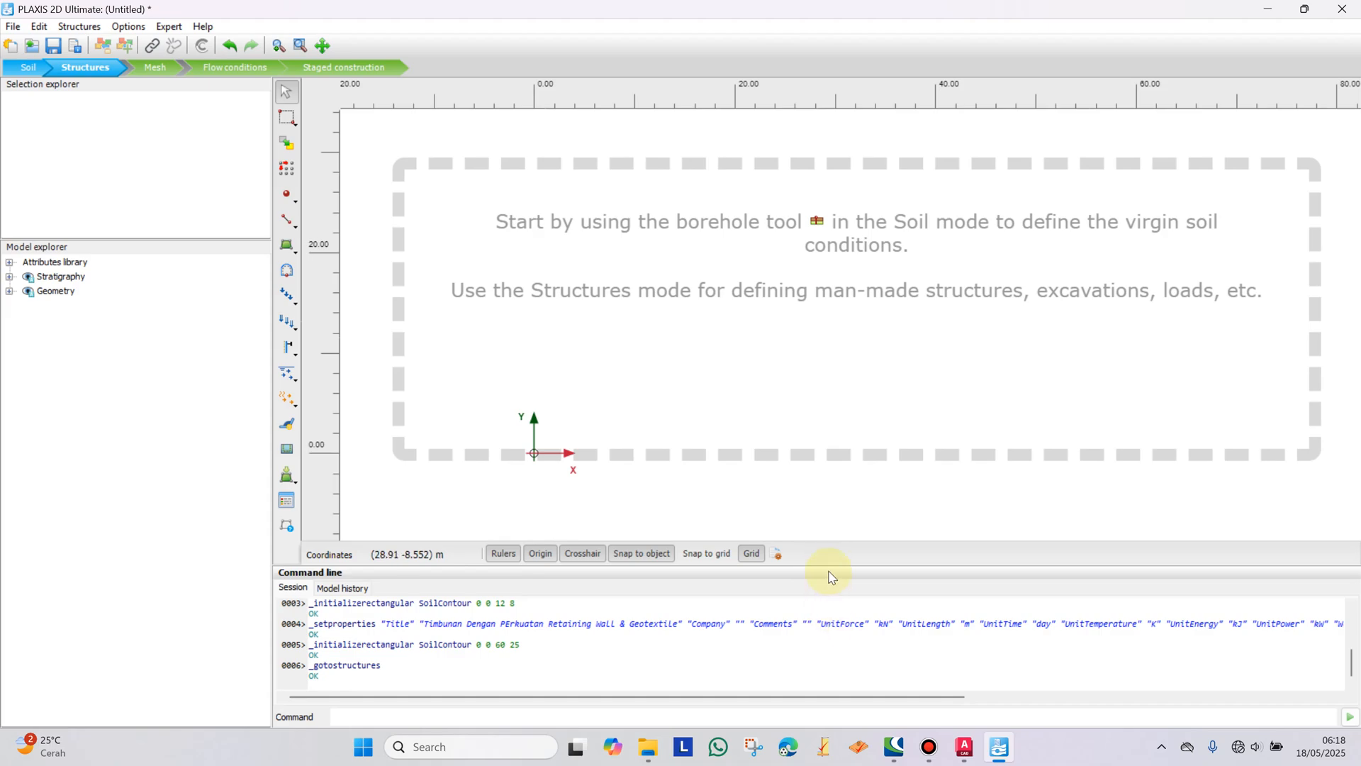
drag(829, 565, 827, 644)
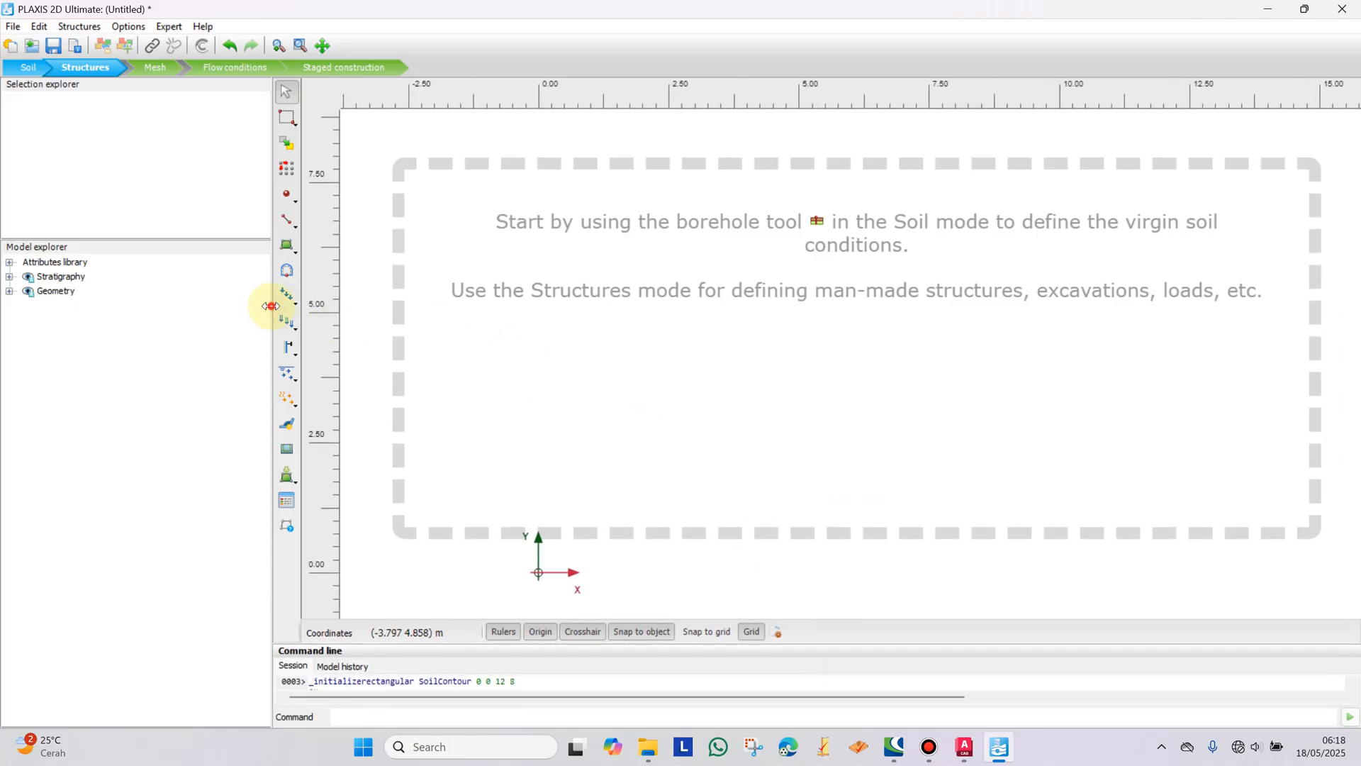
drag(272, 306, 174, 275)
Step: Start importing geometry and browse up from the Plaxis Model folder to the DATA (D:) drive
click(78, 26)
click(127, 44)
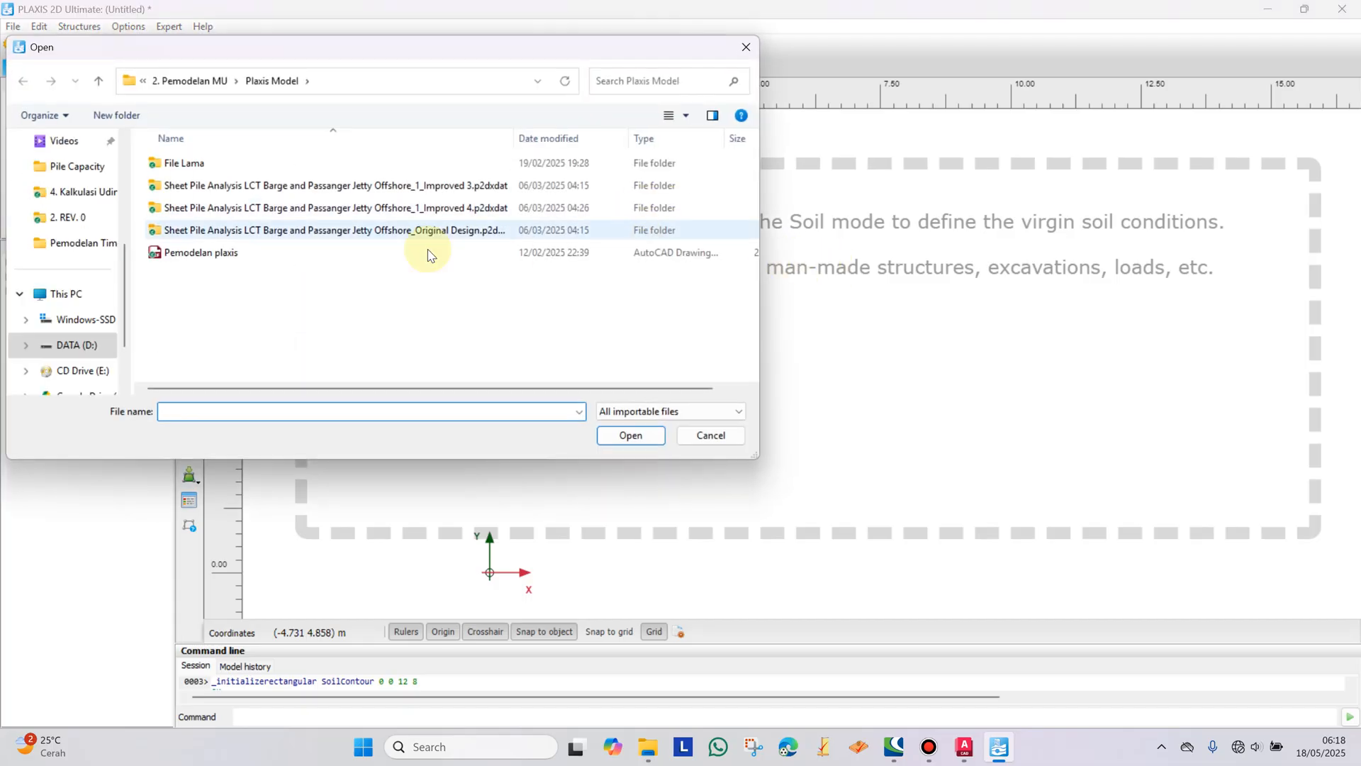
click(99, 81)
click(99, 82)
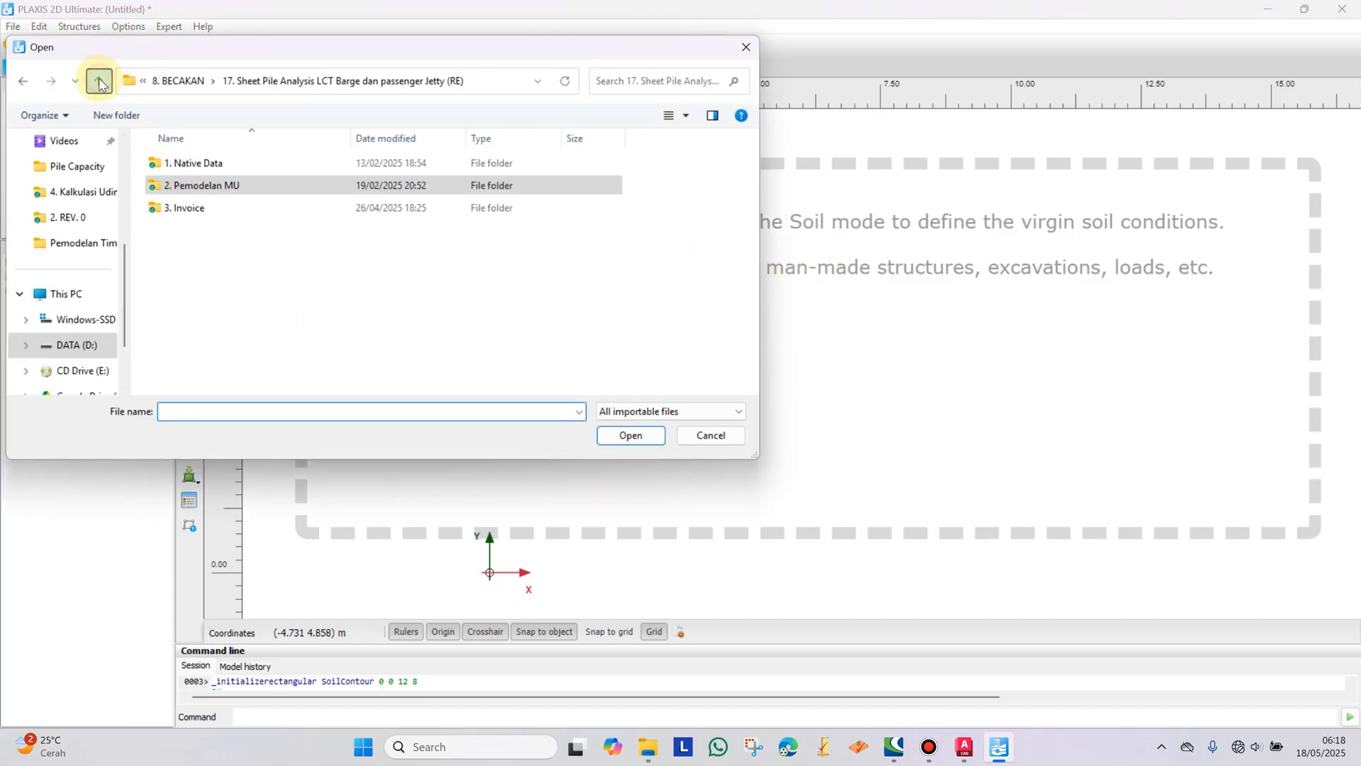
click(99, 82)
click(98, 83)
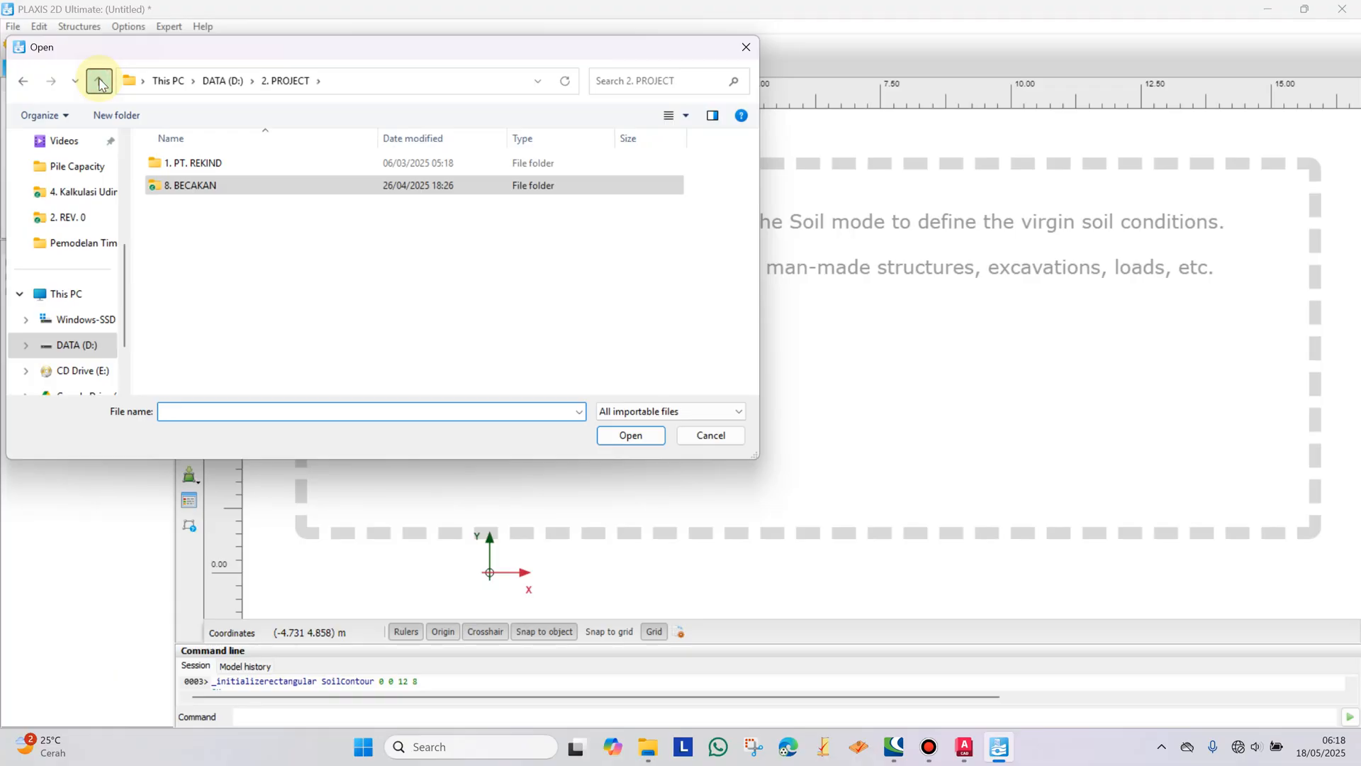
click(98, 82)
Step: Open Tutorial Timbunan+Retaining Wall for import from 3. LESSON LEARN, MUFeClass, Video Tutorial, Pemodelan Timbunan+Retaining Wall
double_click(227, 228)
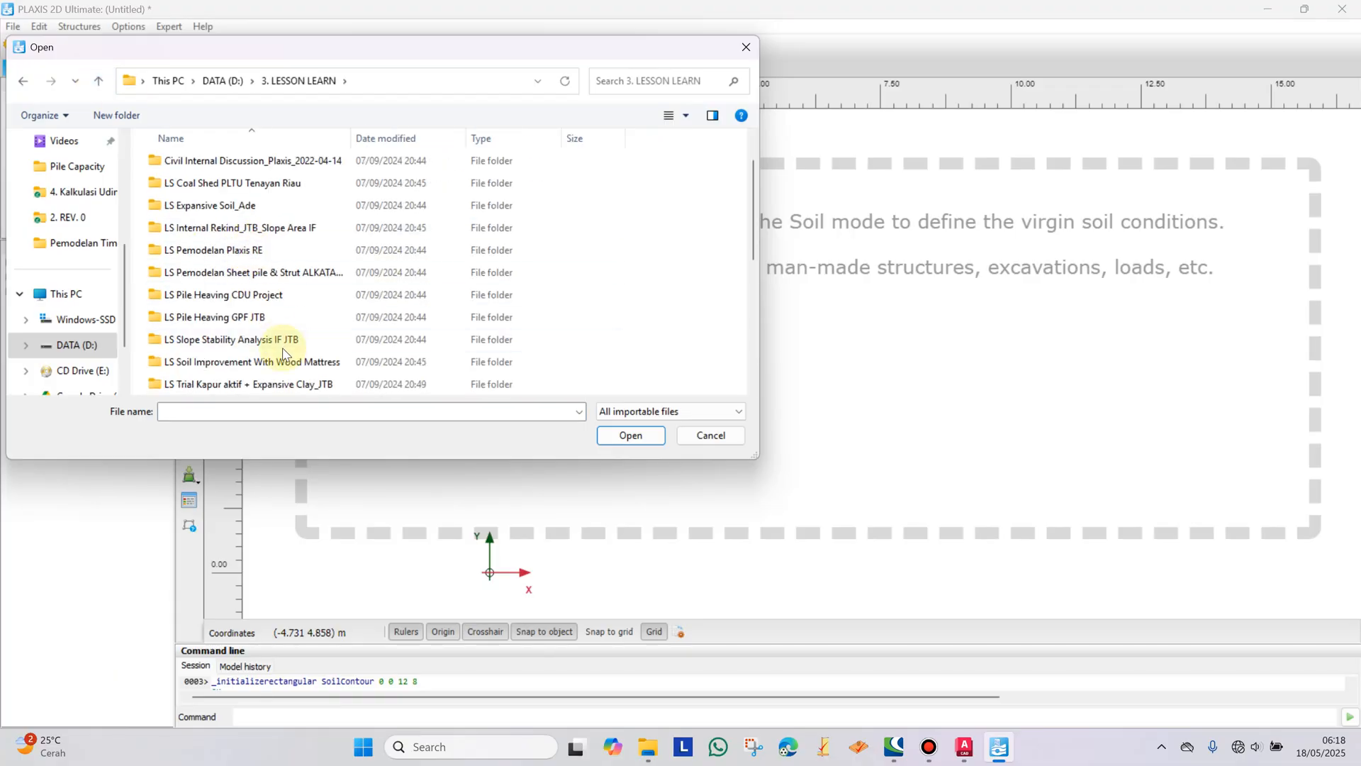
scroll(291, 344, down, 1)
double_click(188, 340)
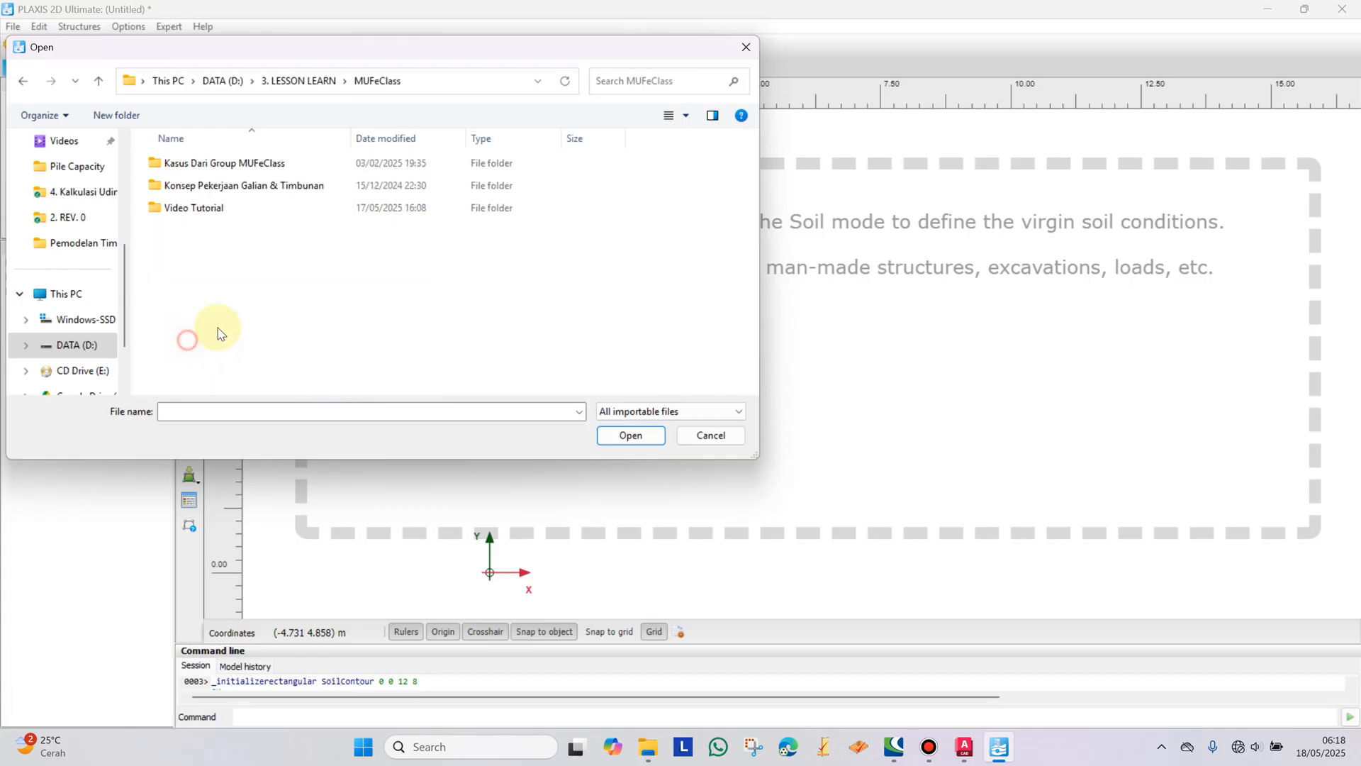
double_click(210, 207)
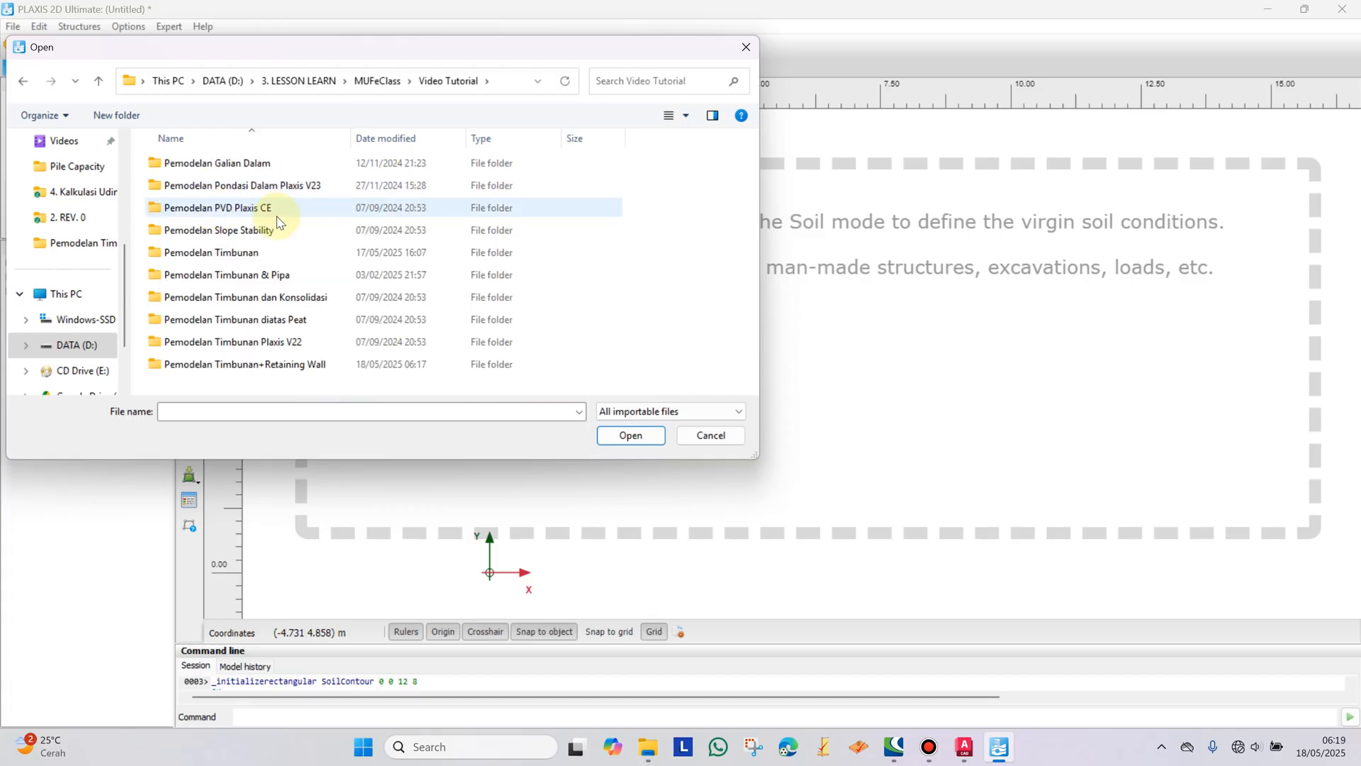
double_click(290, 364)
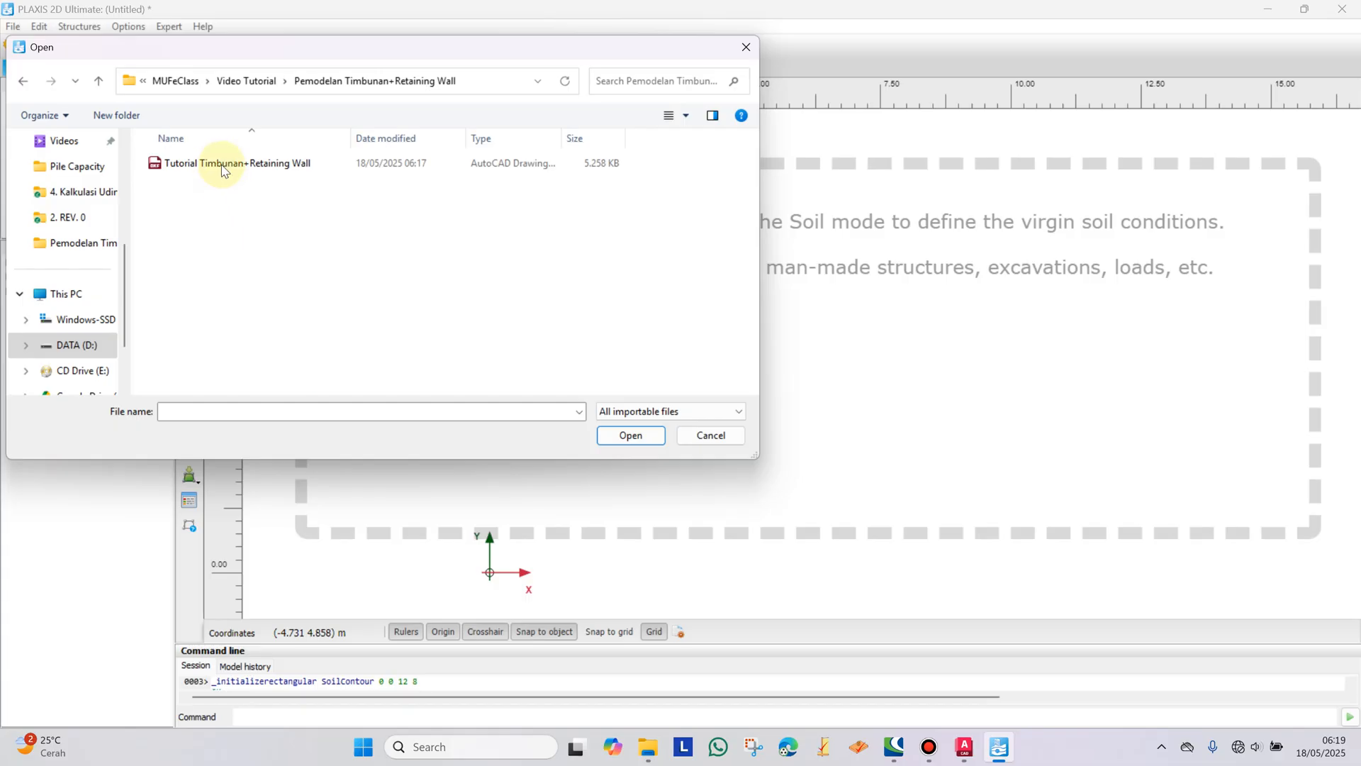
click(219, 165)
click(652, 441)
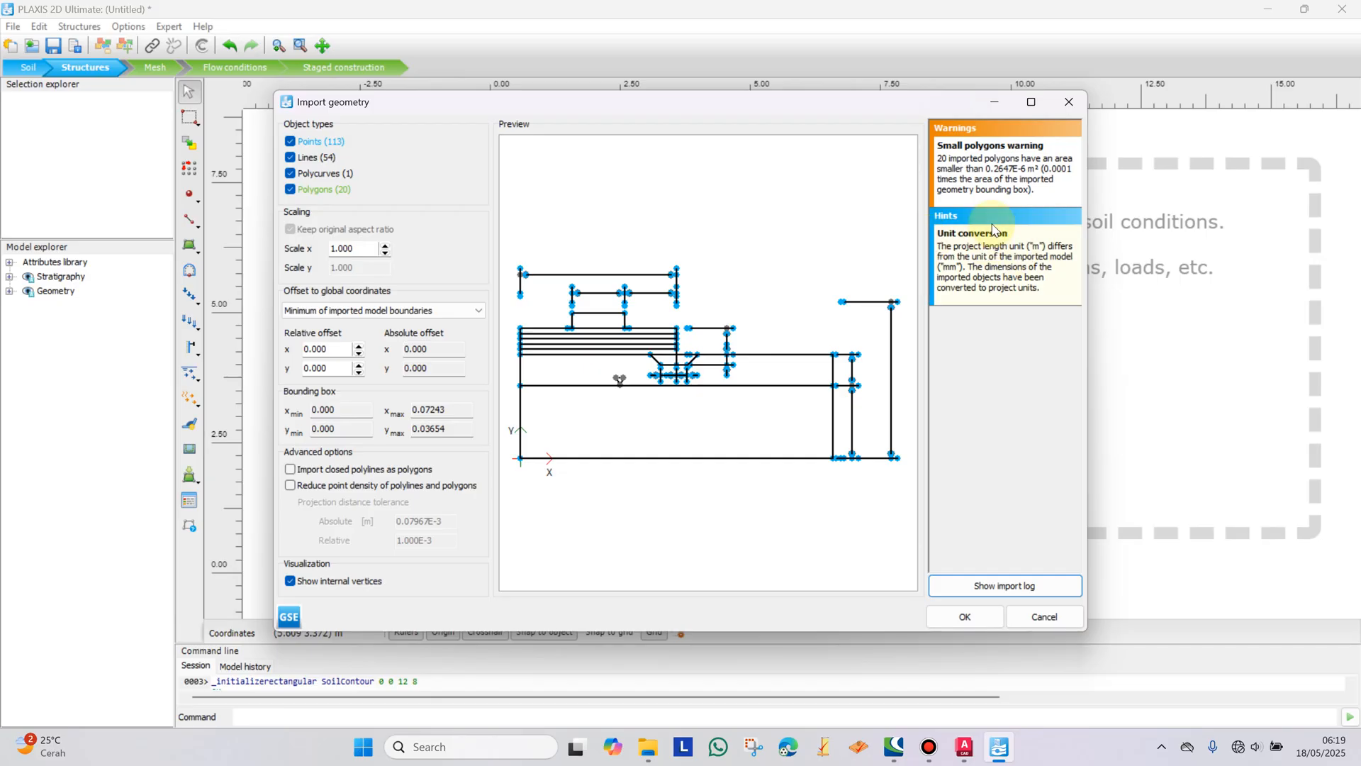
Step: Scale the imported geometry by 1000 and complete the import
drag(364, 246, 303, 235)
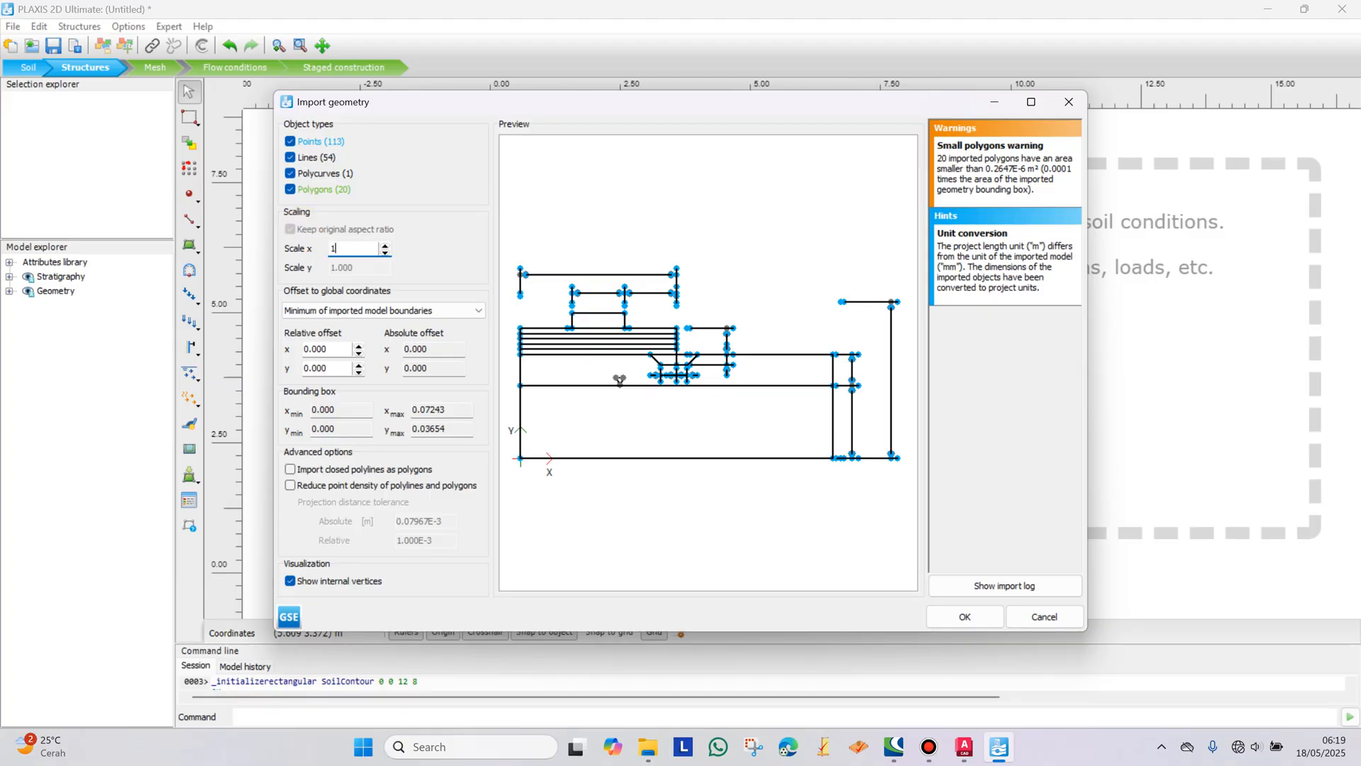
text(1000)
click(977, 618)
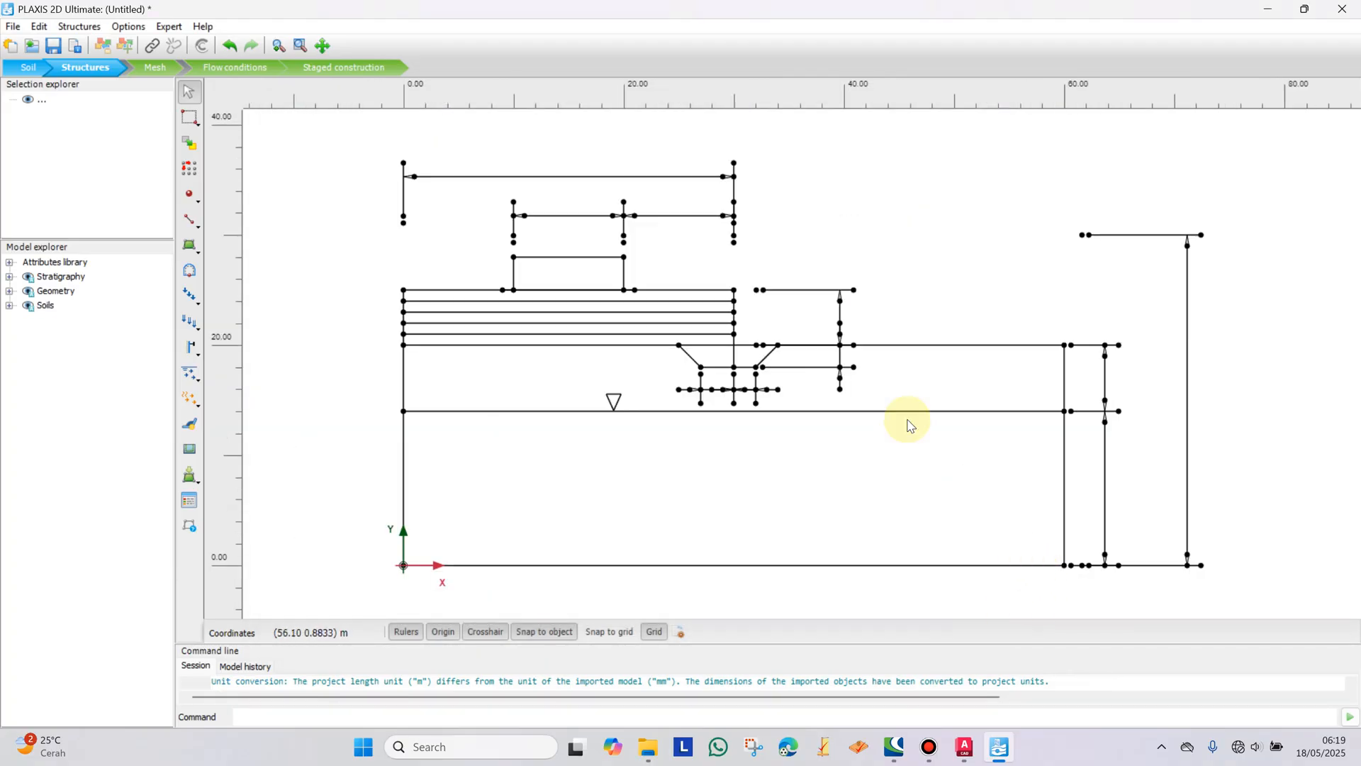
Step: Restrict selection to points, and delete the points of the horizontal dimensions above the embankment and surcharge block
scroll(934, 212, down, 2)
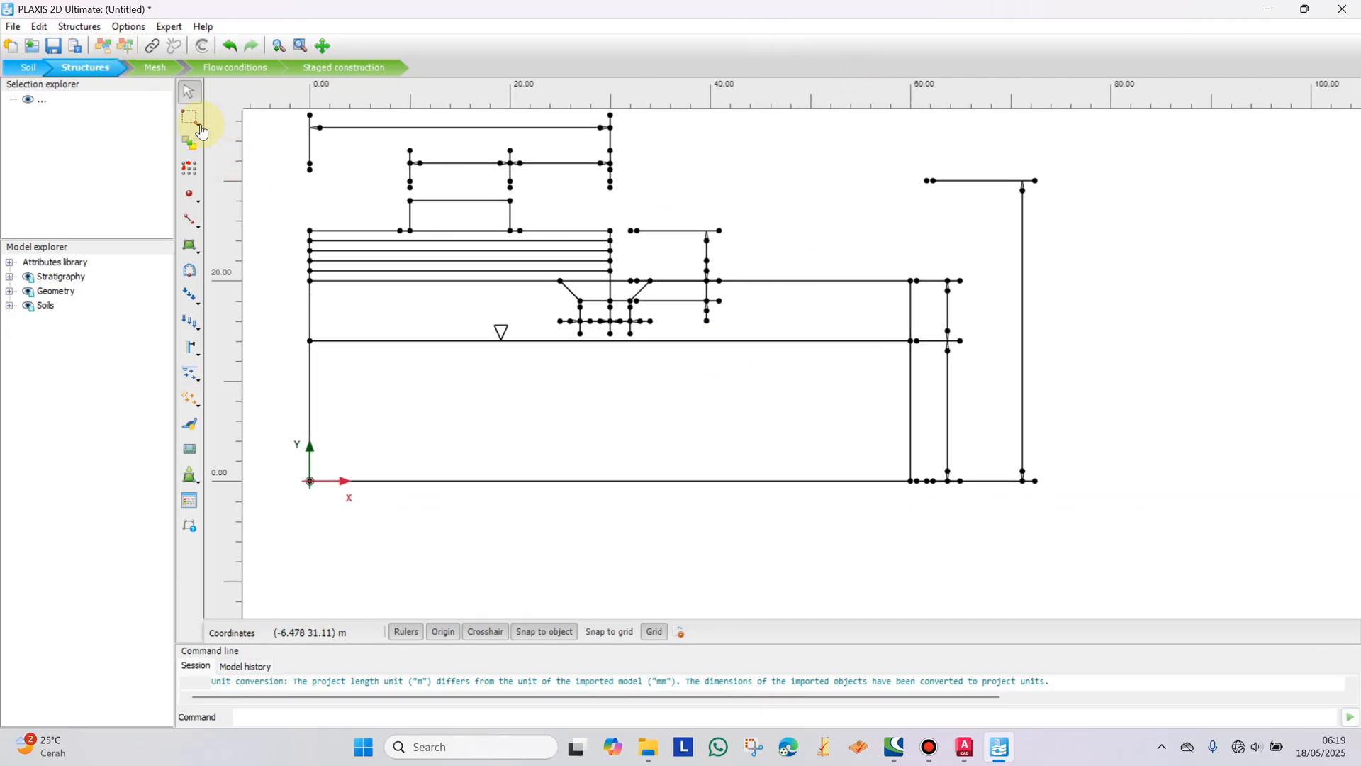
click(189, 118)
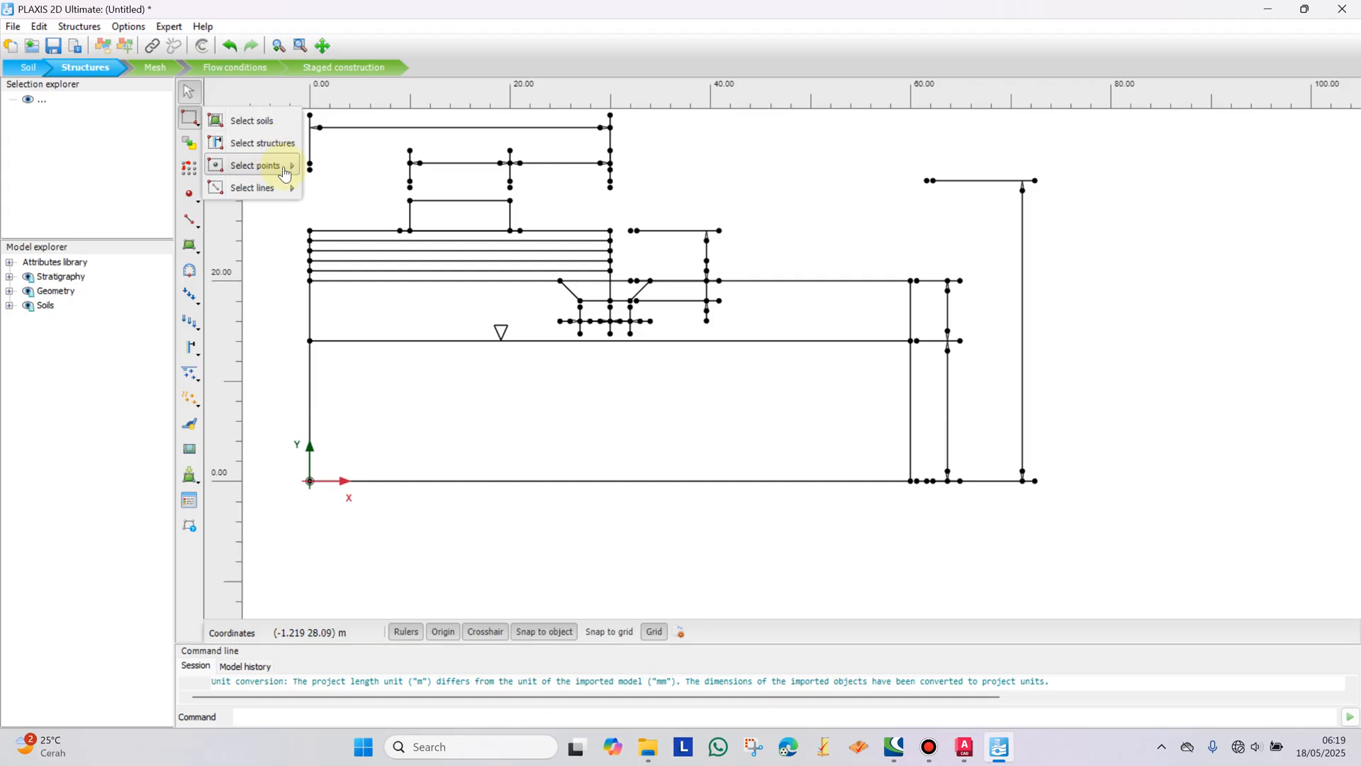
mouse_move(287, 166)
click(394, 174)
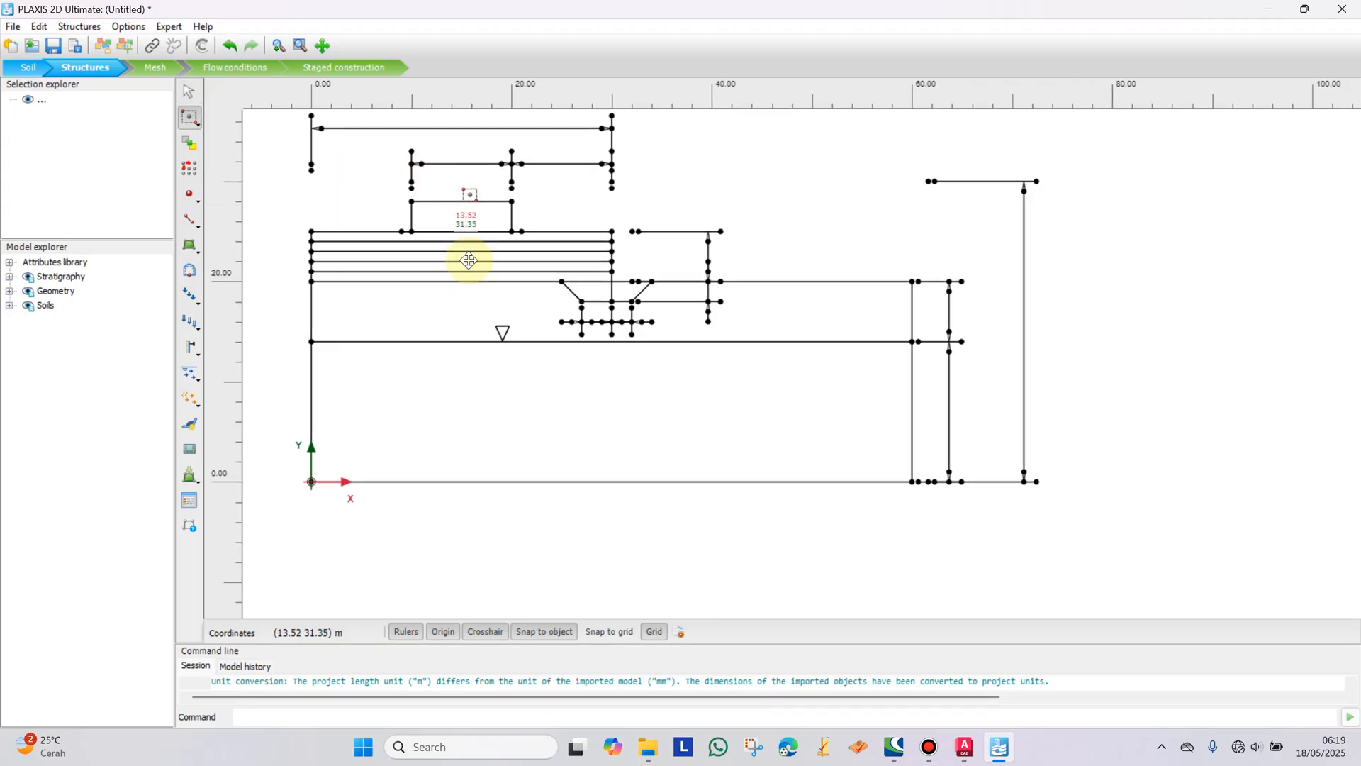
drag(304, 198, 544, 292)
drag(666, 318, 677, 315)
key(Delete)
Step: Delete the points of the vertical dimensions outside the soil boundary at x = 60 m
scroll(702, 291, down, 1)
drag(1117, 523, 906, 200)
key(Delete)
Step: Delete the points of the vertical embankment and trench depth dimensions beside the retaining wall
scroll(735, 306, up, 1)
drag(627, 224, 778, 385)
key(Delete)
scroll(744, 339, up, 1)
scroll(734, 346, up, 1)
key(Delete)
scroll(636, 379, up, 1)
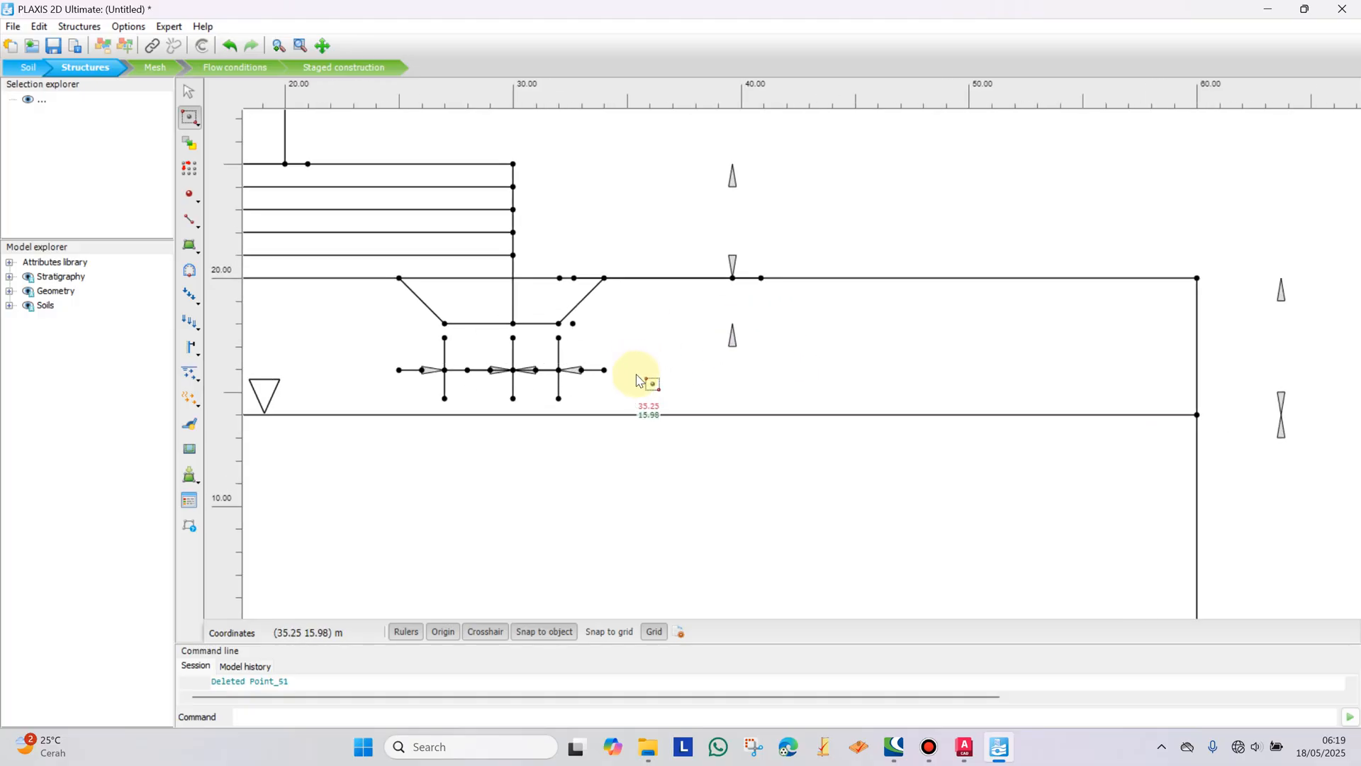
Step: Delete all points of the horizontal dimensions beneath the trench, including the lower ends of their extension lines
drag(637, 402, 394, 342)
key(Delete)
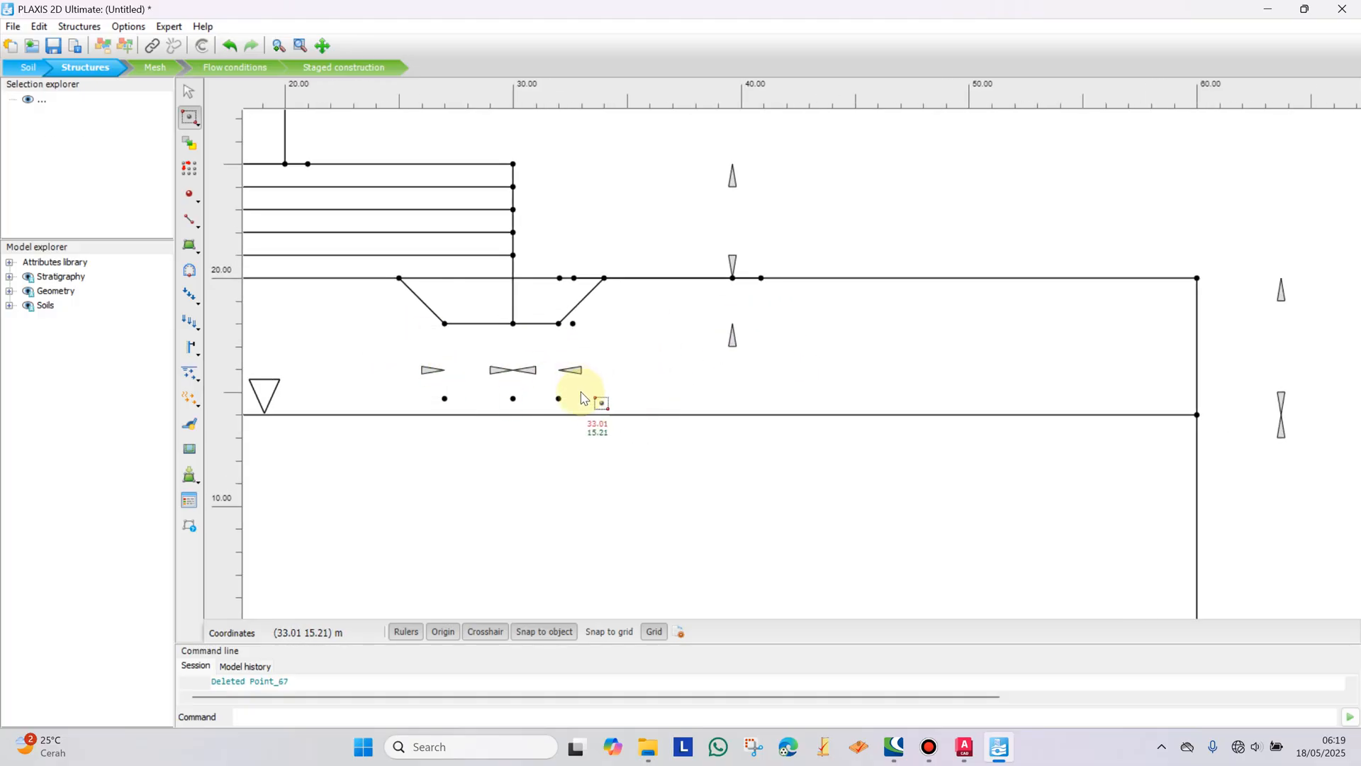
drag(575, 407, 410, 395)
key(Delete)
Step: Delete the stray dimension points beside the trench bottom and along the ground surface near the trench
scroll(576, 346, up, 1)
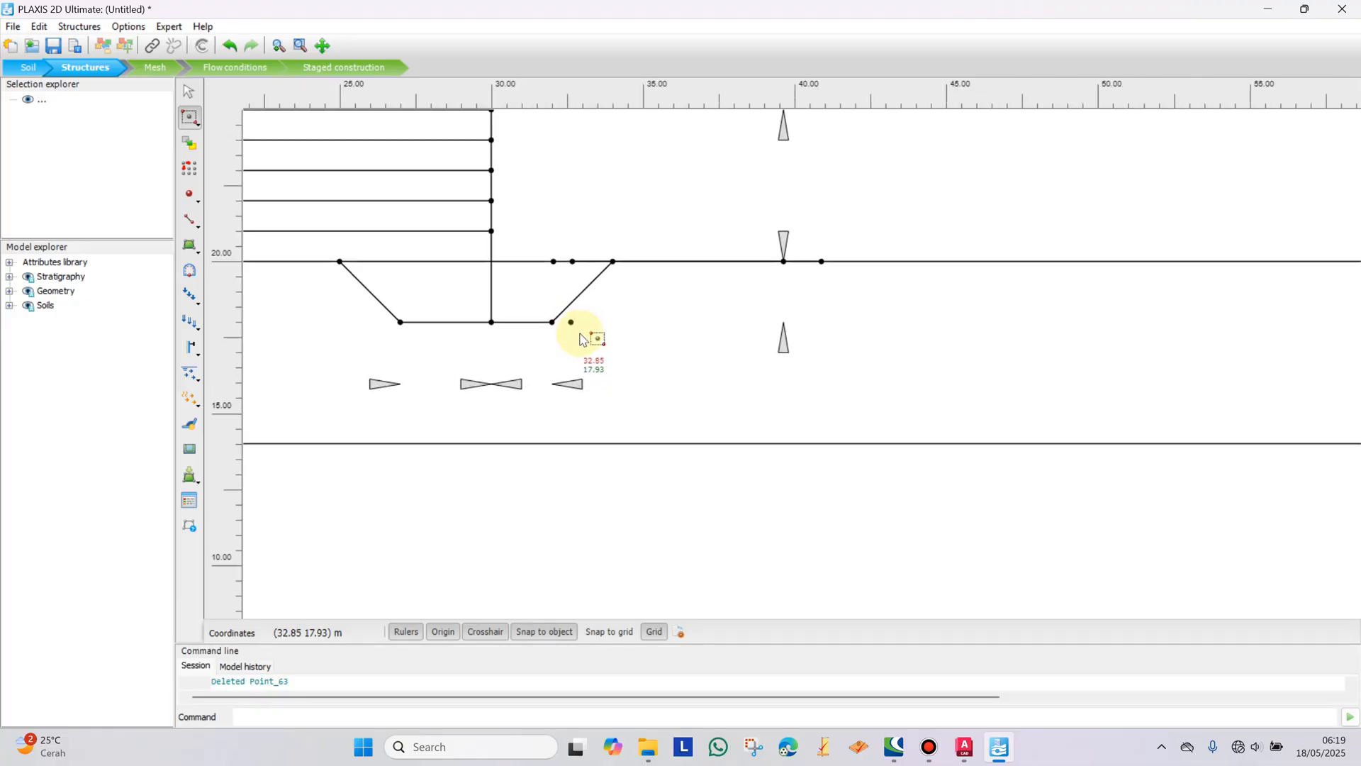
drag(570, 321, 569, 319)
key(Delete)
key(Delete)
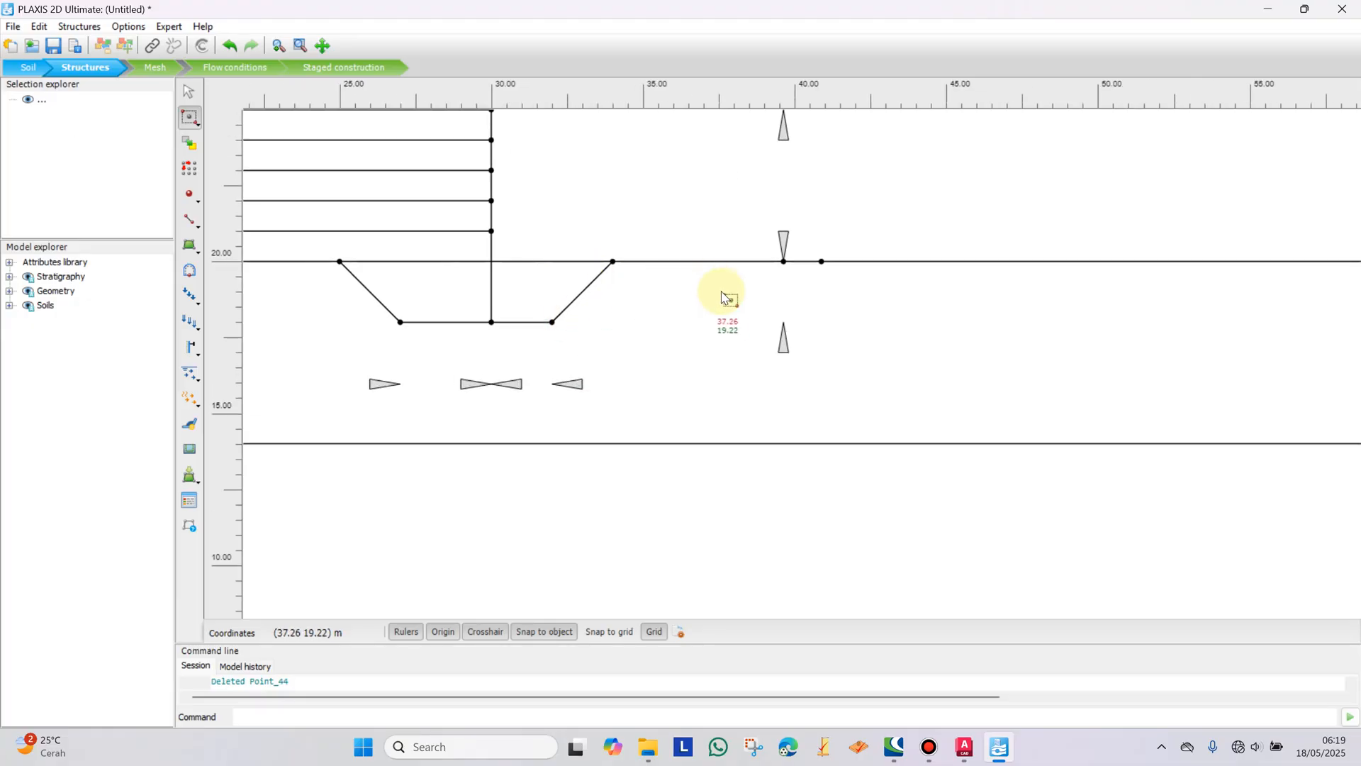
drag(752, 215, 893, 326)
key(Delete)
Step: Delete the leftover arrowhead polygons of the horizontal dimensions above the embankment
scroll(879, 325, down, 5)
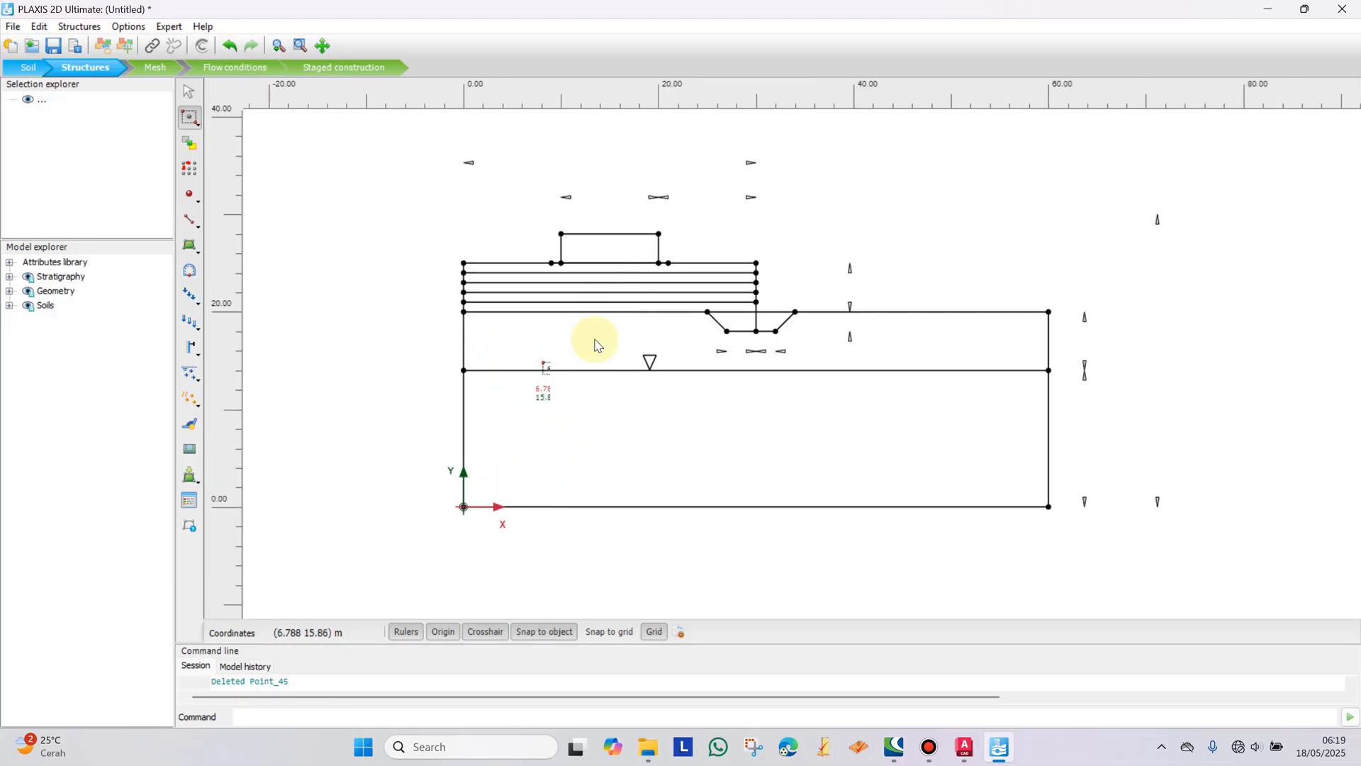
scroll(568, 355, up, 4)
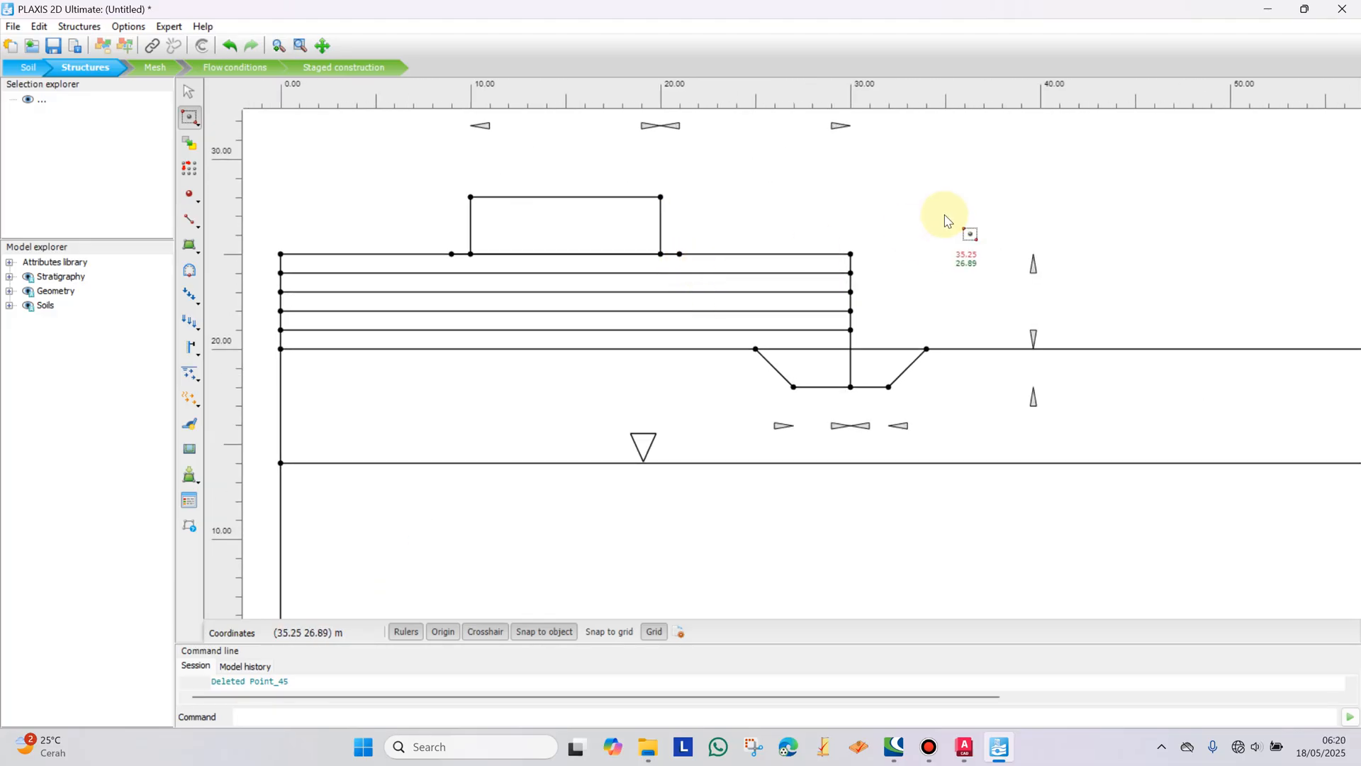
drag(923, 188, 996, 135)
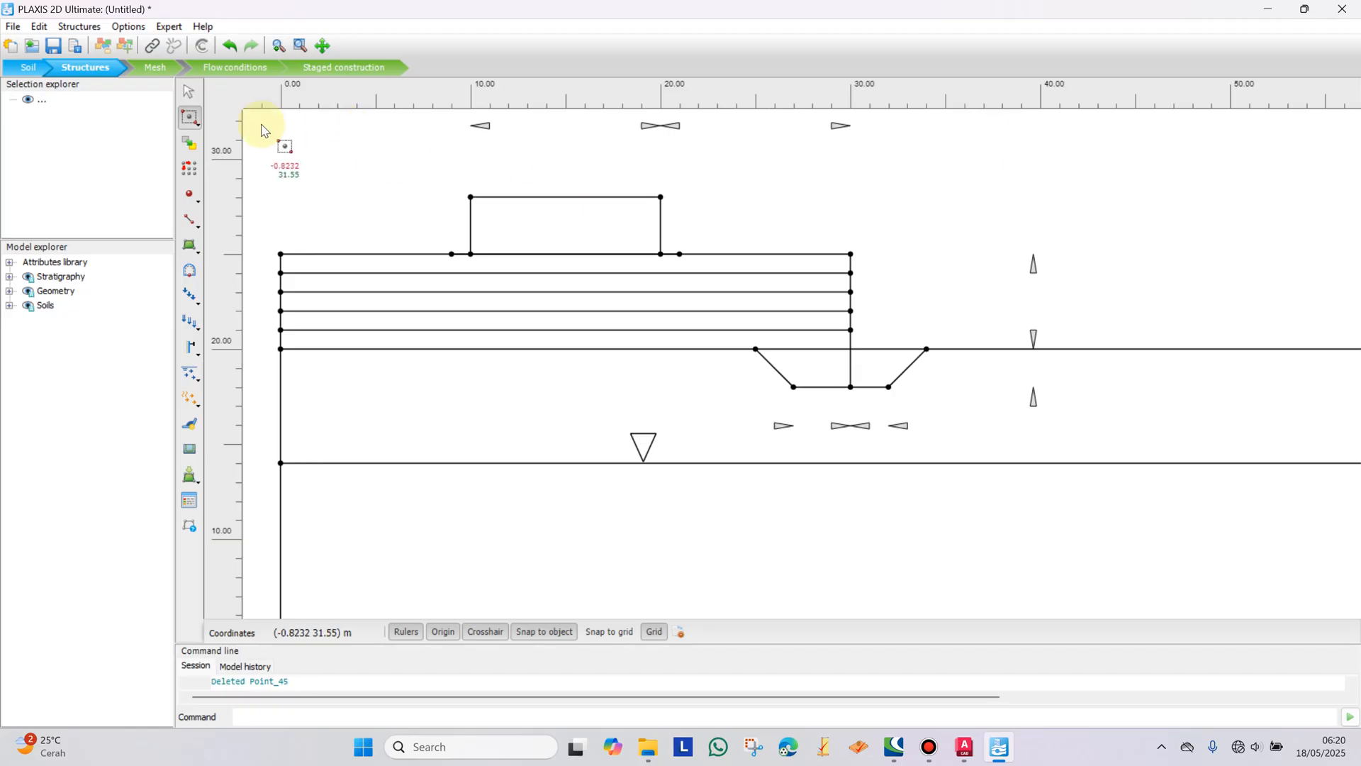
click(196, 97)
scroll(623, 253, up, 4)
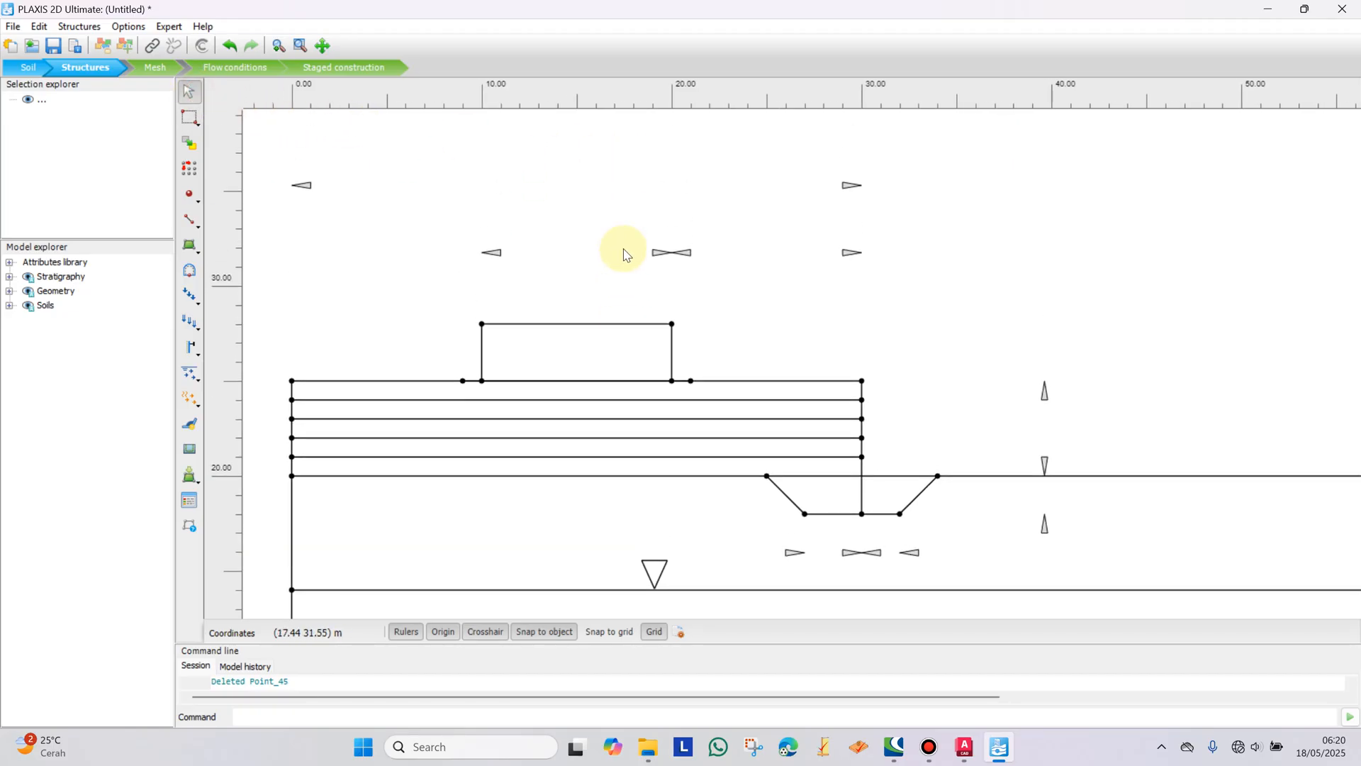
click(319, 242)
key(Delete)
click(509, 310)
key(Delete)
click(677, 310)
key(Delete)
click(863, 312)
key(Delete)
click(864, 243)
key(Delete)
Step: Delete the arrowhead polygons of the vertical embankment and trench depth dimensions beside the retaining wall
scroll(857, 274, down, 4)
scroll(766, 255, up, 2)
scroll(766, 255, up, 1)
click(758, 233)
key(Delete)
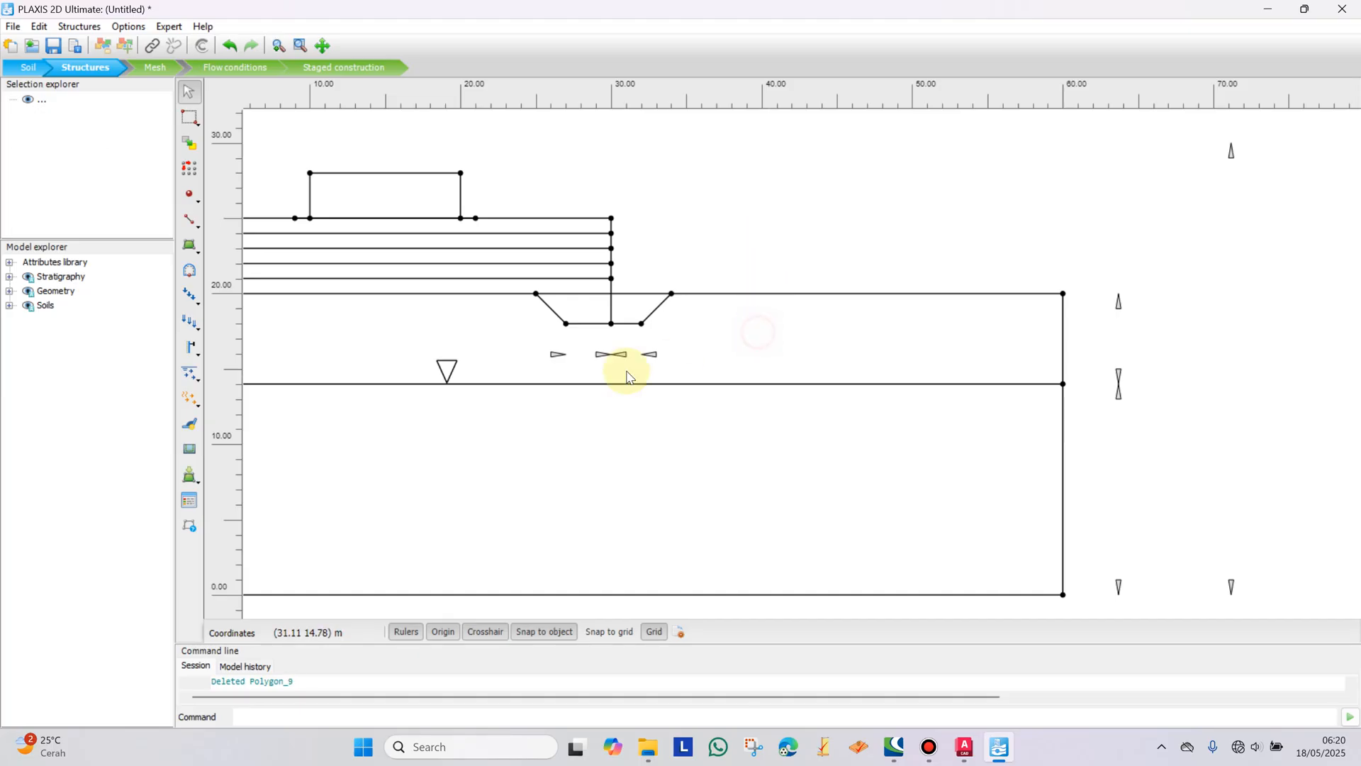
Step: Delete the arrowhead polygons of the horizontal dimensions beneath the trench
click(615, 355)
key(Delete)
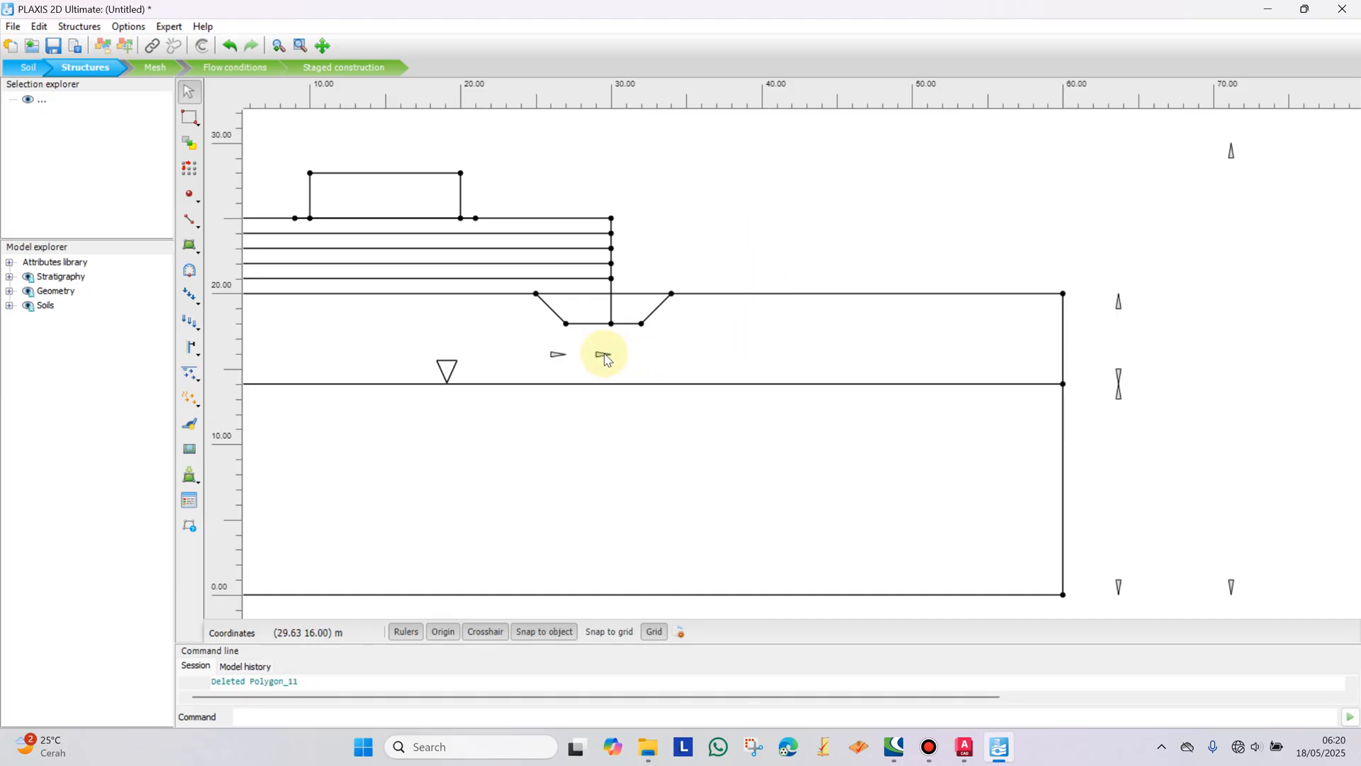
click(558, 360)
key(Delete)
scroll(574, 363, down, 2)
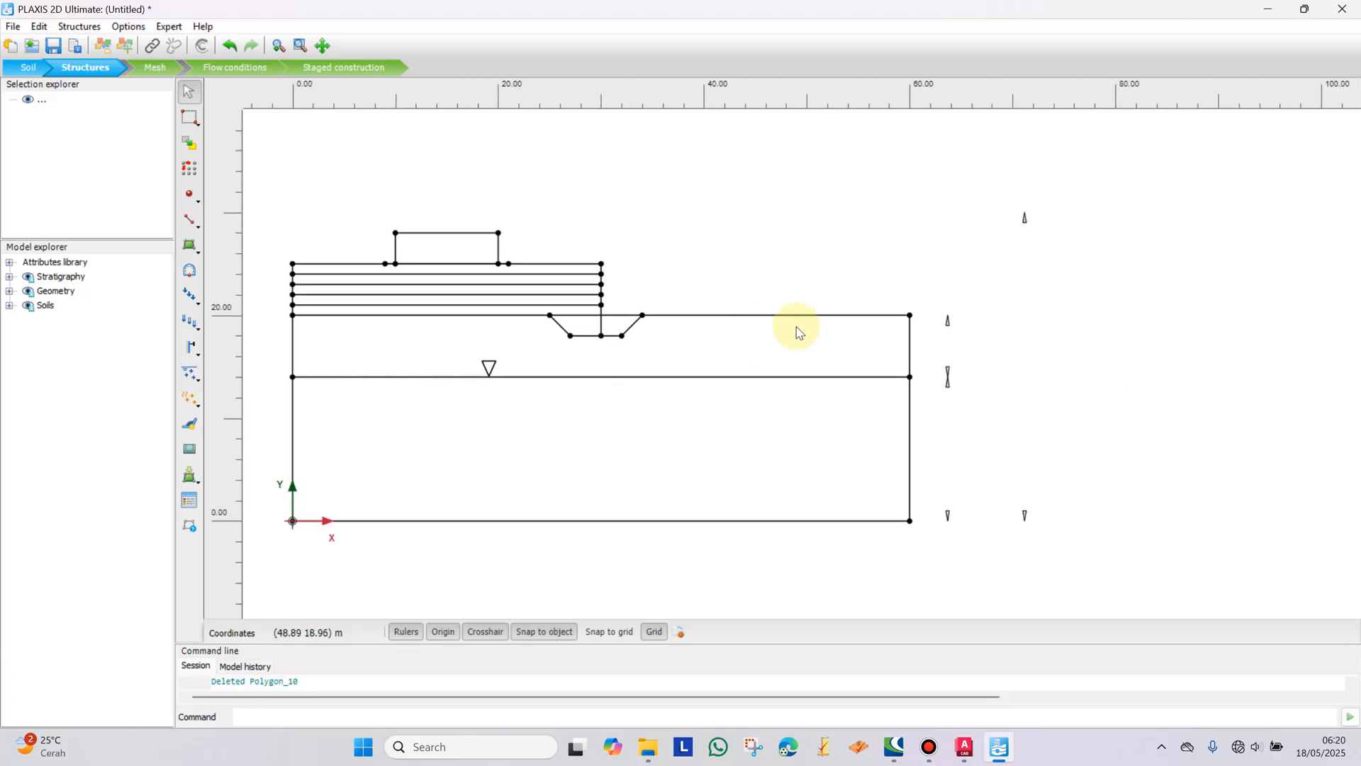
Step: Delete the arrowhead polygons of the vertical dimensions outside the soil boundary at x = 60 m
click(1027, 224)
key(Delete)
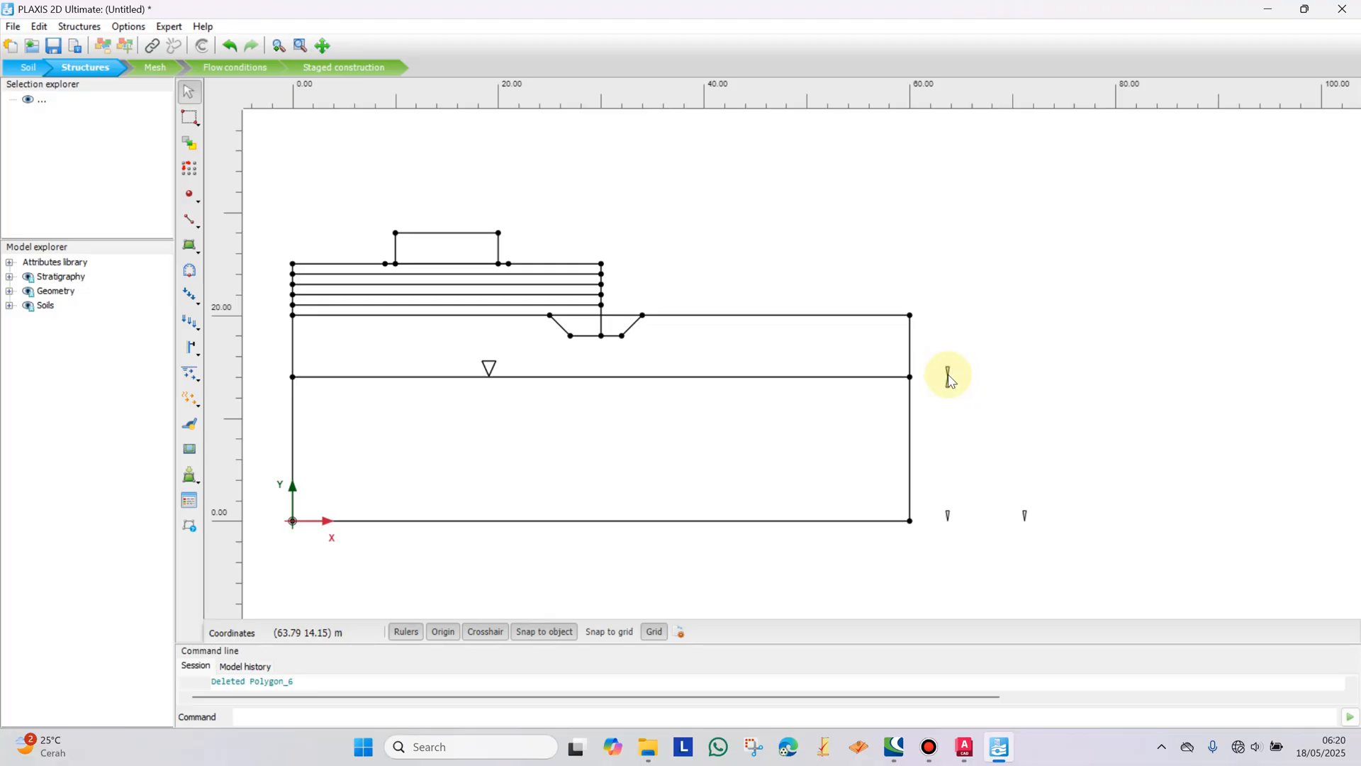
key(Delete)
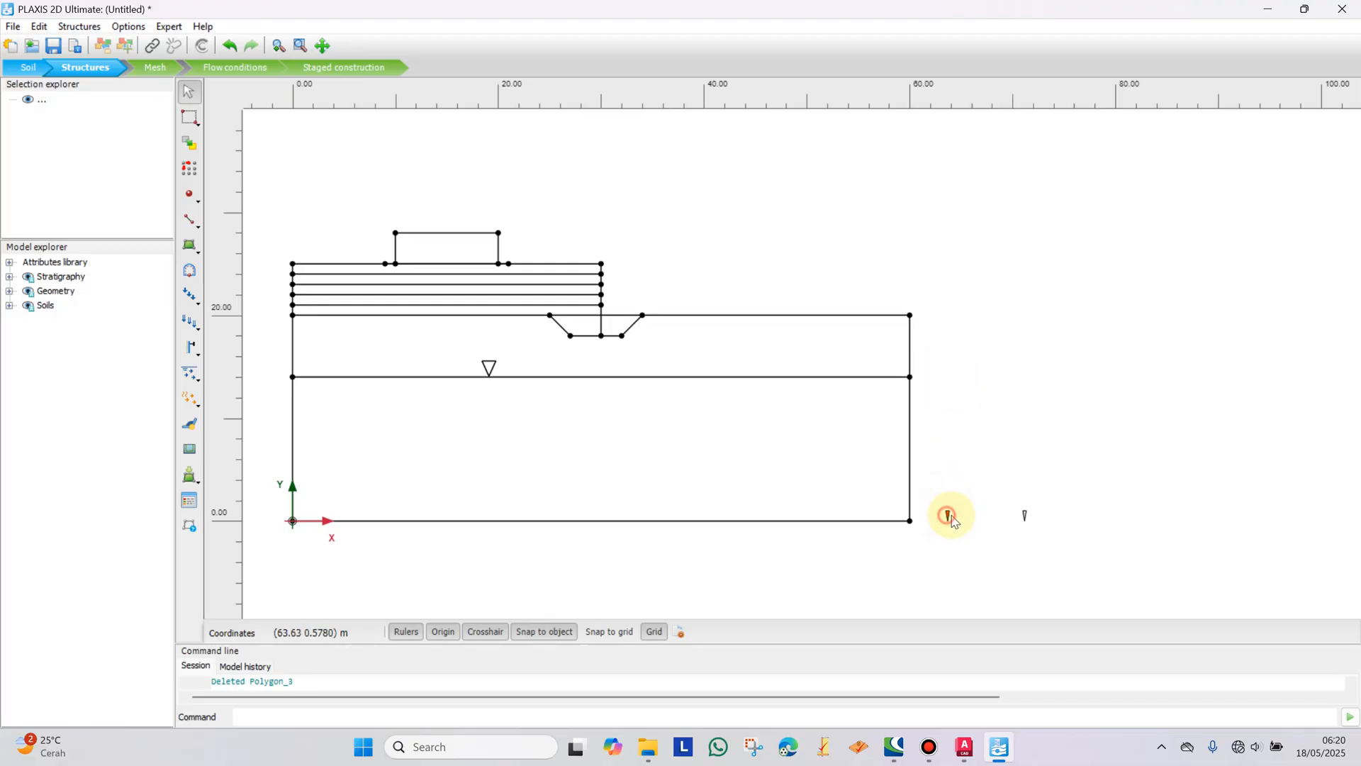
click(1029, 514)
key(Delete)
Step: Create the foundation soil polygon through (0, 0), (60, 0), (60, 20) and (0, 20)
scroll(1032, 496, down, 3)
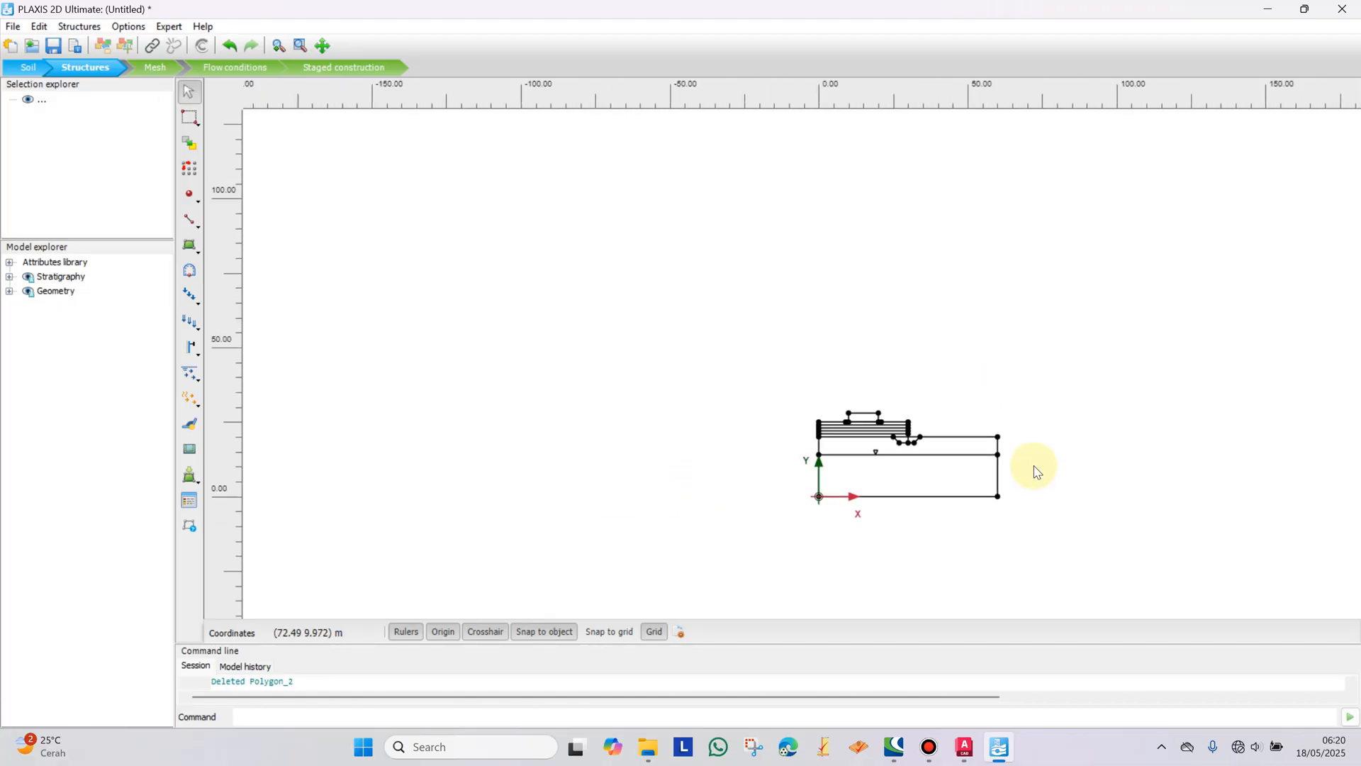
scroll(815, 394, up, 4)
drag(767, 355, 642, 423)
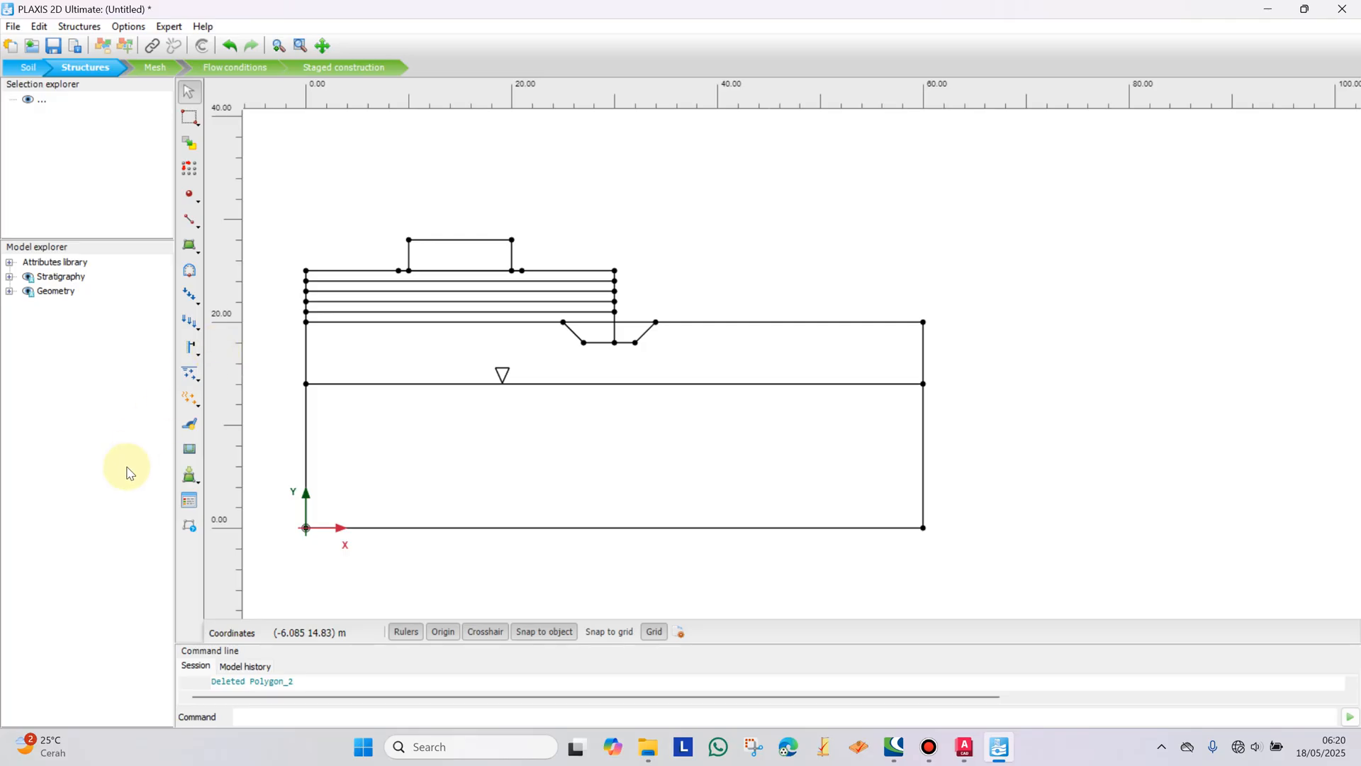
click(198, 486)
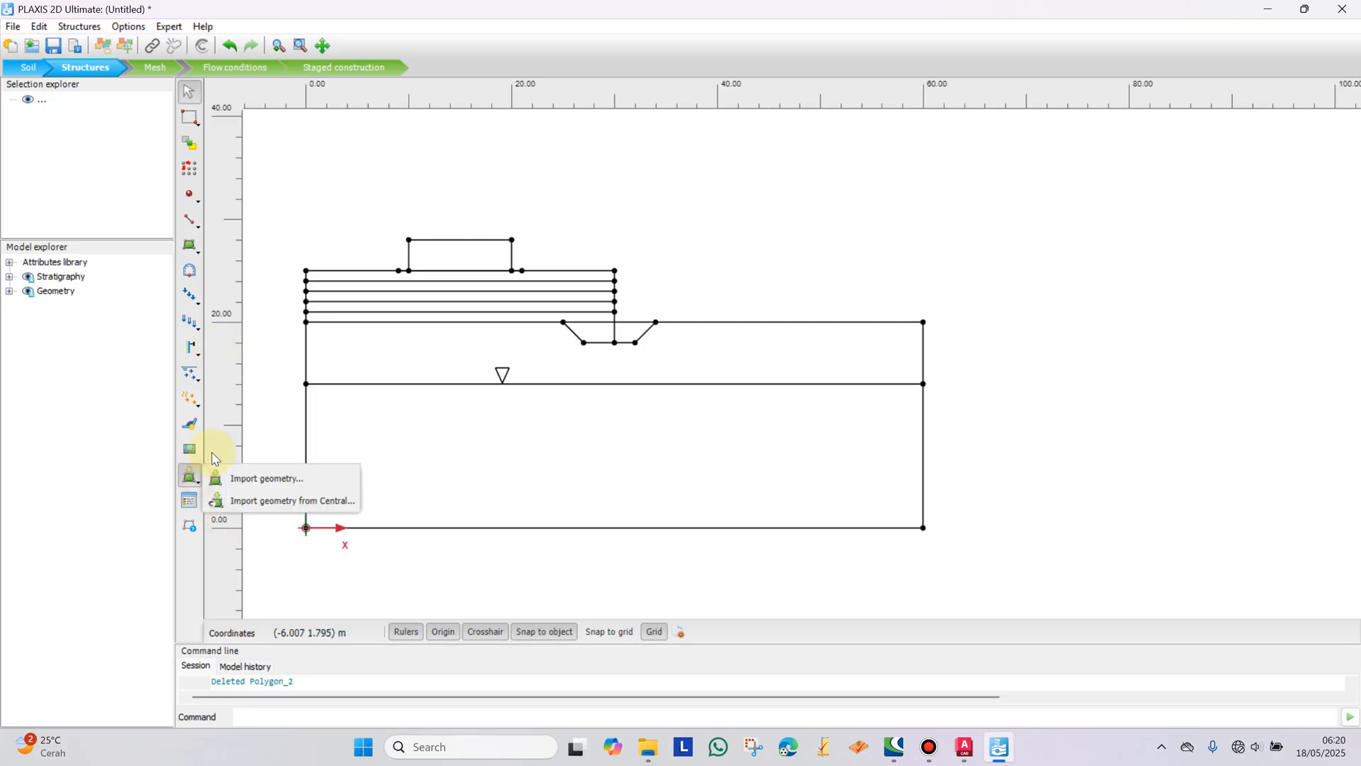
click(192, 249)
click(266, 249)
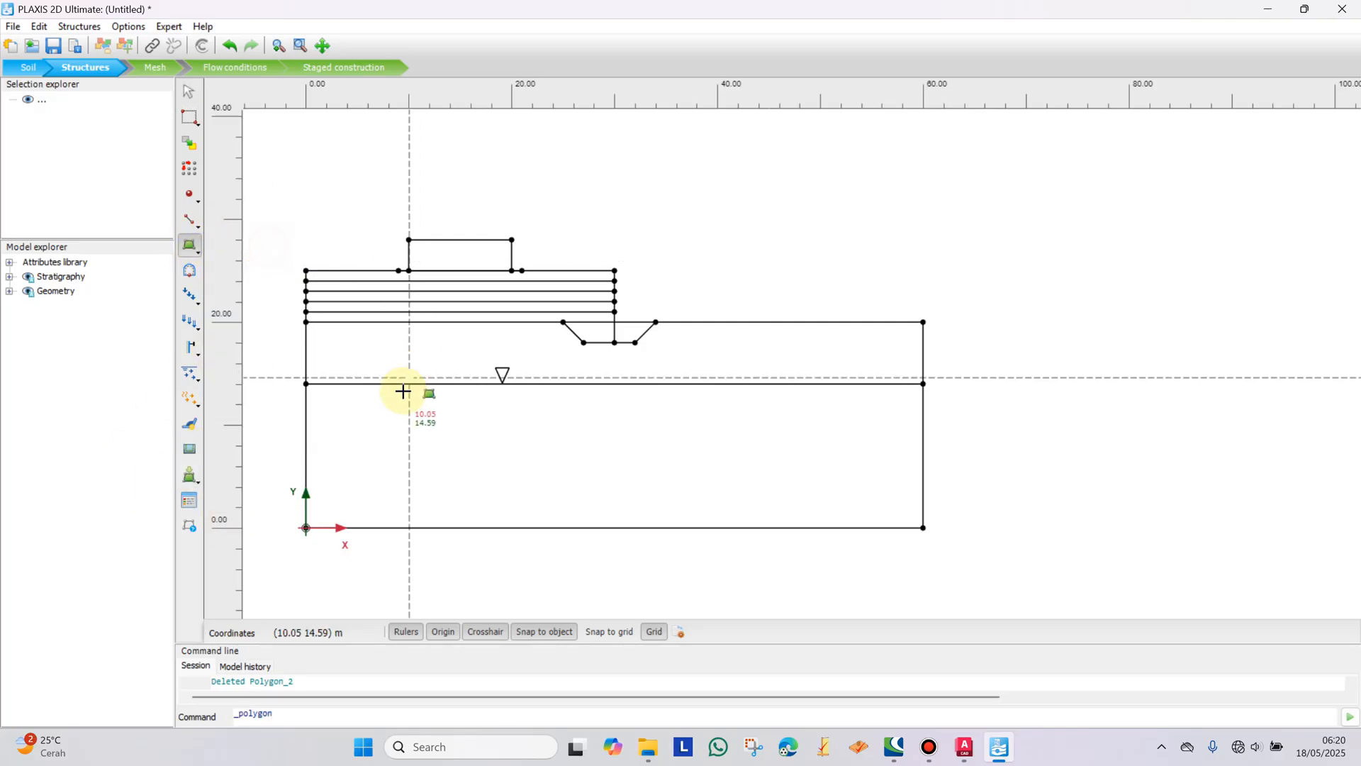
click(306, 527)
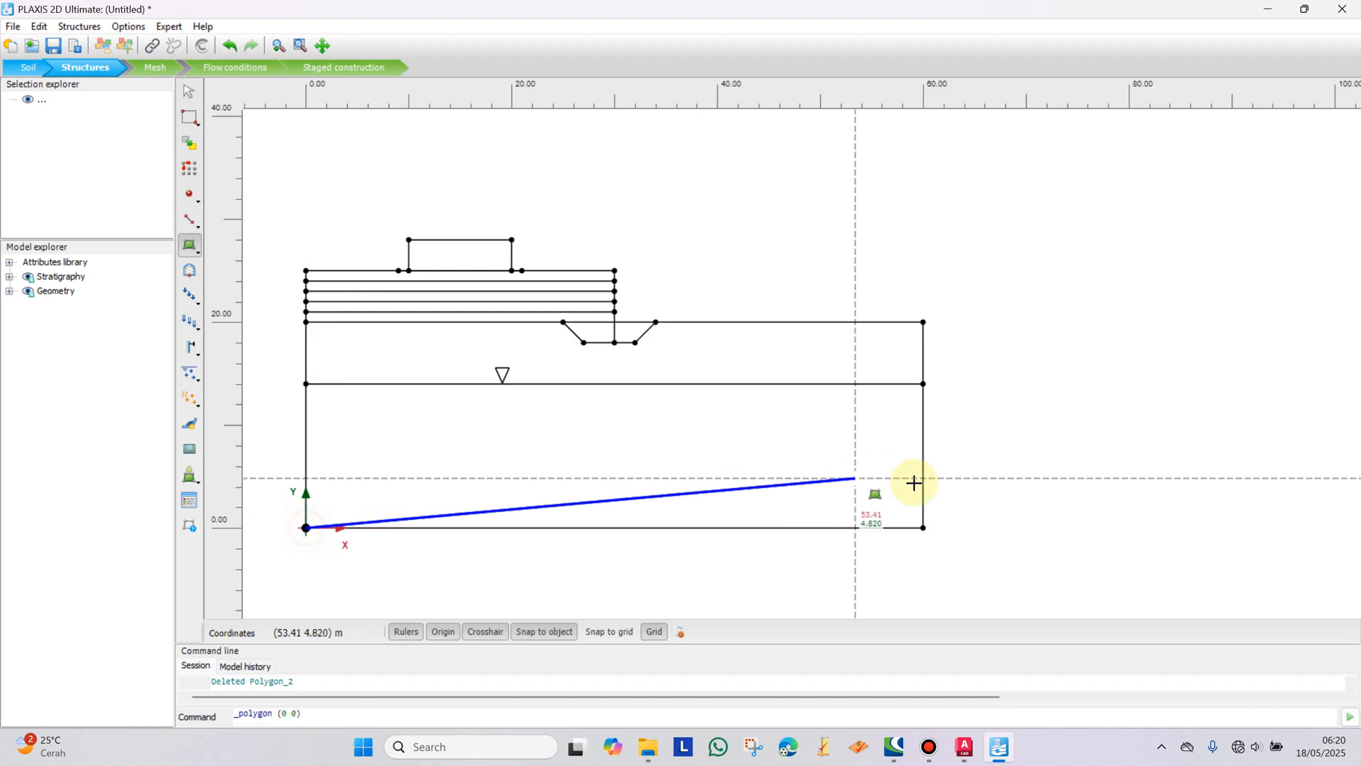
click(924, 528)
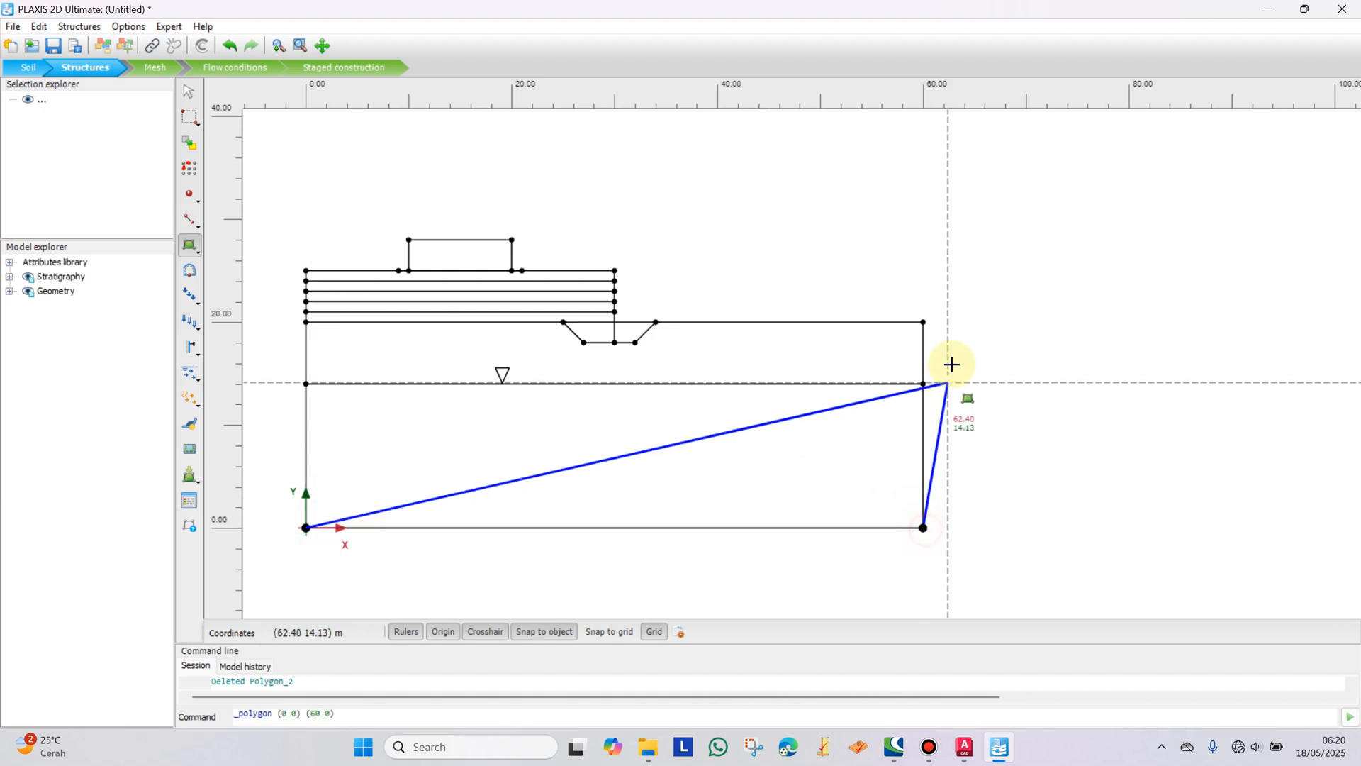
click(924, 321)
scroll(720, 320, up, 1)
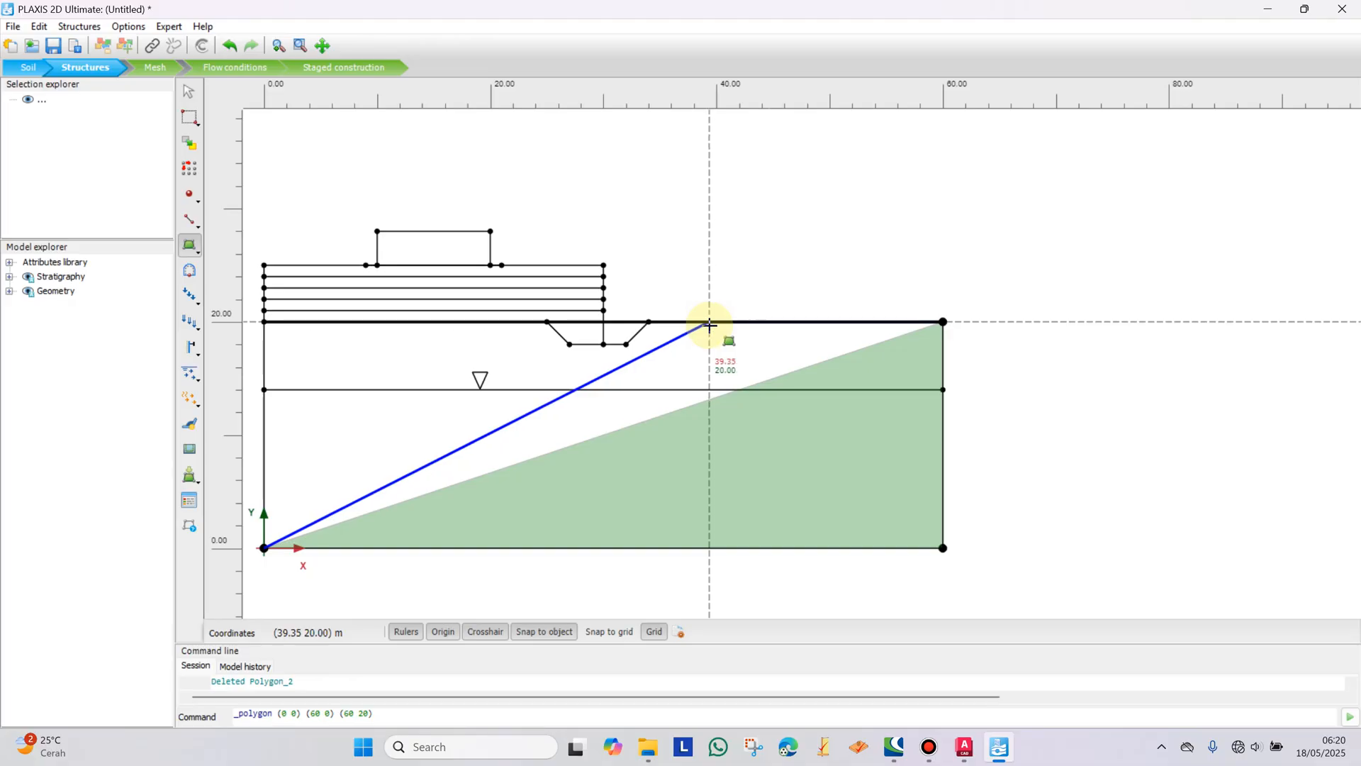
scroll(373, 322, up, 4)
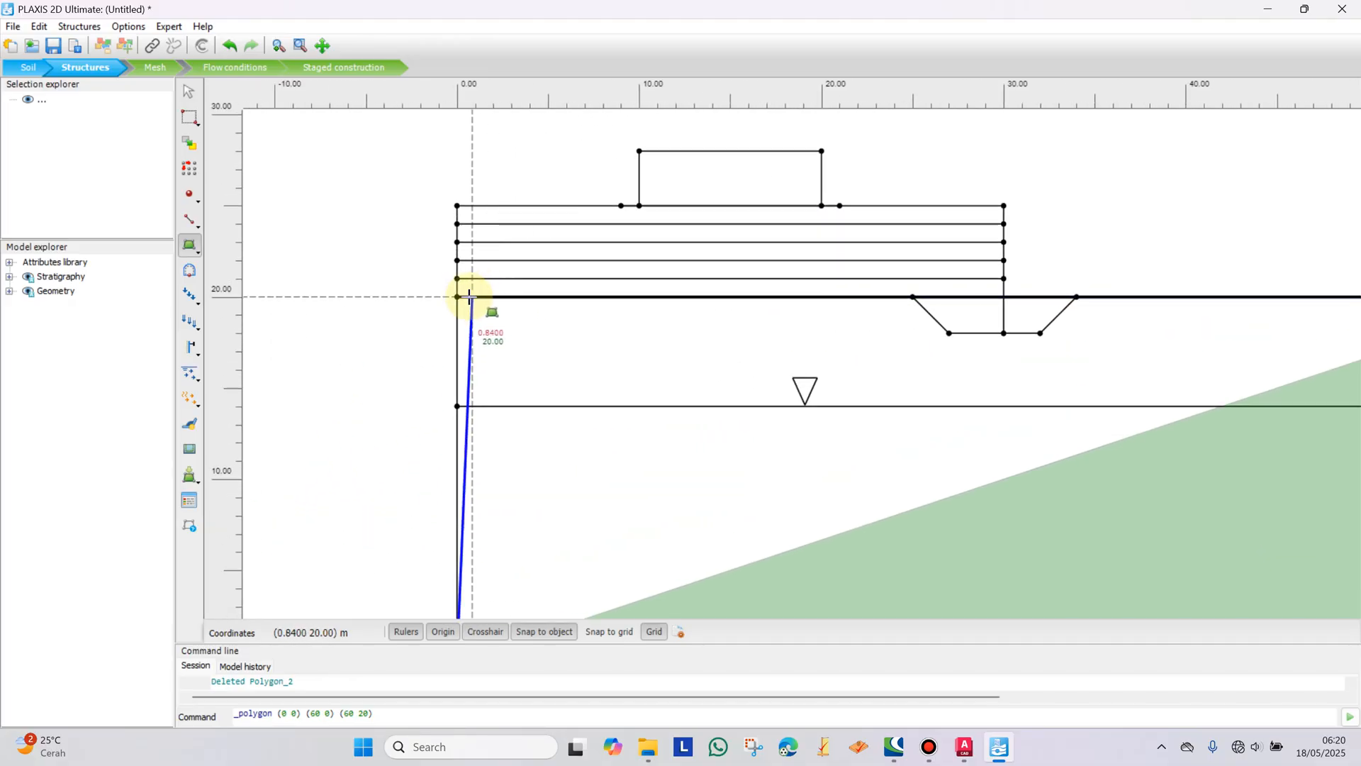
click(457, 297)
right_click(439, 313)
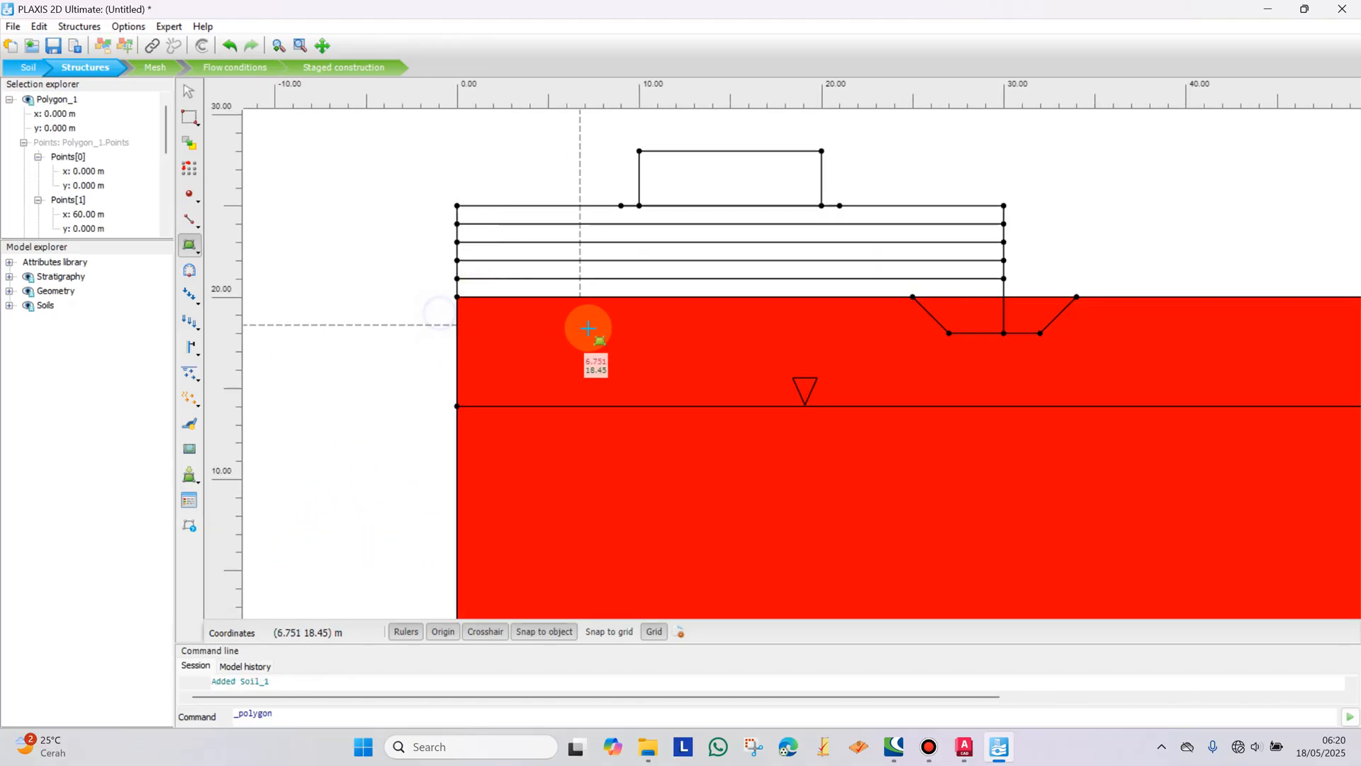
Step: Create the embankment soil polygon through (0, 20), (30, 20), (30, 25) and (0, 25)
scroll(562, 297, down, 2)
scroll(541, 275, up, 3)
scroll(483, 367, down, 2)
scroll(458, 252, up, 3)
click(375, 331)
scroll(1020, 307, up, 2)
click(957, 343)
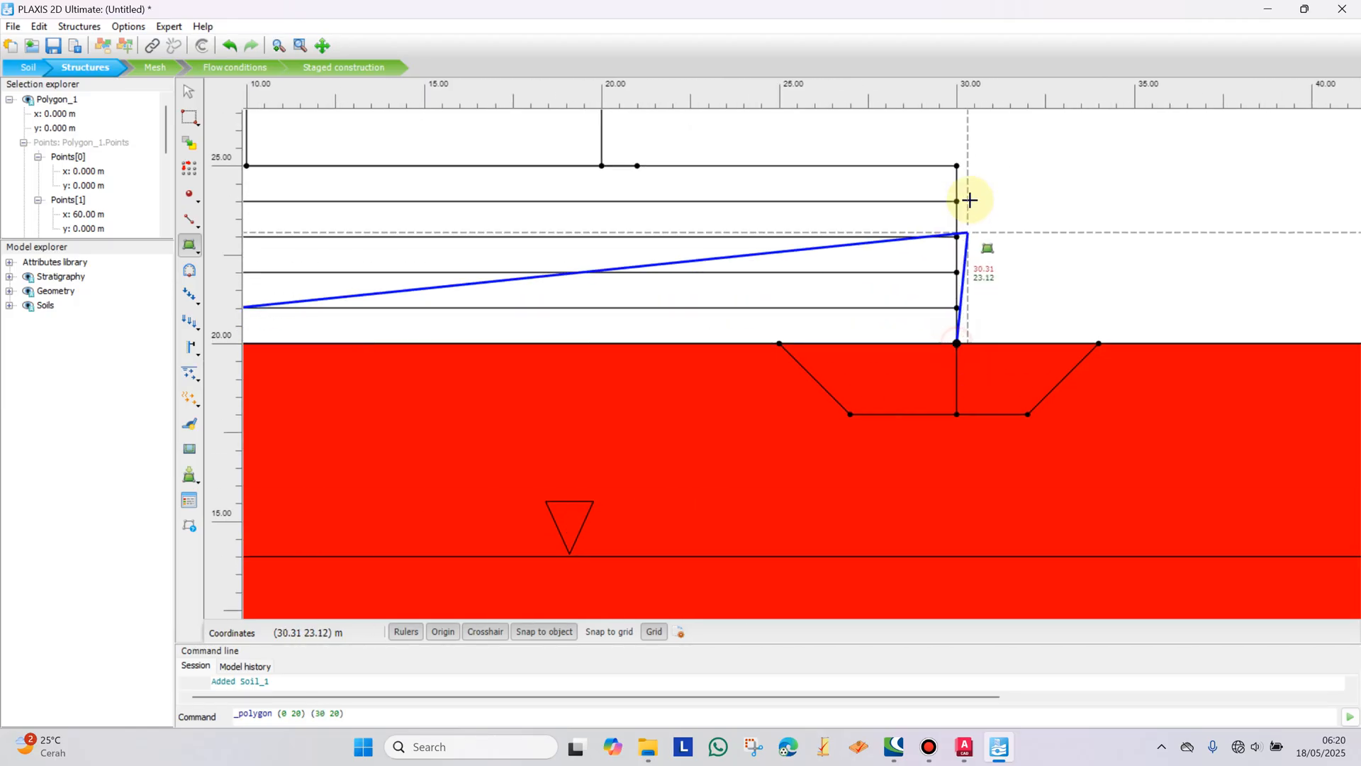
click(958, 165)
scroll(1042, 188, down, 1)
scroll(456, 219, left, 5)
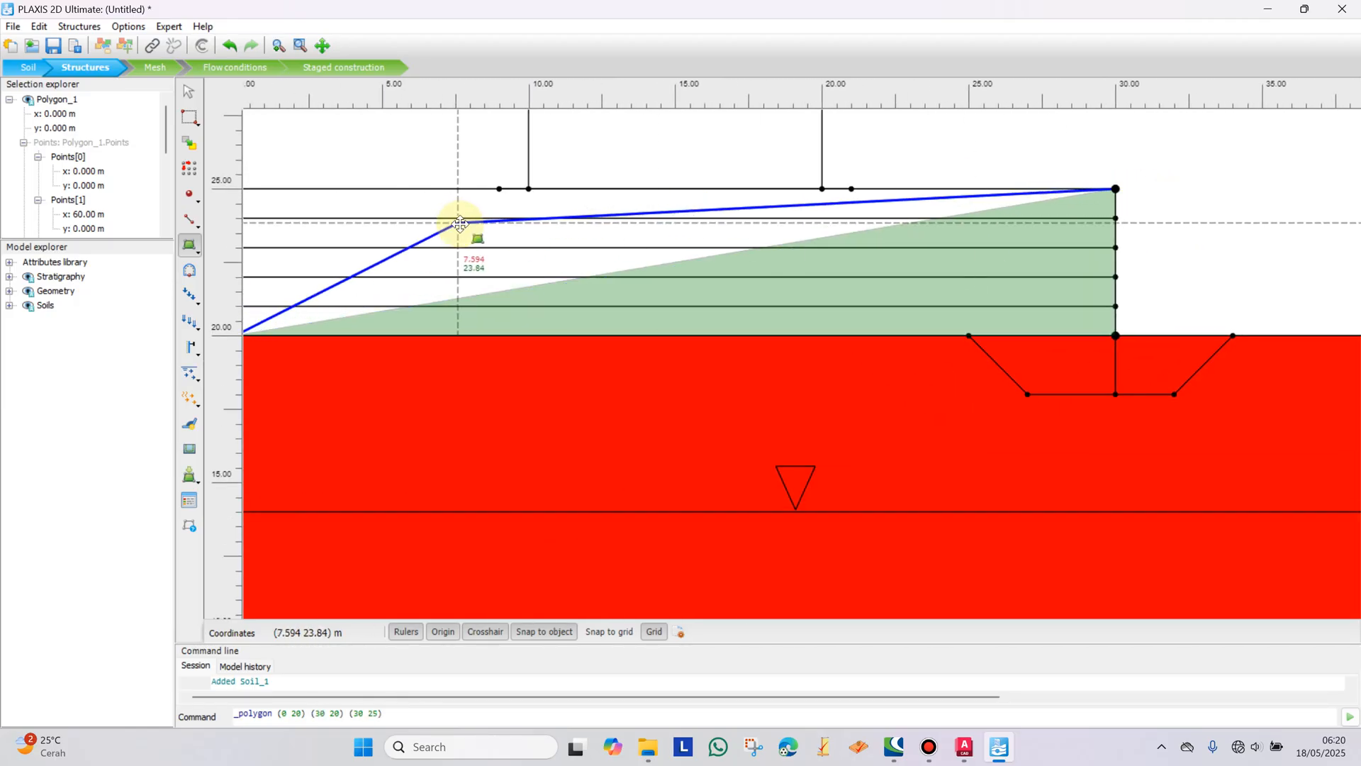
click(674, 177)
right_click(568, 222)
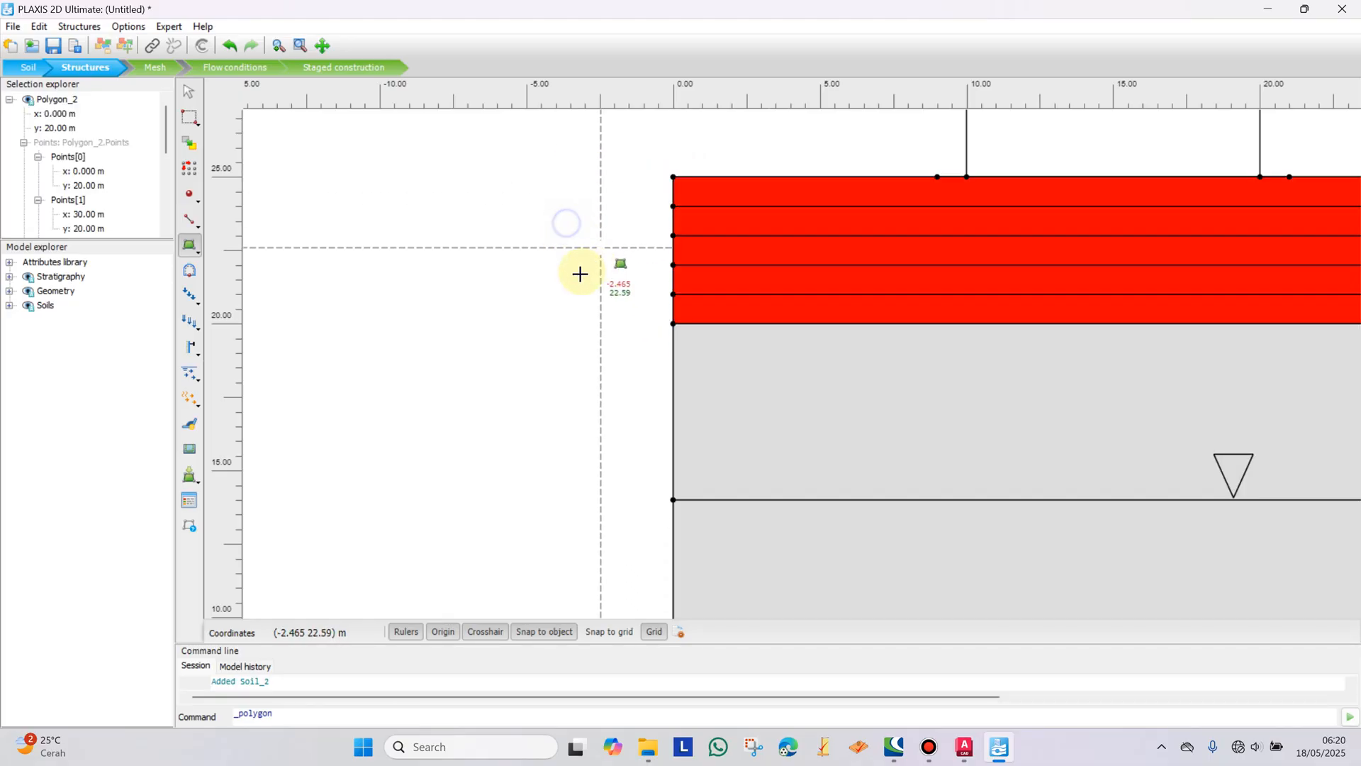
right_click(556, 291)
click(473, 327)
Step: Cut the foundation soil polygon along the horizontal line from (0, 14) to (60, 14)
scroll(476, 325, down, 5)
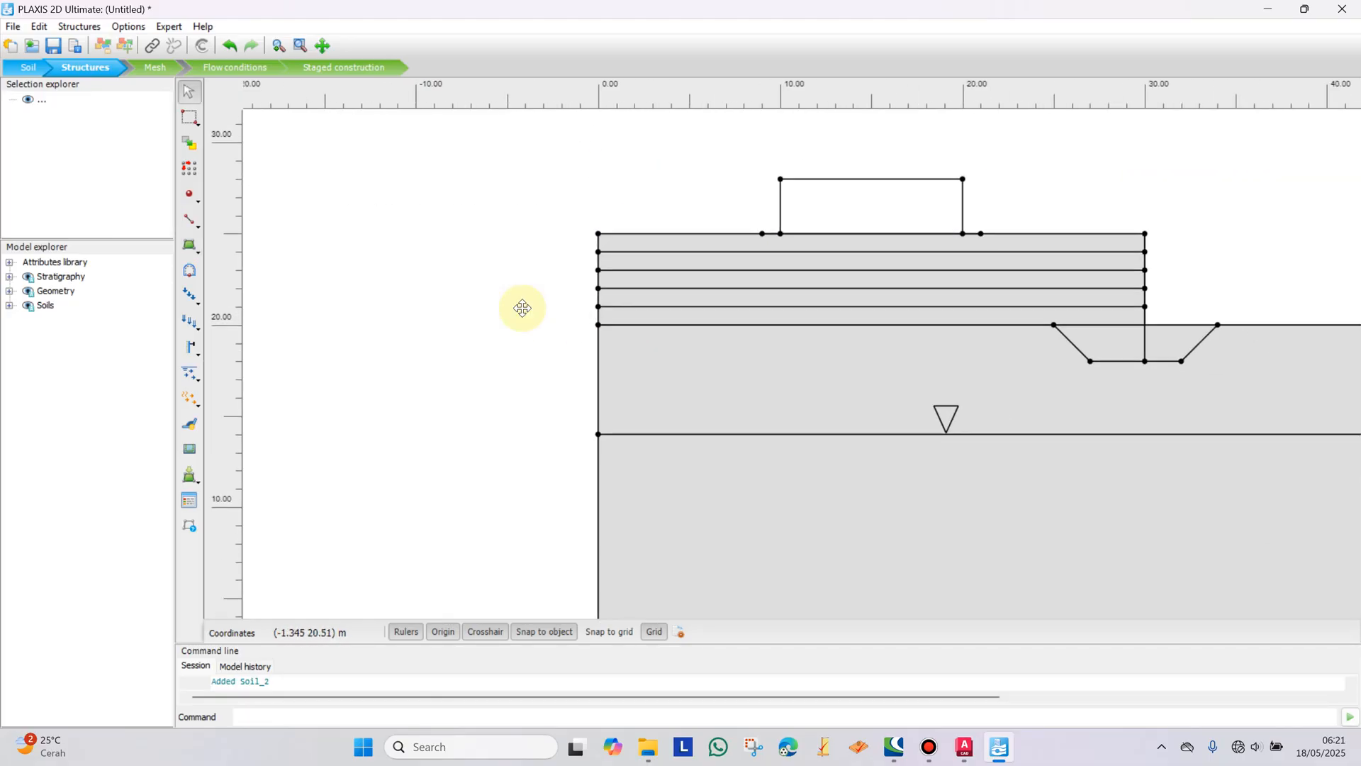
drag(569, 350, 371, 315)
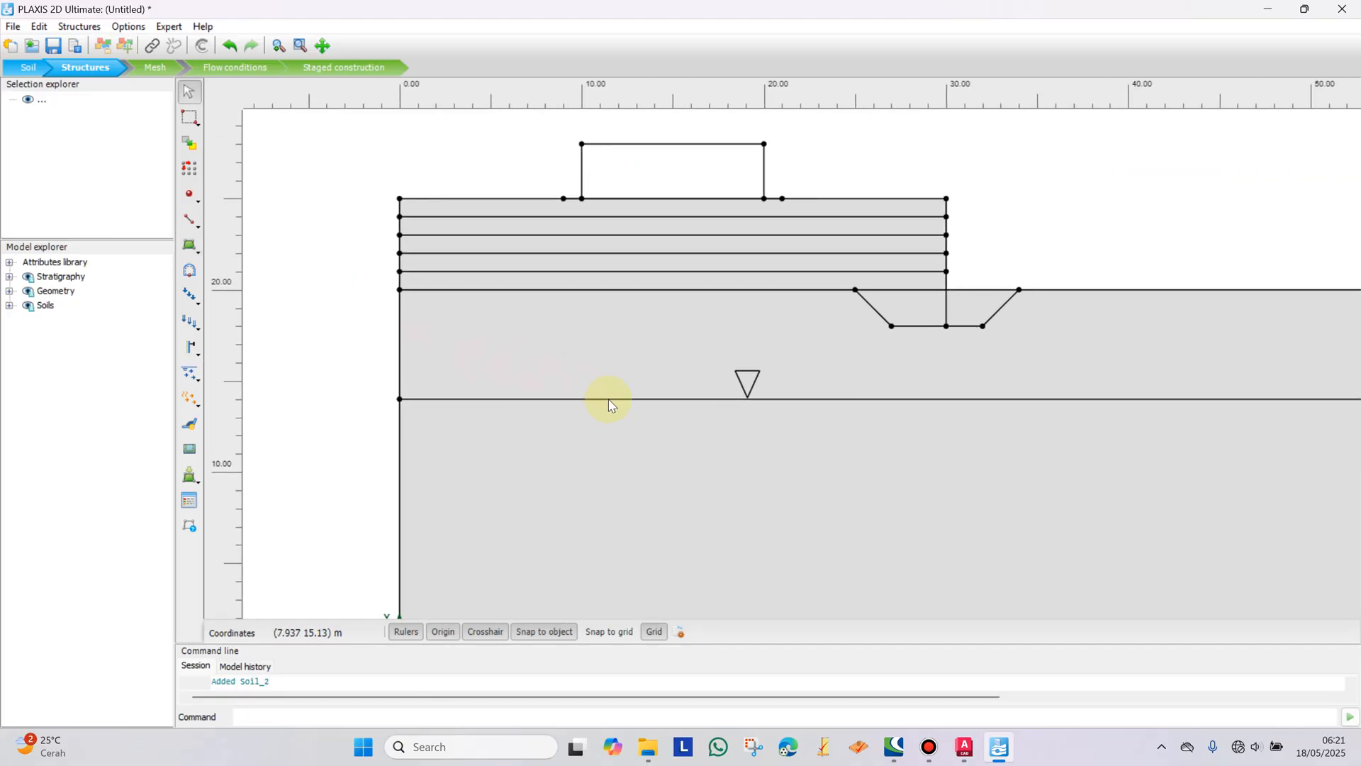
click(192, 248)
click(269, 317)
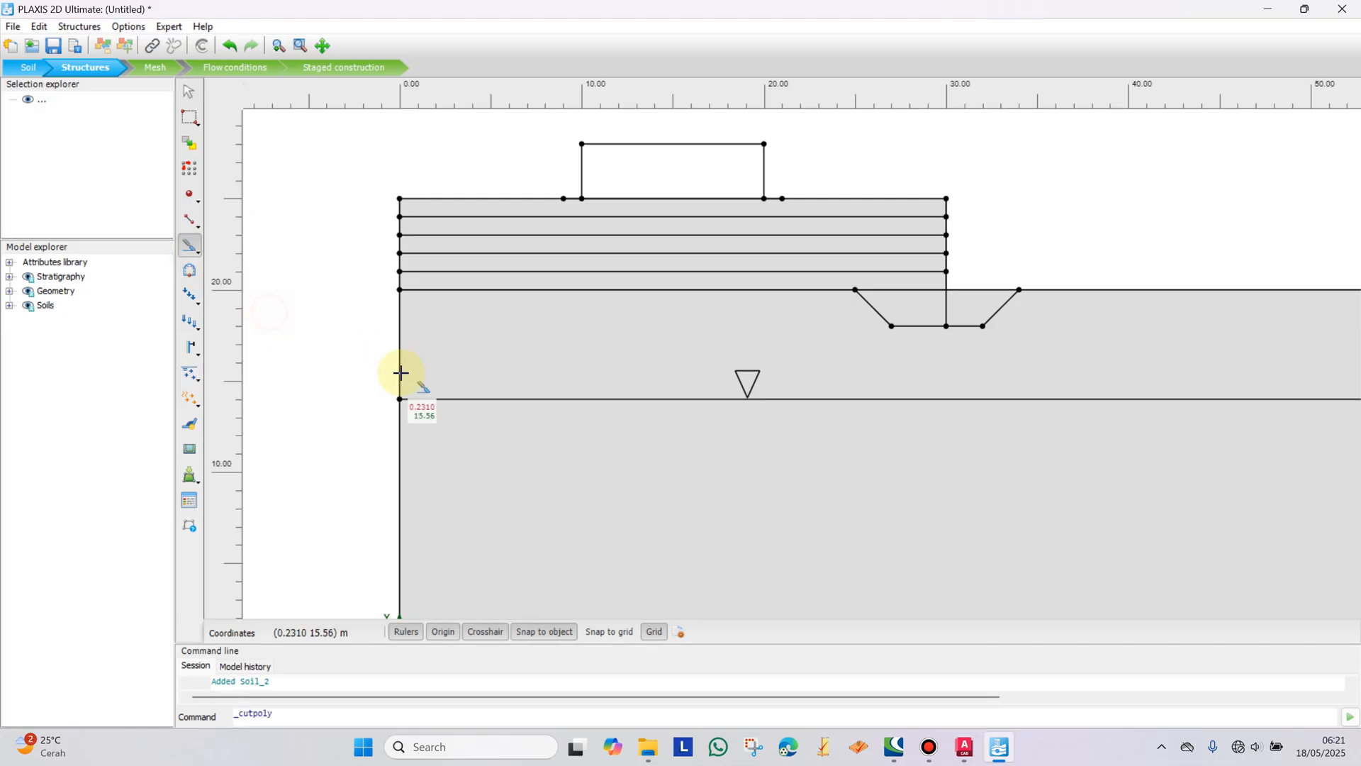
click(399, 400)
scroll(440, 395, down, 2)
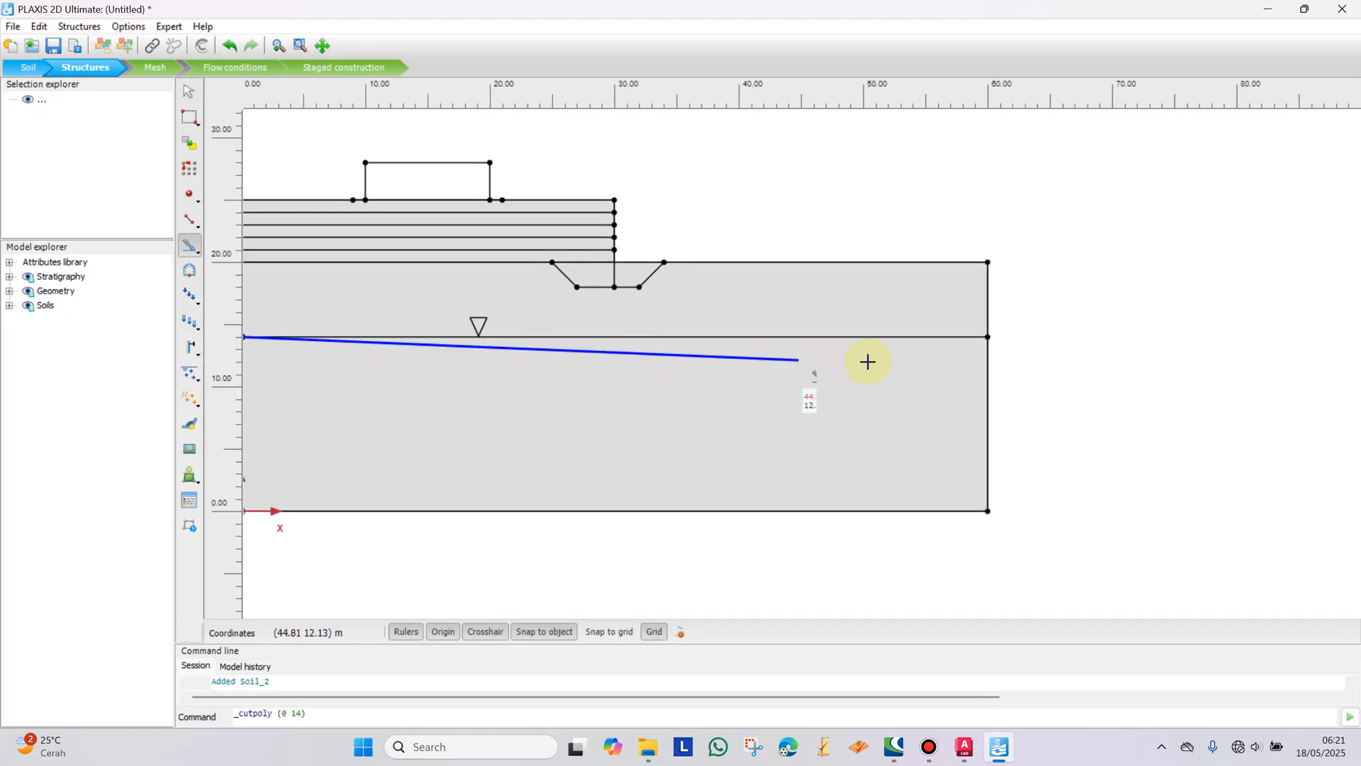
click(990, 336)
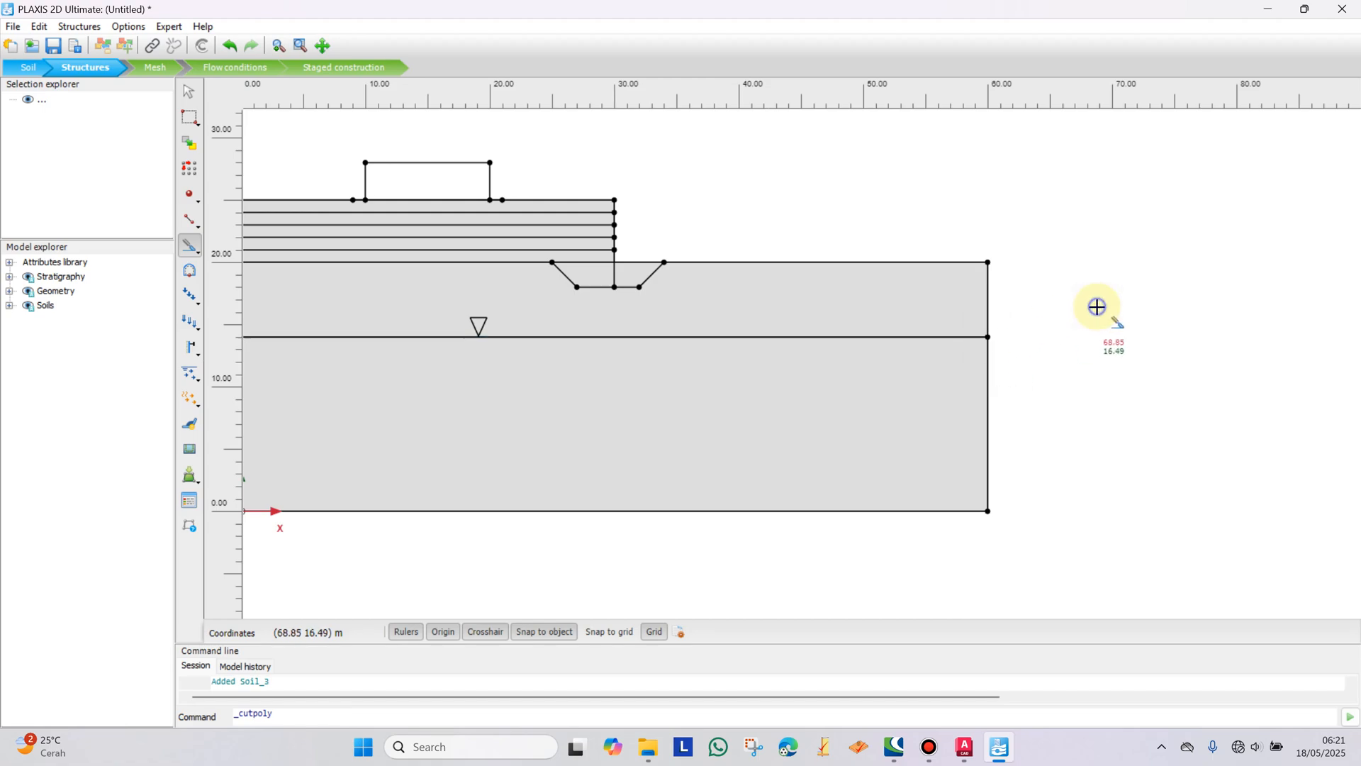
Step: Cut the trench out of the upper soil polygon through (25, 20), (27, 18), (32, 18) and (34, 20), and check the trench polygon
scroll(568, 276, up, 2)
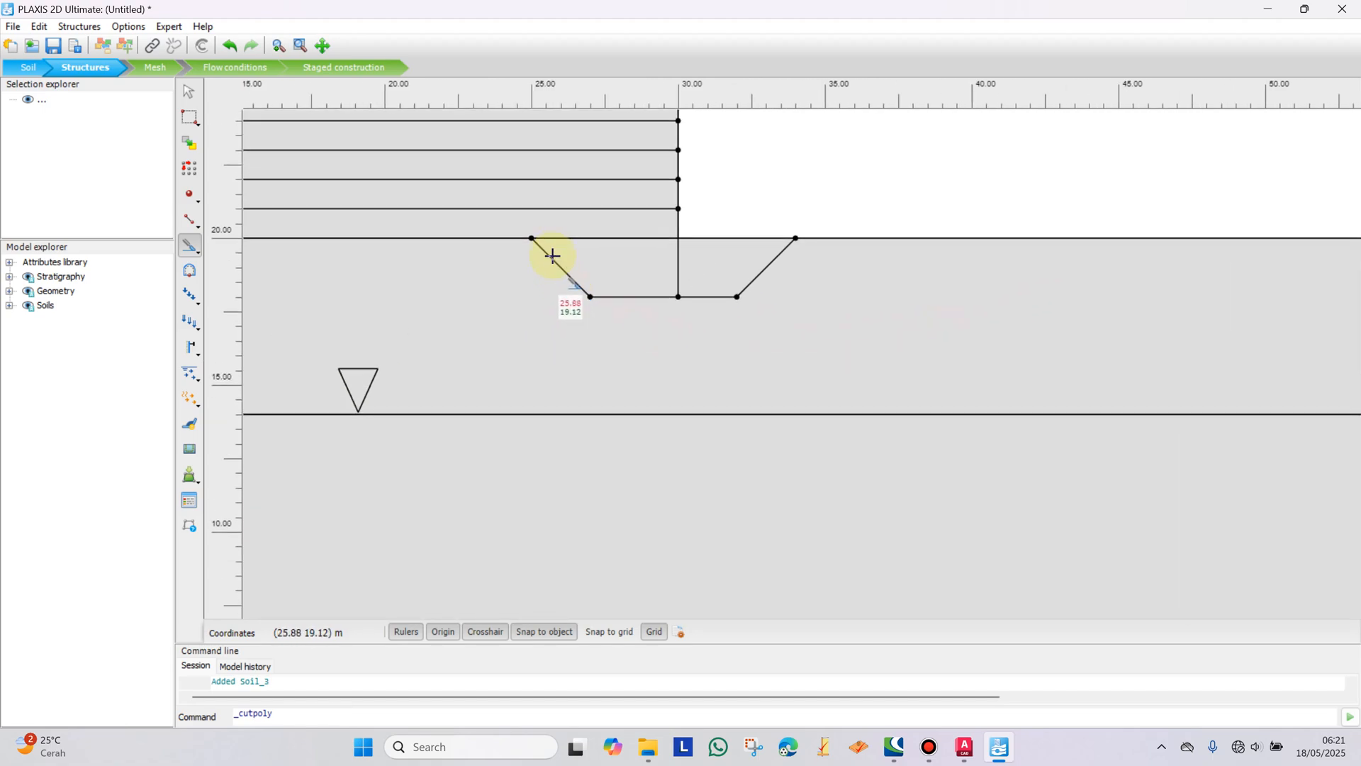
scroll(535, 245, up, 1)
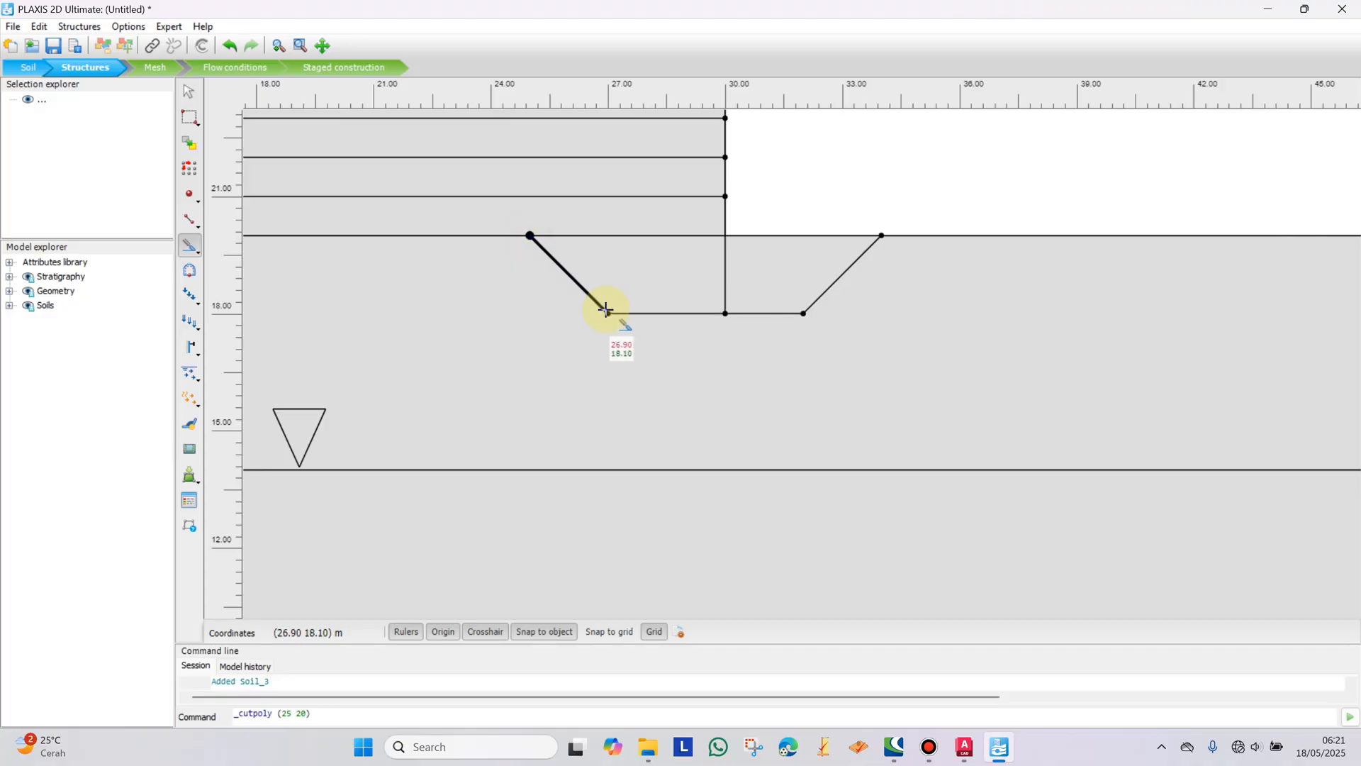
click(804, 313)
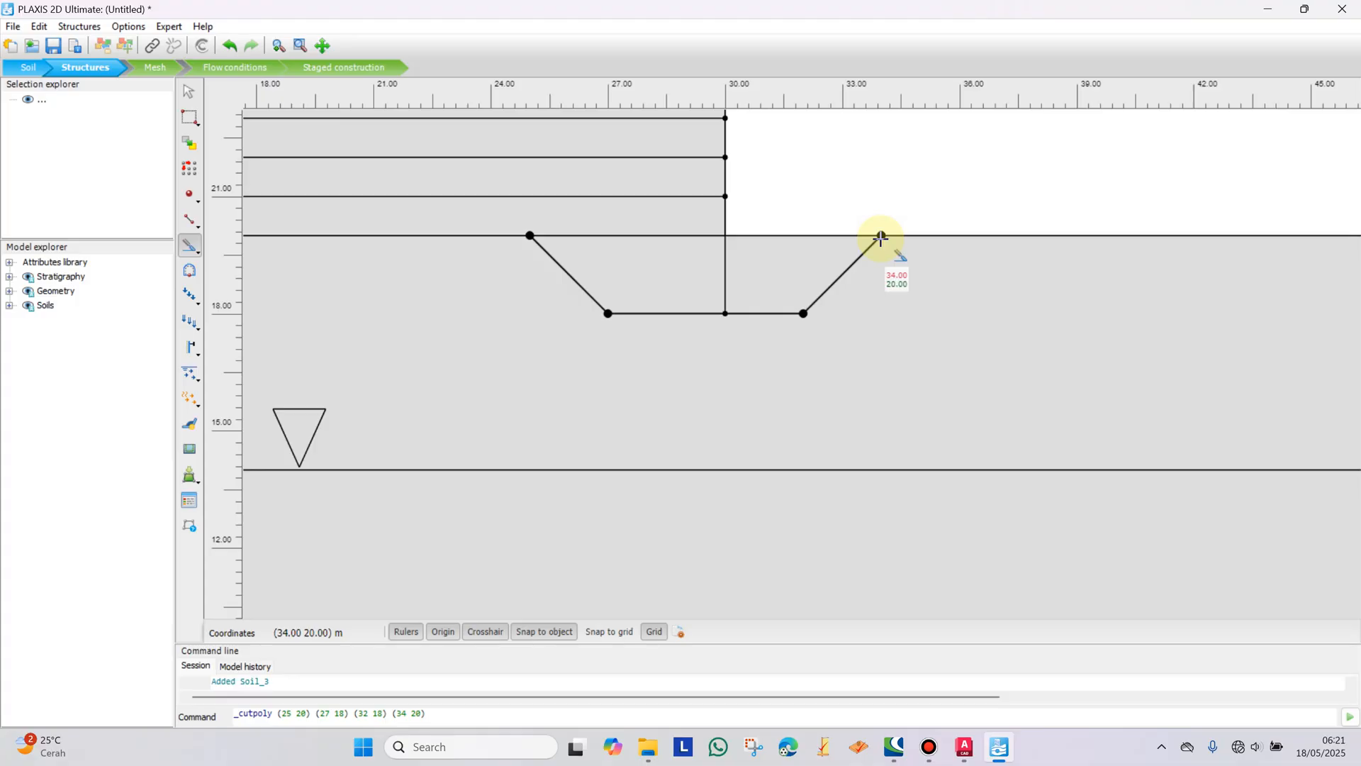
click(531, 236)
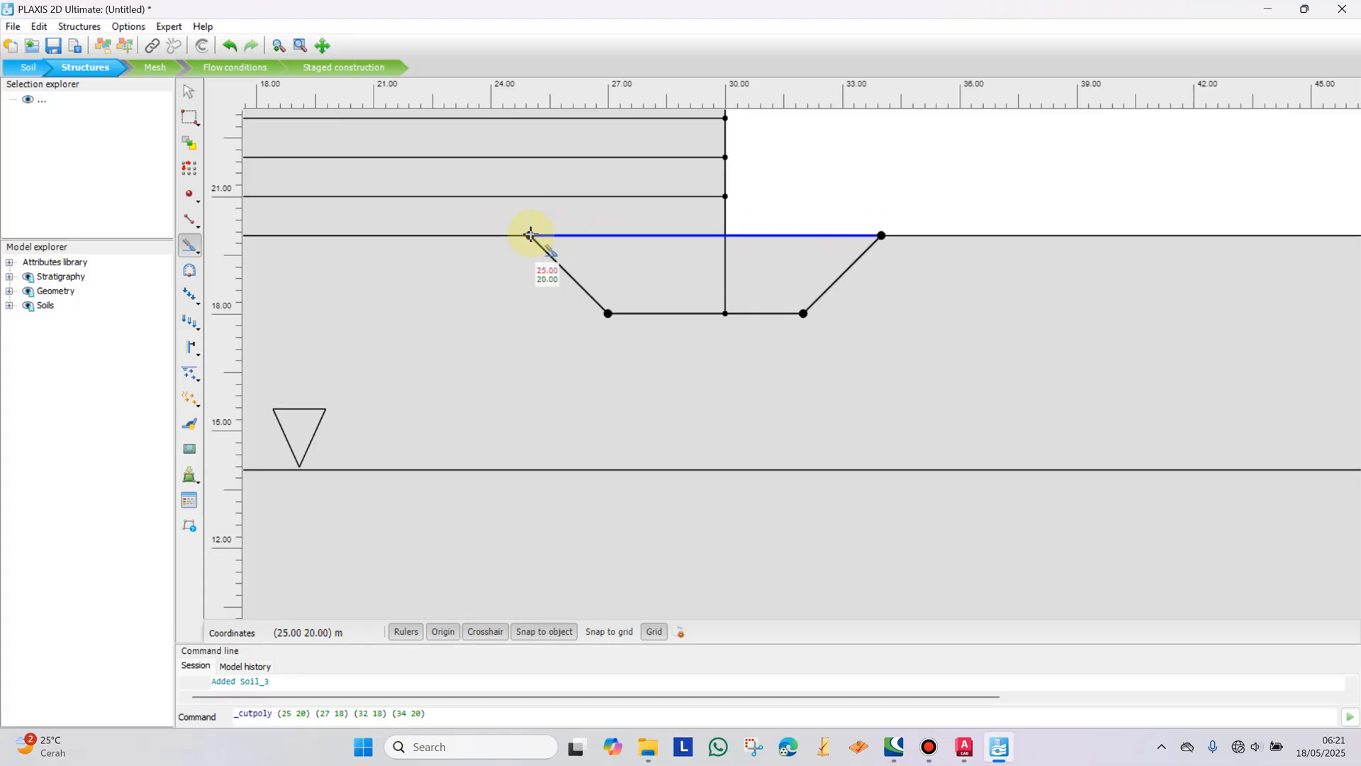
right_click(845, 169)
key(Escape)
click(791, 274)
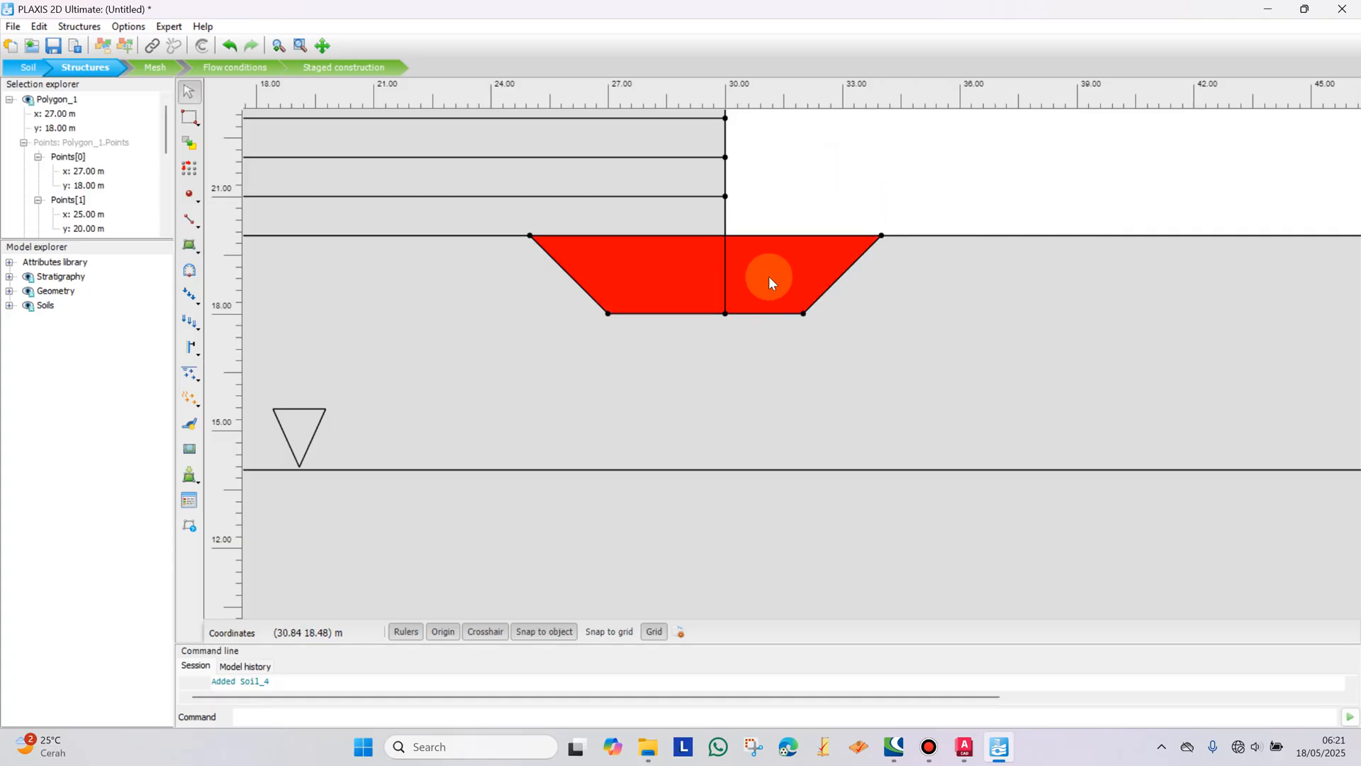
scroll(767, 273, down, 5)
key(Escape)
Step: Try to cut the soil polygons along the embankment base from (25, 20) to (0, 20)
scroll(764, 267, down, 2)
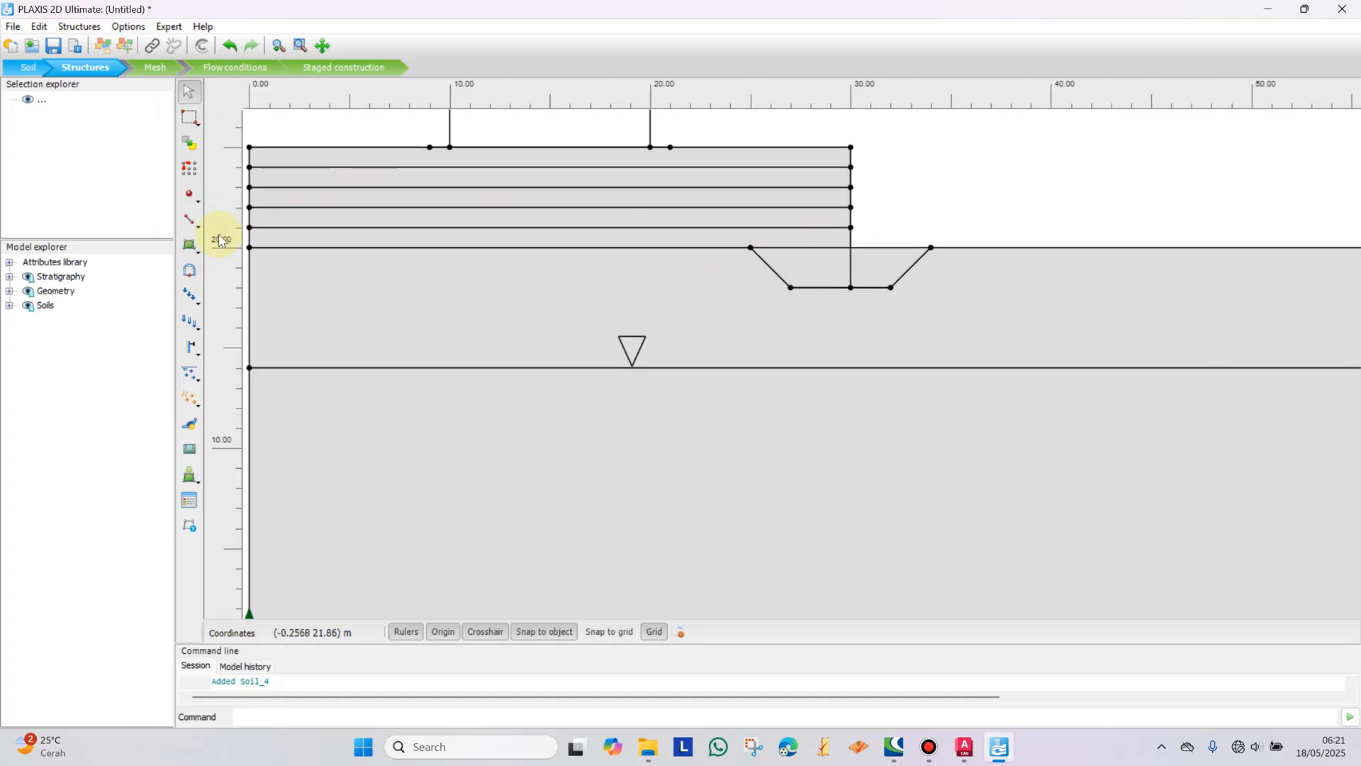
click(198, 254)
click(249, 312)
scroll(752, 234, up, 2)
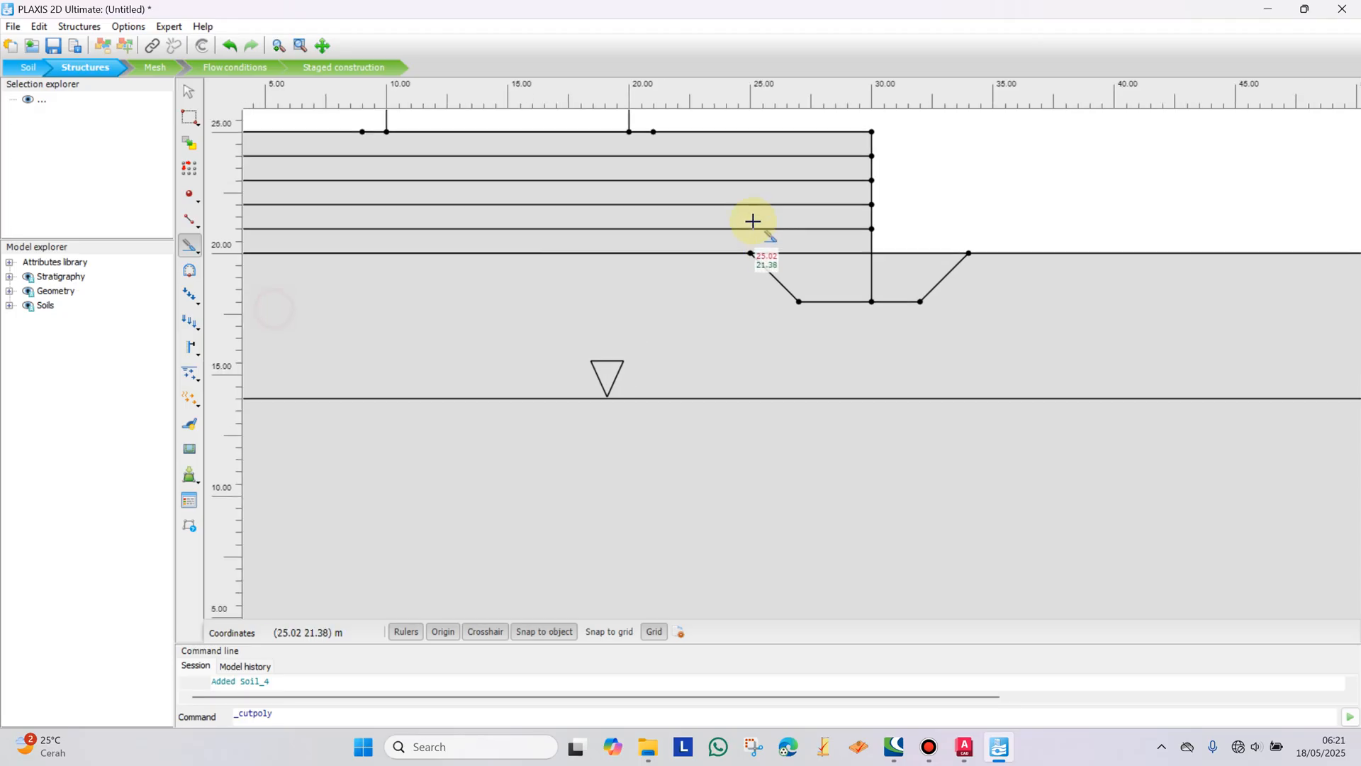
click(752, 252)
scroll(419, 265, down, 3)
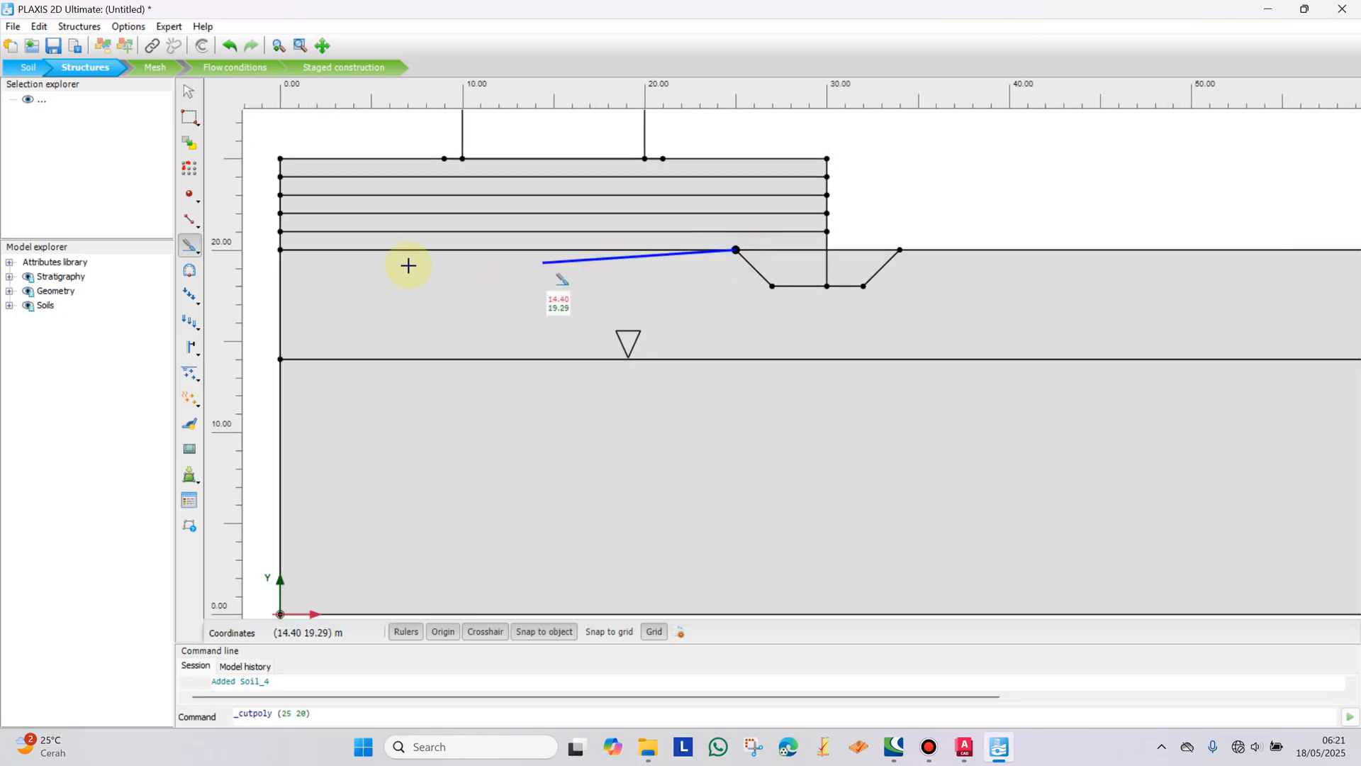
scroll(407, 237, up, 3)
click(422, 219)
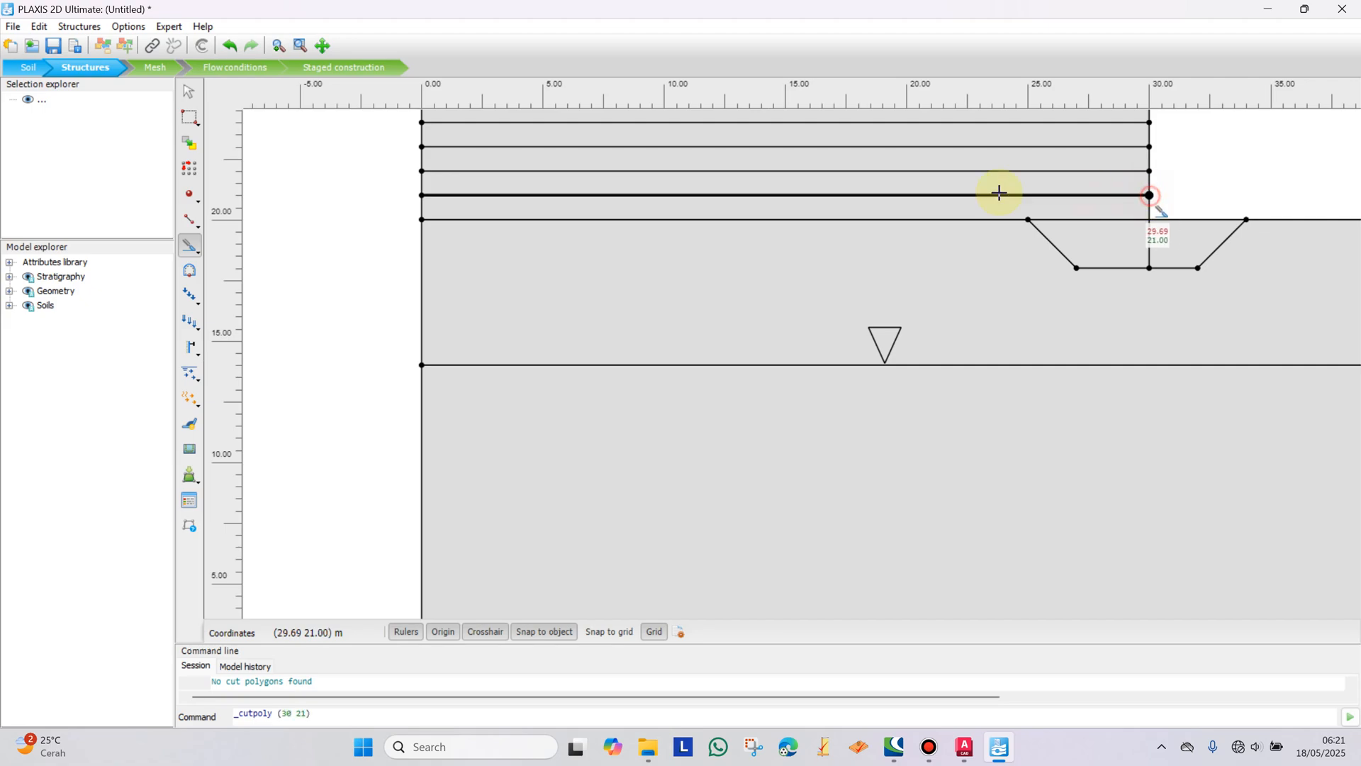
Step: Cut the embankment soil polygon along horizontal lines from x = 30 to x = 0 at y = 21, 22, 23 and 24
click(421, 194)
right_click(800, 200)
drag(853, 206, 823, 281)
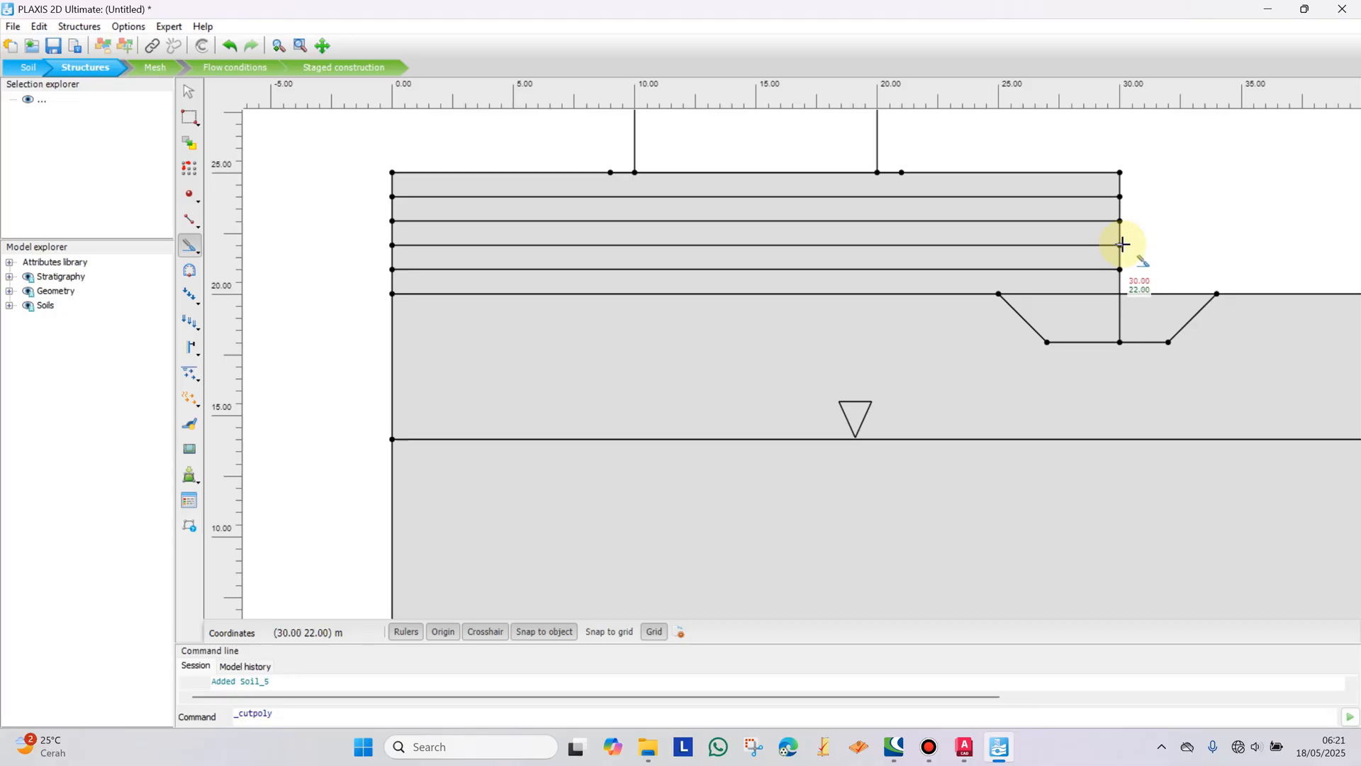
click(392, 245)
click(1120, 221)
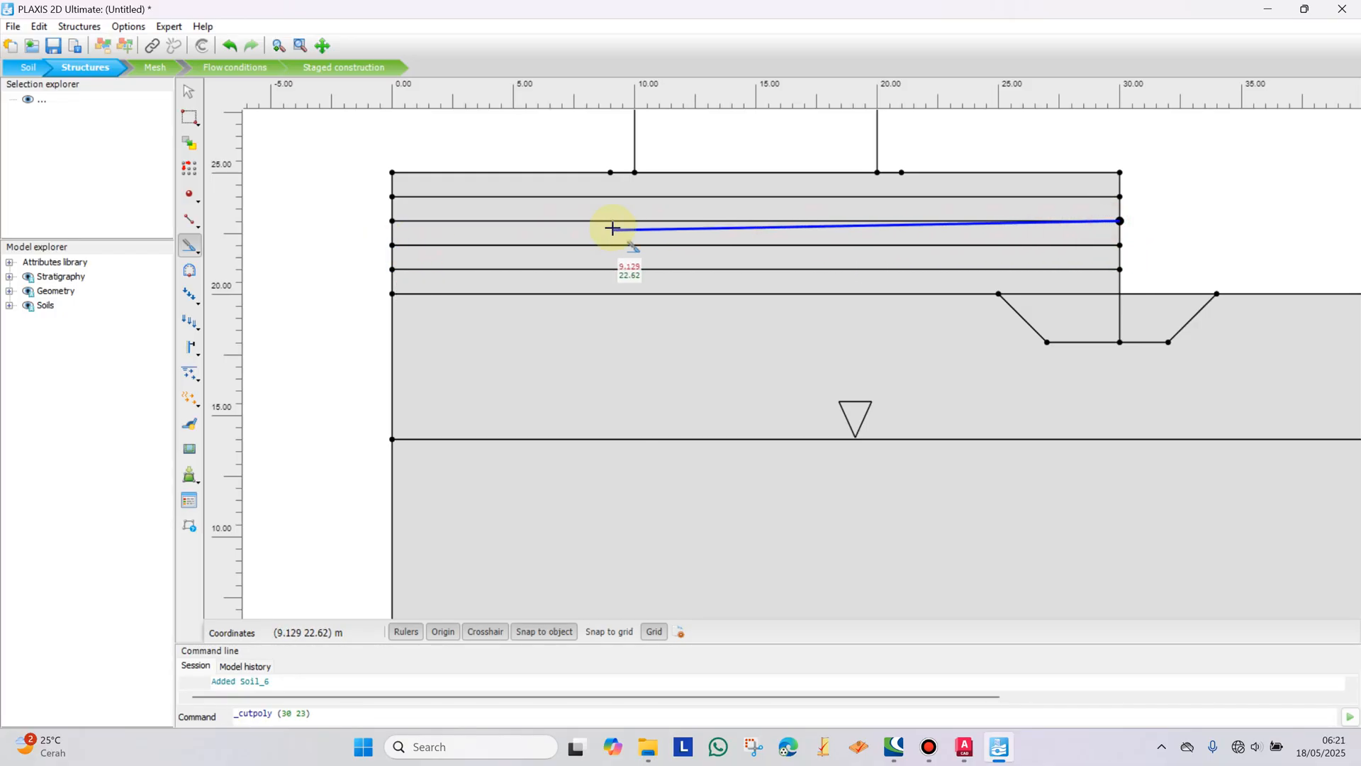
click(392, 221)
click(1121, 197)
click(392, 196)
right_click(342, 185)
right_click(400, 226)
Step: Check each embankment layer polygon by selecting them one after another from the lowest to the highest
click(471, 282)
click(488, 257)
click(502, 234)
click(500, 208)
click(500, 188)
scroll(497, 189, down, 1)
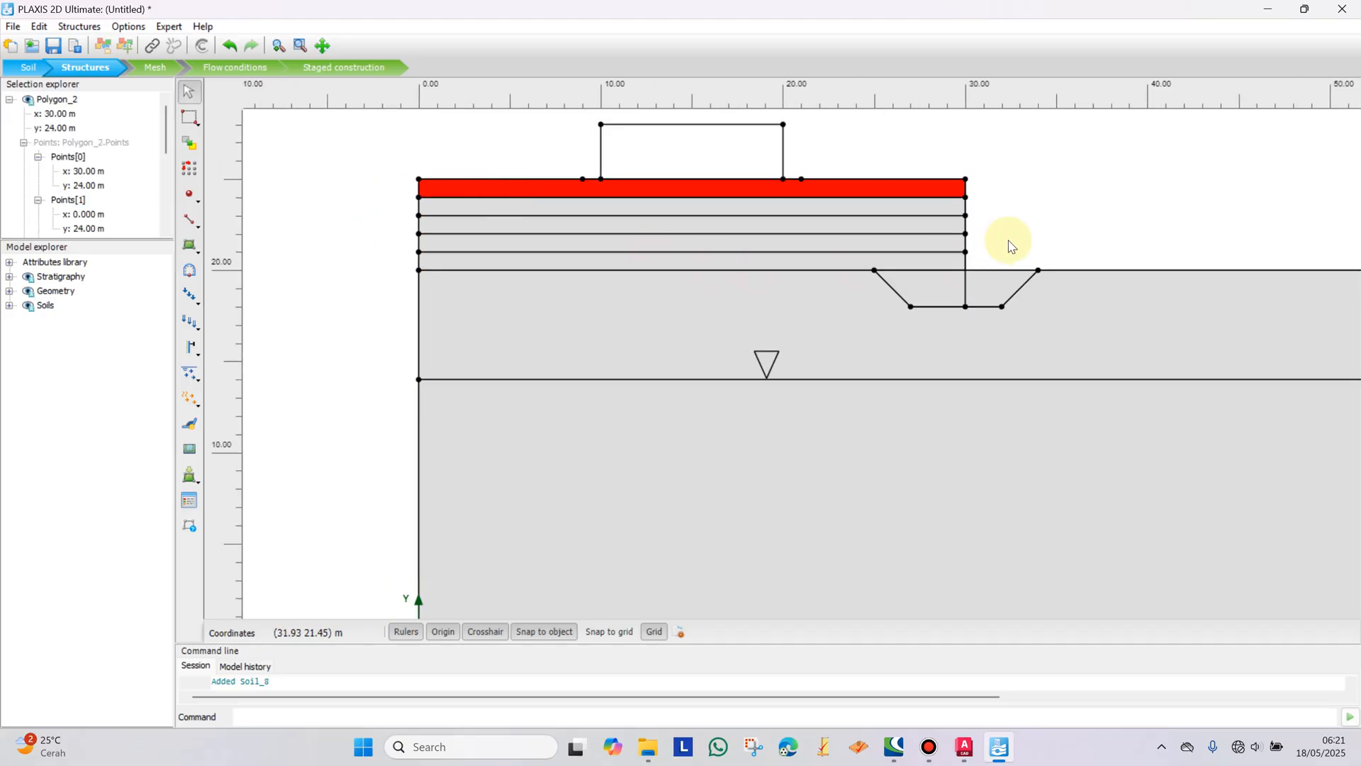
click(1067, 212)
Step: Create a plate along the embankment crest from (9, 25) to (21, 25)
scroll(638, 202, up, 3)
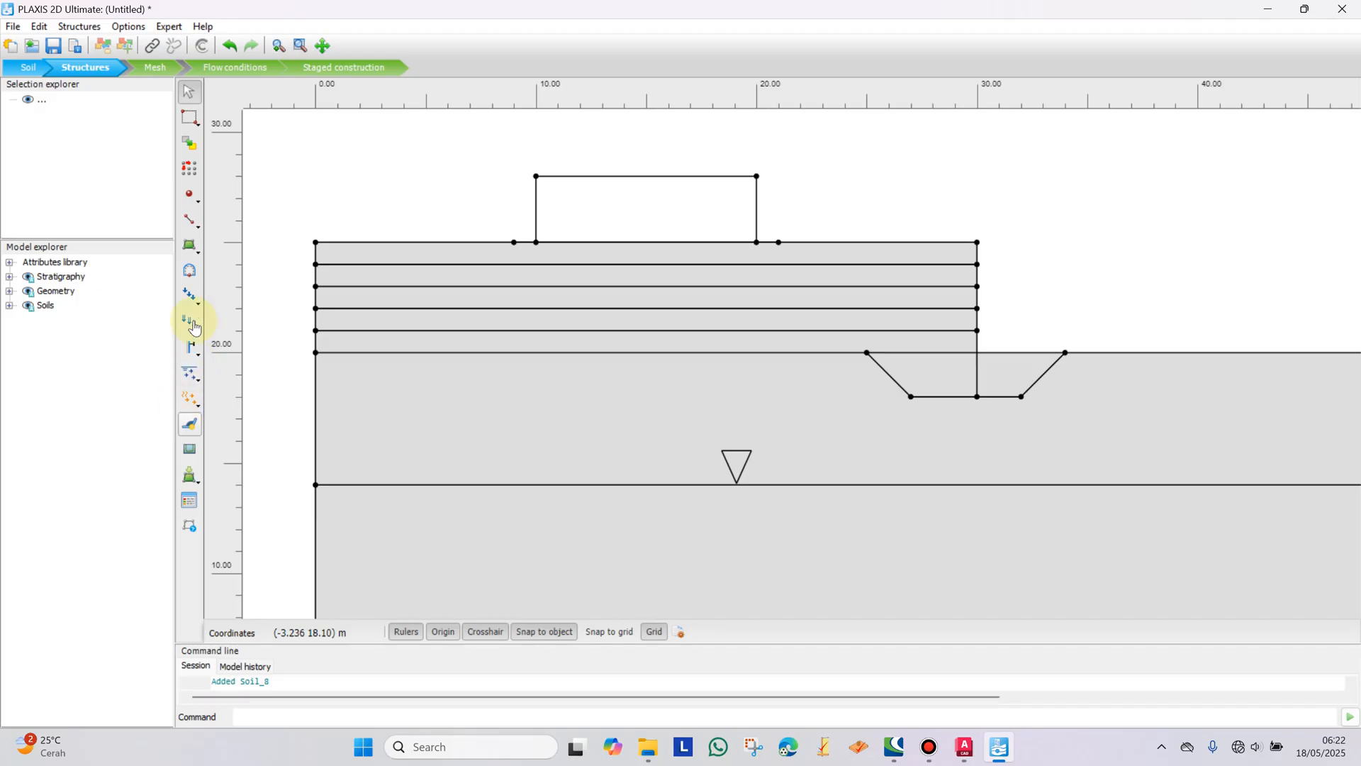
click(192, 347)
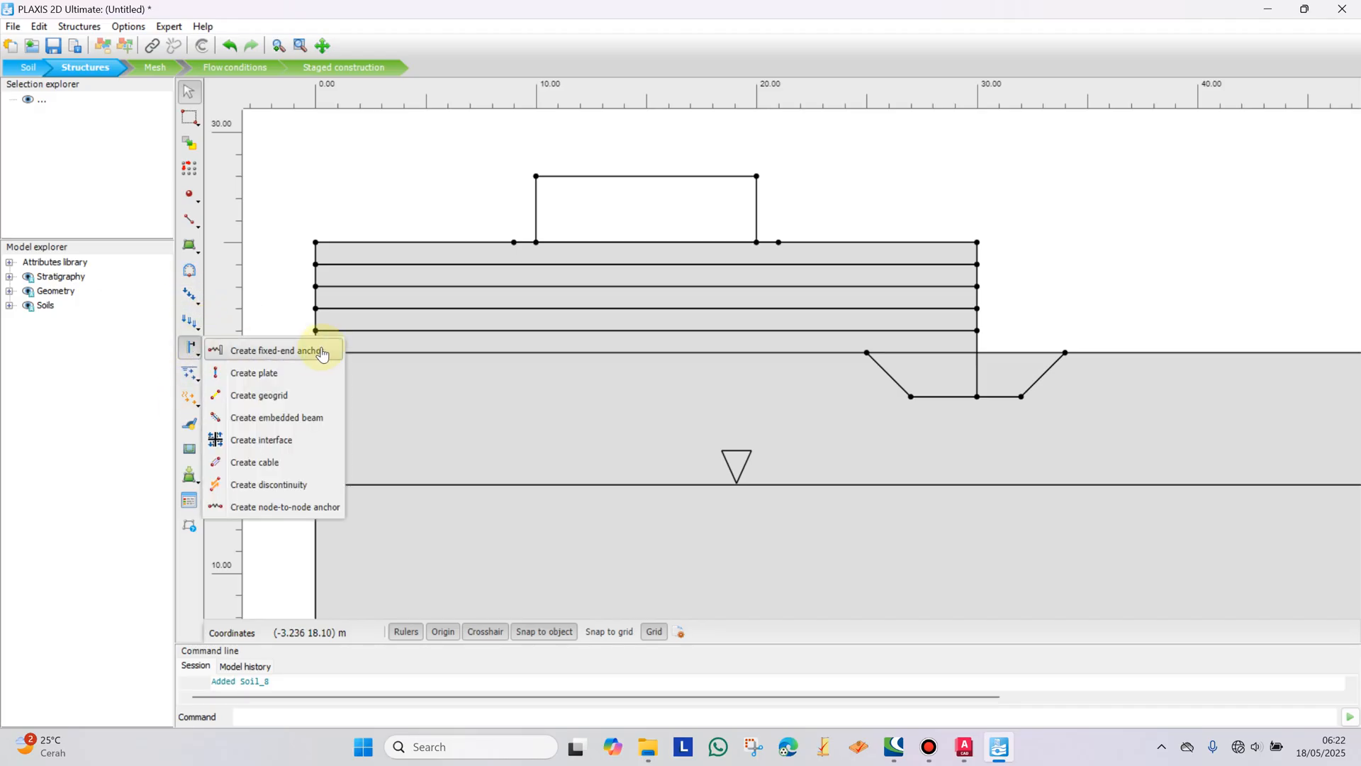
click(255, 373)
scroll(521, 227, up, 3)
click(509, 253)
click(937, 253)
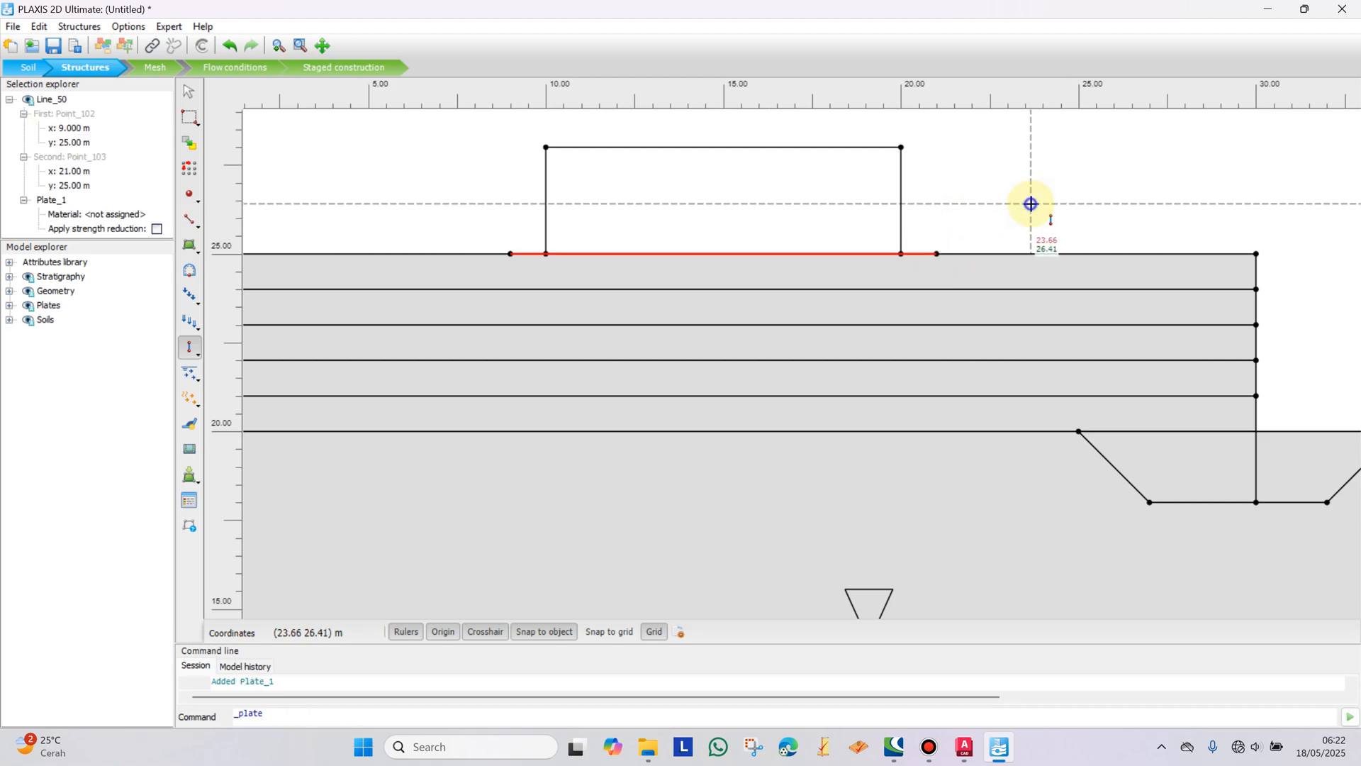
right_click(1030, 204)
Step: Create plates along the retaining wall from (30, 25) to (30, 18) and along its footing from (27, 18) to (32, 18)
scroll(1031, 206, down, 1)
drag(1028, 212, 721, 146)
scroll(949, 193, up, 1)
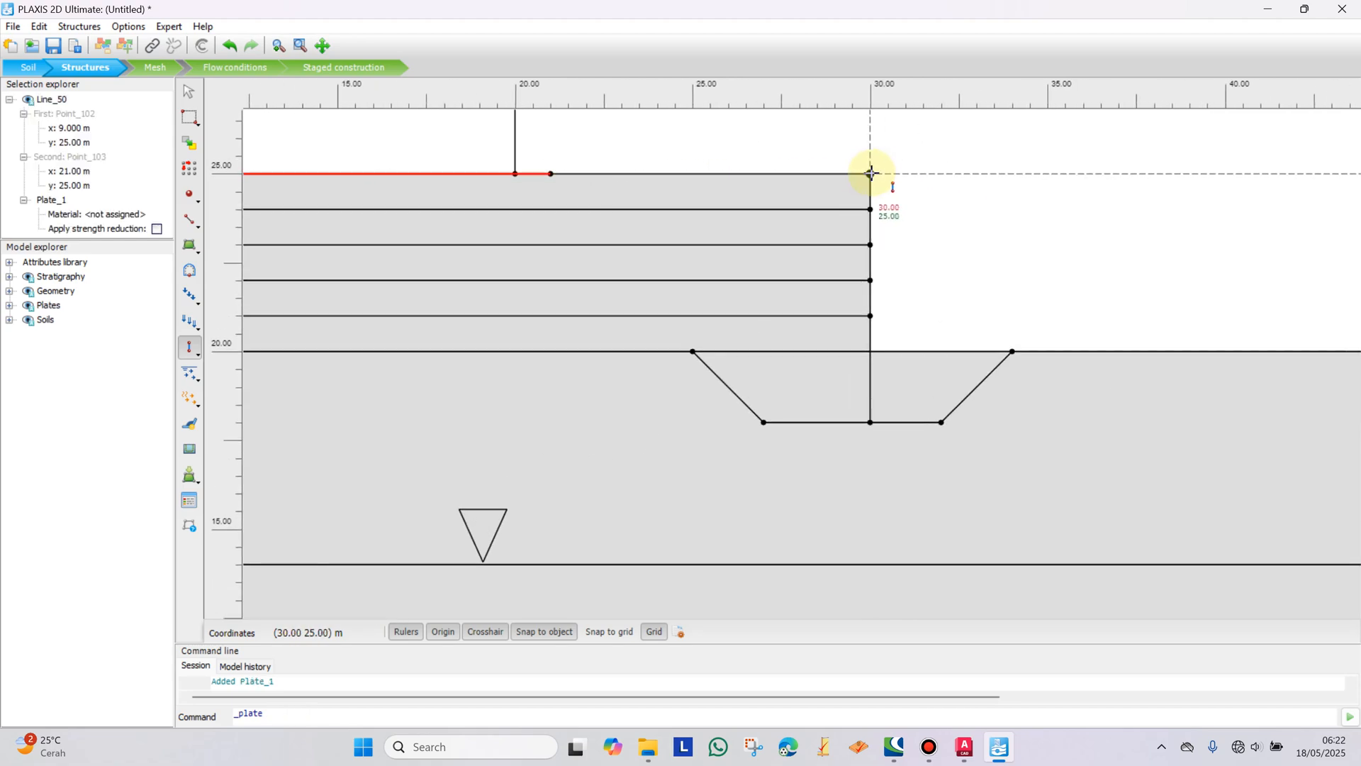
click(870, 175)
click(880, 418)
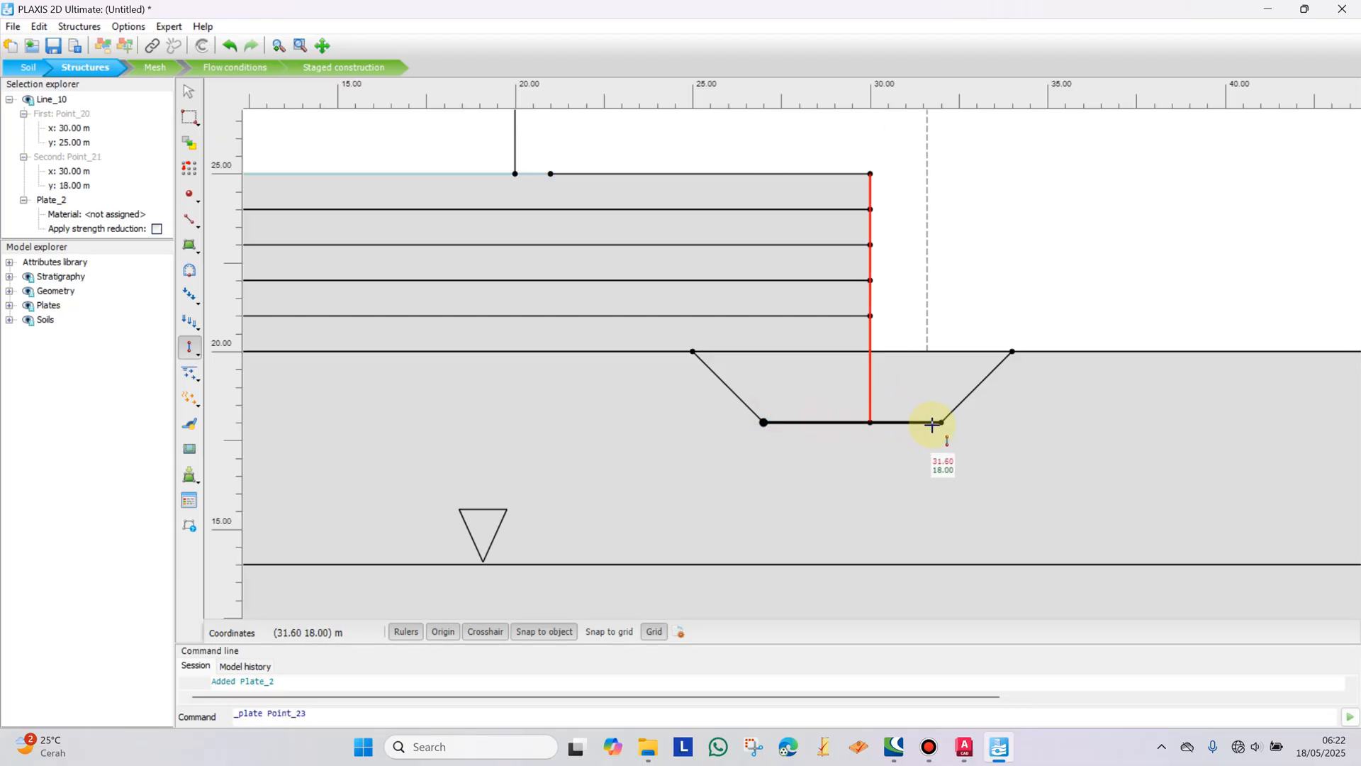
click(942, 423)
right_click(999, 256)
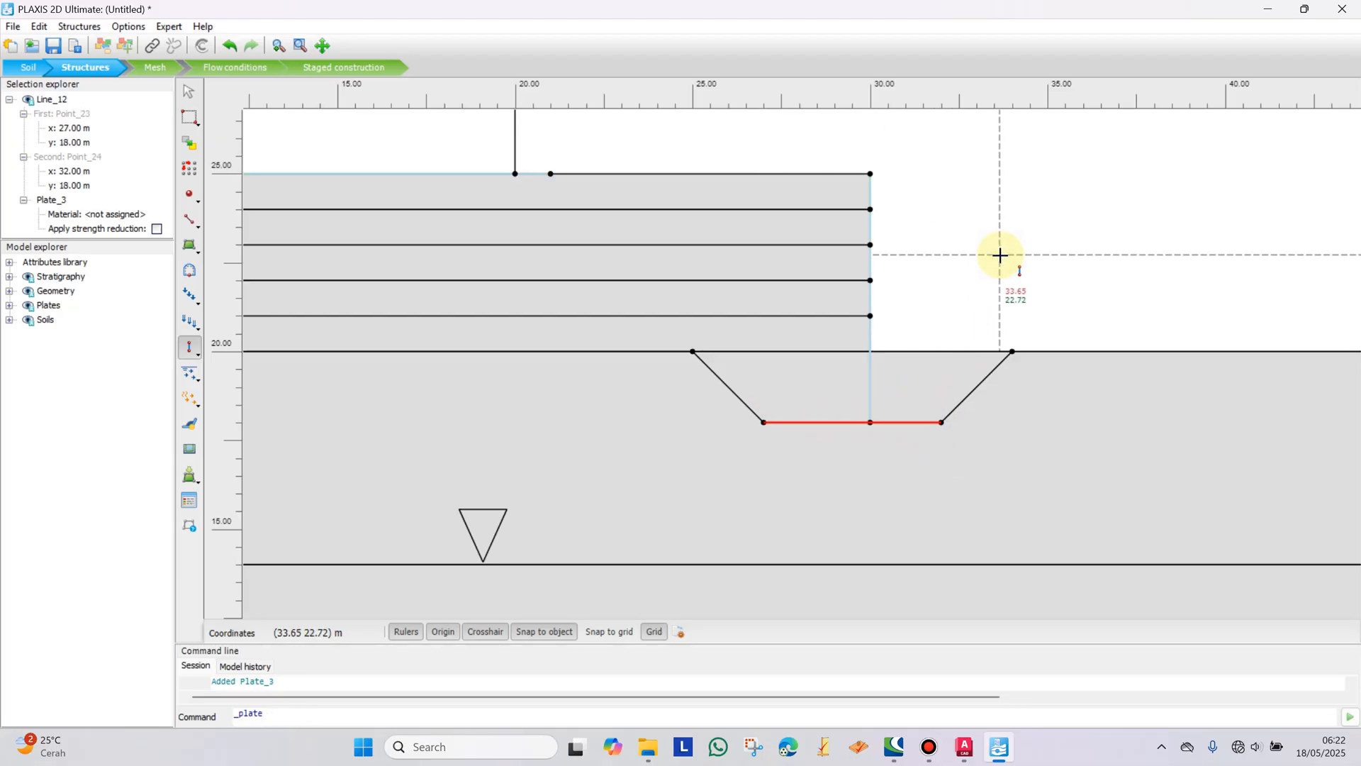
key(Escape)
scroll(1000, 255, down, 4)
scroll(922, 227, up, 1)
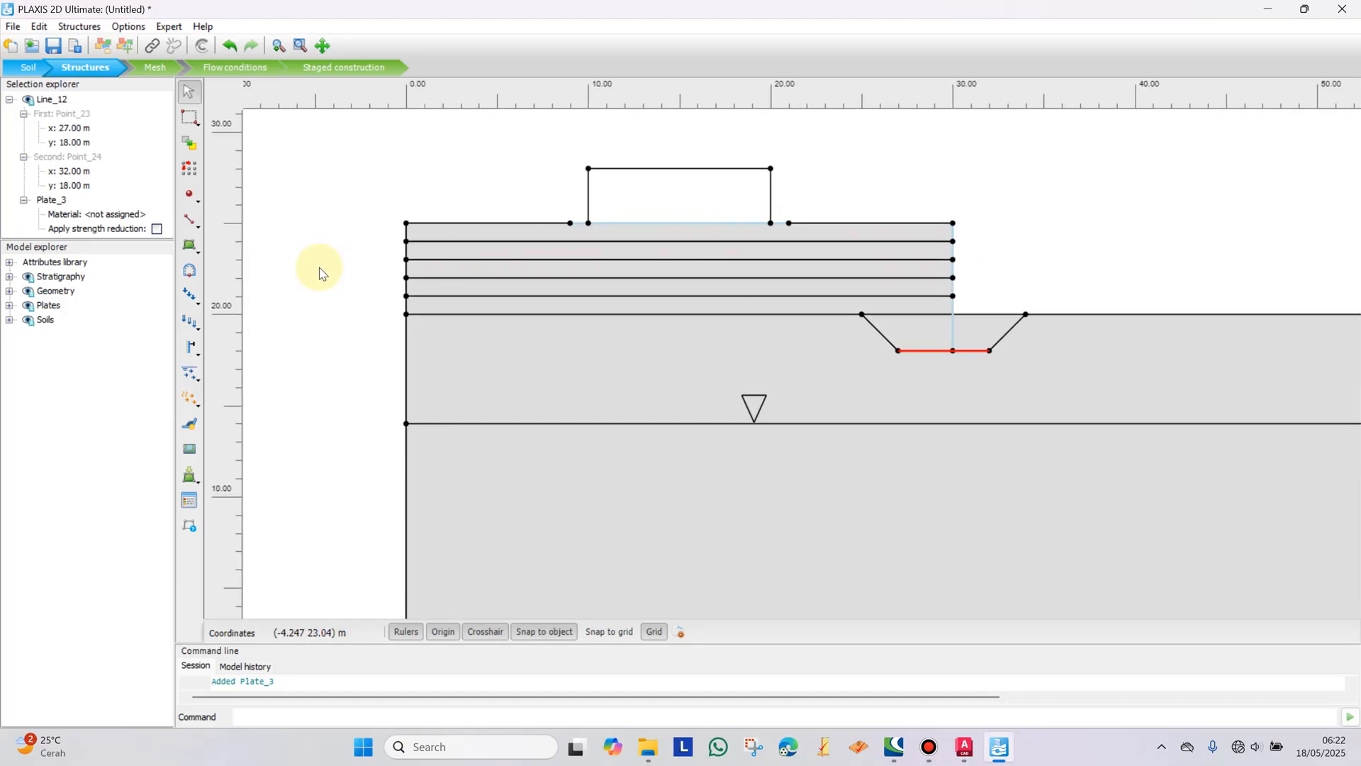
Step: Create a line load on the embankment crest from (10, 25) to (20, 25)
click(202, 306)
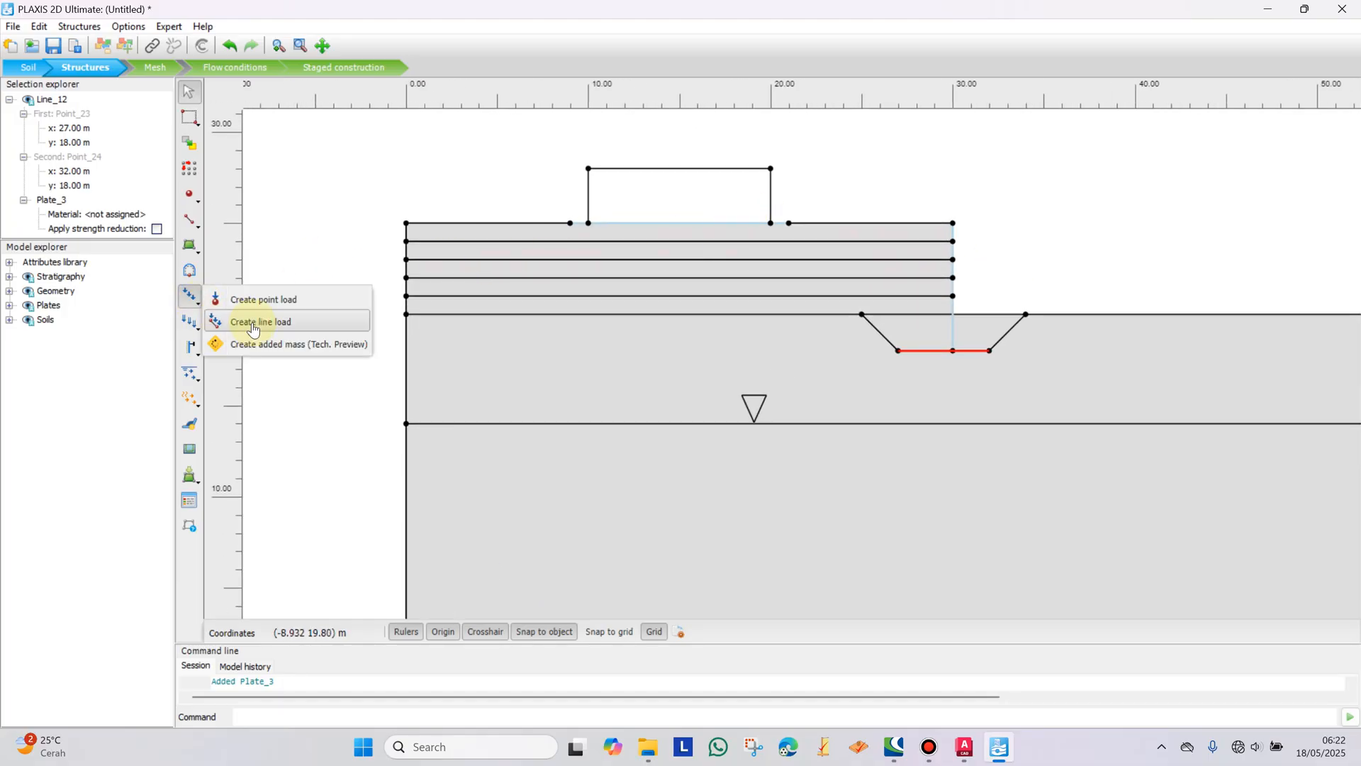
click(295, 327)
scroll(681, 220, up, 2)
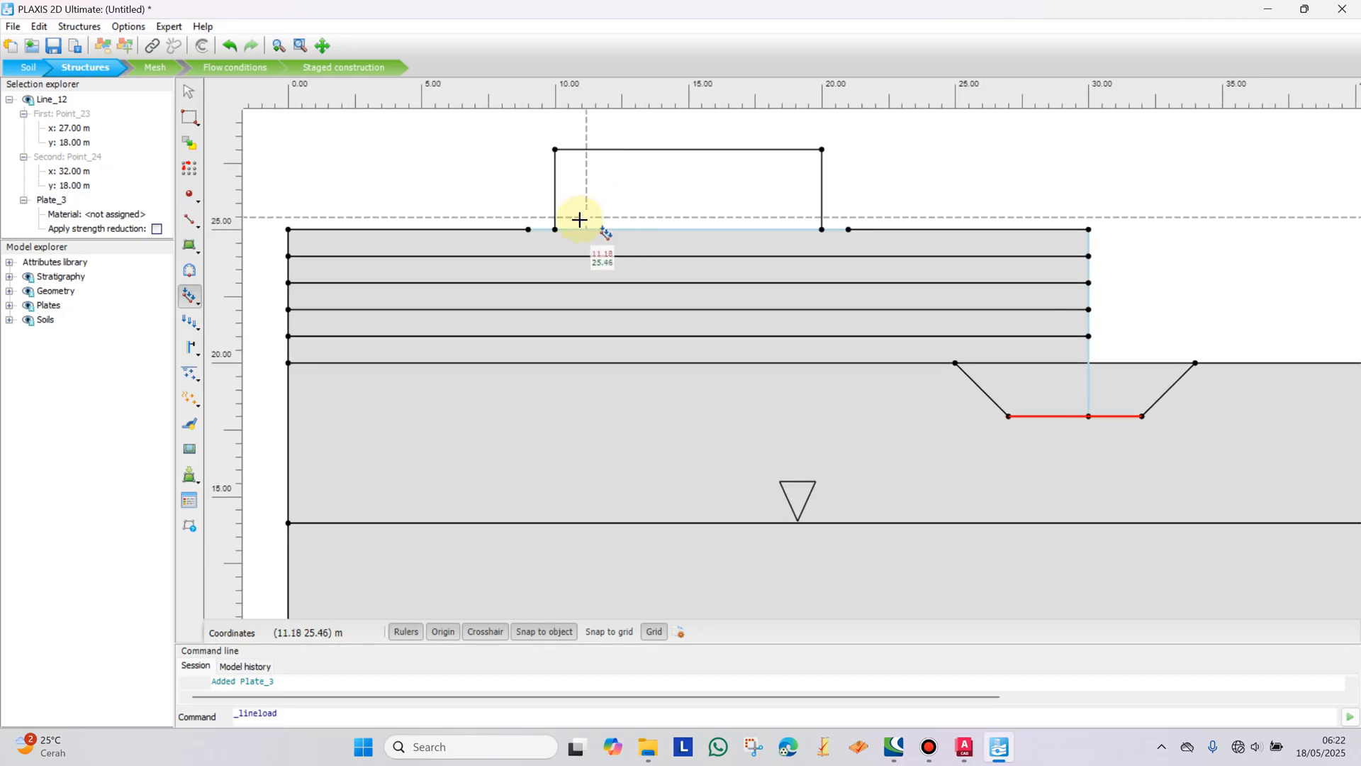
click(598, 228)
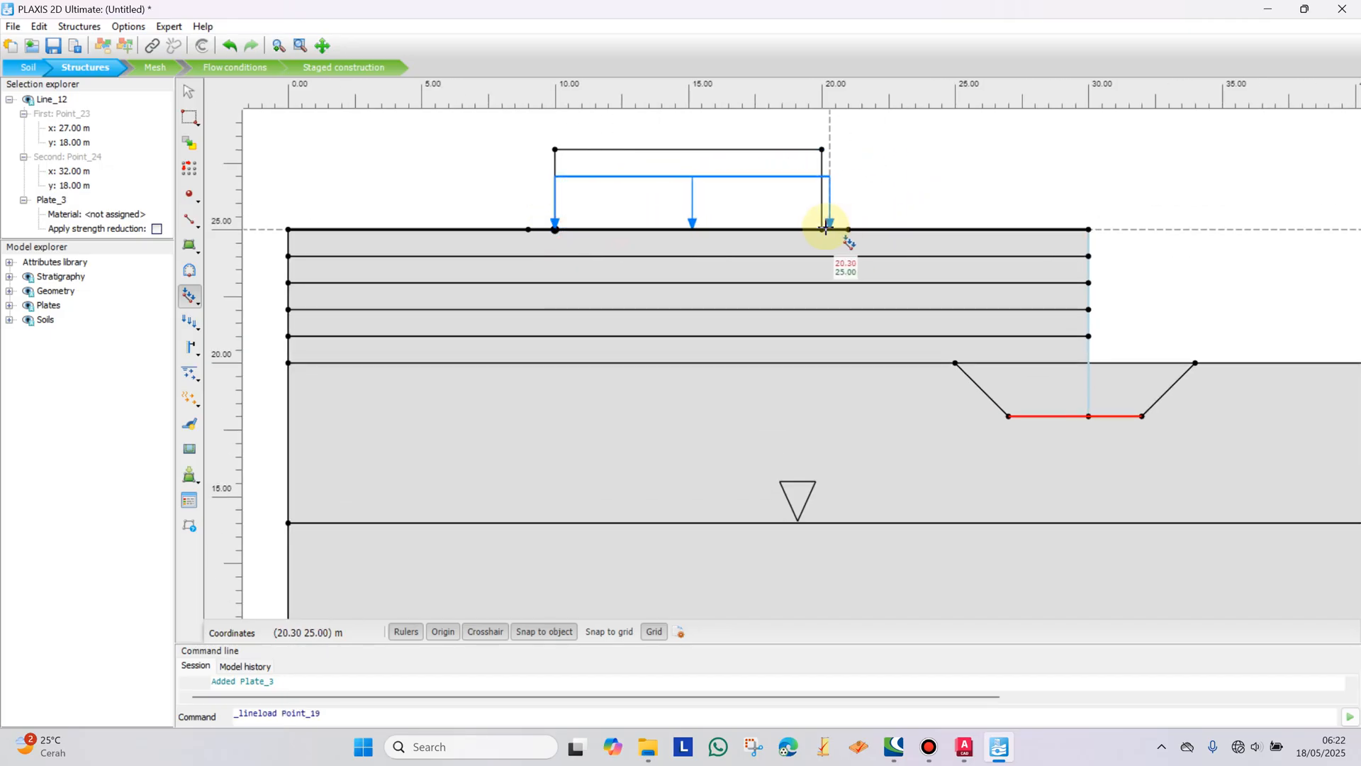
click(850, 223)
key(Escape)
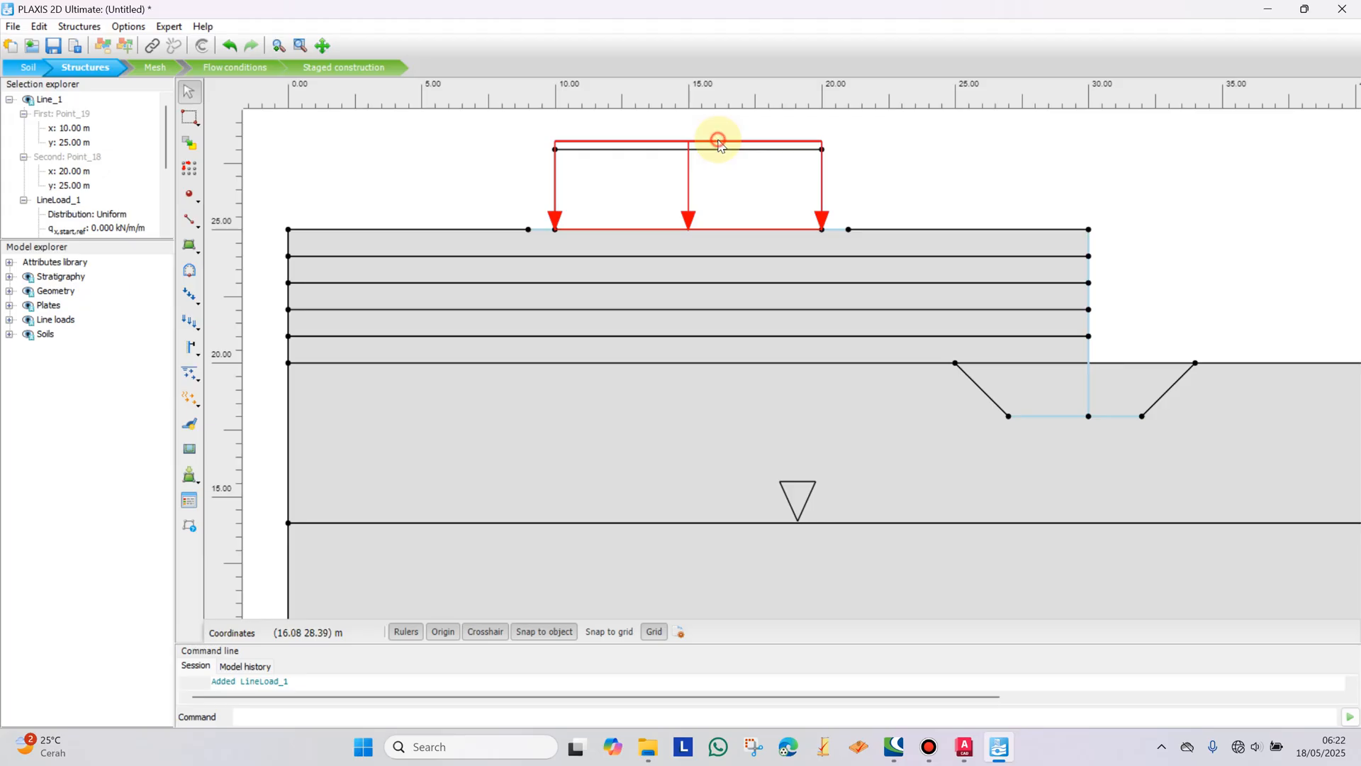
Step: Set the crest line load's vertical component qy,start,ref to -15 kN/m/m and check the load's values
drag(115, 239, 106, 360)
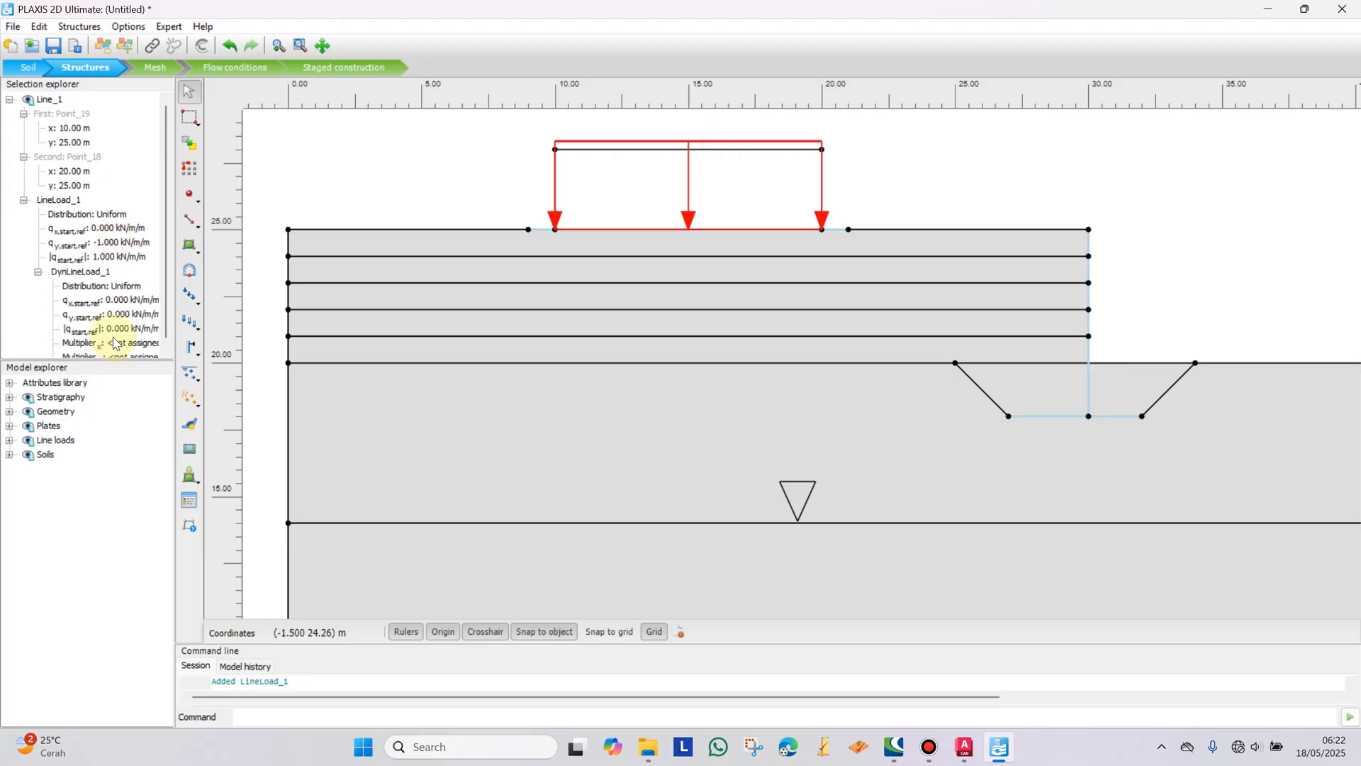
click(111, 243)
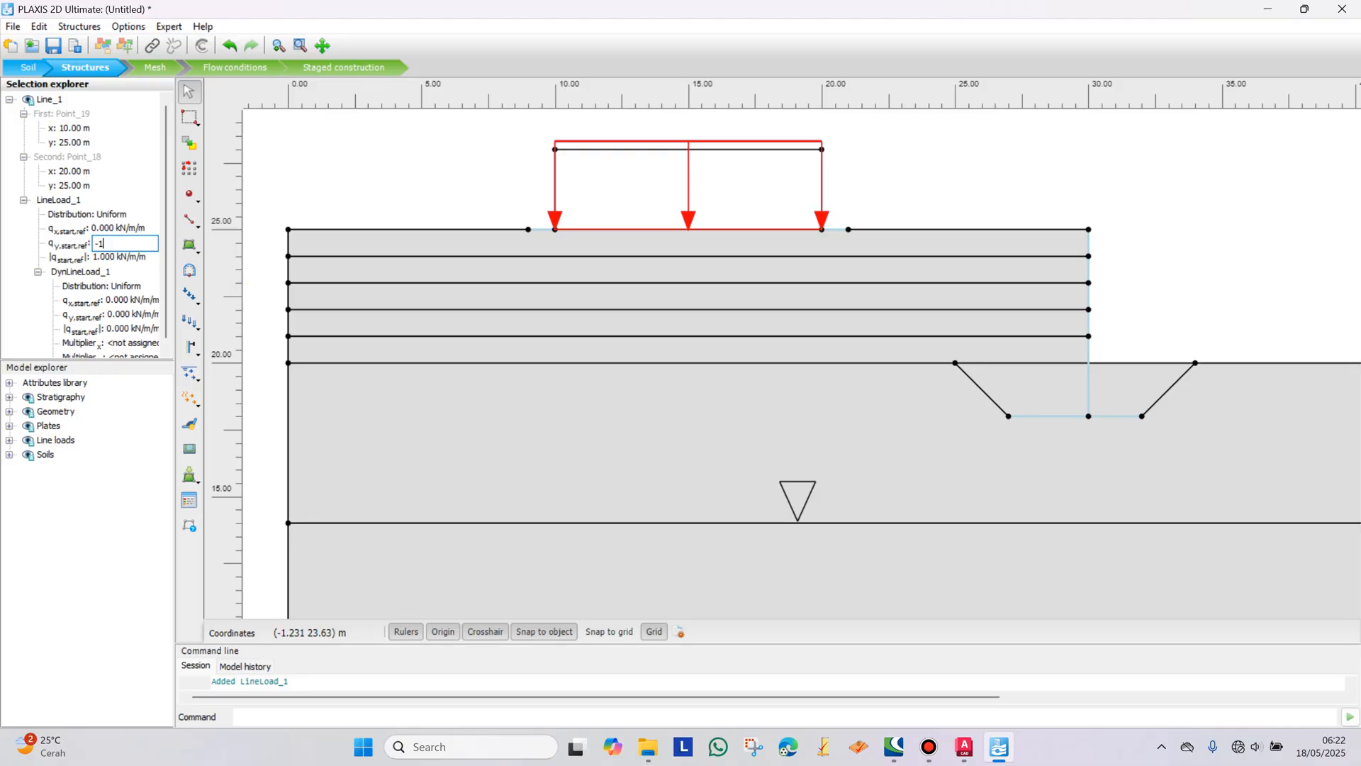
text(-15)
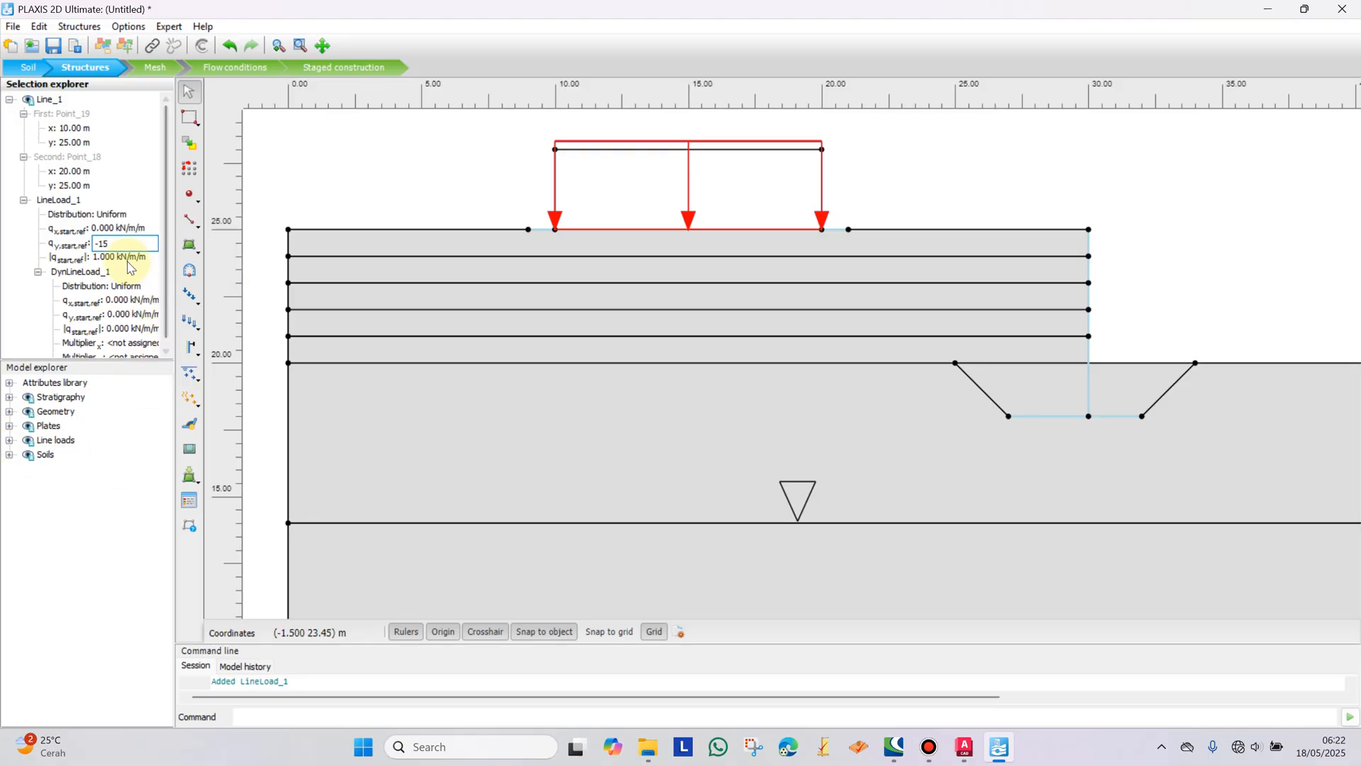
key(Return)
click(985, 178)
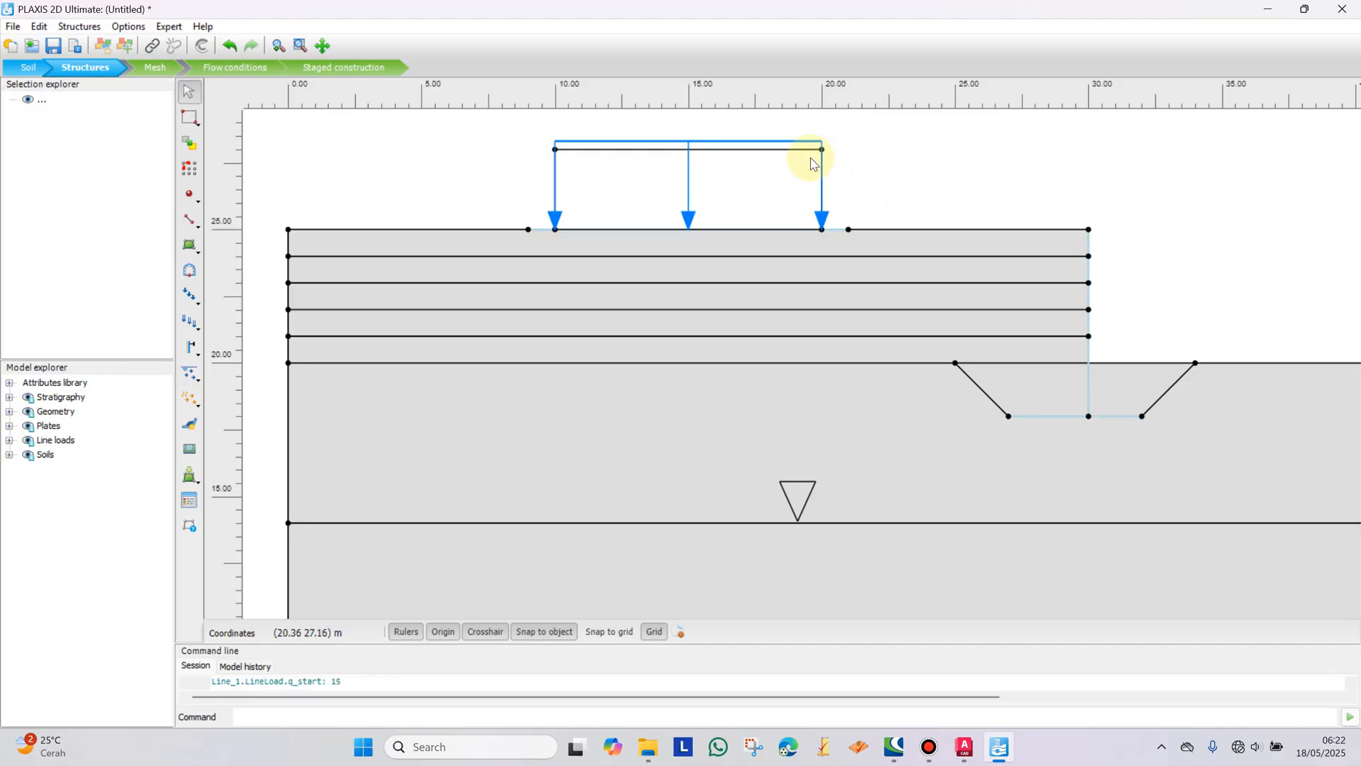
click(765, 142)
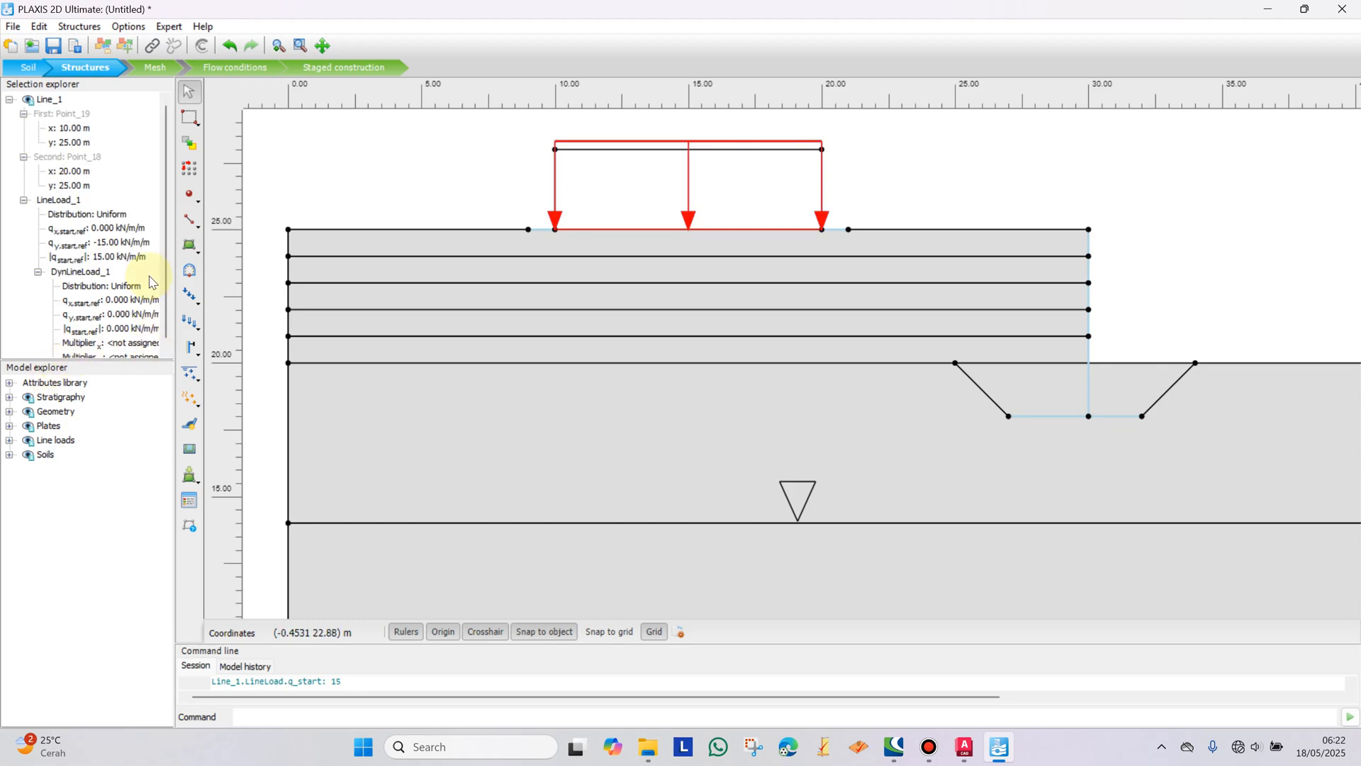
click(1110, 207)
scroll(1158, 295, down, 3)
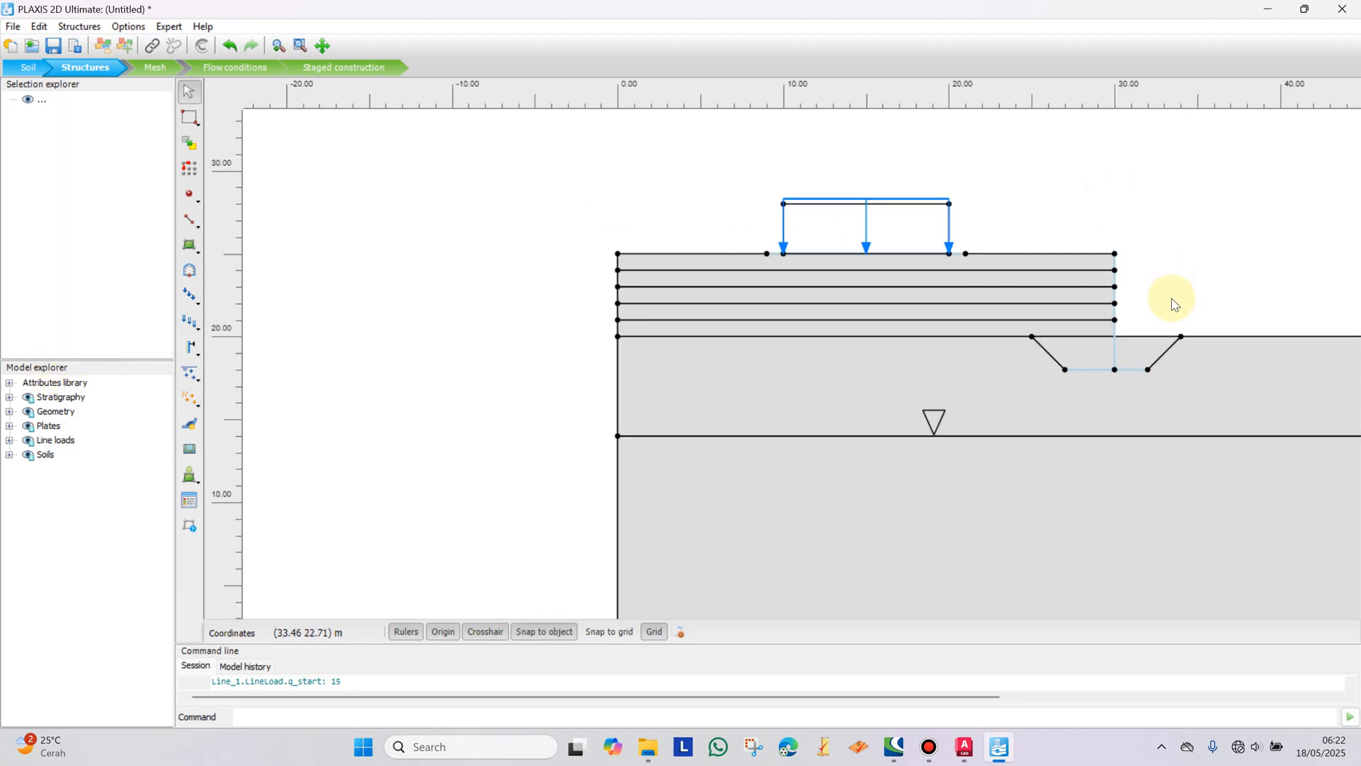
Step: Switch to the AutoCAD drawing and move its window clear of the PLAXIS model
scroll(1011, 287, down, 2)
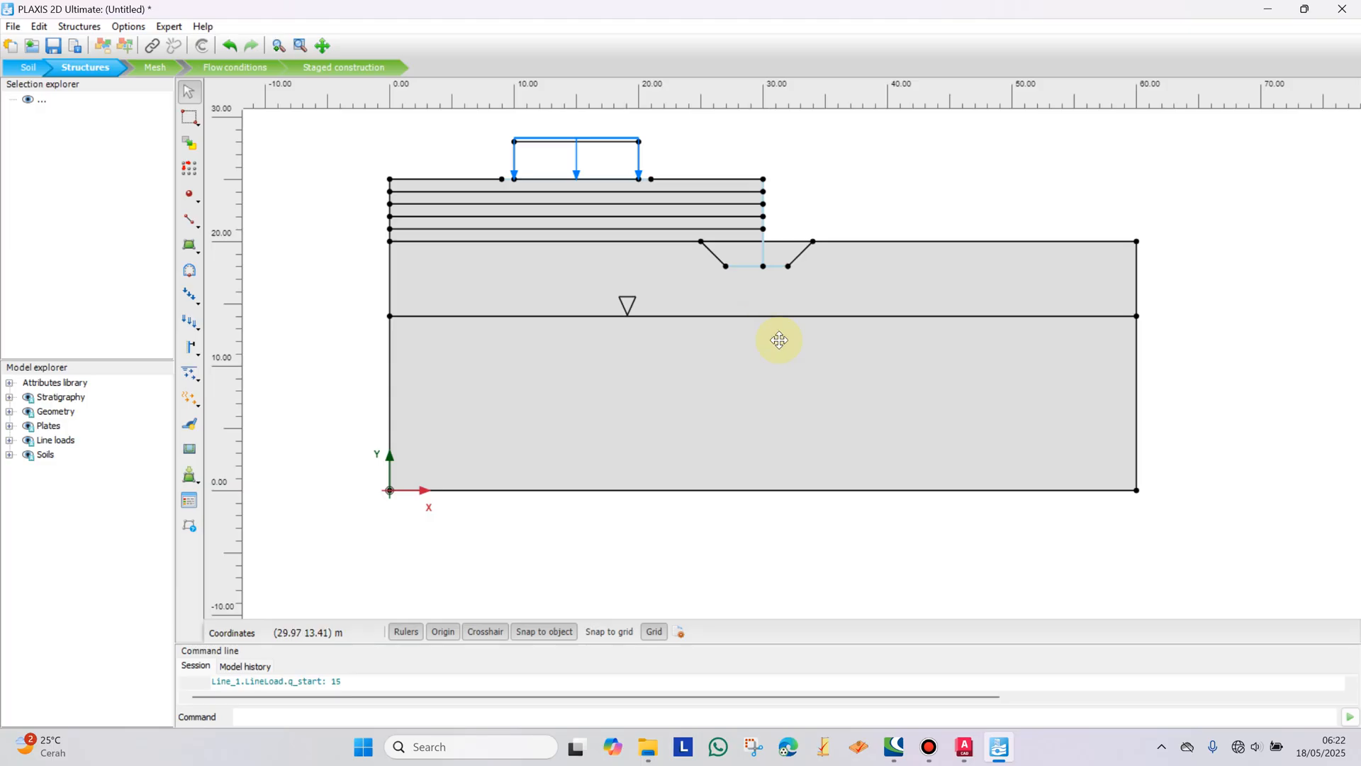
drag(764, 325, 809, 370)
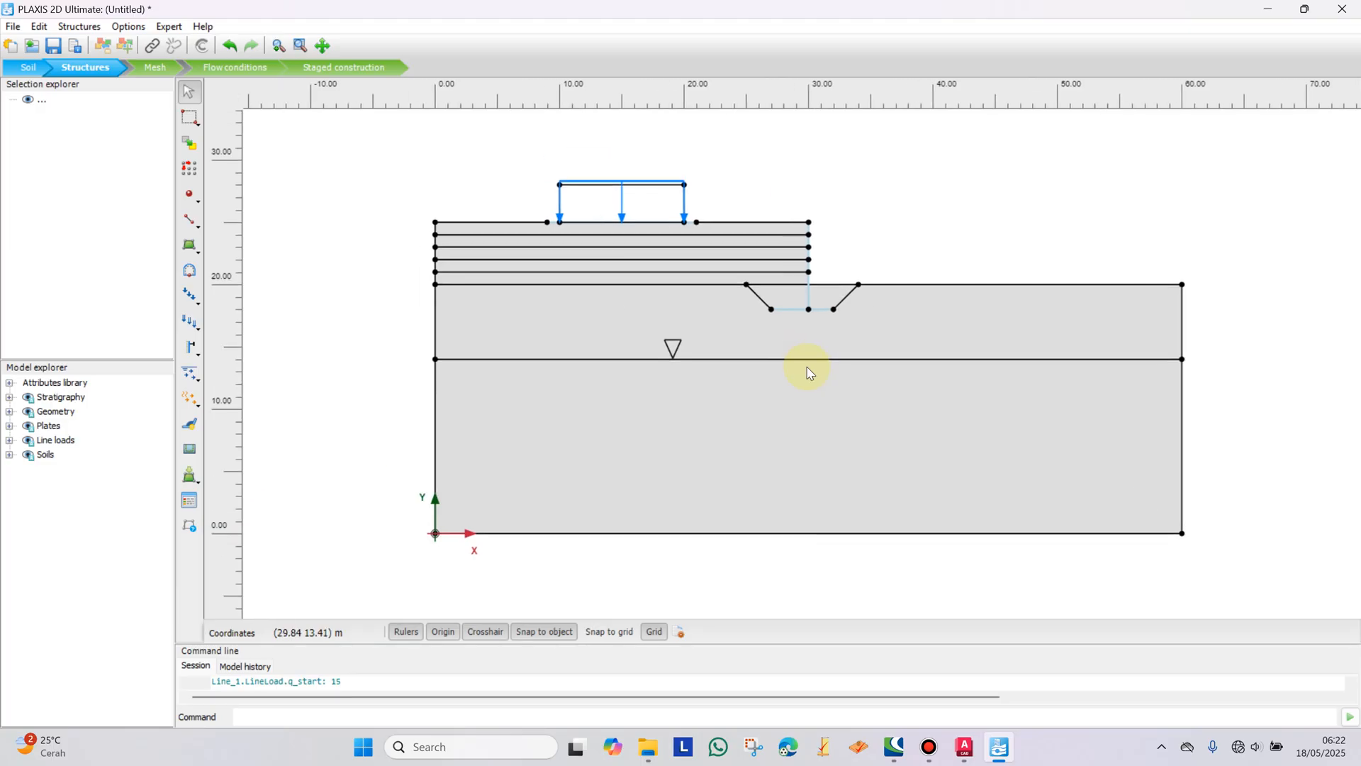
click(964, 746)
drag(783, 14, 1360, 49)
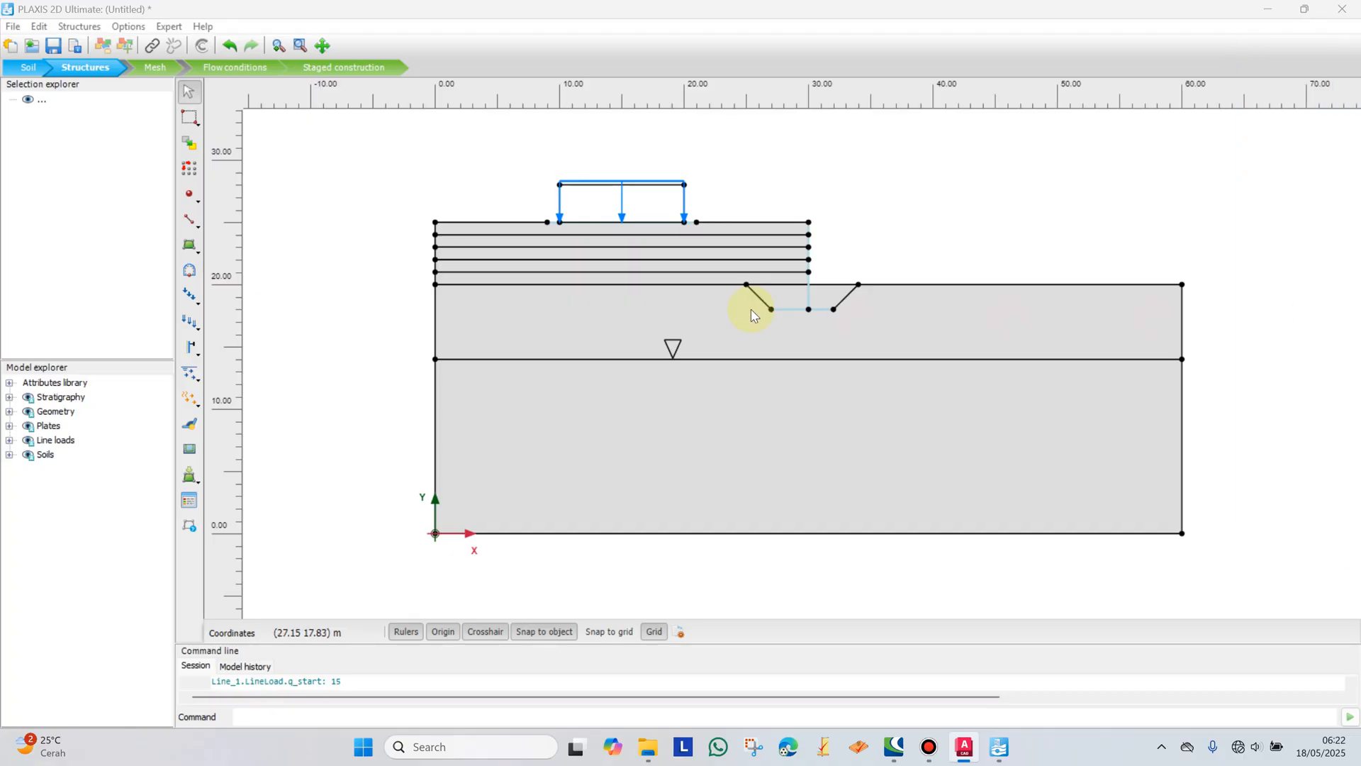
Step: Create a Mohr-Coulomb soil material set named "1. Clay" with drainage type Undrained A
click(189, 500)
click(606, 508)
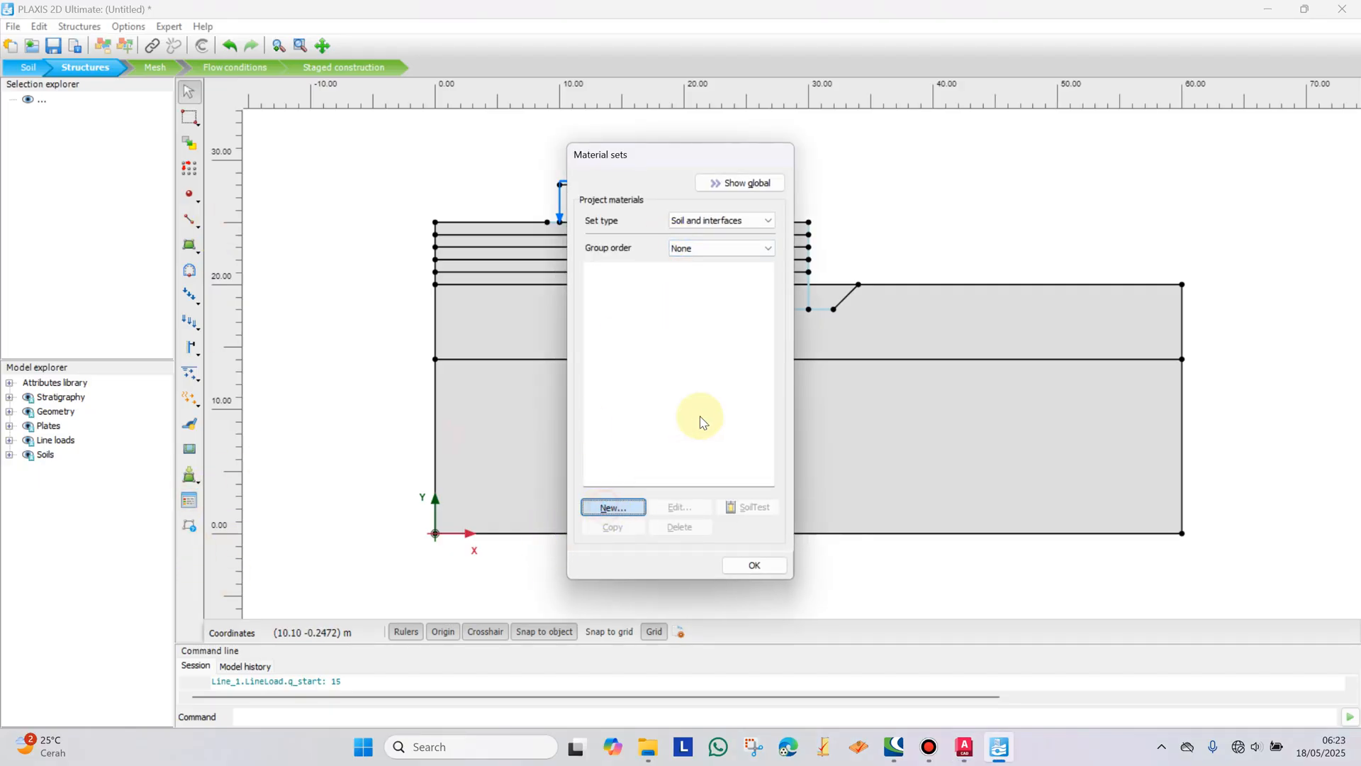
text(1. Clay)
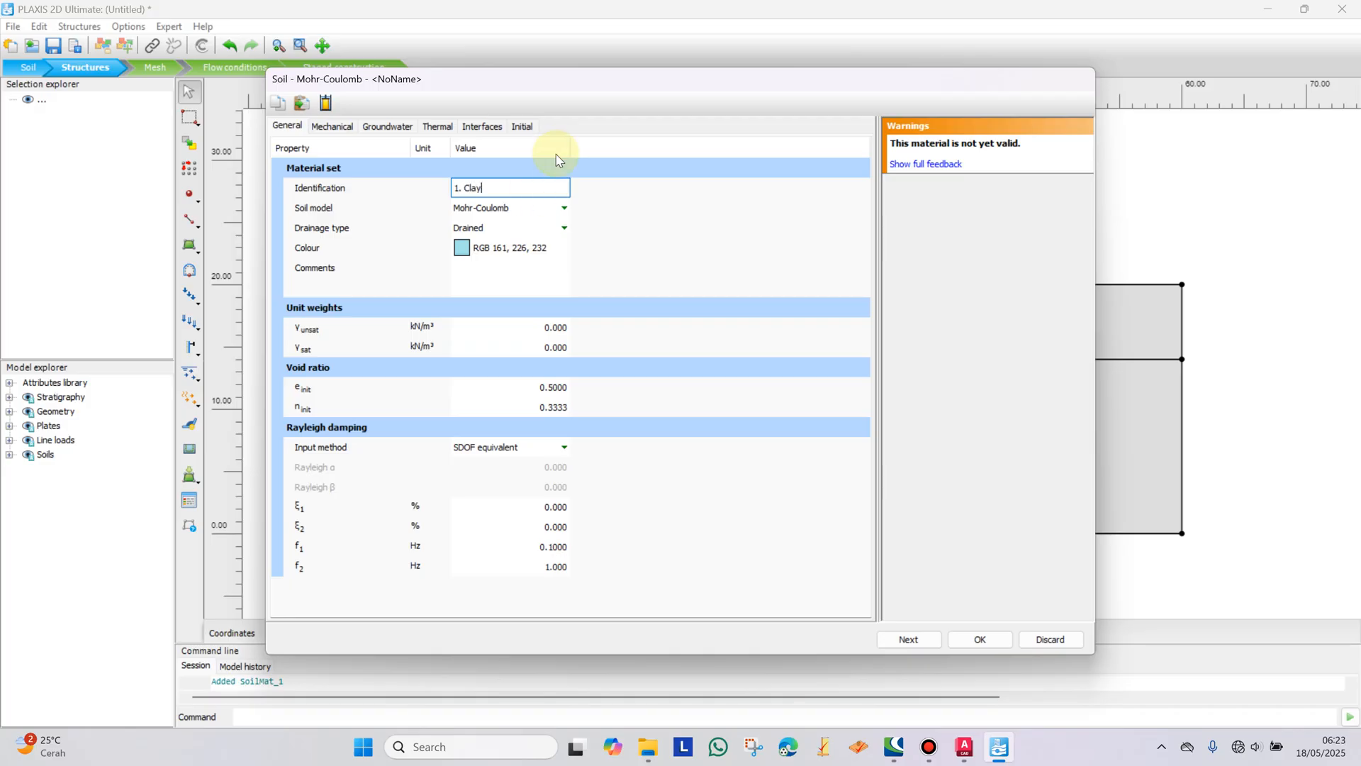
click(558, 228)
click(560, 229)
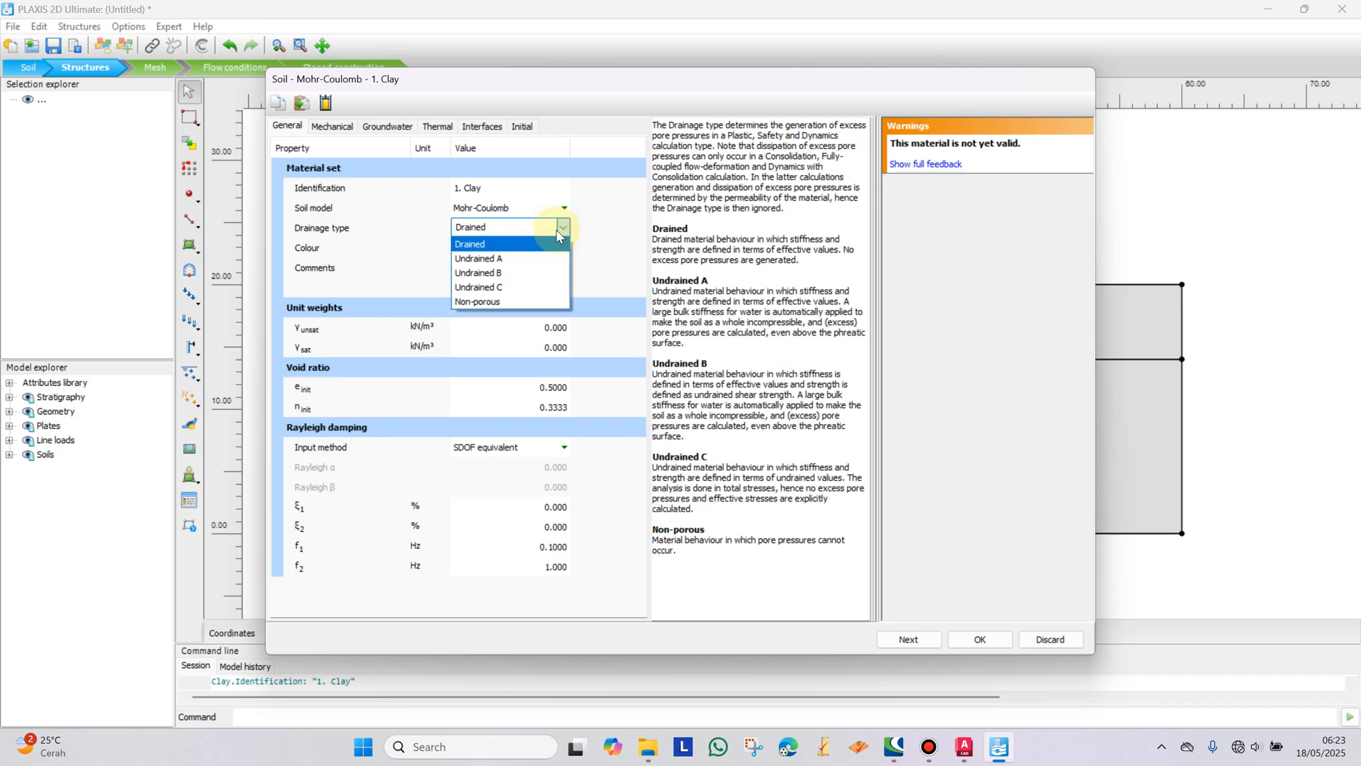
click(506, 261)
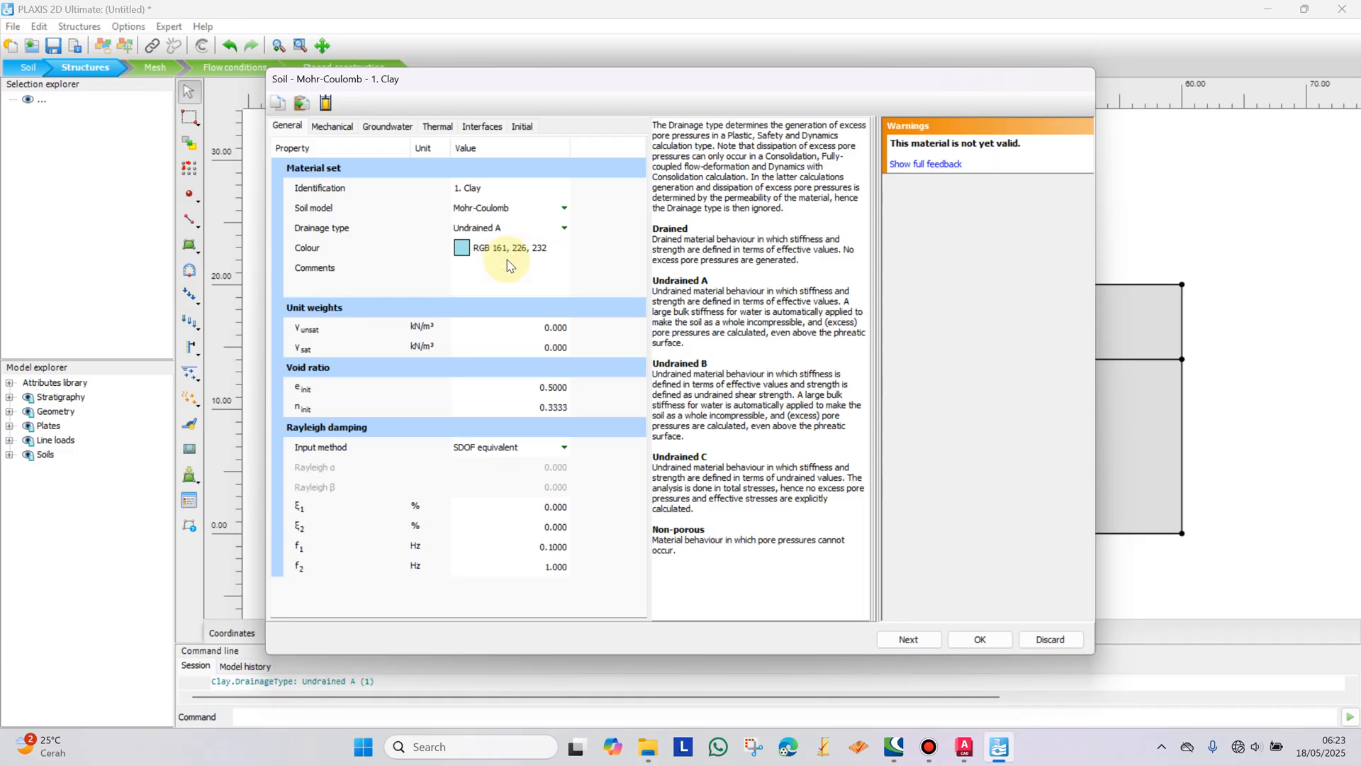
Step: Set the clay's unsaturated unit weight to 15.5 kN/m³, saturated unit weight to 16.5 kN/m³ and initial void ratio to 1.04
click(554, 327)
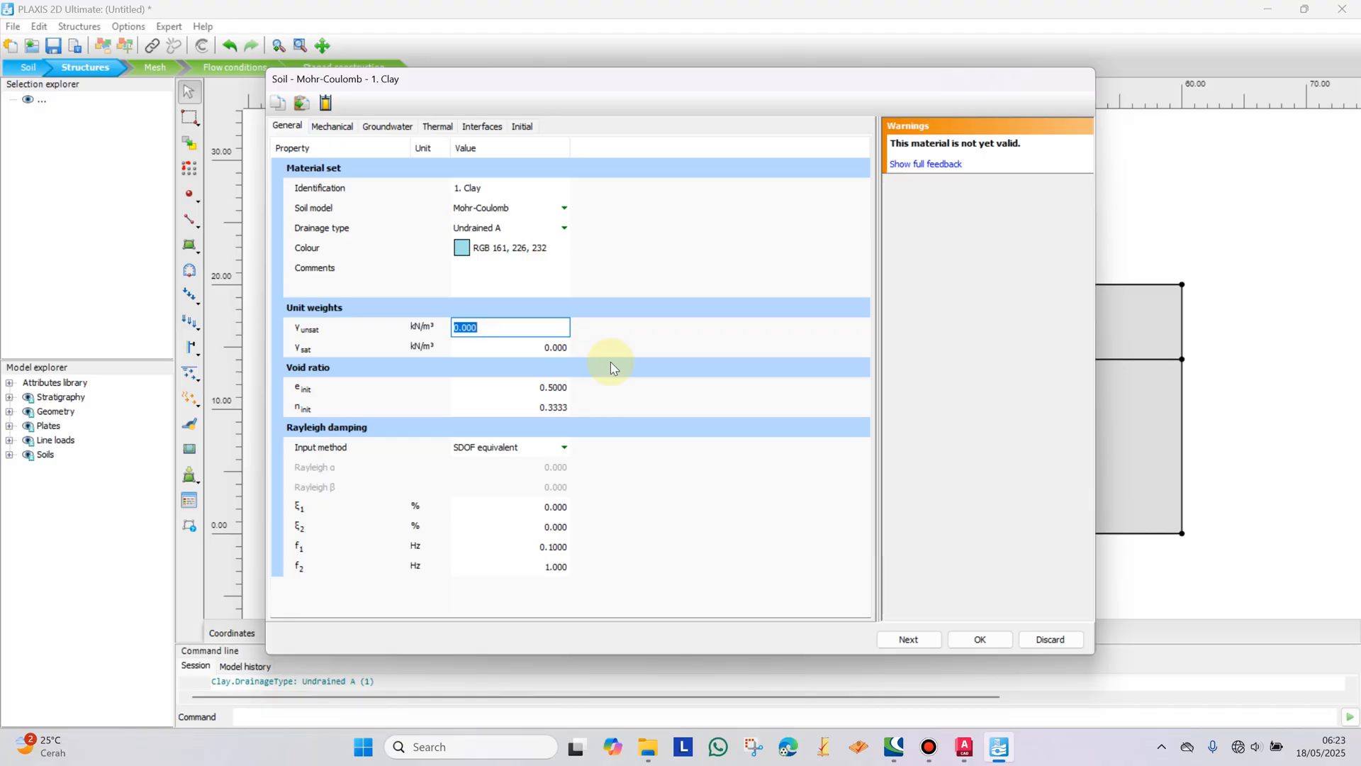
text(15.5)
key(Tab)
text(16.5)
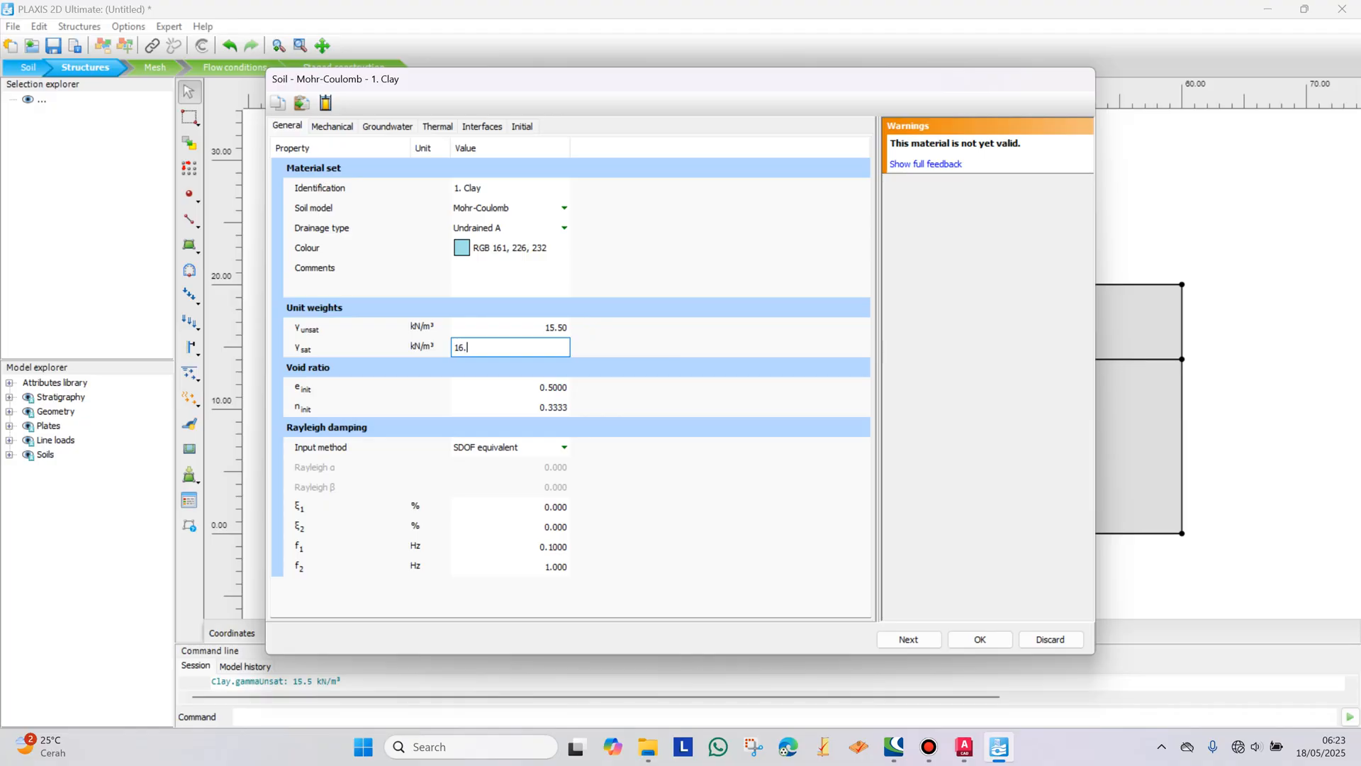
click(564, 395)
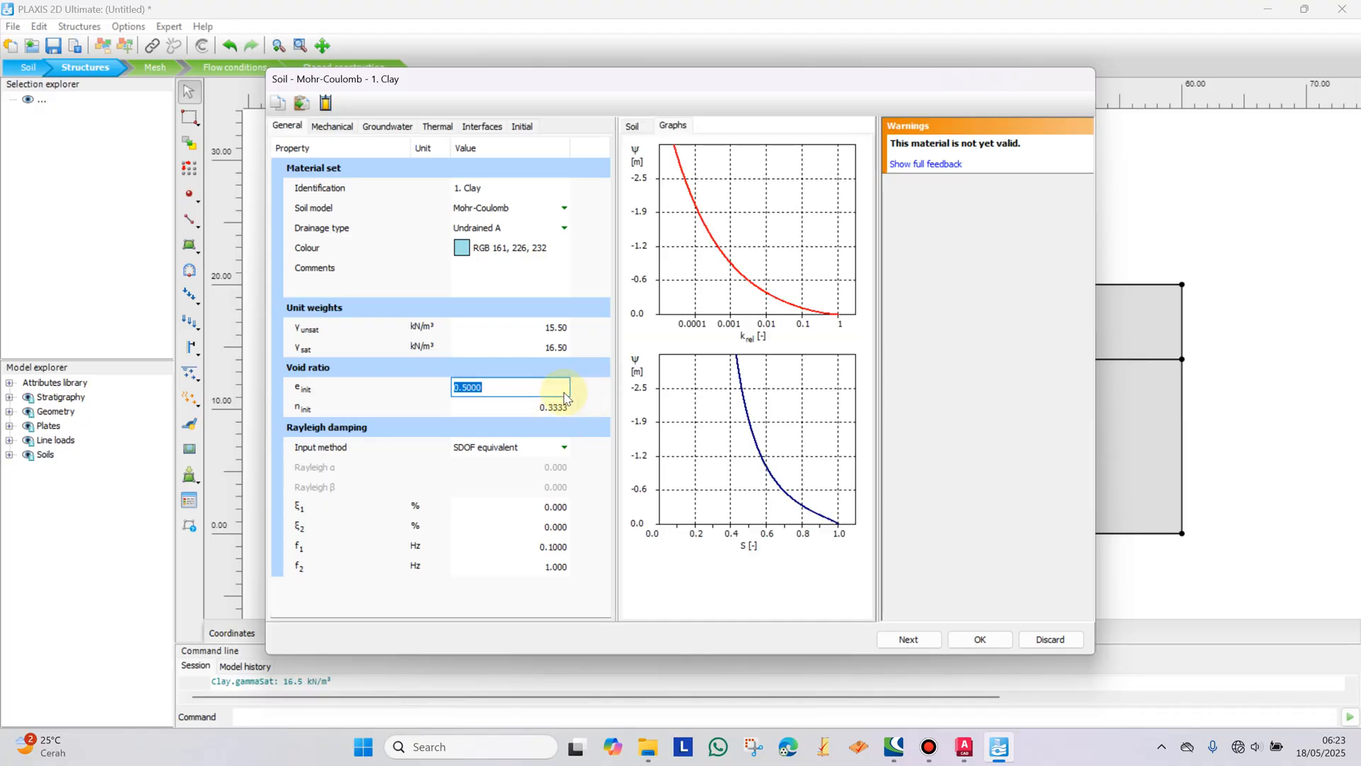
text(1.04)
click(505, 368)
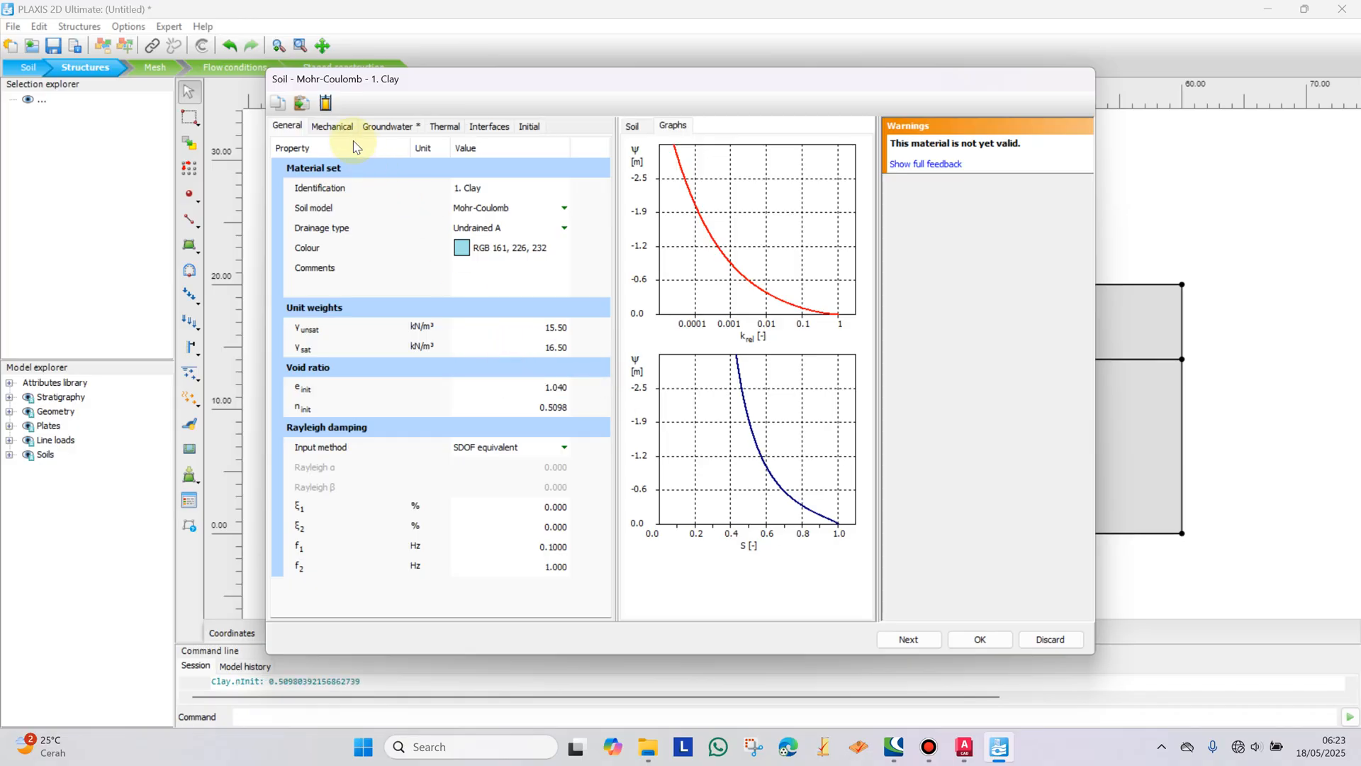
Step: Set the clay's stiffness parameters: E'ref to 3350 kN/m² and Poisson's ratio ν to 0.35
click(331, 126)
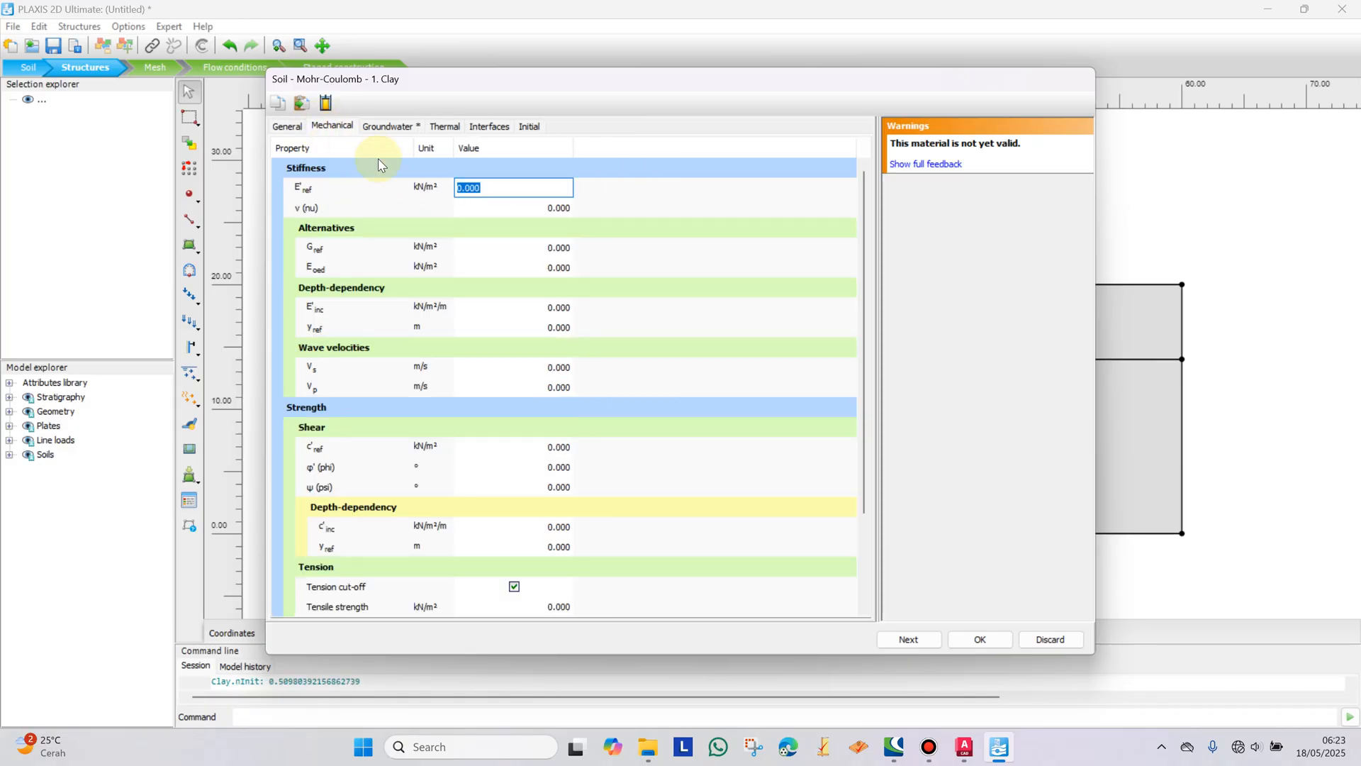
text(3350)
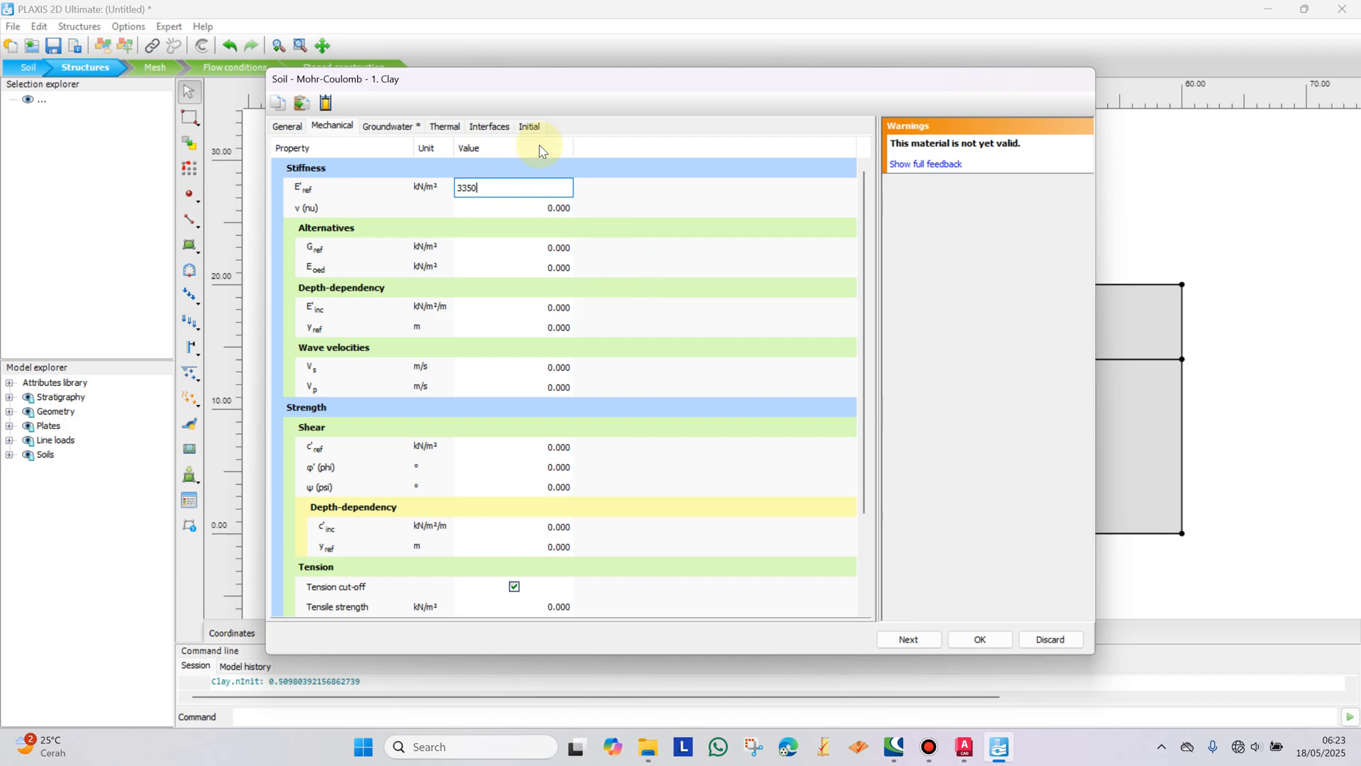
click(553, 207)
text(0.35)
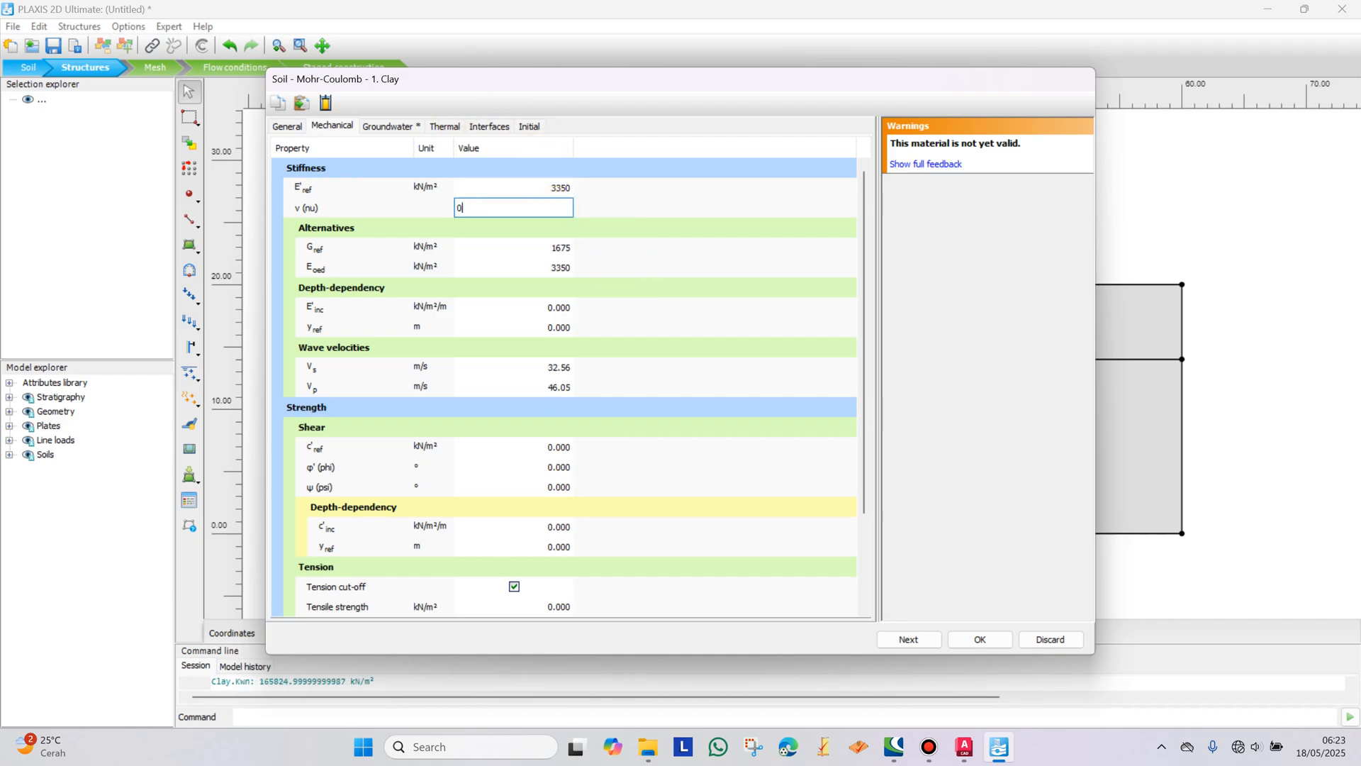
Step: Set the clay's shear strength to a cohesion c'ref of 3.35 kN/m² and a friction angle φ' of 27.5°
click(552, 445)
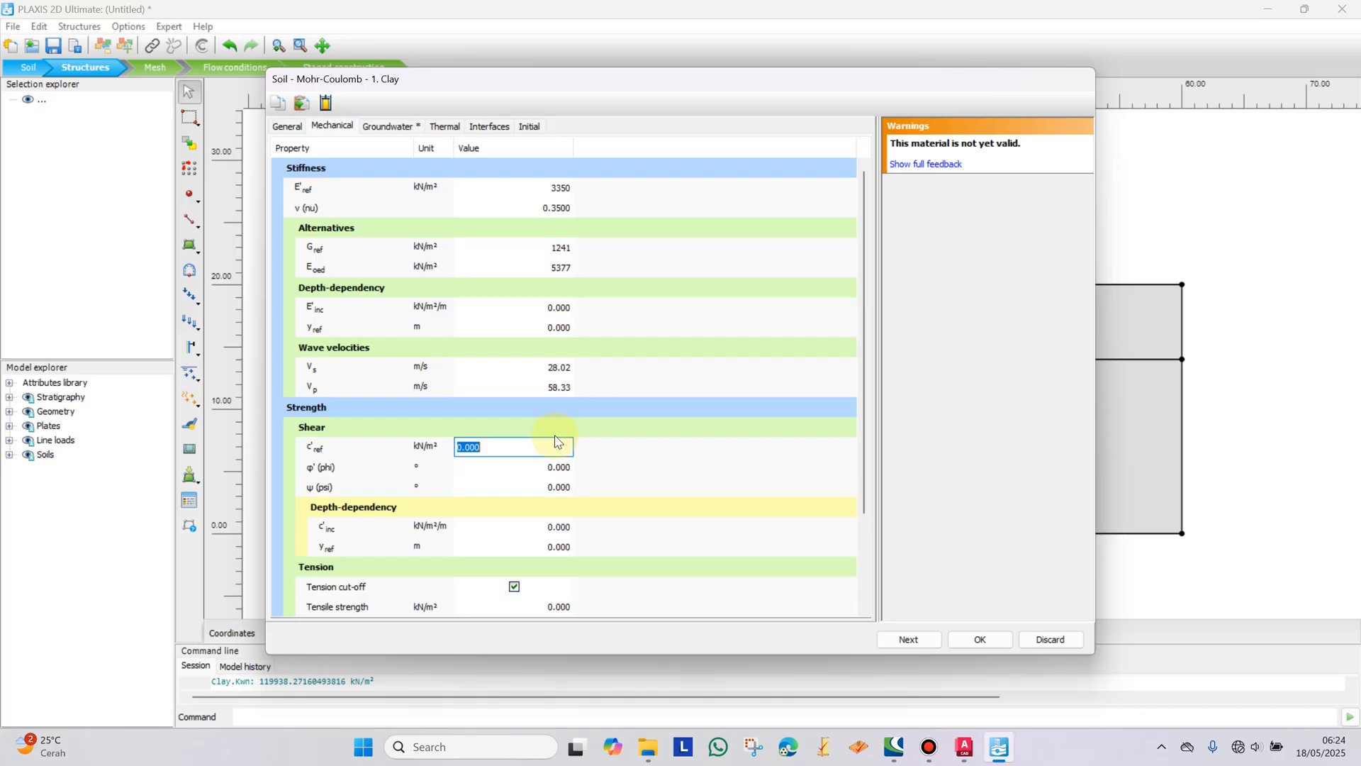
text(3.35)
click(556, 467)
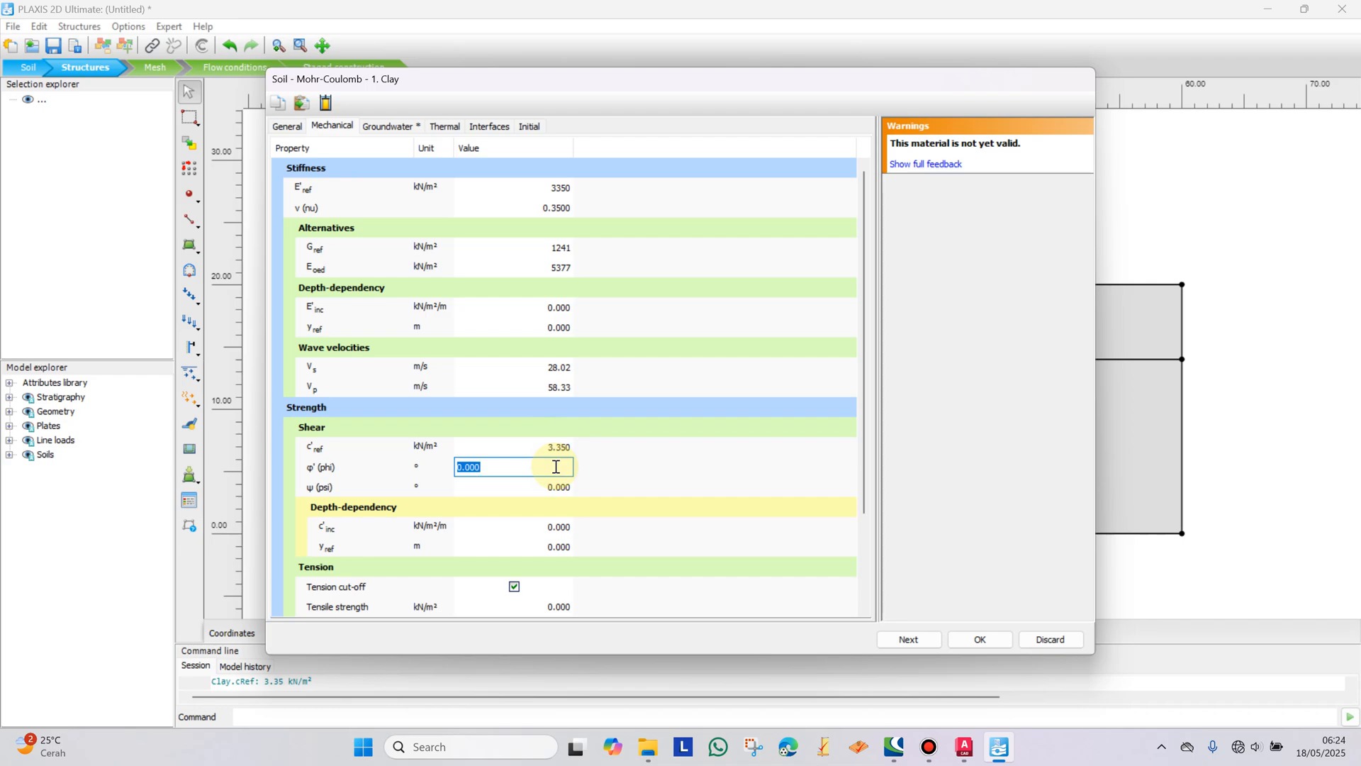
text(27)
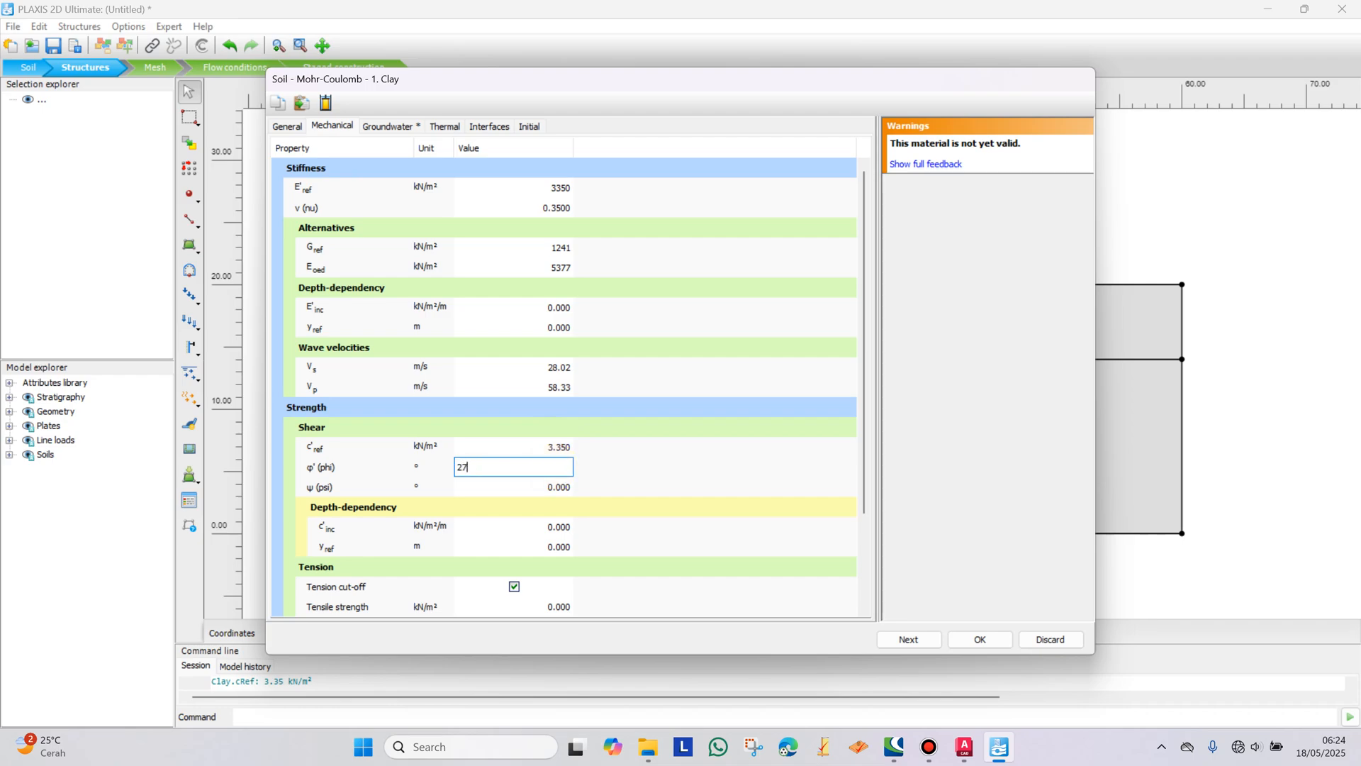
text(.5)
click(633, 424)
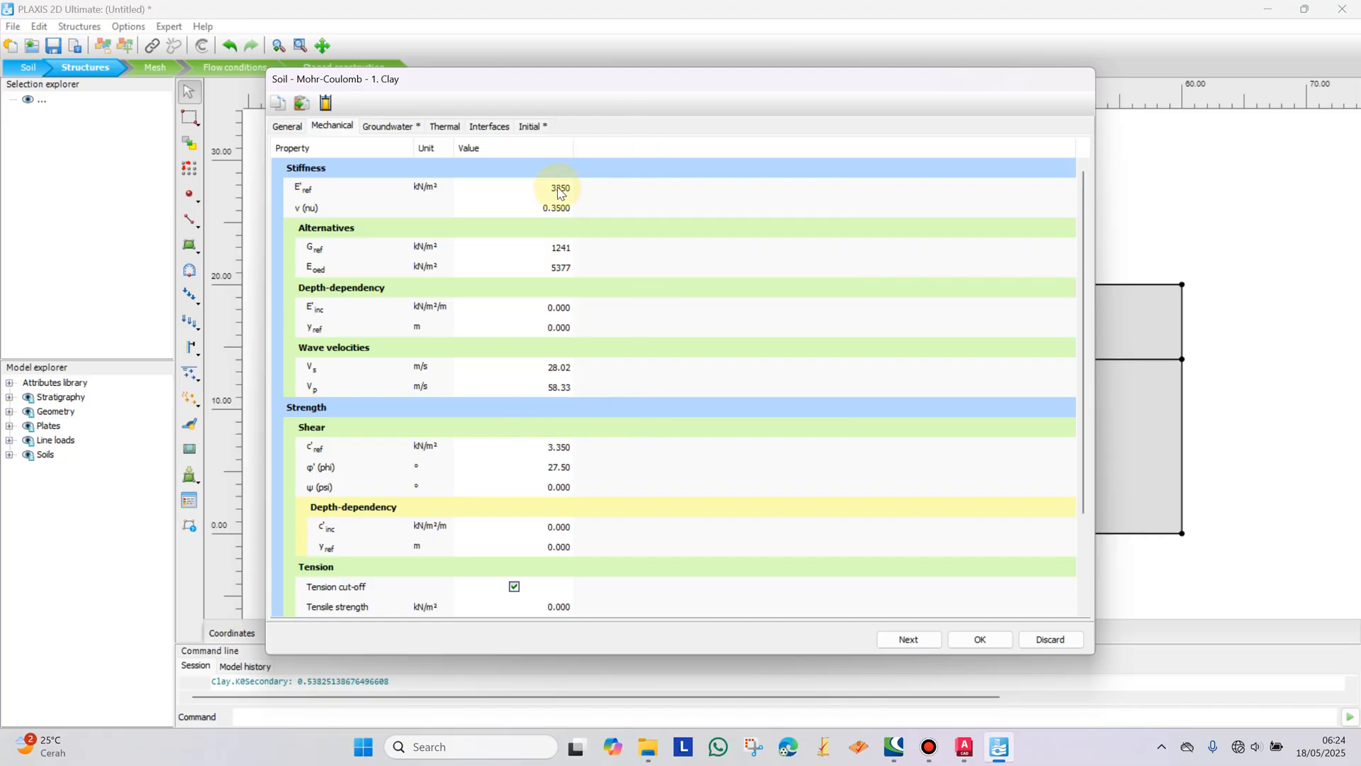
scroll(496, 450, down, 3)
scroll(507, 453, up, 3)
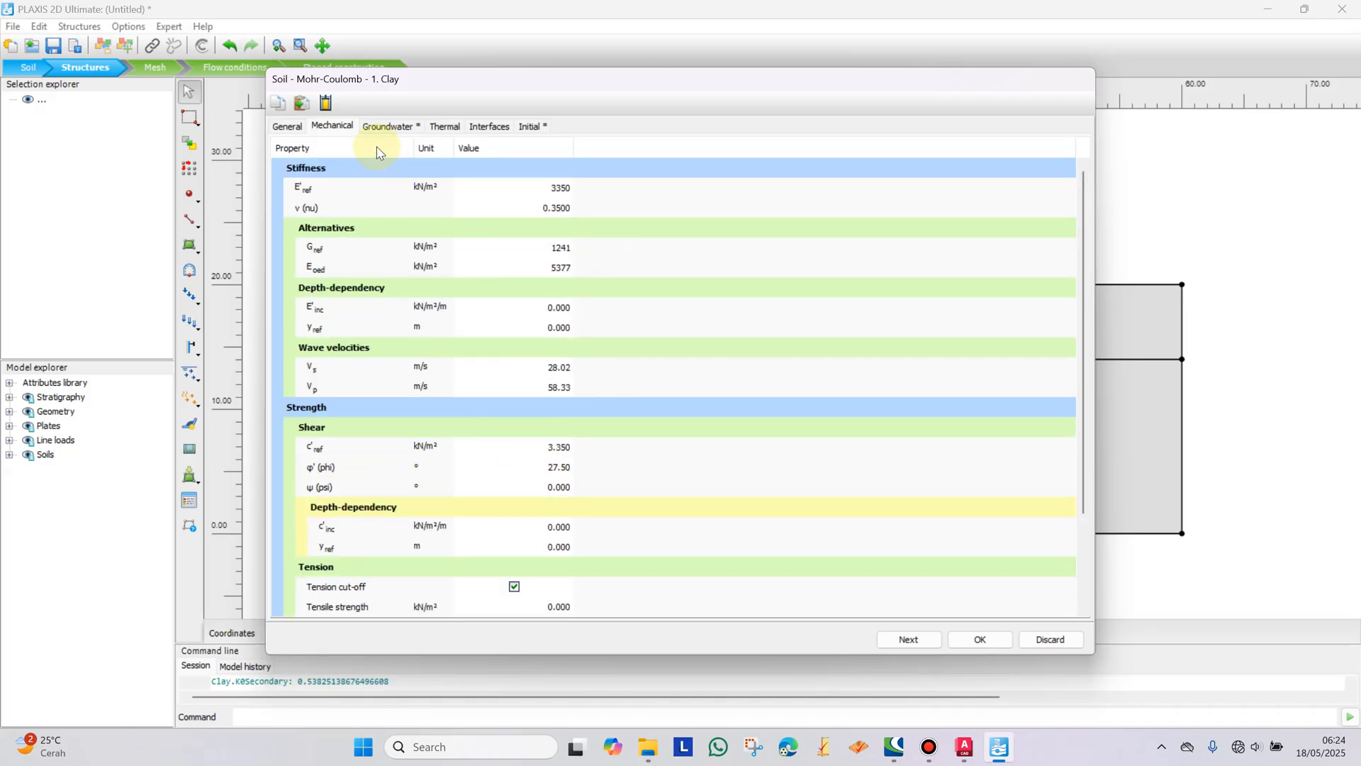
Step: Set the clay's groundwater soil class to Fine under the Standard classification
click(390, 127)
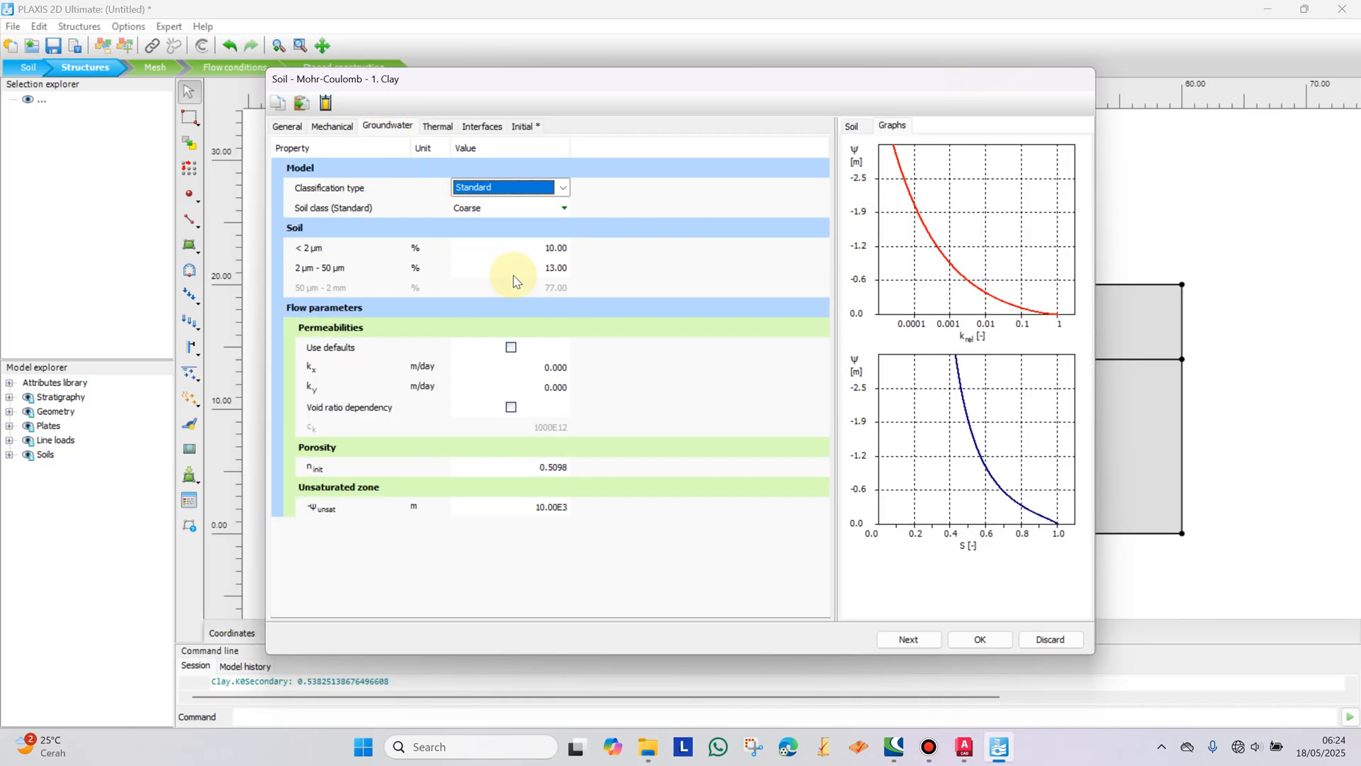
click(533, 208)
click(534, 208)
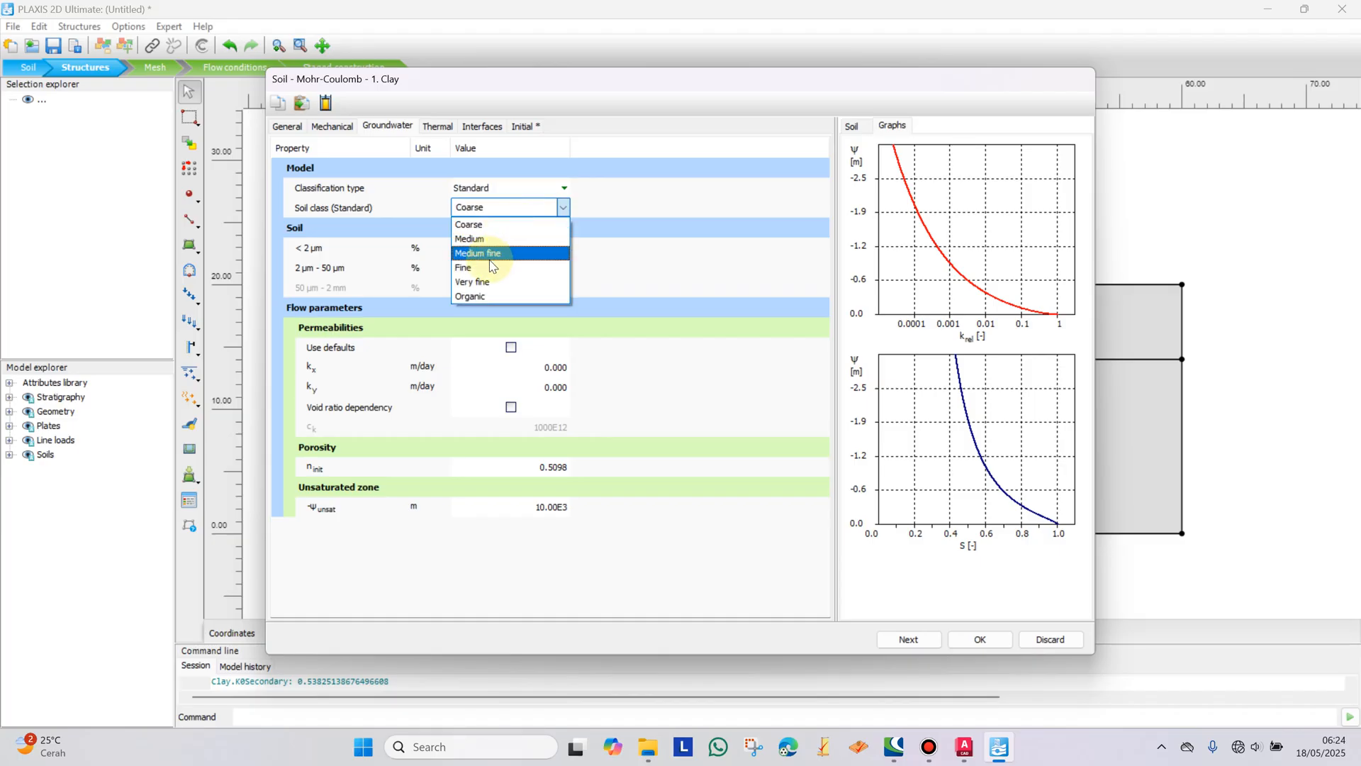
click(484, 266)
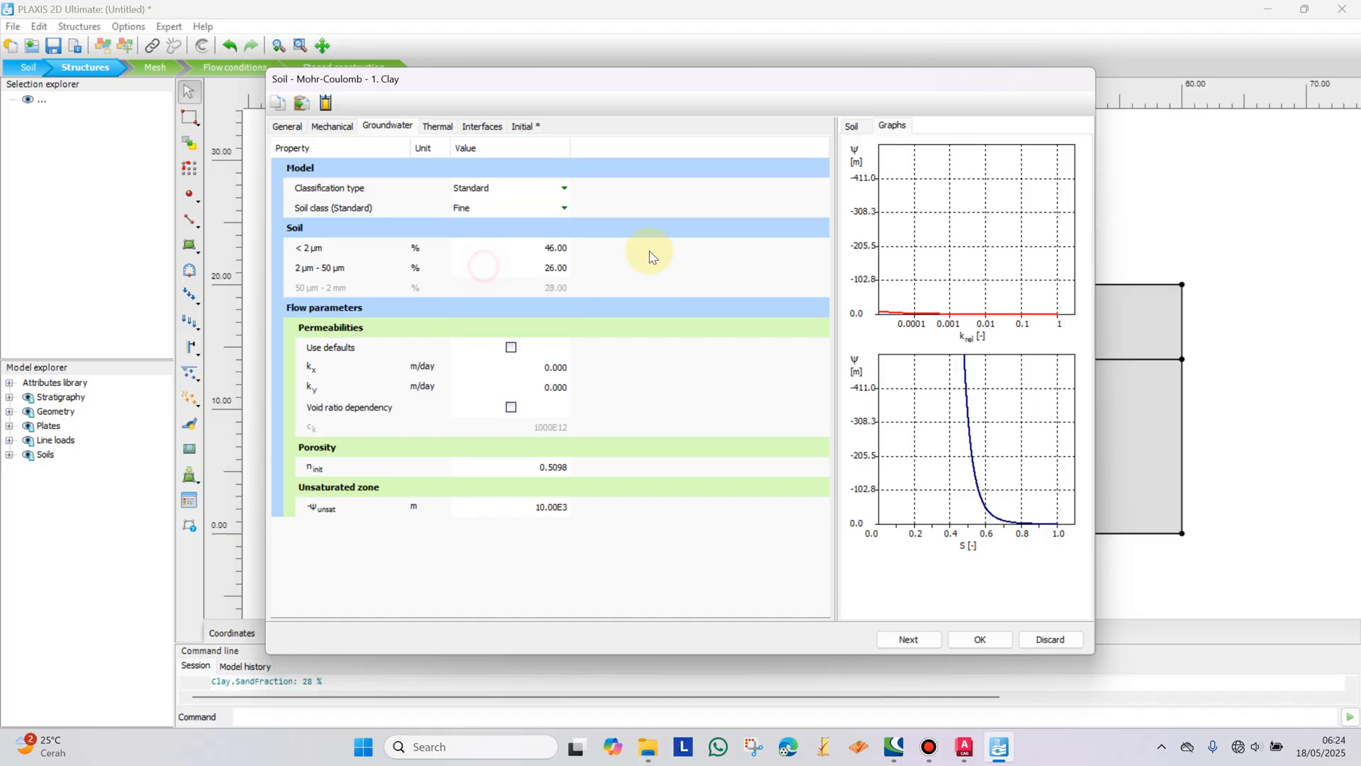
Step: Set the clay's permeabilities kx and ky to 0.00086 m/day, check its interface settings and save the material
click(564, 367)
text(0.00086)
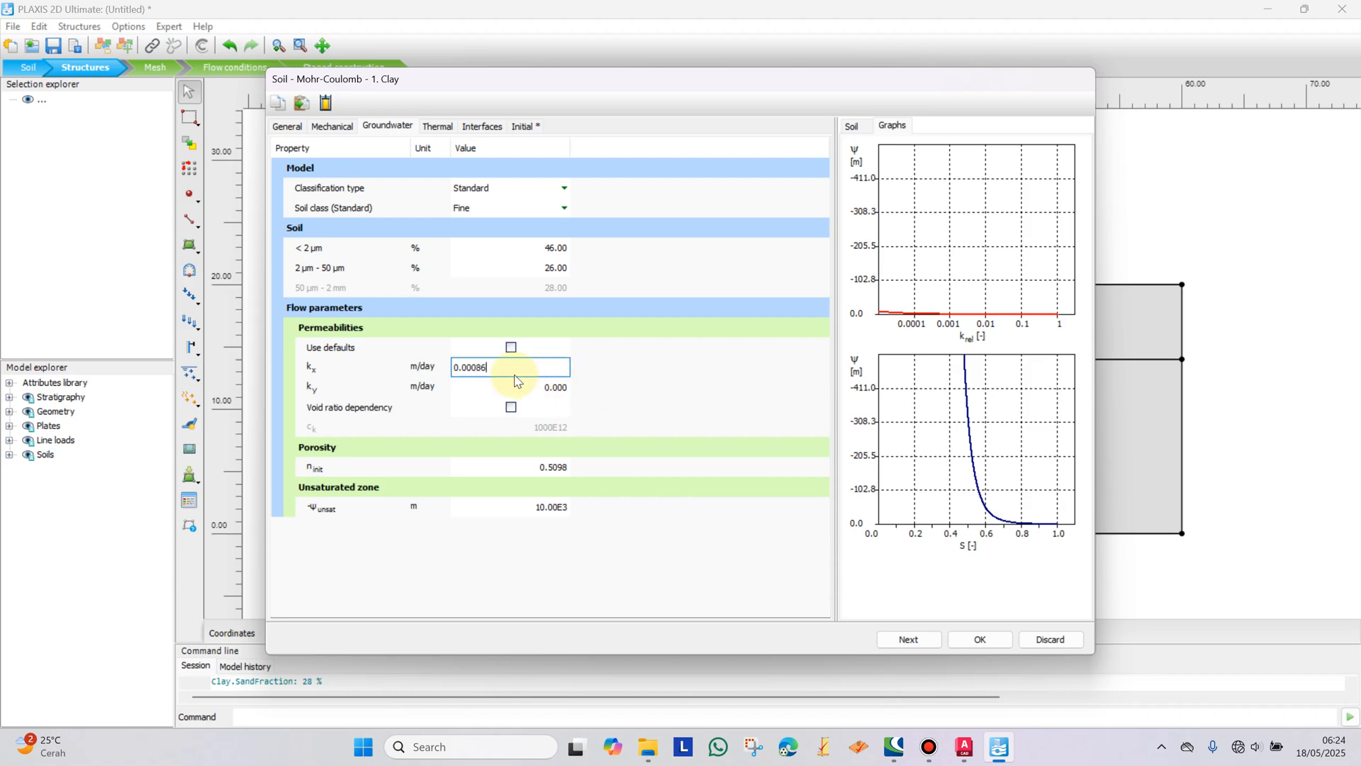
drag(541, 366, 429, 365)
key(ctrl+c)
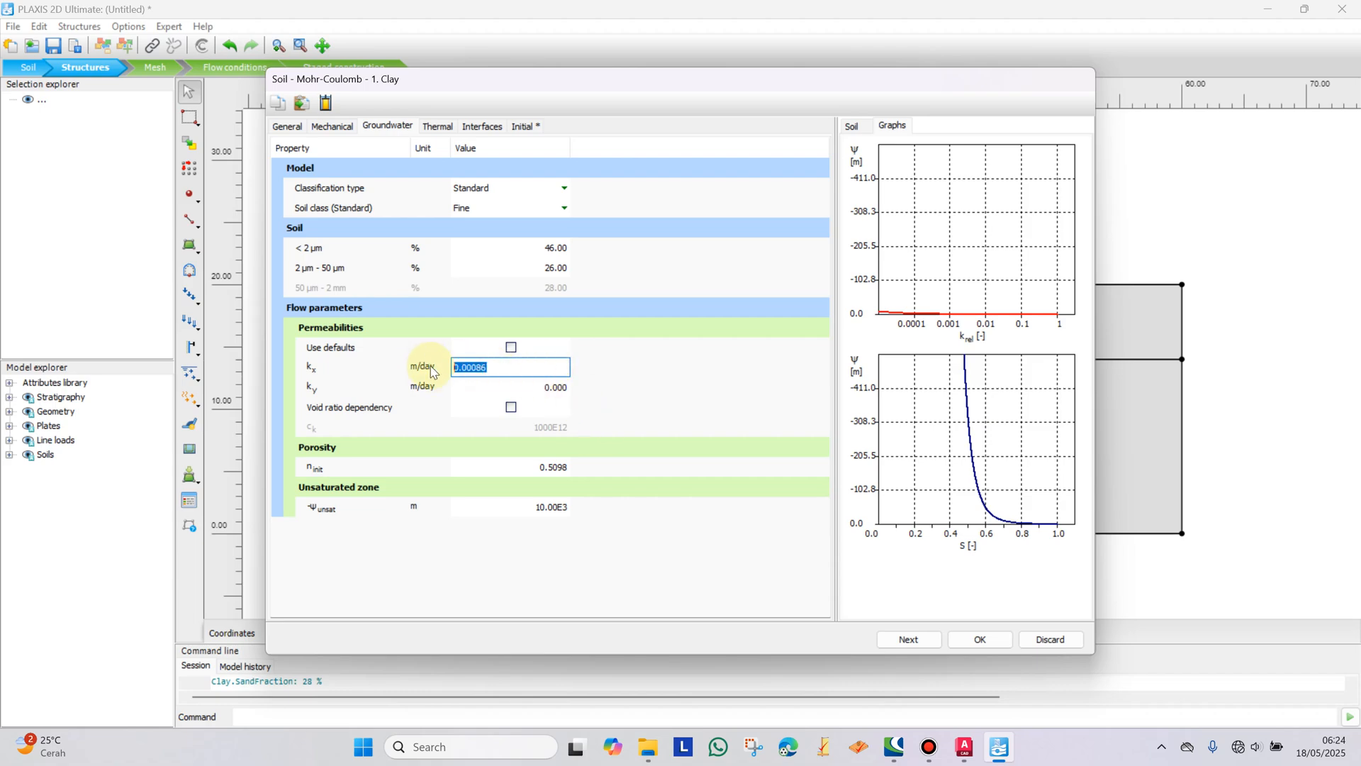
click(552, 386)
key(ctrl+v)
click(582, 453)
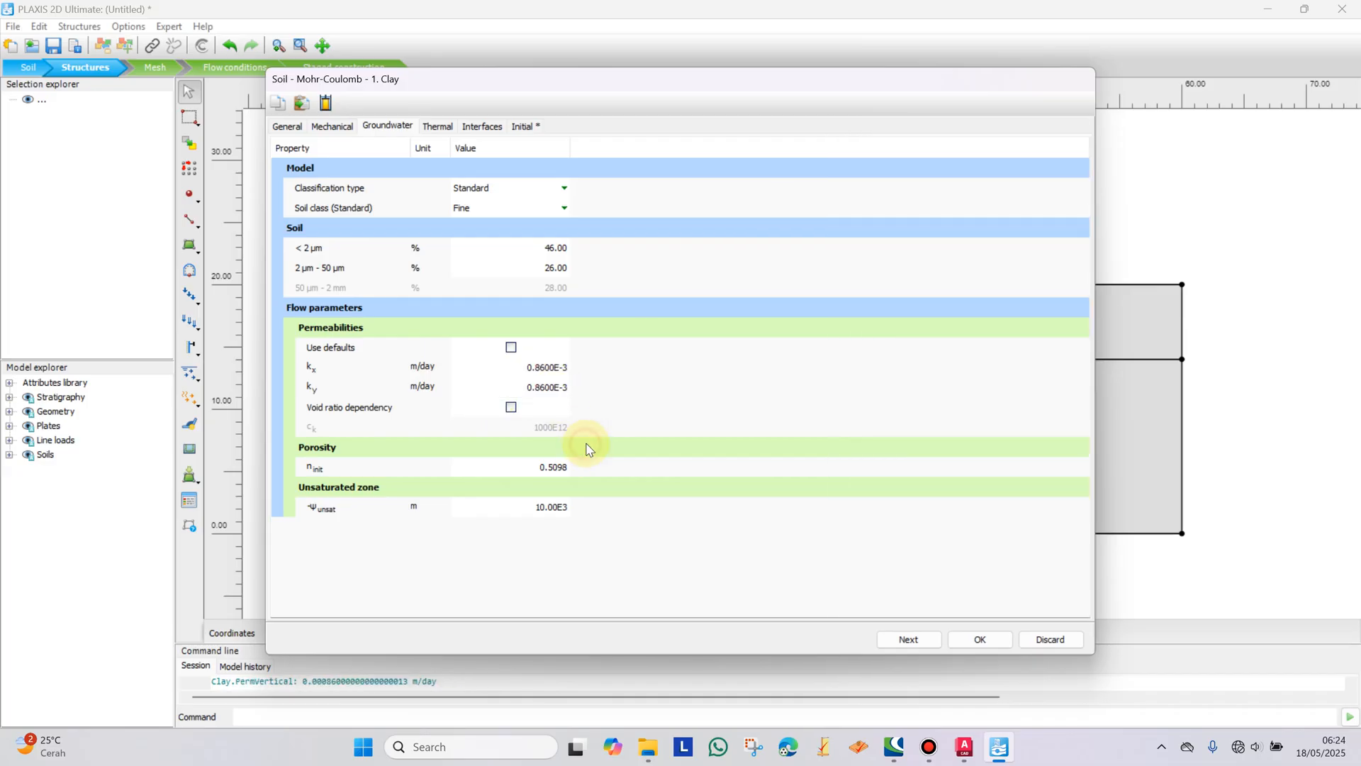
click(483, 128)
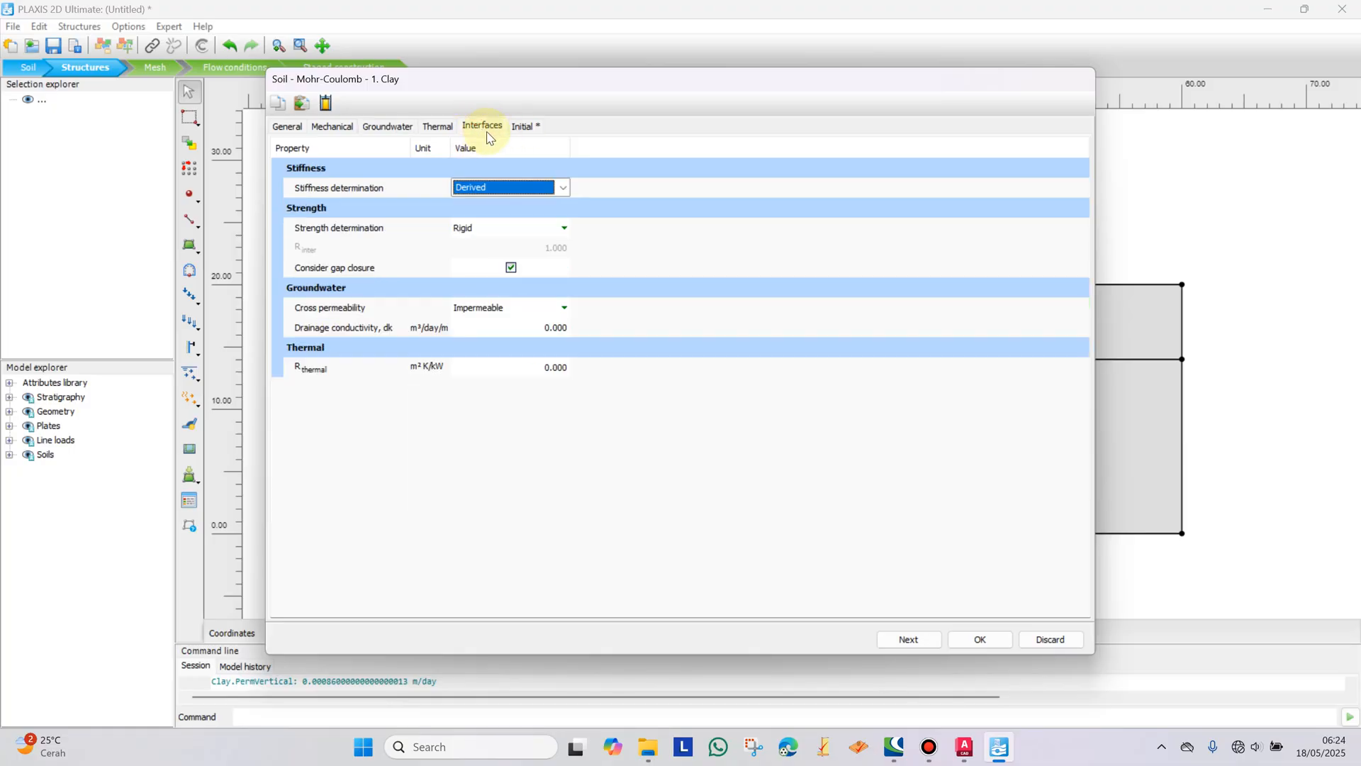
click(984, 638)
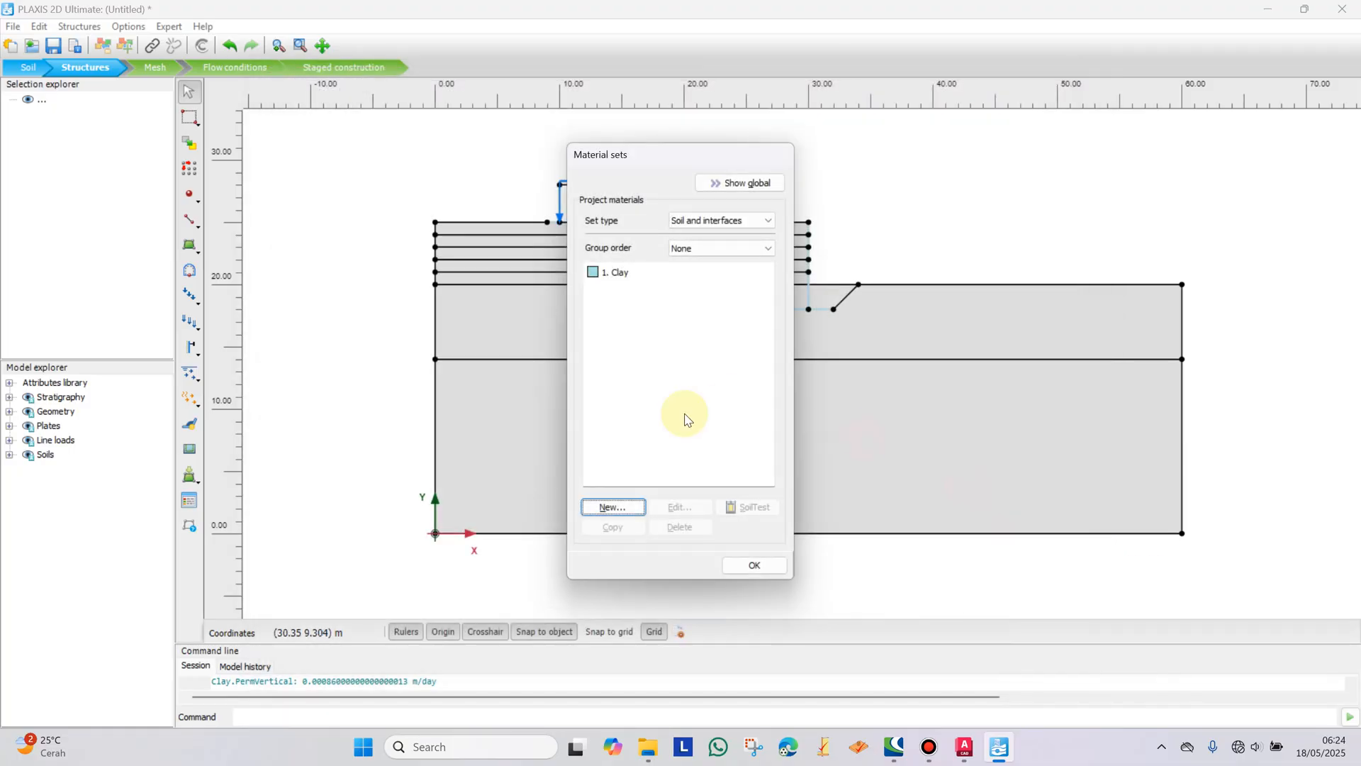
Step: Duplicate the "1. Clay" material set and name the copy "2. Sandy Clay"
click(604, 274)
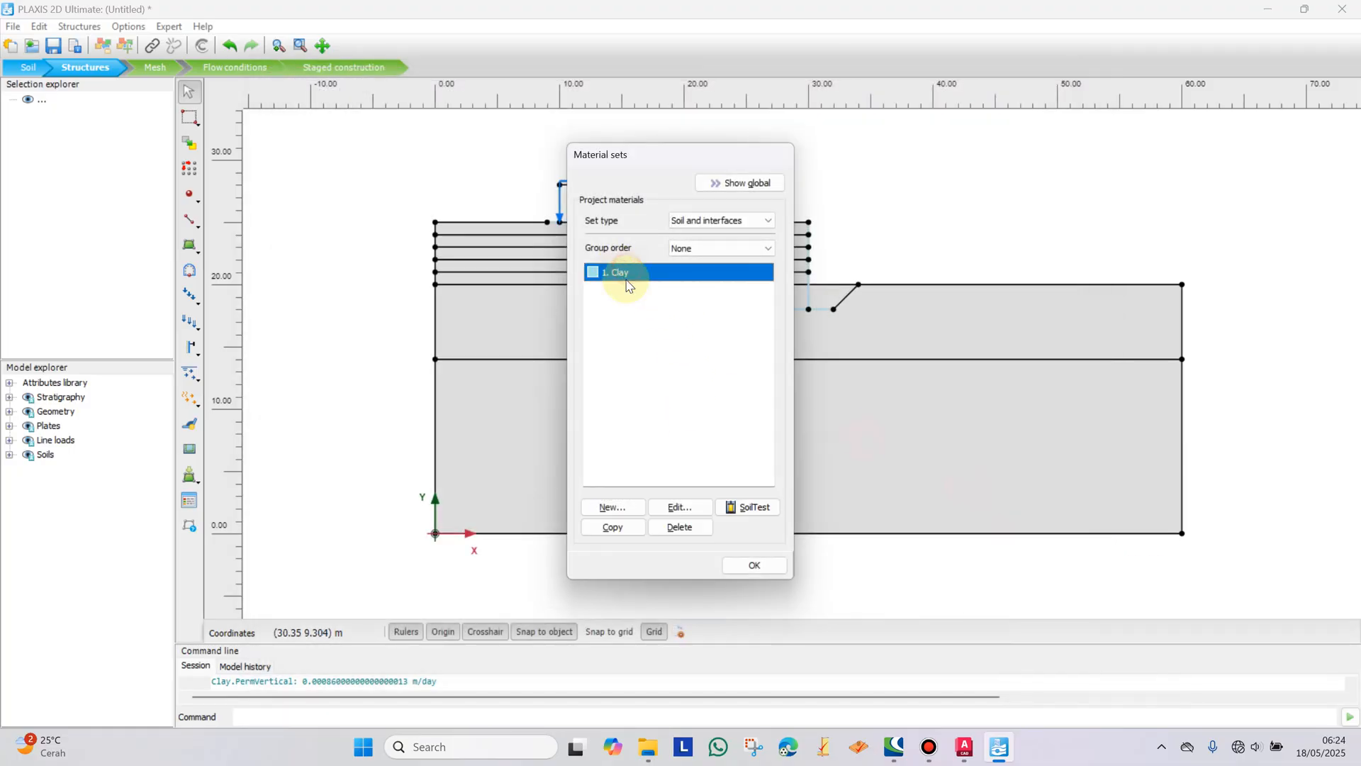
click(611, 526)
click(462, 190)
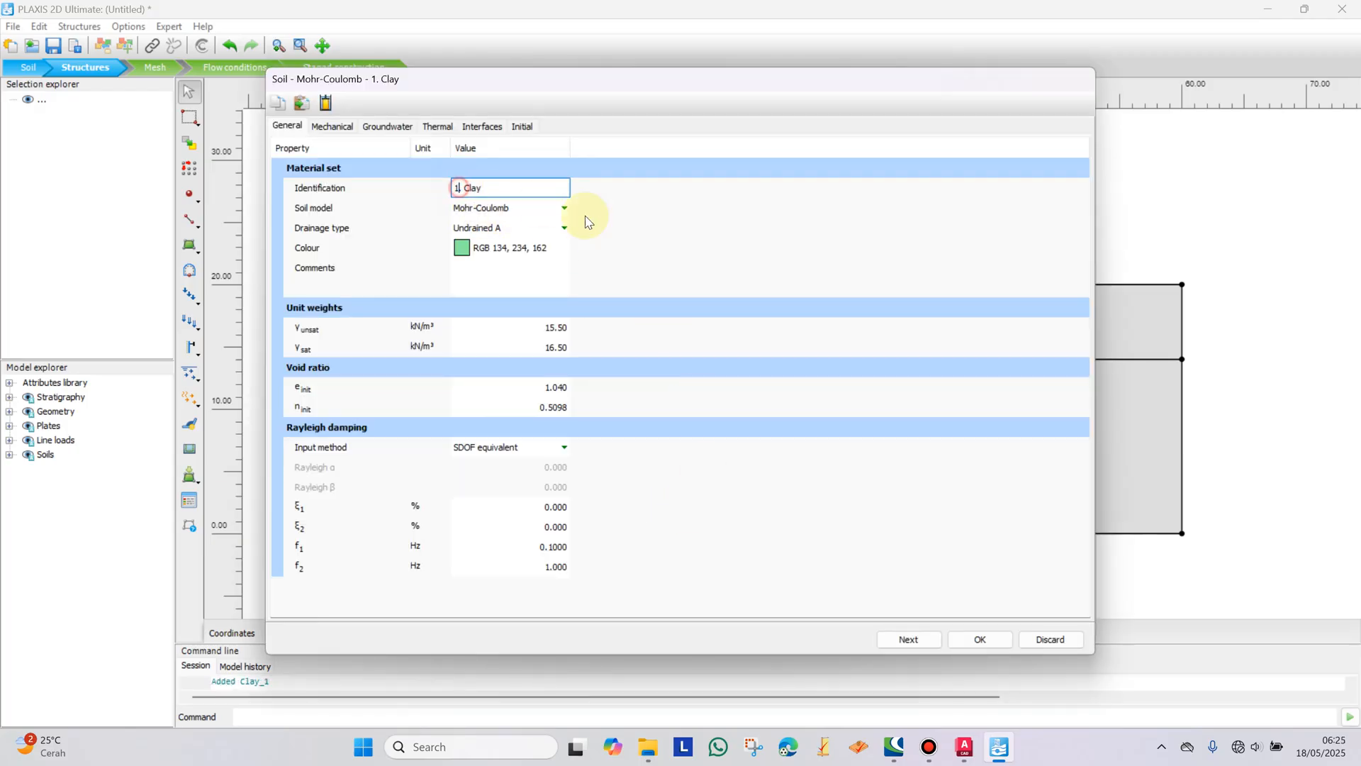
key(BackSpace)
text(2)
drag(601, 88, 642, 102)
click(551, 213)
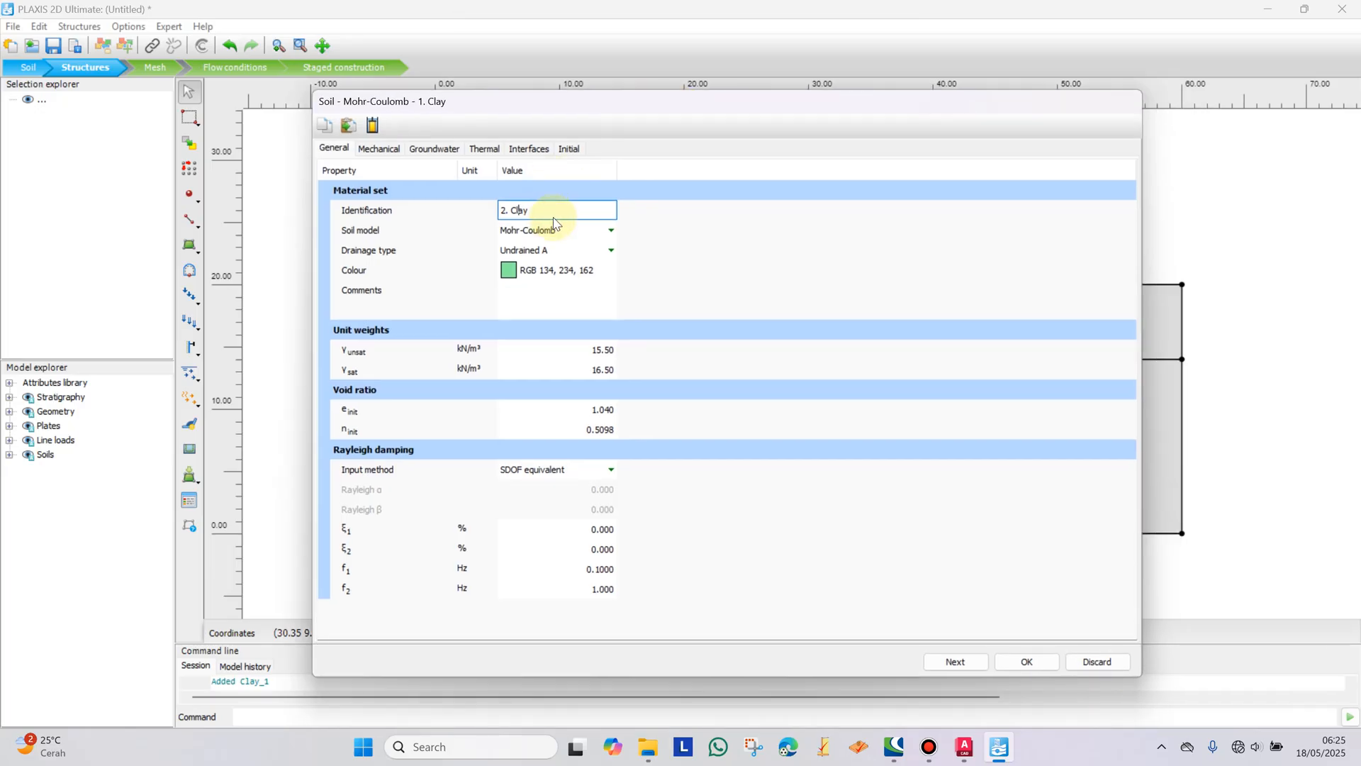
text(Sandy)
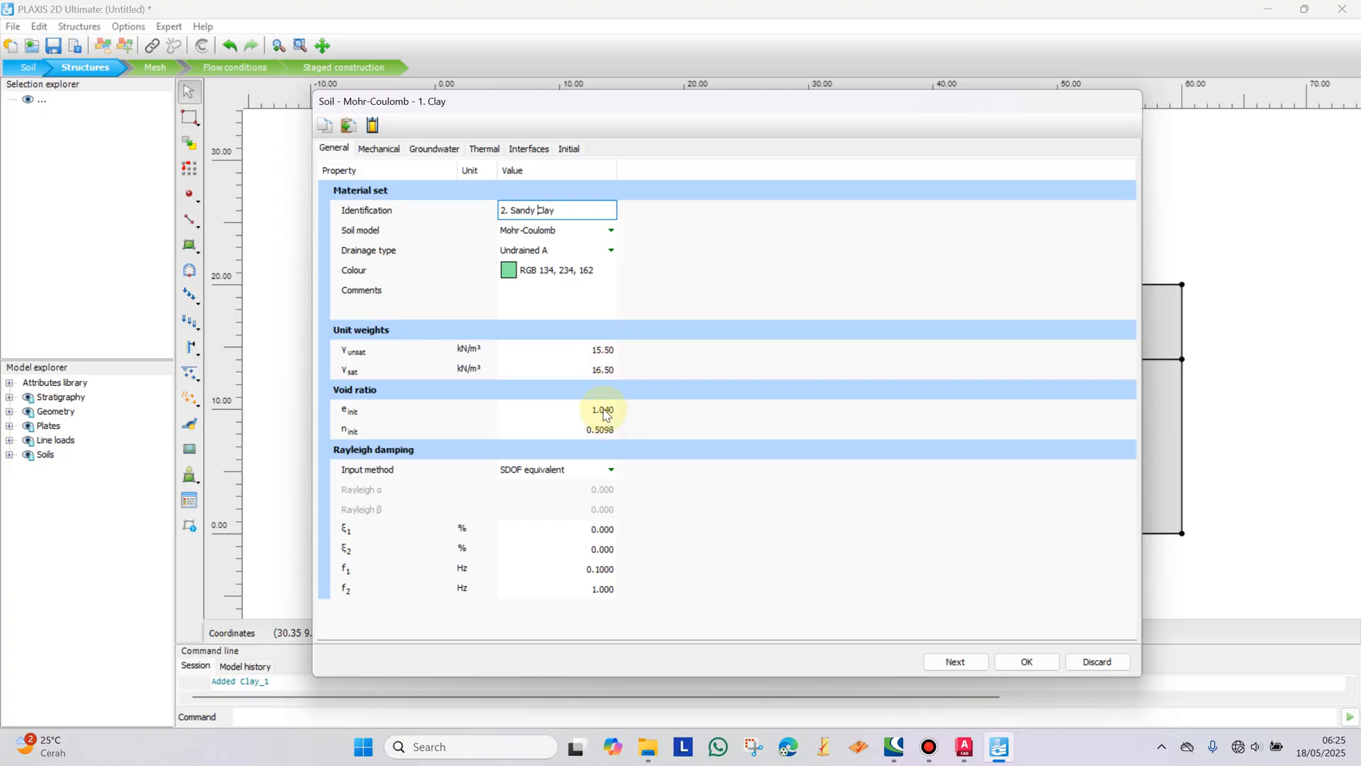
Step: Set the sandy clay's E'ref to 7370 kN/m², cohesion c'ref to 7.37 kN/m² and friction angle φ' to 32.5°
click(379, 149)
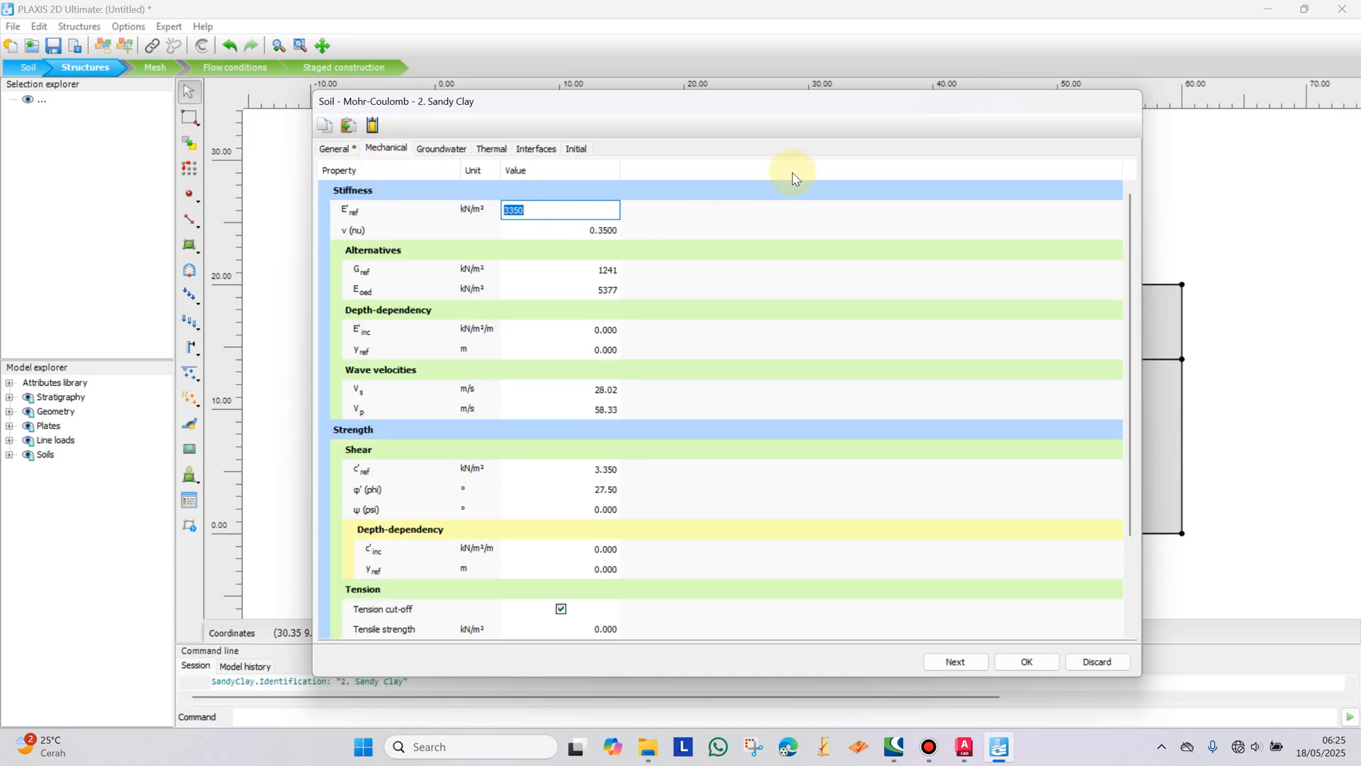
text(7370)
click(598, 470)
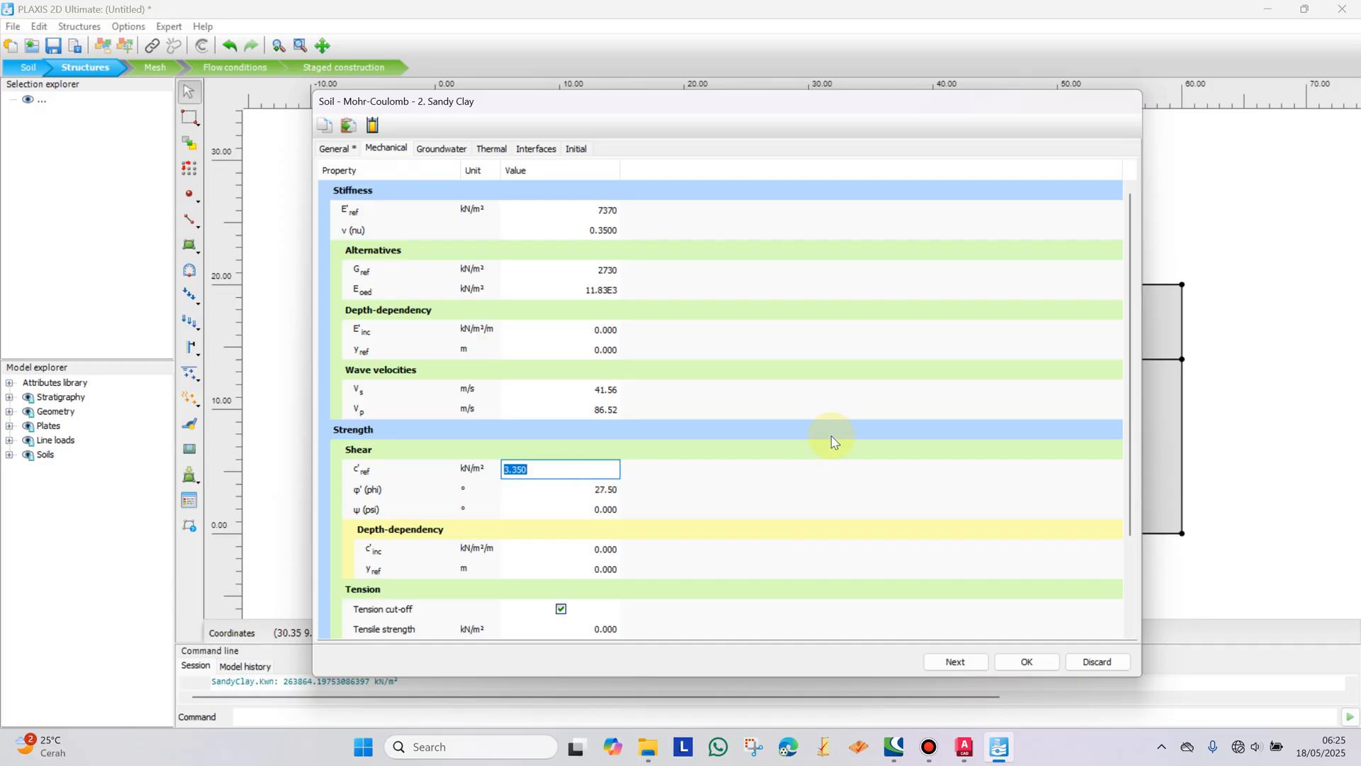
text(7.37)
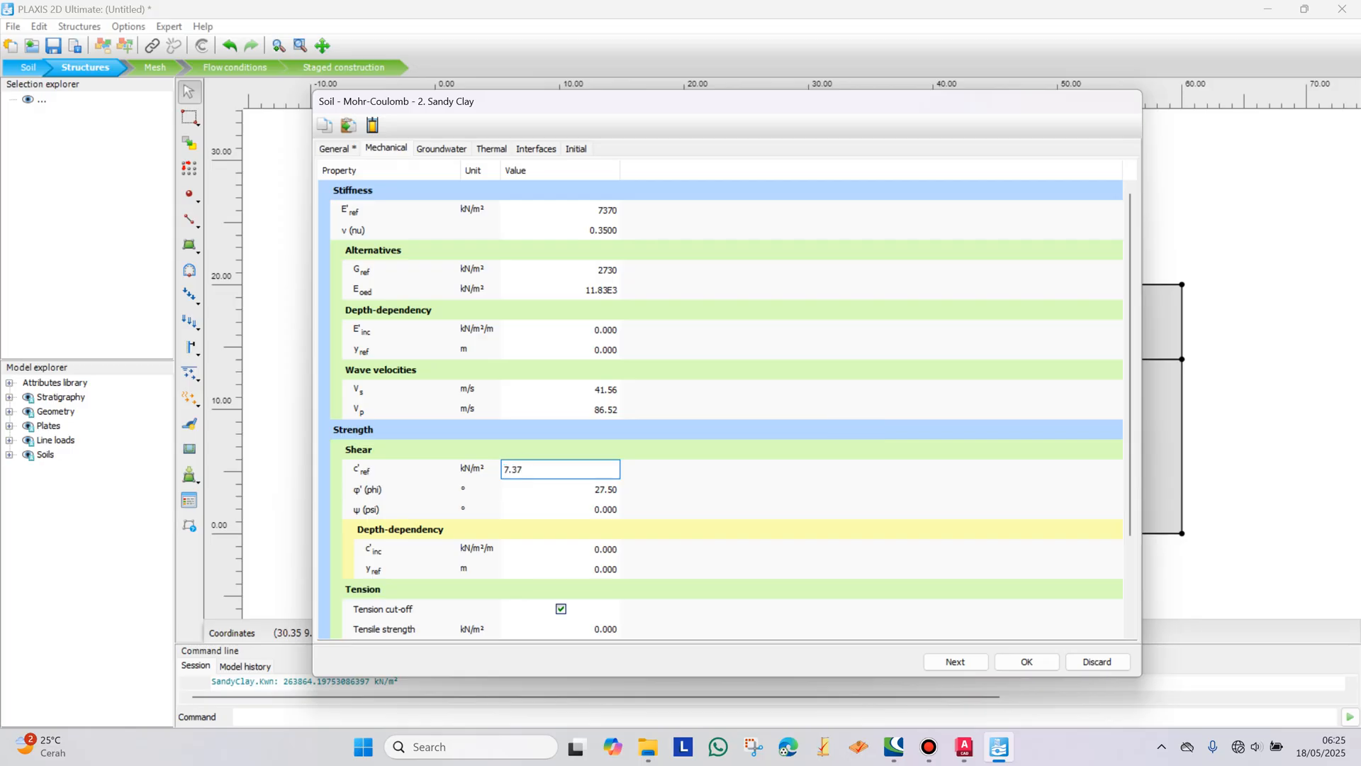
click(603, 487)
text(32.5)
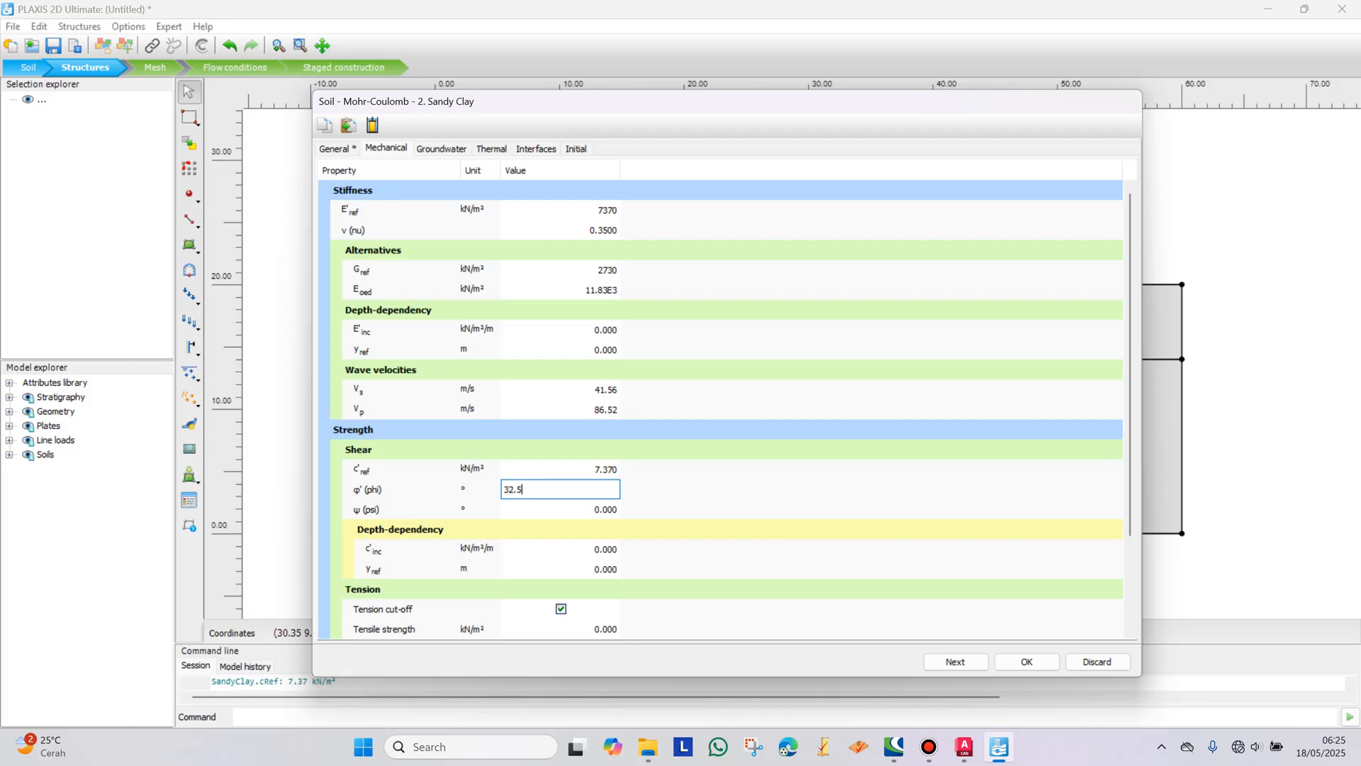
click(685, 452)
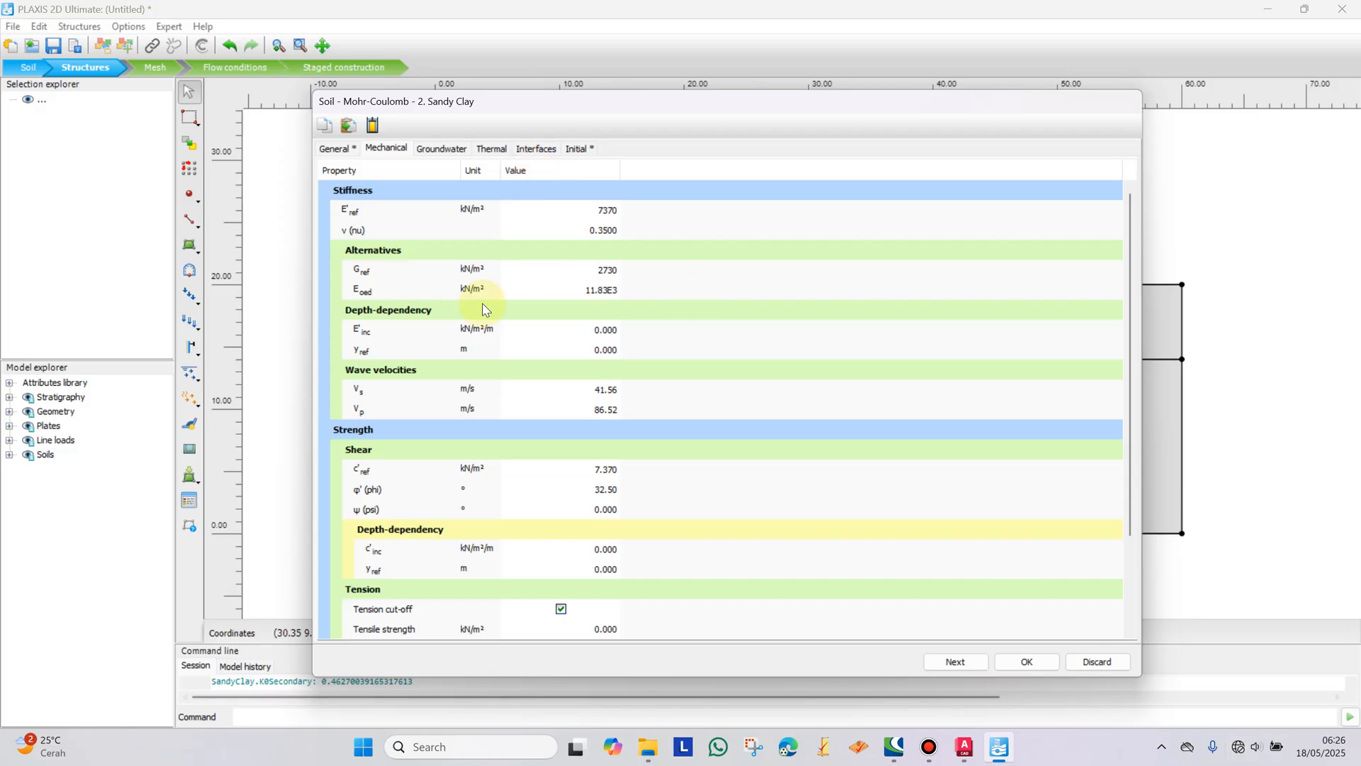
Step: Check the sandy clay's groundwater, thermal and interface settings and save the material
click(434, 152)
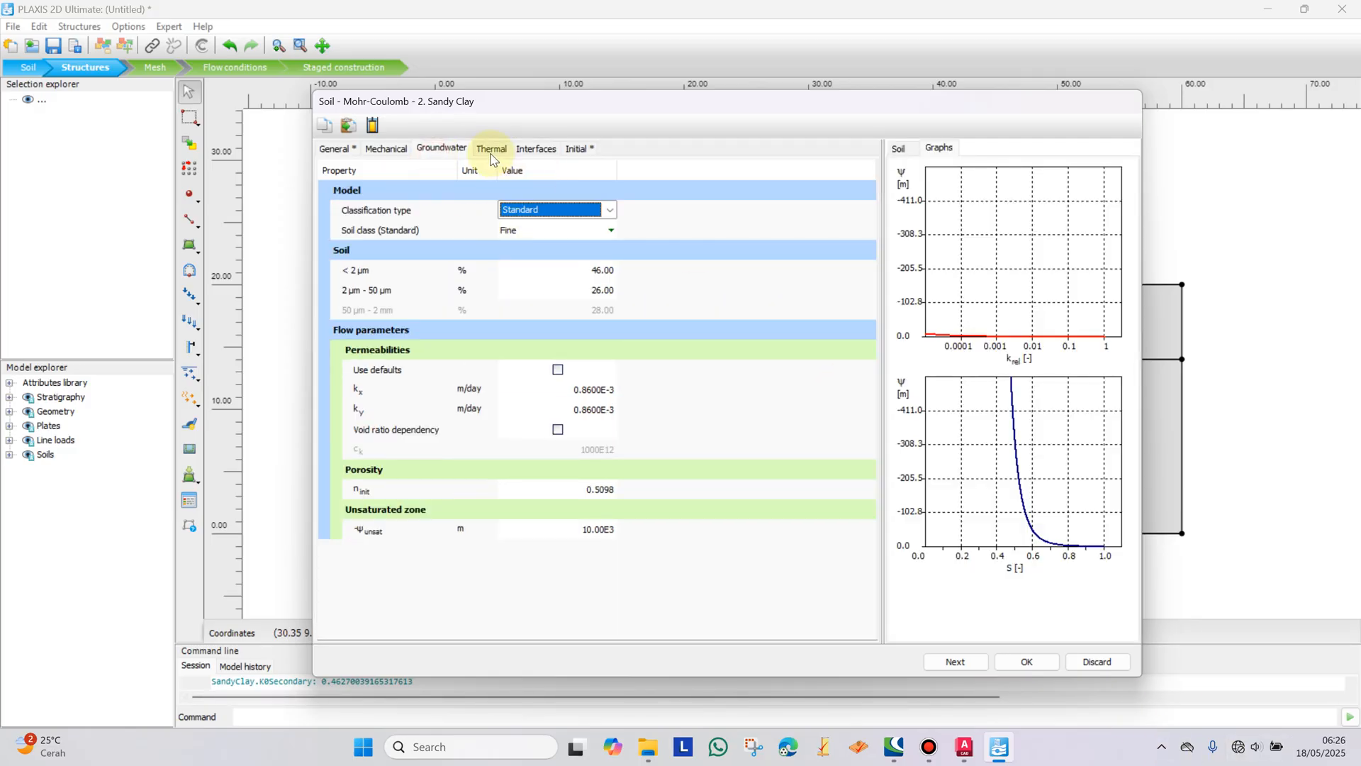
click(492, 150)
click(536, 149)
click(441, 148)
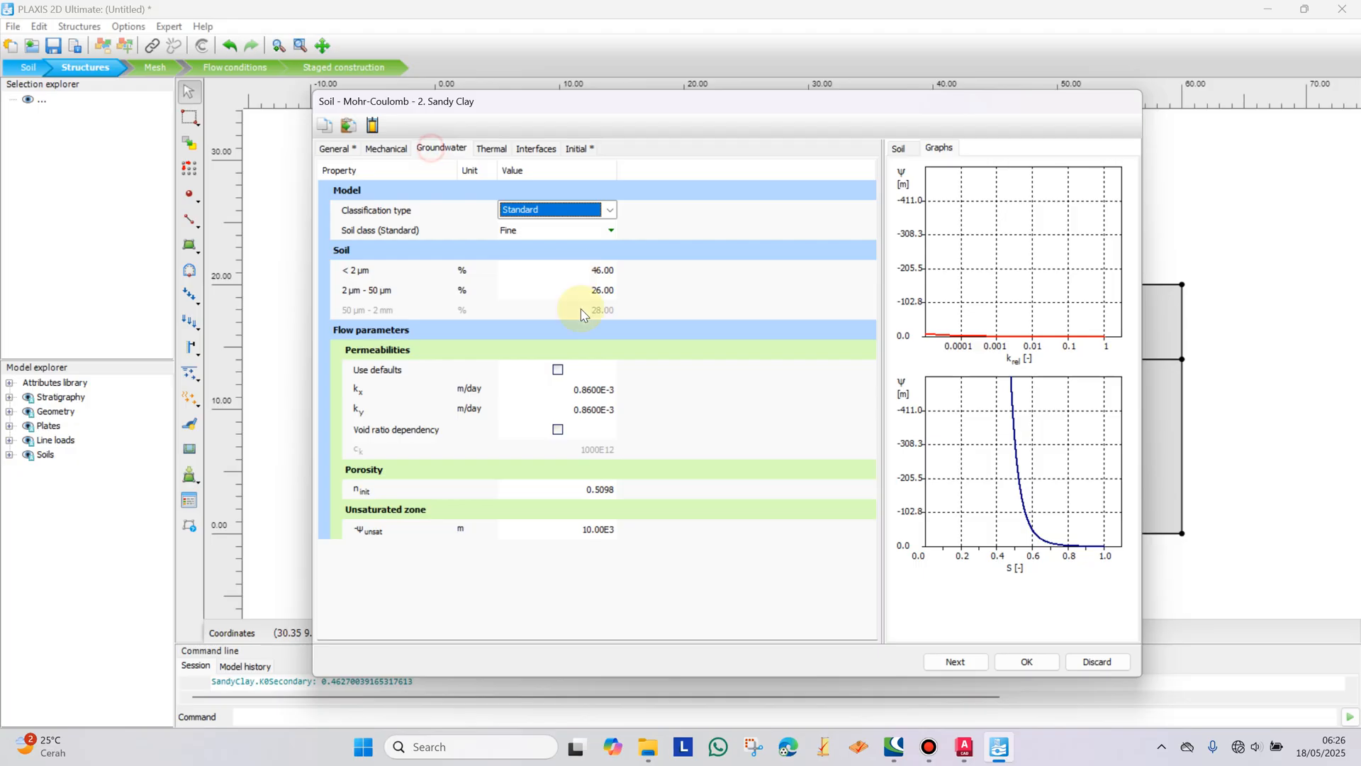
click(1026, 663)
Step: Create a new soil material set named "3.Tanah Timbunan"
click(607, 509)
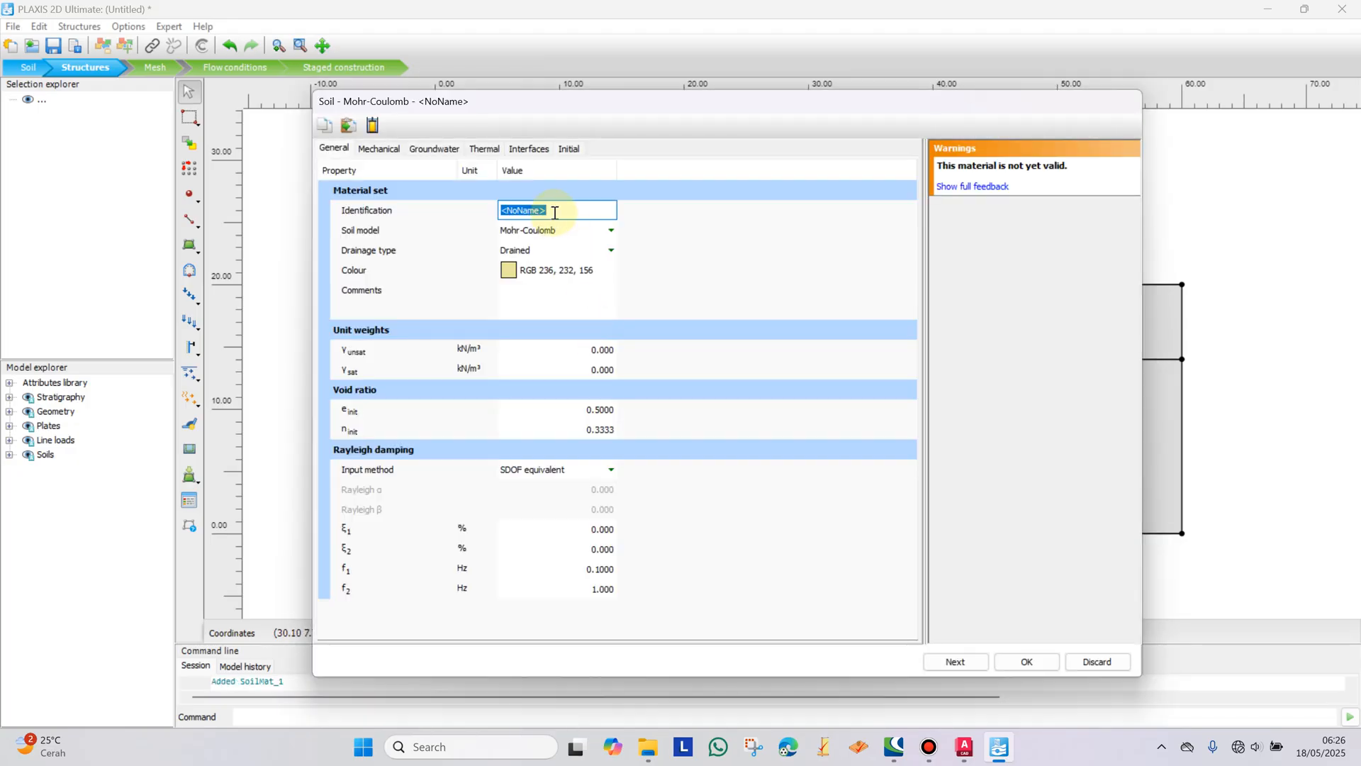
text(3. )
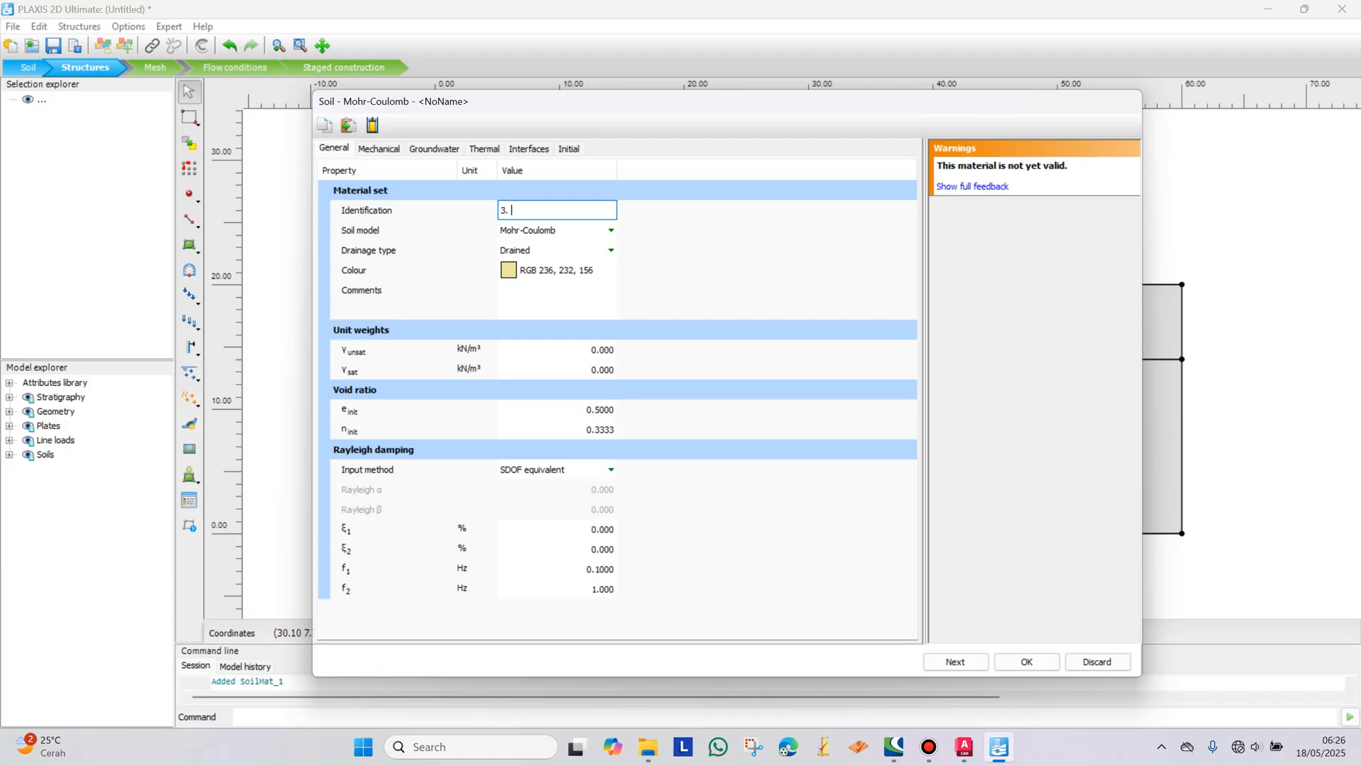
text(Tanah Timbunan)
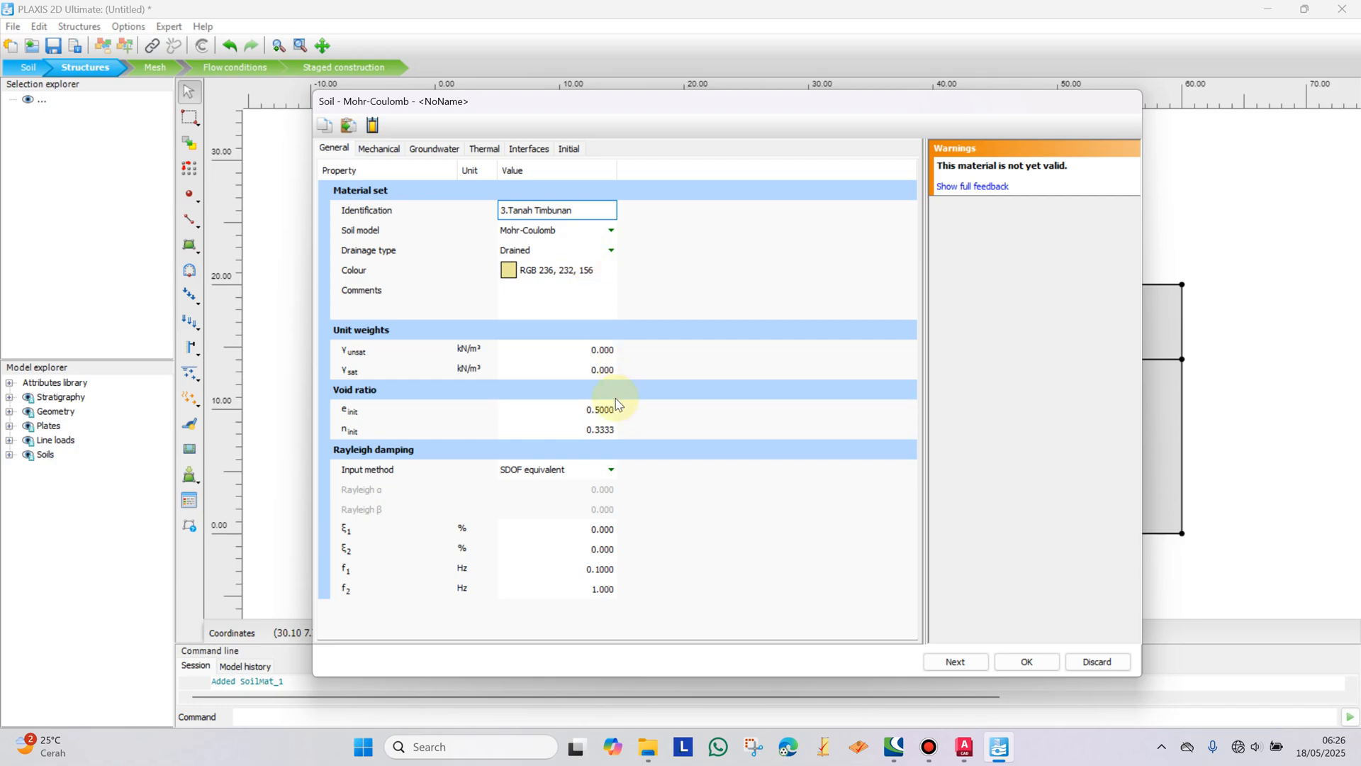
Step: Set the Tanah Timbunan fill's unsaturated unit weight to 17 kN/m³ and saturated unit weight to 18 kN/m³
click(600, 352)
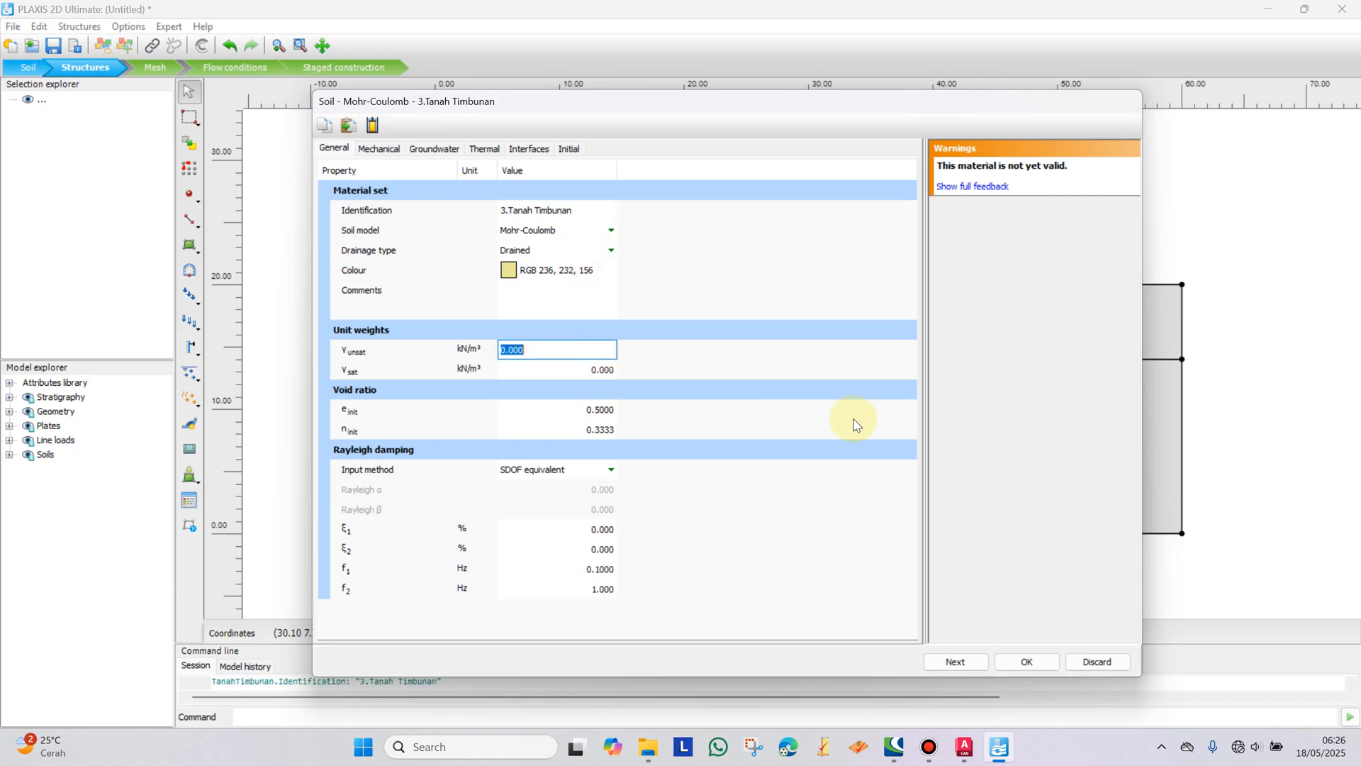
text(17)
key(Tab)
text(18)
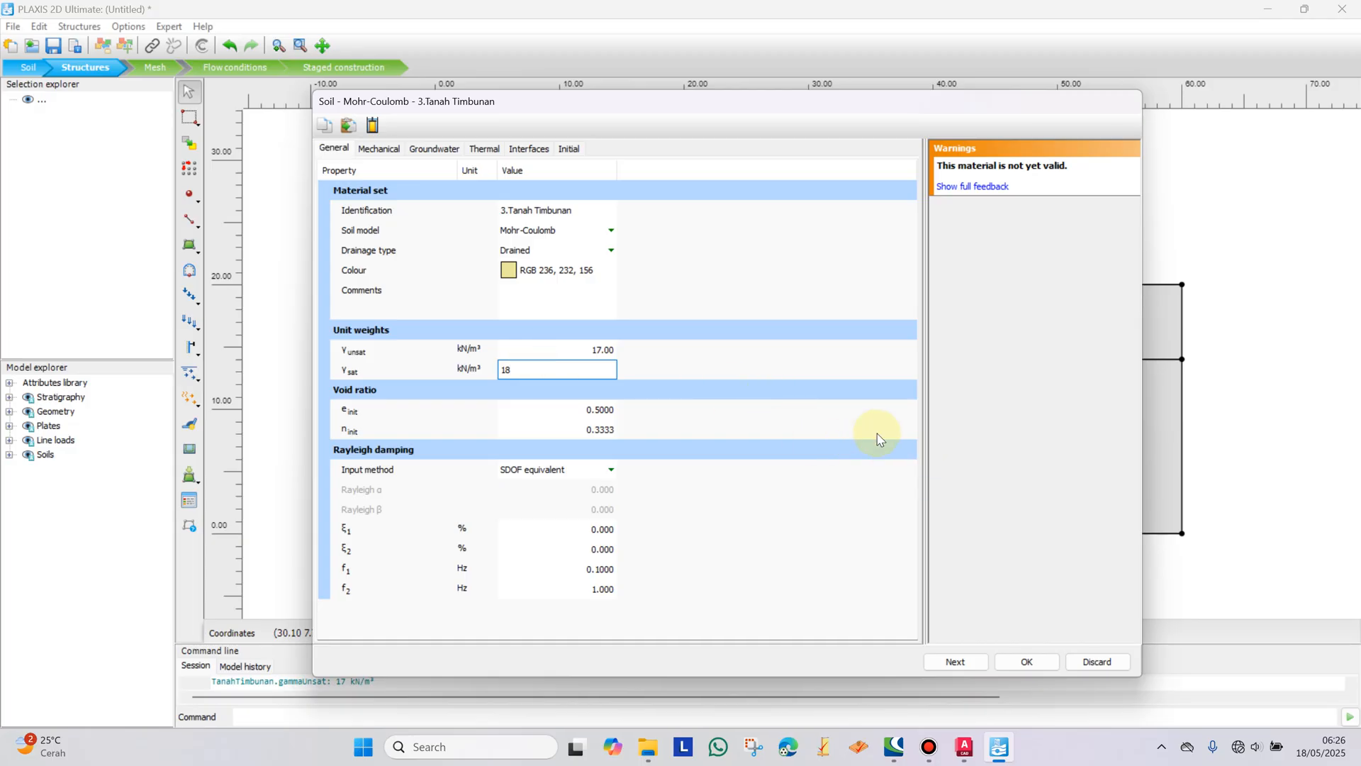
Step: Set the Tanah Timbunan fill's stiffness E'ref to 11200 kN/m² and Poisson's ratio ν to 0.3
click(381, 149)
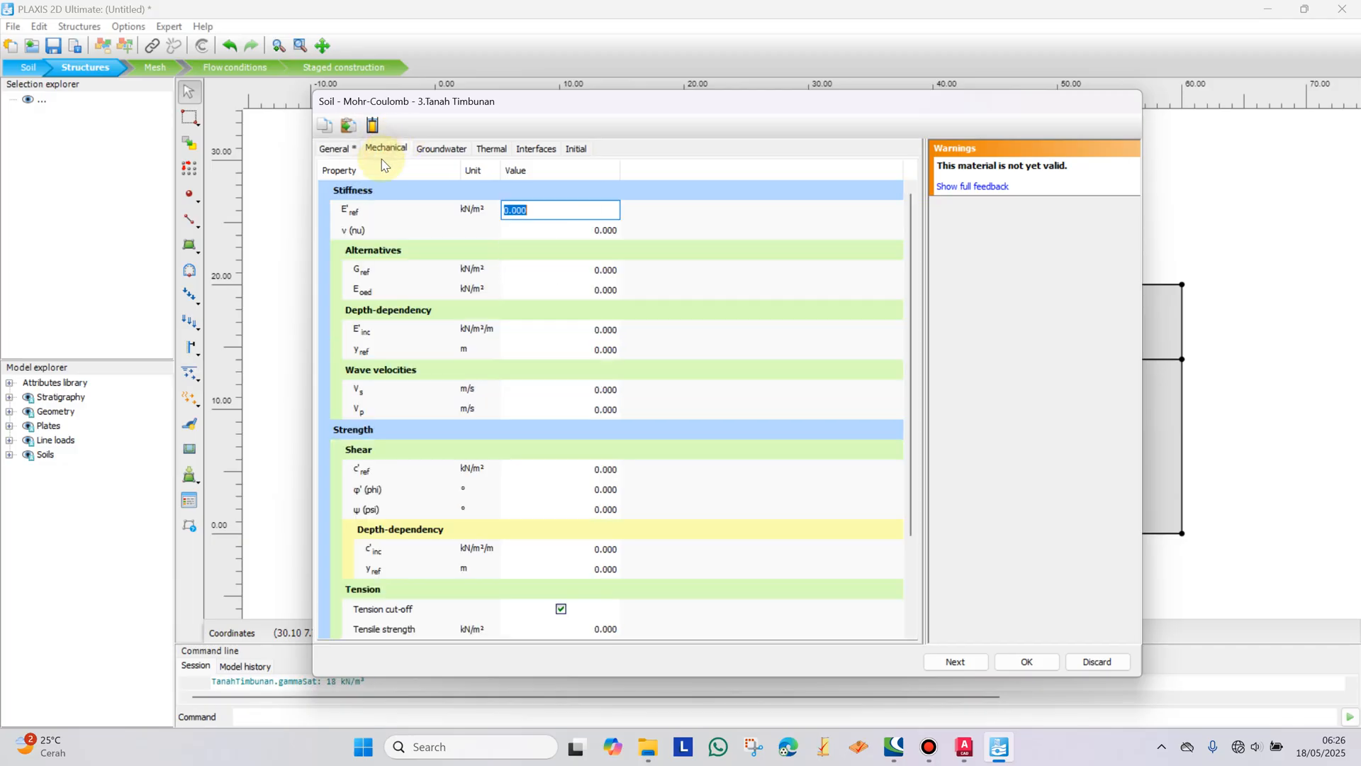
text(11200)
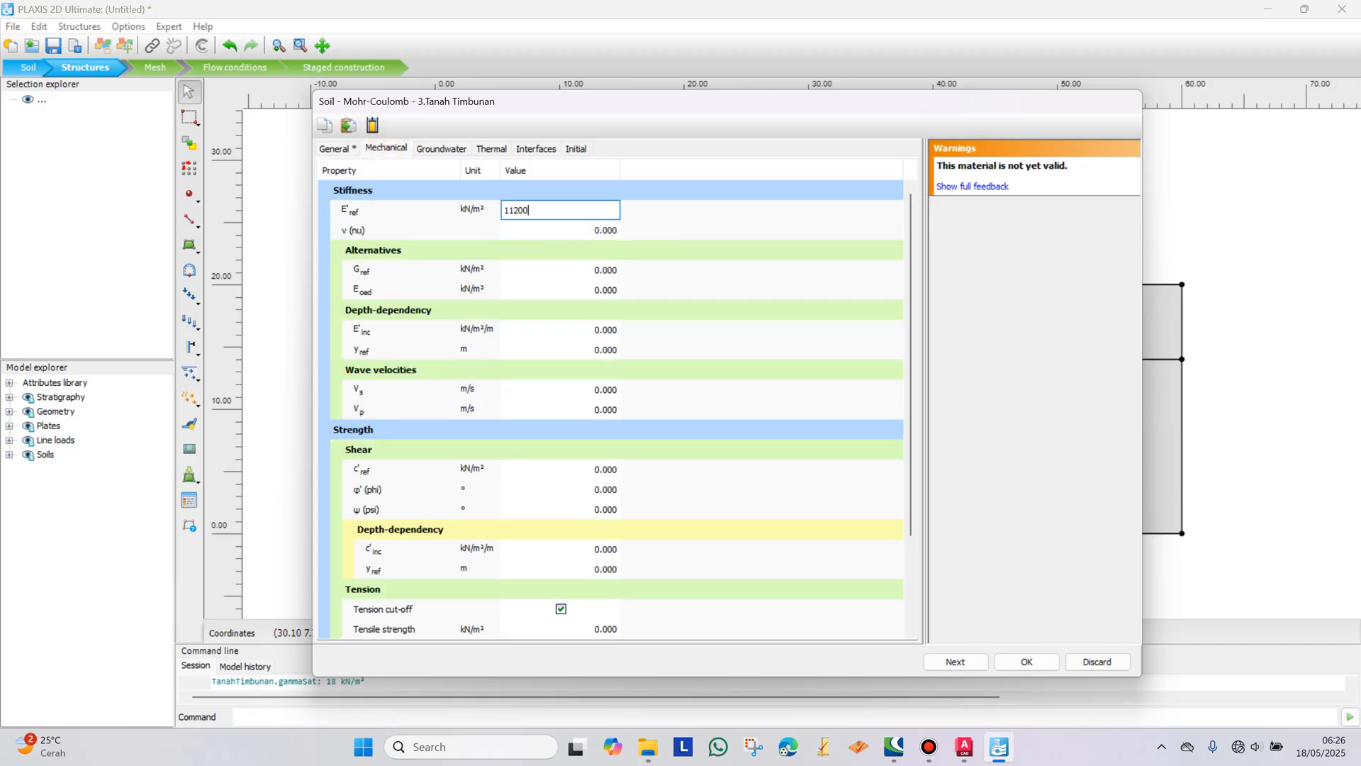
click(601, 228)
text(0.3)
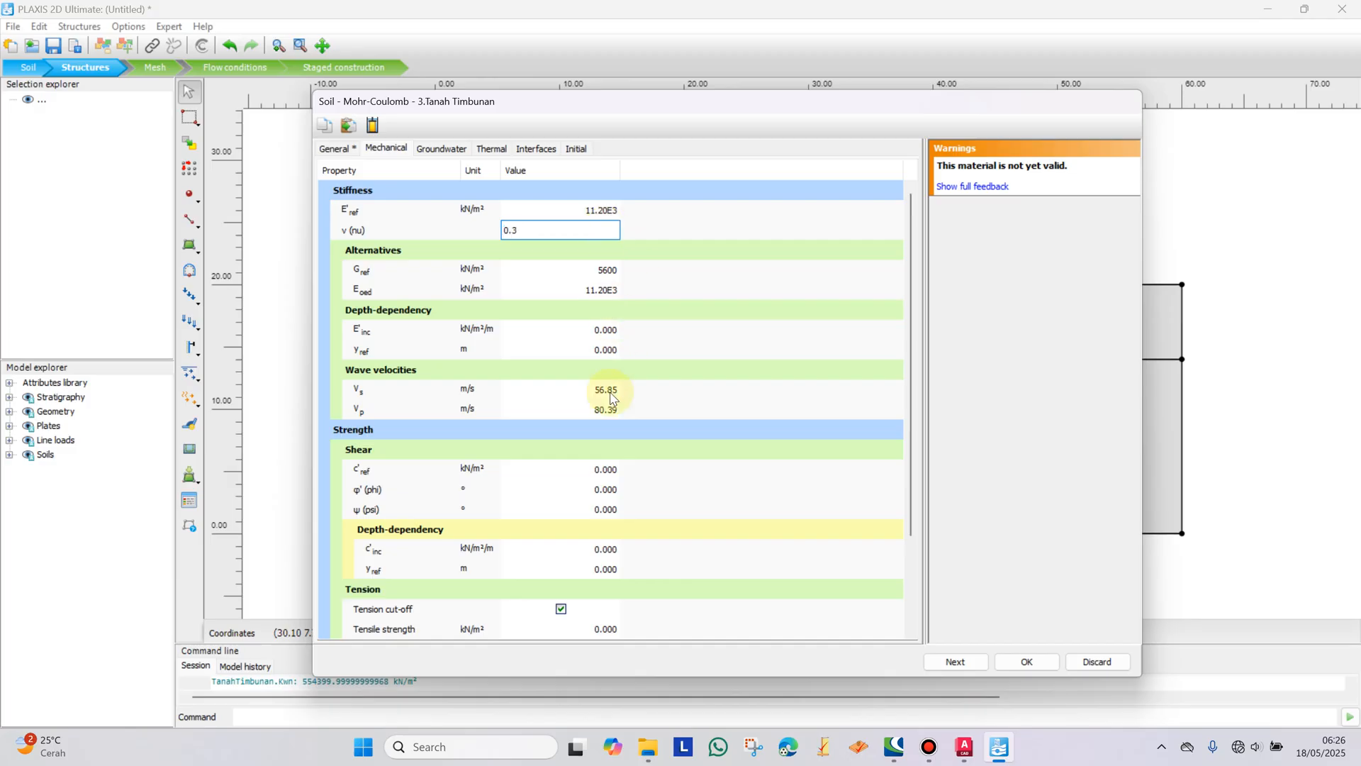
Step: Set the Tanah Timbunan fill's cohesion c'ref to 1 kN/m² and friction angle φ' to 35°
click(606, 467)
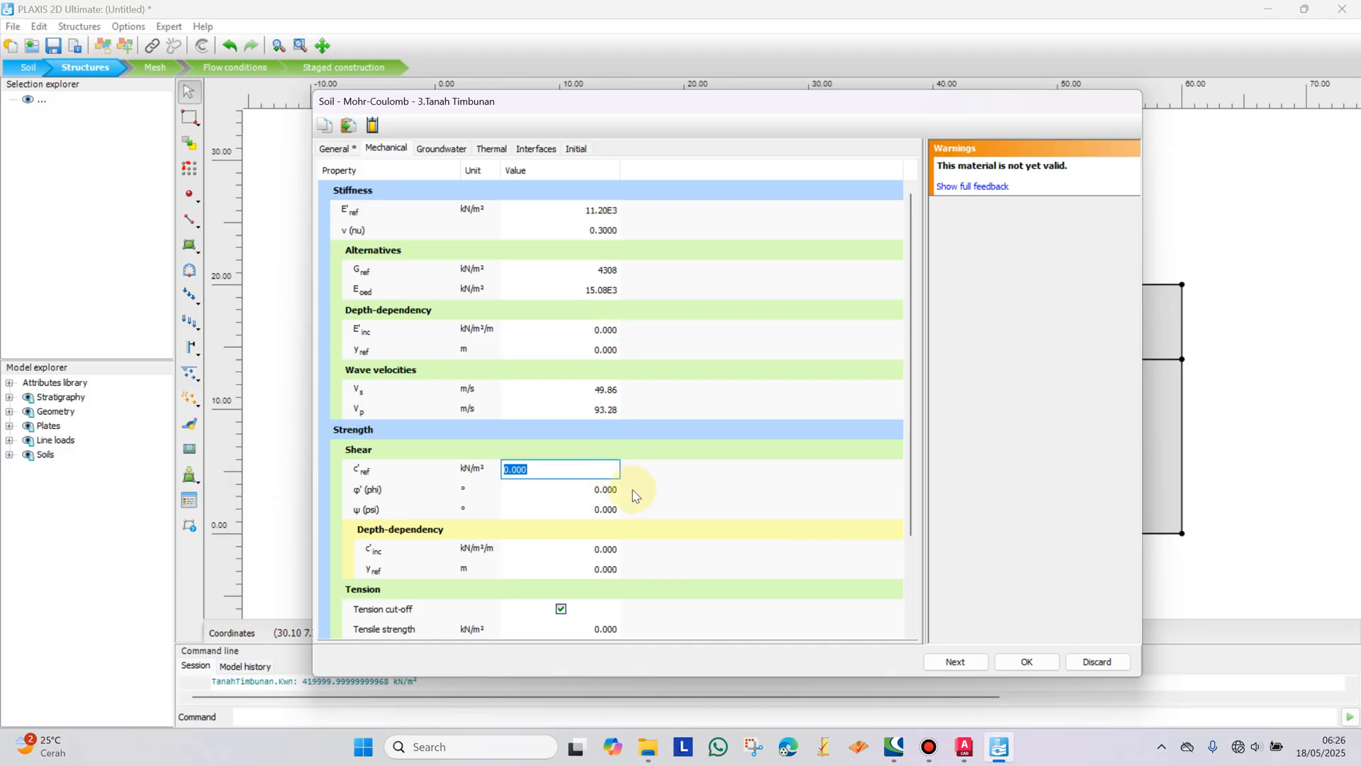
text(1)
click(606, 489)
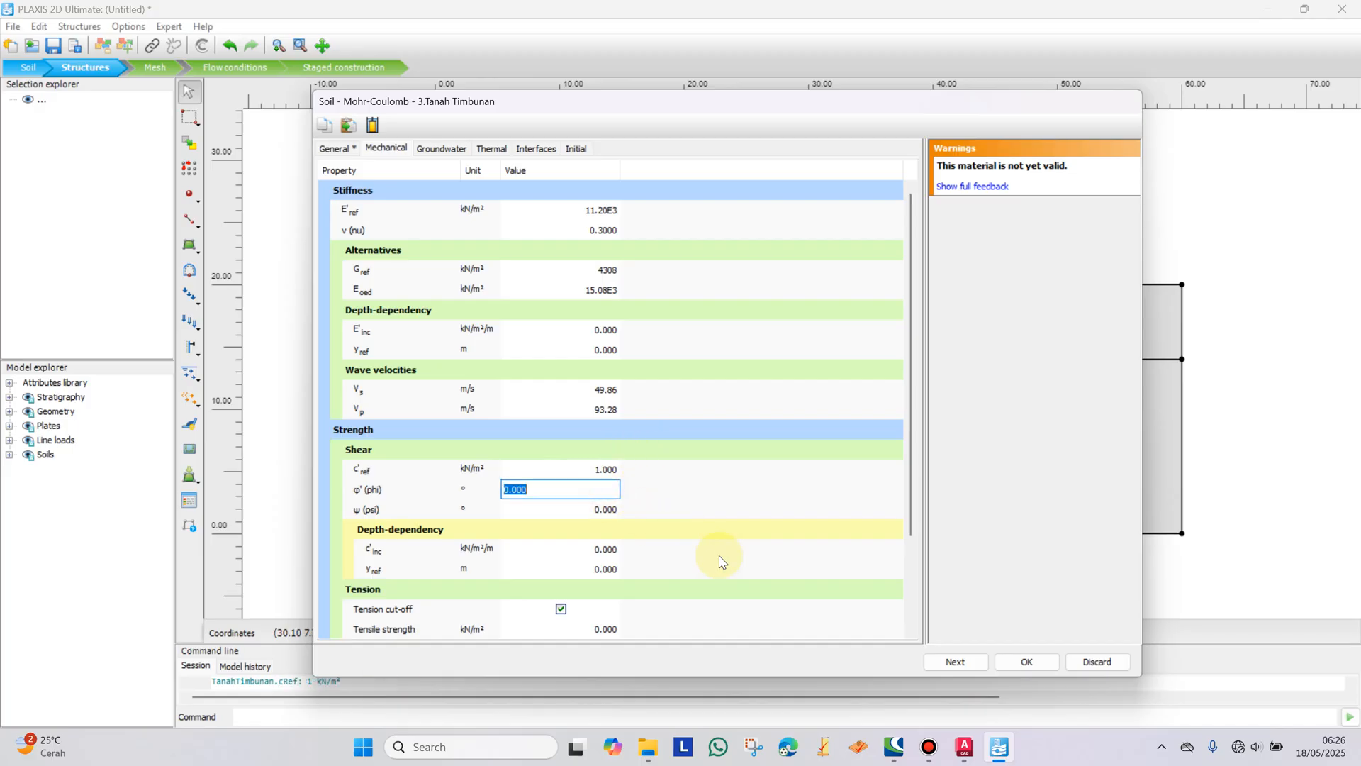
text(35)
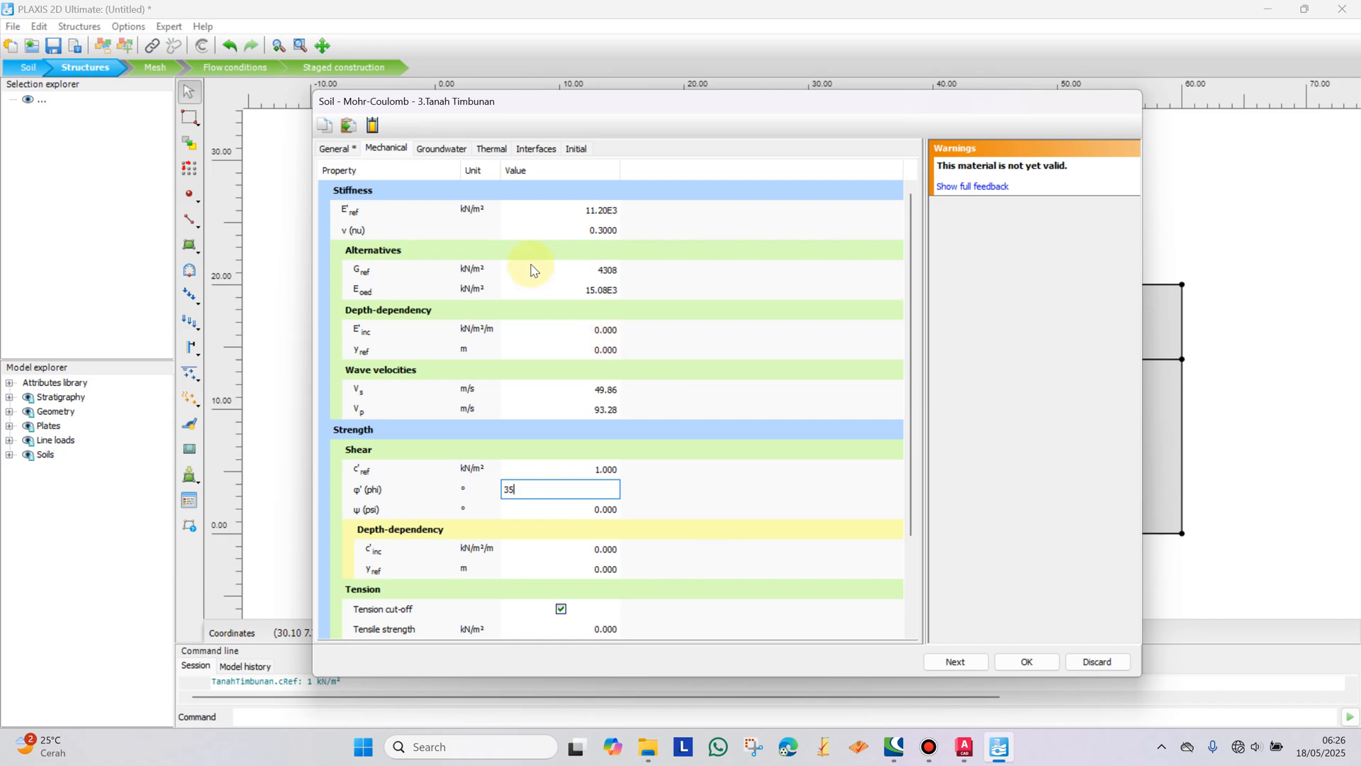
Step: Set the Tanah Timbunan fill's permeabilities kx and ky to 0.86 m/day, then save the material and close the material sets
click(445, 153)
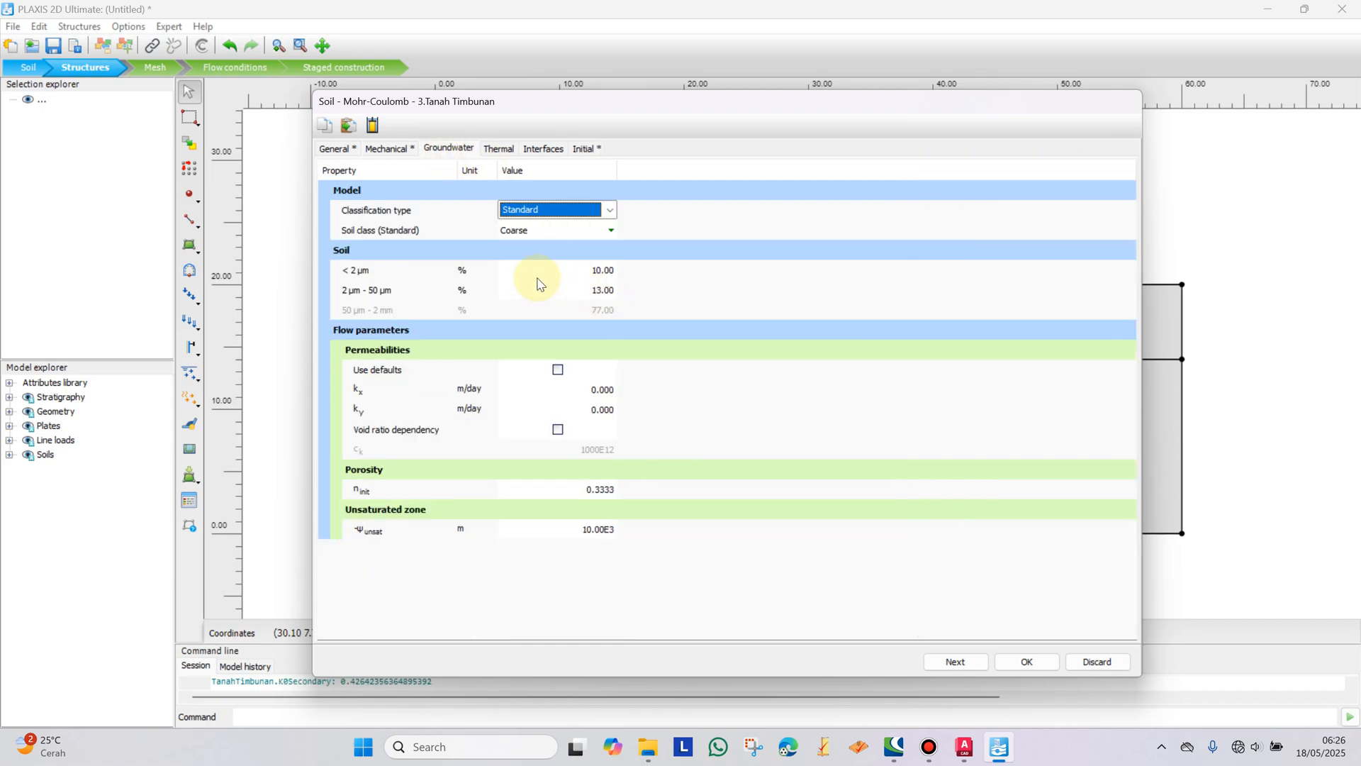
click(595, 389)
text(0.86)
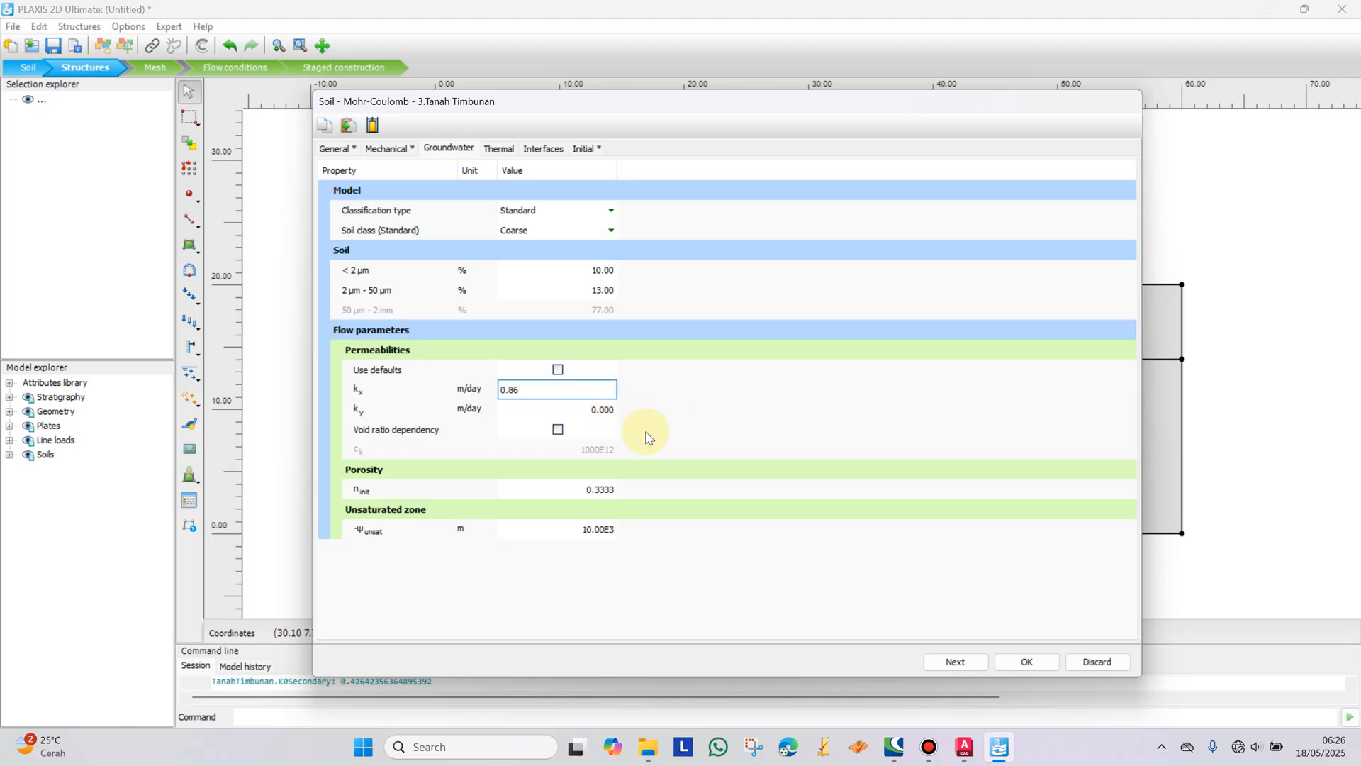
key(Tab)
text(0.86)
key(Return)
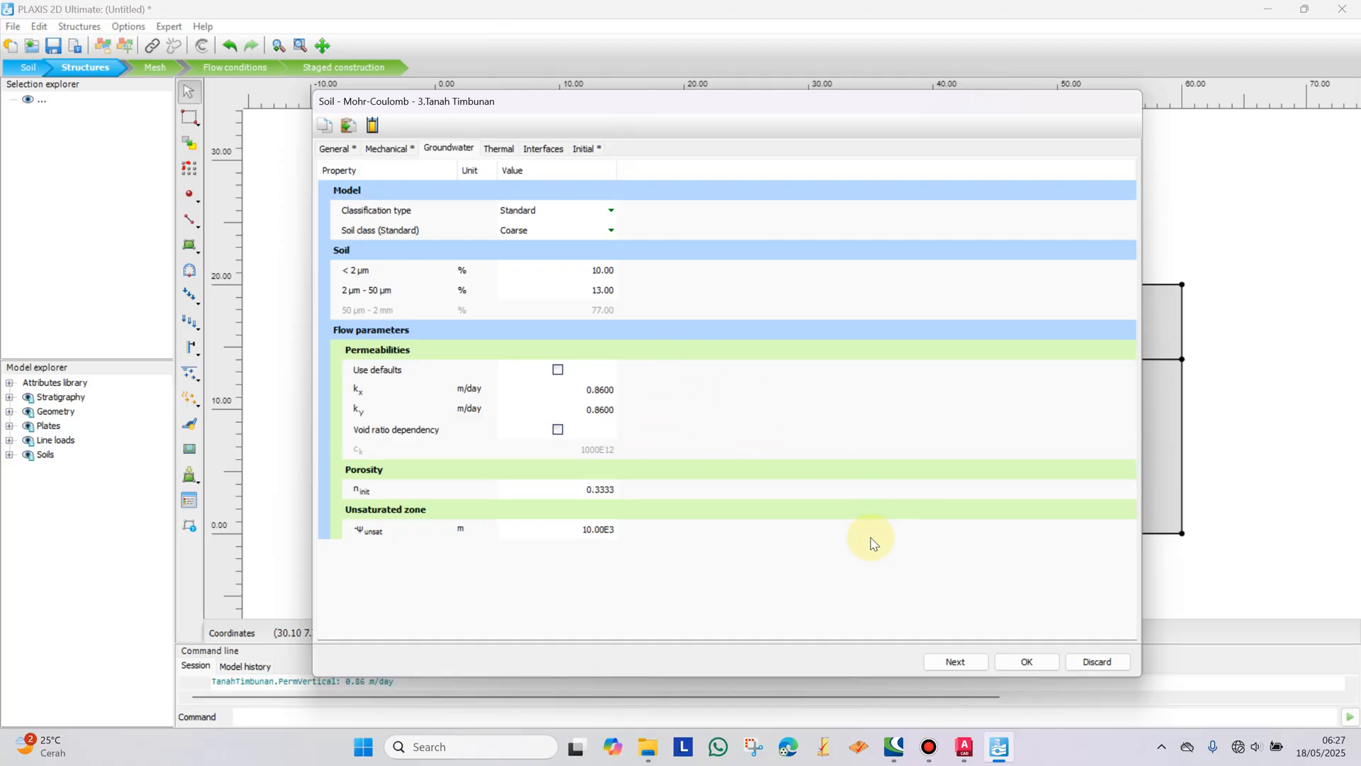
click(1031, 664)
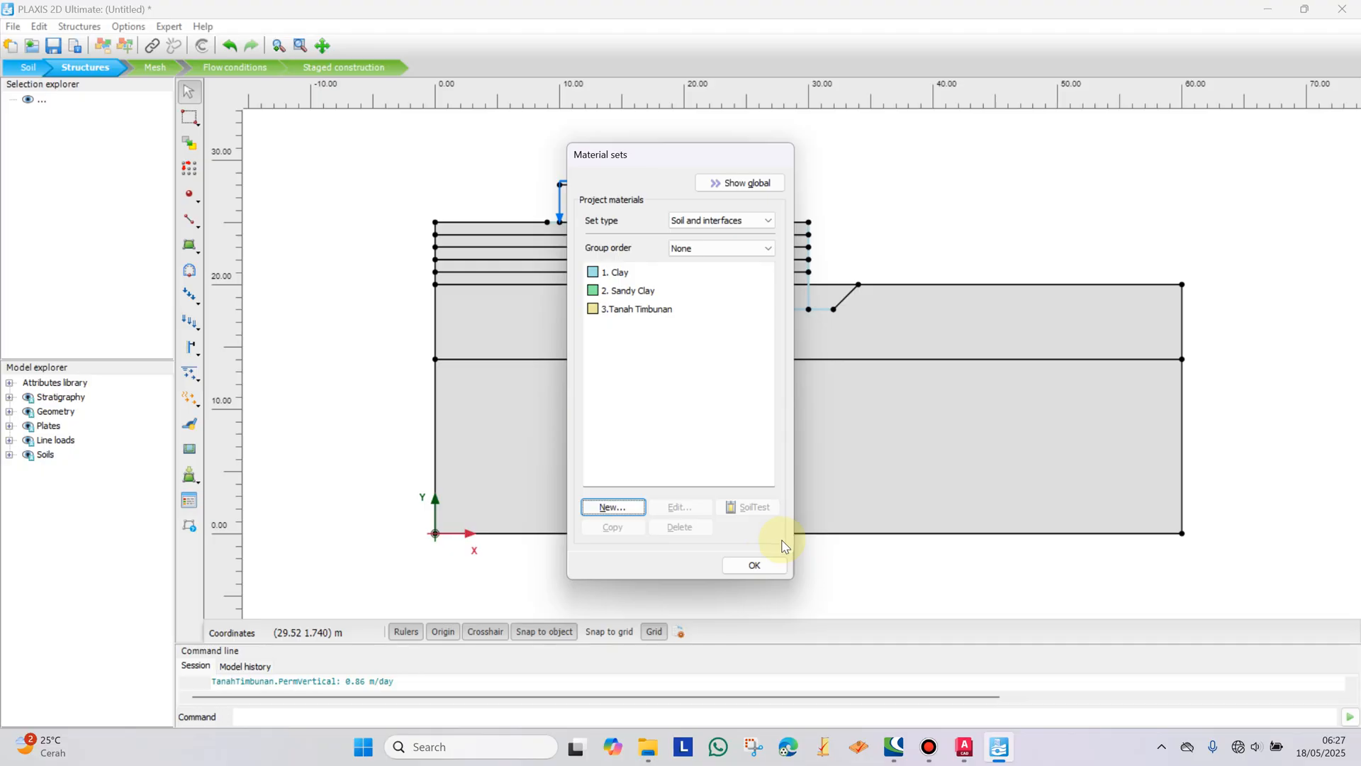
click(765, 564)
Step: Assign the 1. Clay material to the upper foundation layer and 2. Sandy Clay to the lower one
scroll(925, 304, down, 1)
scroll(921, 289, up, 2)
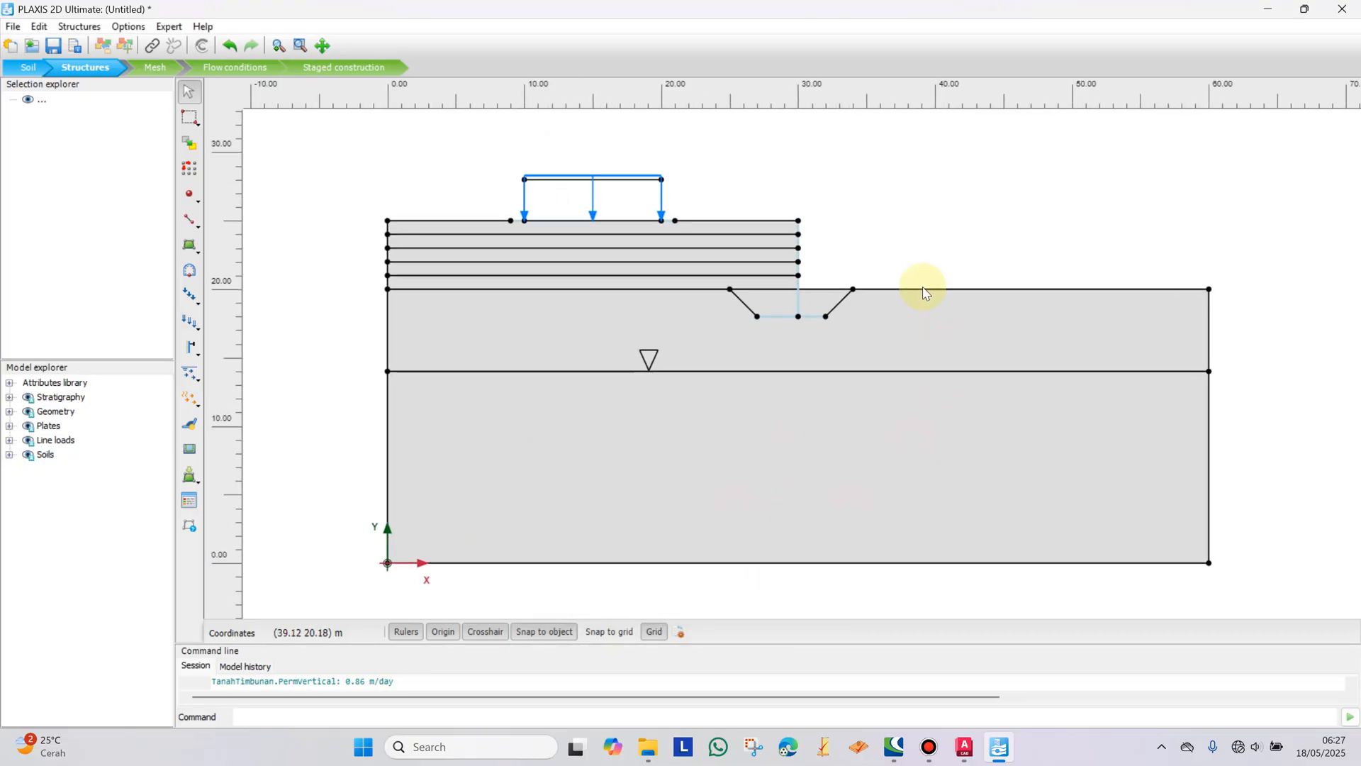
scroll(877, 275, down, 1)
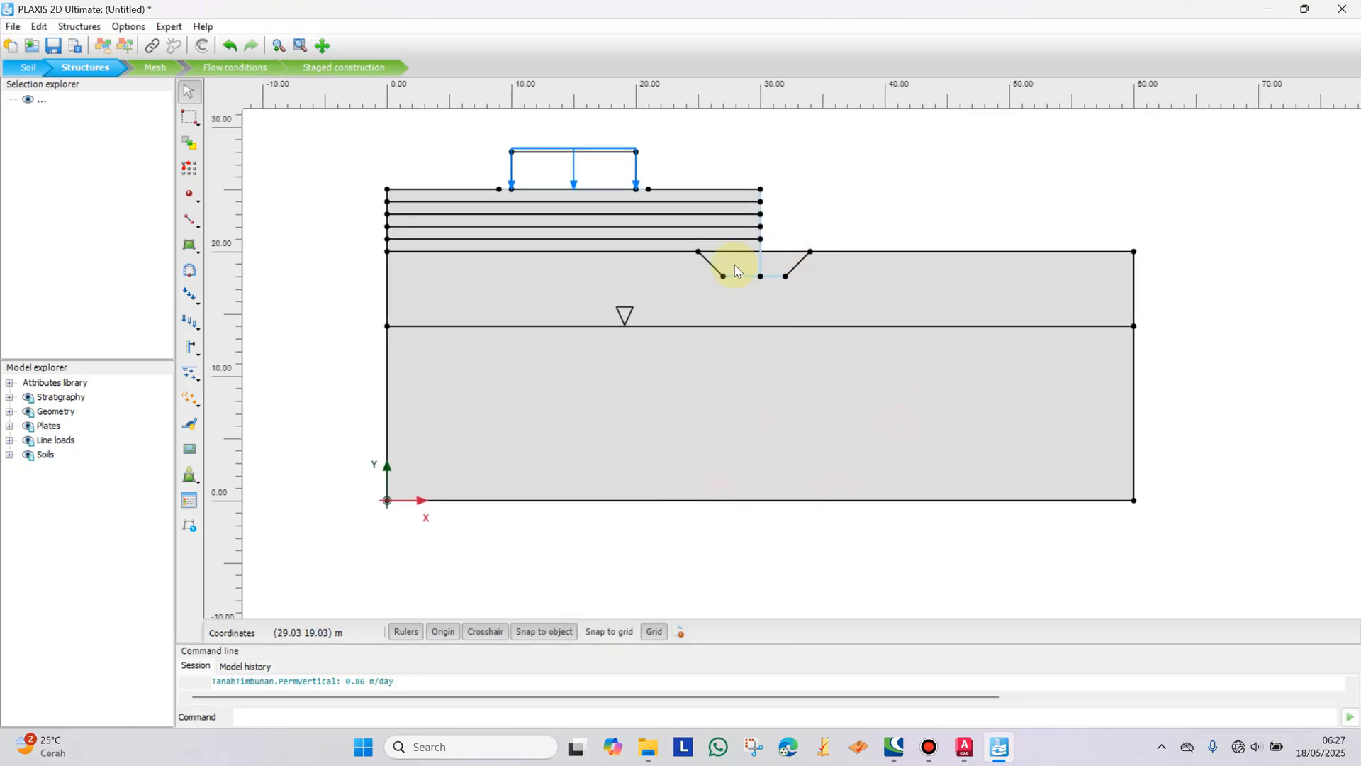
scroll(740, 291, up, 1)
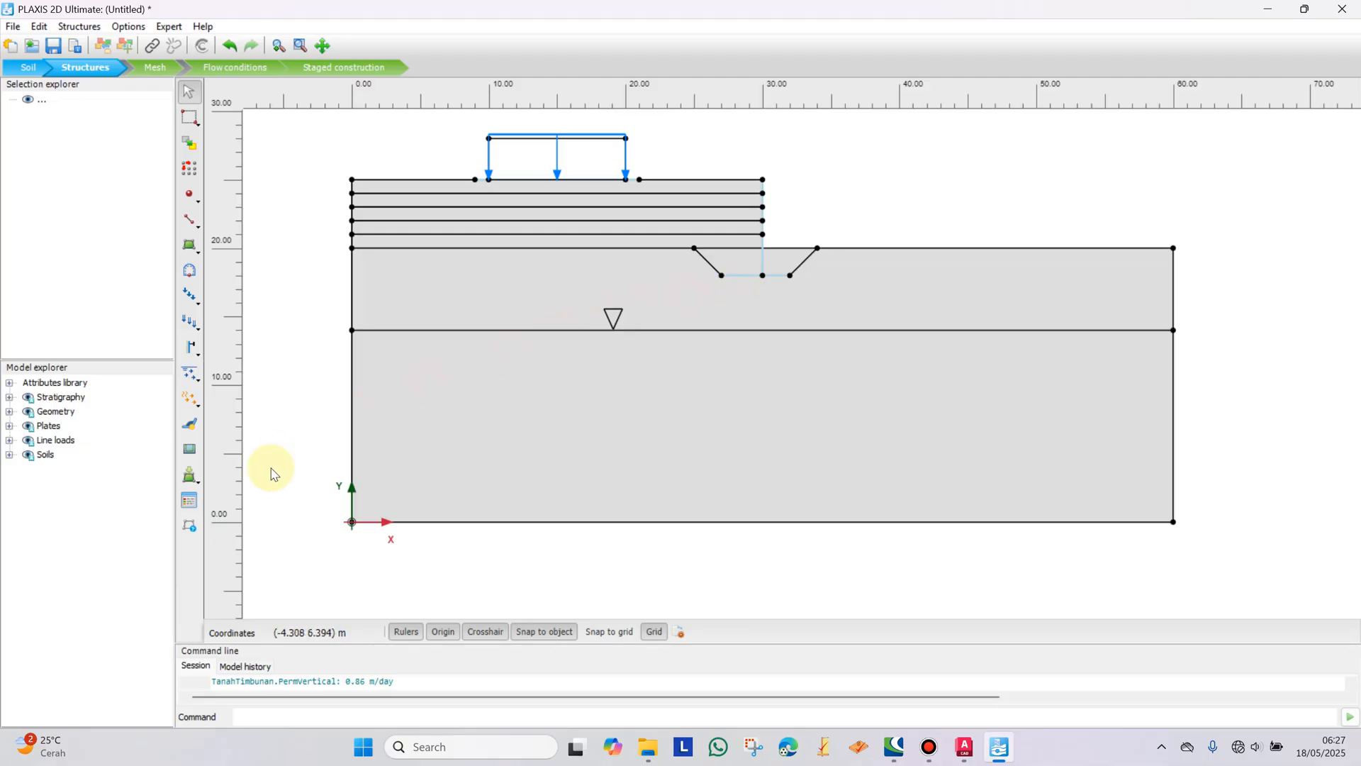
click(189, 474)
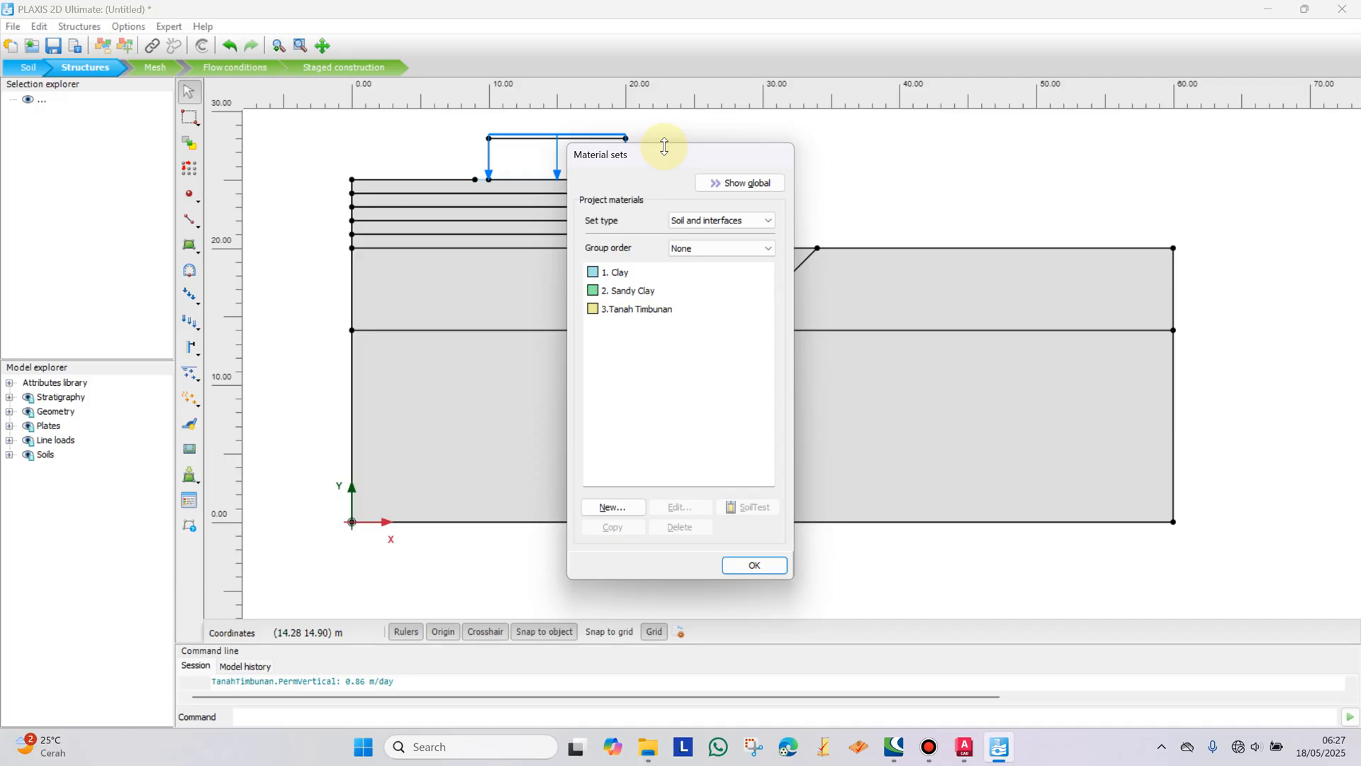
drag(678, 158, 1074, 169)
click(1018, 284)
drag(1018, 284, 818, 300)
scroll(936, 282, up, 1)
drag(1011, 284, 753, 267)
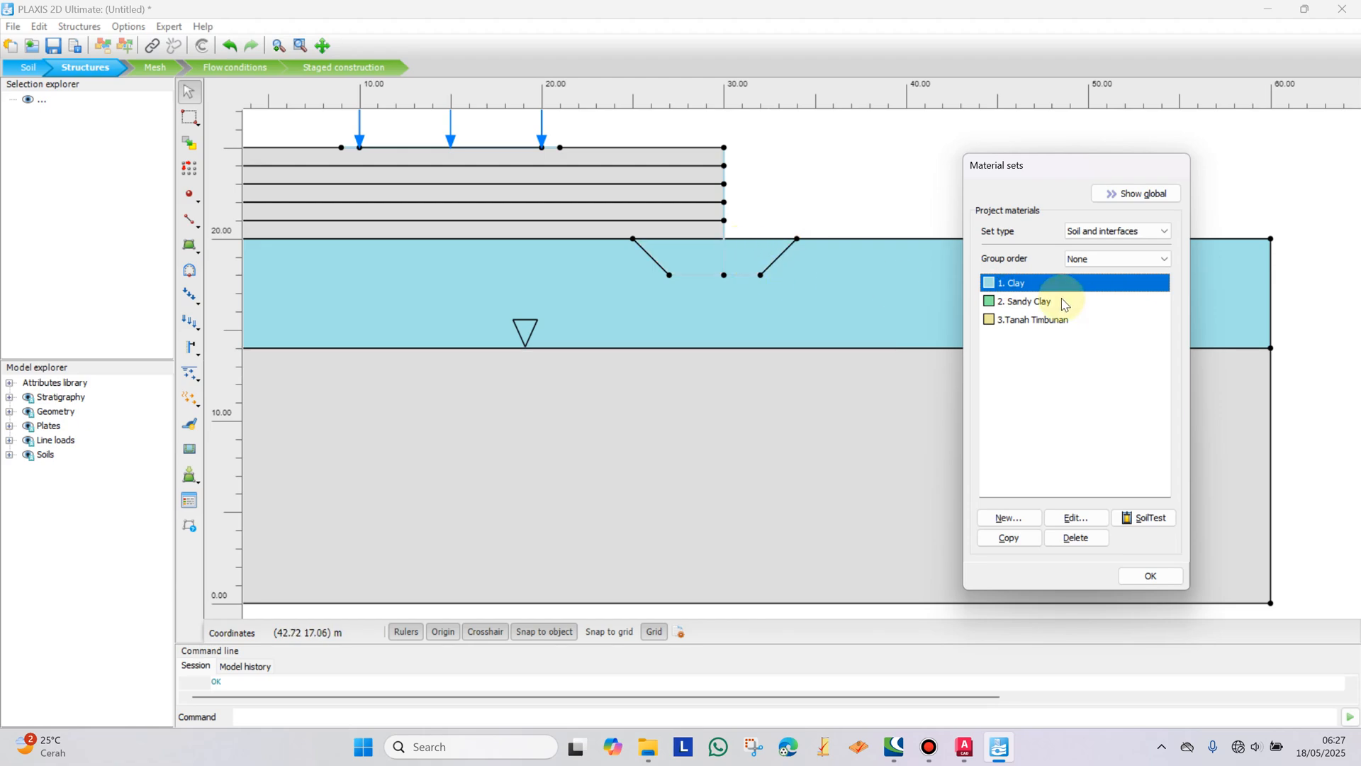
drag(1035, 302, 814, 428)
scroll(814, 428, up, 2)
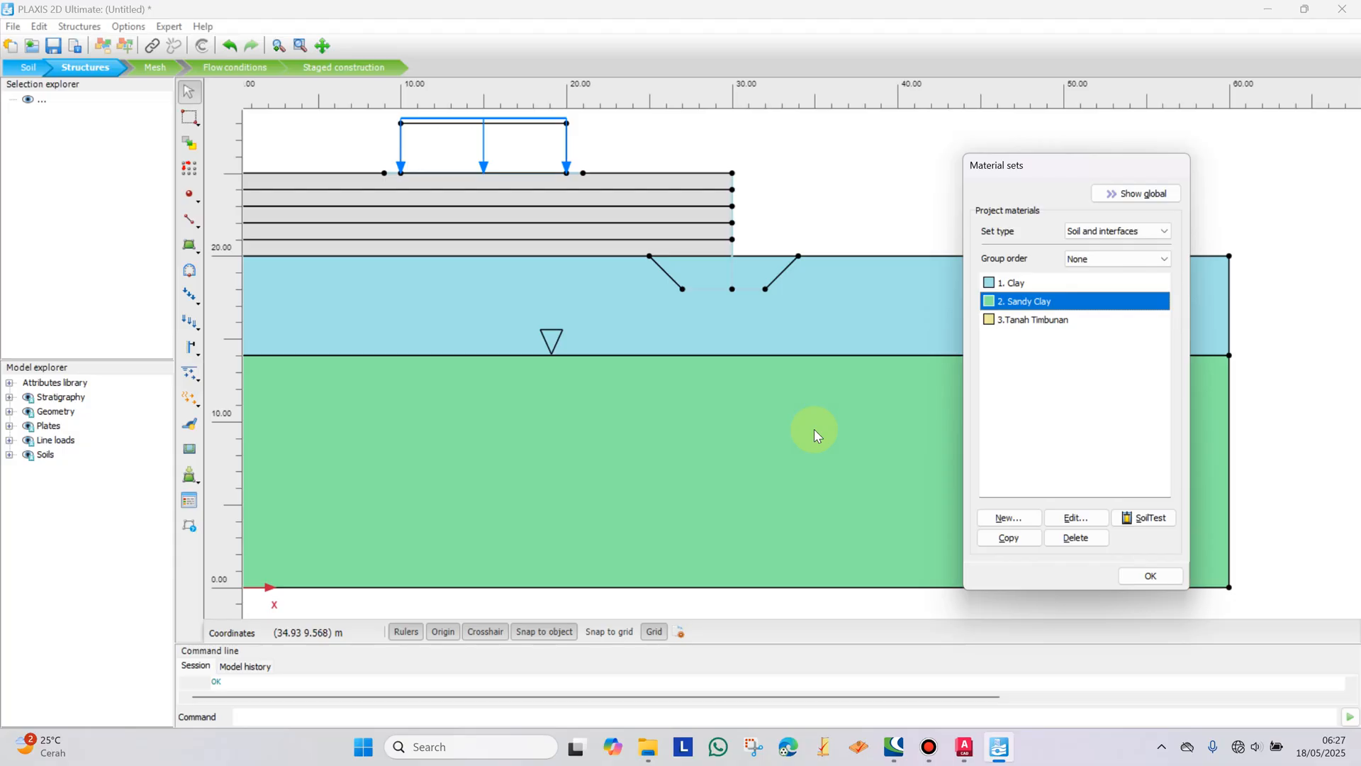
Step: Assign the 3.Tanah Timbunan material to all five embankment layers above the clay and close the material sets
drag(1024, 319, 886, 306)
drag(993, 334, 881, 334)
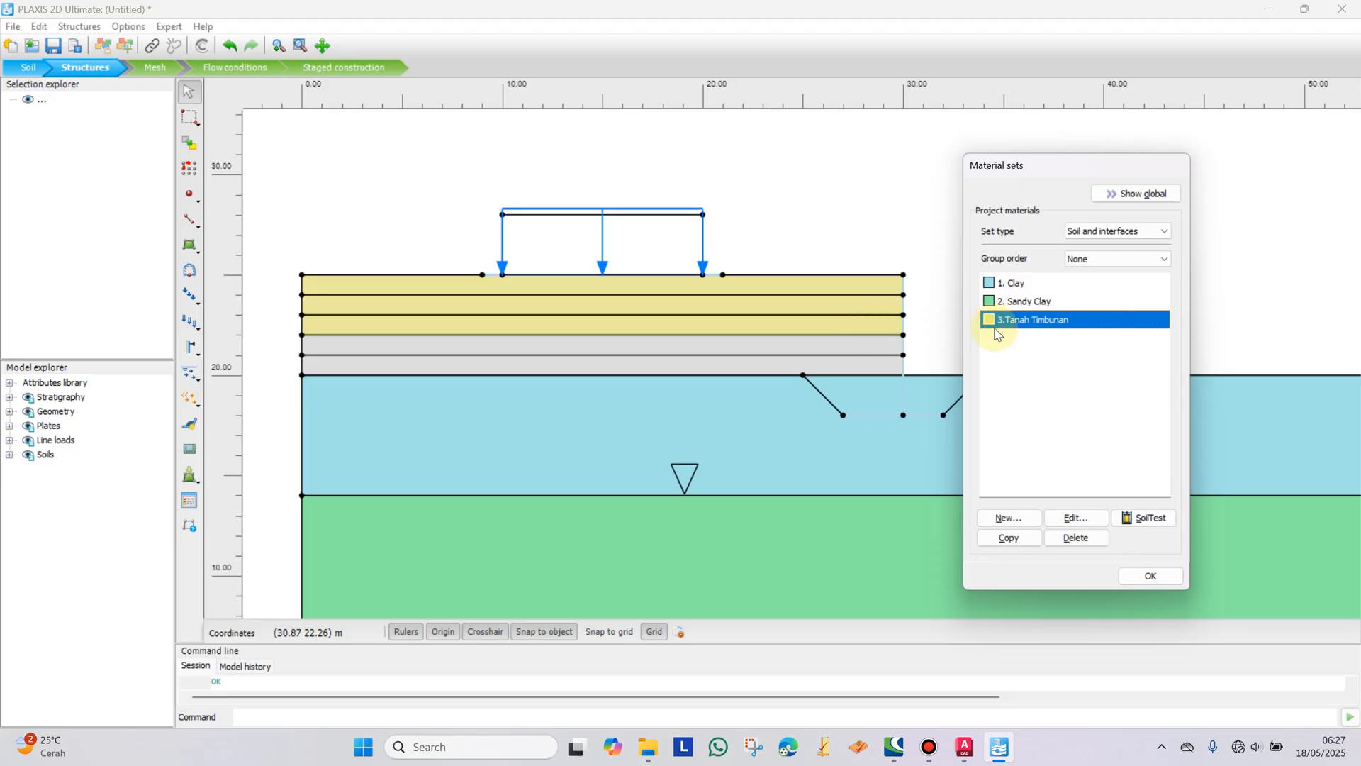
drag(1003, 325, 867, 367)
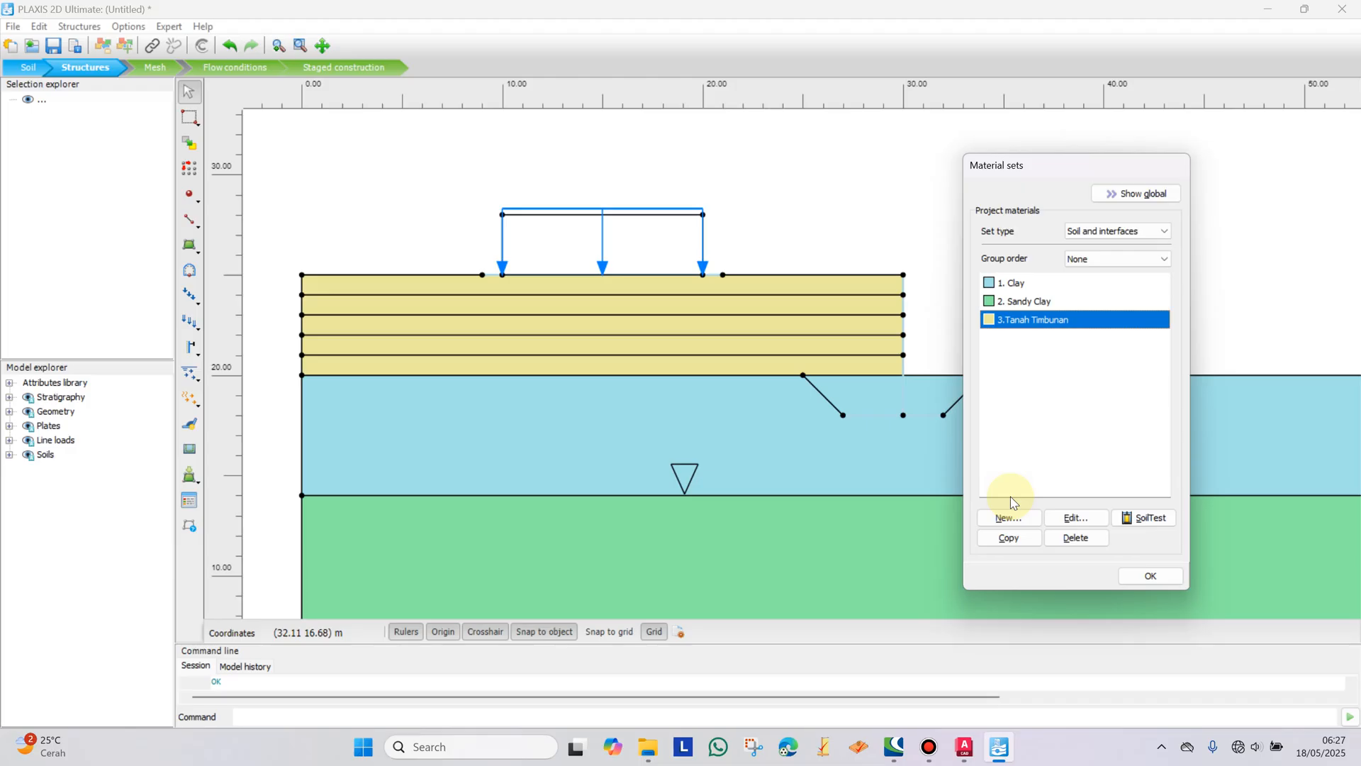
click(1150, 577)
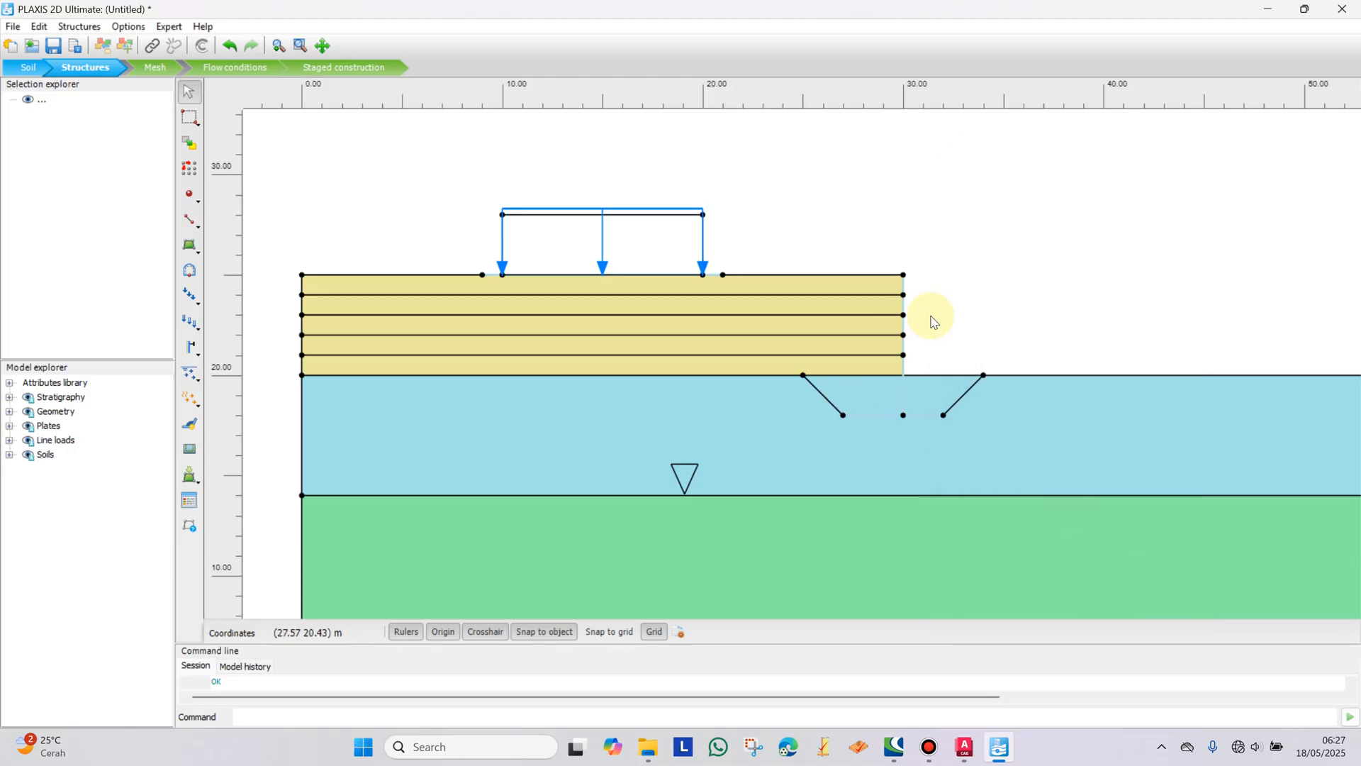
Step: Delete the leftover horizontal line and its two end points at the top of the line load
scroll(929, 231, down, 1)
scroll(699, 222, up, 4)
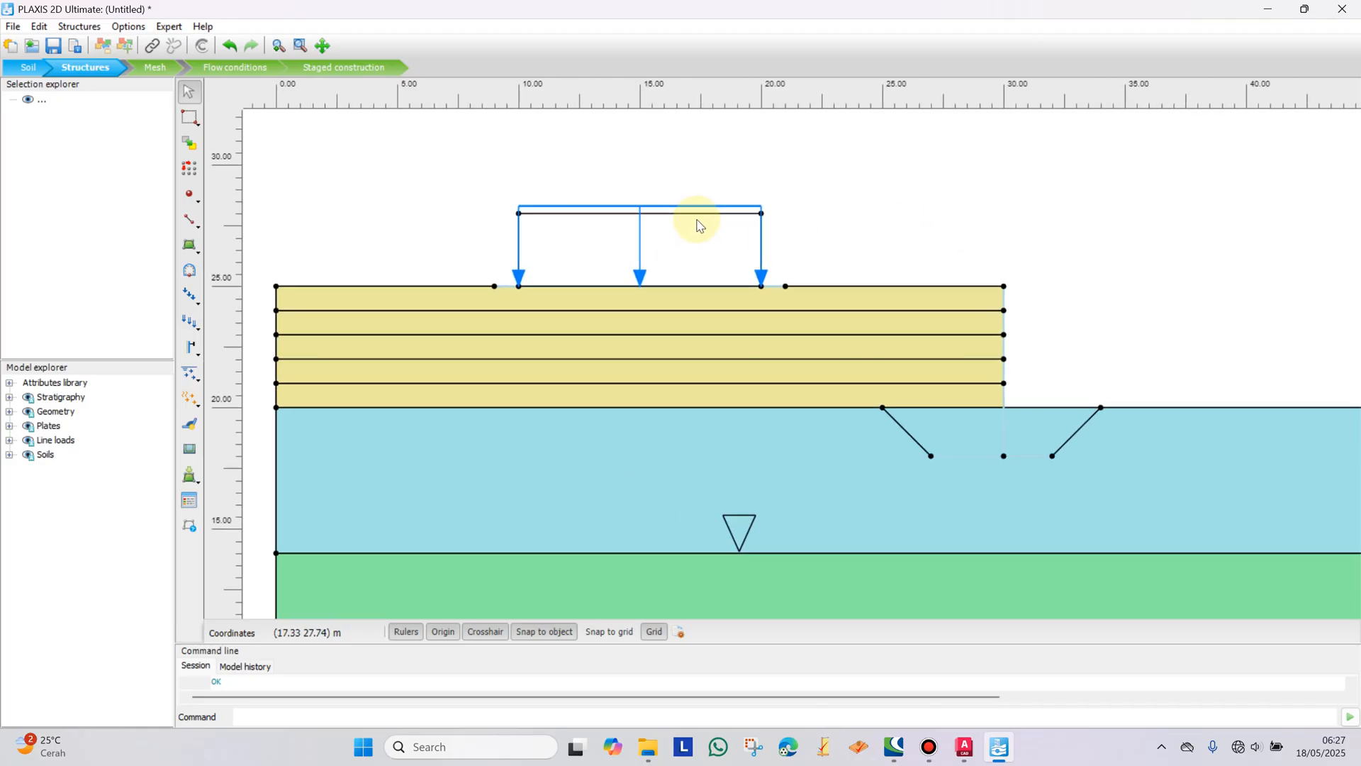
click(699, 213)
key(Delete)
click(783, 211)
key(Delete)
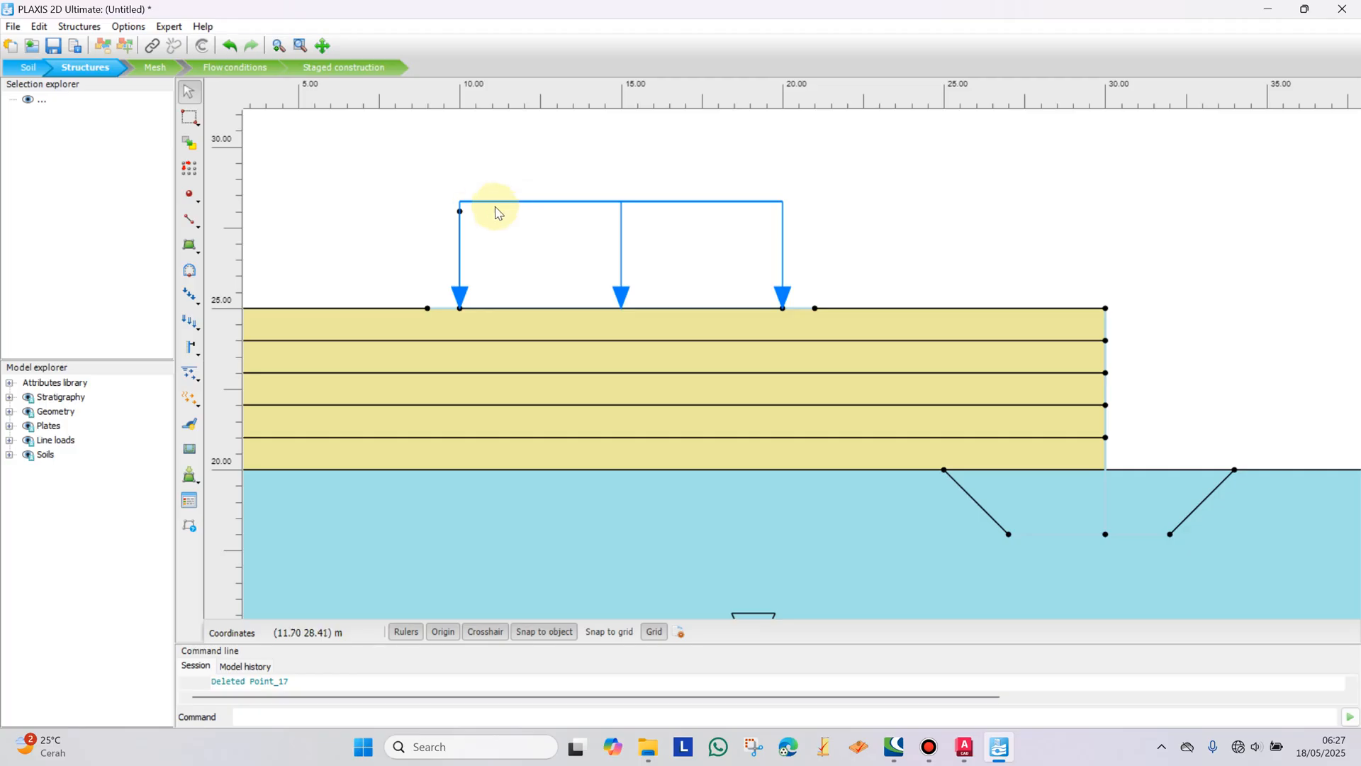
click(459, 211)
key(Delete)
scroll(709, 227, down, 3)
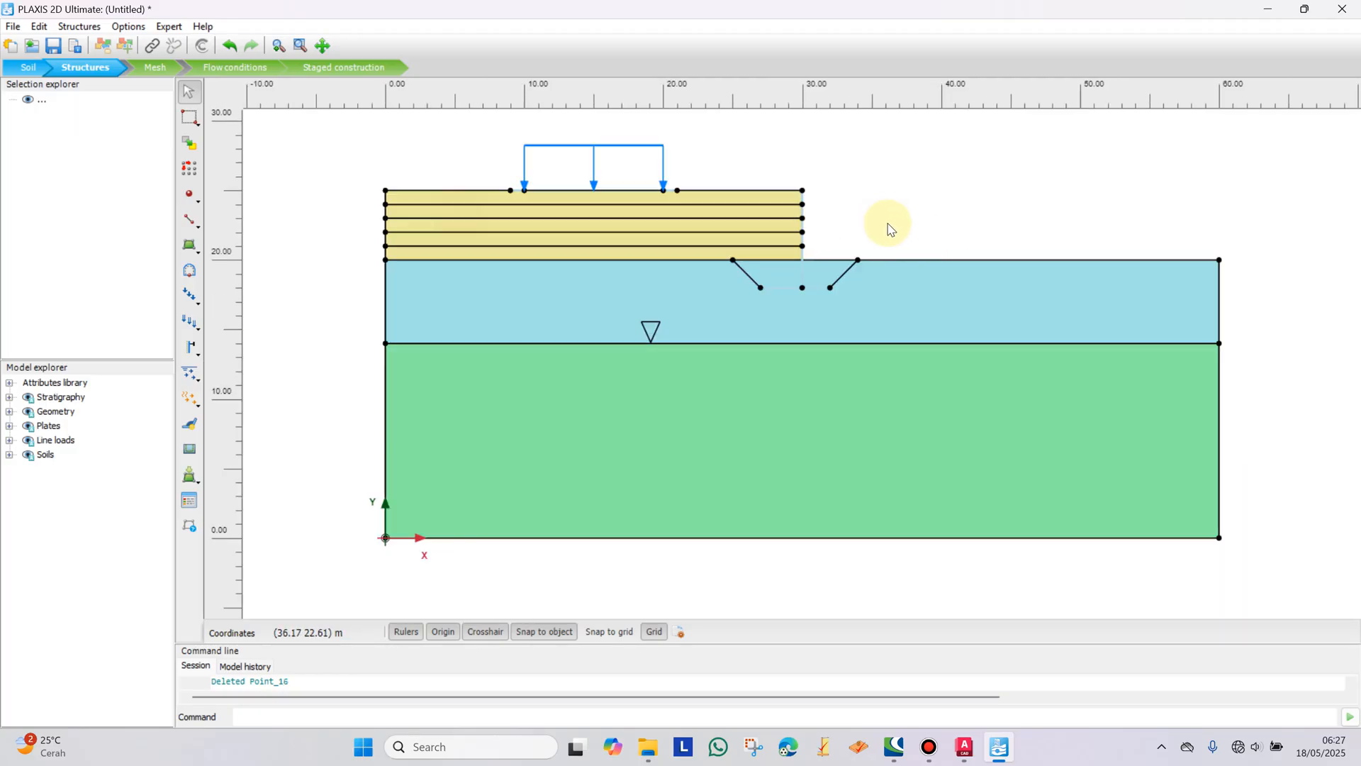
click(784, 279)
click(913, 195)
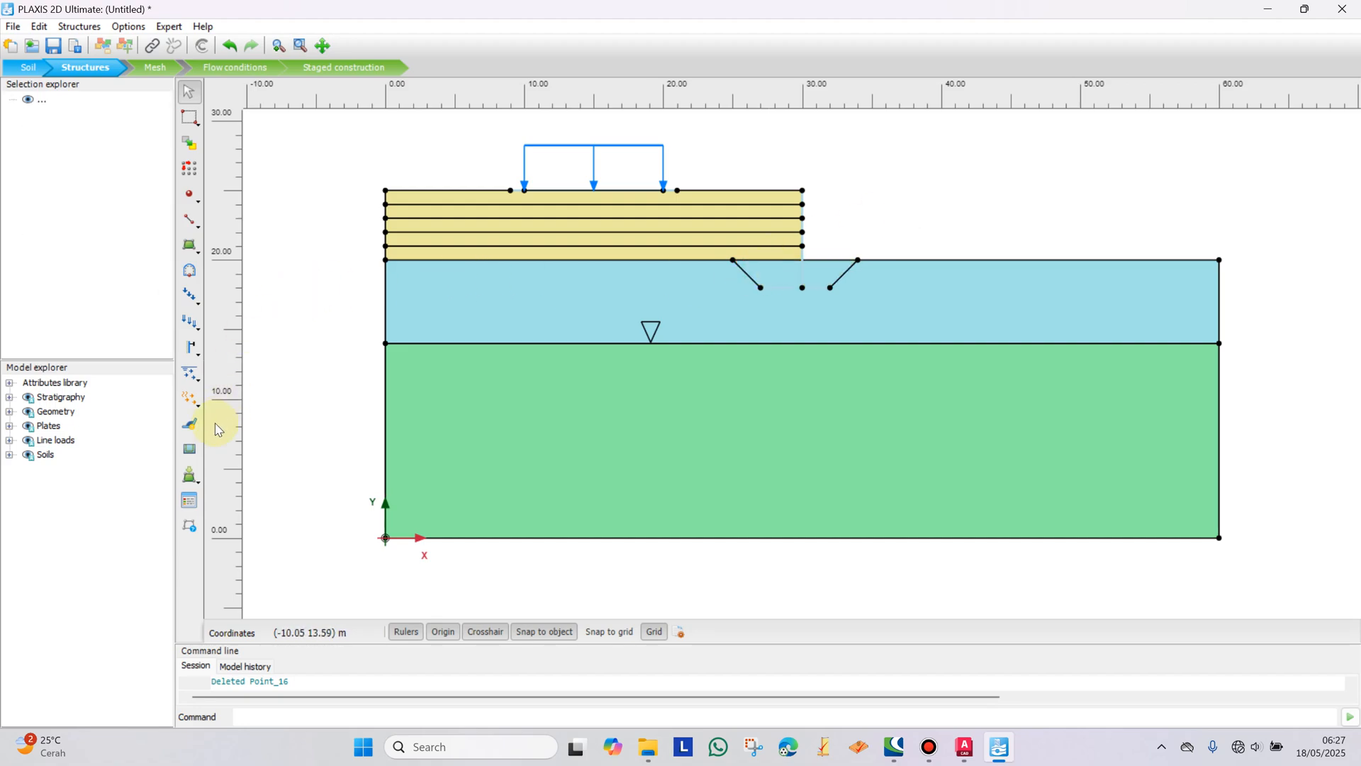
Step: Create a plate material set named "Plat Beton" with a unit weight w of 0.15 kN/m/m
click(189, 500)
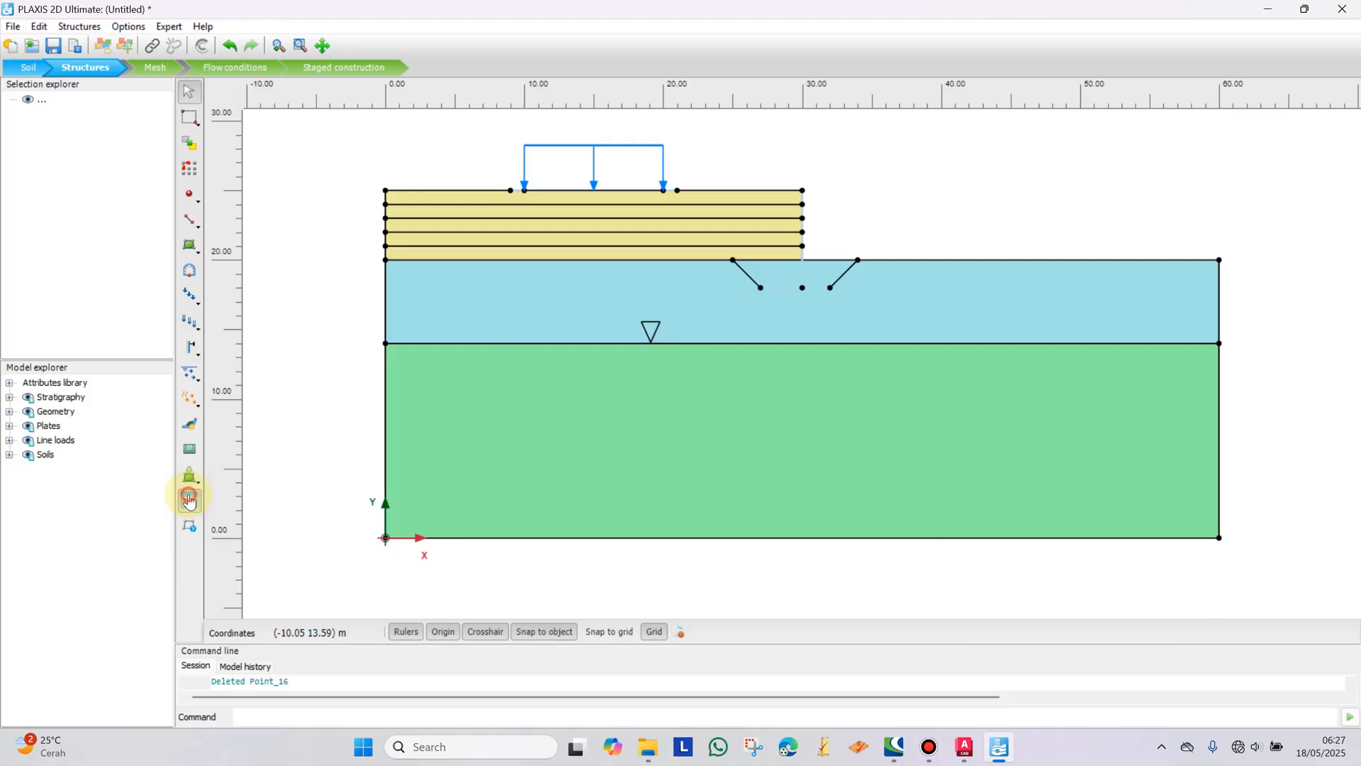
click(1118, 231)
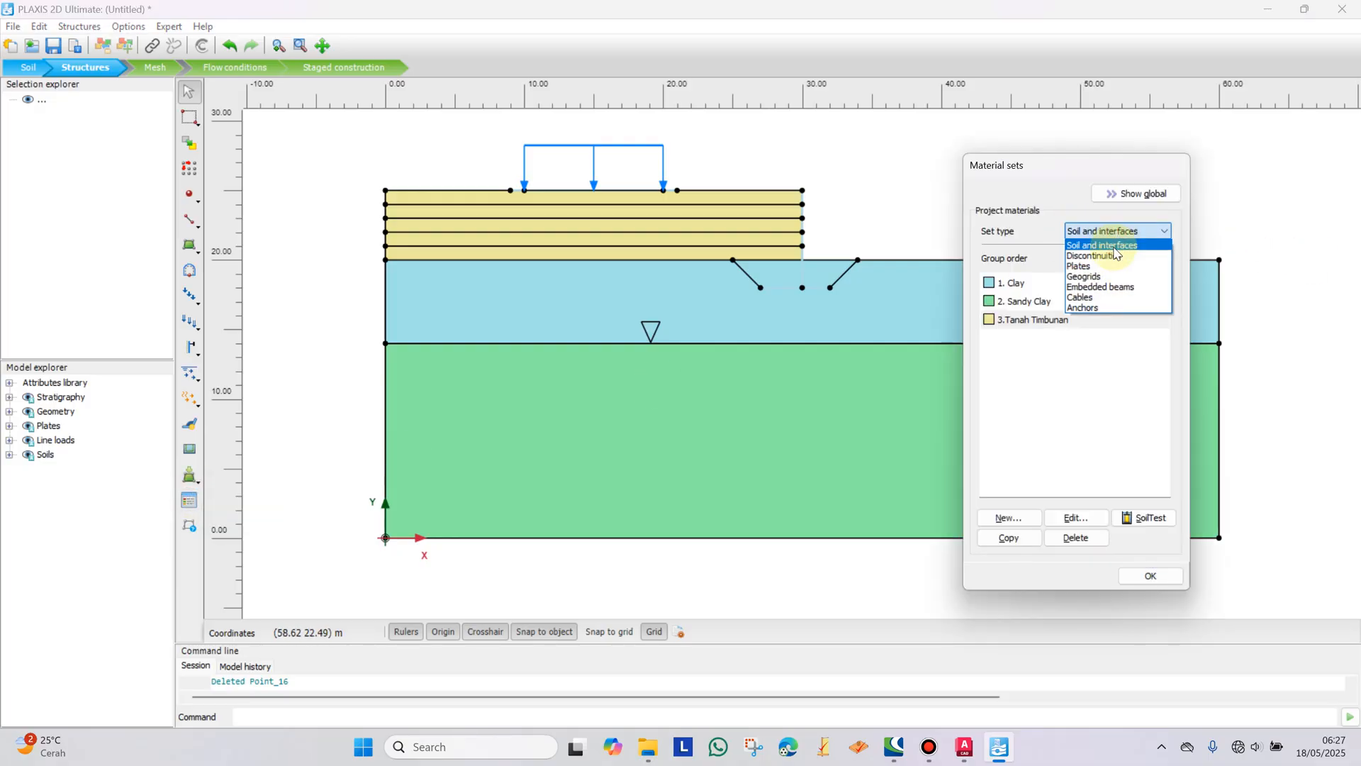
click(1092, 266)
click(1010, 518)
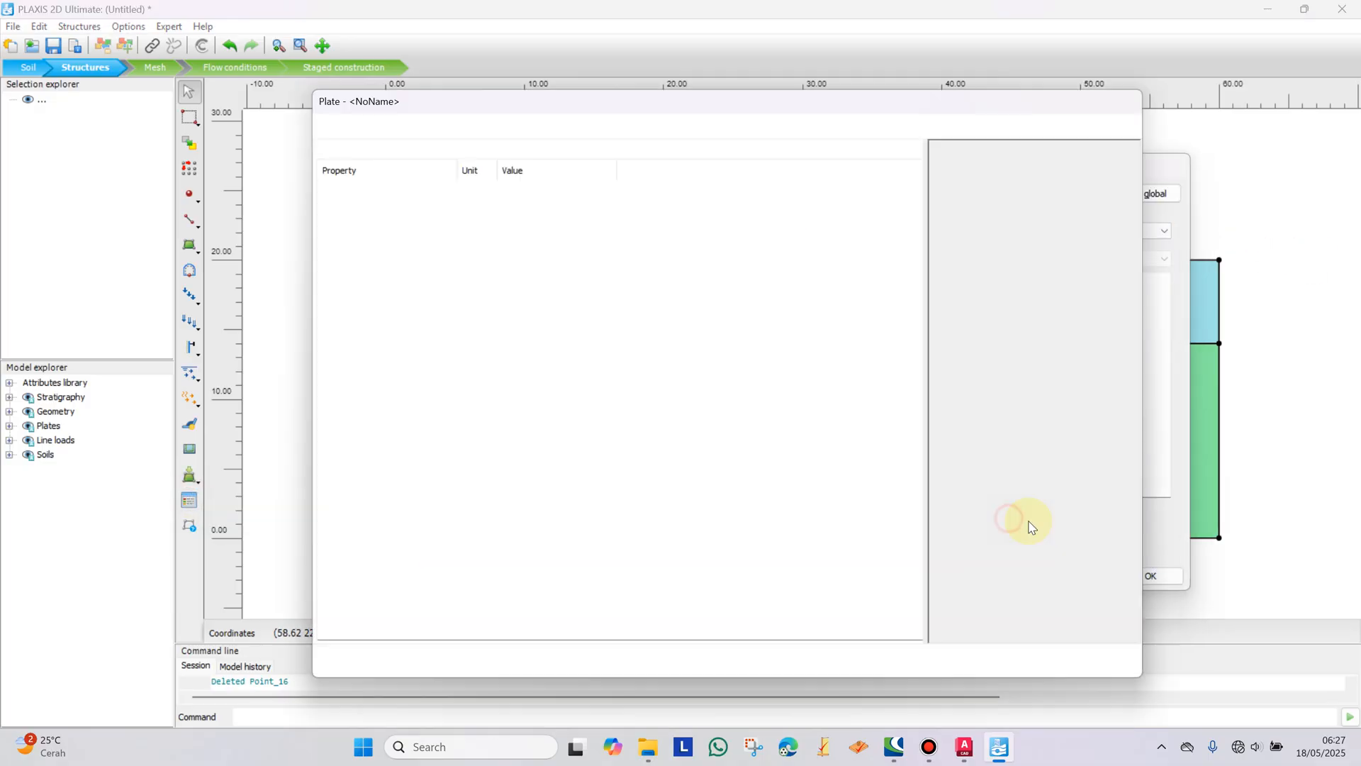
text(Plat Beton)
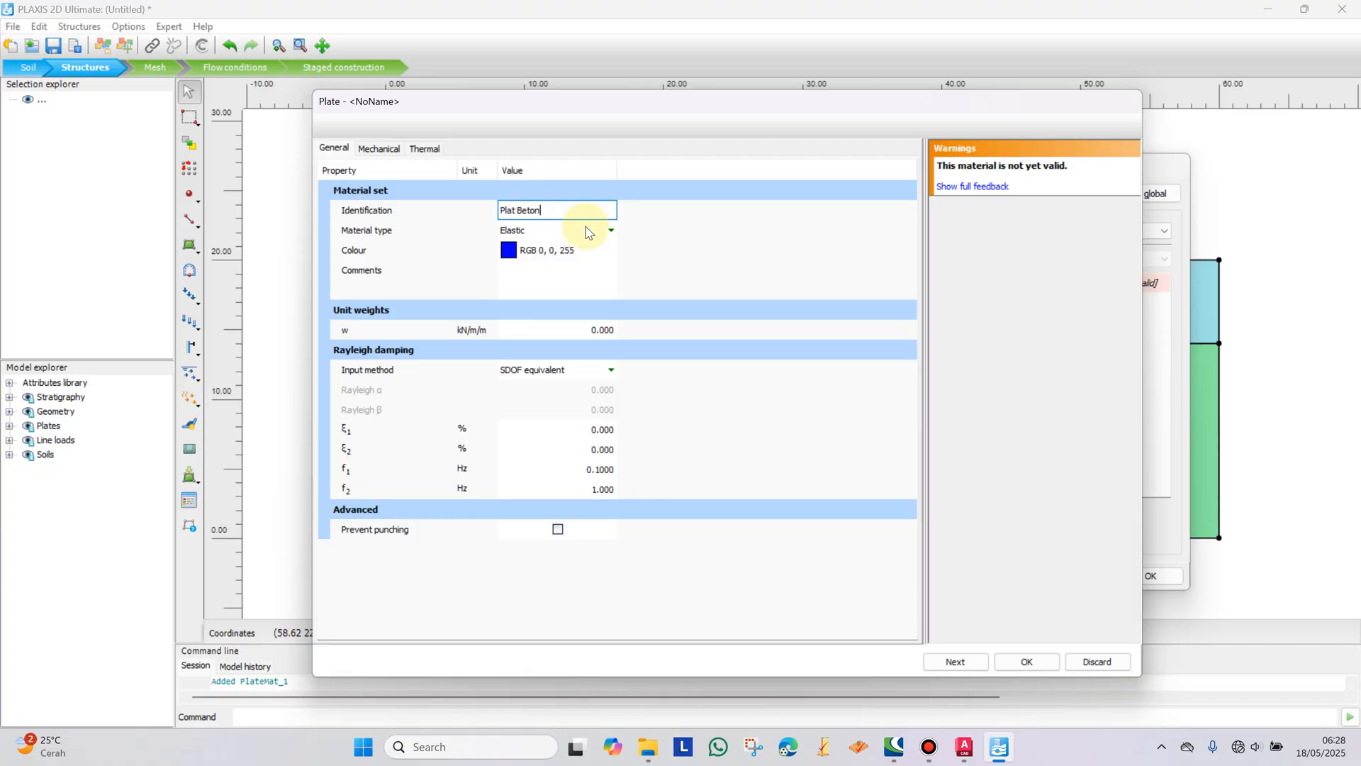
click(603, 330)
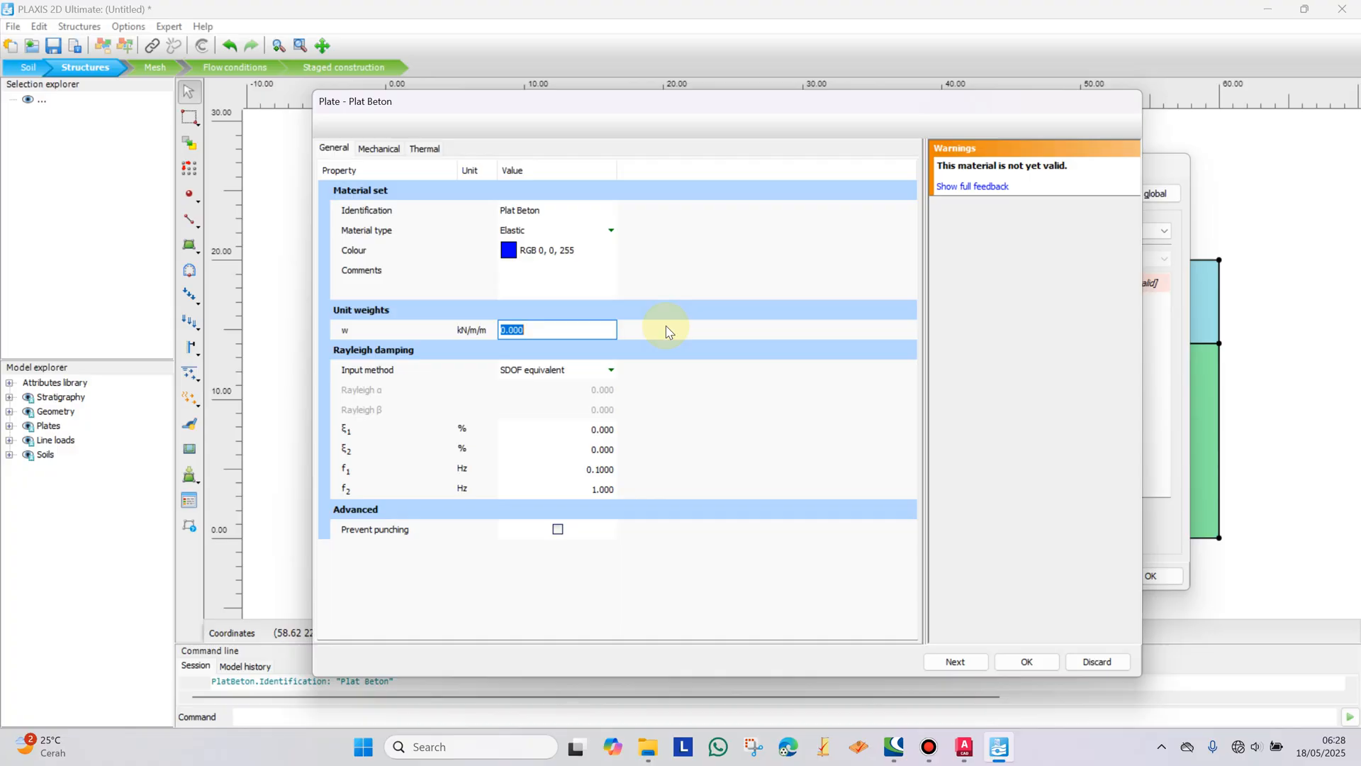
text(0.15)
Step: Open the Excel spreadsheet for reference and set Plat Beton's axial stiffness EA1 to 20E6 kN/m
click(379, 150)
click(670, 191)
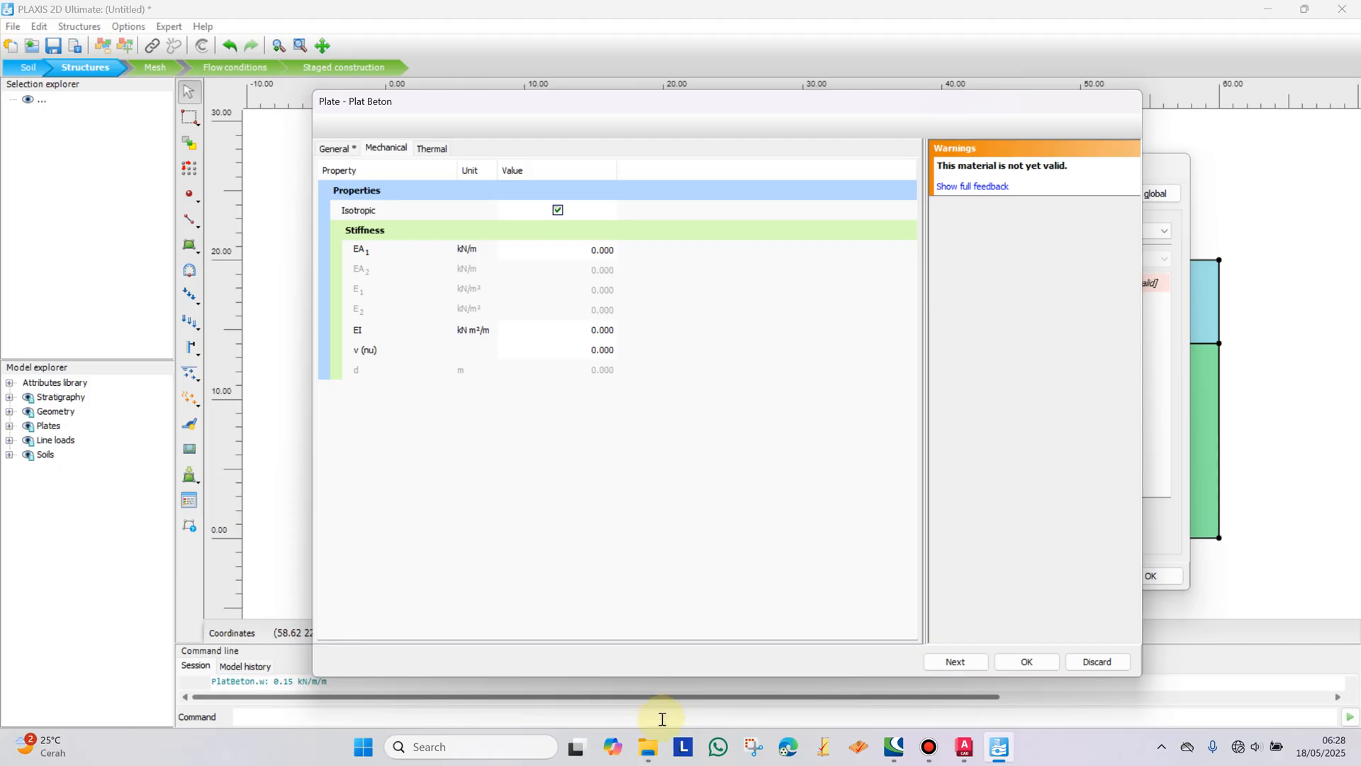
click(647, 750)
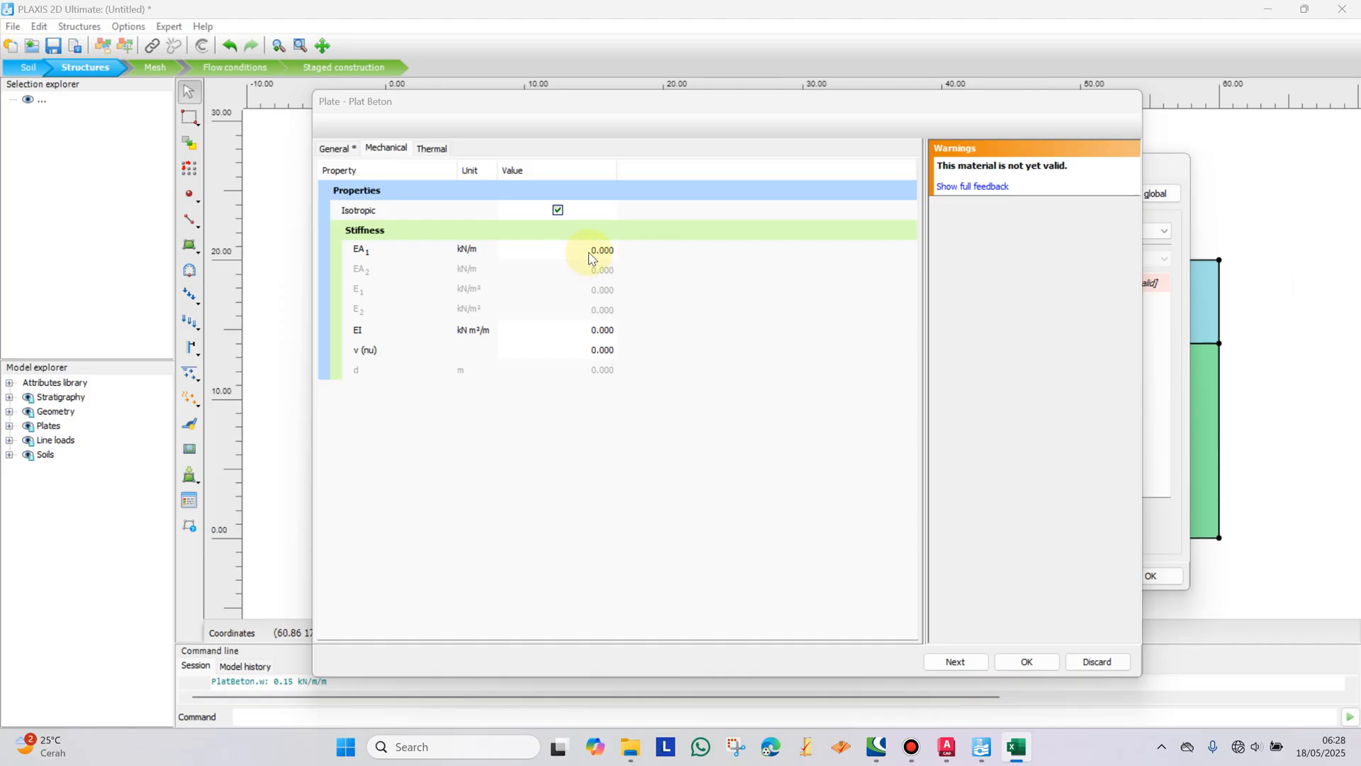
click(612, 250)
key(BackSpace)
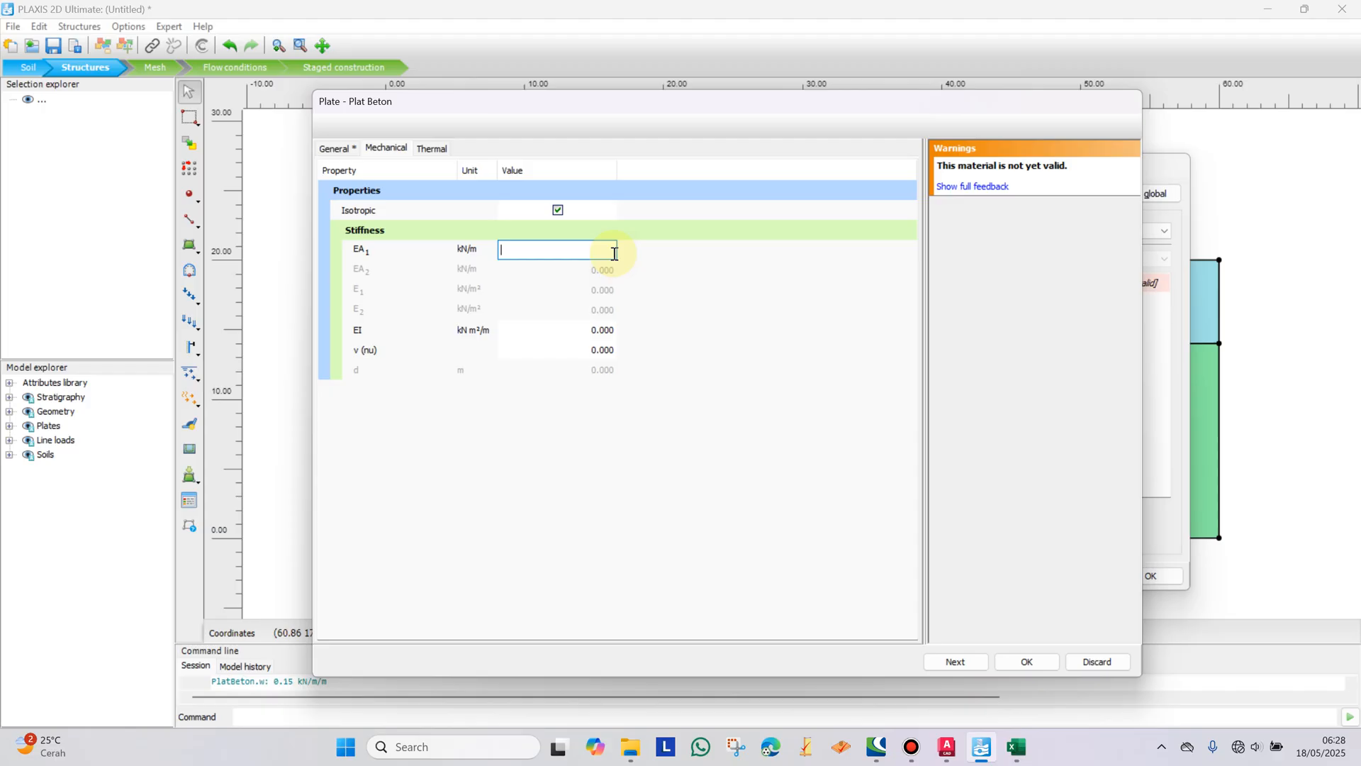
click(568, 250)
key(Down)
key(Down)
key(Up)
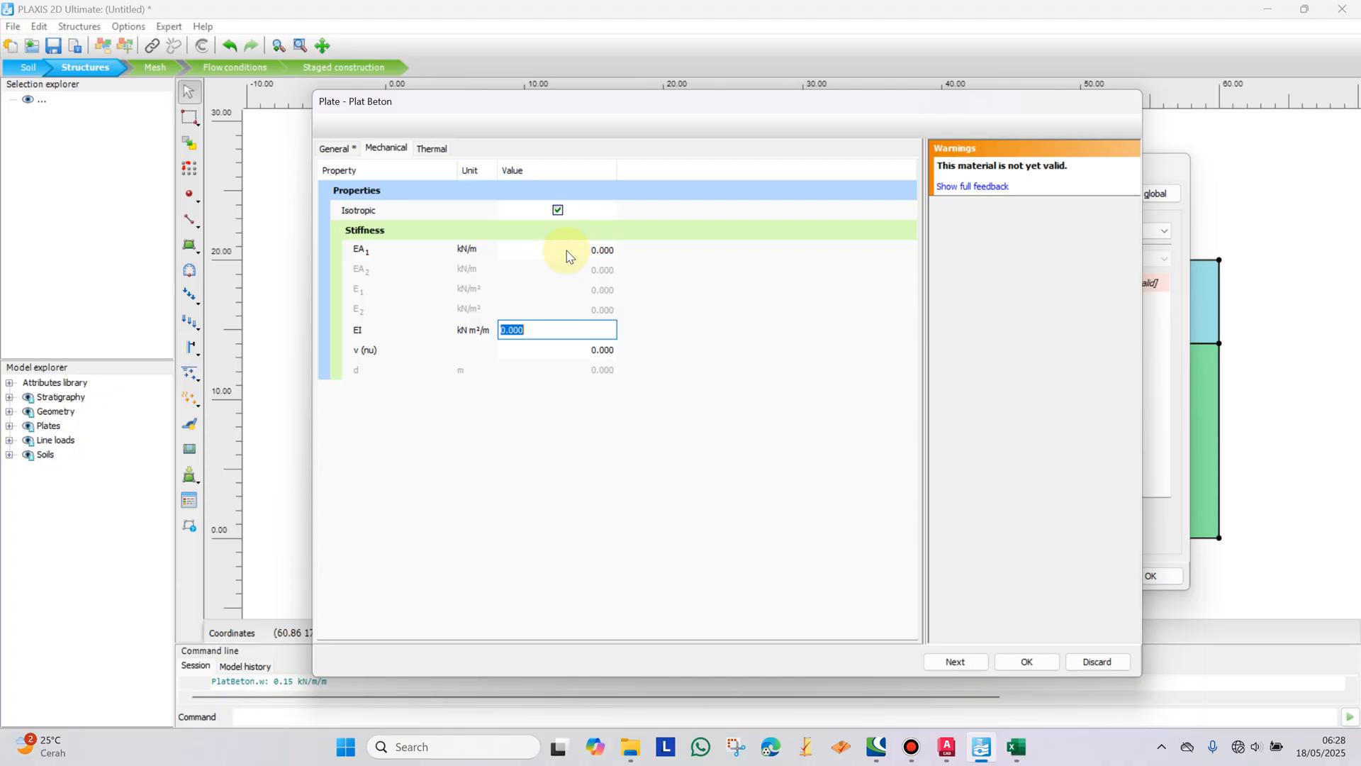
click(567, 253)
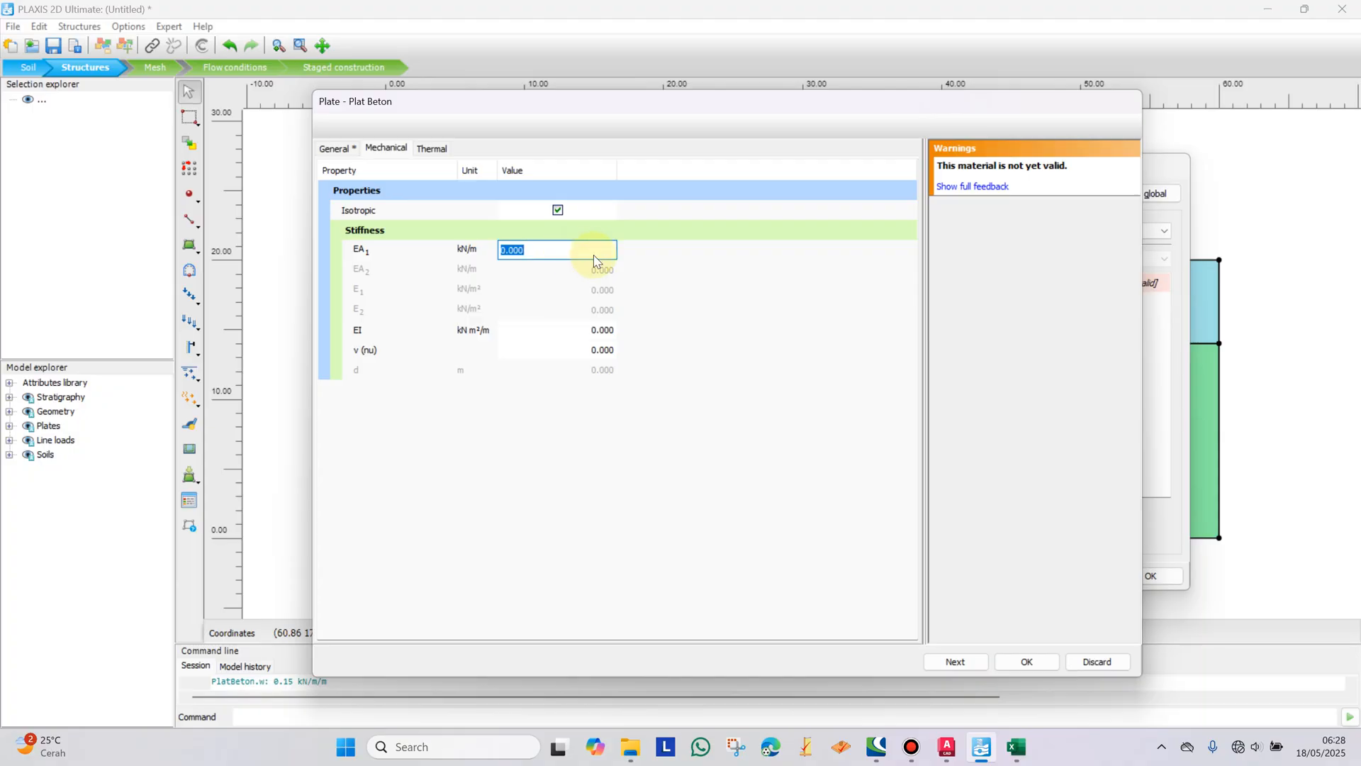
text(2)
Step: Set Plat Beton's bending stiffness EI to 735.8E3 kN m²/m, copied from Excel, and its Poisson's ratio ν to 0.1
click(602, 330)
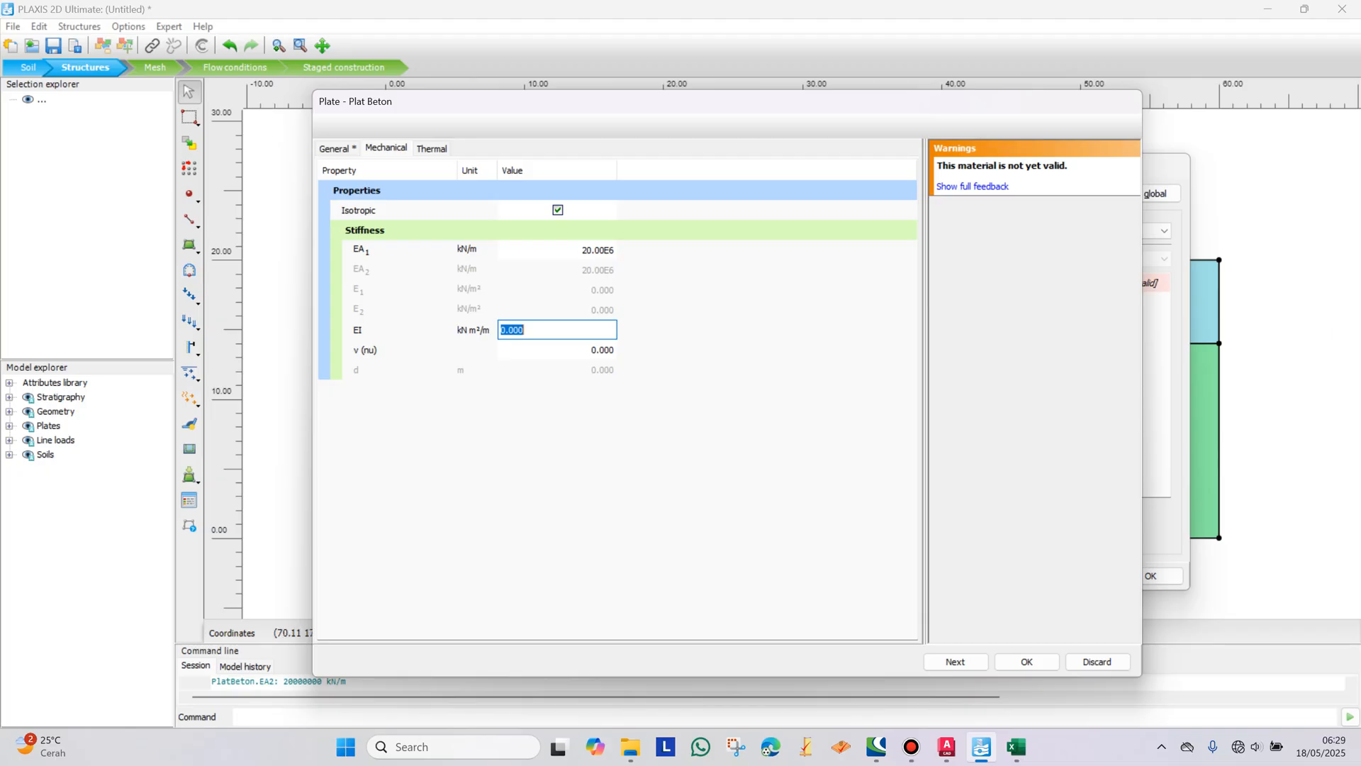
key(alt+Tab)
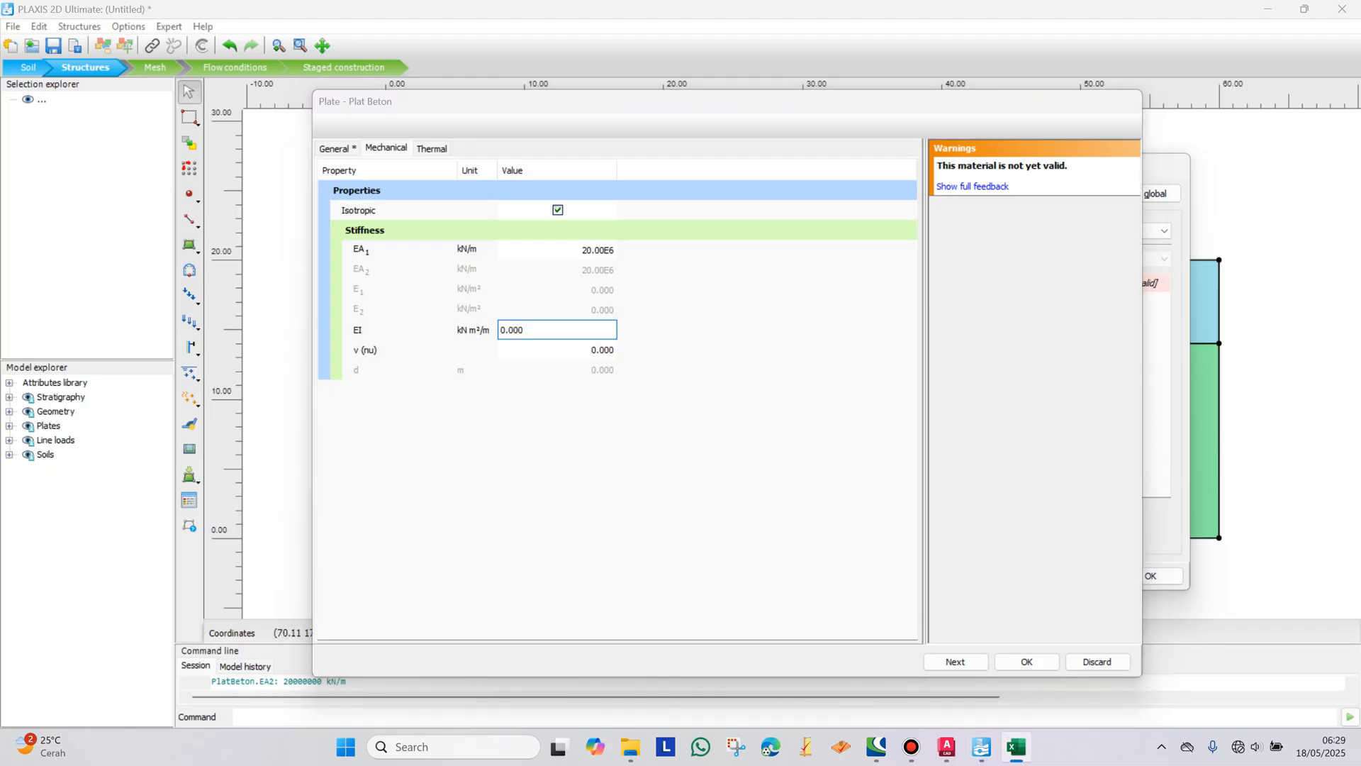
drag(539, 332, 495, 324)
key(ctrl+v)
key(Return)
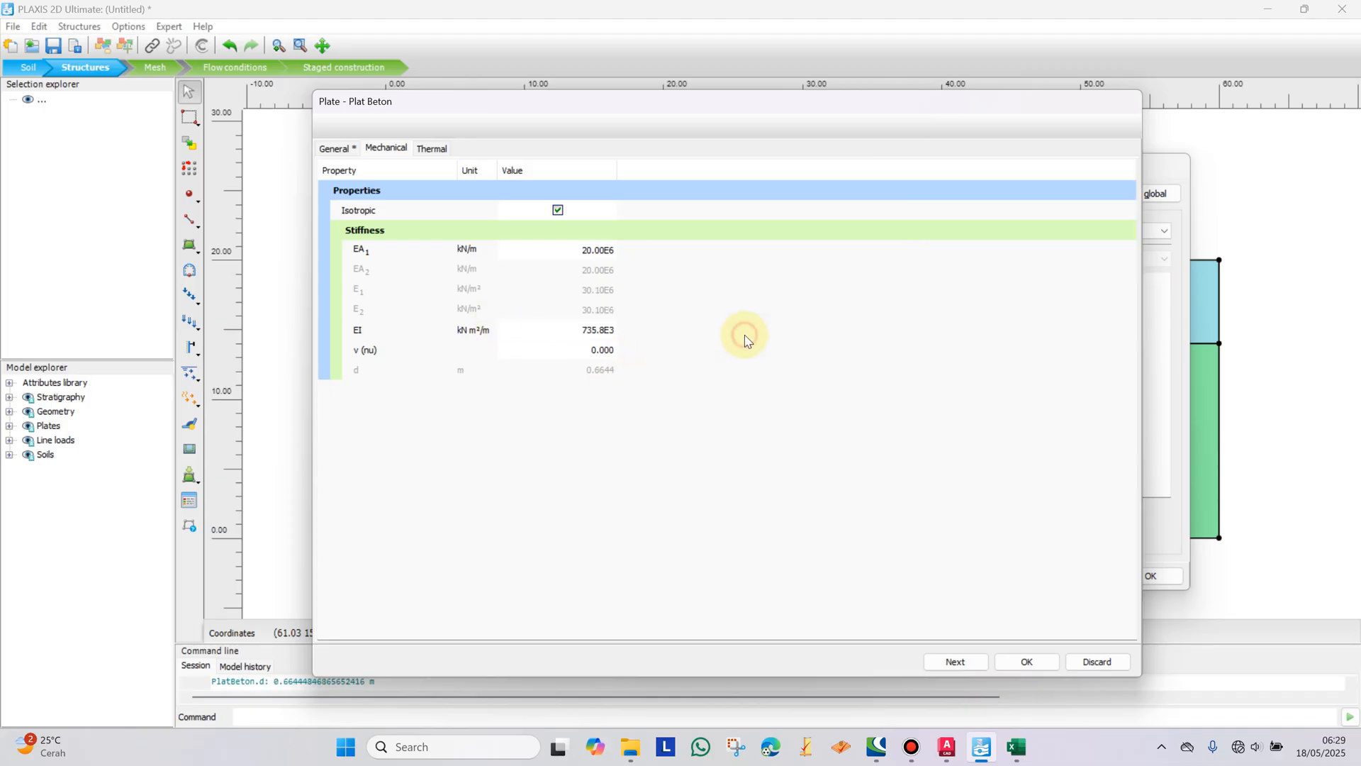
click(608, 352)
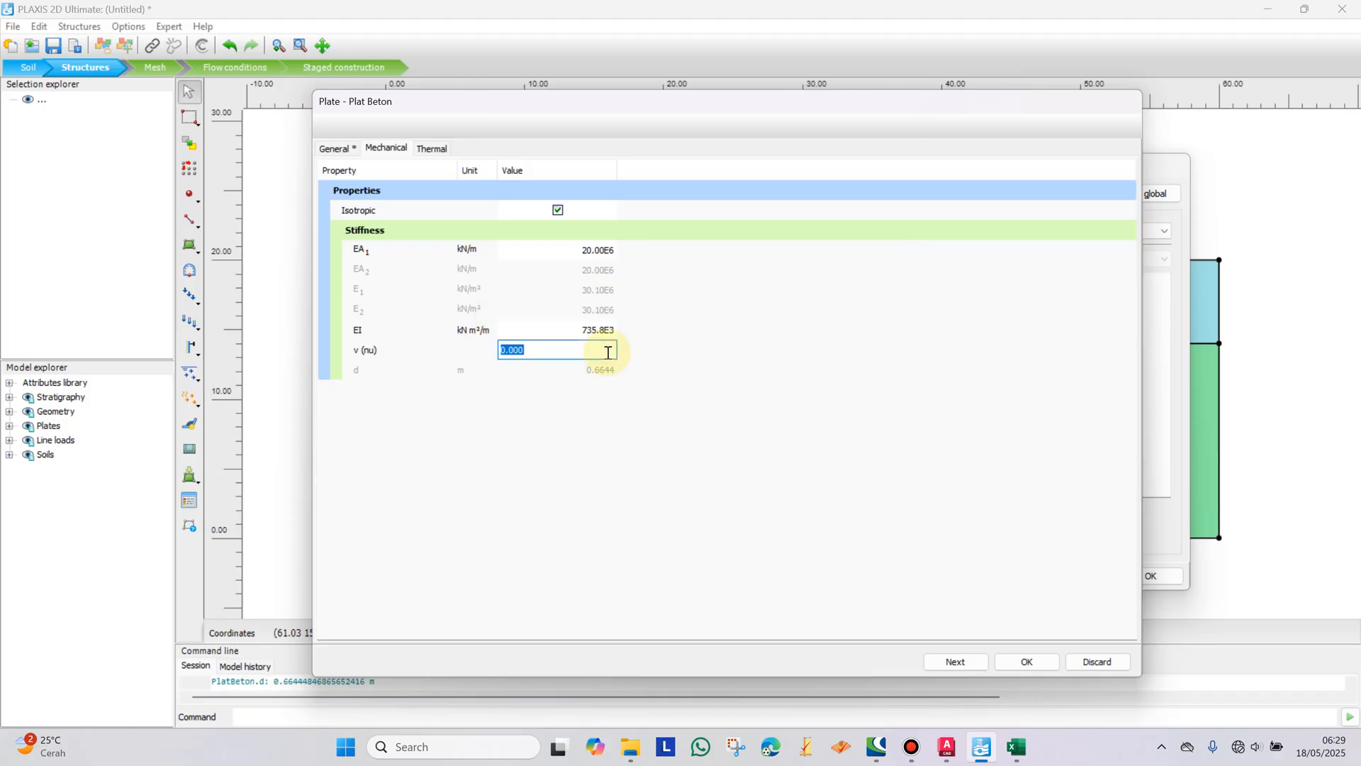
text(0.1)
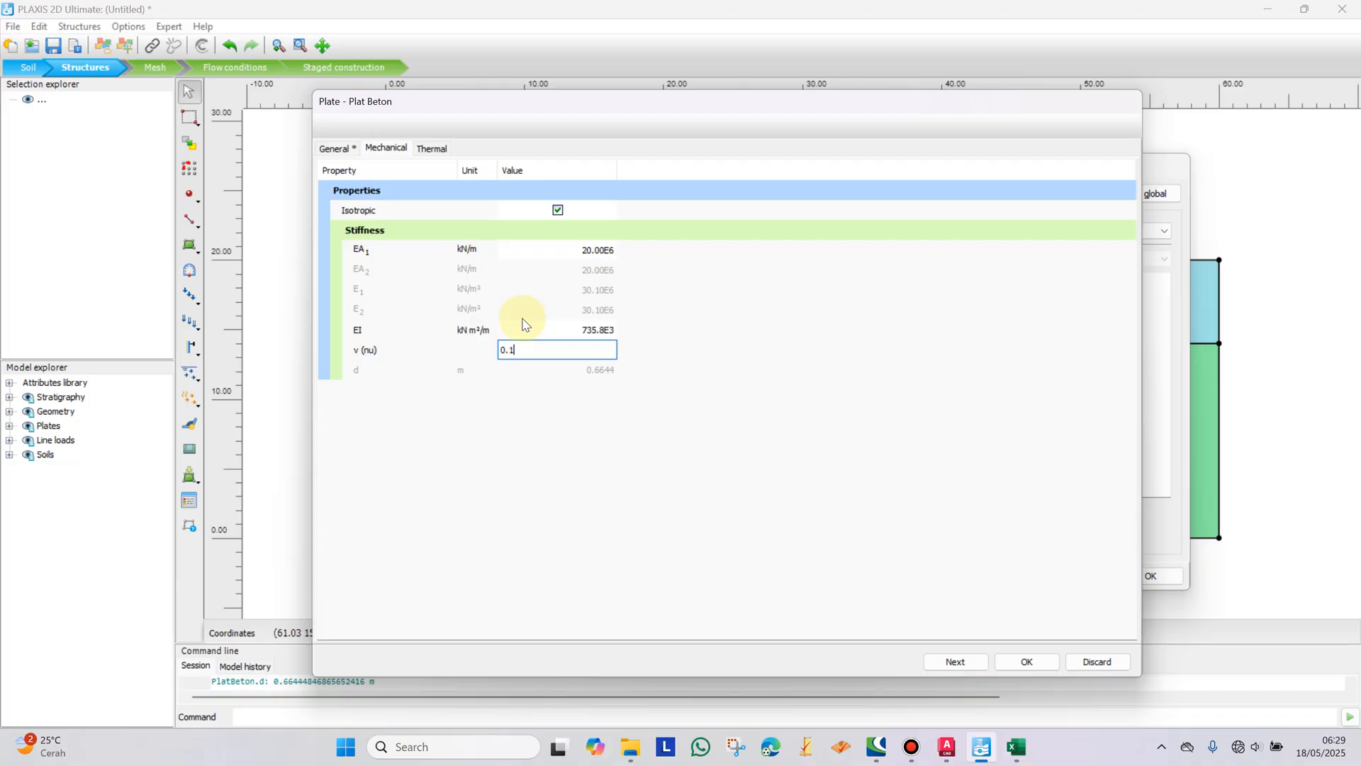
Step: Set Plat Beton's axial stiffness EA1 to 18.02E6 kN/m using the Excel reference, and save the material set
click(799, 374)
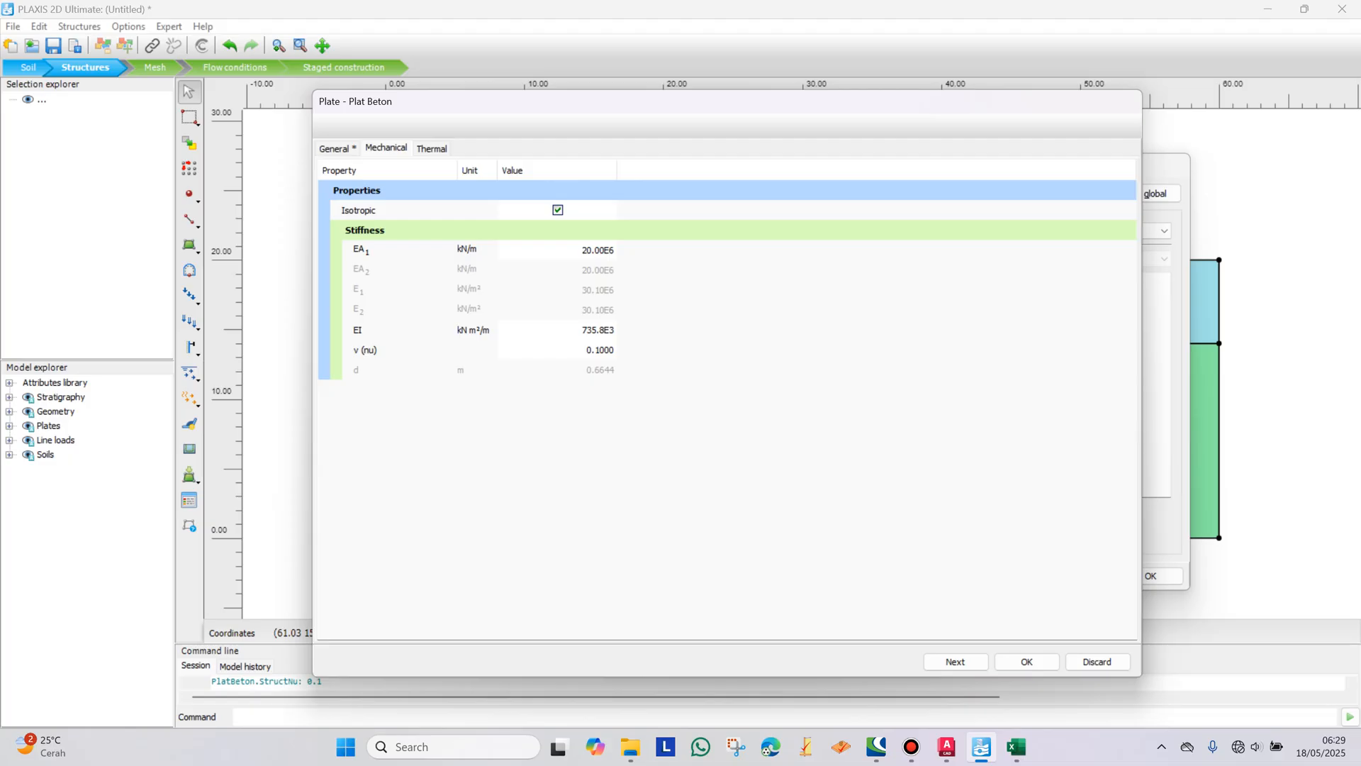
key(alt+Tab)
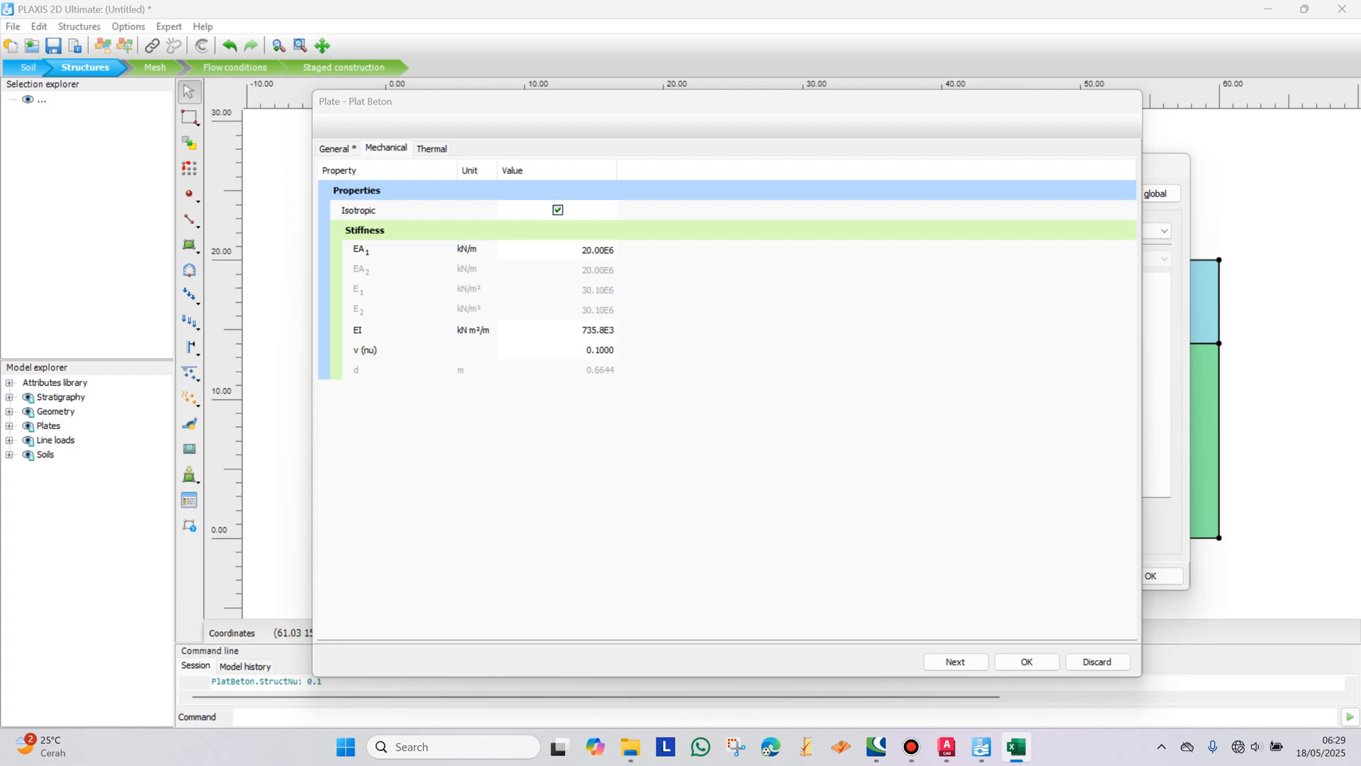
click(603, 254)
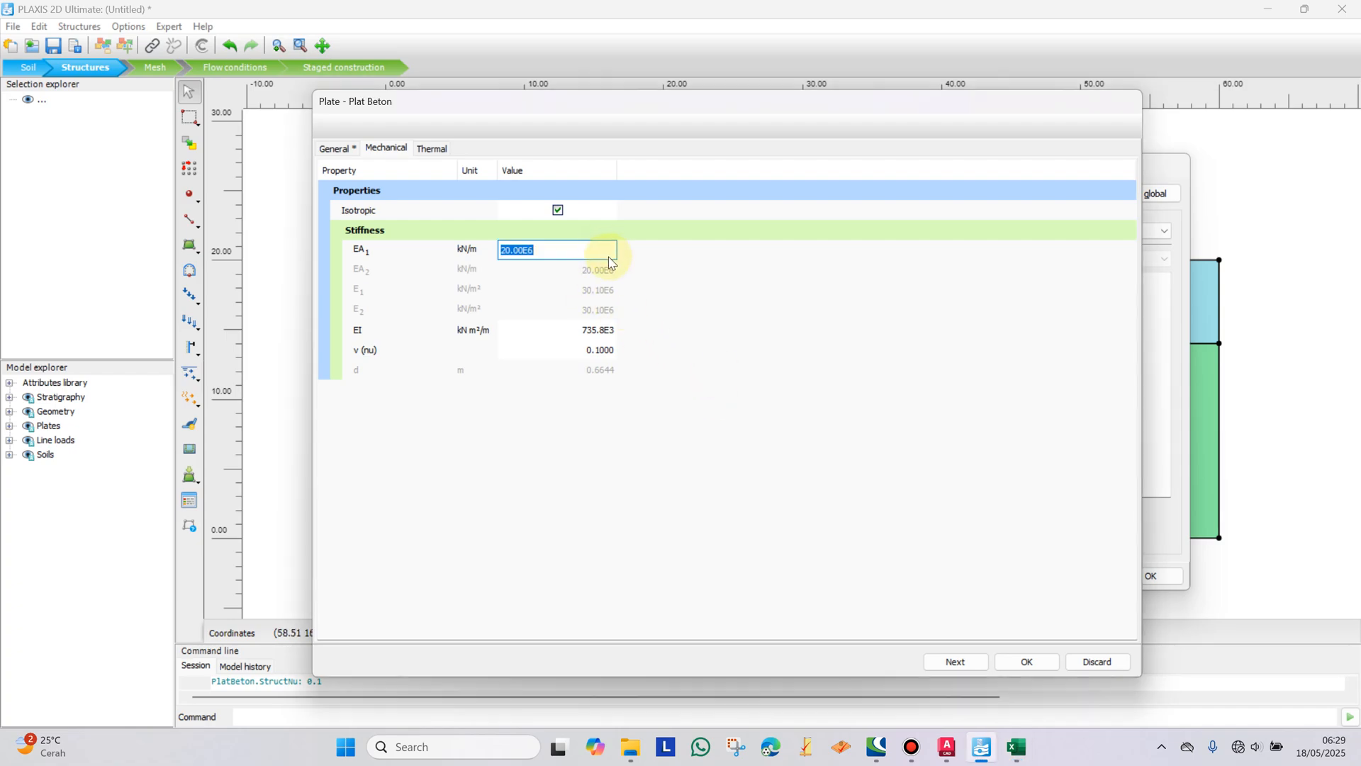
key(Return)
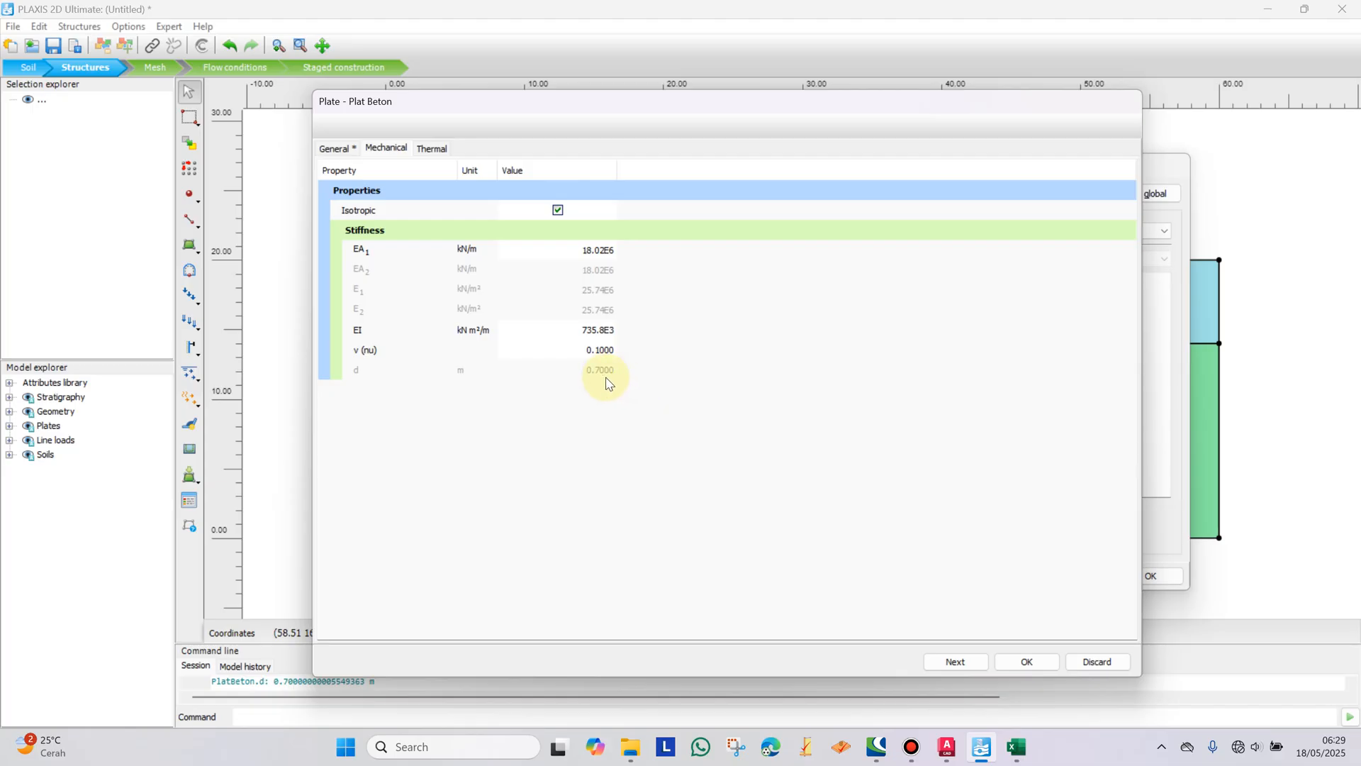
click(1027, 662)
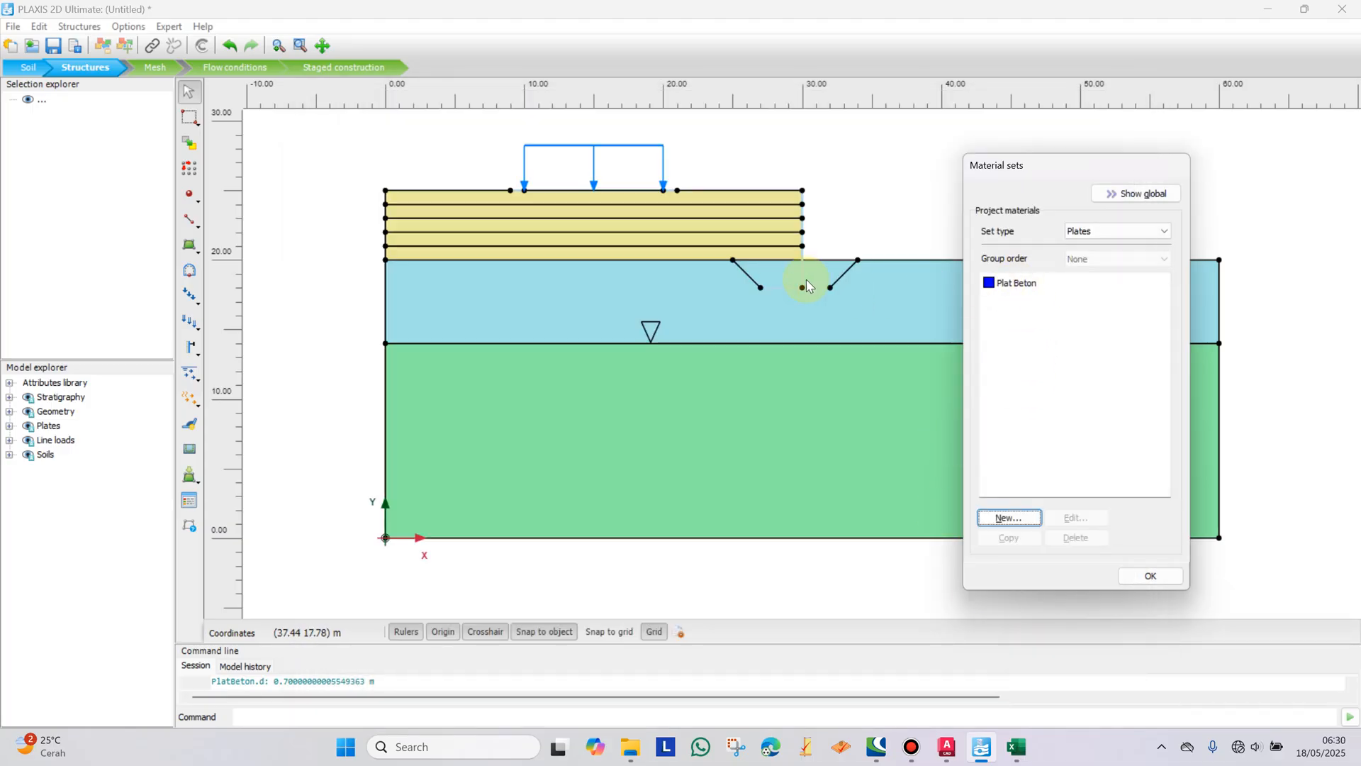
Step: Assign Plat Beton to the footing plate, the vertical wall plate and the plate beneath the line load
scroll(845, 213, up, 4)
drag(1010, 291, 760, 368)
drag(1024, 284, 782, 334)
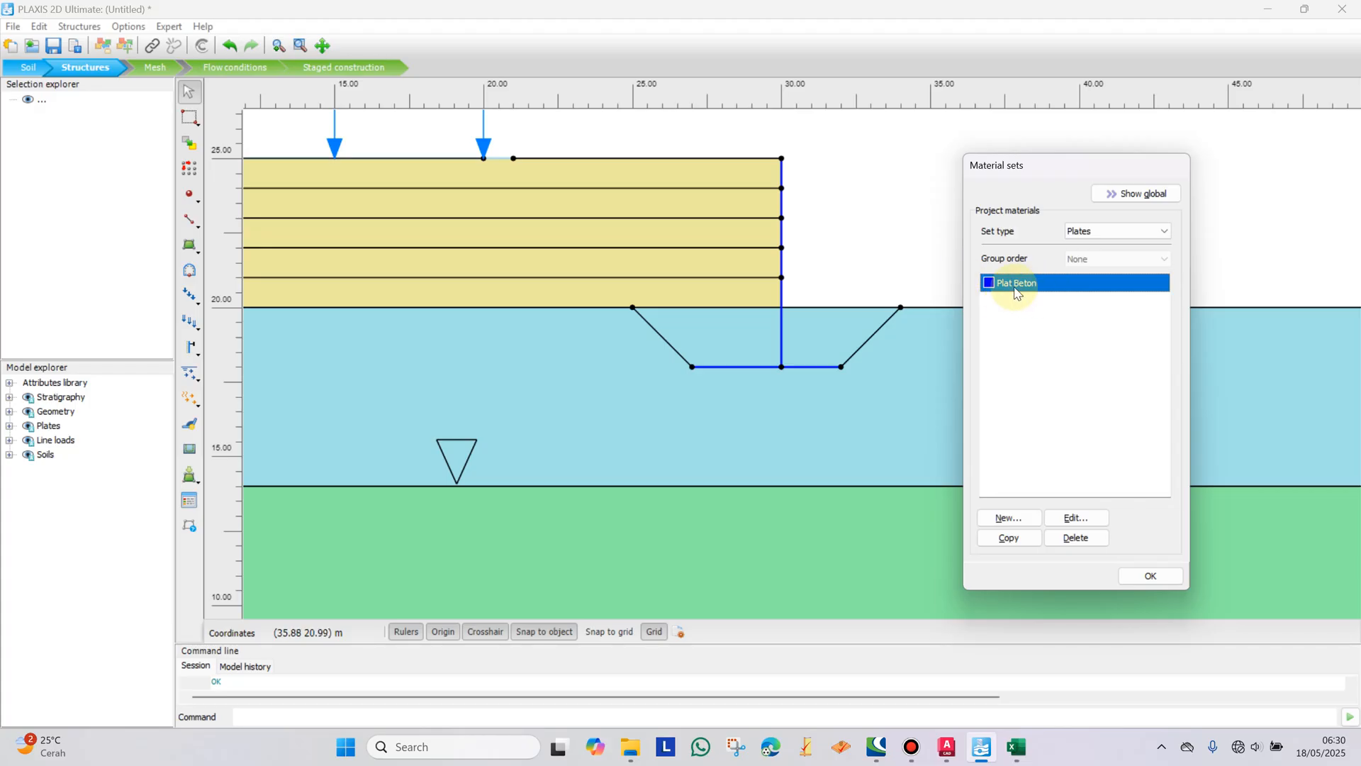
drag(1064, 282, 494, 163)
click(856, 170)
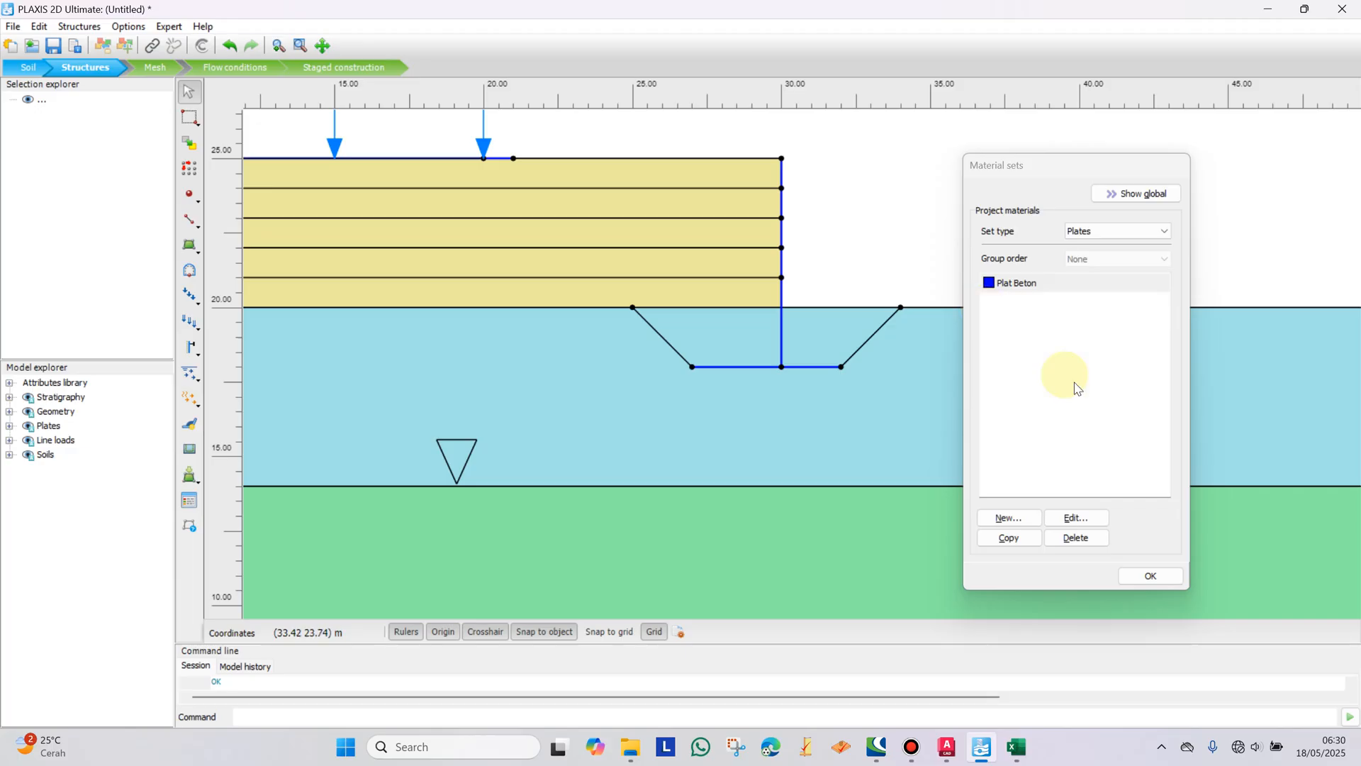
click(1149, 577)
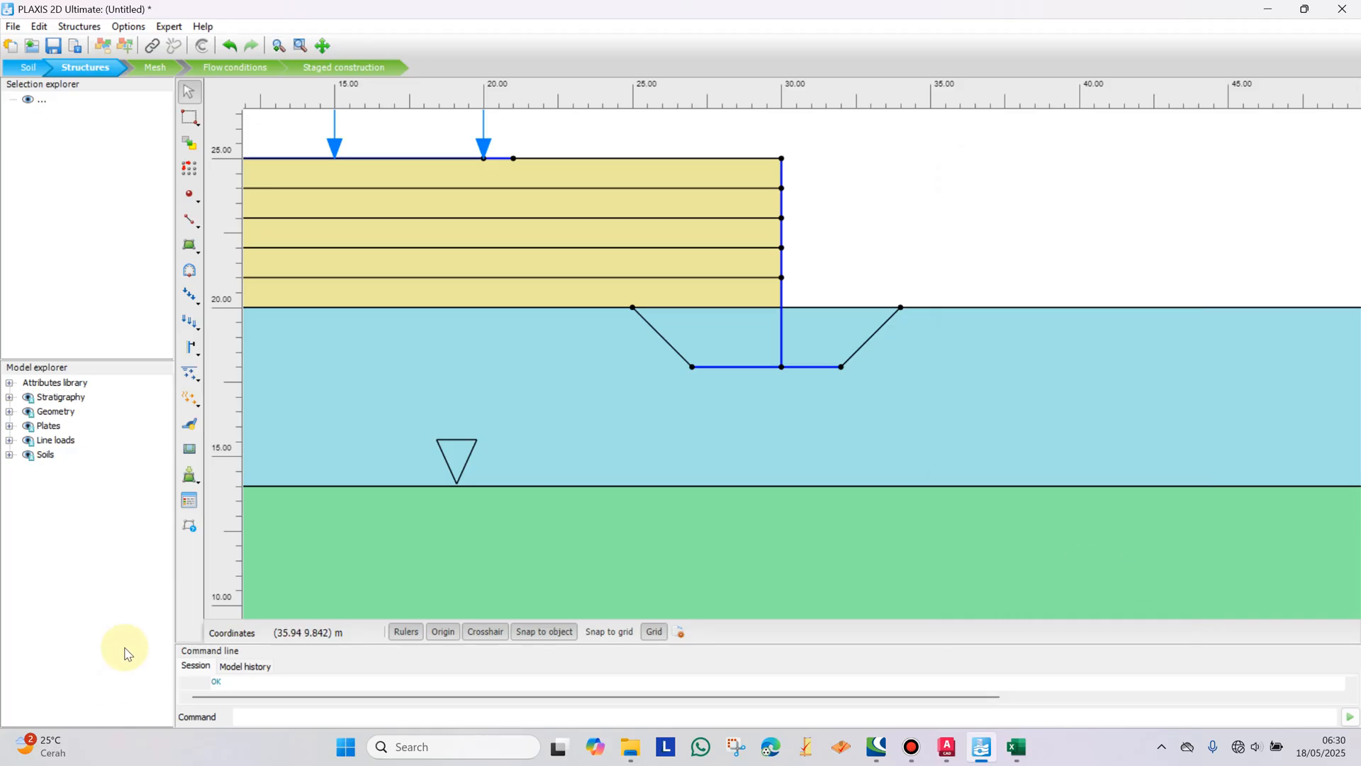
Step: Create a new geogrid material set named "Geotextile"
click(189, 501)
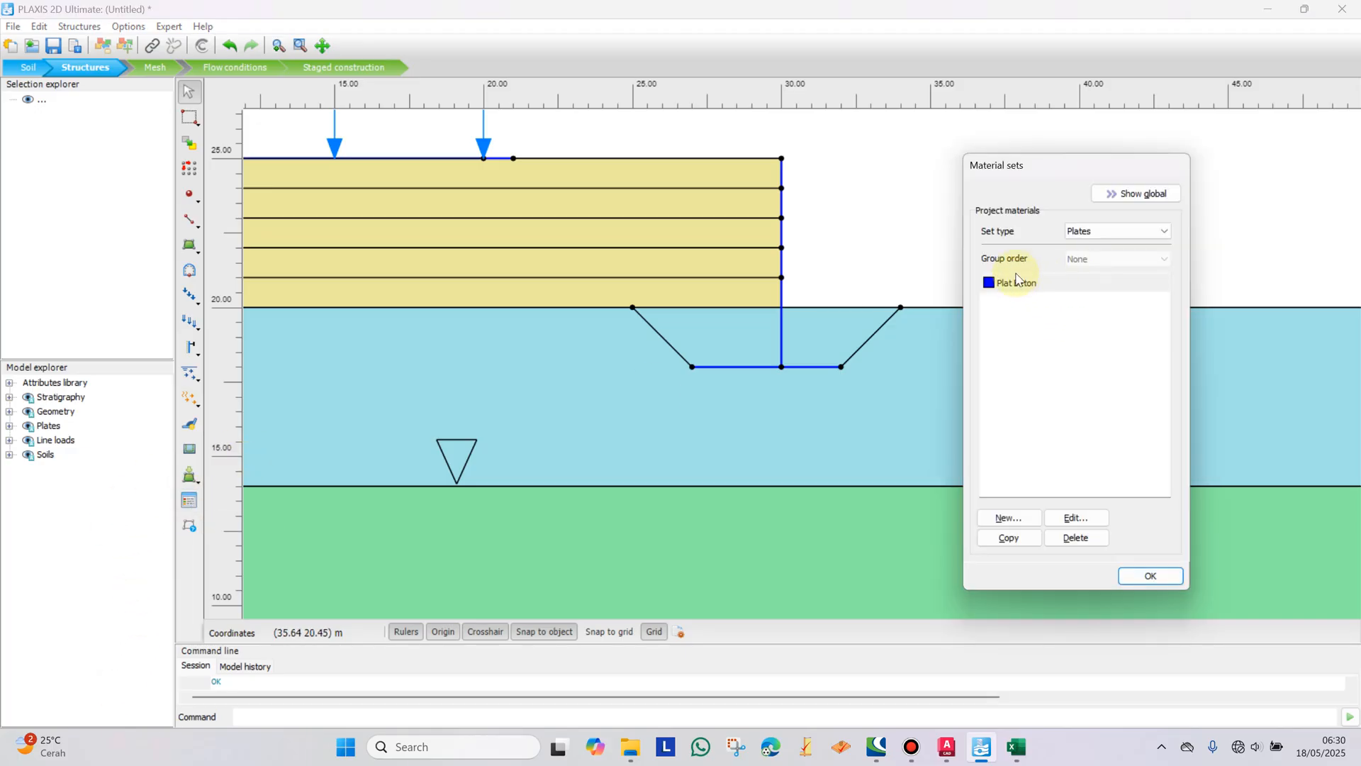
click(1127, 230)
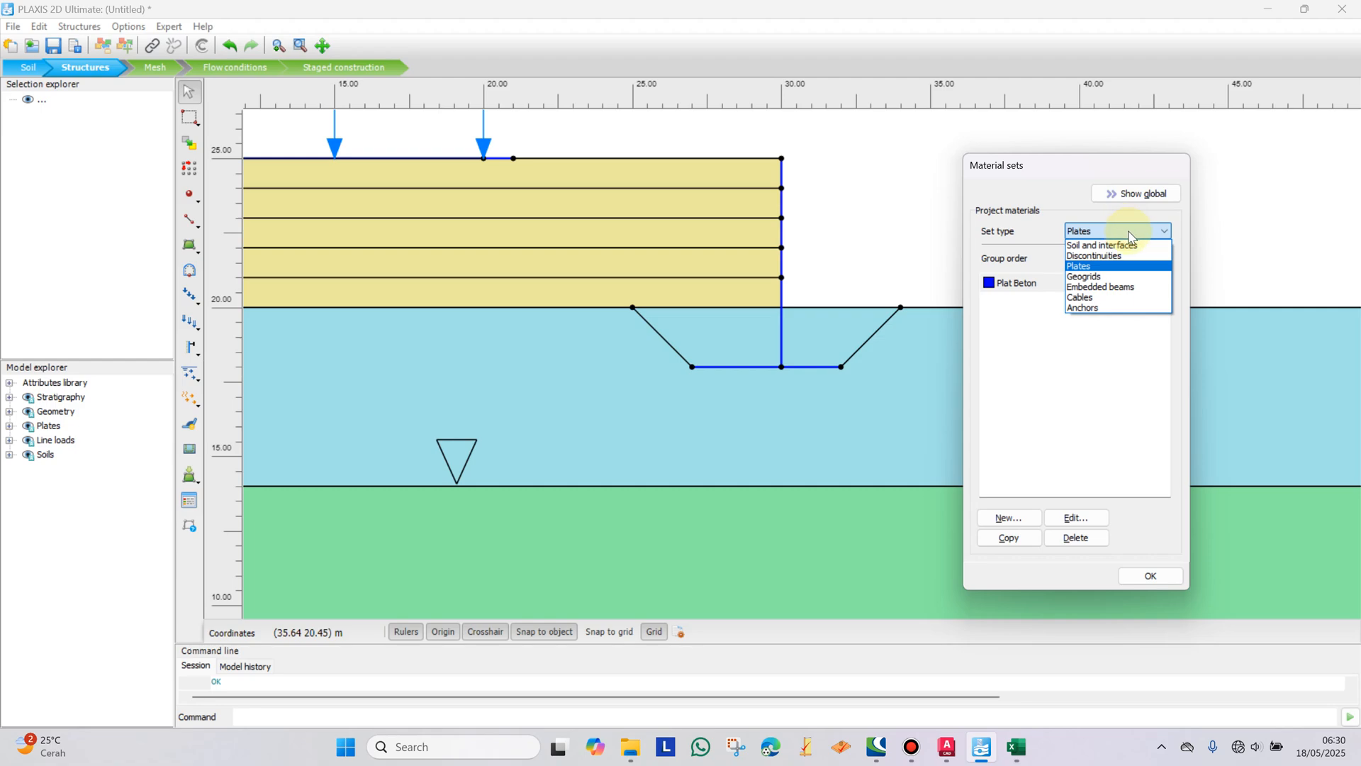
click(1095, 277)
click(1013, 518)
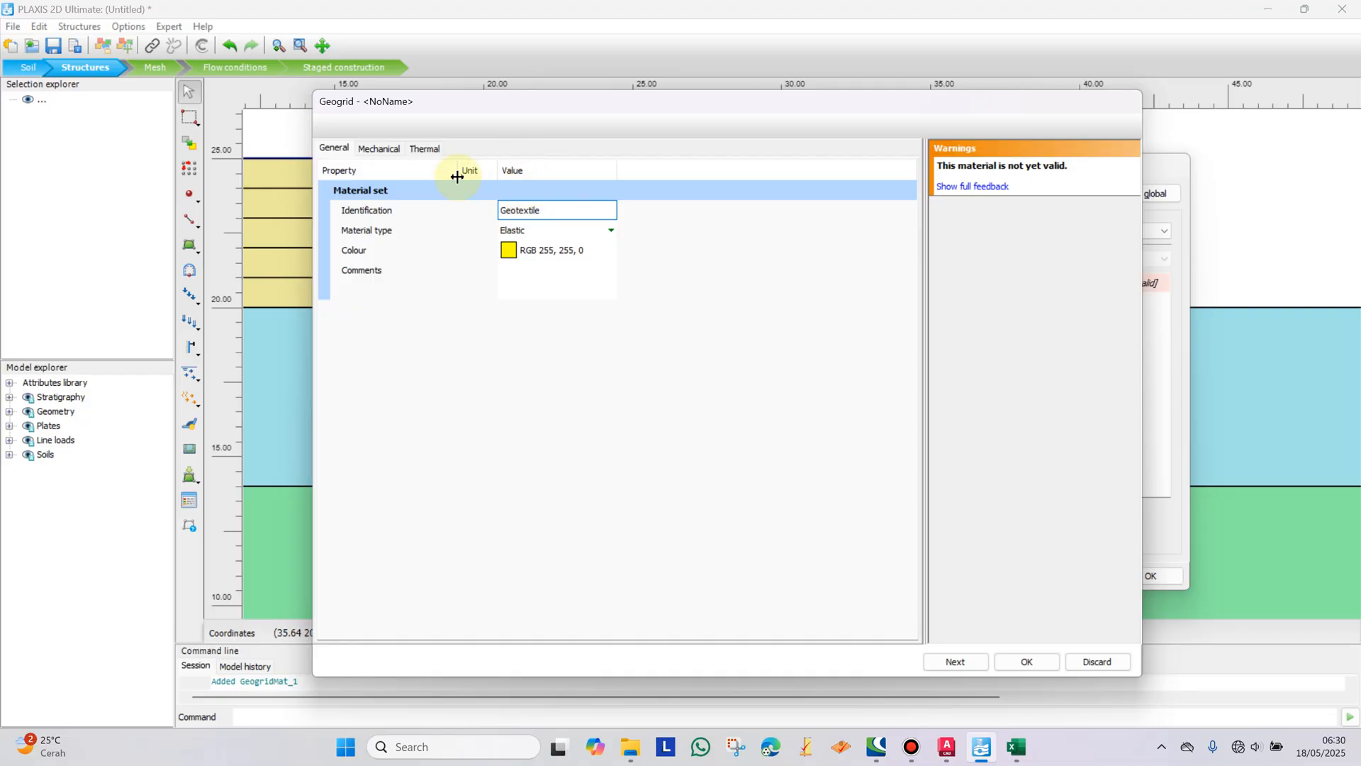
Step: Set the Geotextile's axial stiffness EA1 to 30 kN/m and save the material set
click(392, 150)
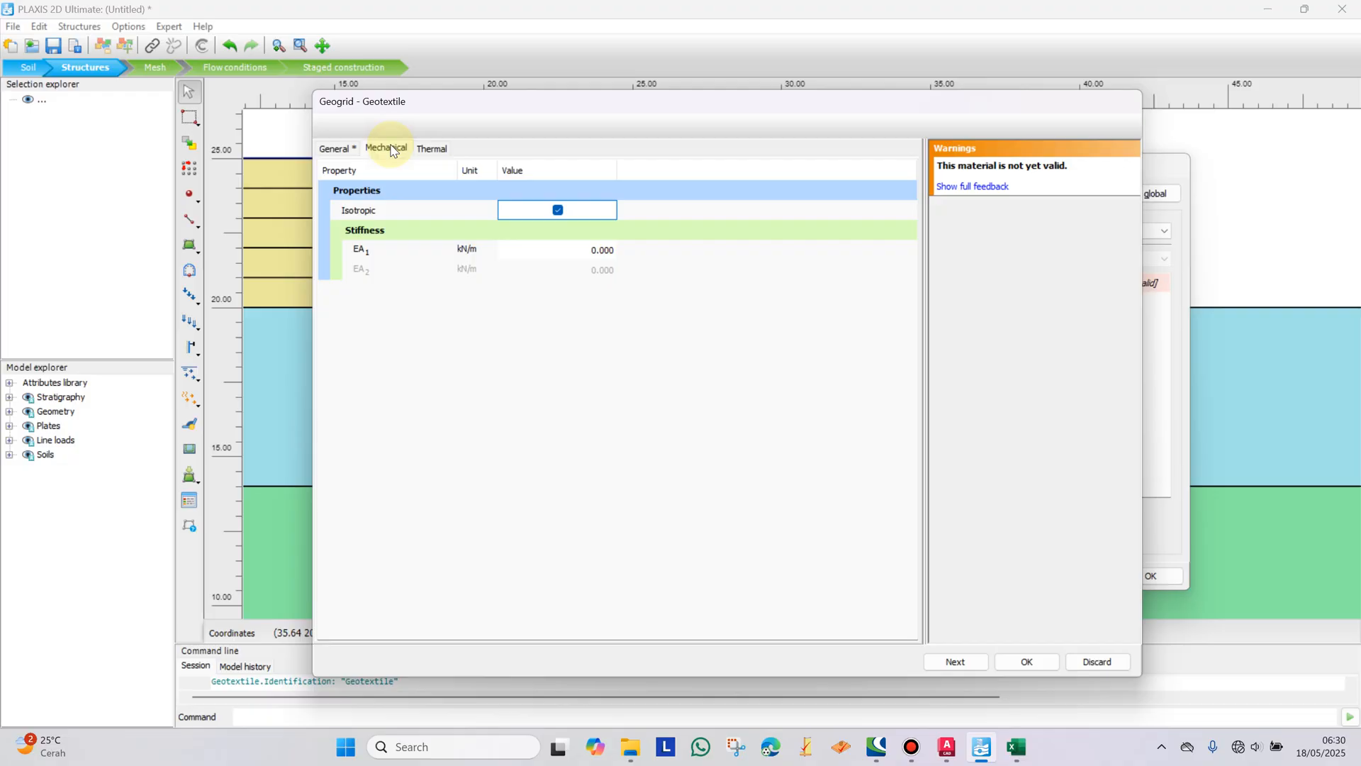
click(603, 251)
text(30)
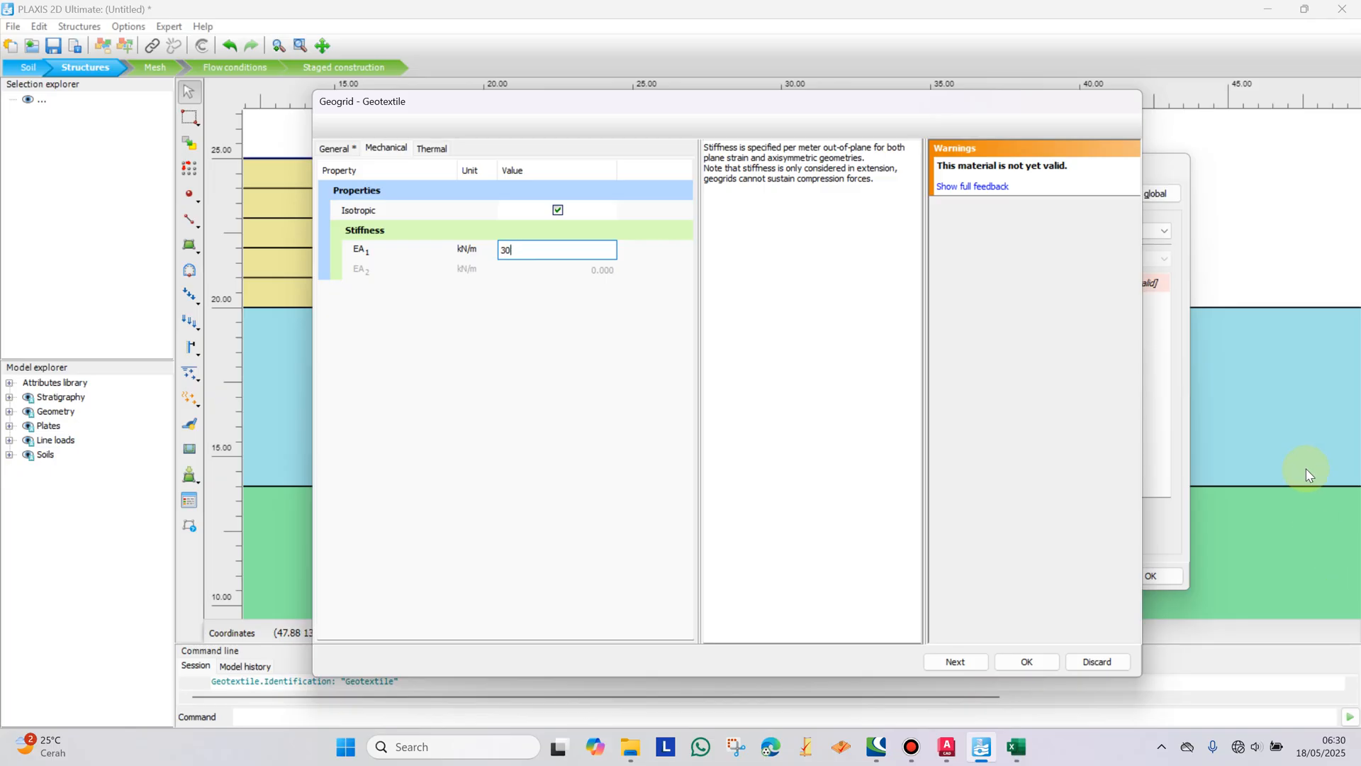
click(947, 747)
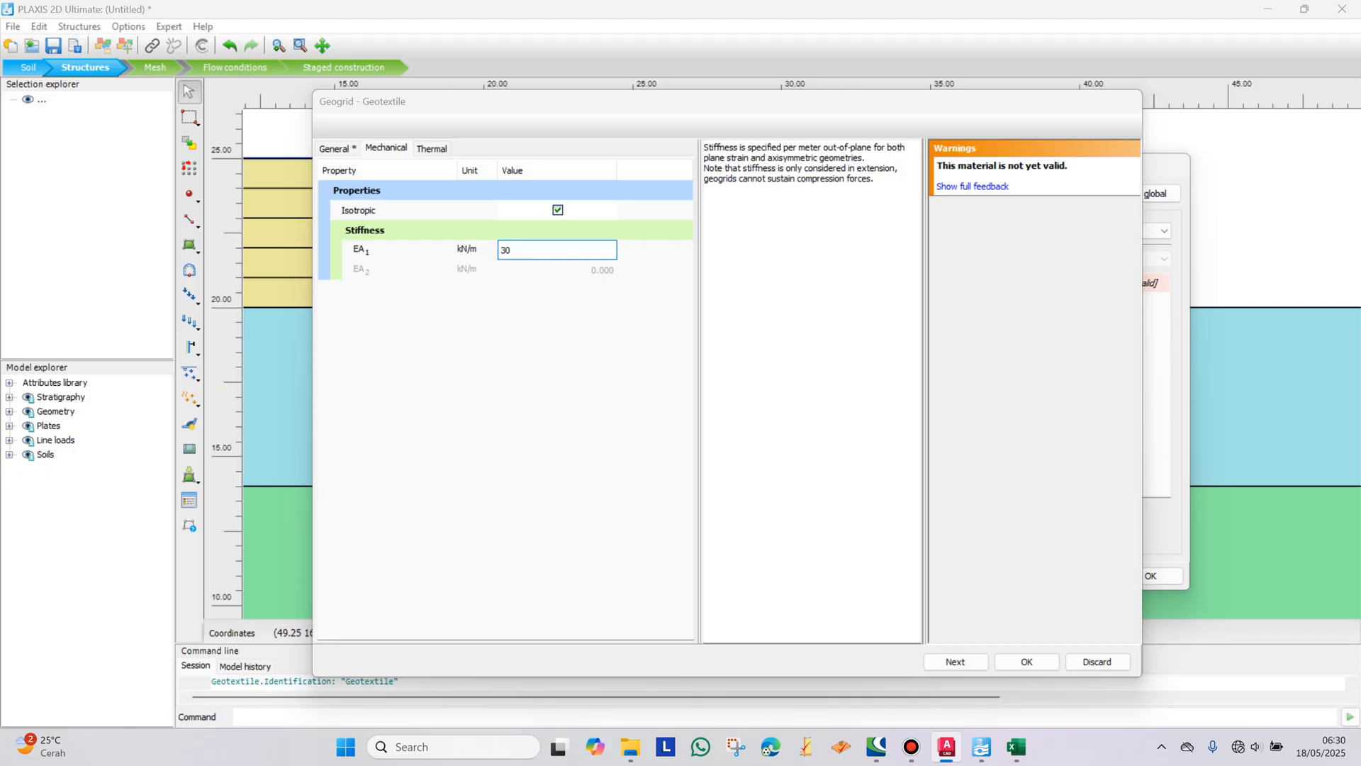
click(567, 345)
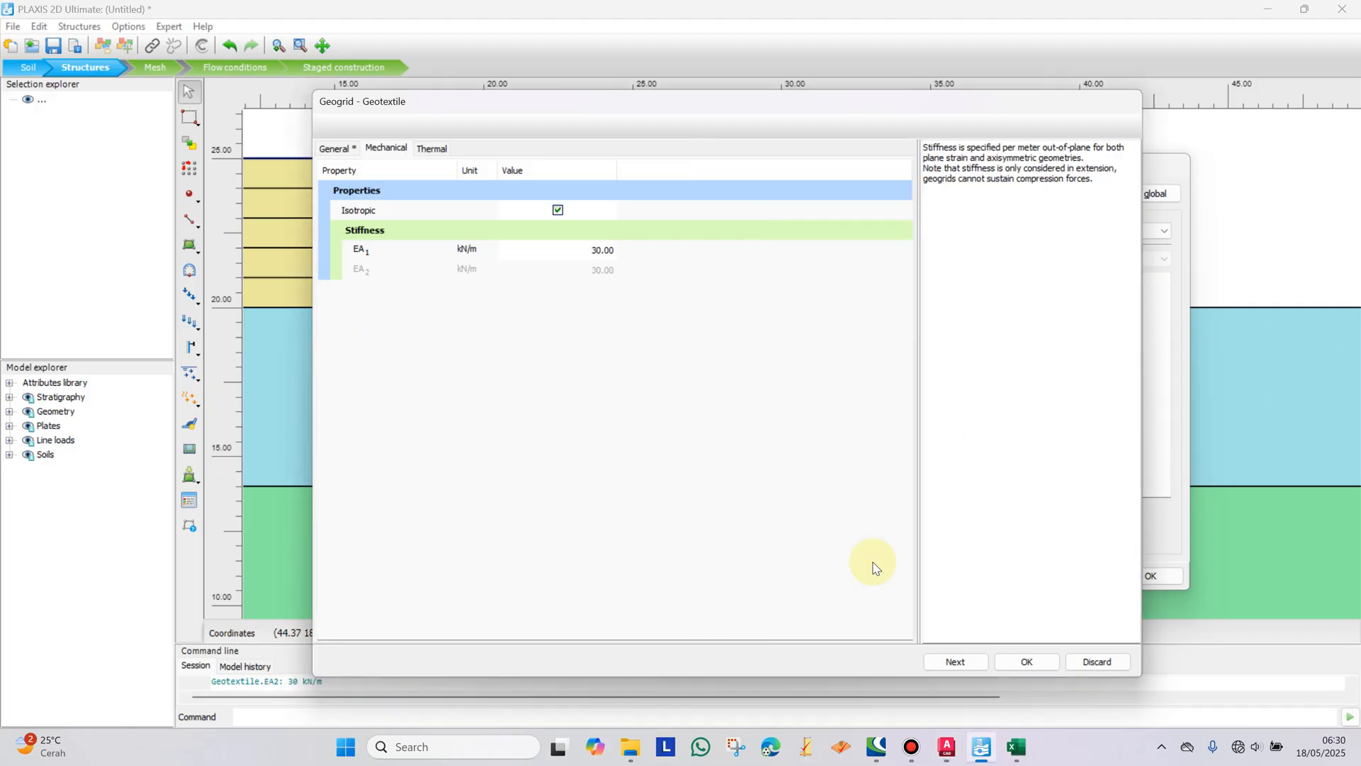
click(1025, 660)
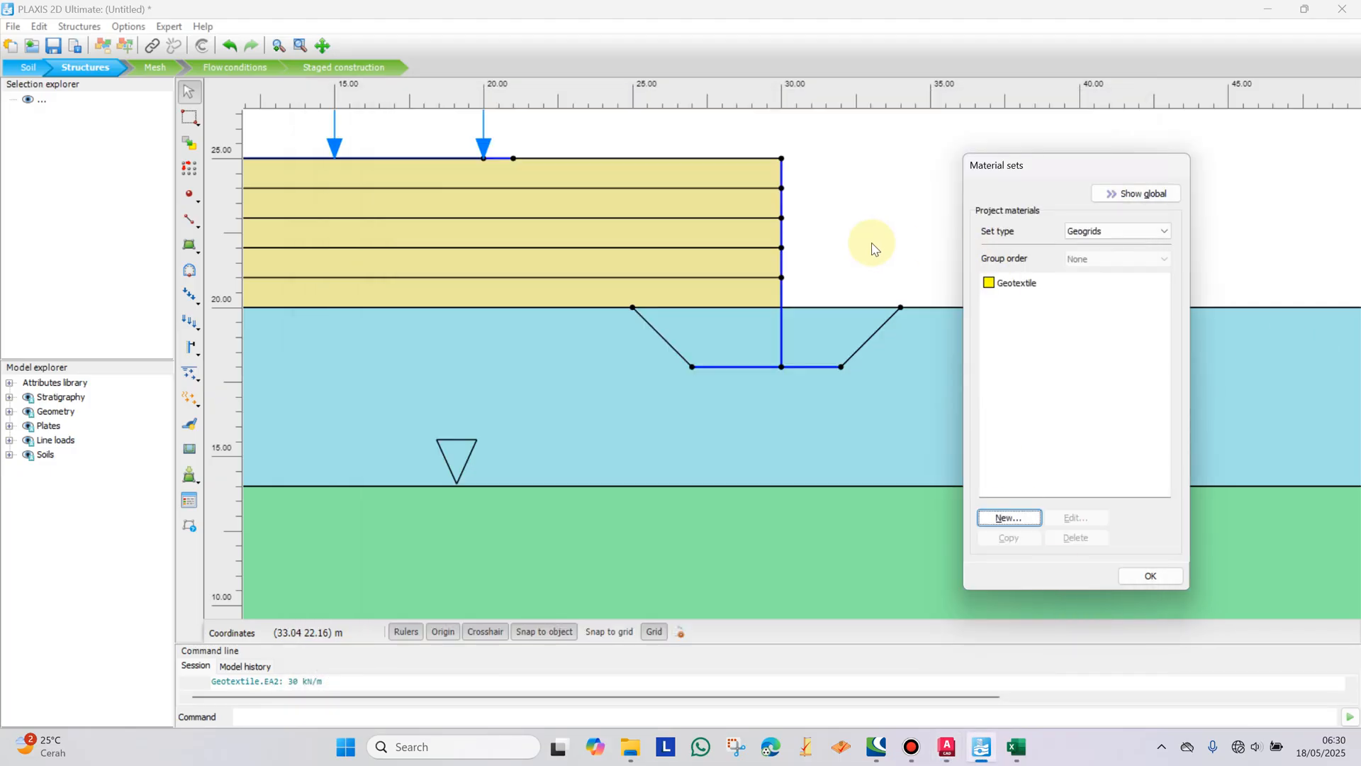
Step: Create geogrids from x = 0 to x = 30 m along the embankment layer lines at y = 20 and y = 21 m
scroll(771, 305, down, 5)
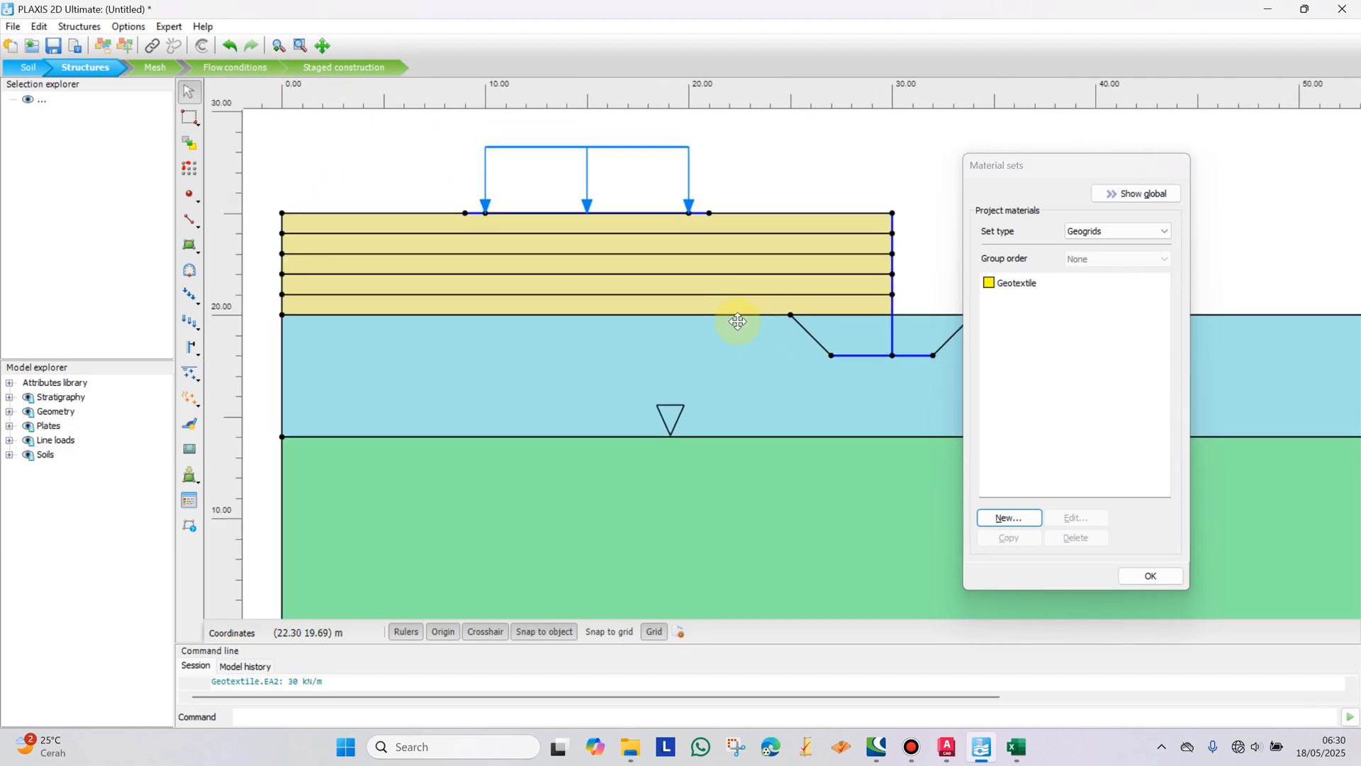
click(200, 361)
click(262, 389)
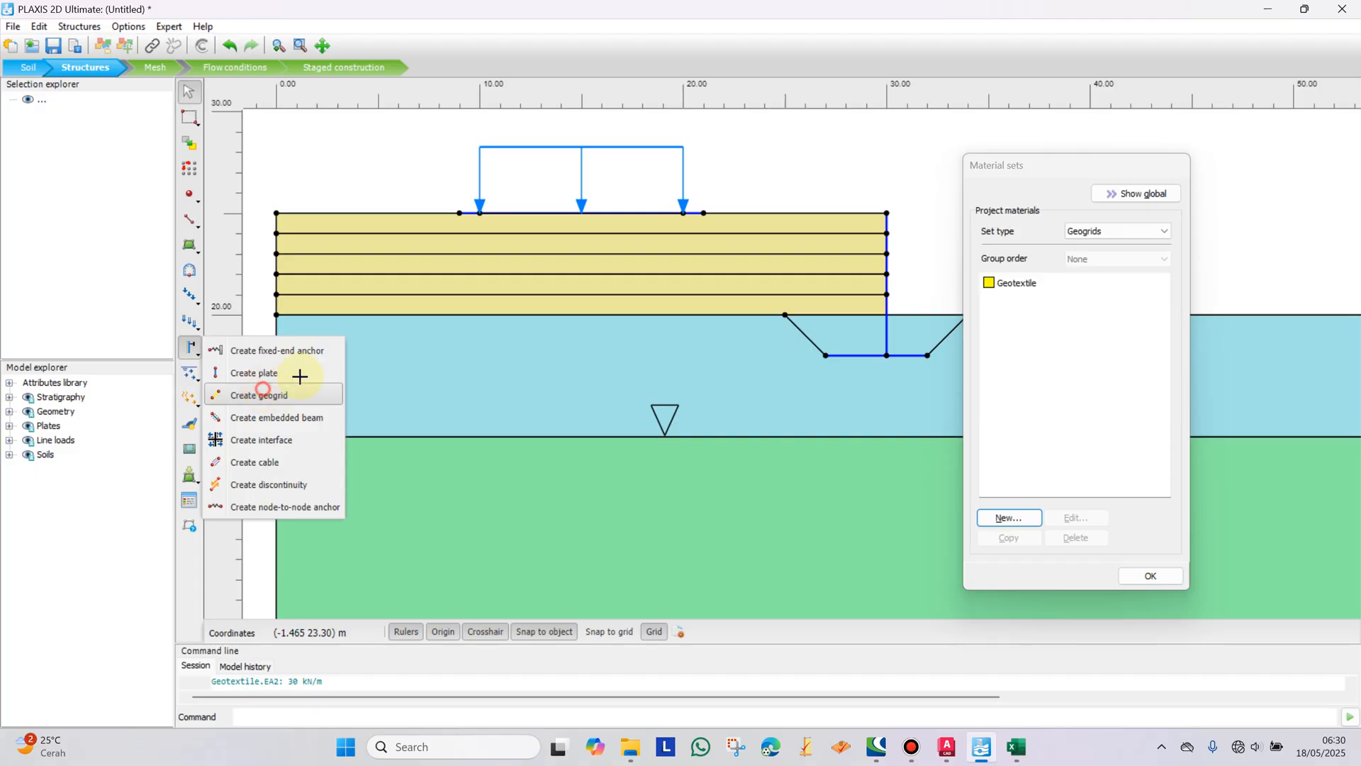
click(277, 314)
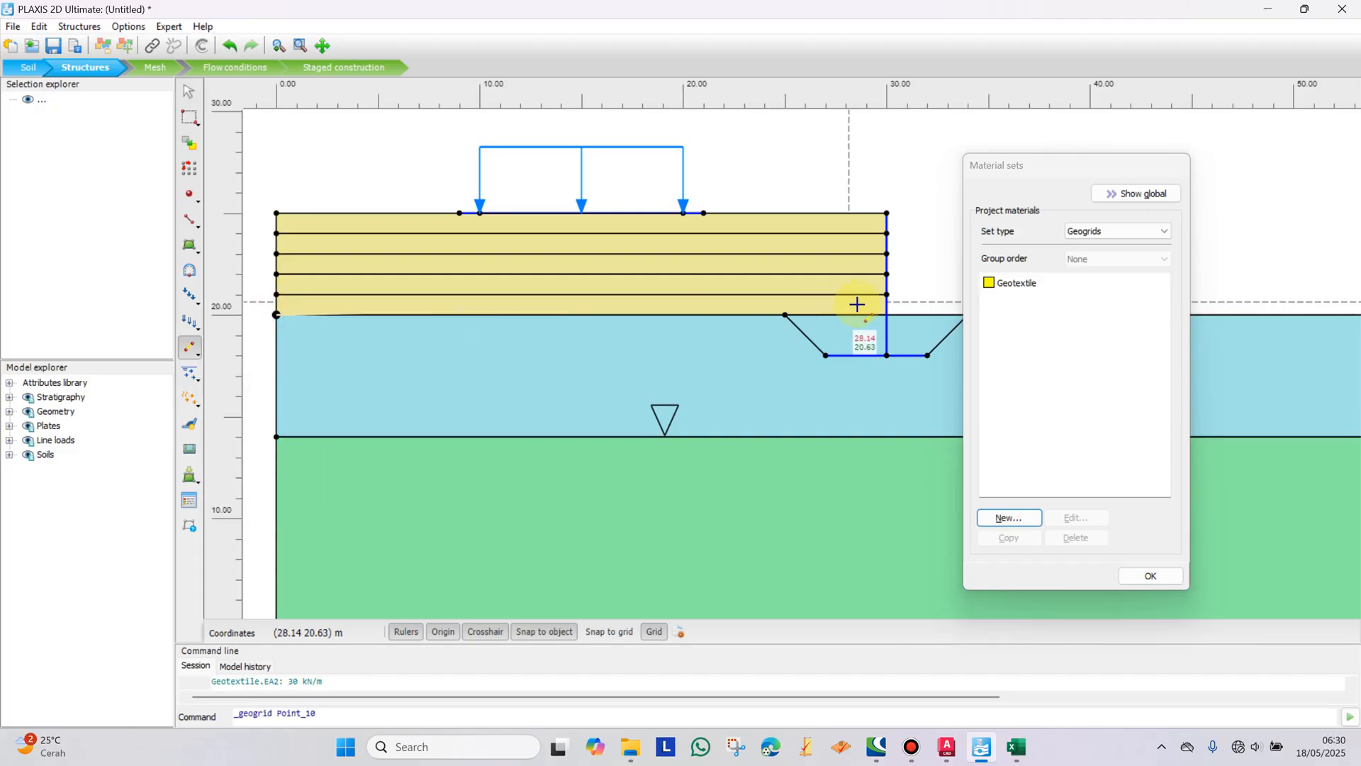
click(887, 314)
right_click(915, 262)
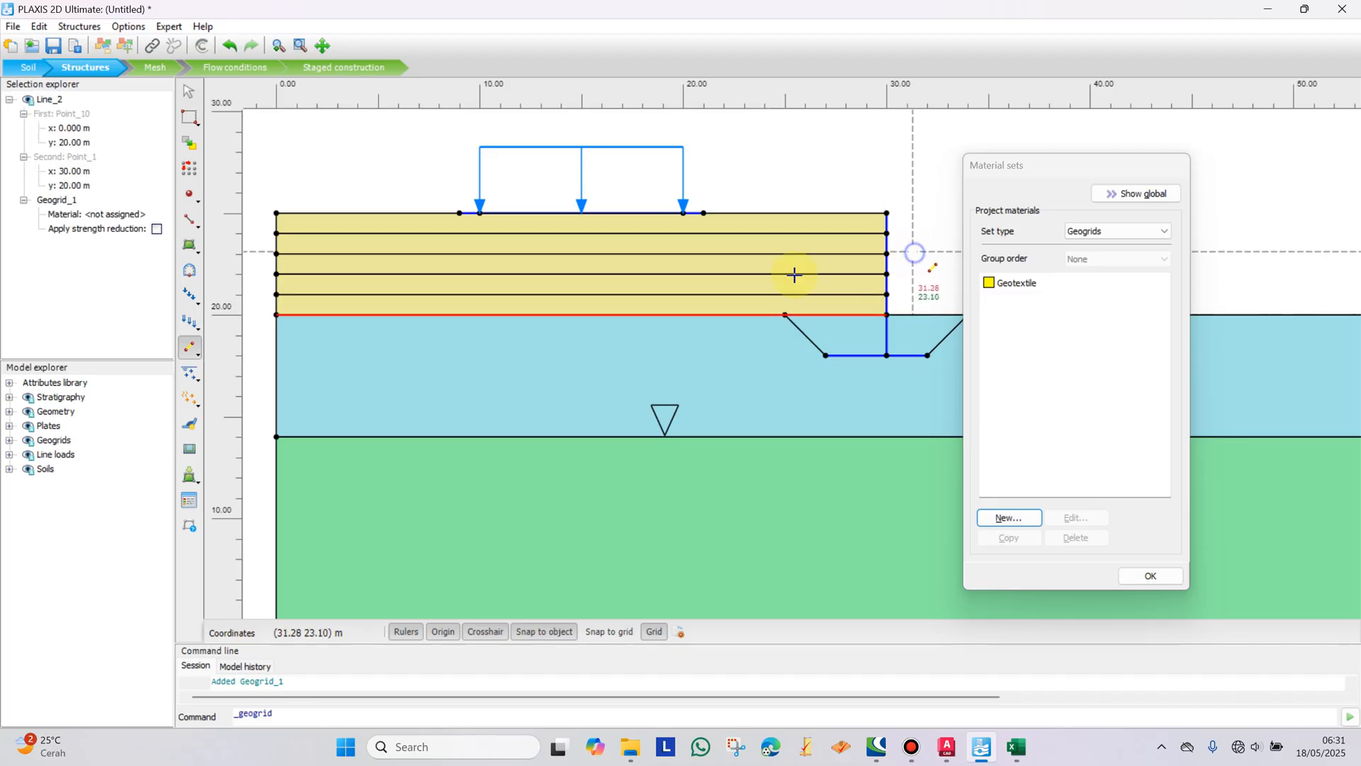
click(276, 293)
click(887, 294)
right_click(916, 277)
Step: Create geogrids from x = 0 to x = 30 m along the embankment layer lines at y = 22, 23 and 24 m
click(277, 274)
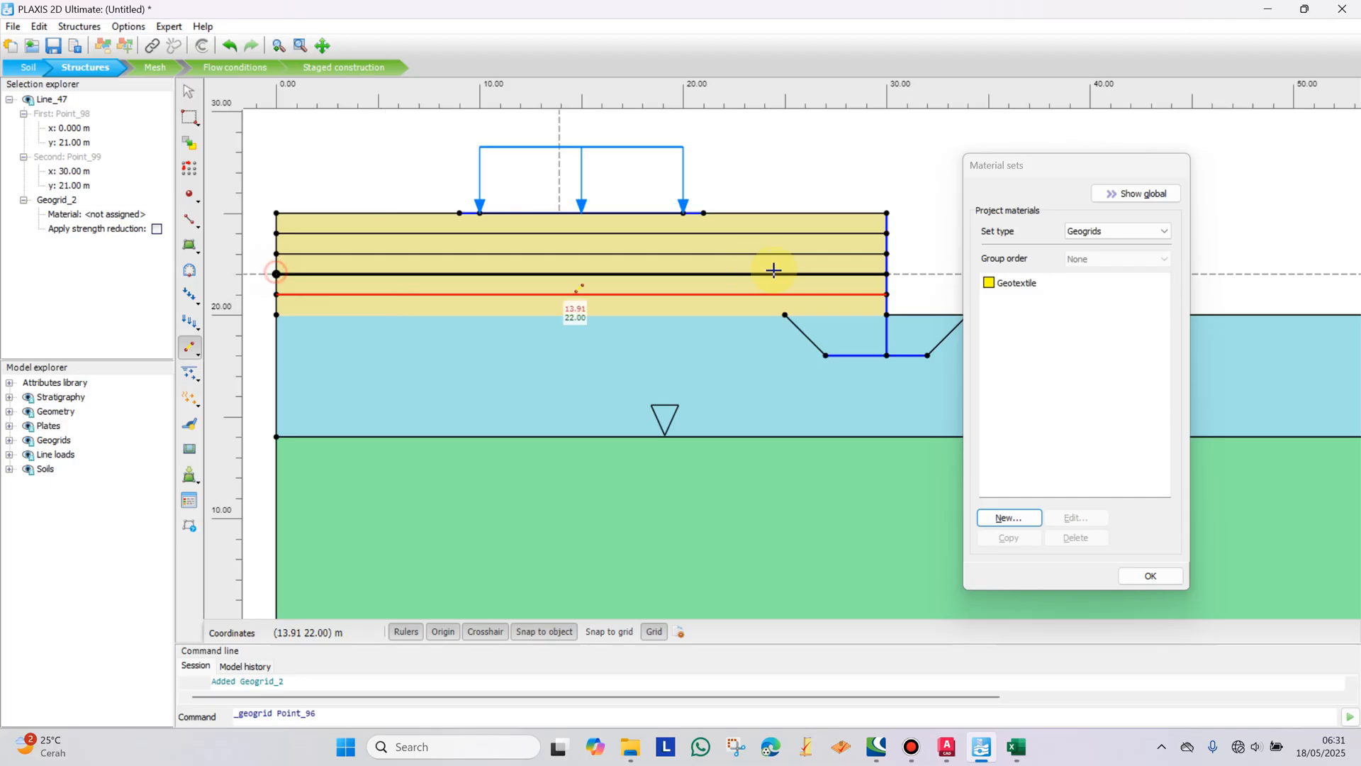
click(887, 274)
right_click(894, 269)
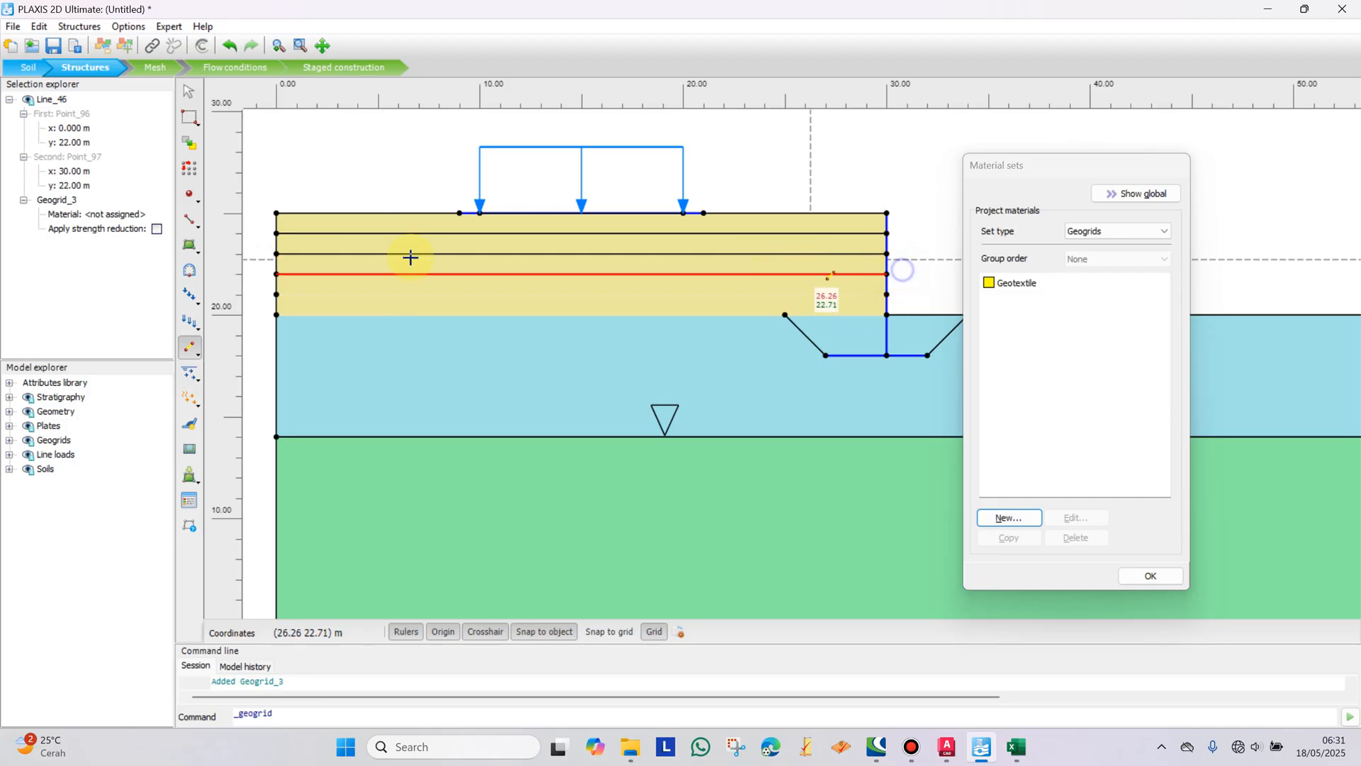
click(277, 253)
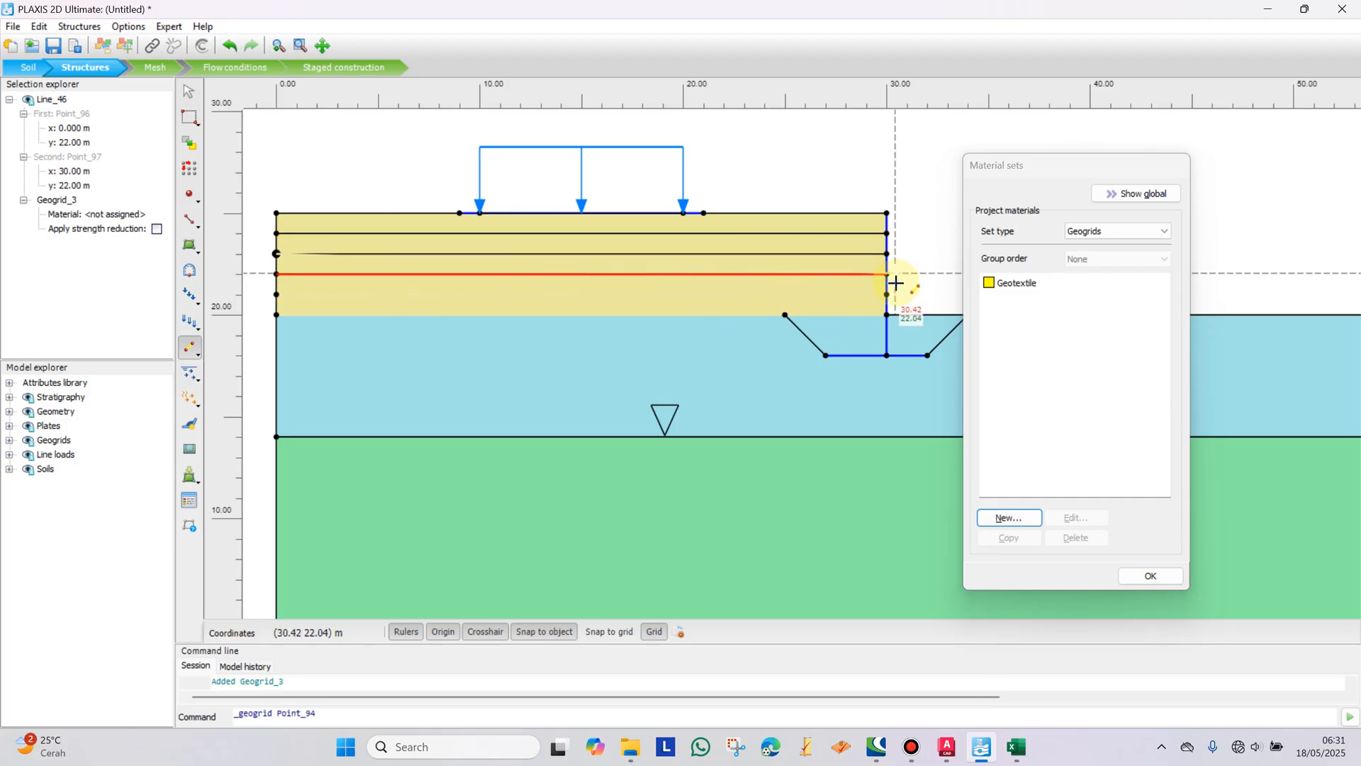
click(887, 254)
right_click(897, 266)
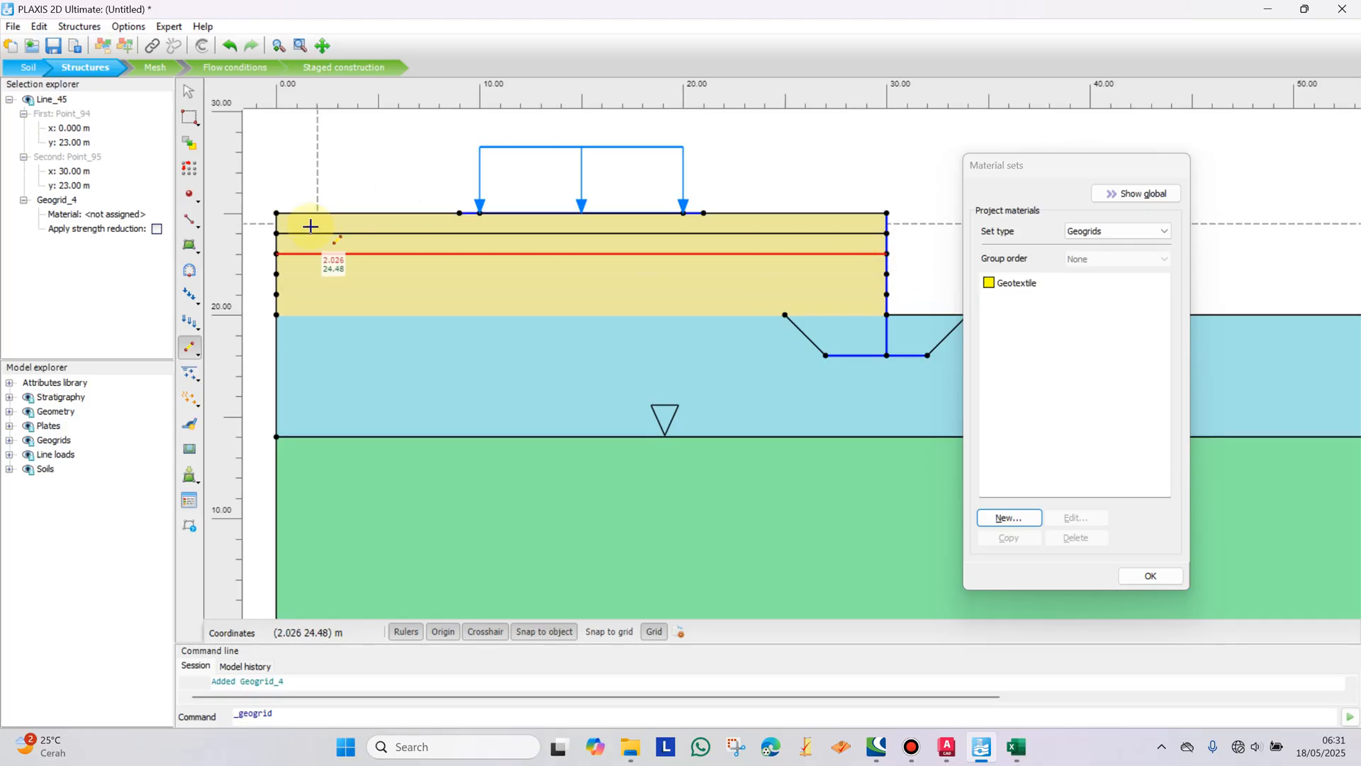
click(277, 234)
click(887, 233)
right_click(918, 202)
right_click(926, 194)
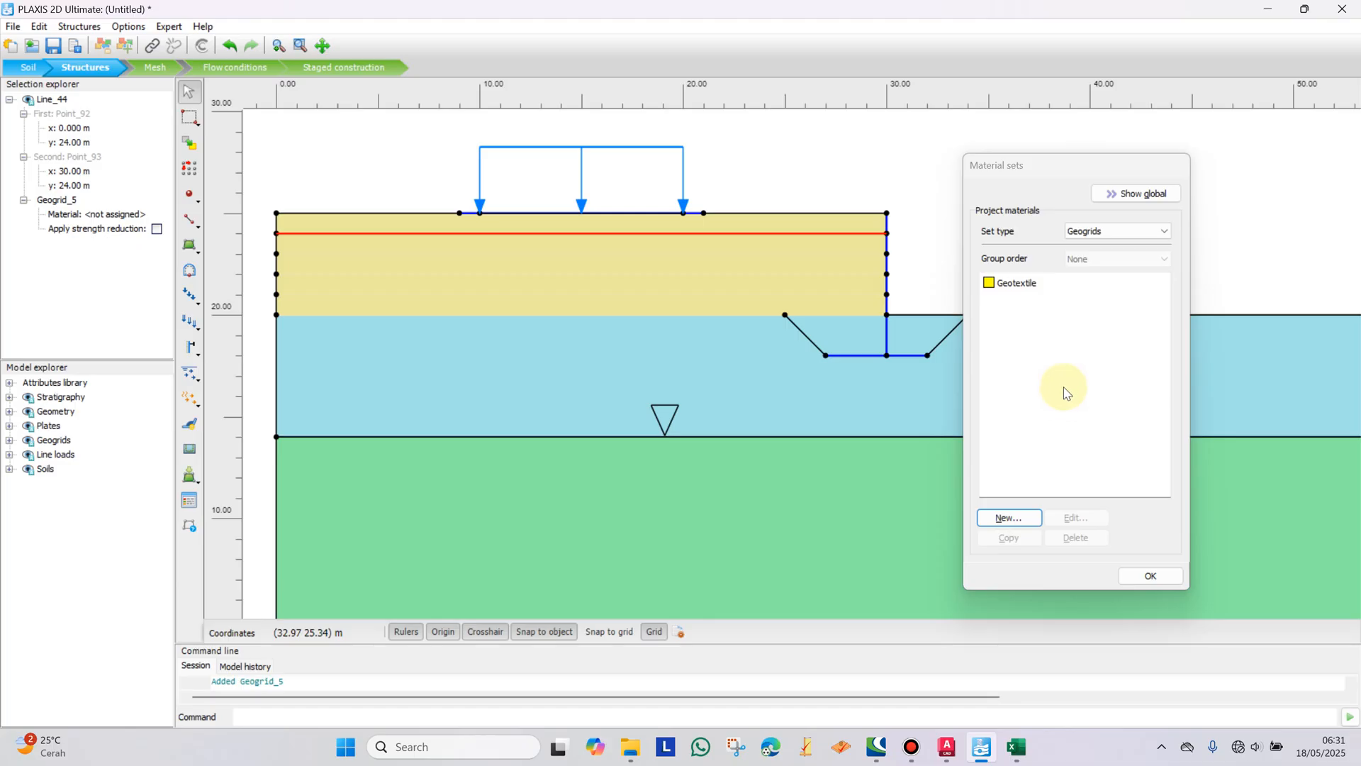
Step: Change the colour of the soil material 3.Tanah Timbunan to a medium blue
click(1113, 233)
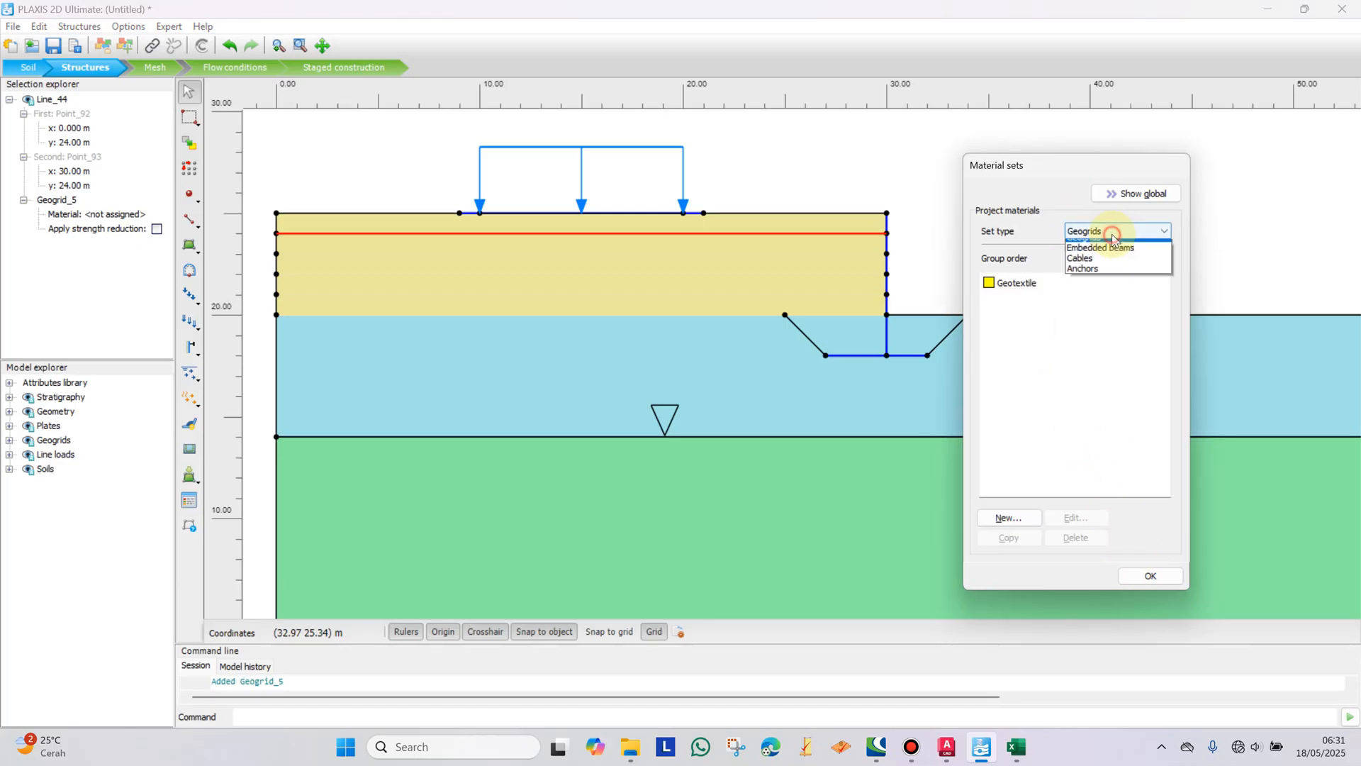
click(1106, 246)
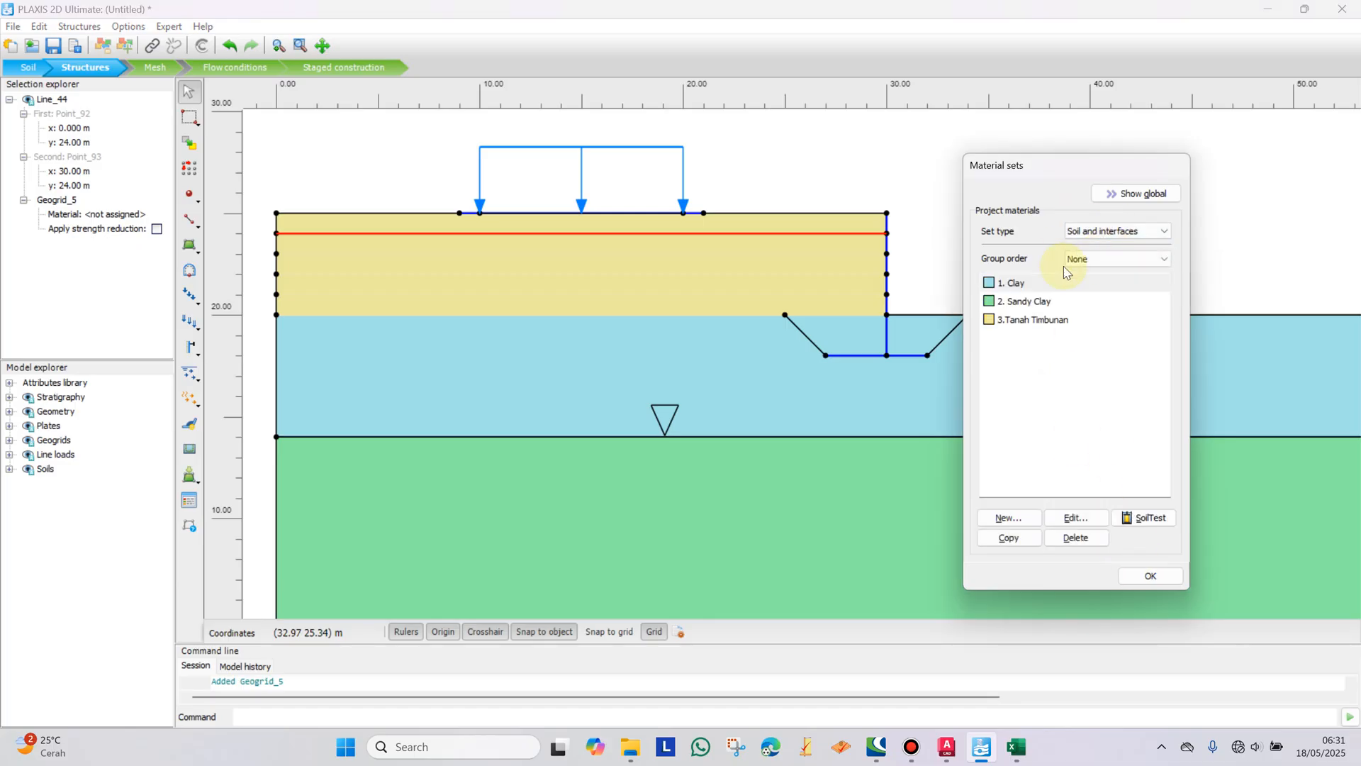
click(1039, 319)
click(1076, 517)
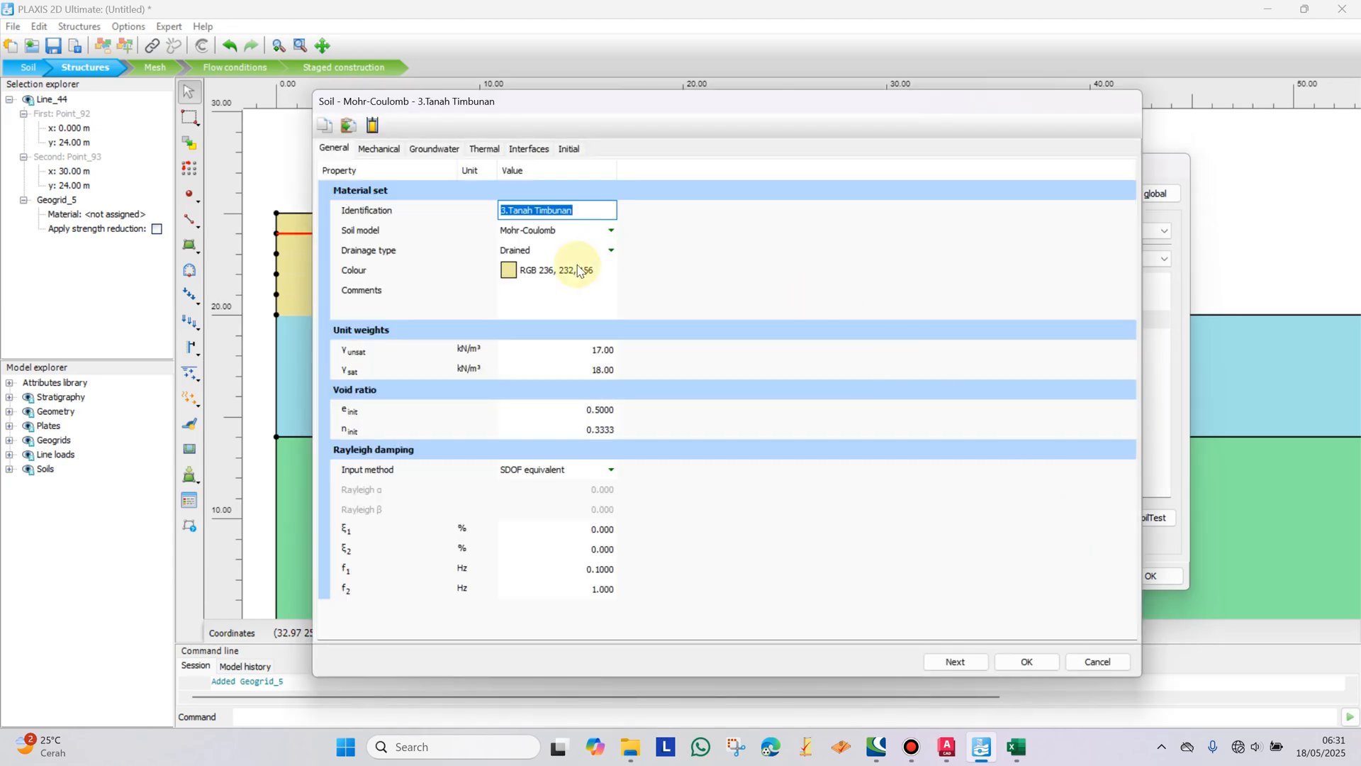
click(508, 270)
click(1009, 169)
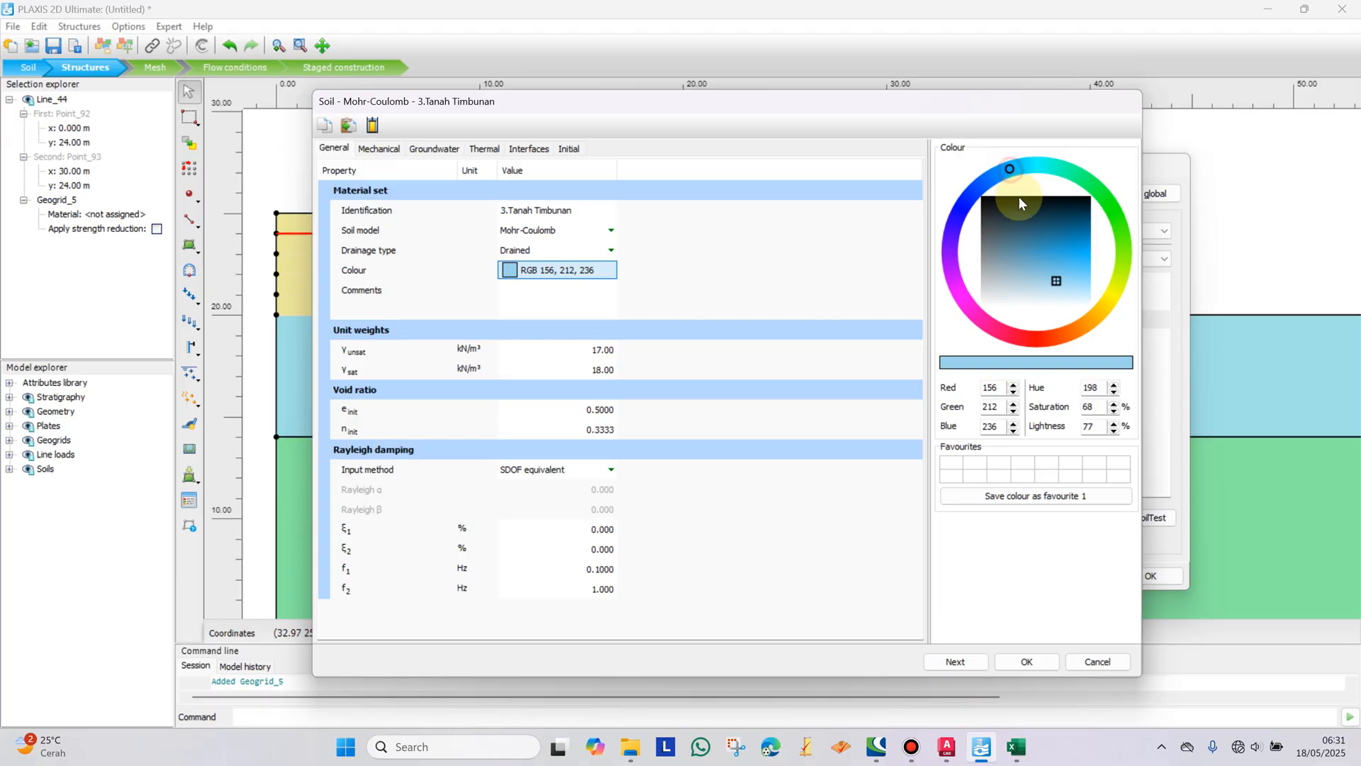
click(1061, 255)
click(1027, 661)
Step: Assign the Geotextile material to all five geogrids in the embankment and close the material sets
scroll(893, 276, down, 1)
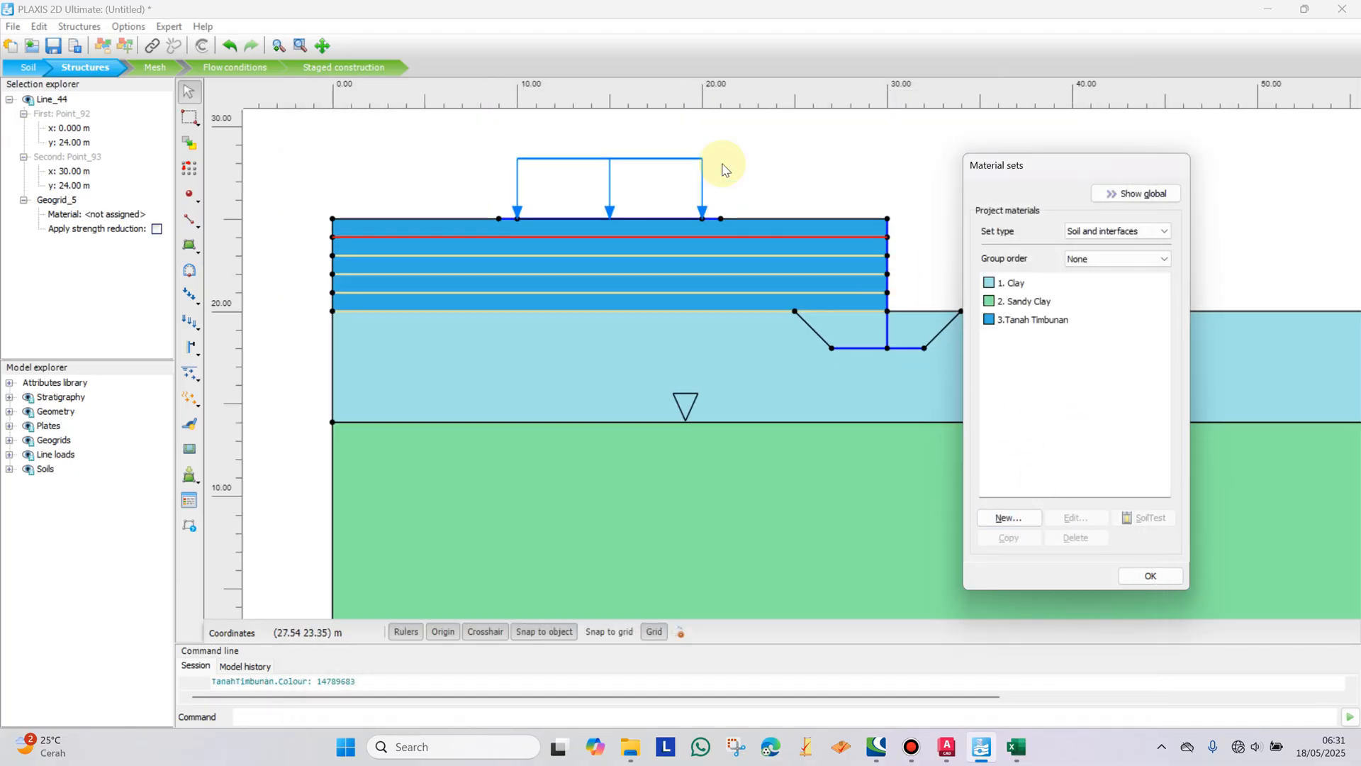
click(807, 179)
click(1113, 231)
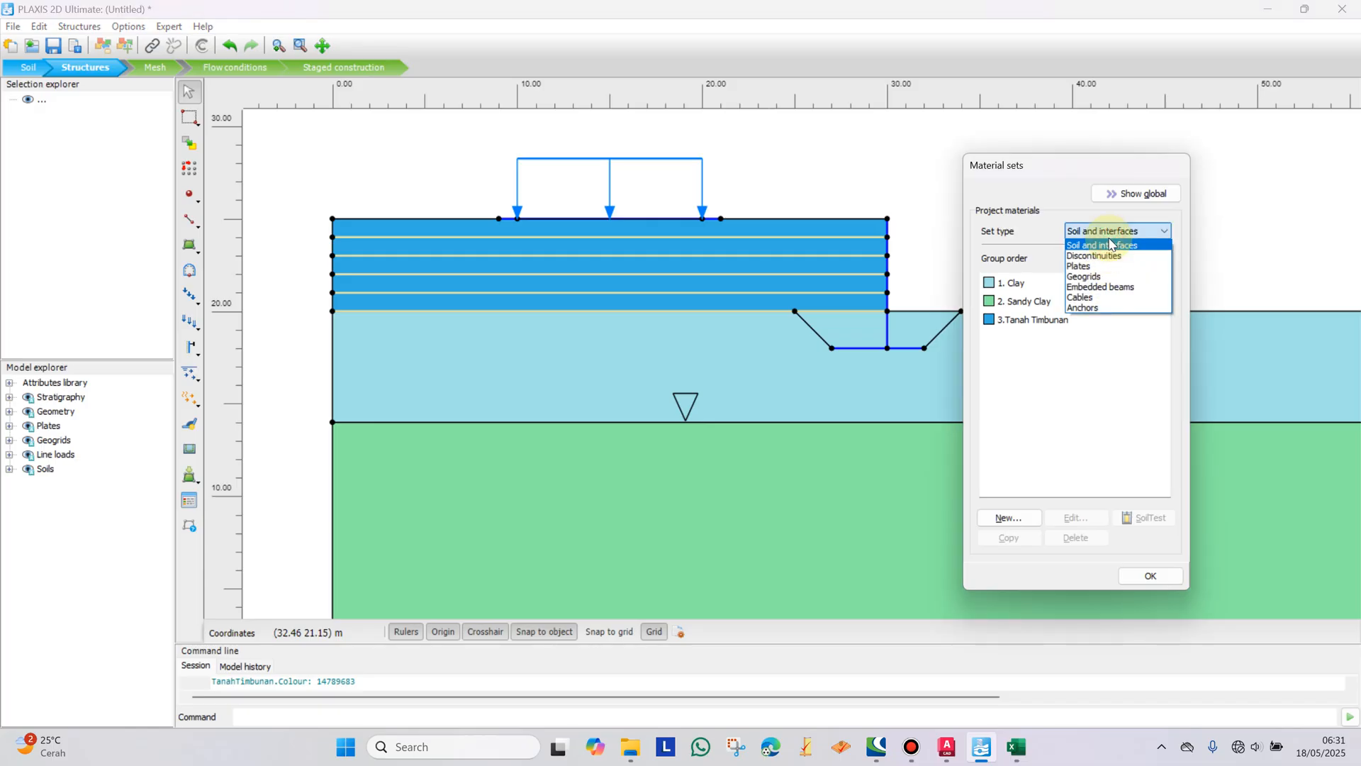
click(1100, 277)
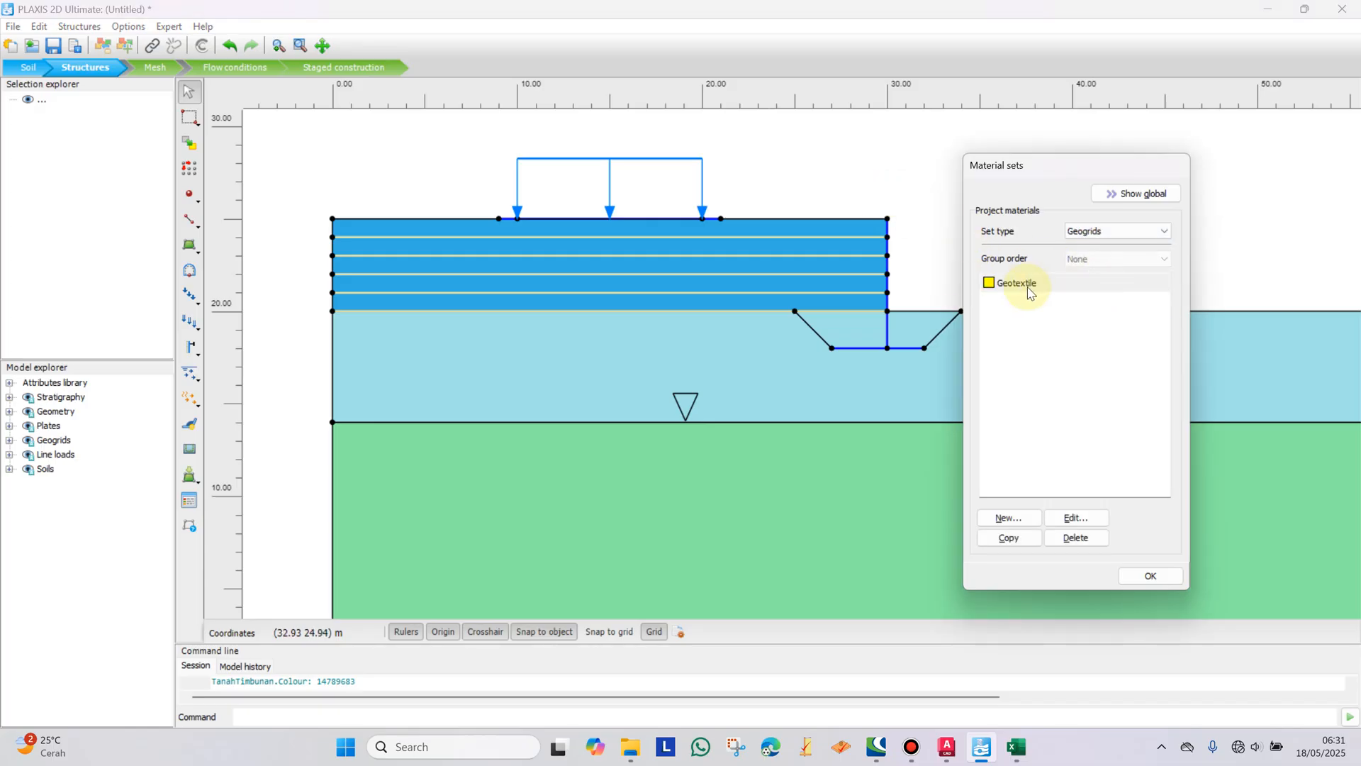
click(902, 160)
drag(1017, 286, 867, 315)
drag(988, 283, 874, 296)
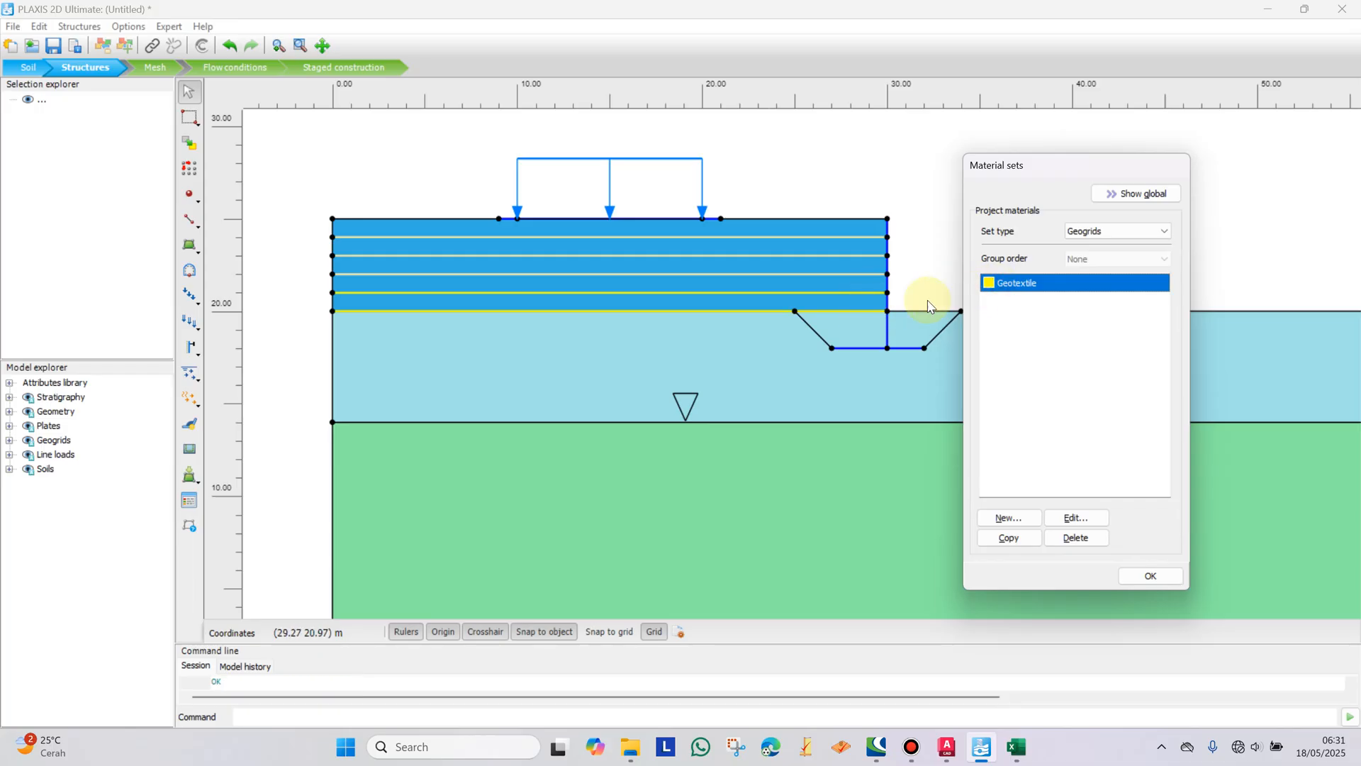
drag(992, 283, 877, 243)
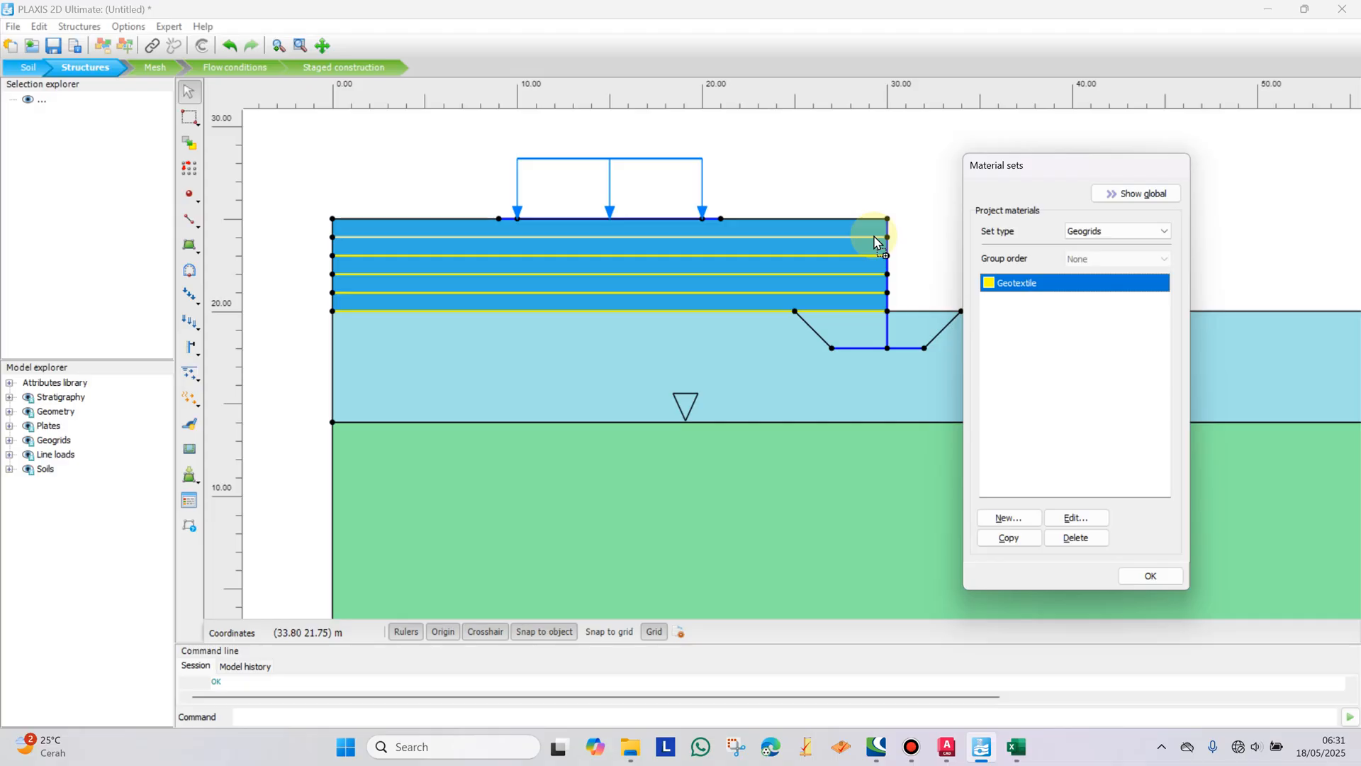
click(1156, 575)
scroll(1039, 217, down, 2)
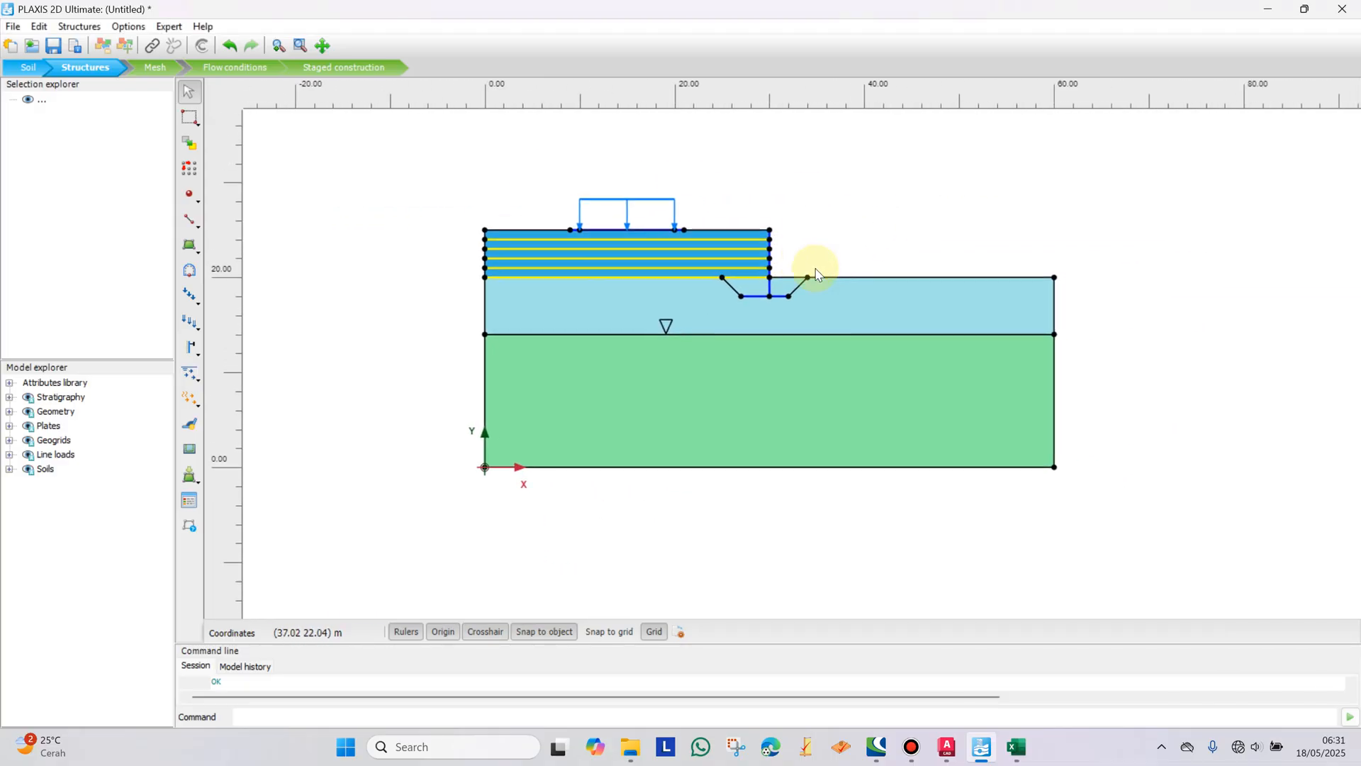
Step: Generate the finite element mesh with medium element distribution and enhanced mesh refinements
drag(539, 300, 492, 287)
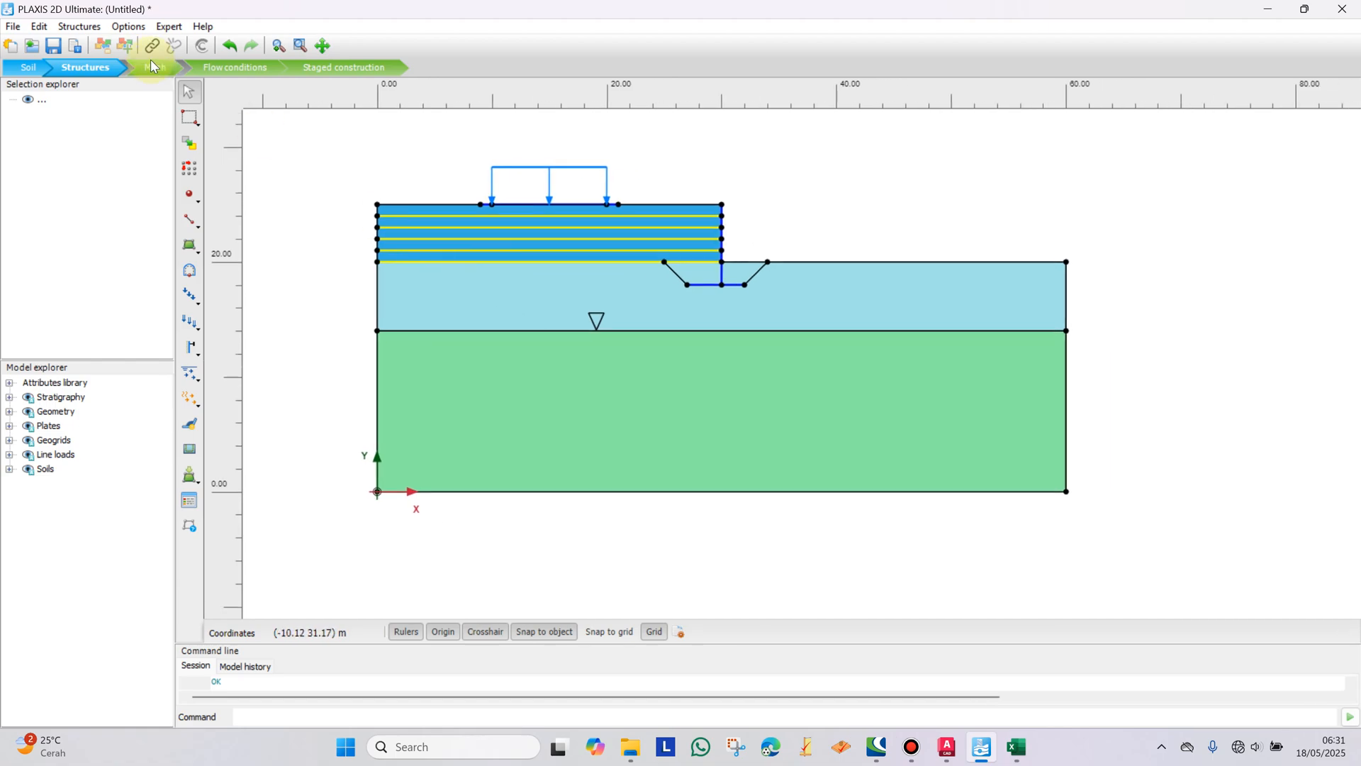
click(155, 71)
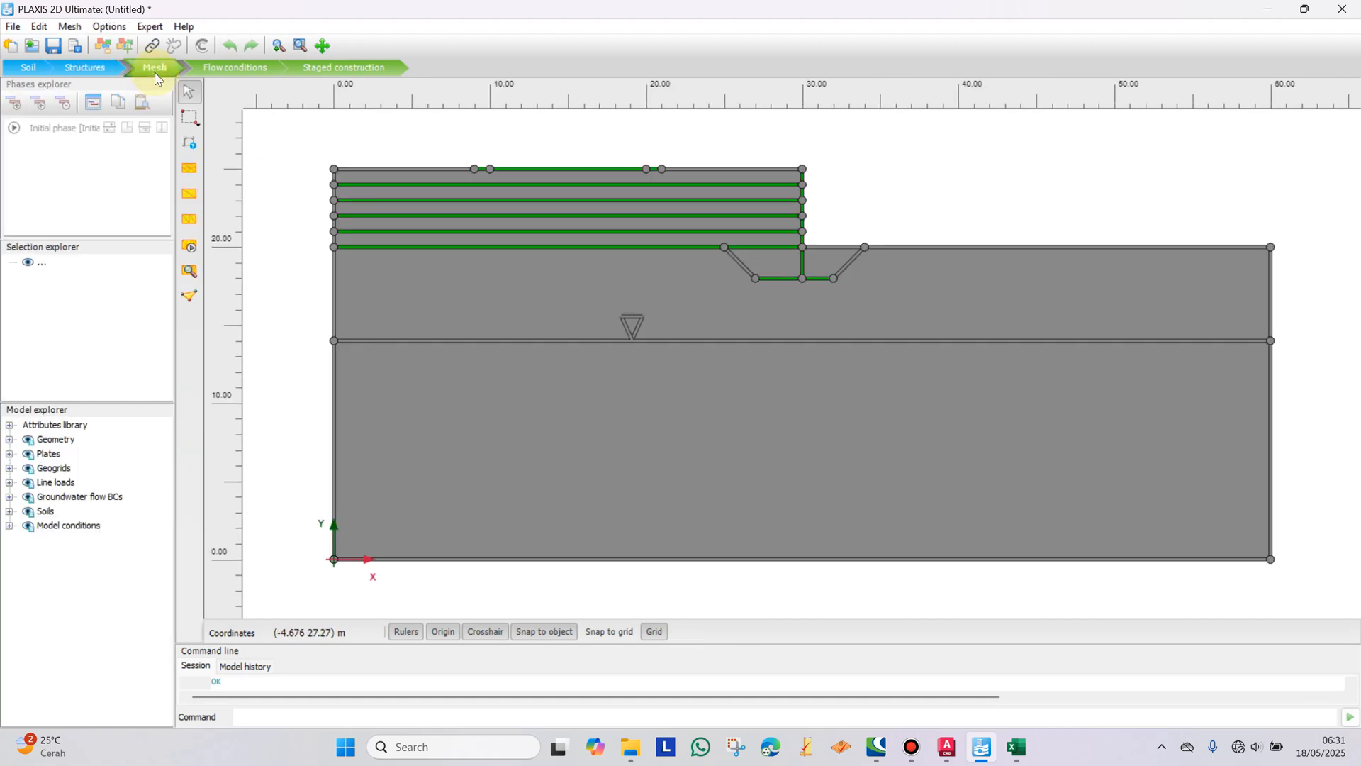
click(191, 247)
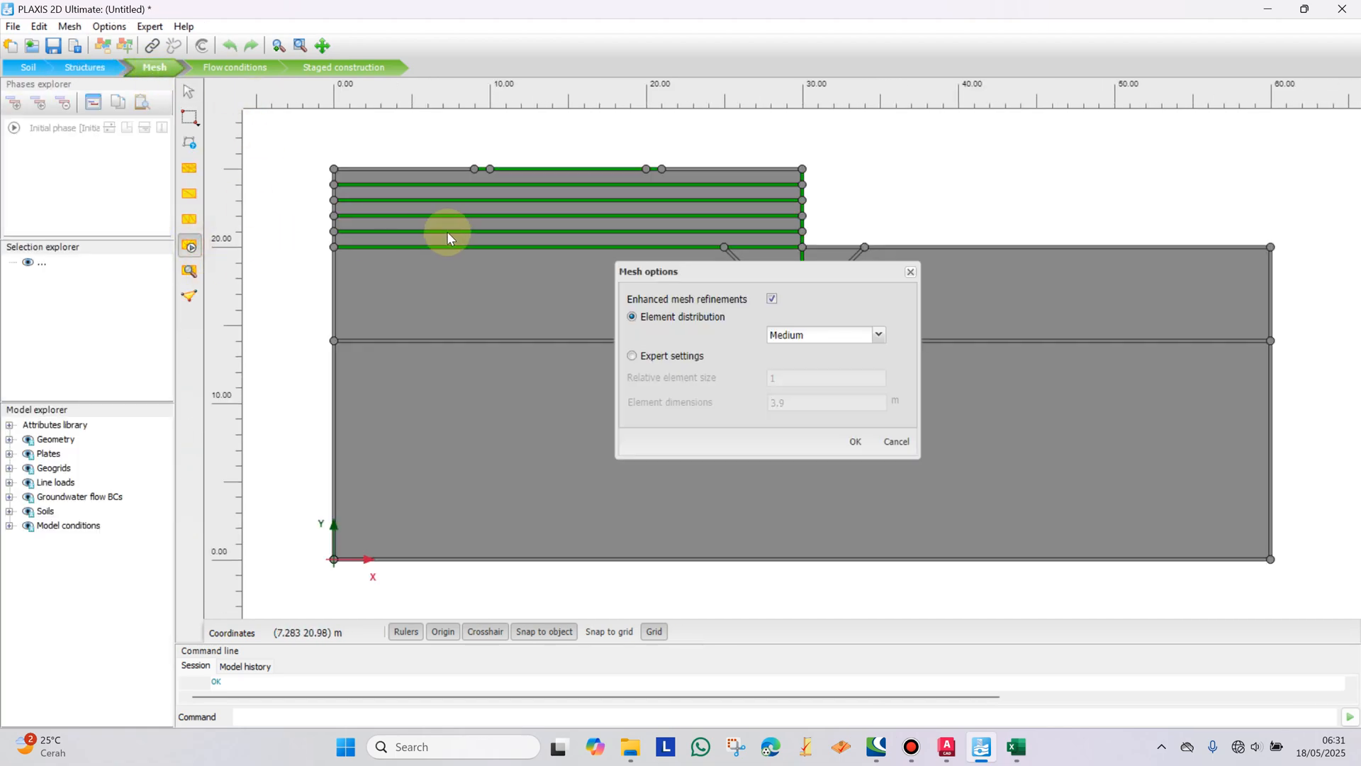
click(857, 442)
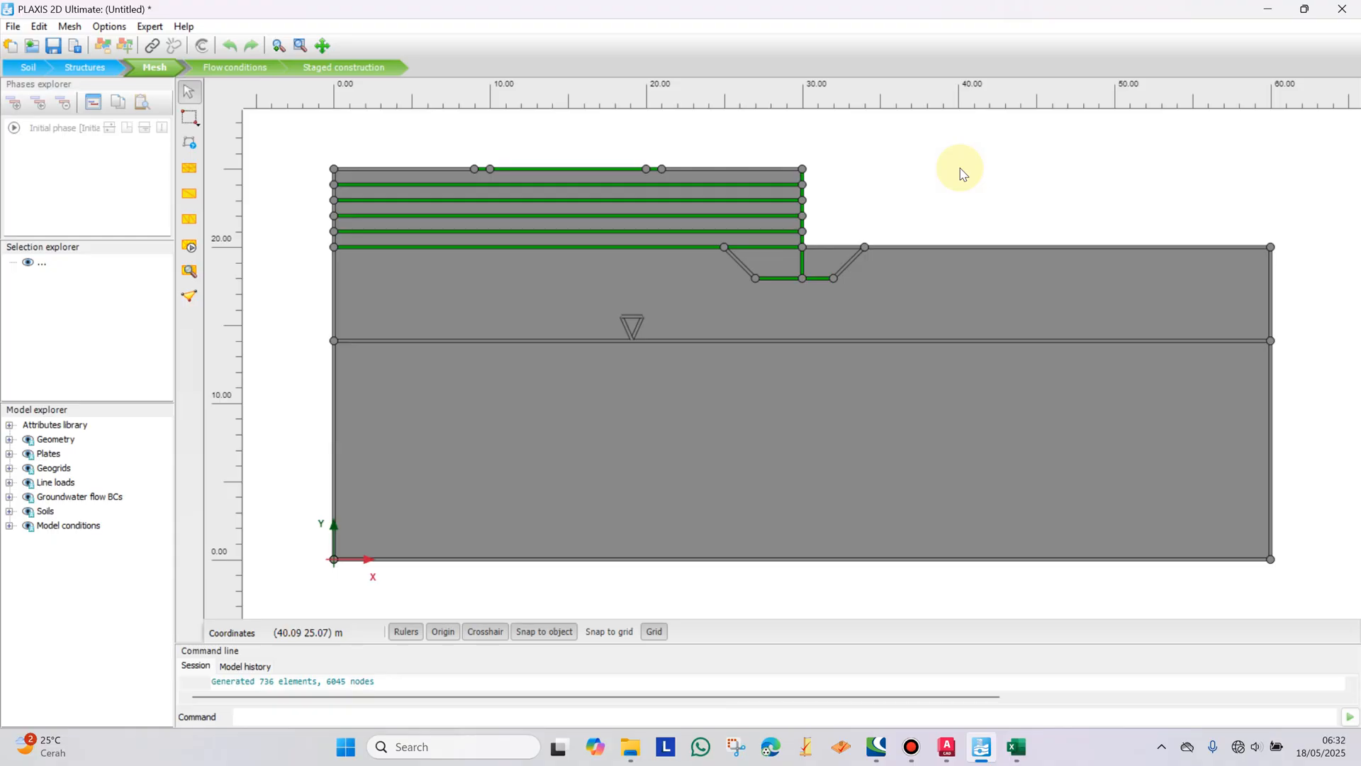
Step: Create a horizontal water level in the flow conditions at y = 14 m from x = 0 to x = 60 m
click(235, 66)
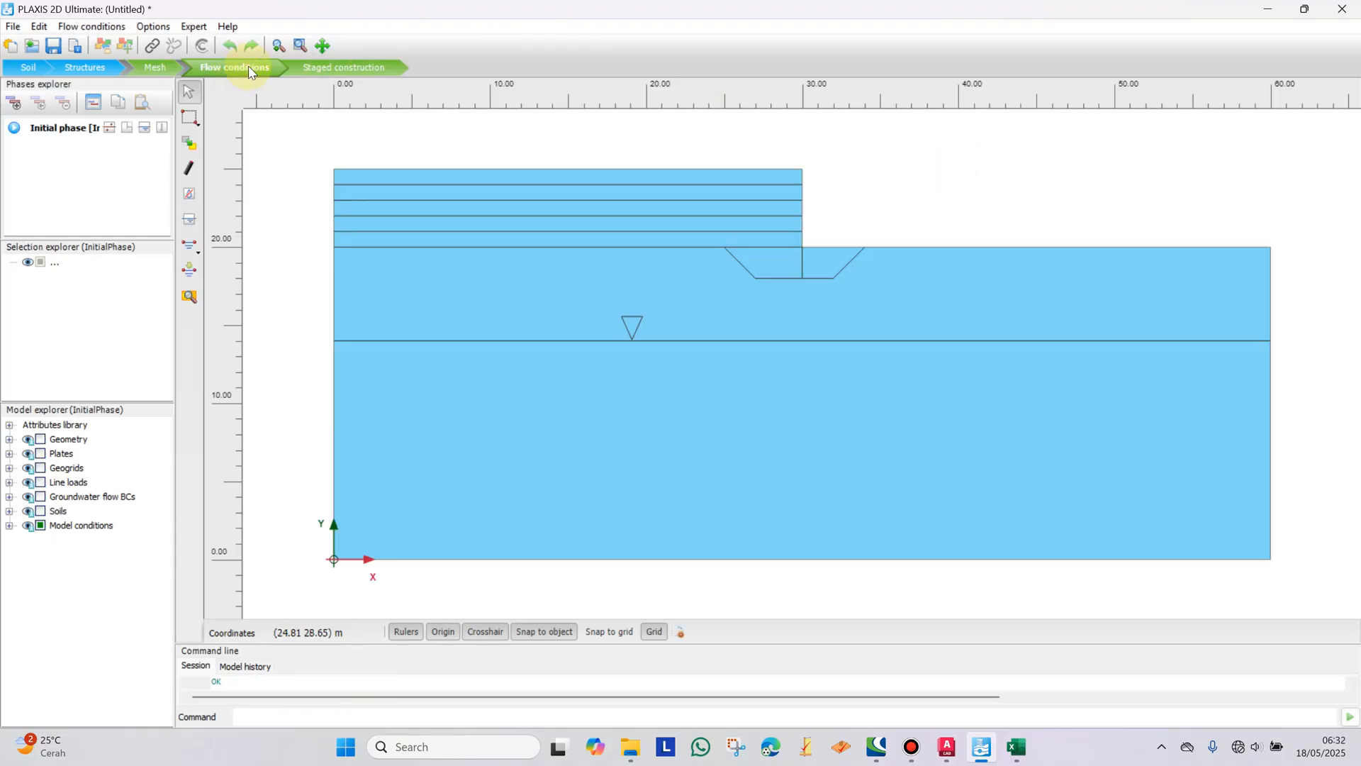
click(189, 253)
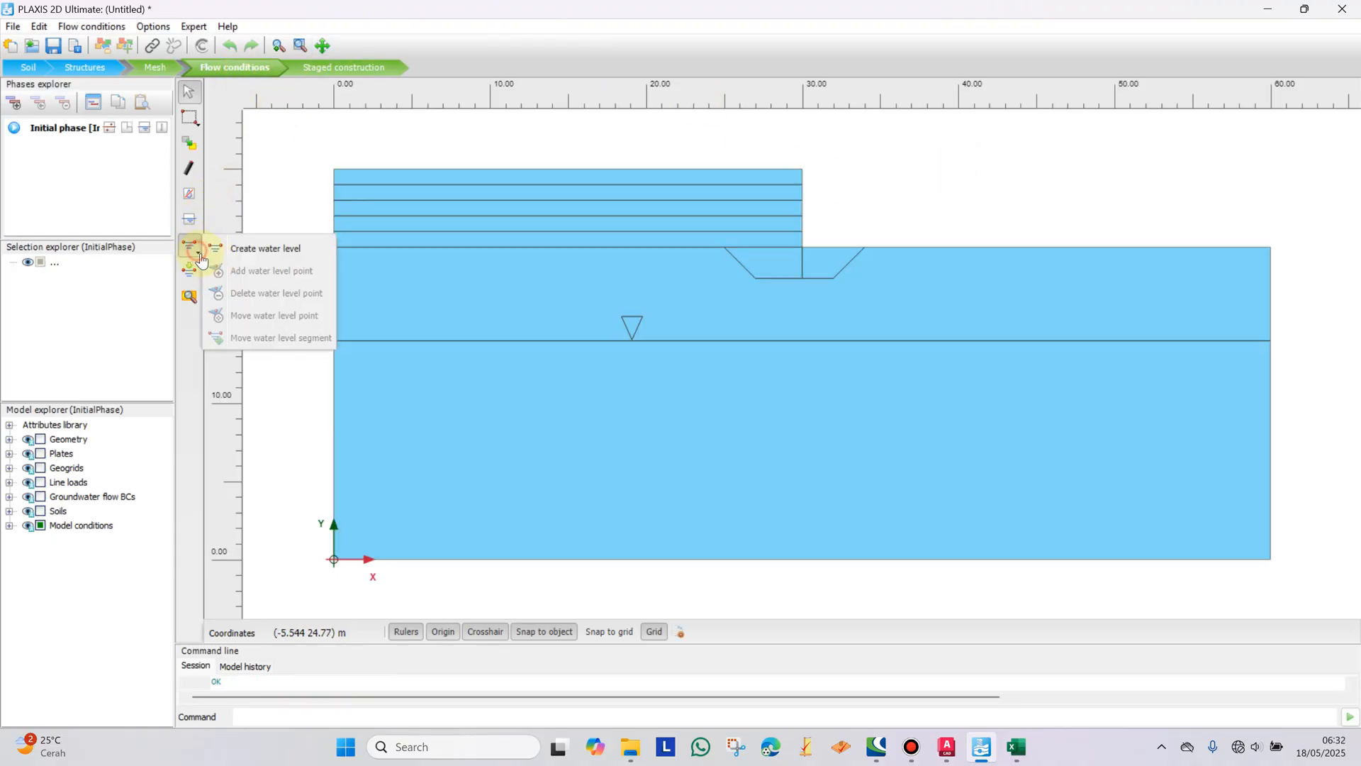
click(257, 252)
click(334, 339)
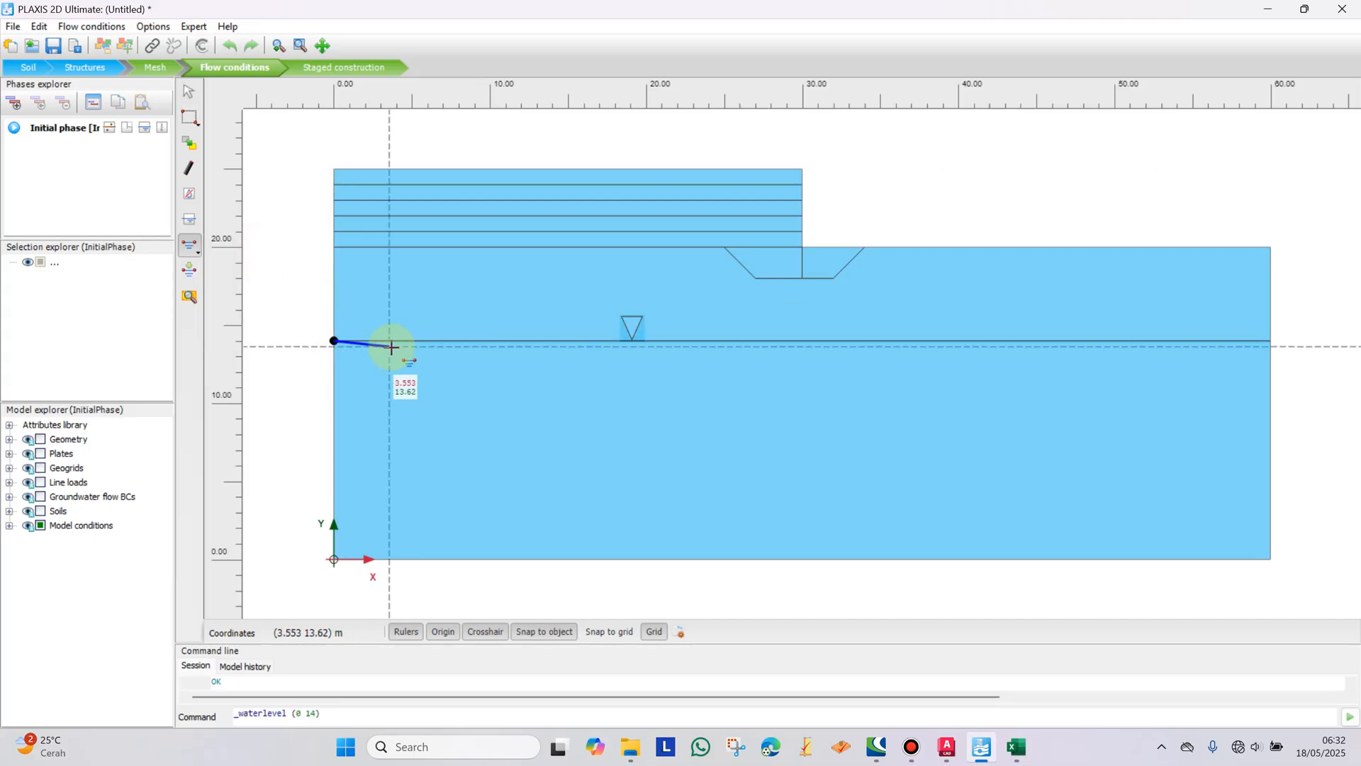
click(1273, 340)
right_click(1307, 313)
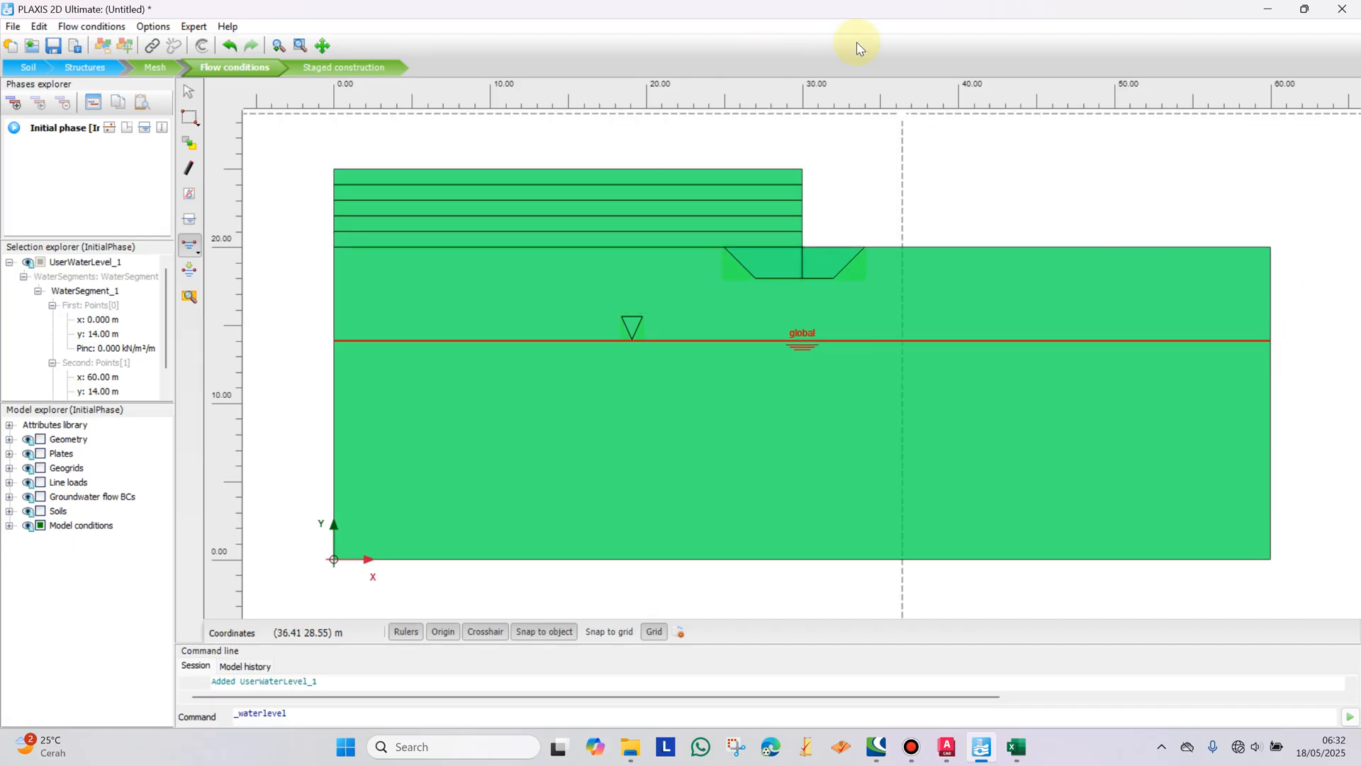
Step: Close the groundwater flow boundaries along the model's left edge, base and right edge, and switch to staged construction
click(189, 168)
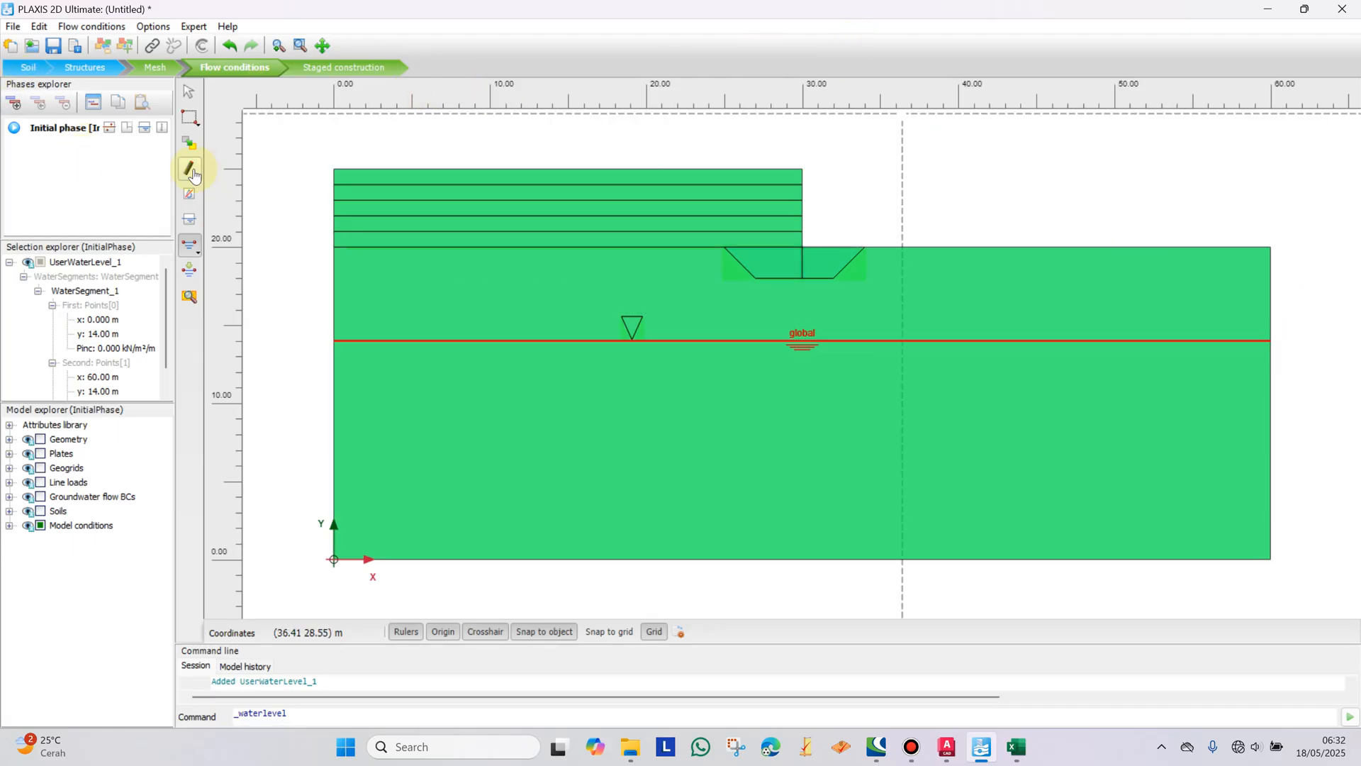
click(334, 170)
click(334, 559)
right_click(334, 560)
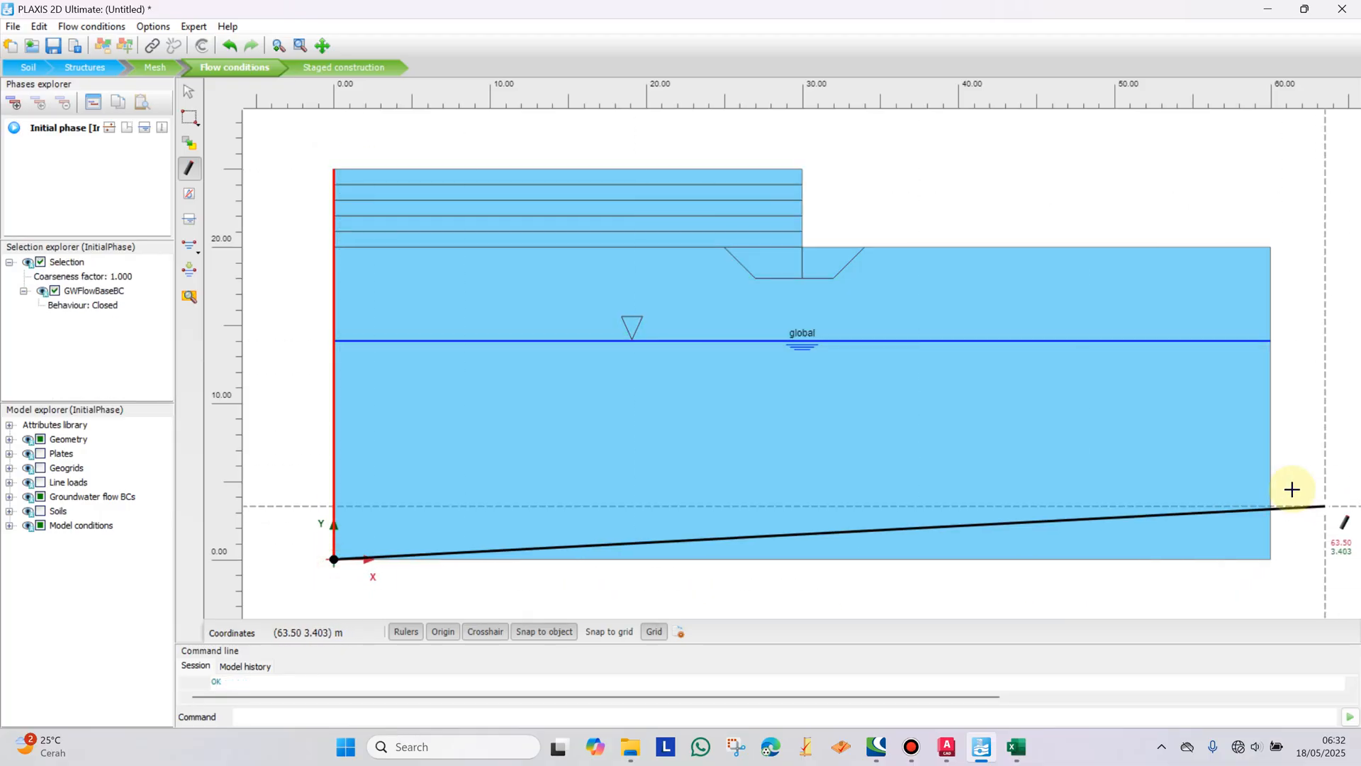
click(1270, 561)
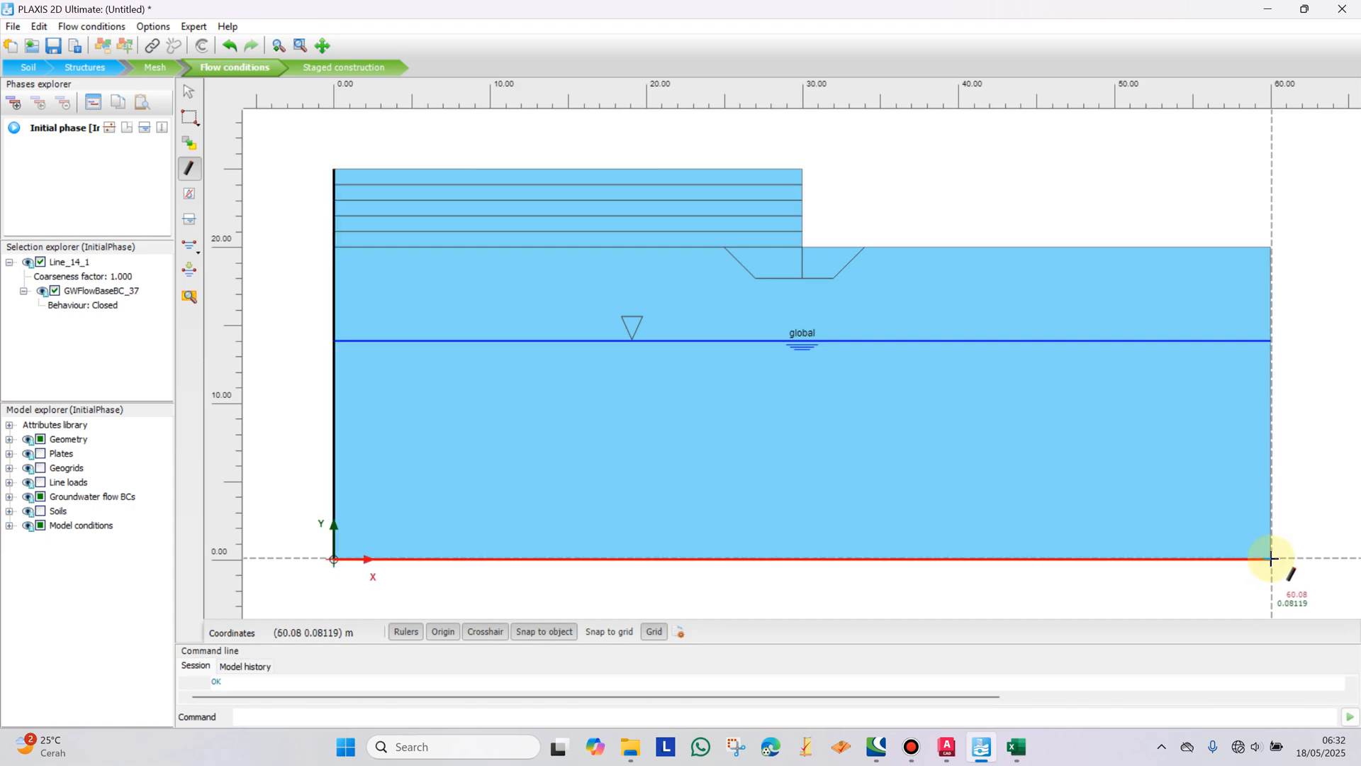
click(1277, 245)
right_click(1276, 245)
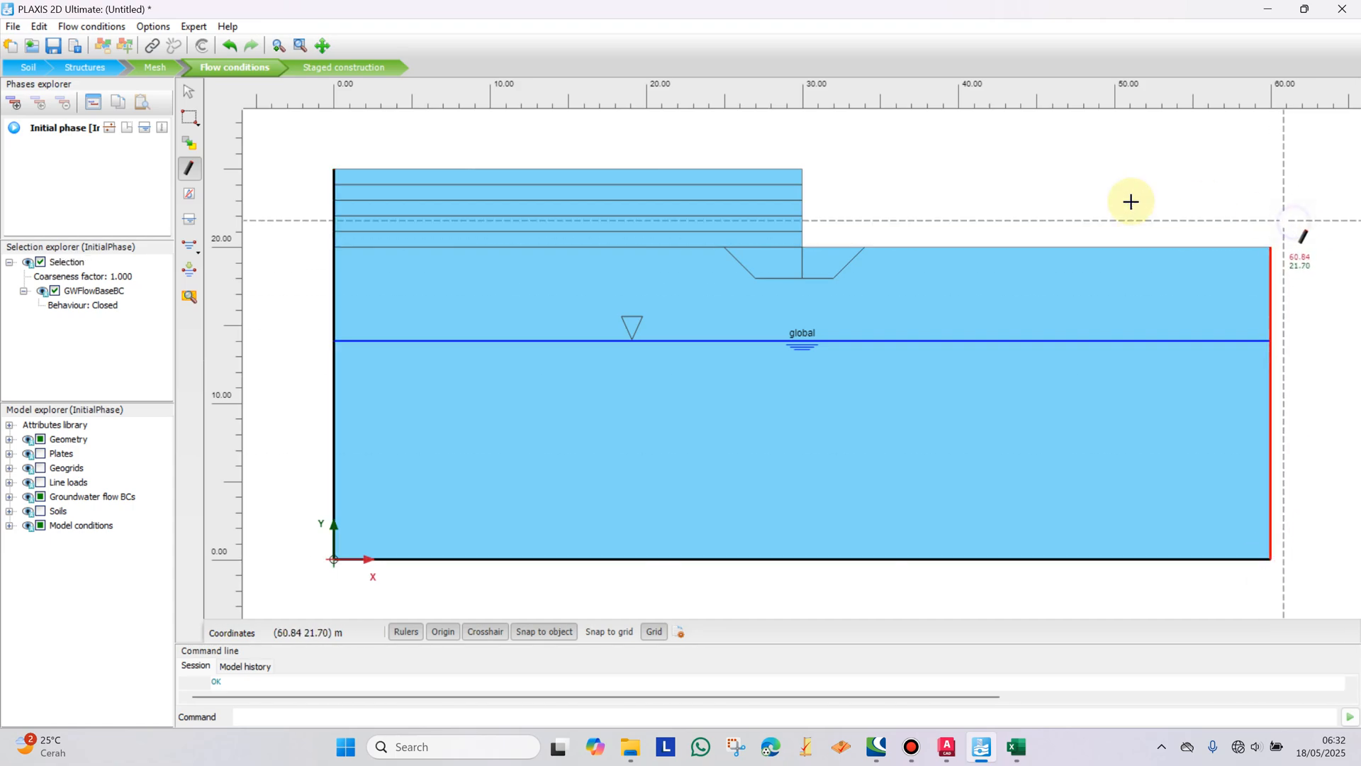
click(339, 70)
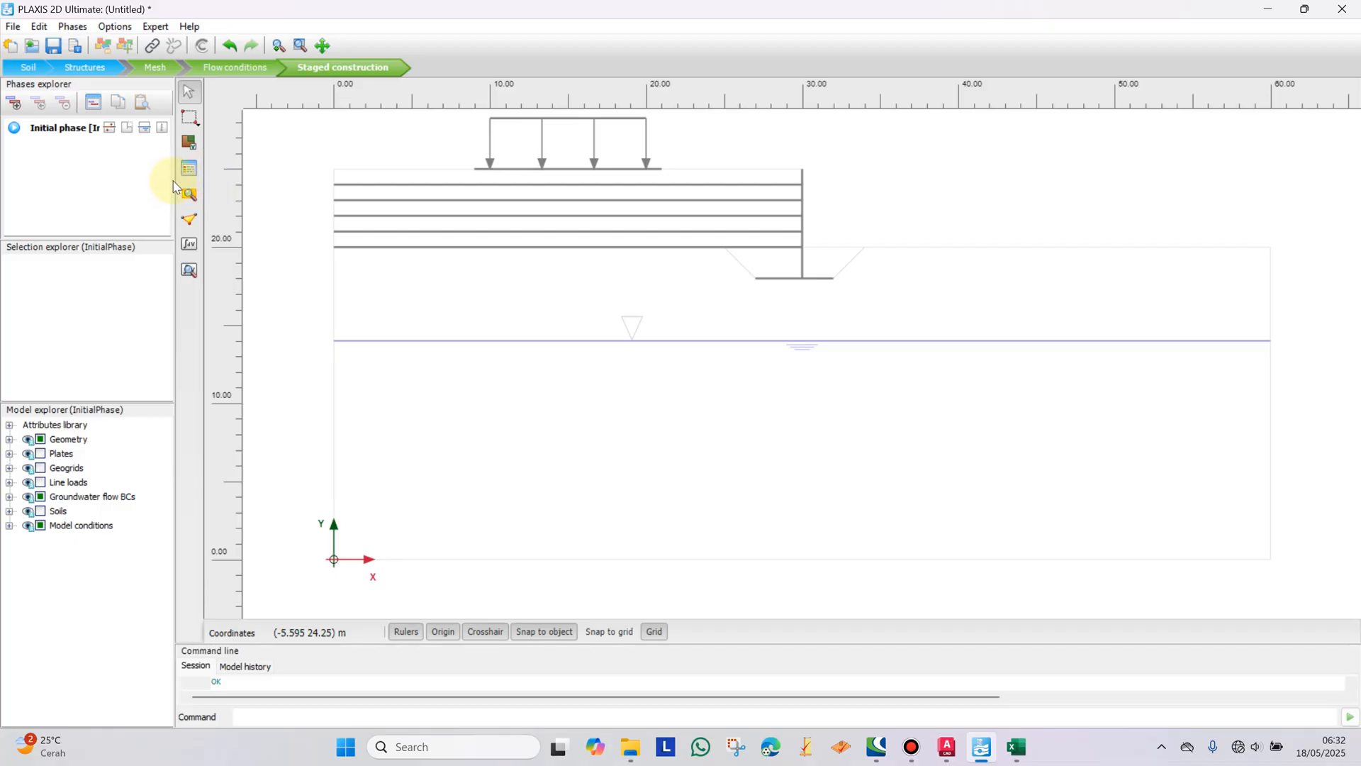
Step: Activate the lower and upper main soil layers in the initial phase
drag(174, 181, 266, 187)
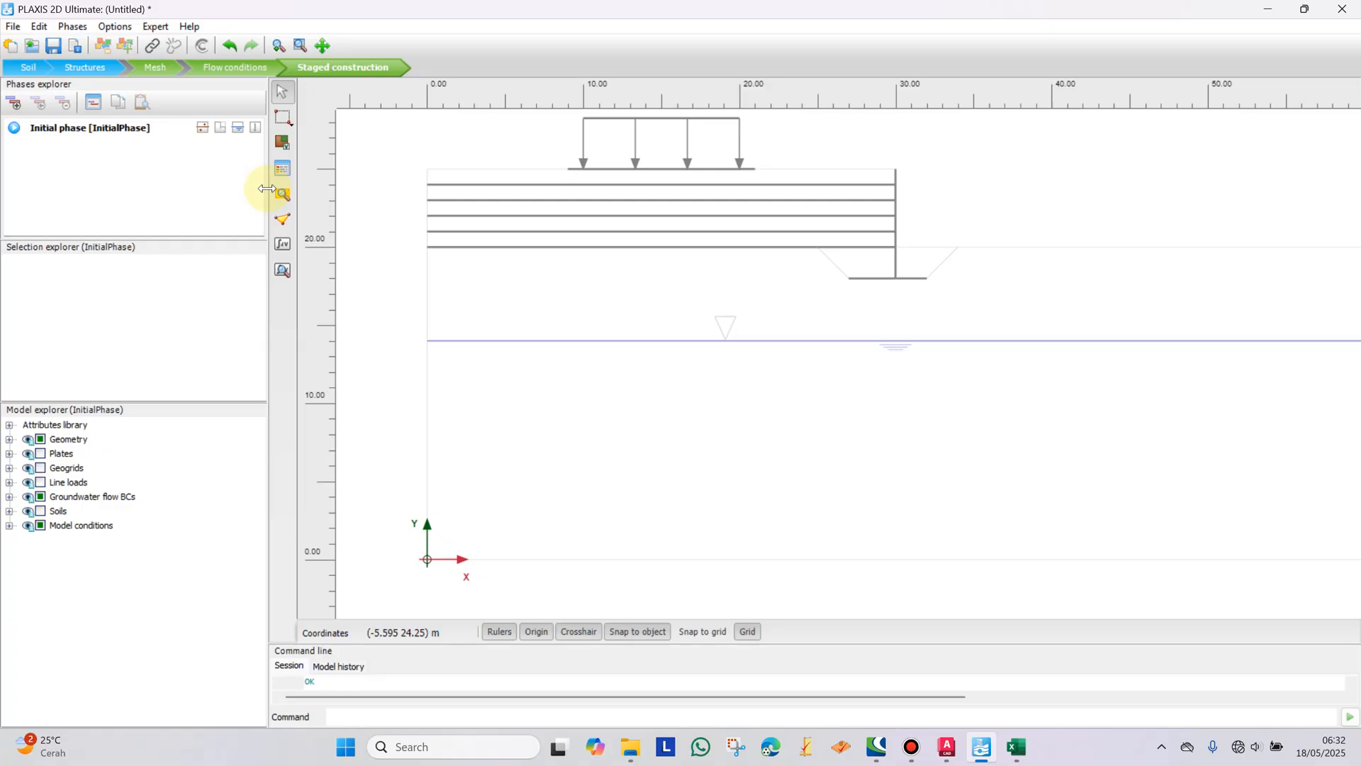
right_click(516, 402)
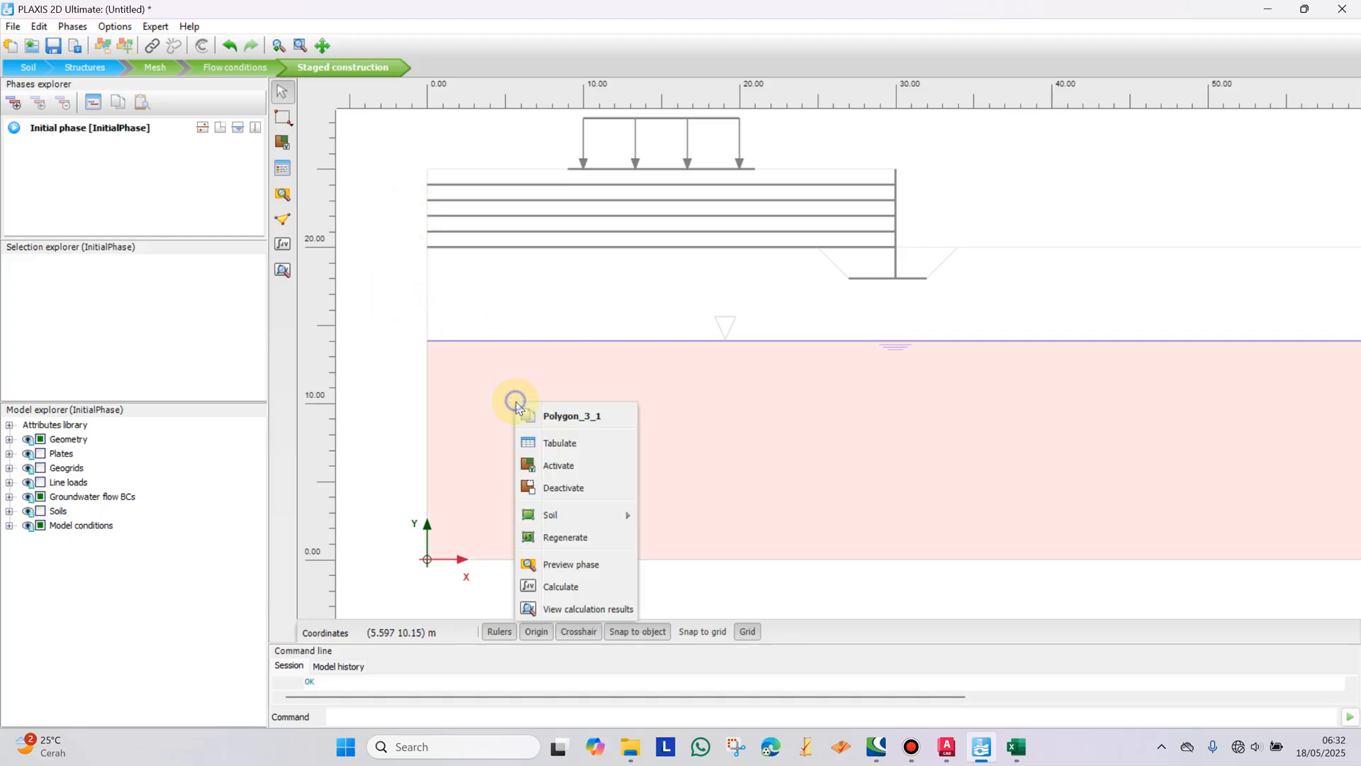
click(559, 465)
right_click(580, 297)
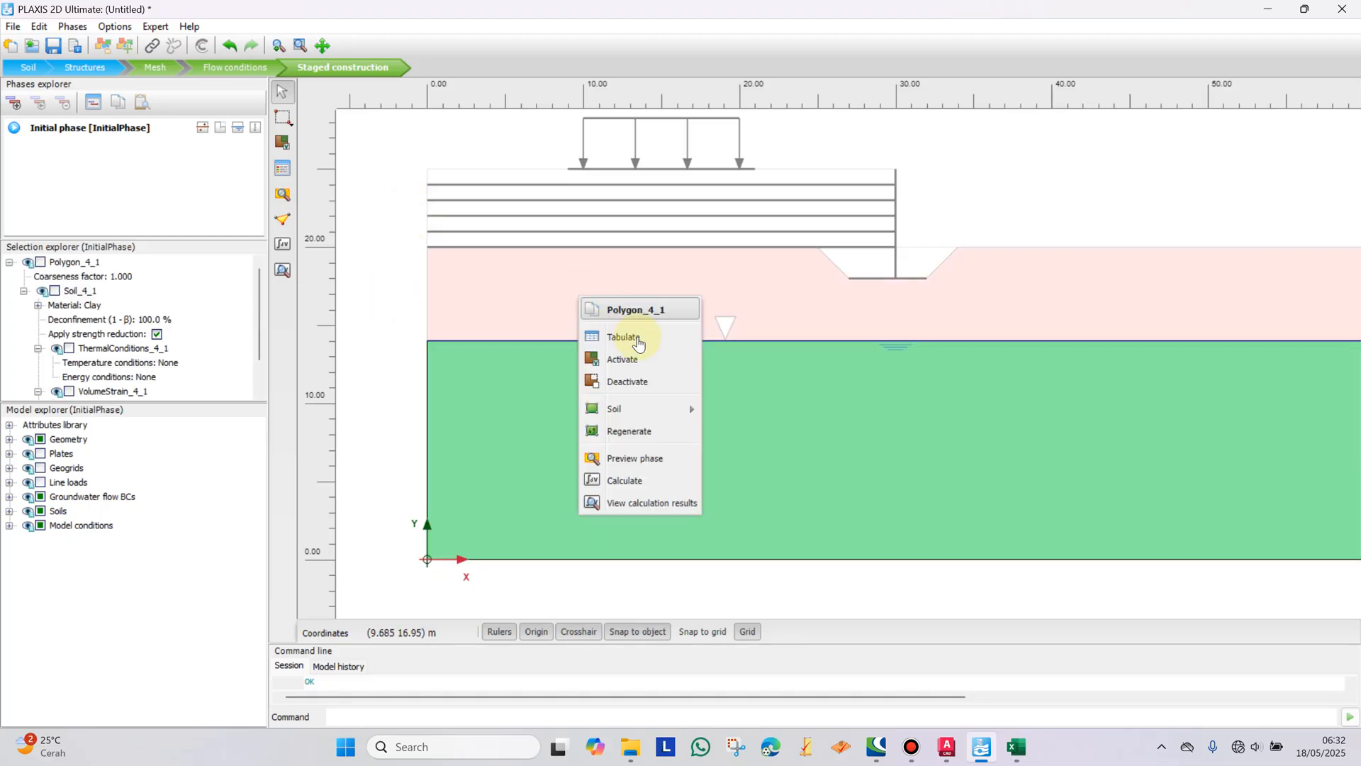
click(626, 359)
click(971, 182)
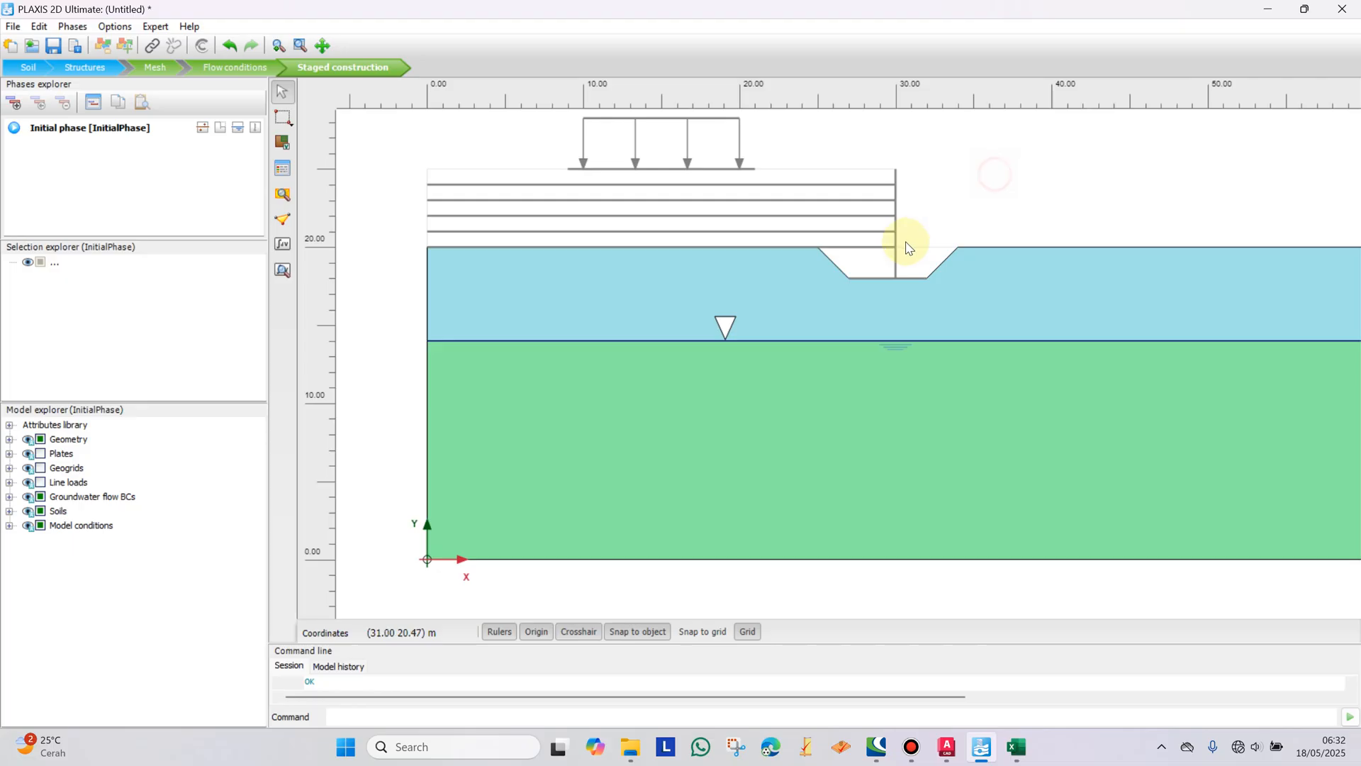
Step: Activate the trench soil clusters on both sides of the wall in the initial phase
right_click(865, 261)
click(903, 326)
click(978, 227)
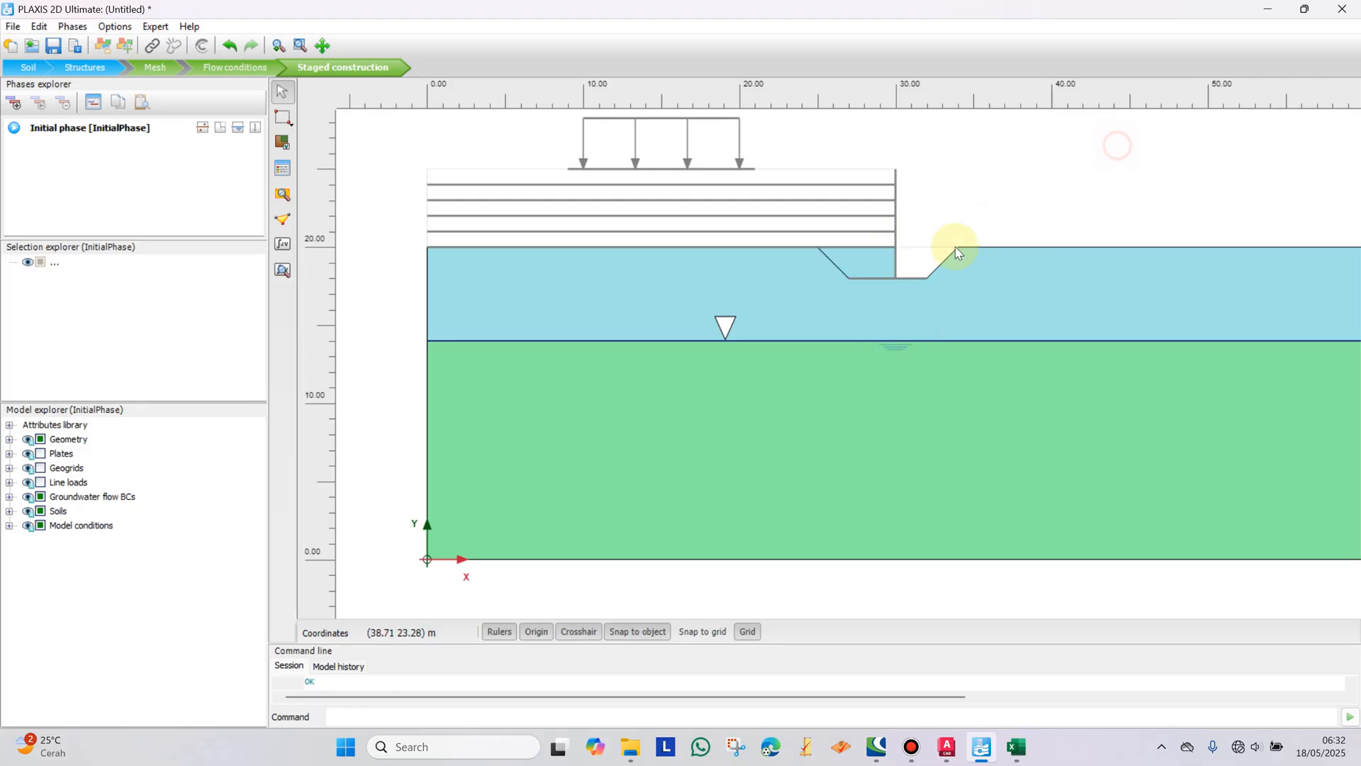
right_click(919, 262)
click(961, 327)
click(1079, 198)
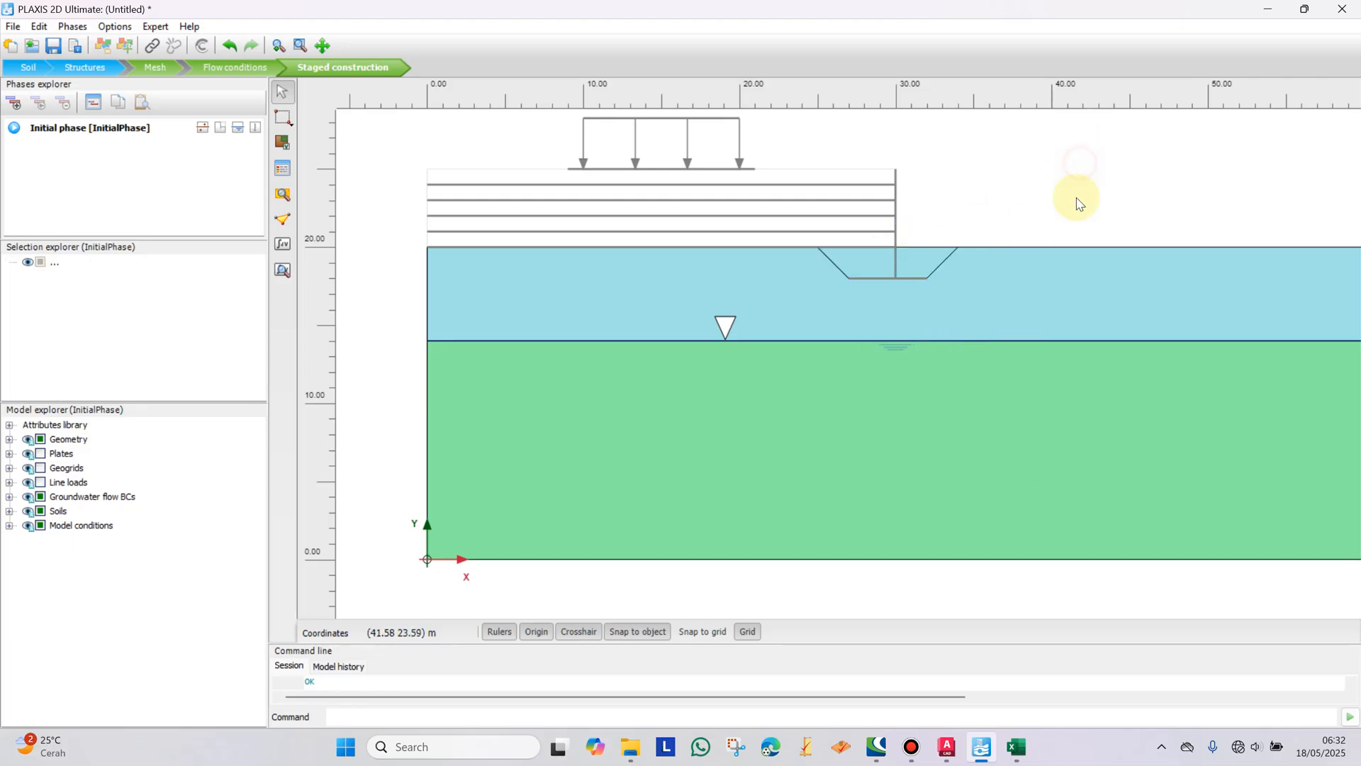
scroll(1078, 203, down, 1)
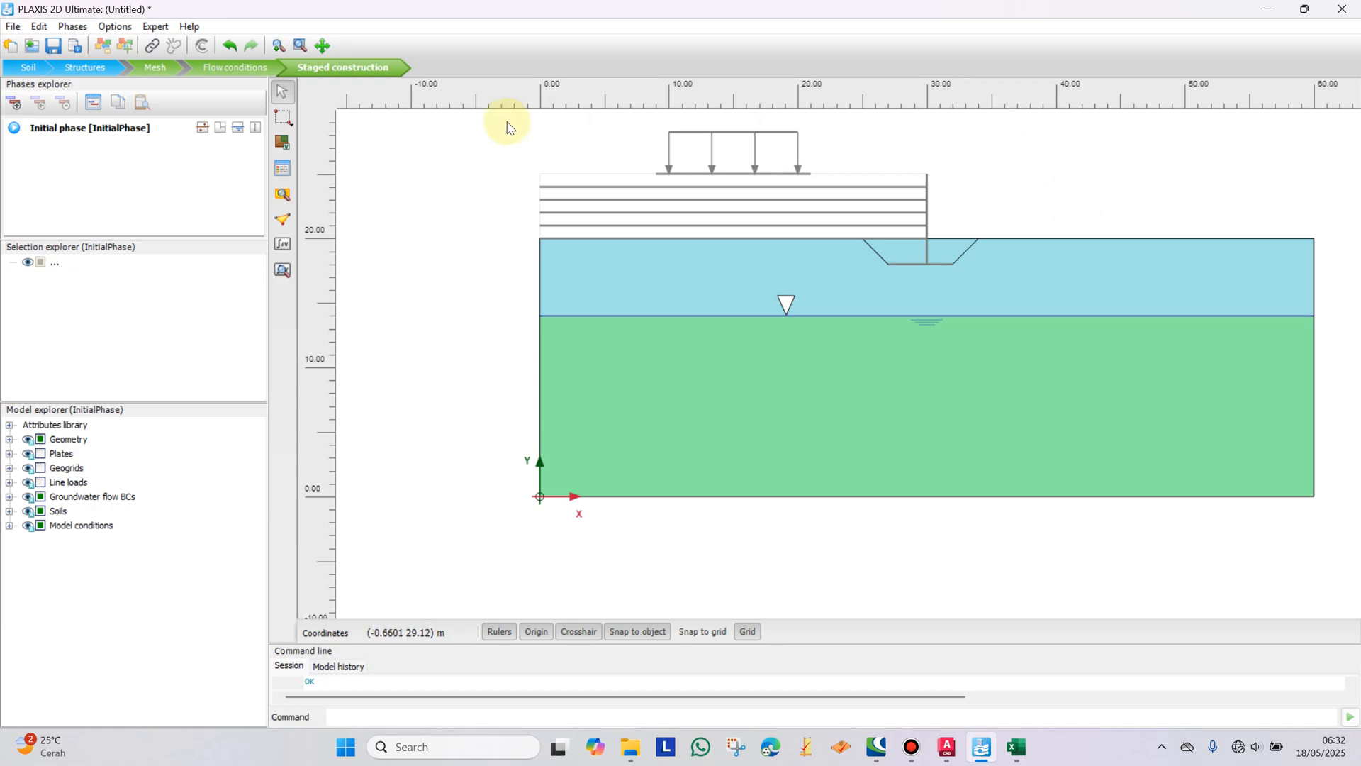
Step: Add a calculation phase after the initial phase and set its ID to "Reset Displacement"
click(15, 103)
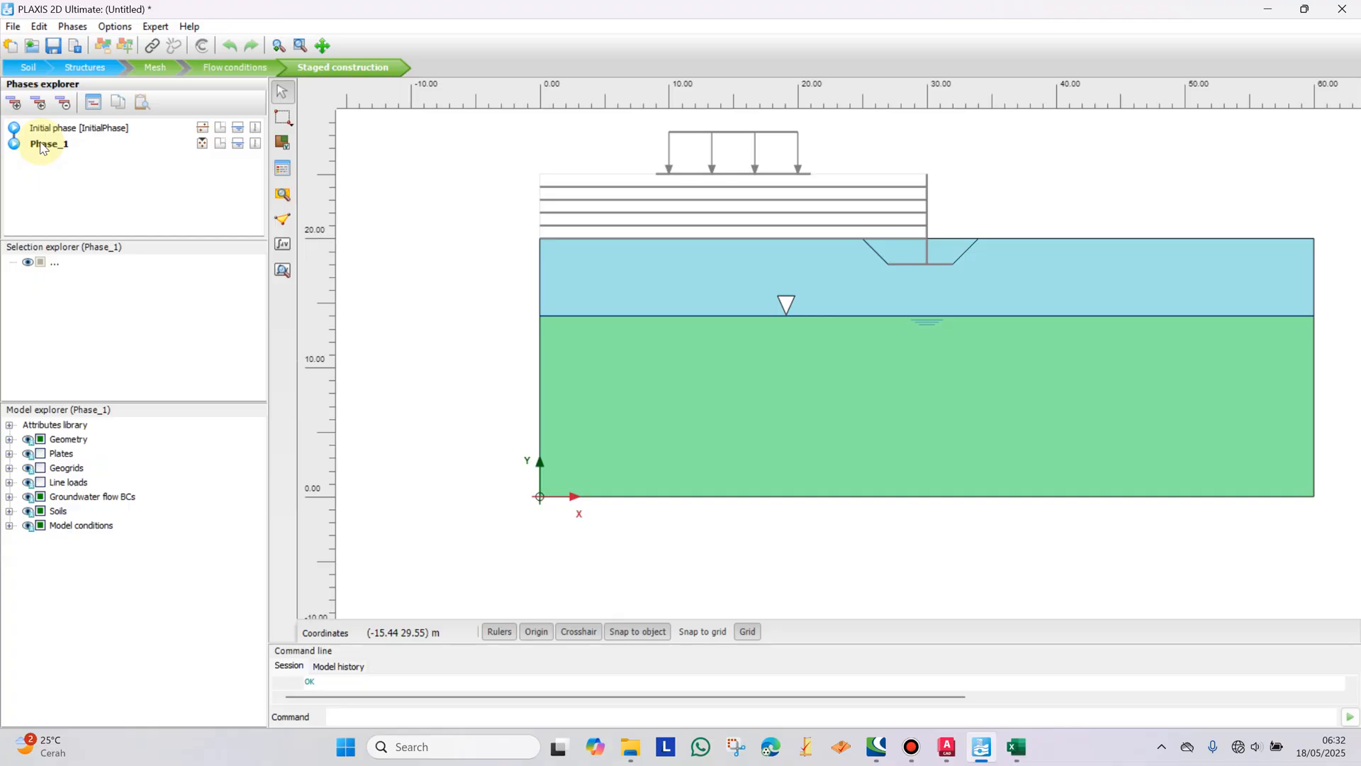
double_click(44, 144)
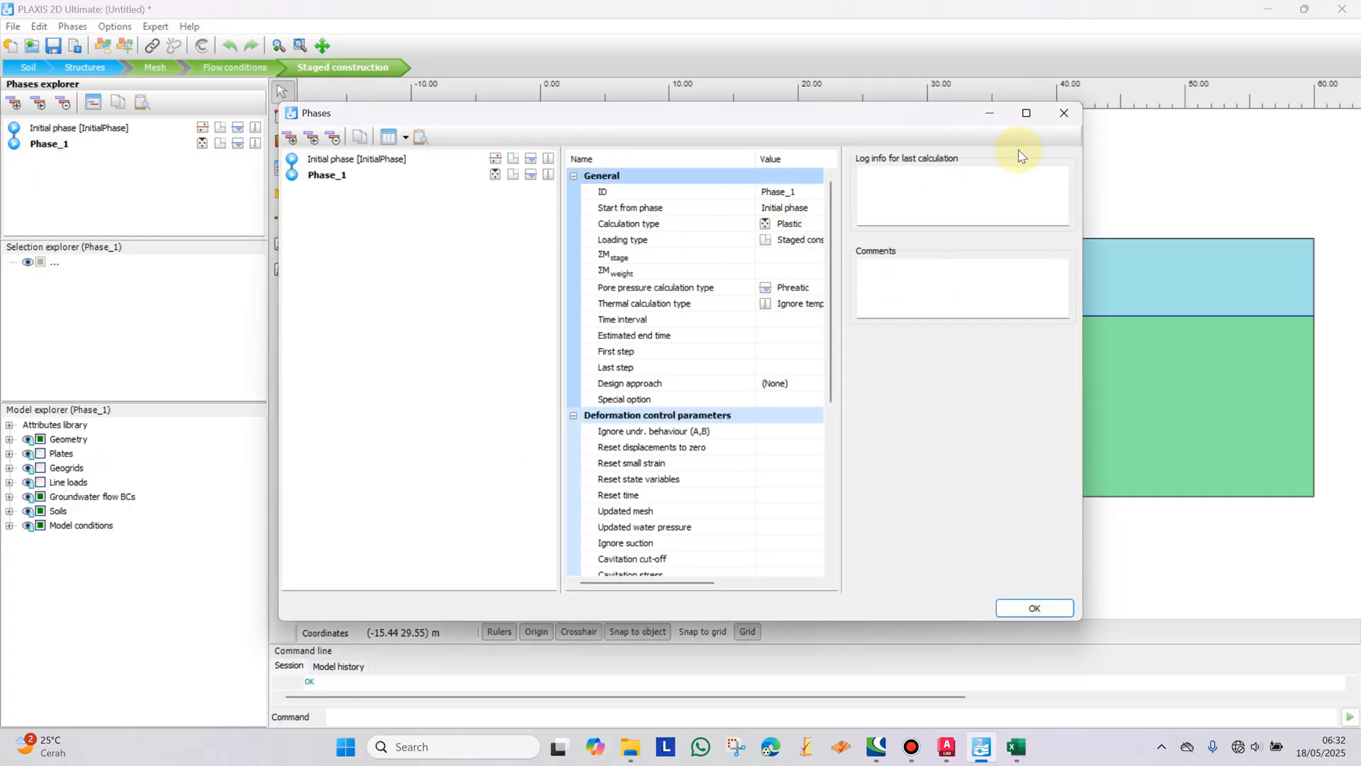
click(1025, 115)
click(538, 83)
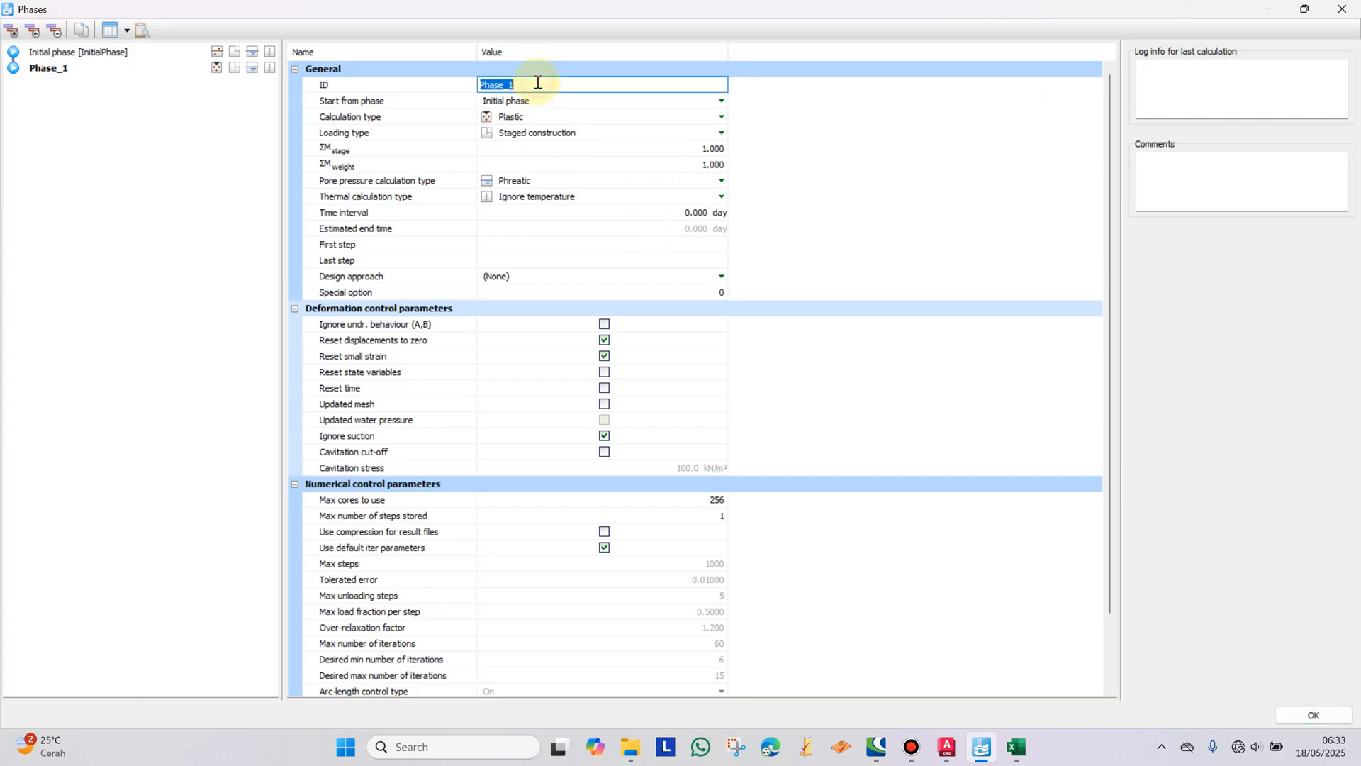
text(Reset Displacement)
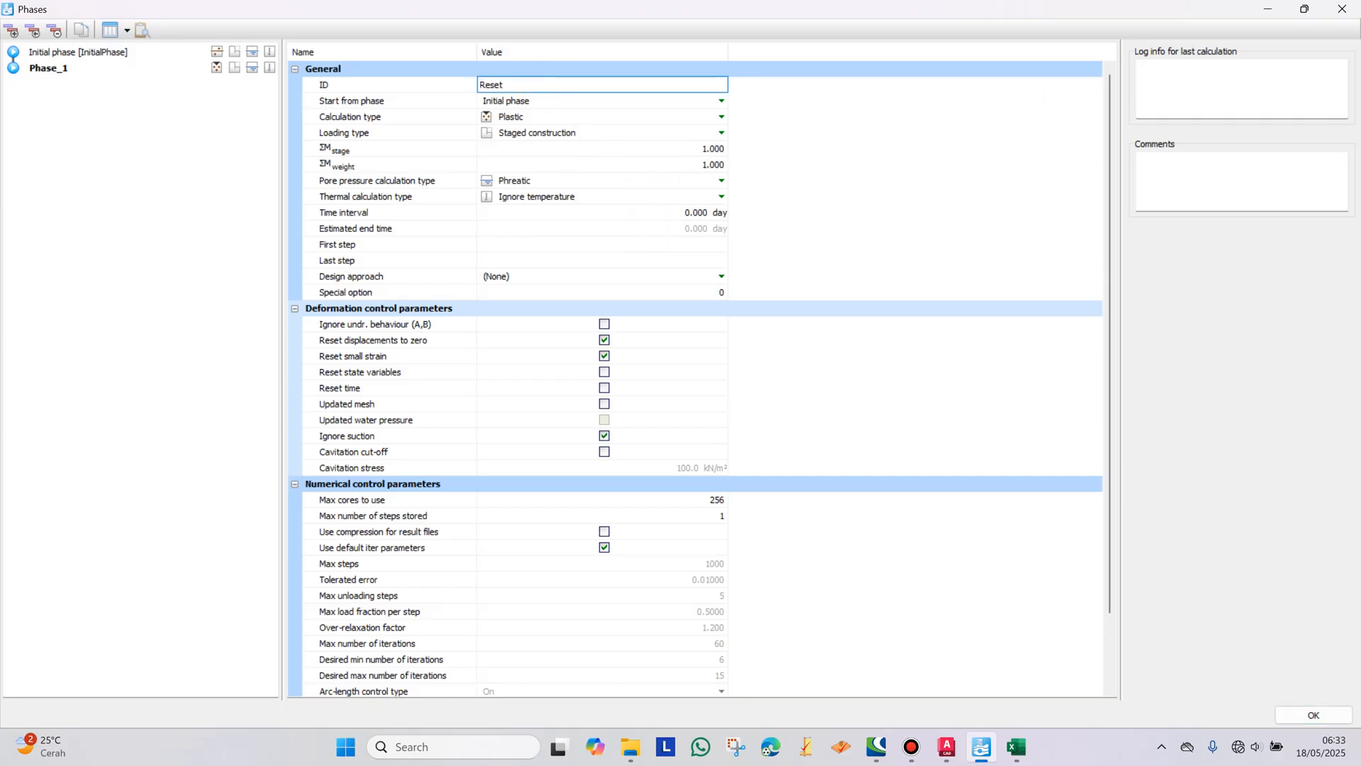
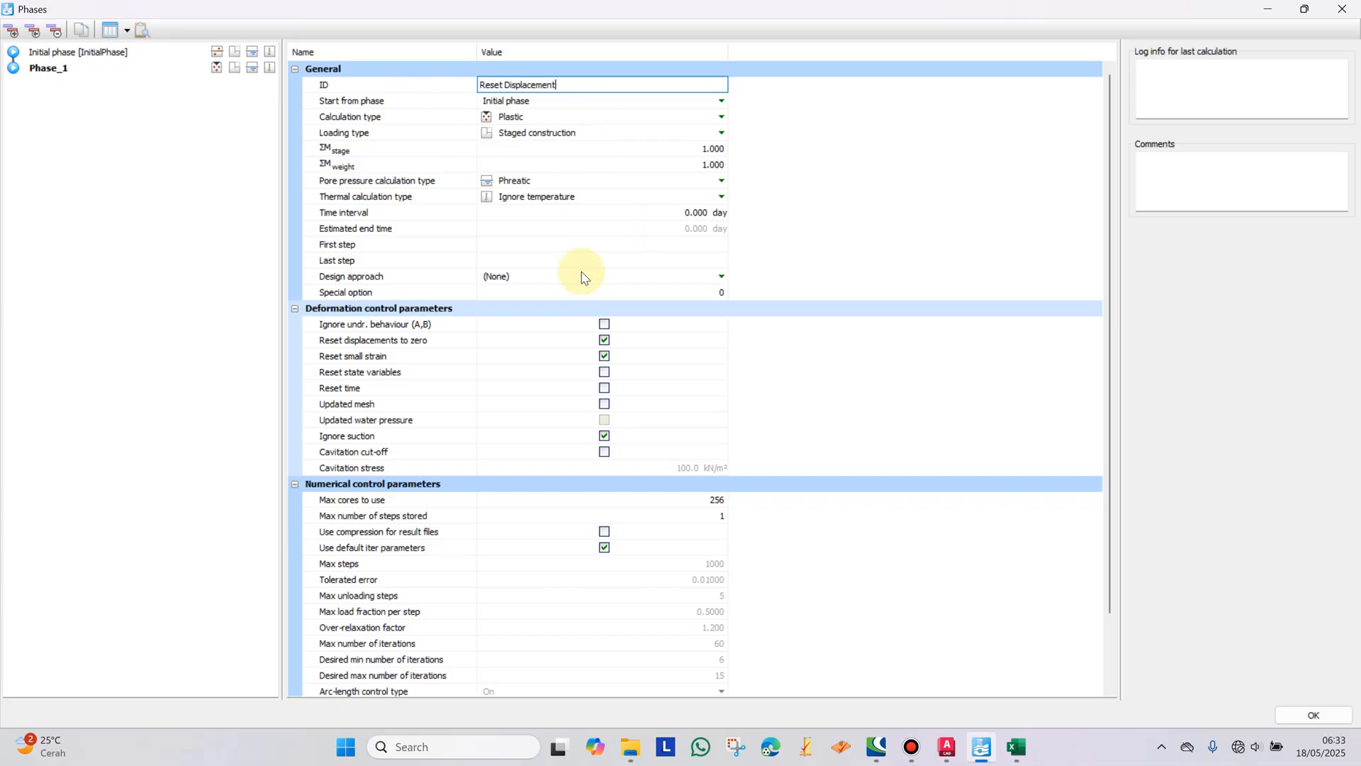
click(1311, 714)
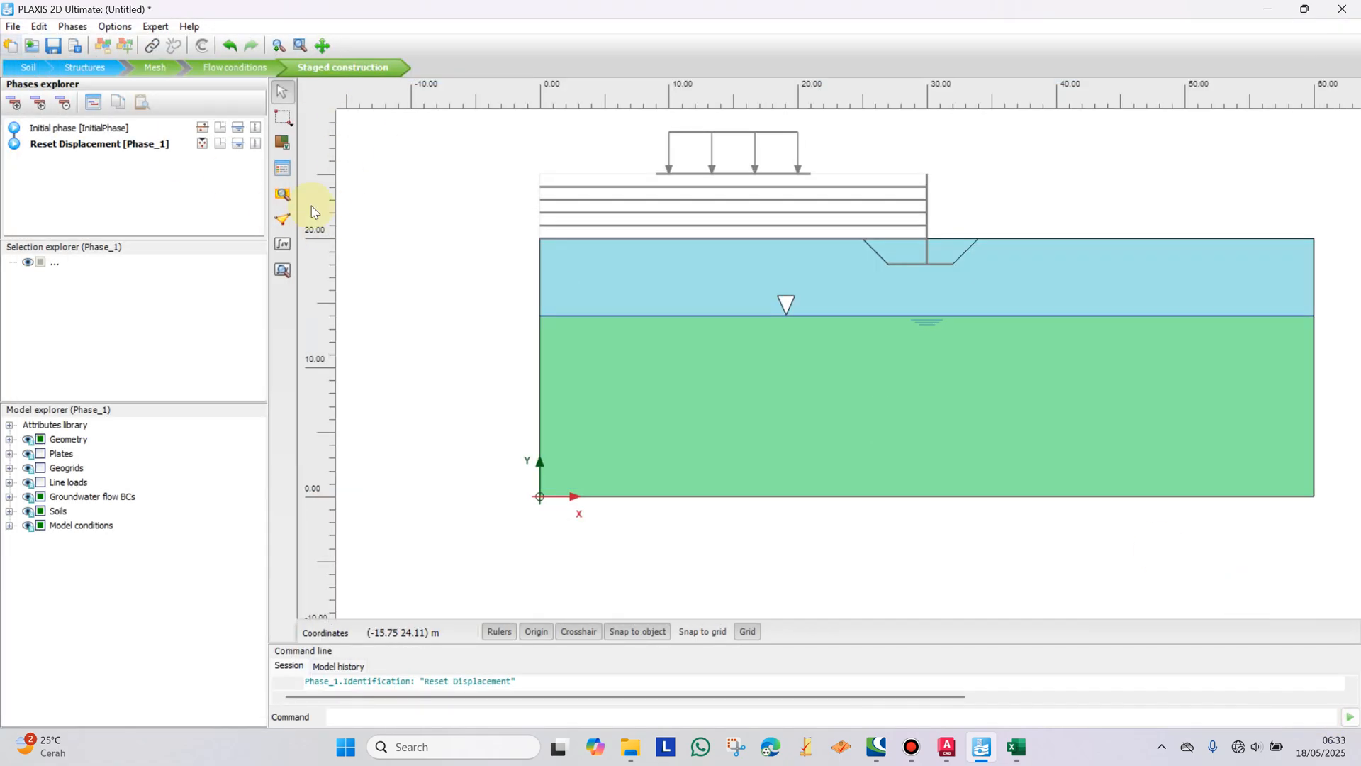
Step: Calculate the phases, selecting the node at (29.75, 20.00) beside the wall at ground level as the curve point
click(283, 243)
click(546, 374)
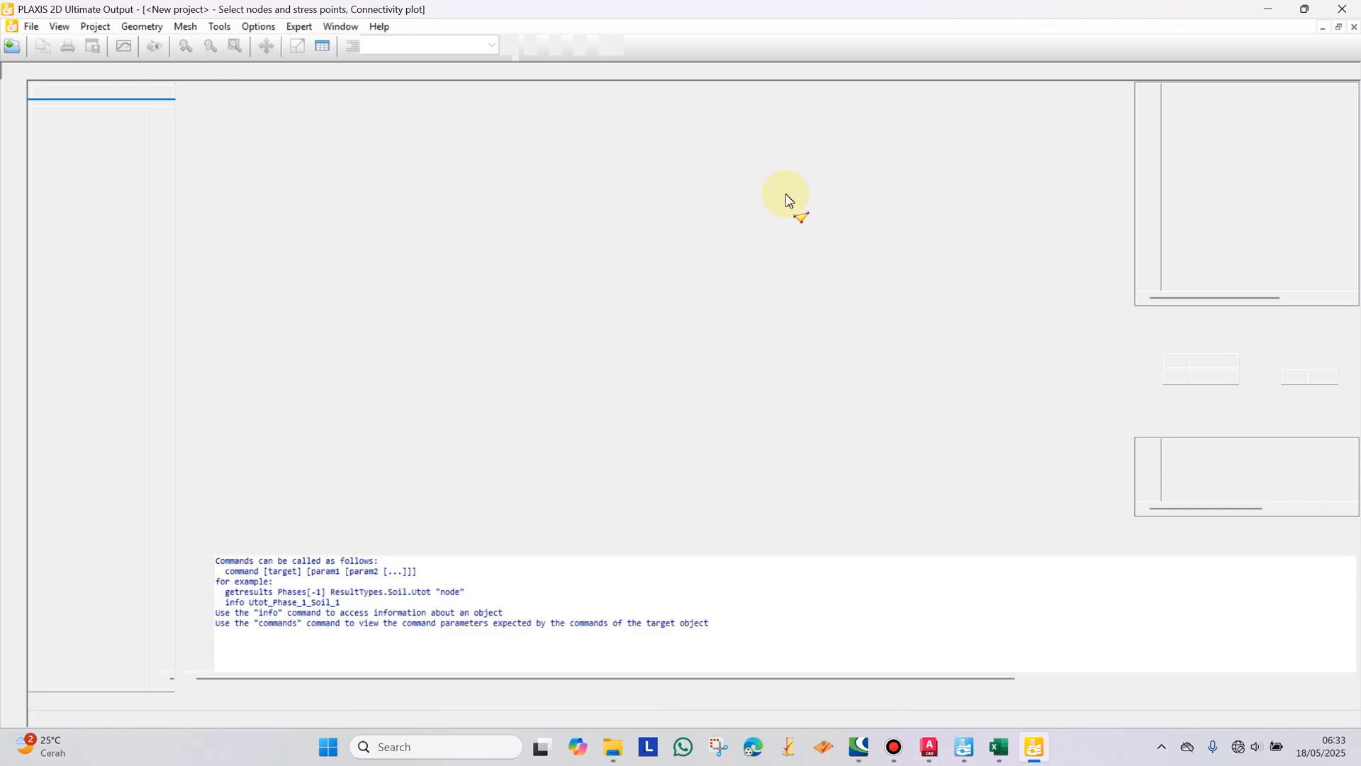
scroll(804, 202, up, 8)
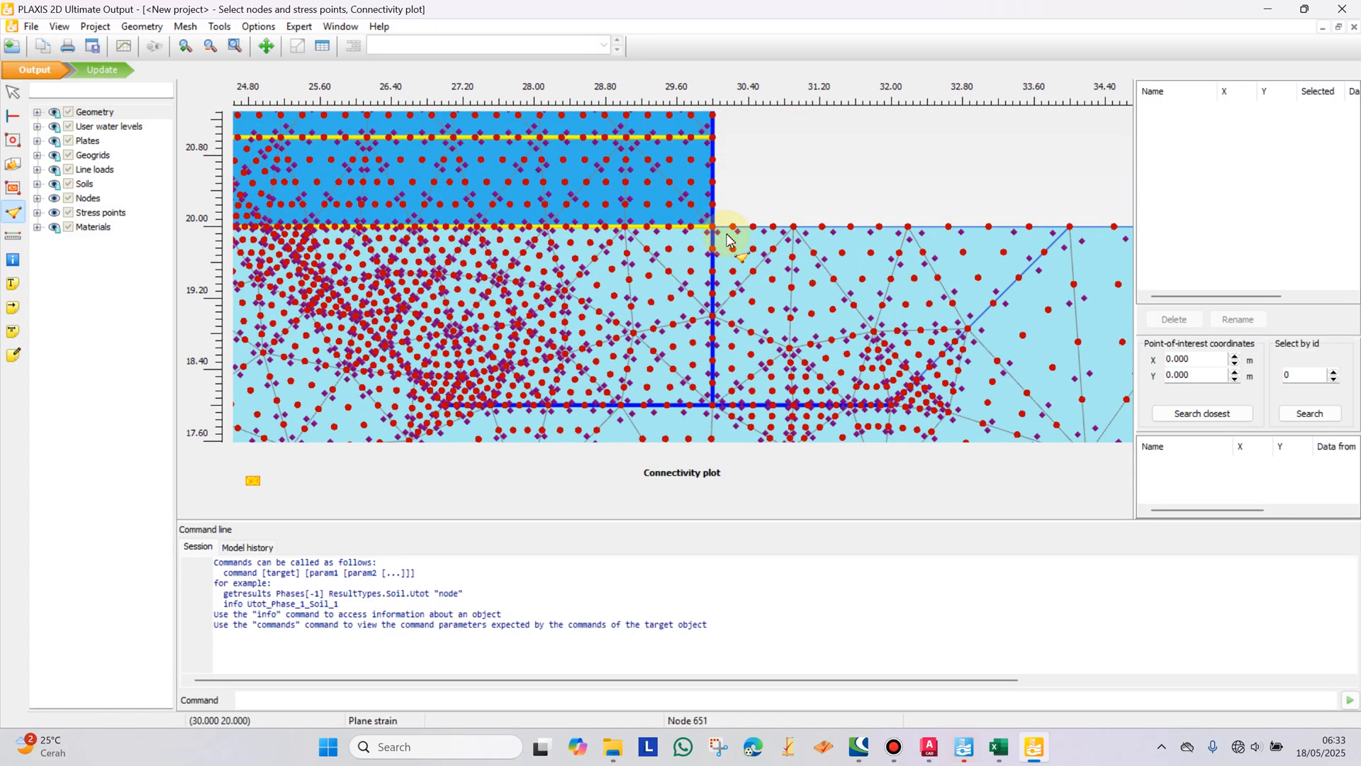
click(702, 228)
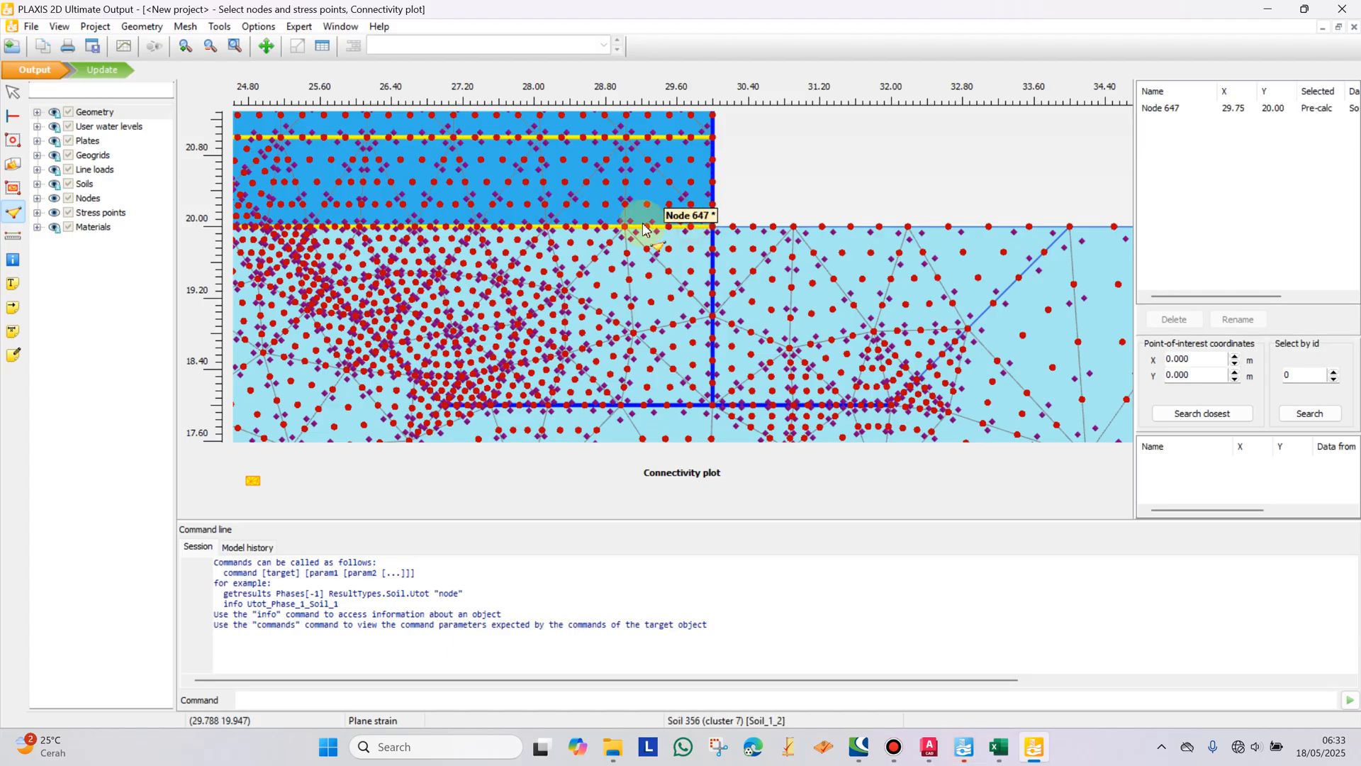
click(121, 78)
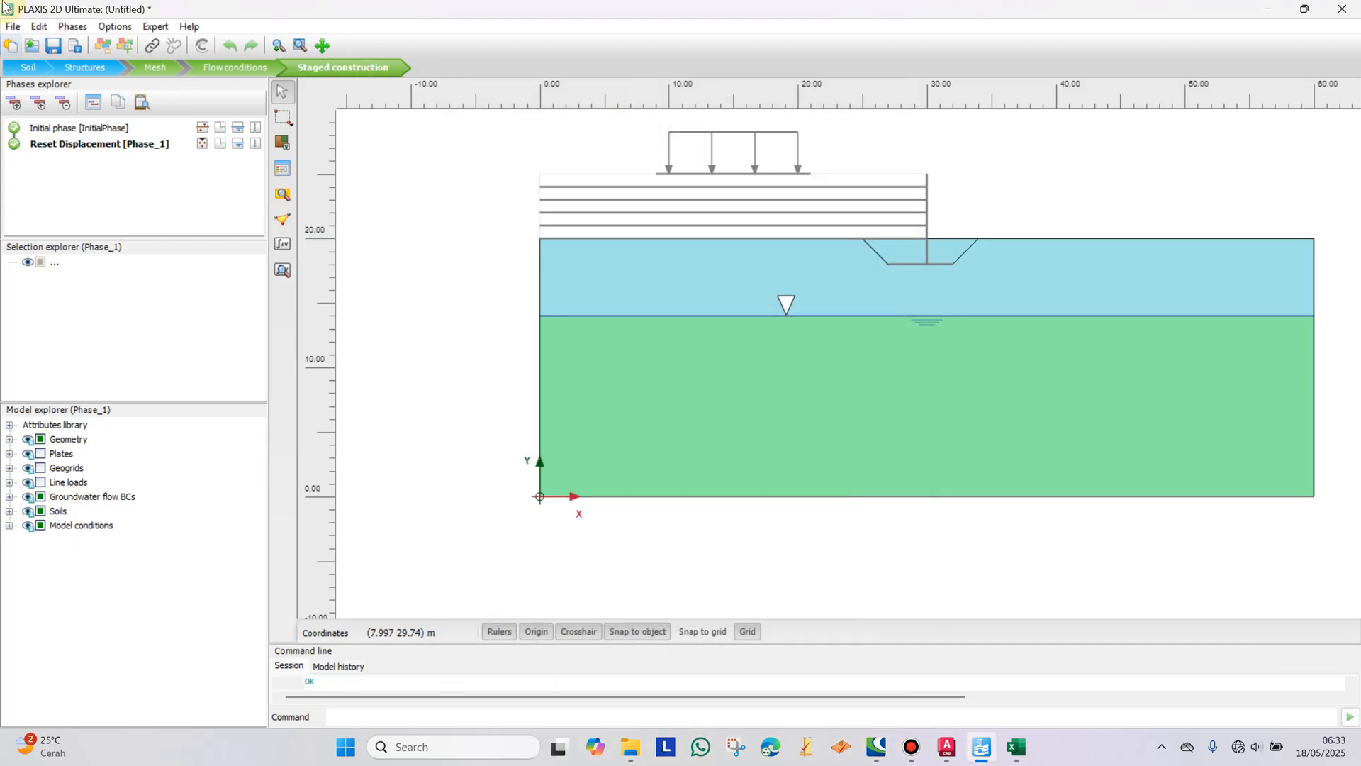
Step: Add a phase following Reset Displacement and set its ID to "Konstruksi Retaining Wall"
click(17, 107)
click(45, 163)
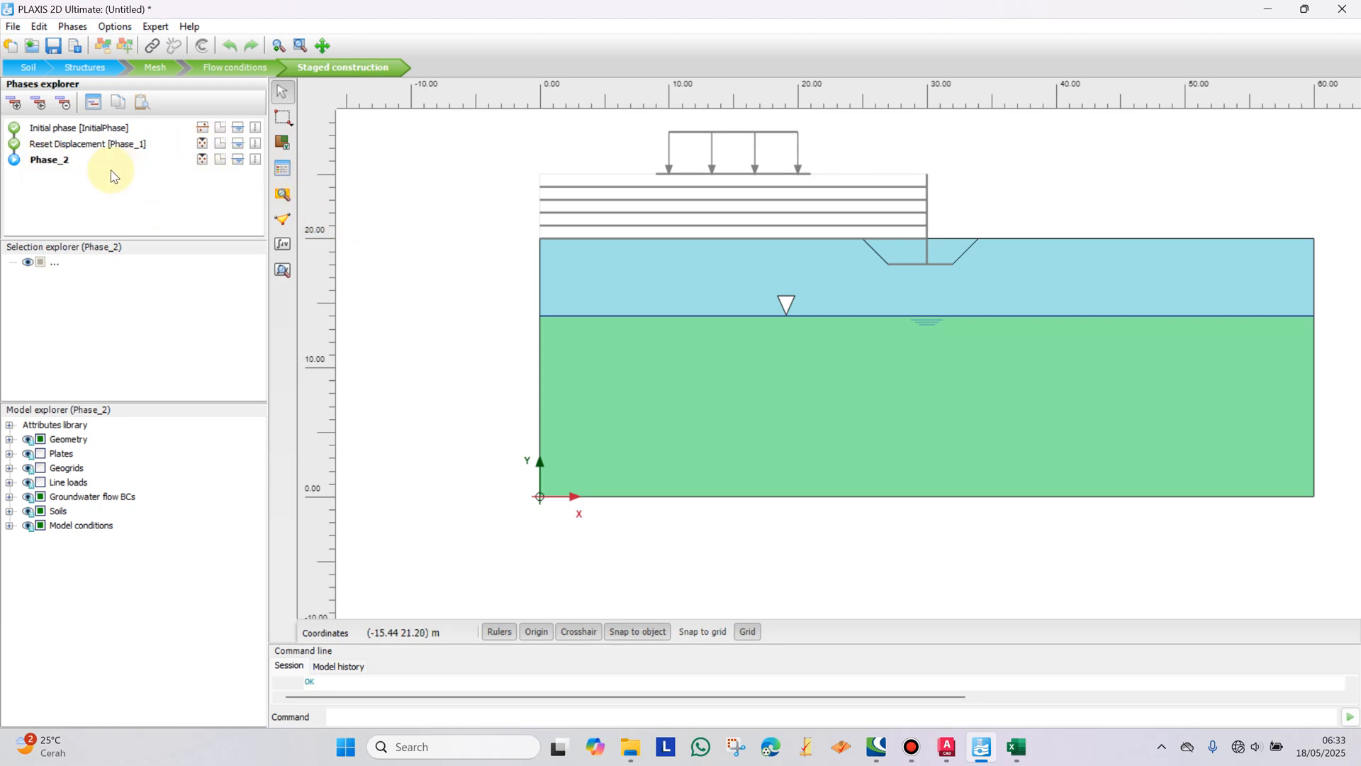
double_click(53, 161)
click(556, 87)
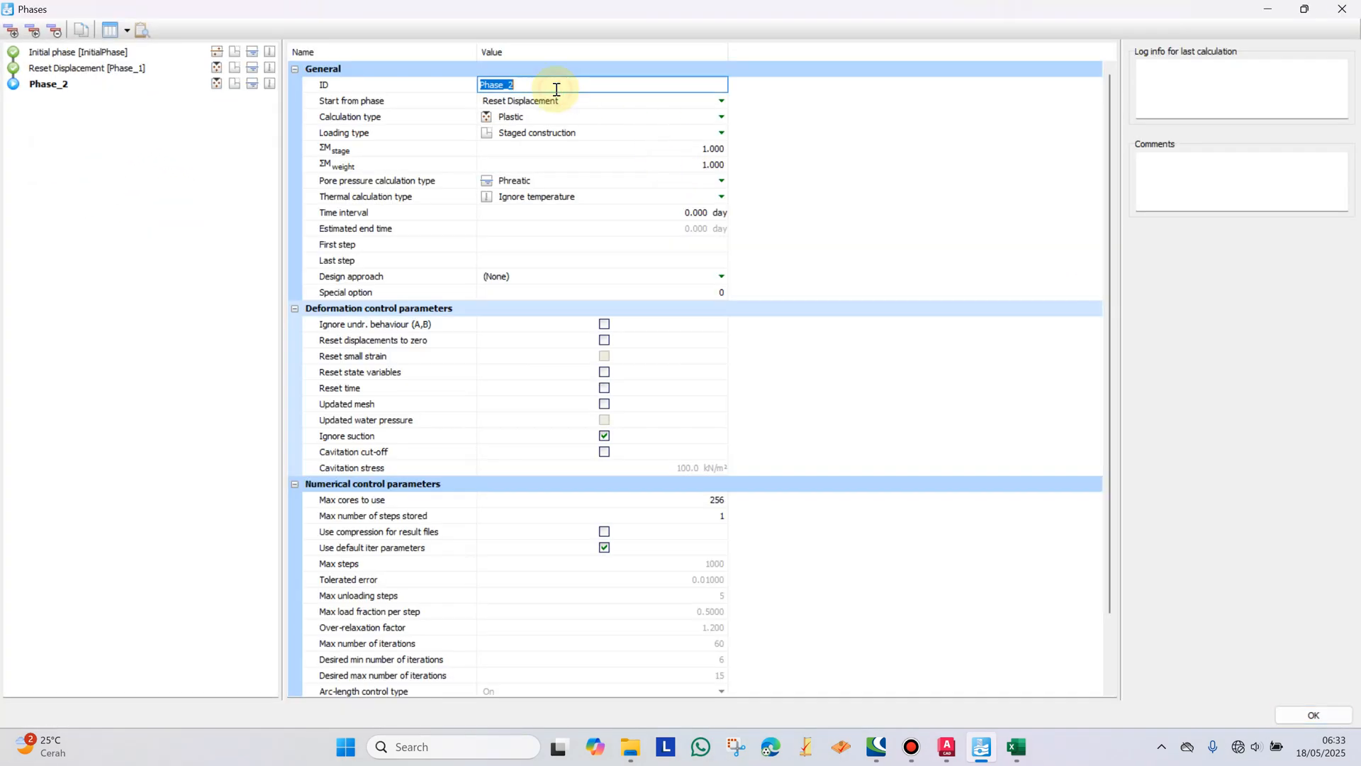
text(Konstruksi Retaining Wall)
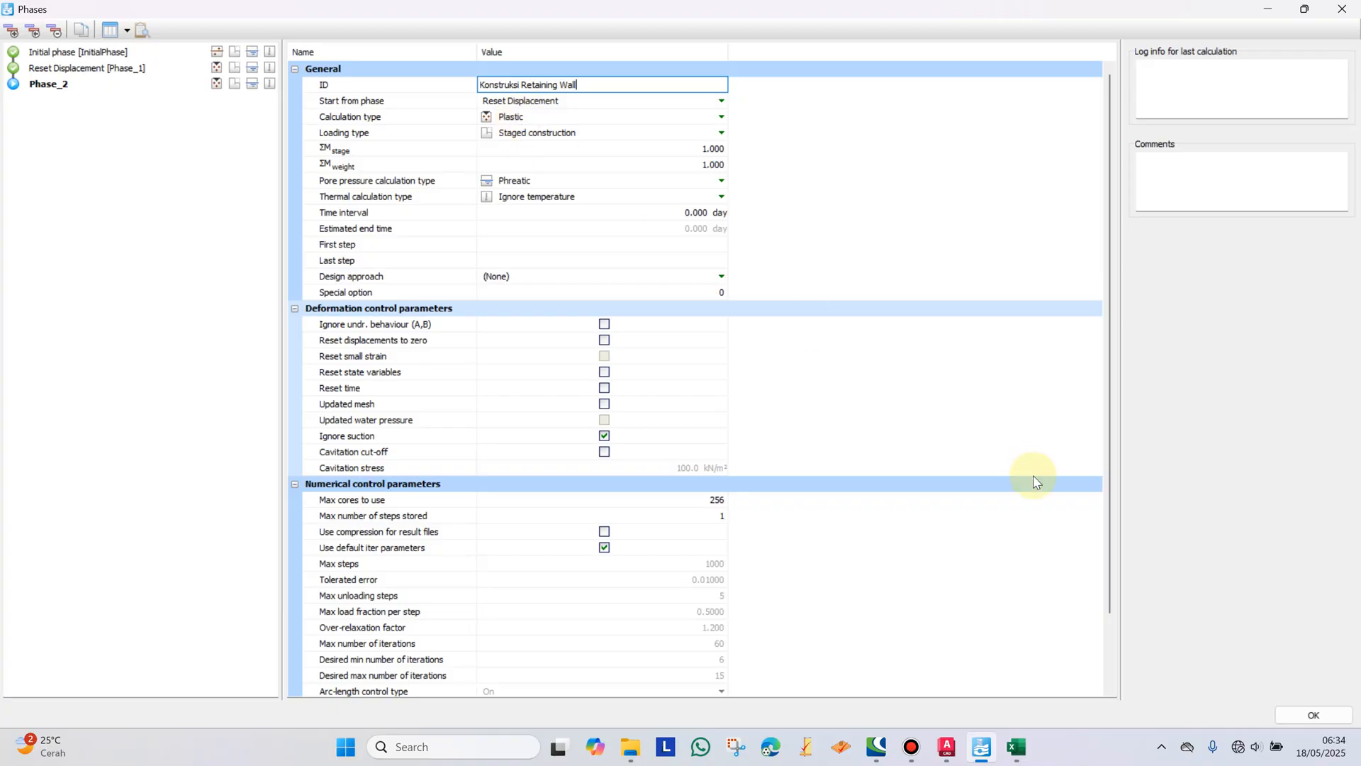
click(1311, 712)
Step: Activate the top three plate segments of the vertical retaining wall in the Konstruksi Retaining Wall phase
scroll(947, 250, up, 3)
scroll(915, 280, up, 1)
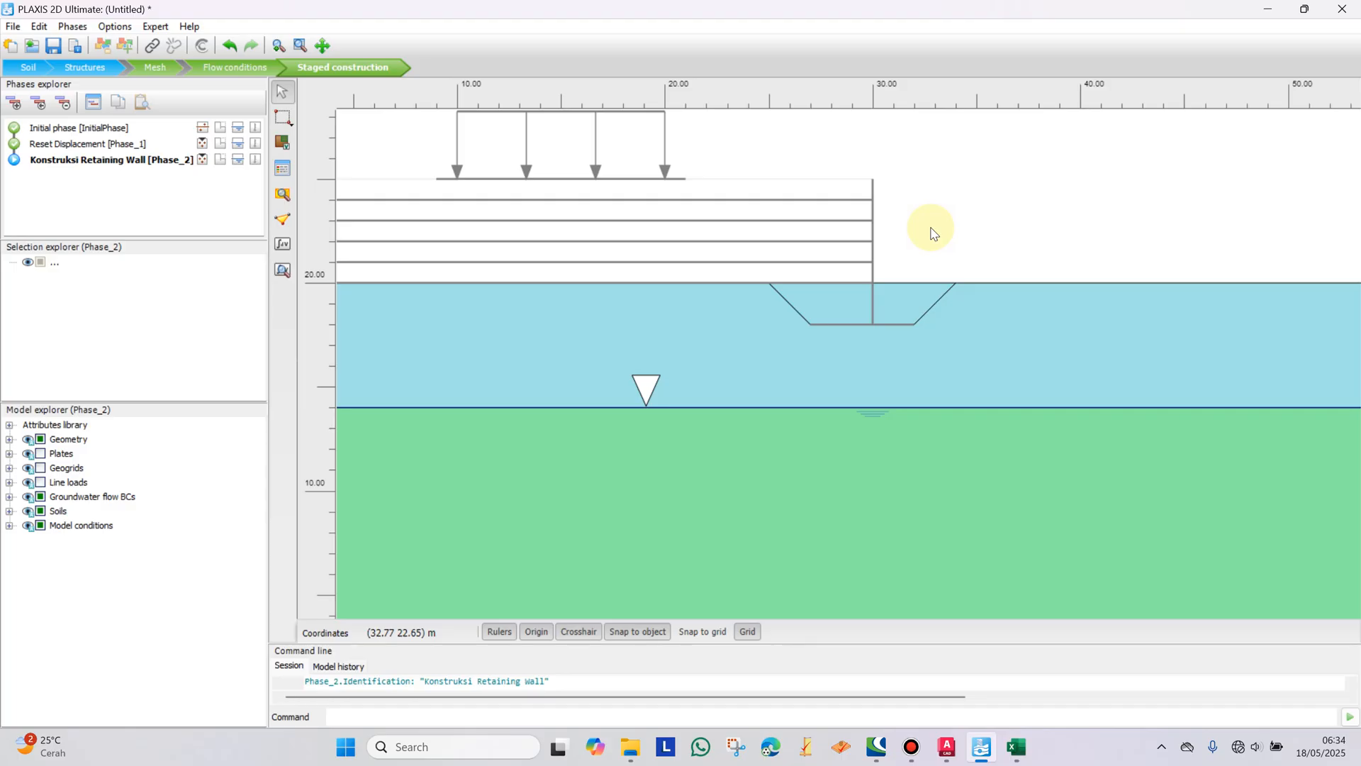
click(873, 192)
right_click(874, 197)
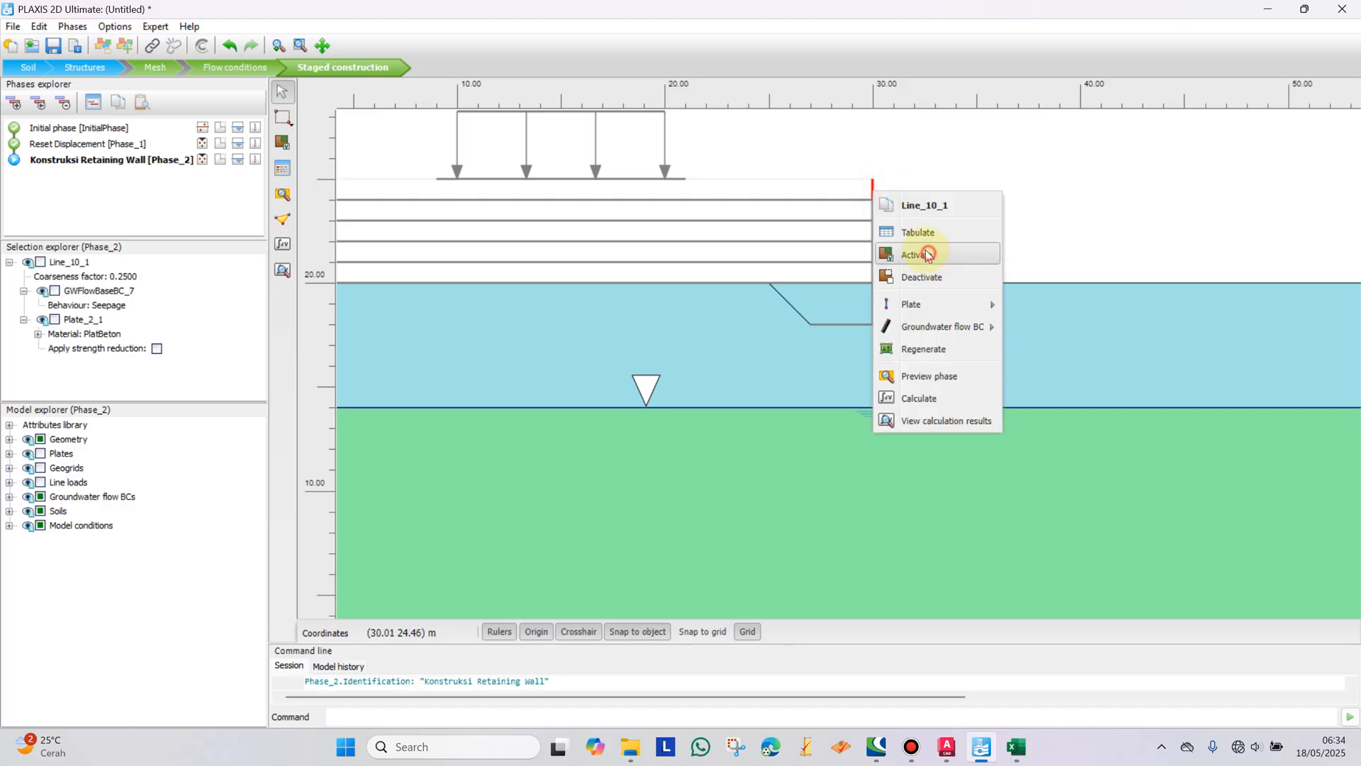
click(934, 255)
scroll(873, 212, up, 1)
right_click(869, 211)
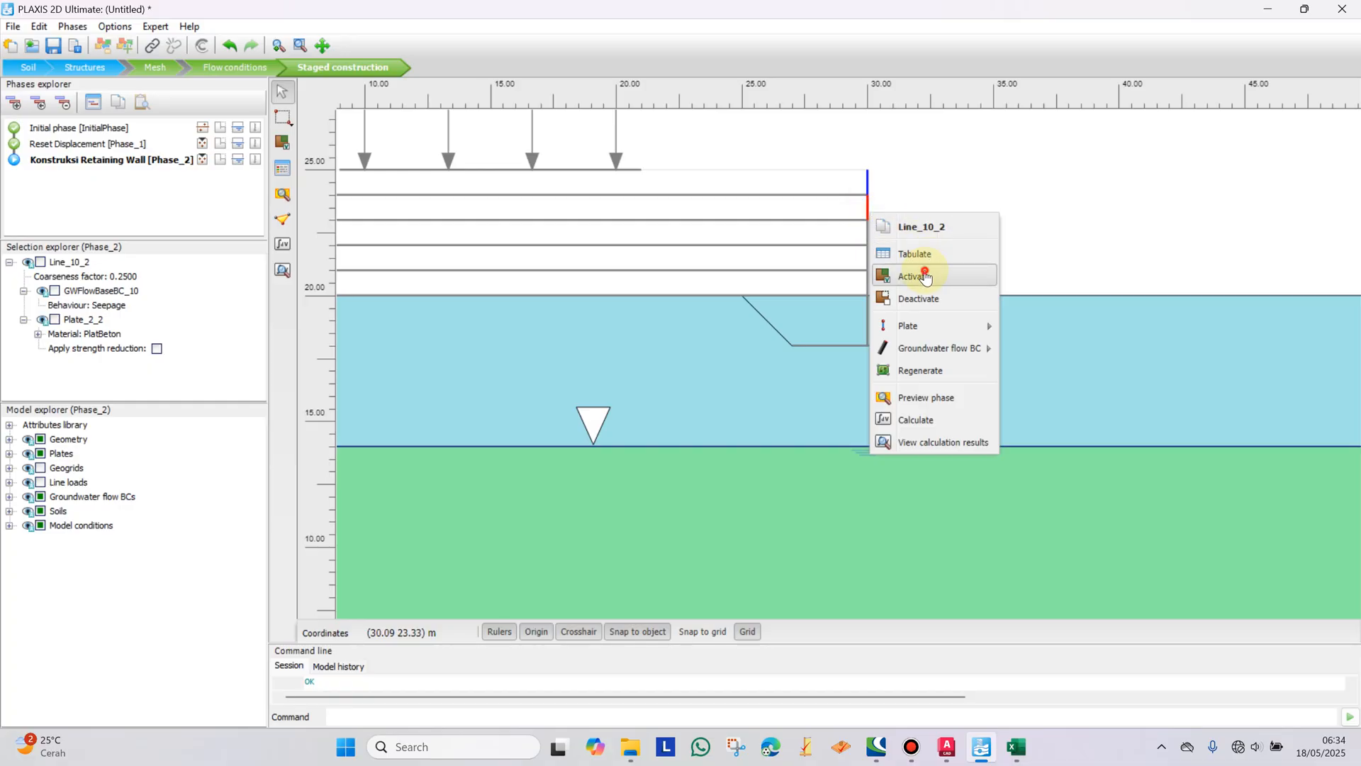
click(925, 273)
right_click(866, 236)
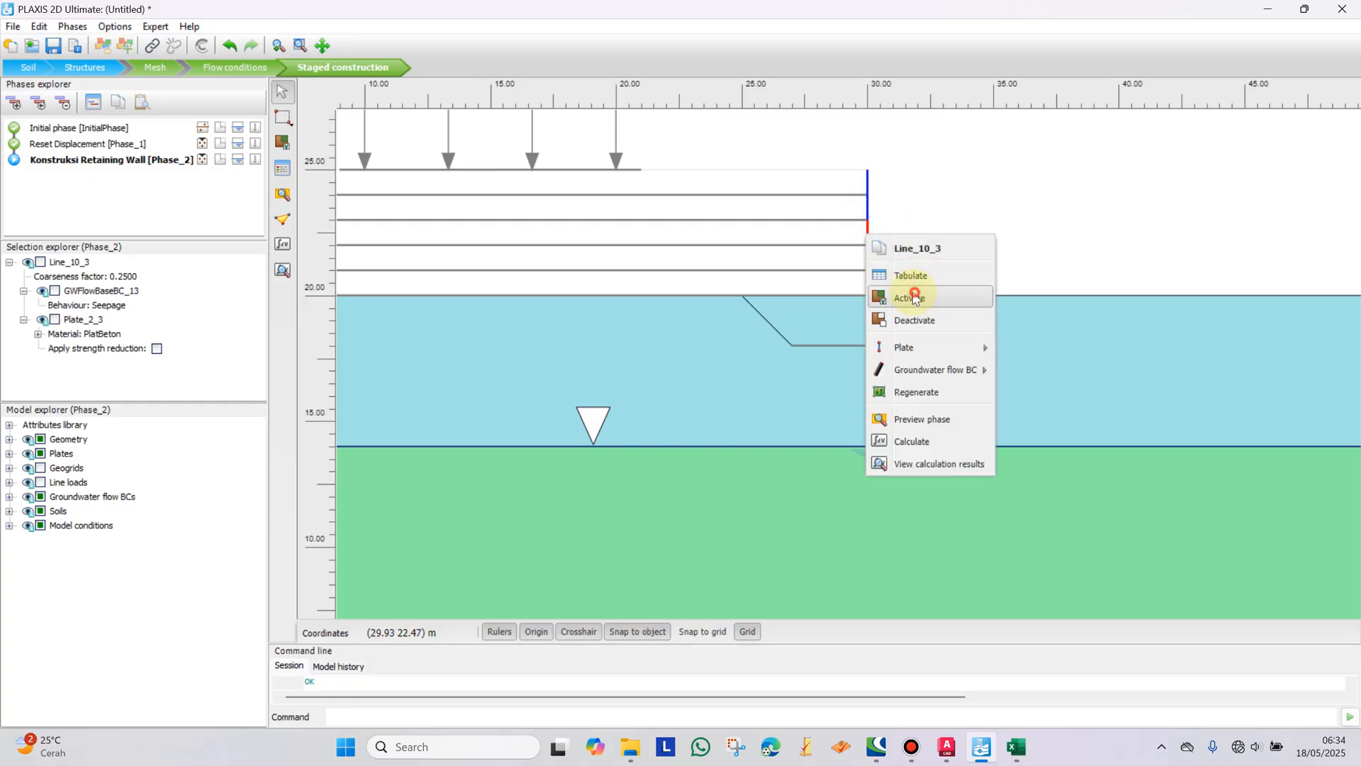
click(911, 297)
Step: Activate the remaining three segments of the vertical wall, down to the footing
right_click(869, 263)
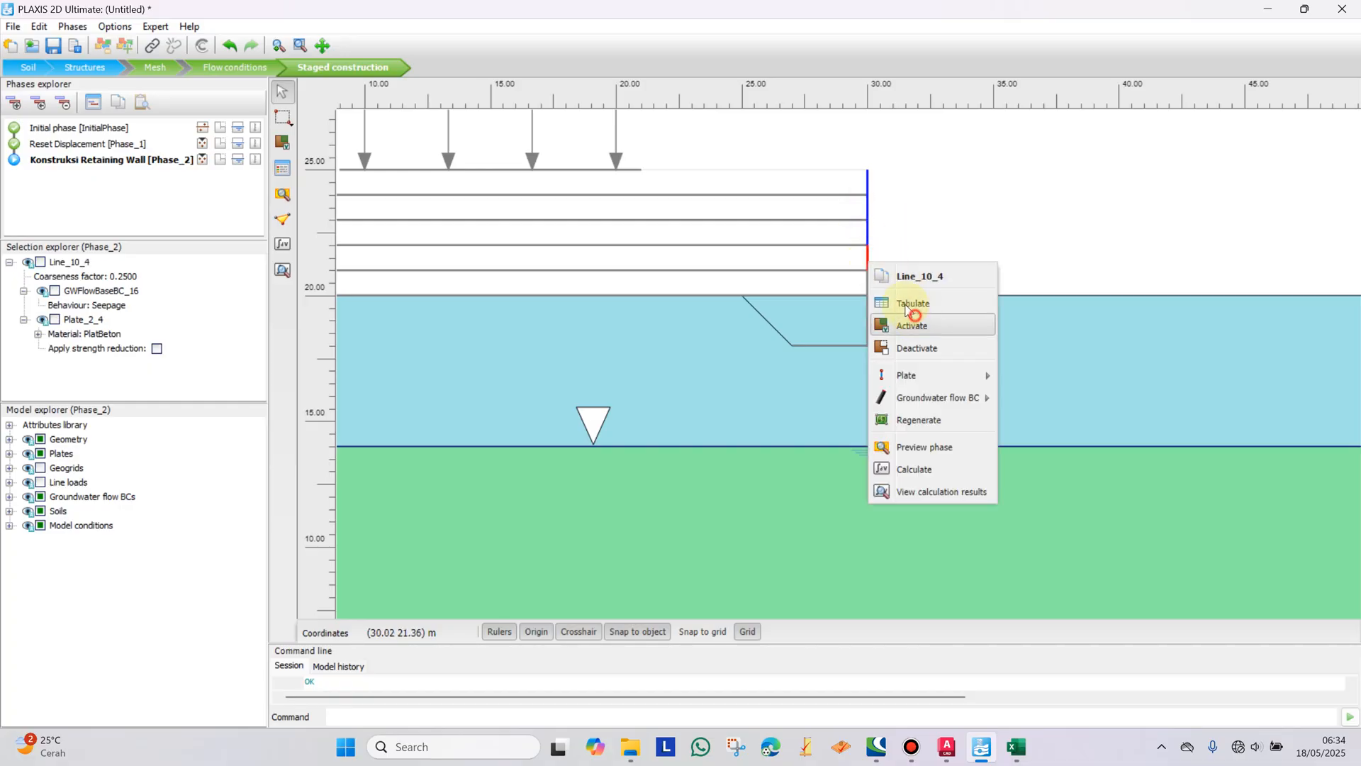
click(919, 312)
right_click(869, 285)
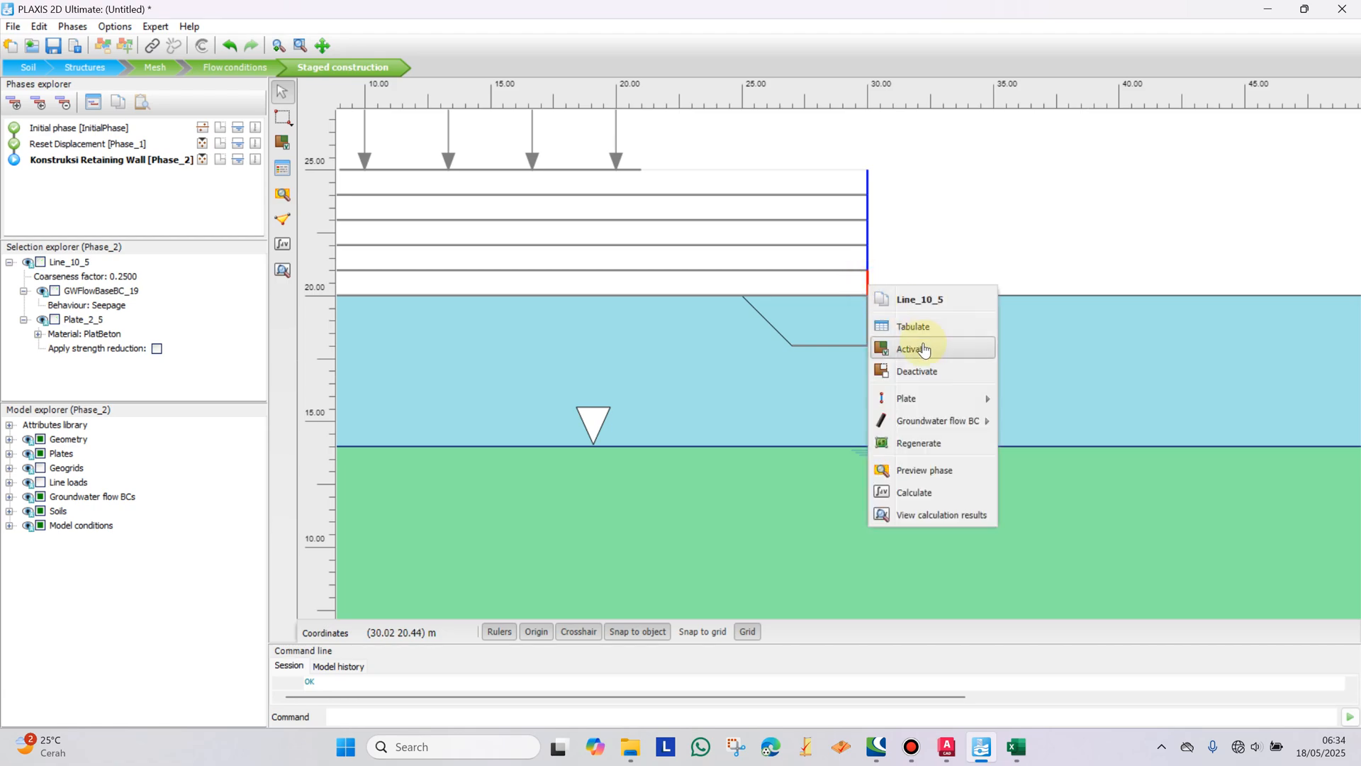
click(923, 344)
right_click(867, 311)
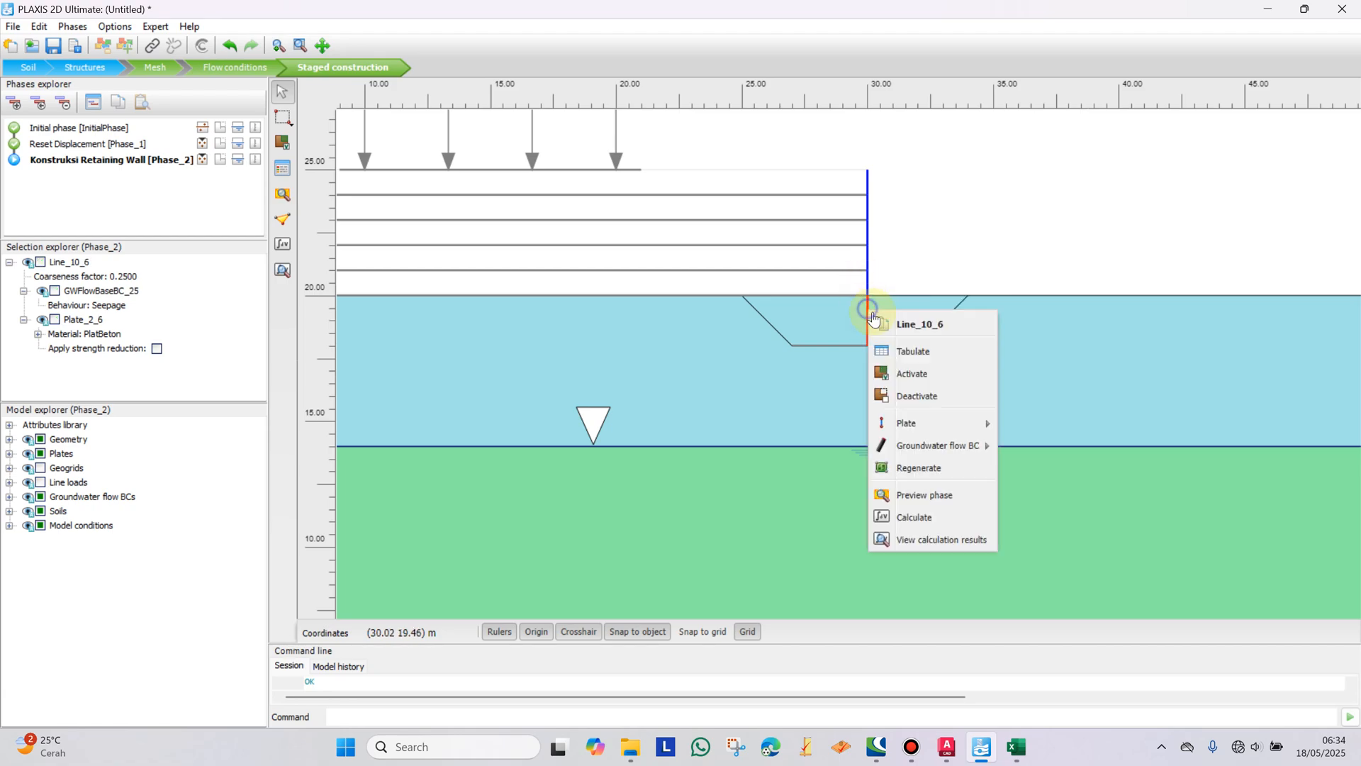
click(913, 370)
Step: Activate both footing plate segments at the base of the trench and clear the selection
click(846, 346)
right_click(848, 348)
click(879, 405)
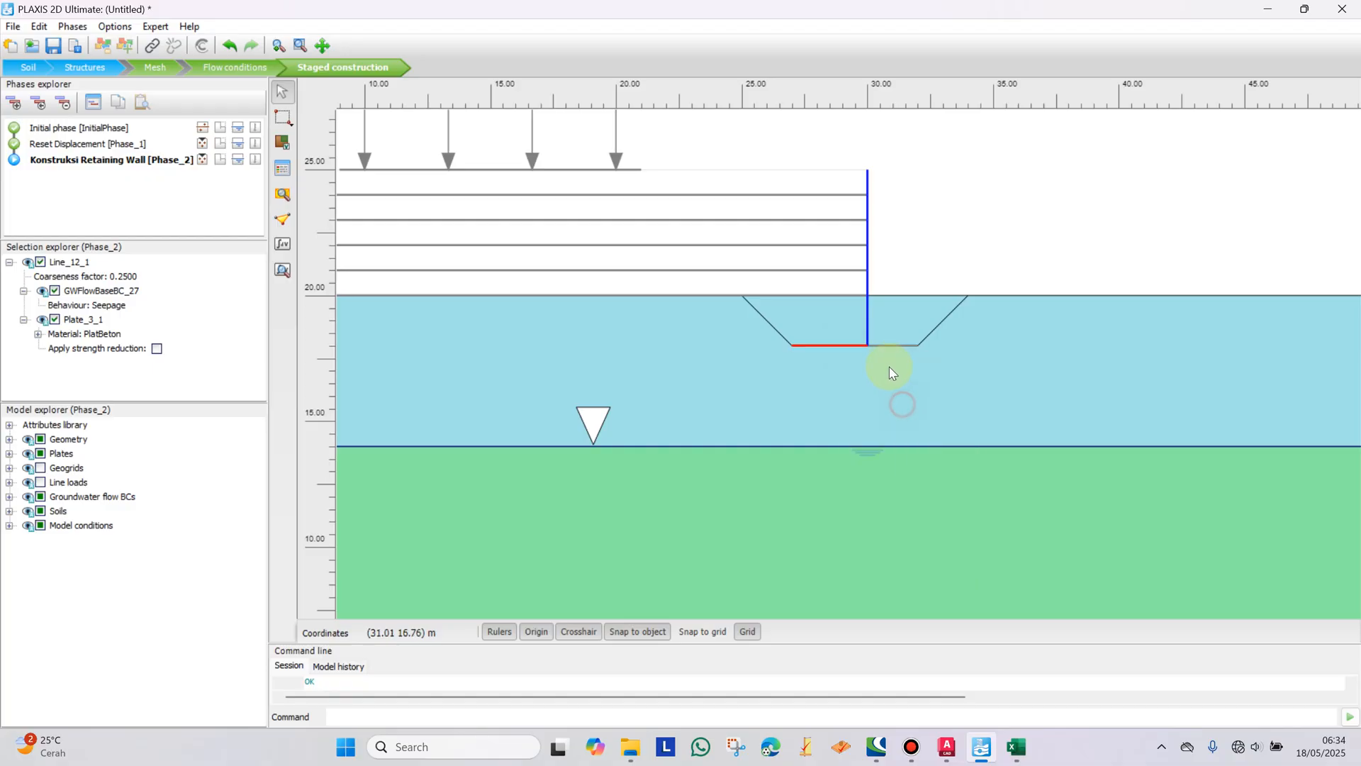
right_click(887, 350)
click(936, 404)
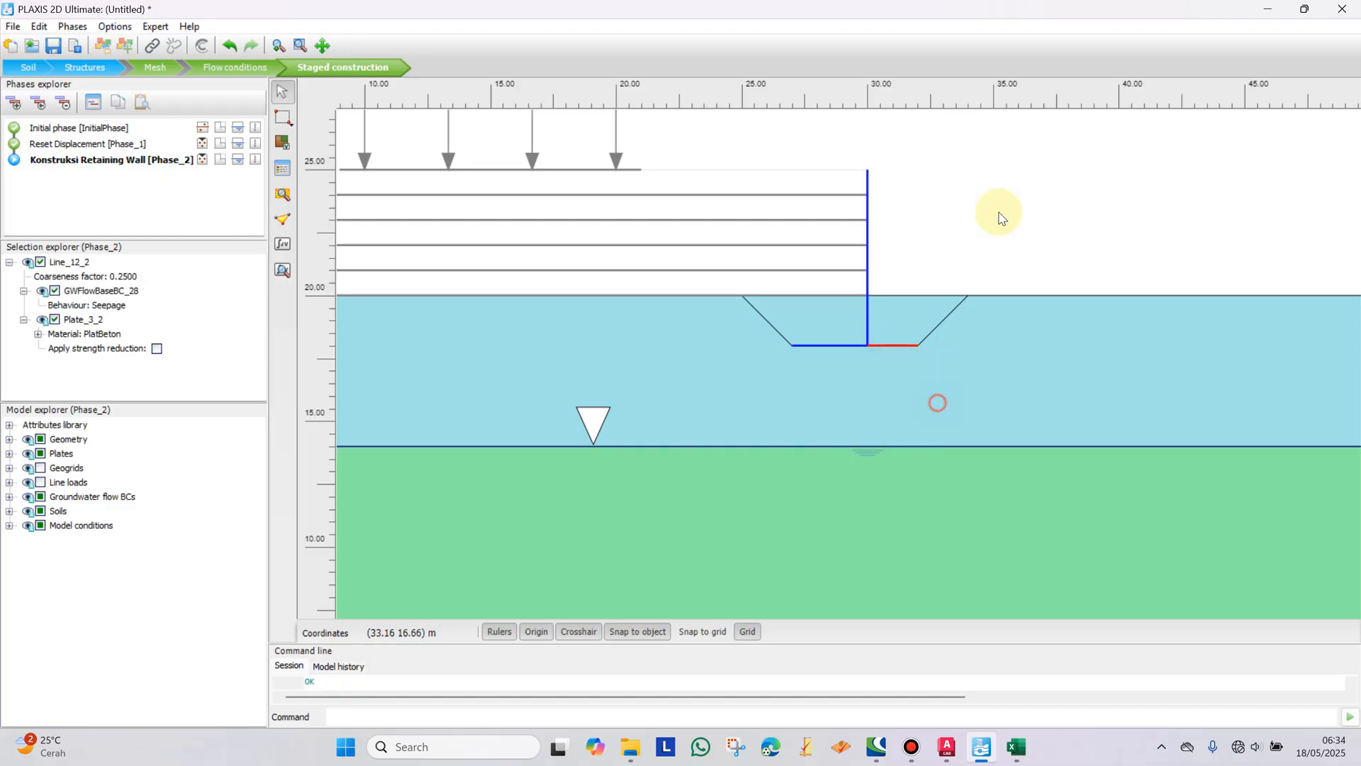
click(987, 188)
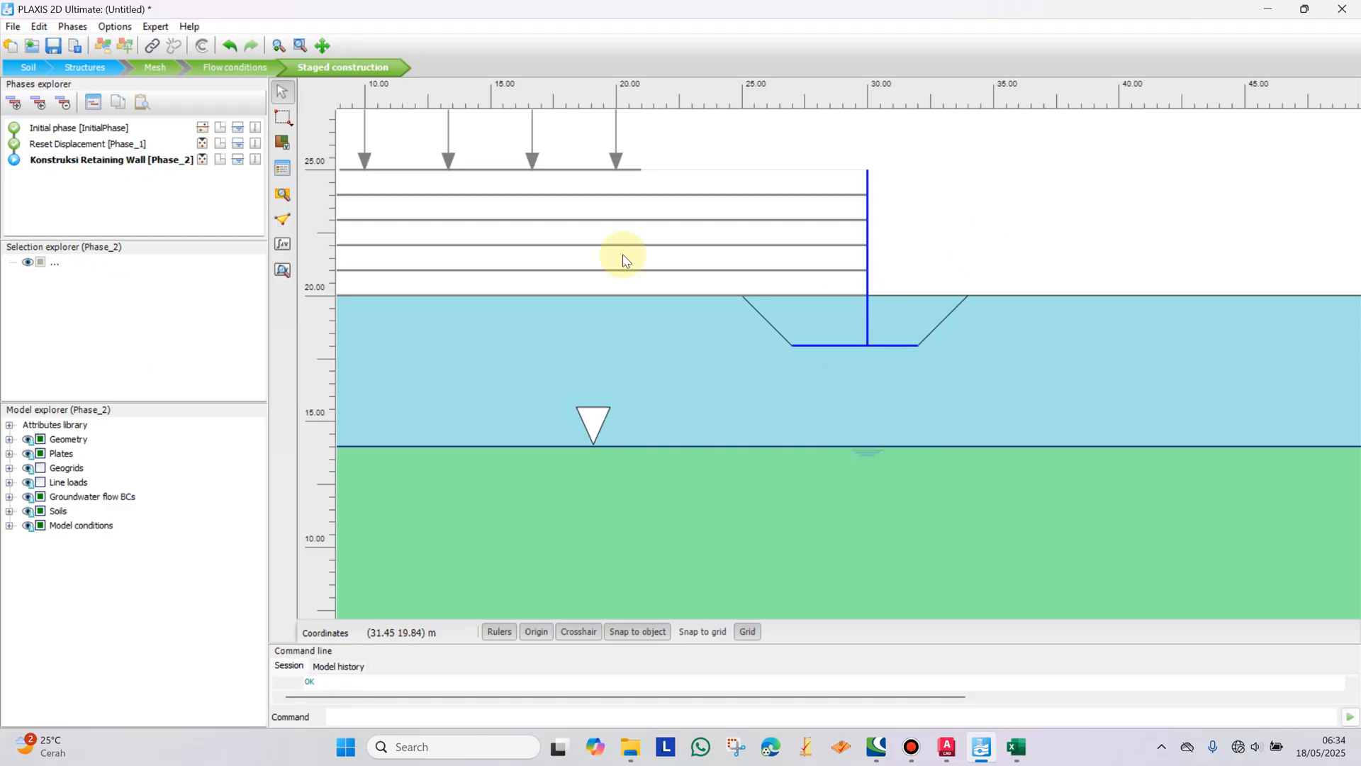
Step: Assign the soil material "3.Tanah Timbunan" to the trench clusters on both sides of the wall
click(283, 168)
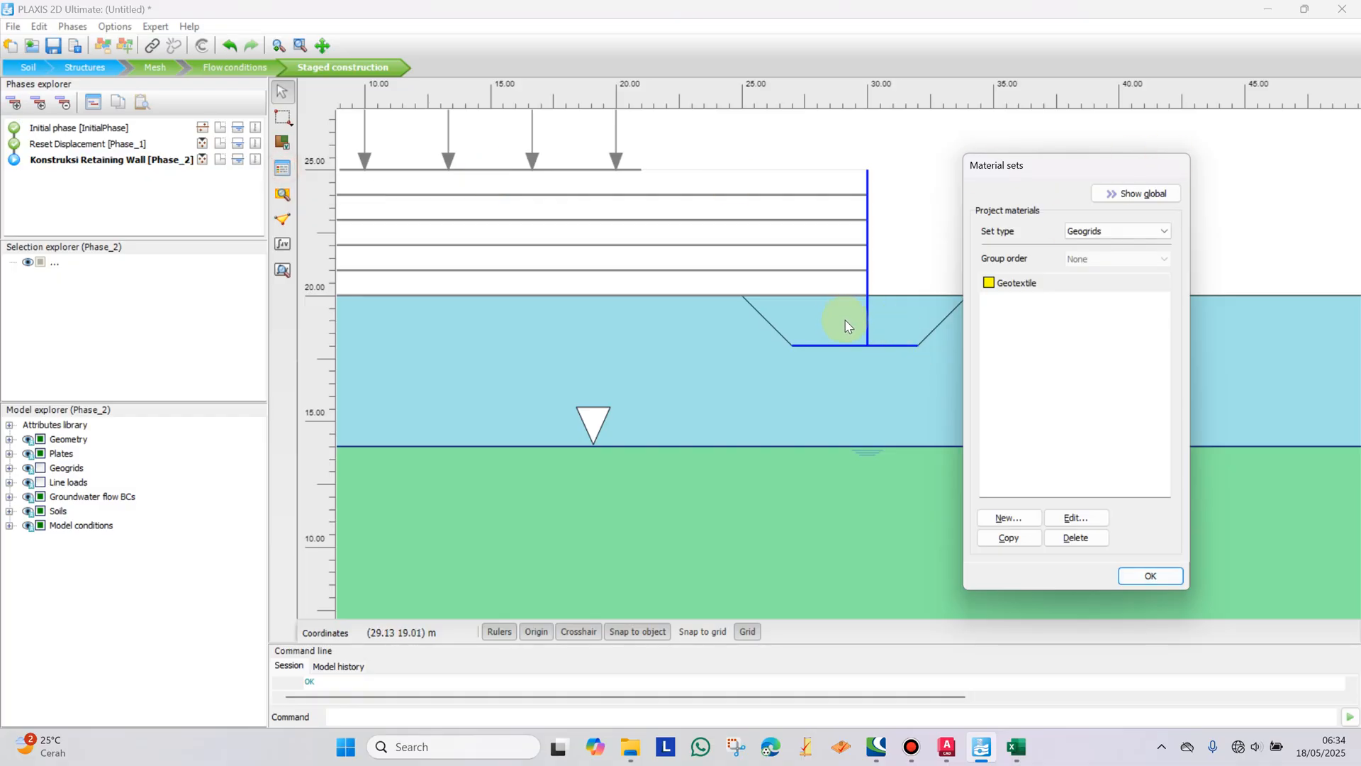
click(1112, 230)
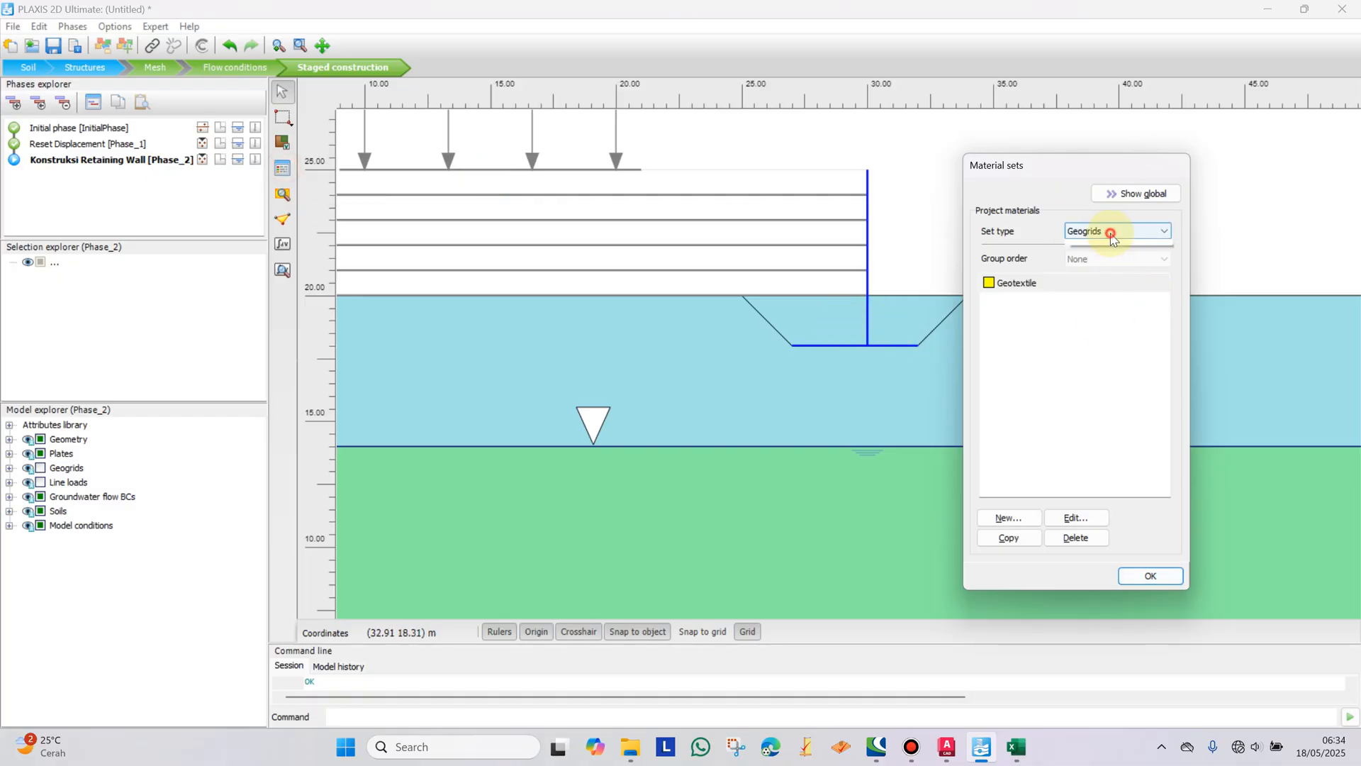
click(1122, 246)
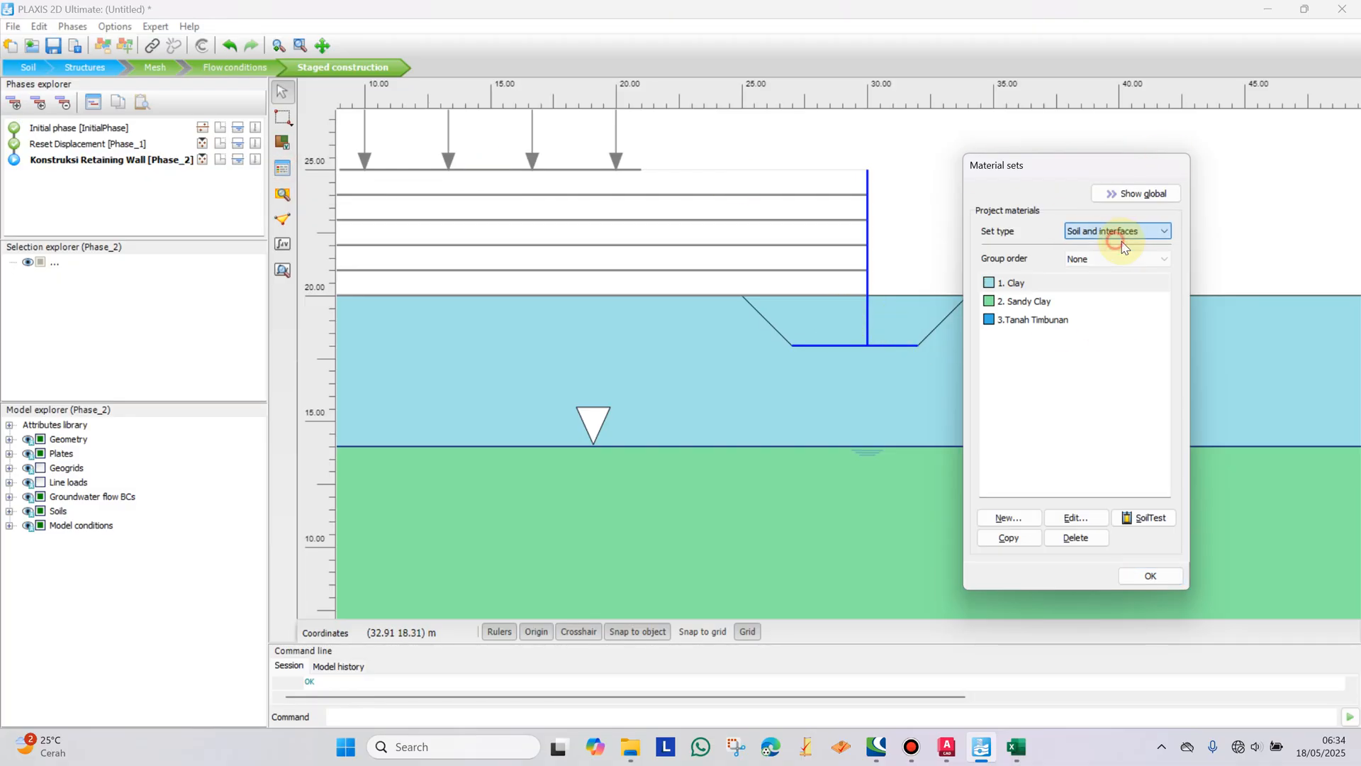
click(1035, 322)
drag(1035, 324, 827, 325)
drag(1011, 327, 908, 321)
scroll(857, 284, down, 2)
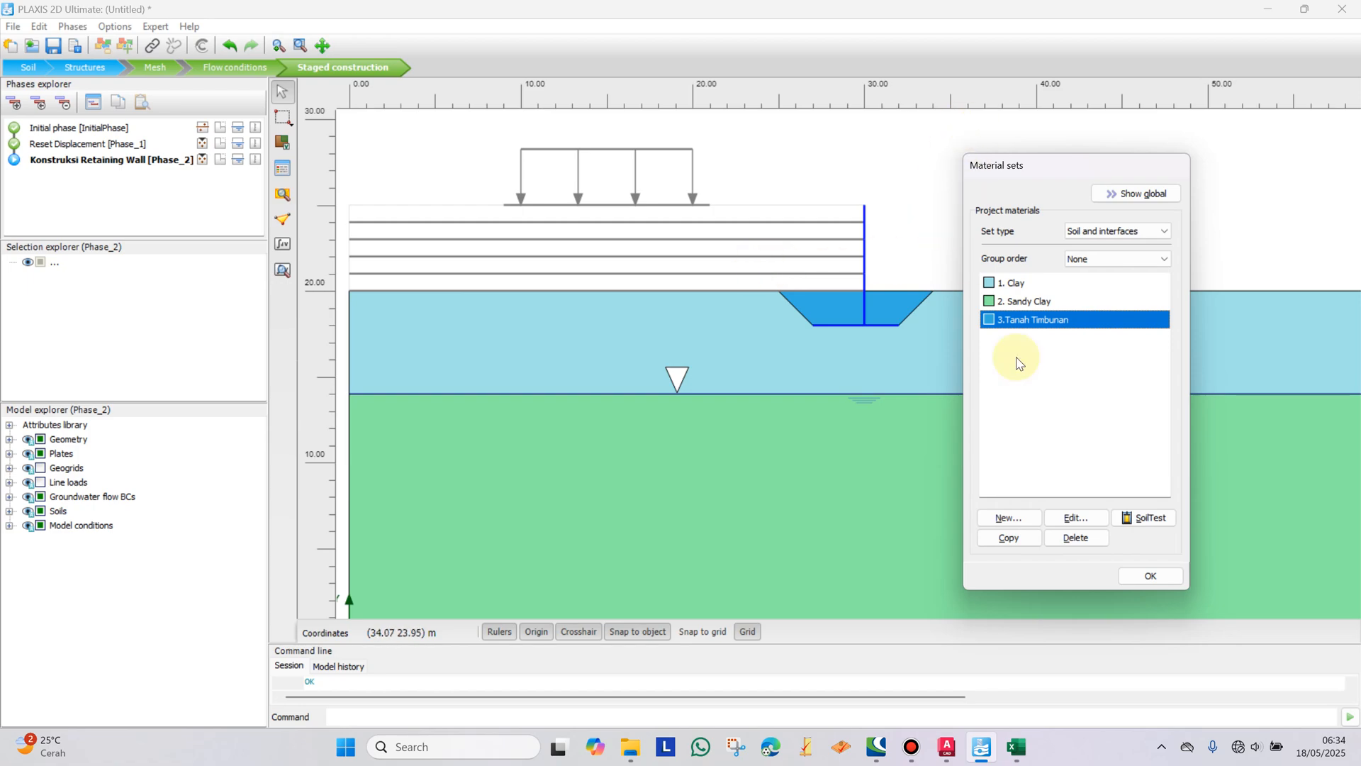
click(1153, 582)
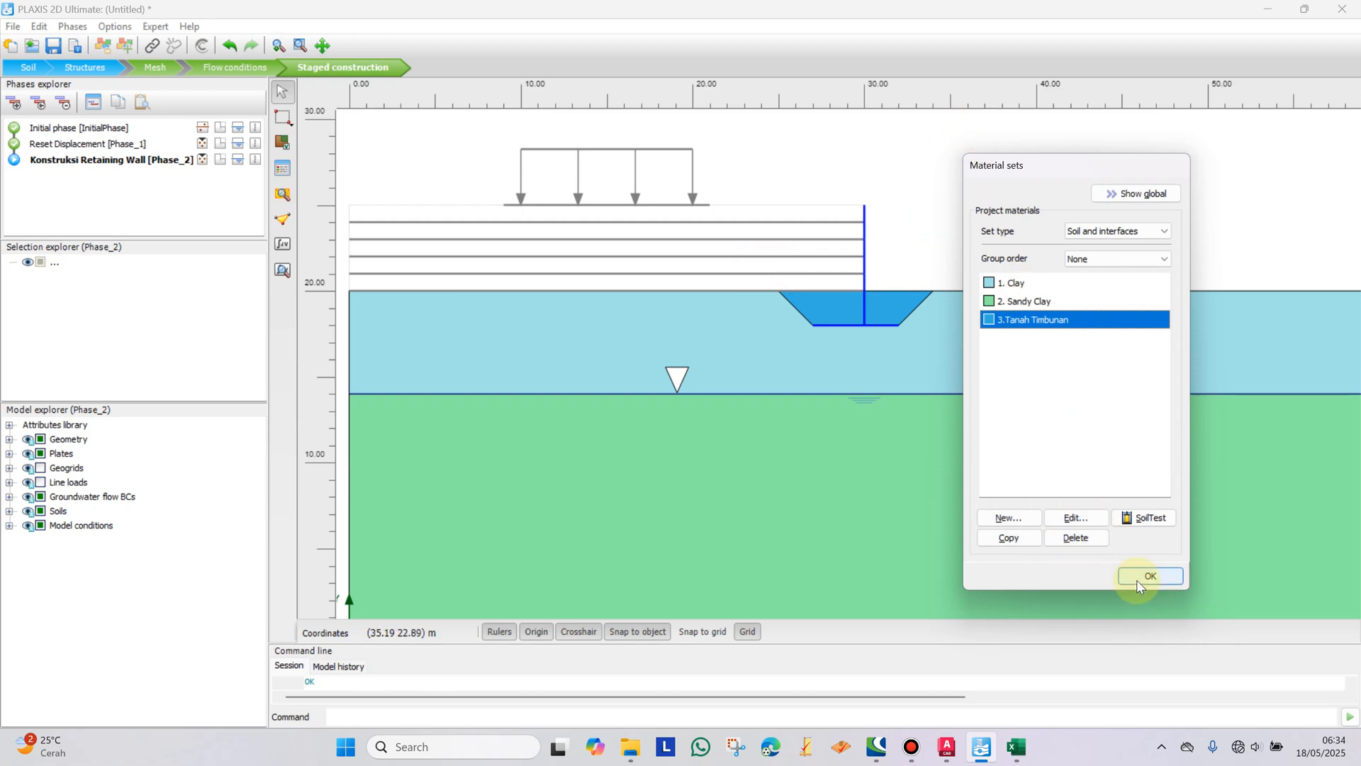
Step: Confirm the trench material assignment and select the inactive triangular cluster in the clay layer, just above the sandy clay
click(1150, 576)
scroll(822, 255, down, 2)
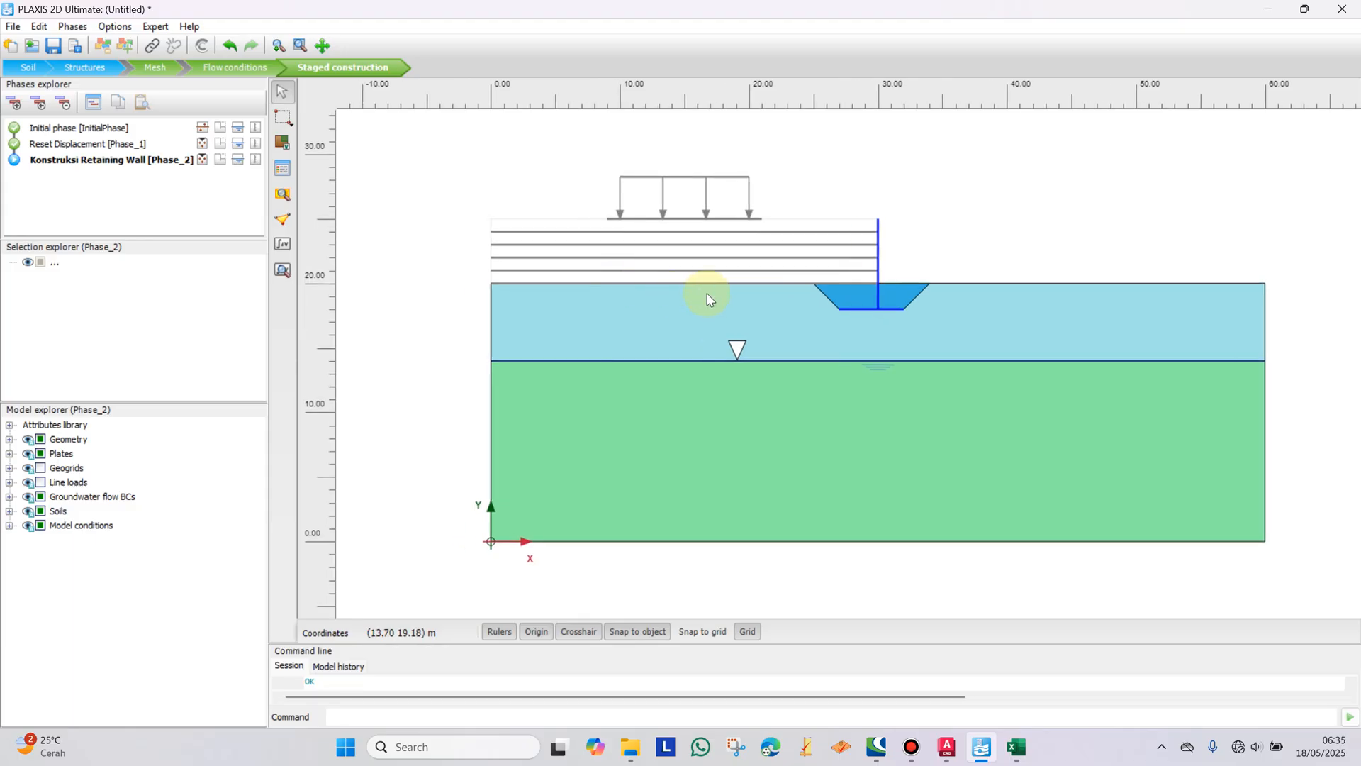
scroll(695, 351, up, 4)
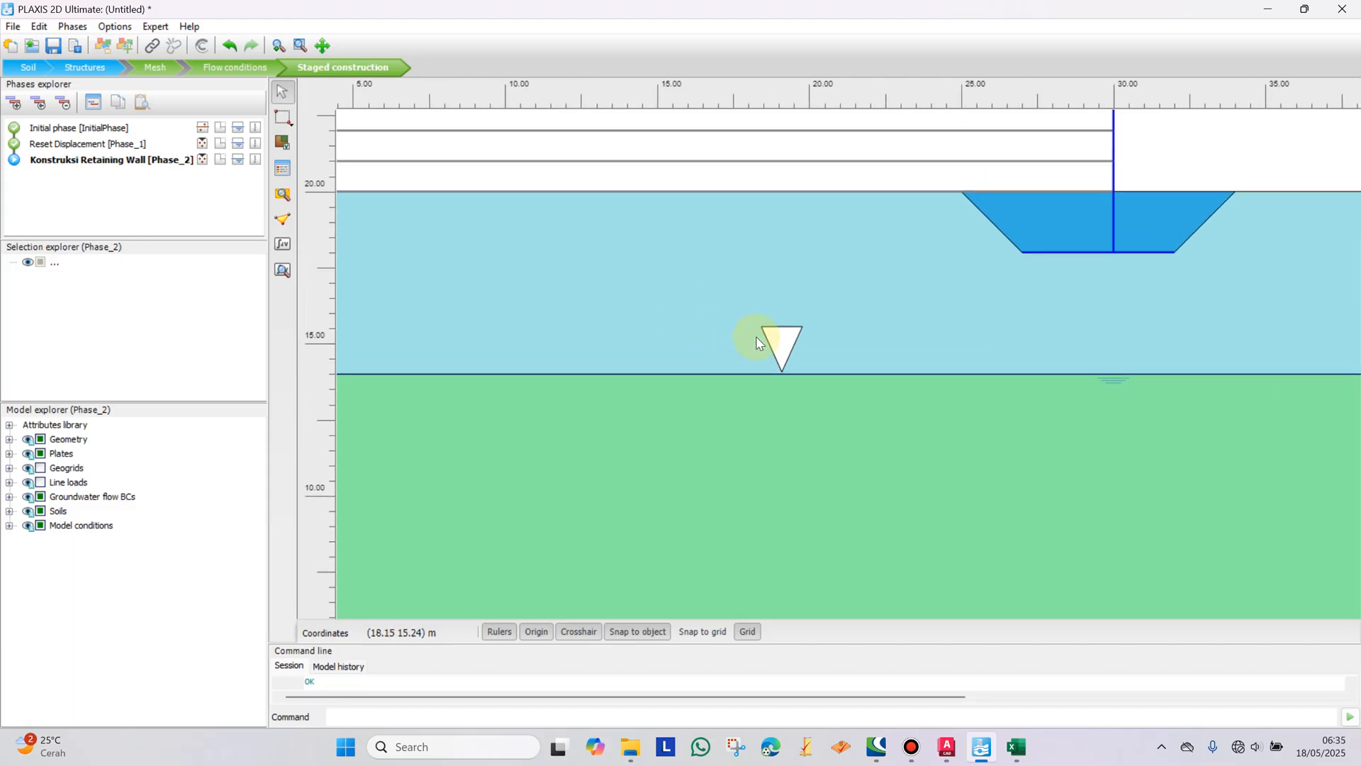
click(783, 350)
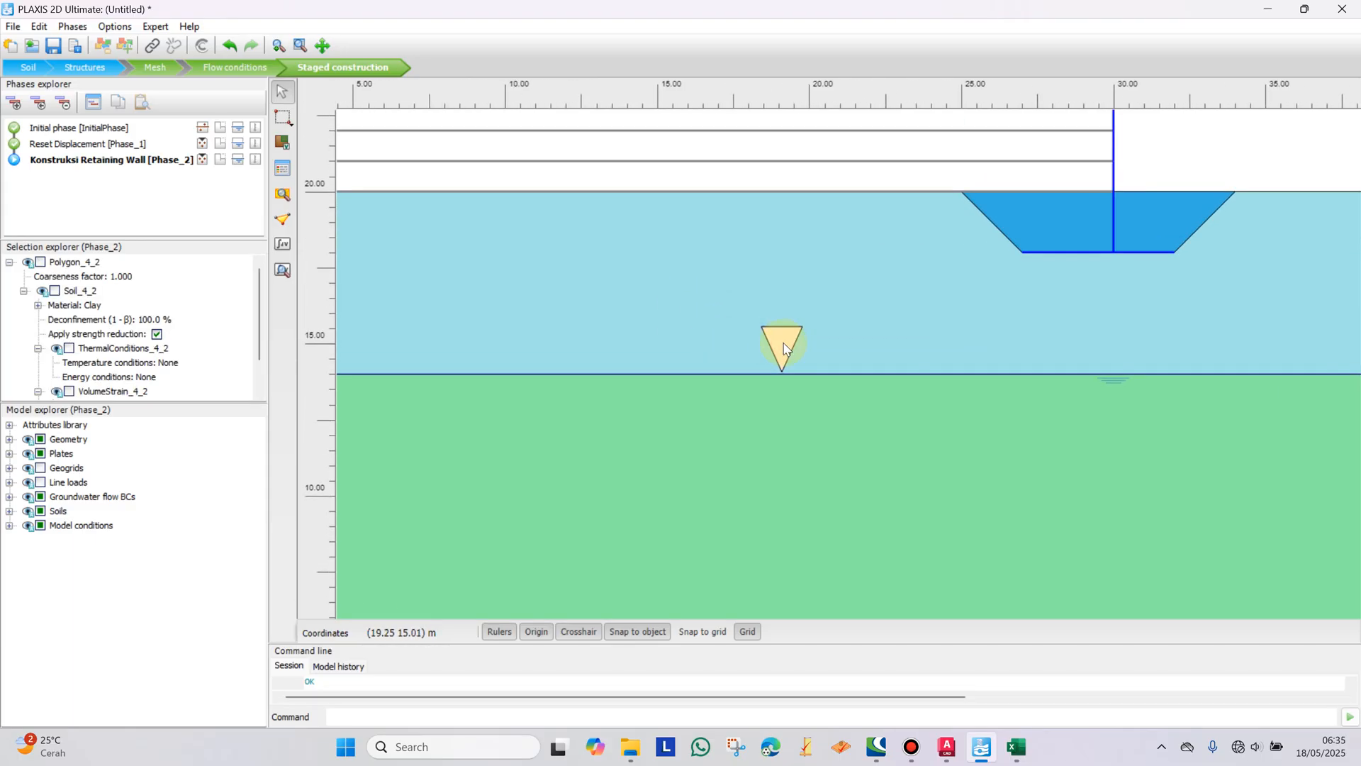
Step: Switch to the initial phase and mark both the Reset Displacement phase and the initial phase for calculation
click(103, 129)
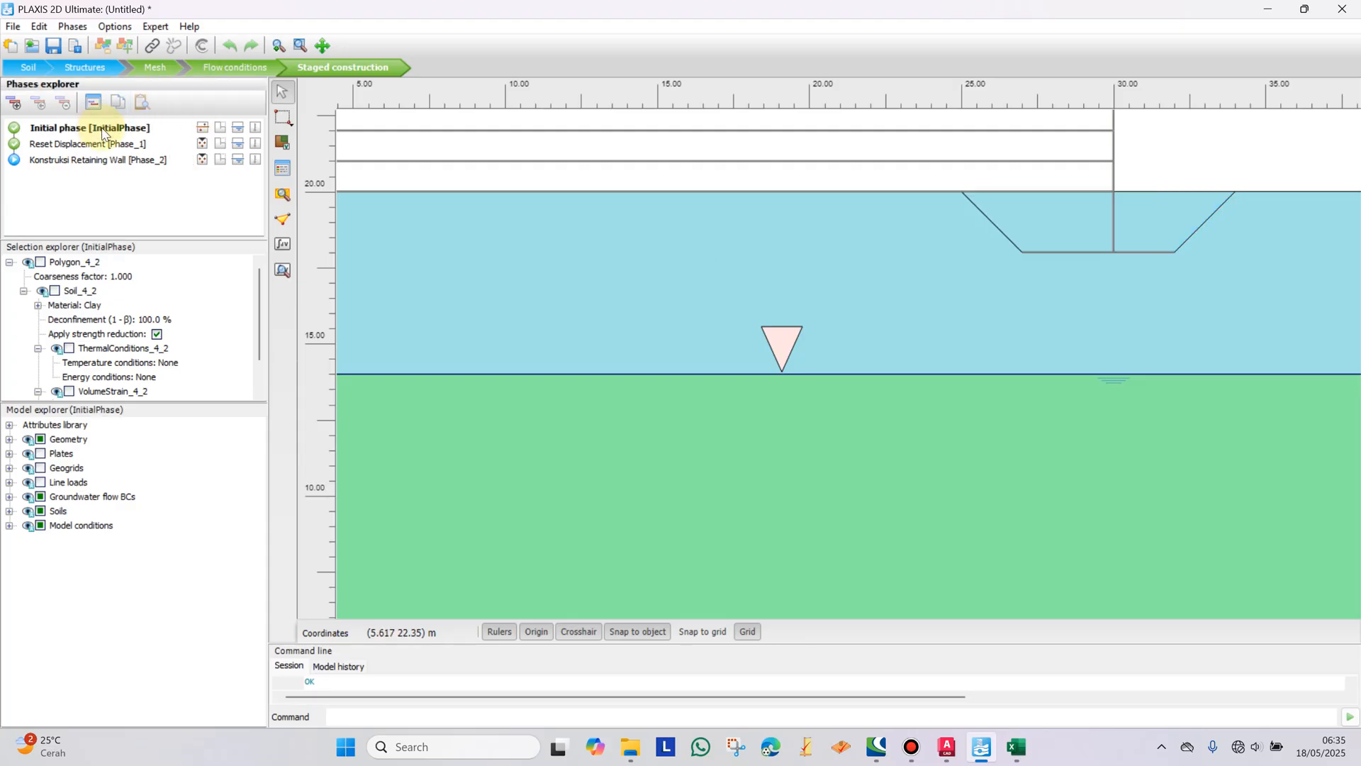
scroll(623, 253, down, 2)
click(15, 144)
click(14, 129)
Step: Activate the triangular clay cluster in the initial phase
scroll(882, 181, down, 3)
drag(1251, 159, 984, 261)
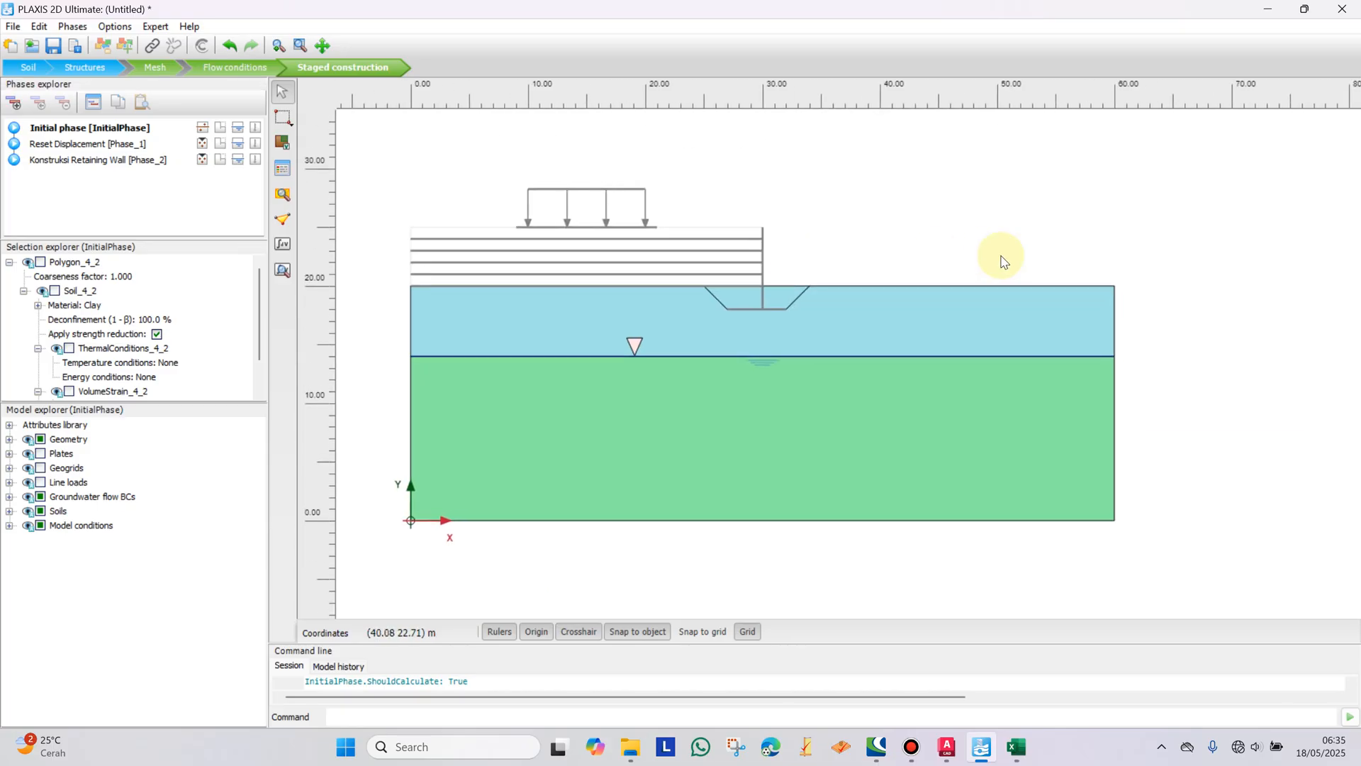
click(1027, 228)
scroll(623, 347, up, 5)
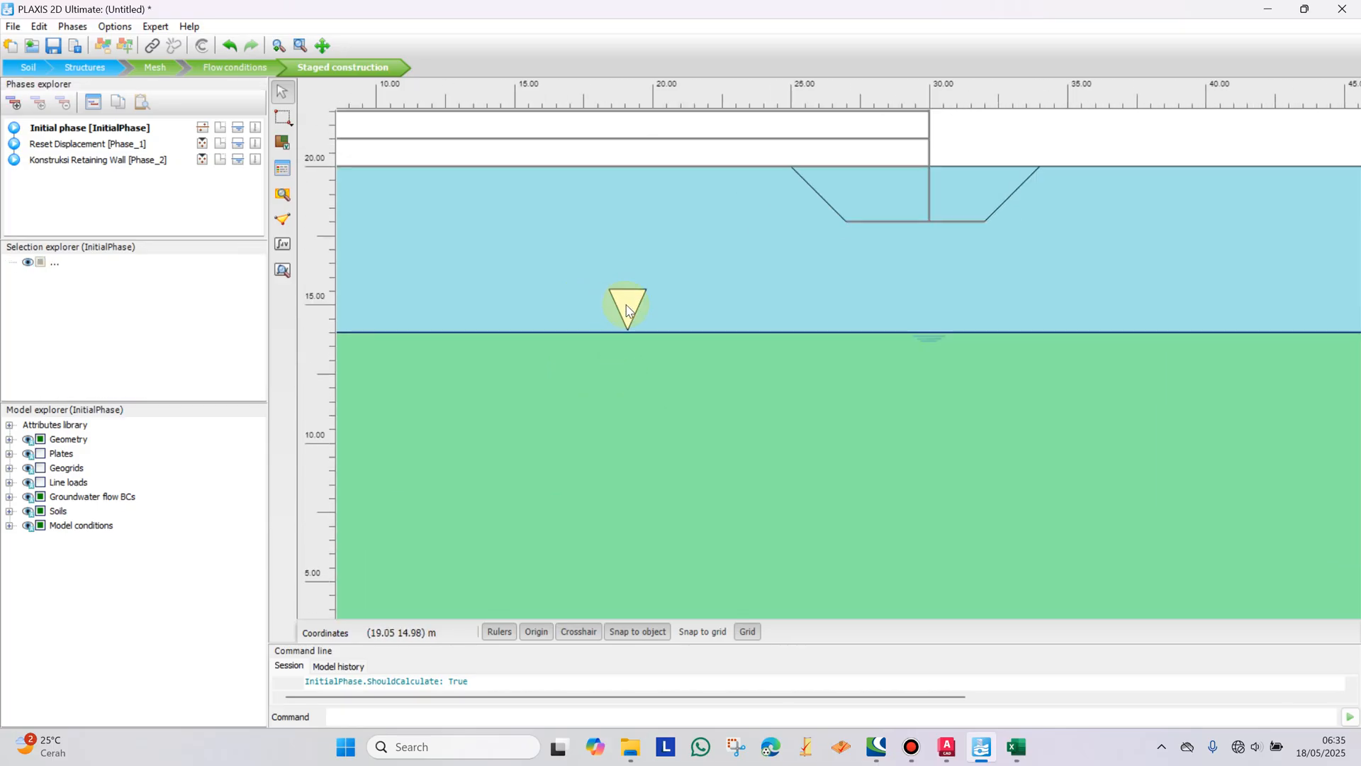
right_click(627, 311)
click(682, 356)
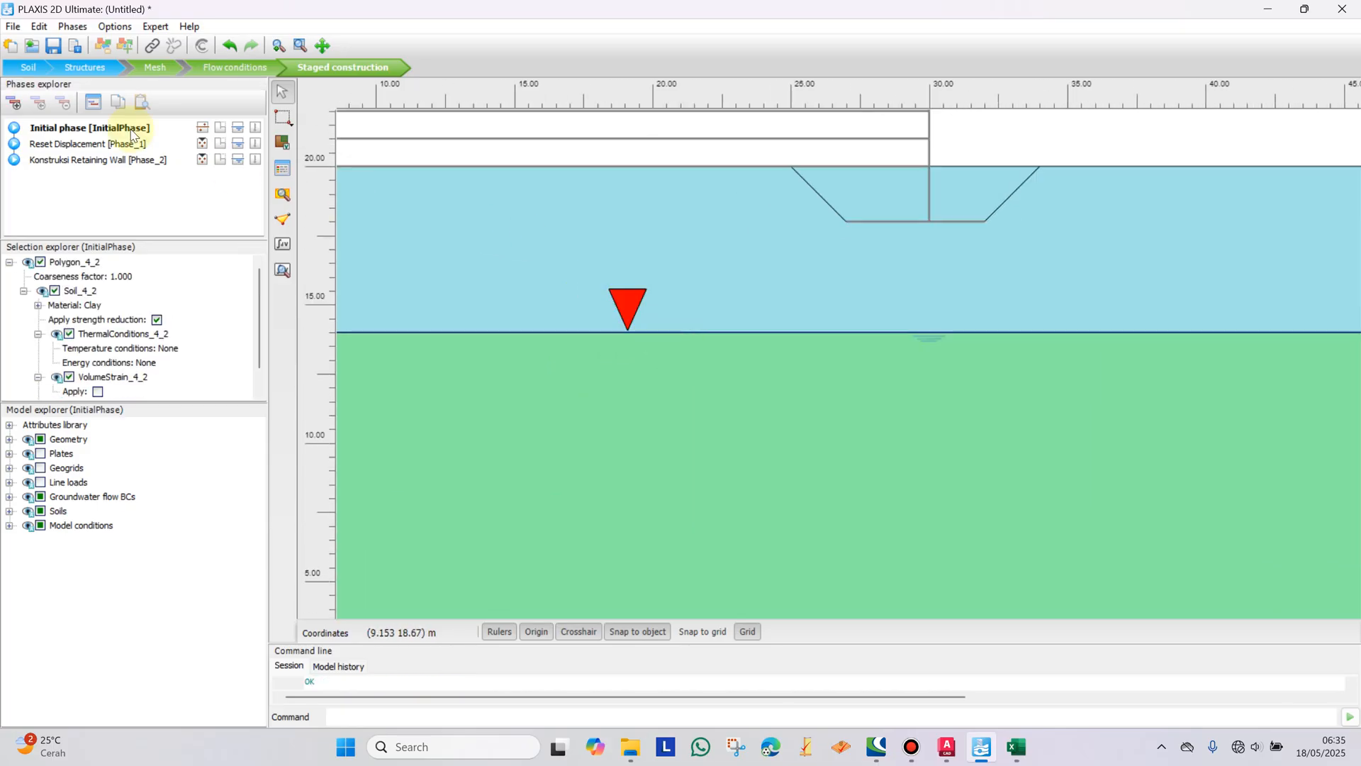
Step: Switch to the Reset Displacement phase and activate the triangular clay cluster there as well
click(110, 143)
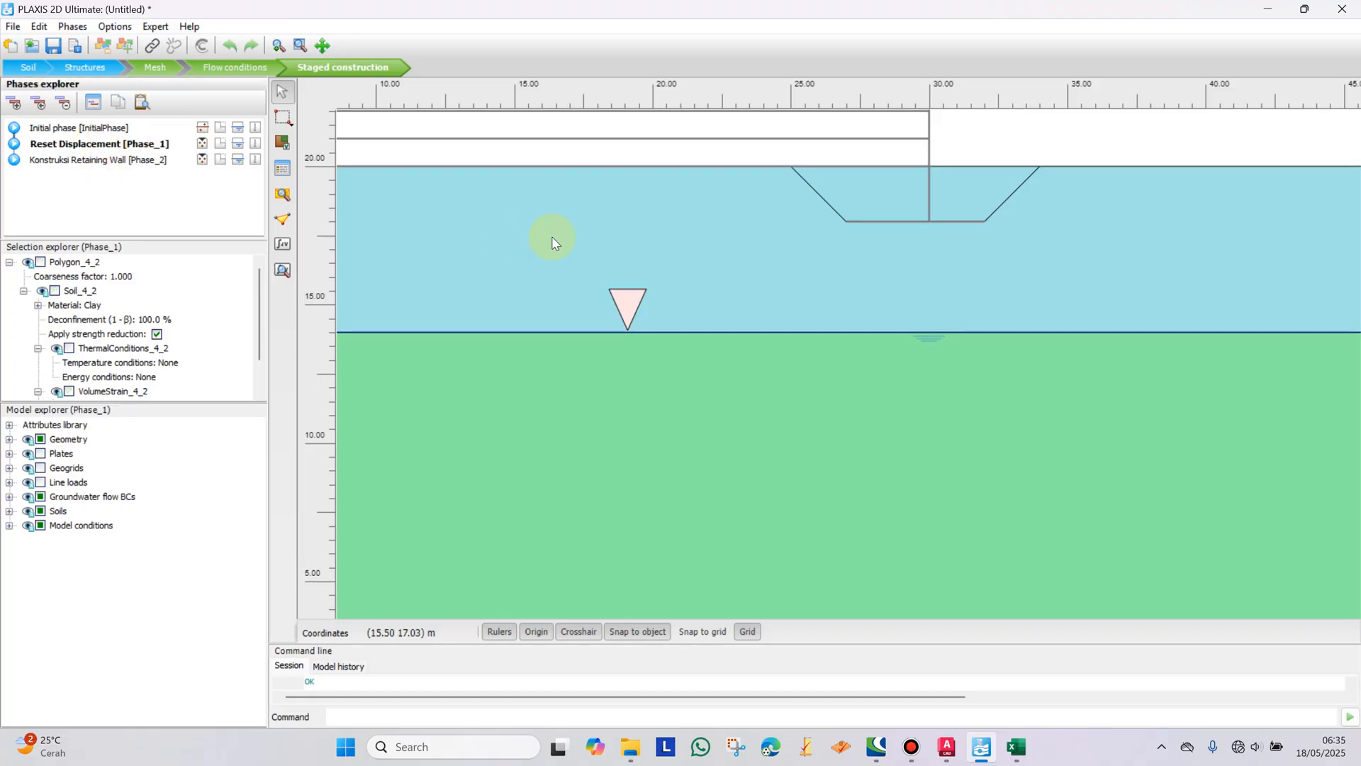
right_click(628, 307)
click(694, 364)
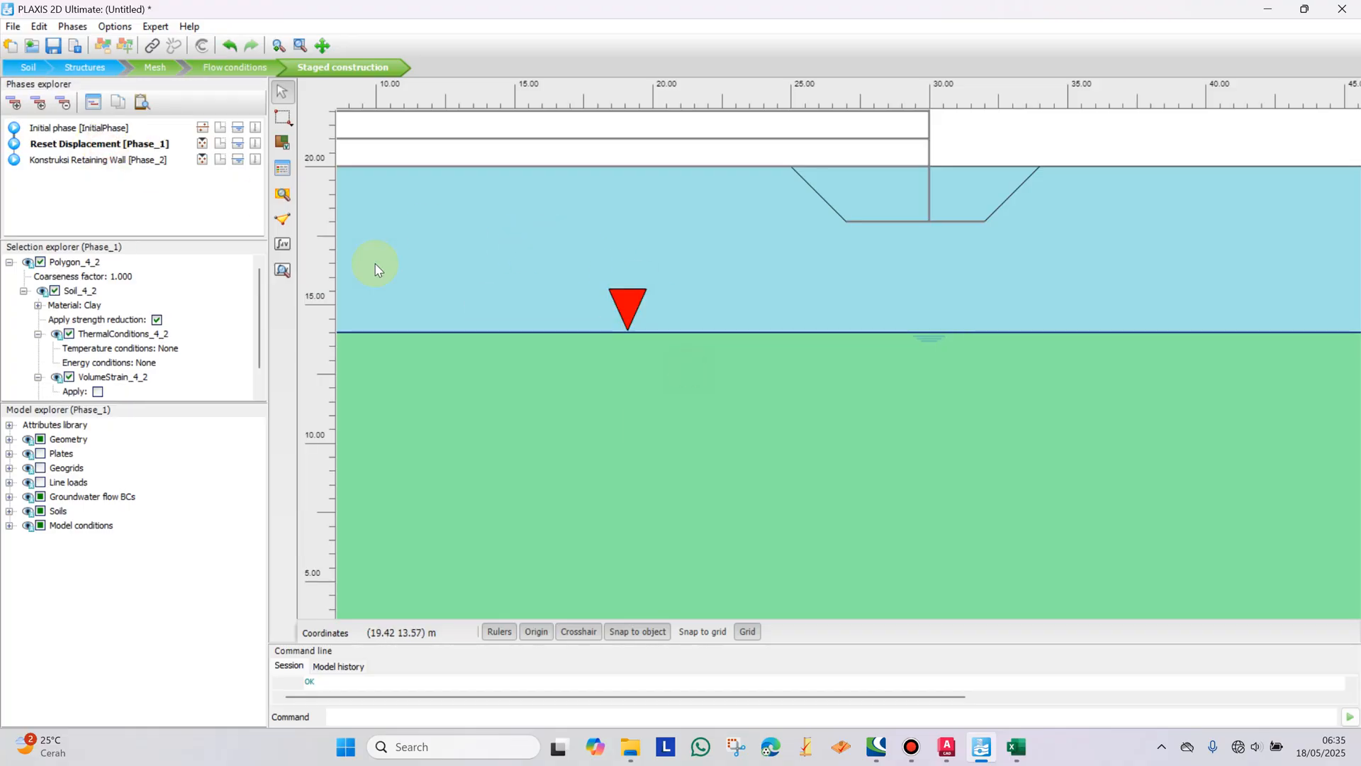
Step: Activate the triangular clay cluster in the Konstruksi Retaining Wall phase and clear the selection
click(100, 163)
right_click(632, 305)
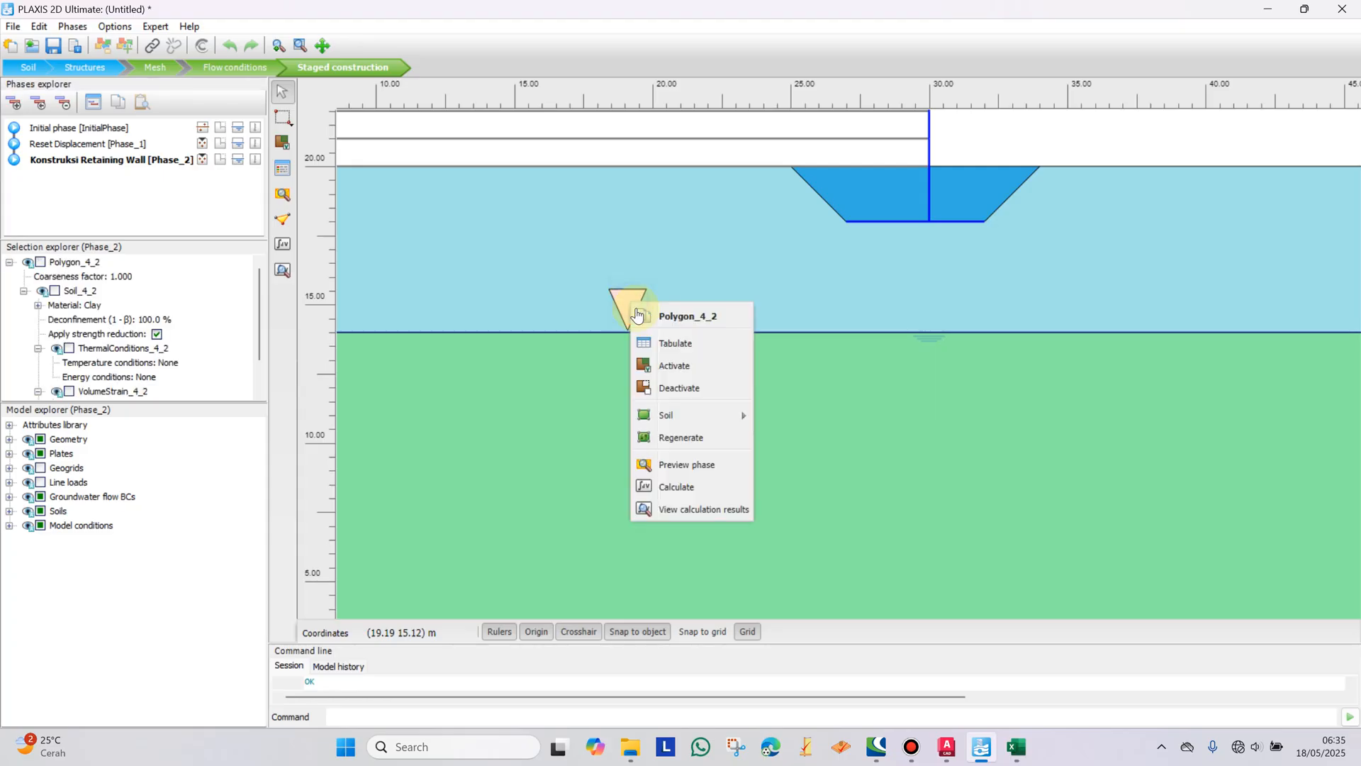
click(699, 364)
scroll(936, 244, down, 2)
click(996, 164)
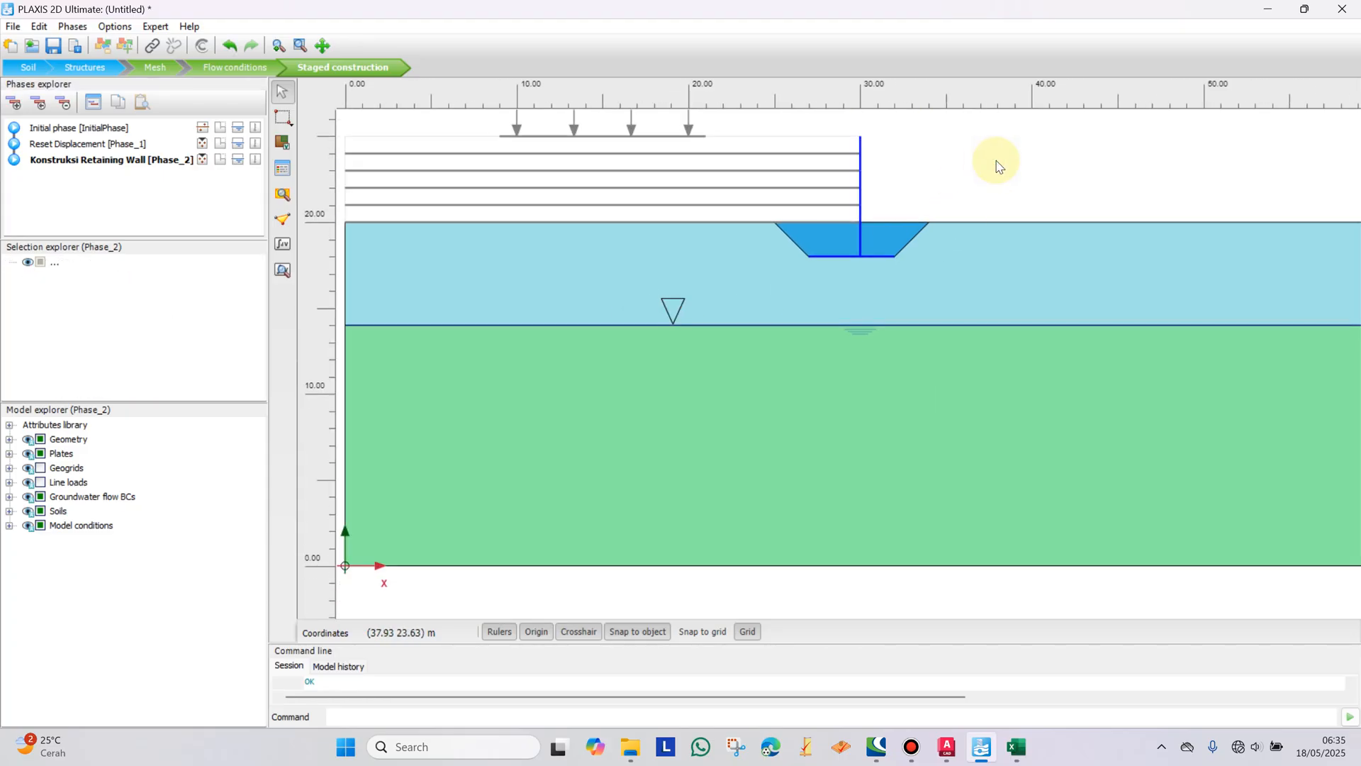
scroll(468, 261, down, 1)
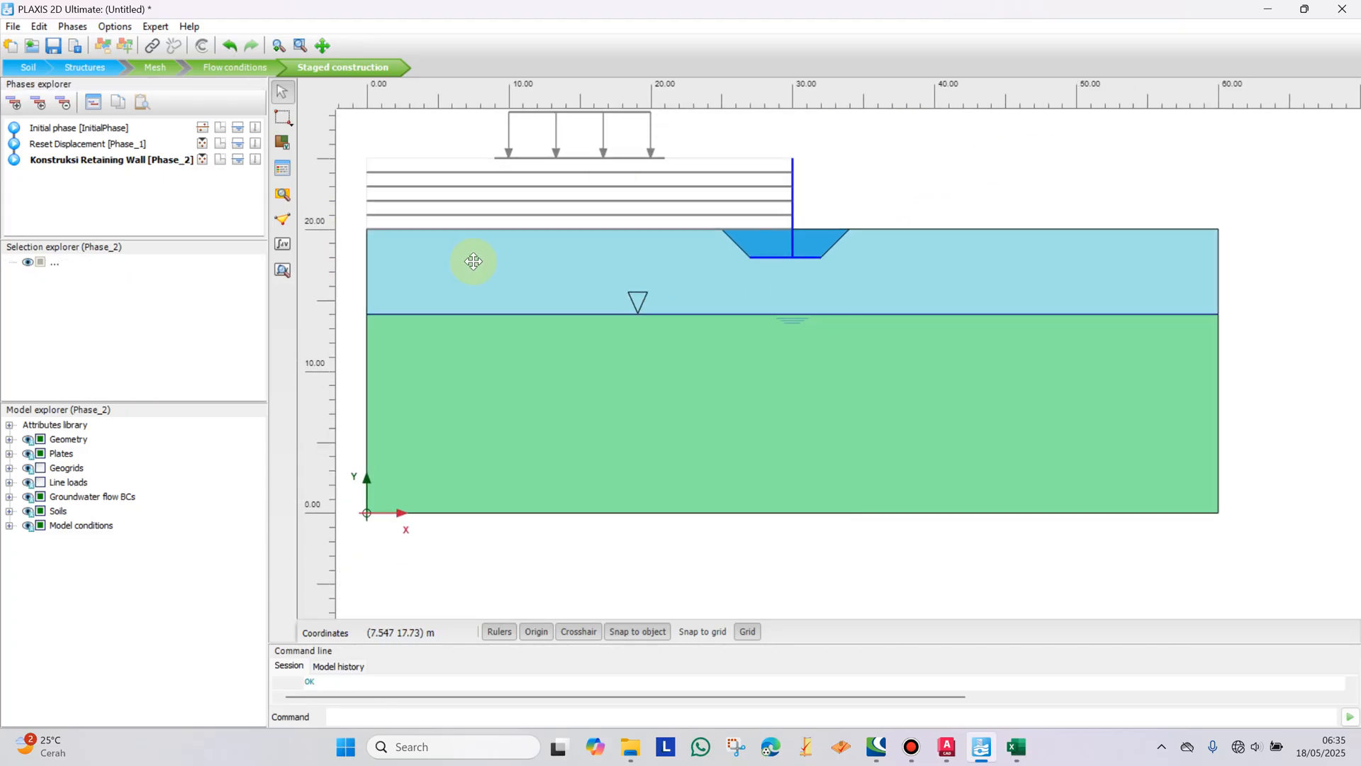
drag(474, 261, 512, 262)
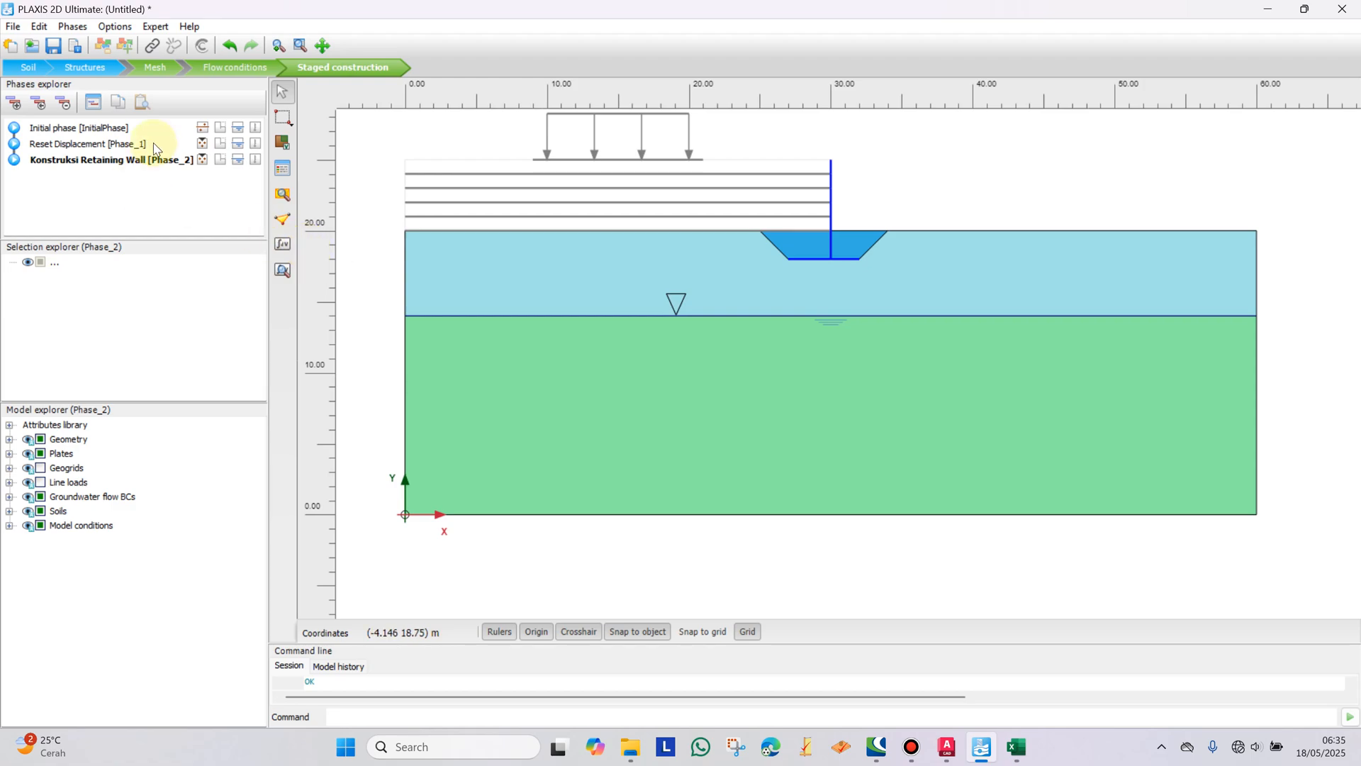
Step: Add a phase after Konstruksi Retaining Wall, name it "Timbunan 1+Geotextile 1" and set its time interval to 5 days
click(14, 102)
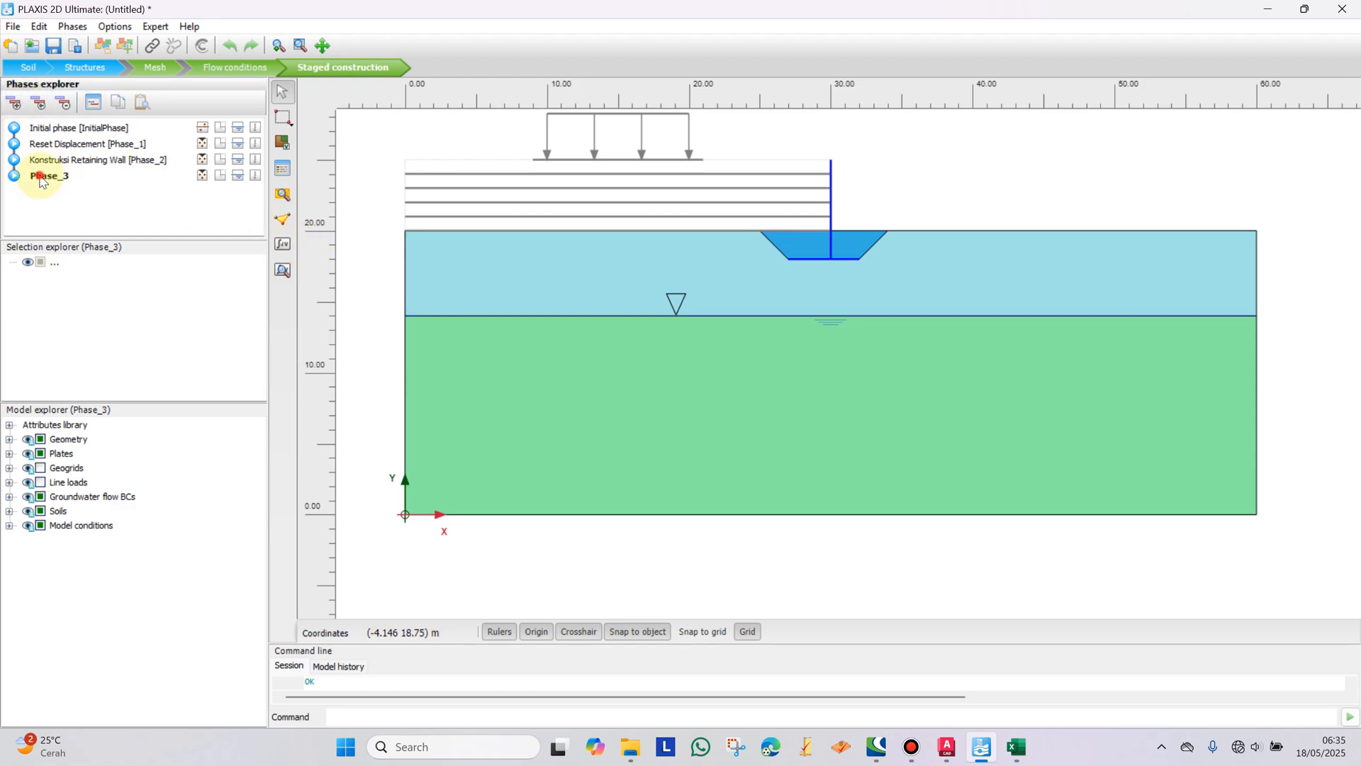
double_click(40, 179)
click(522, 85)
text(Timbunan 1+Geotextile 1)
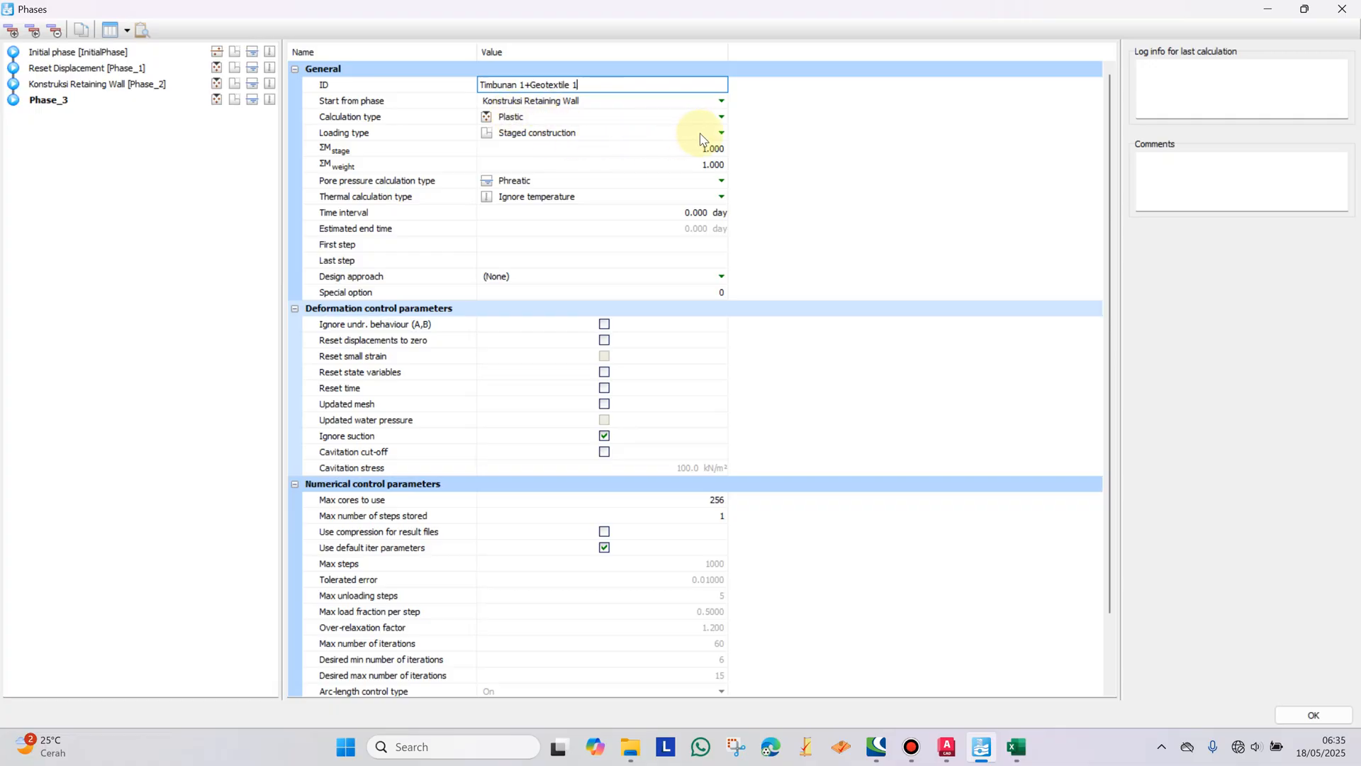
click(721, 134)
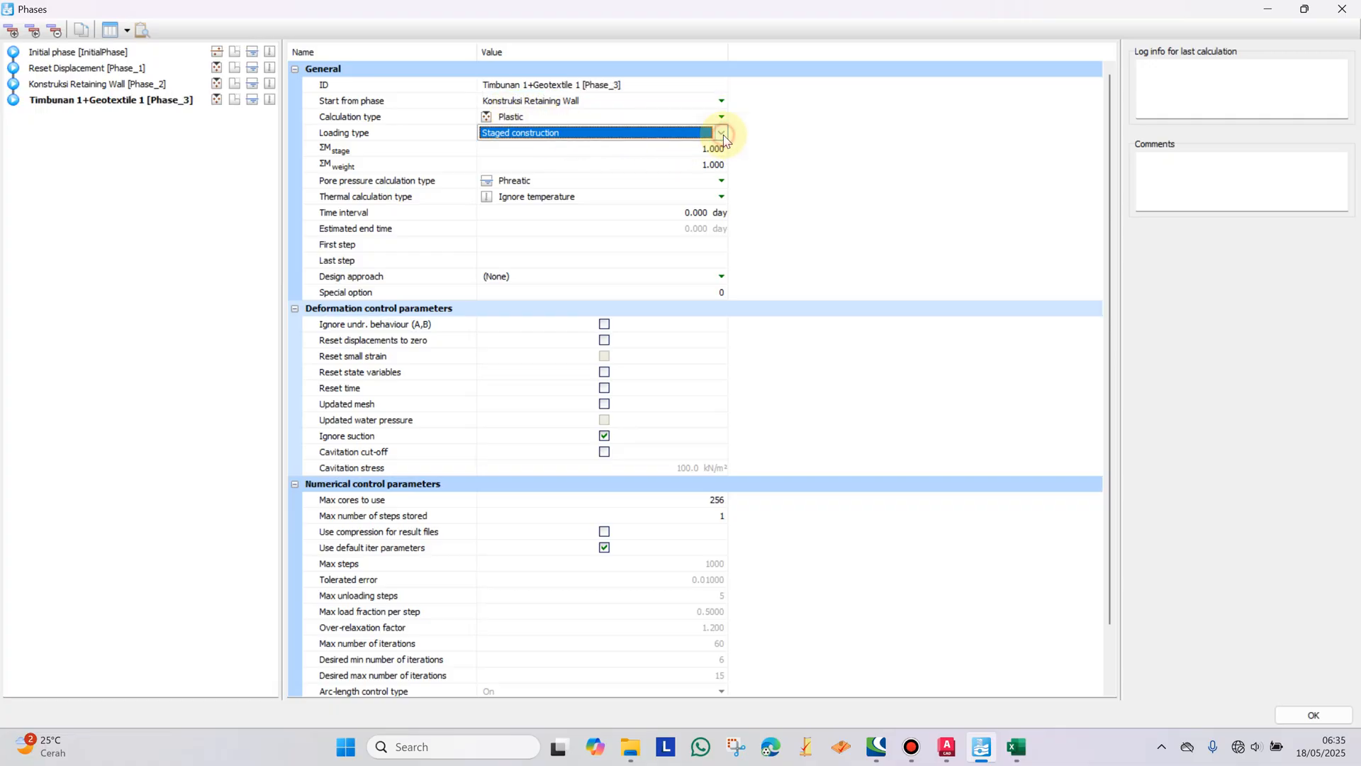
click(722, 146)
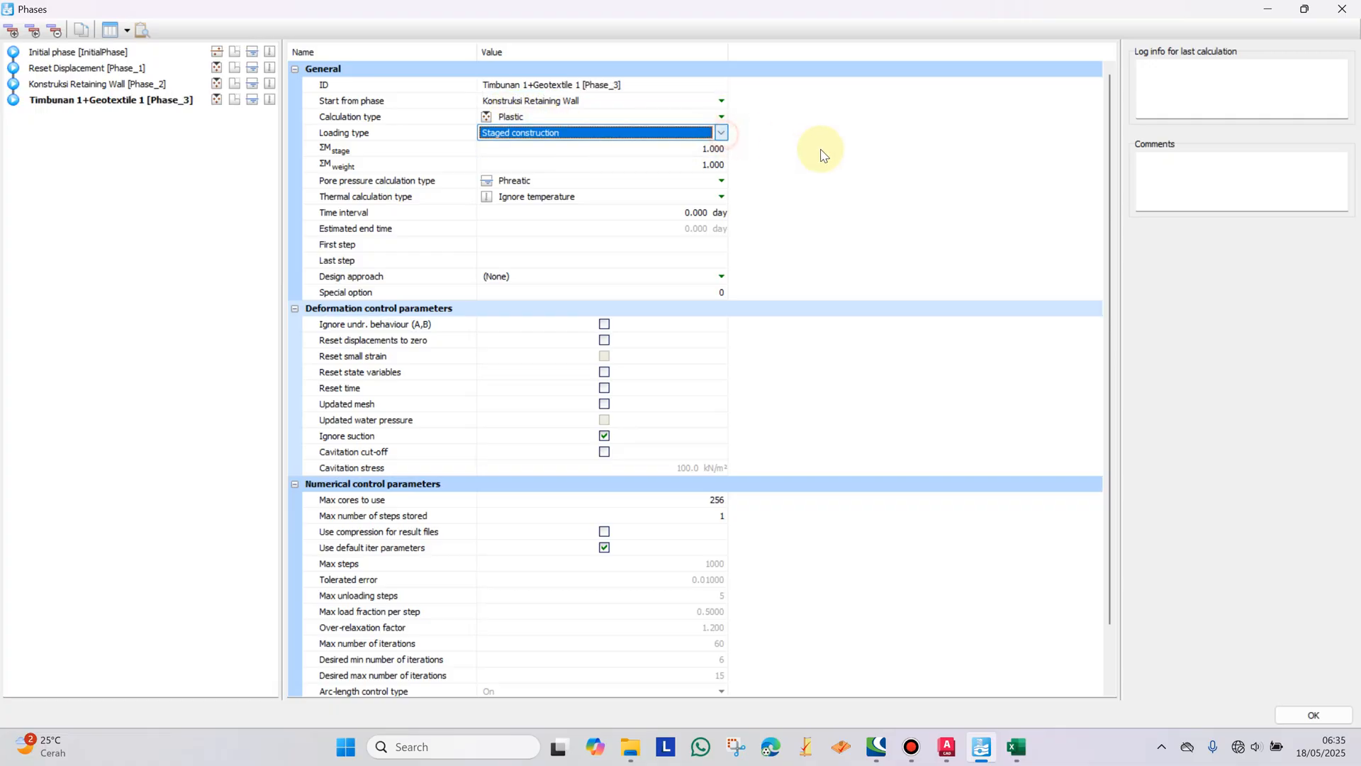
click(693, 213)
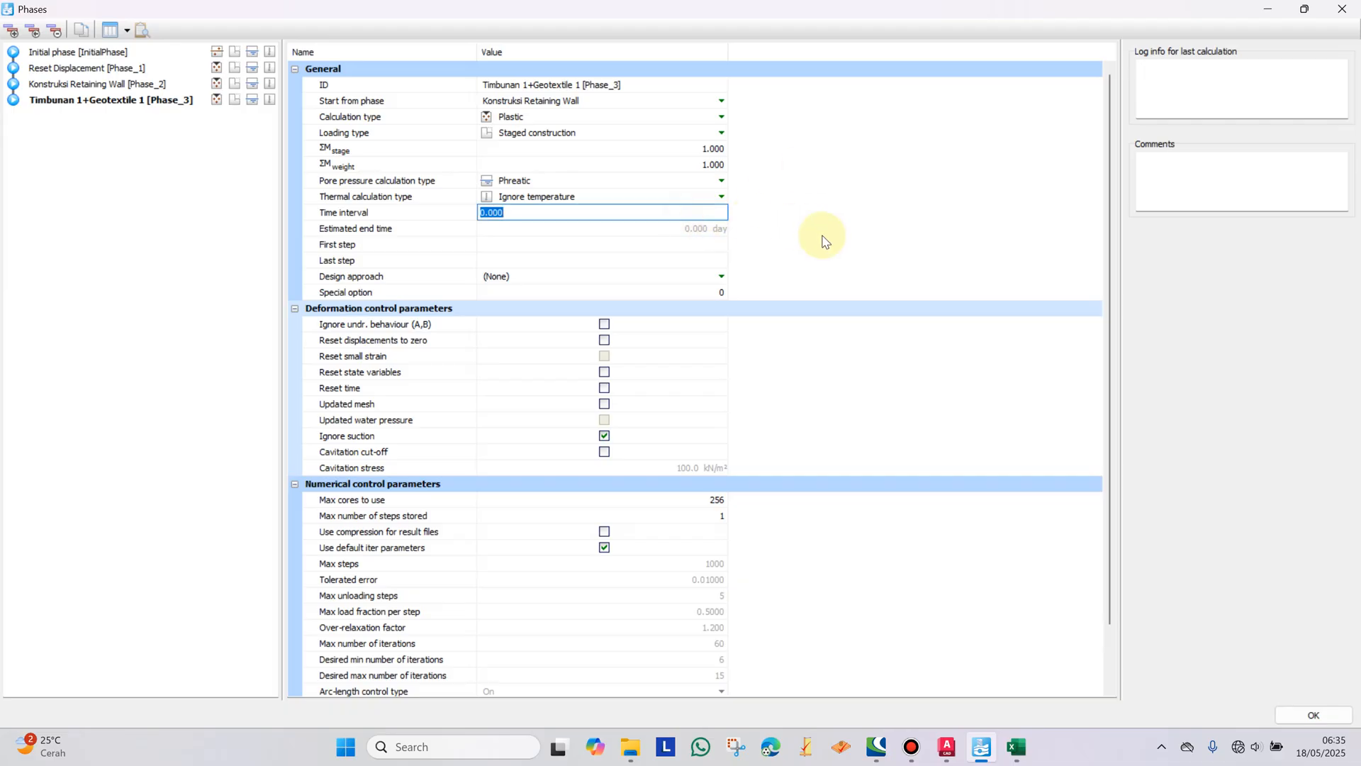
text(5)
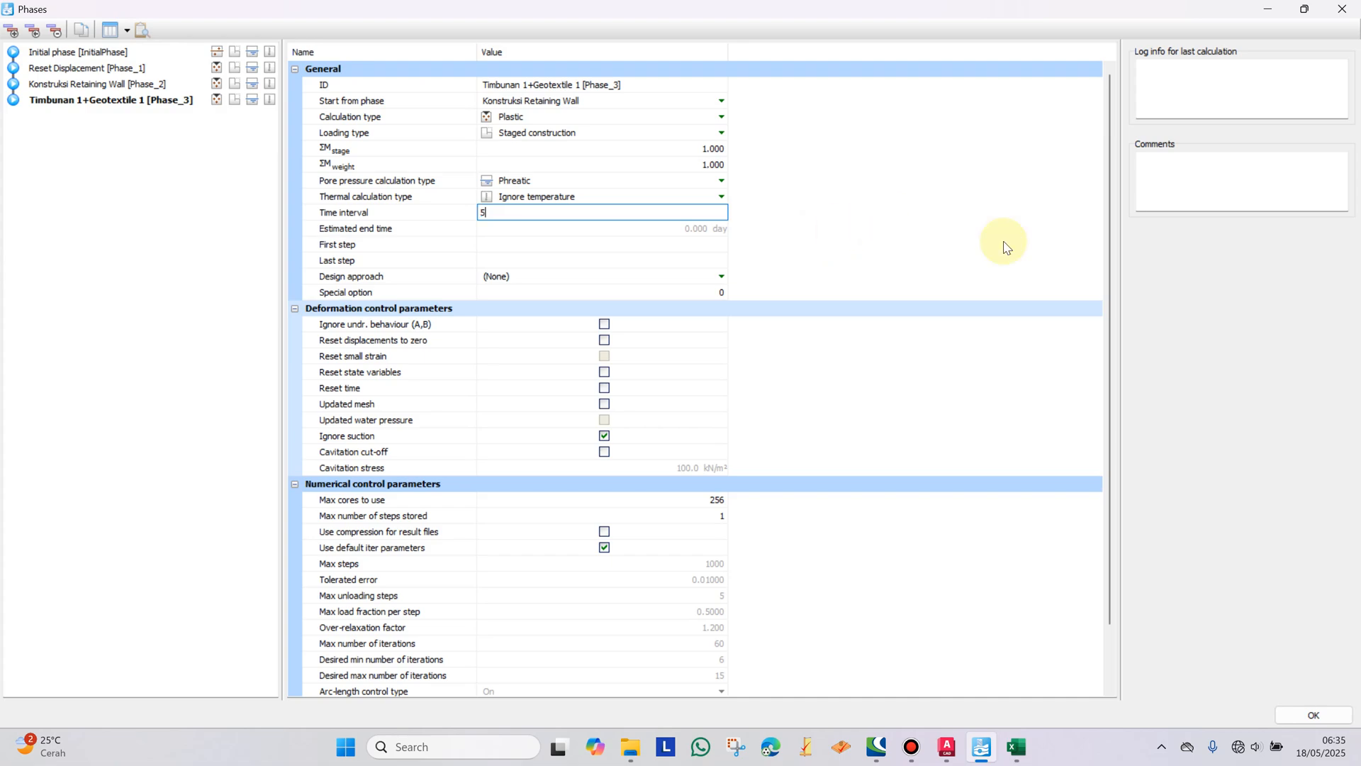
click(1317, 714)
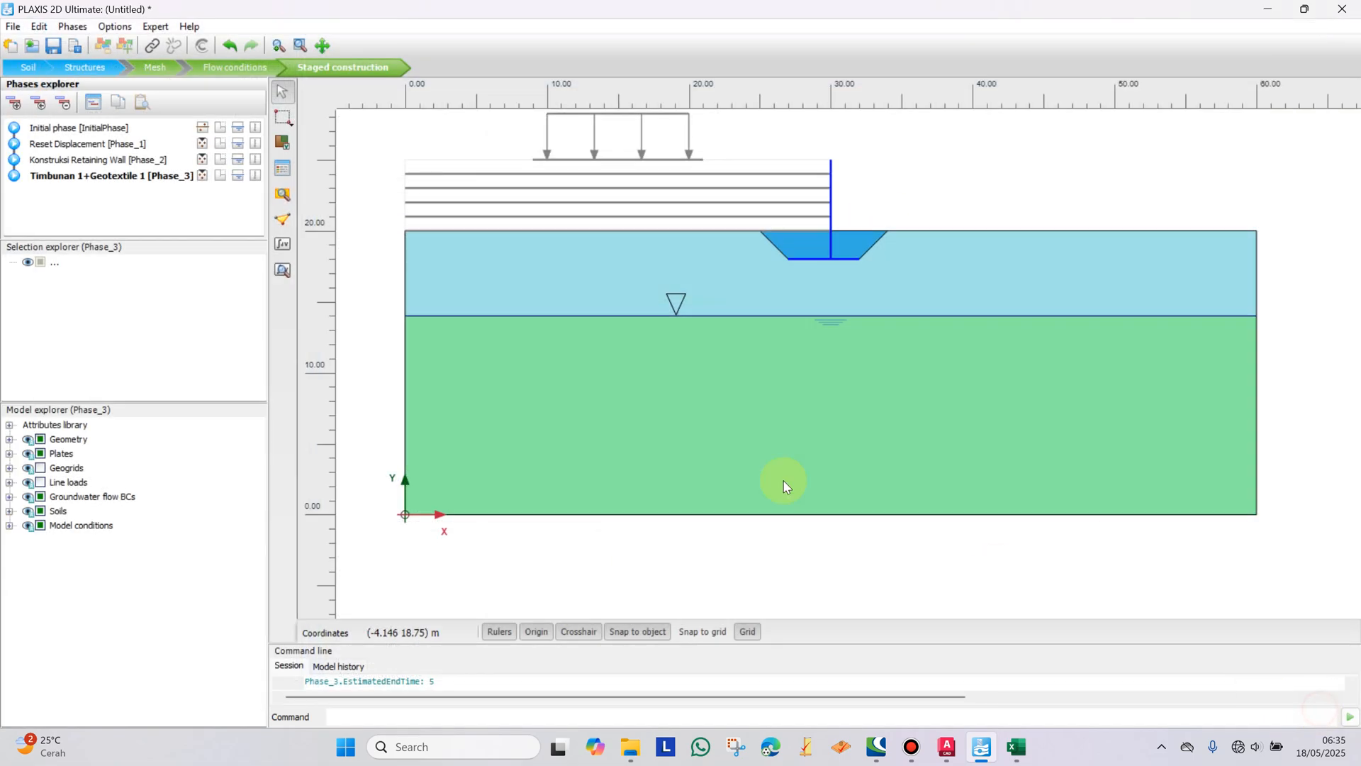
Step: Activate the lowest backfill layer behind the wall in the Timbunan 1+Geotextile 1 phase
scroll(641, 234, up, 2)
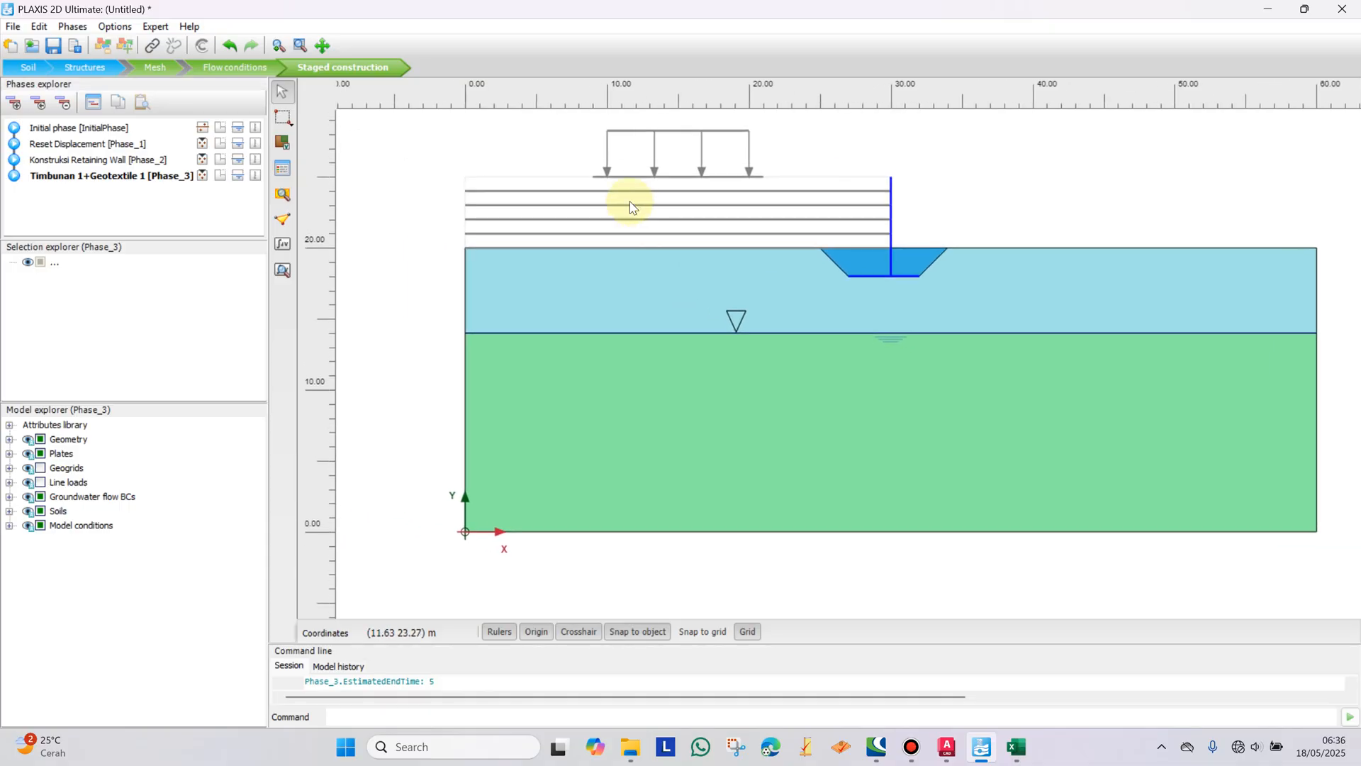
right_click(652, 258)
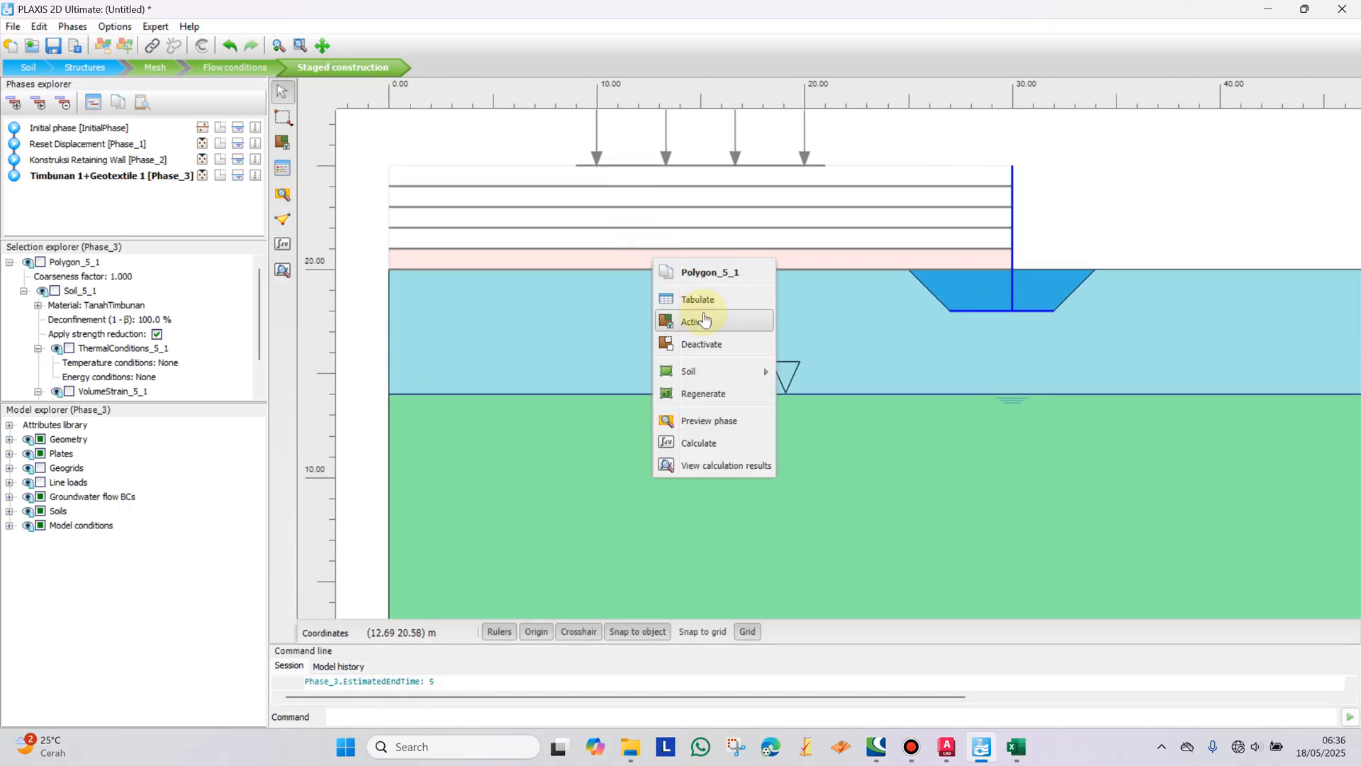
click(682, 319)
click(1064, 224)
Step: Activate both geotextile segments beneath the lowest backfill layer, over the trench and over the clay surface
scroll(943, 282, up, 1)
scroll(943, 282, up, 1)
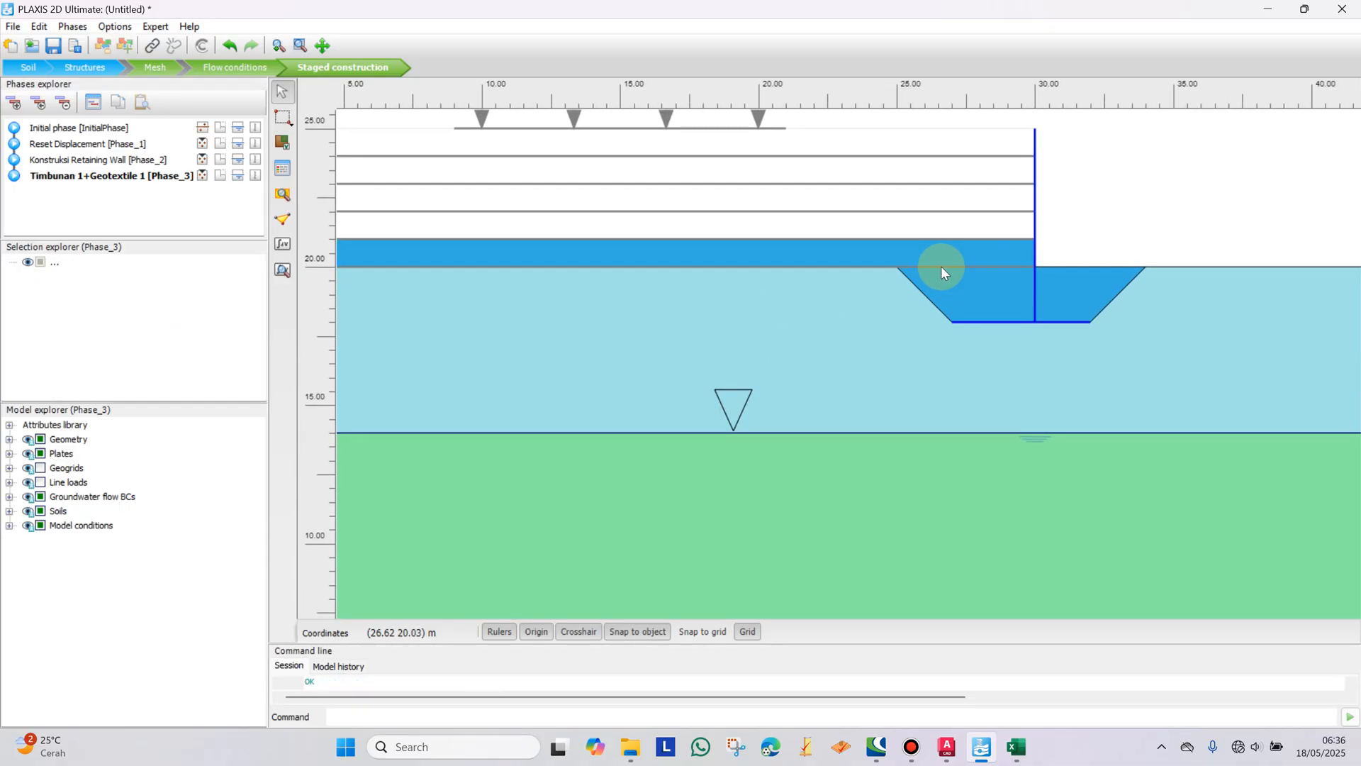
right_click(941, 266)
click(991, 326)
right_click(861, 266)
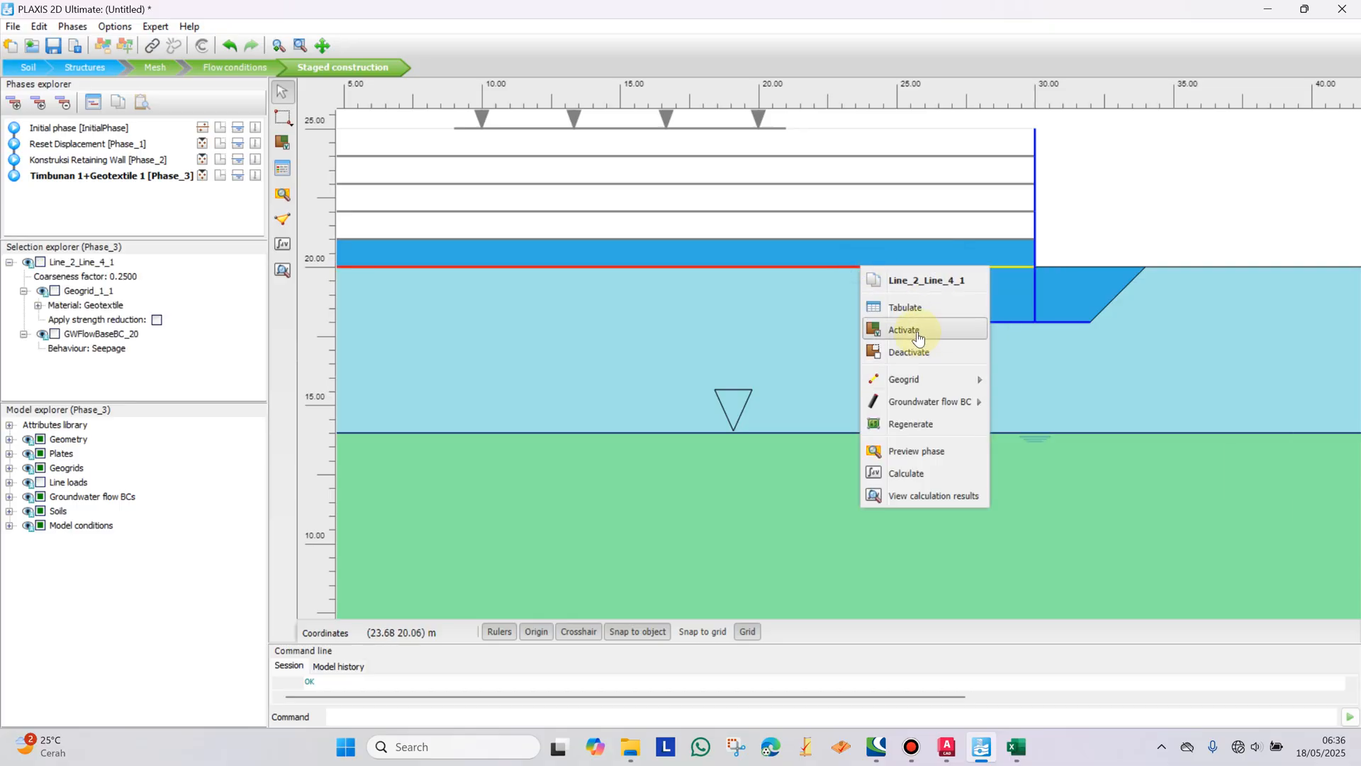
click(915, 329)
scroll(1117, 190, down, 3)
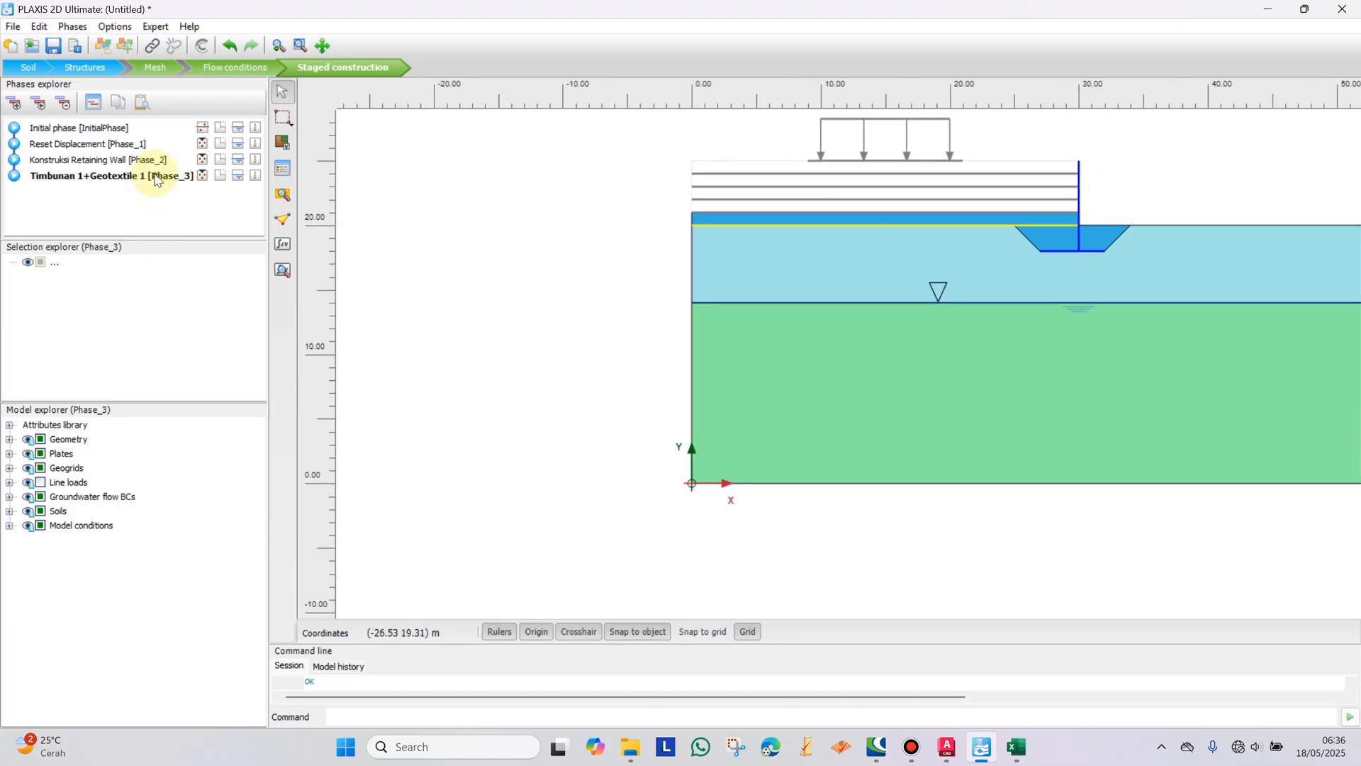
Step: Add a phase after Timbunan 1+Geotextile 1, name it "TImbunan 2 + Geotextil" and set its time interval to 5 days
click(14, 102)
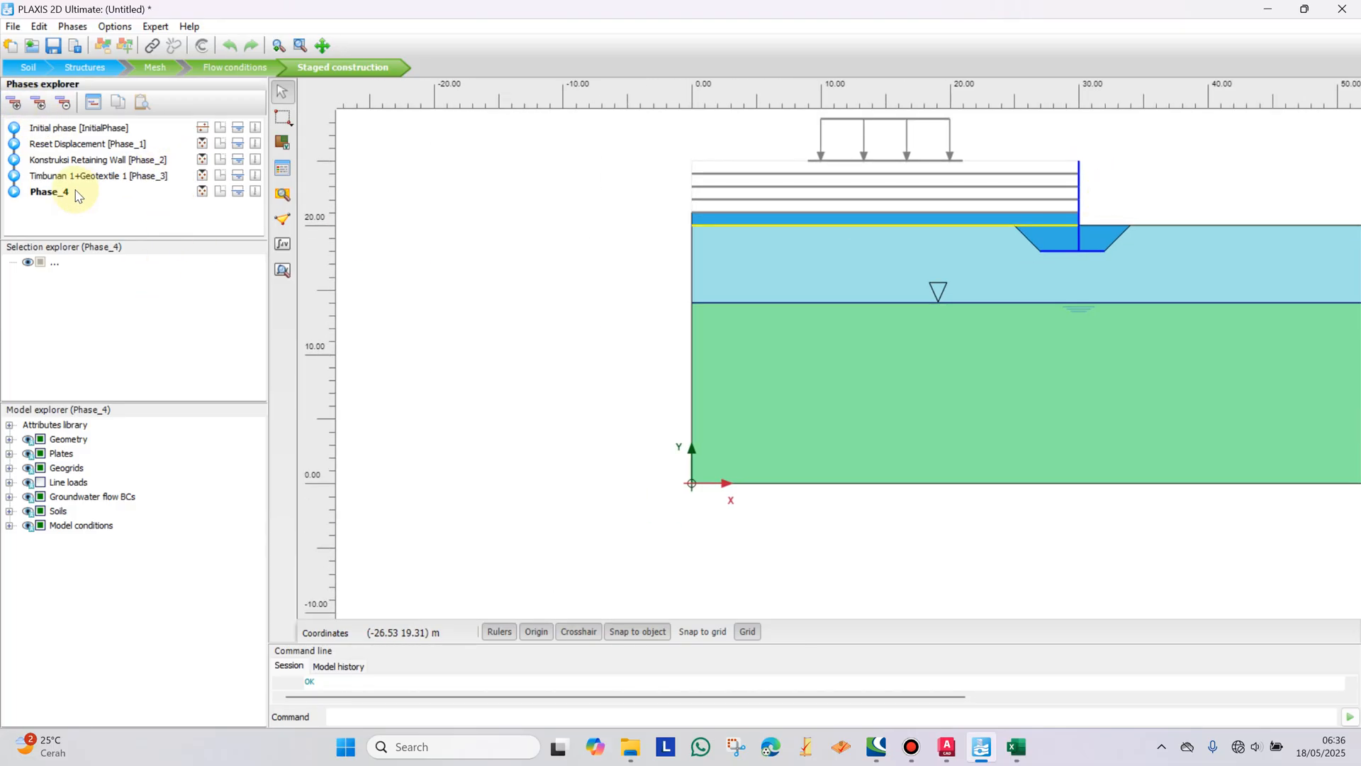
double_click(48, 194)
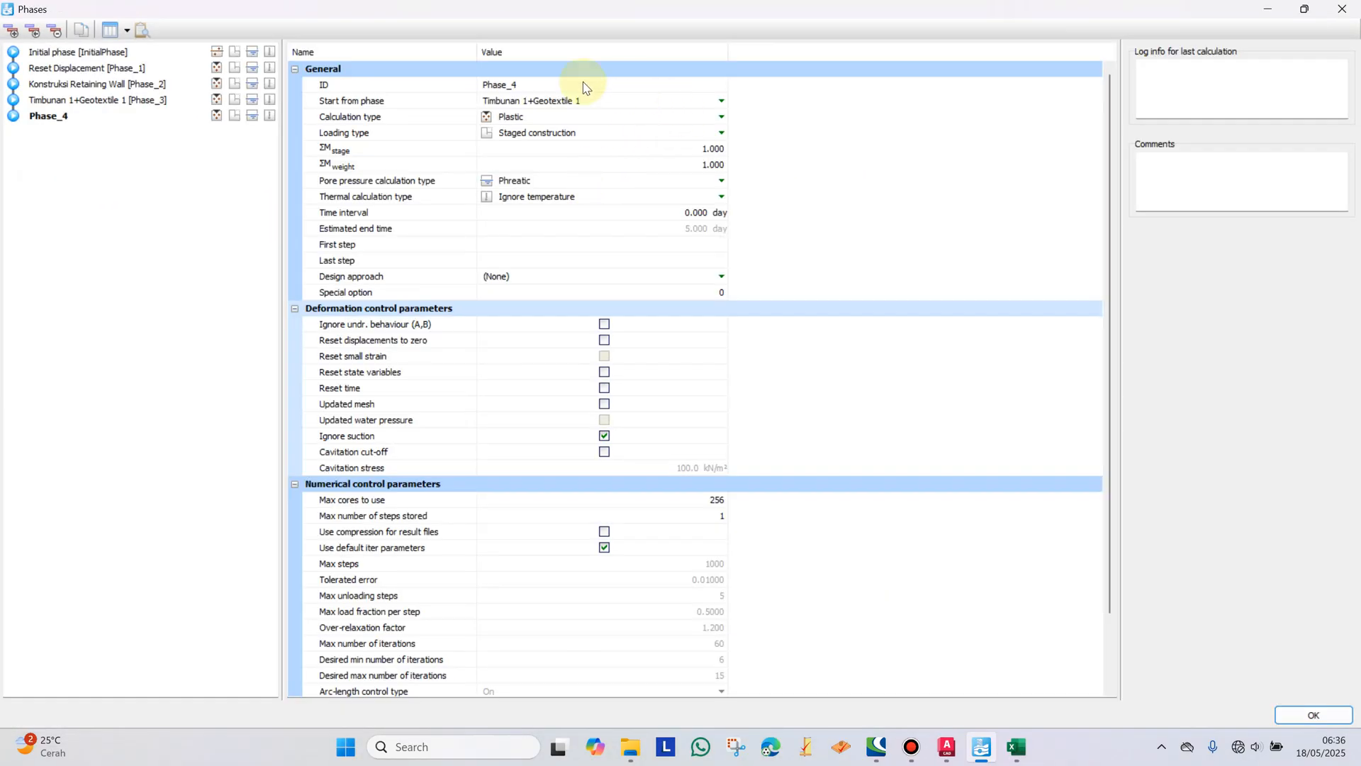
click(583, 85)
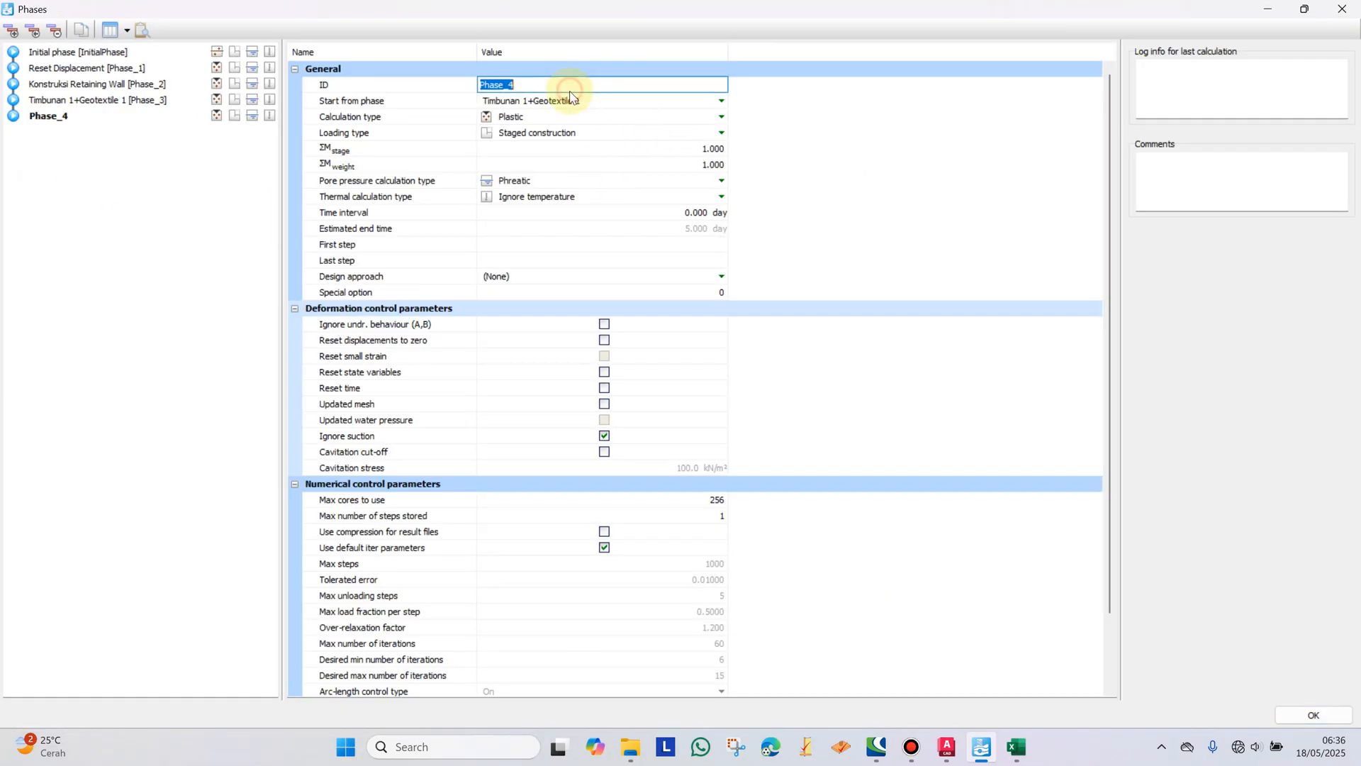
text(TImbunan 2 + Geotextil)
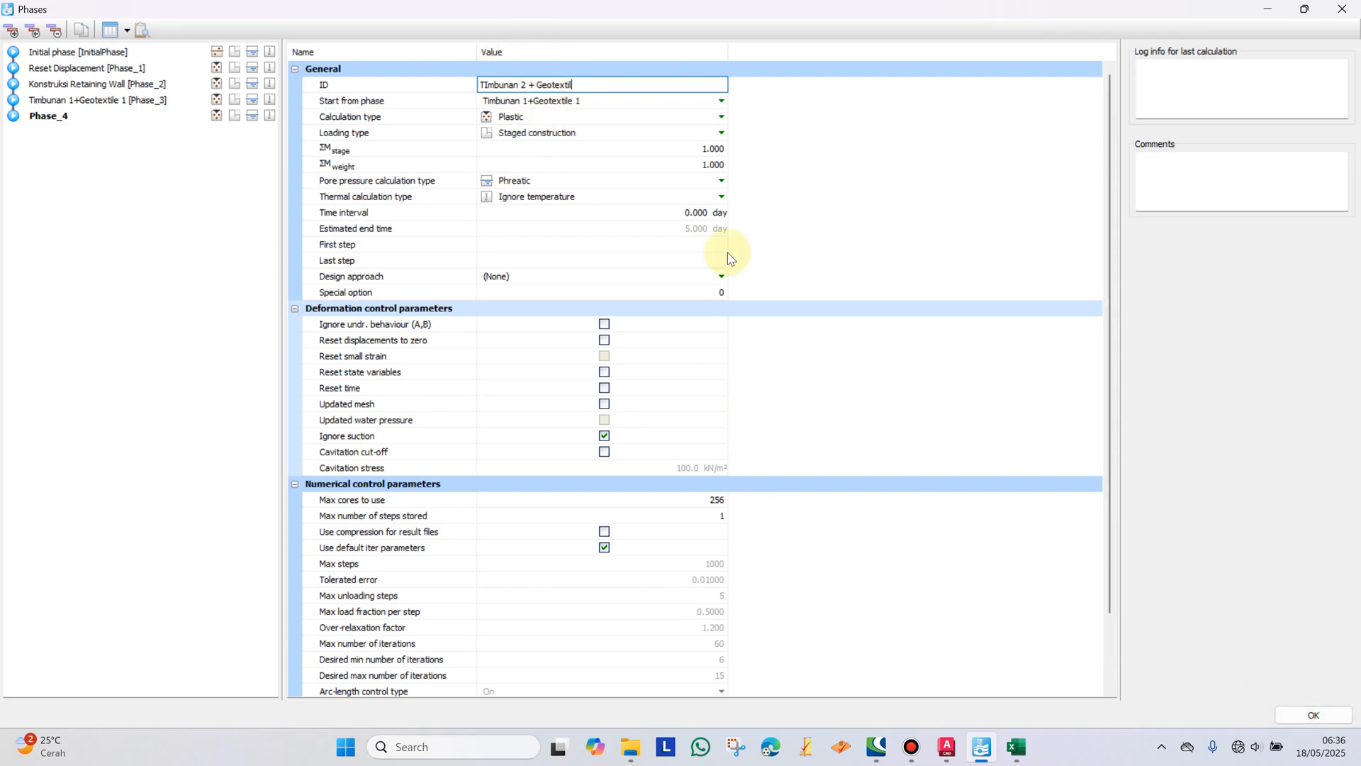
click(706, 213)
text(5)
key(Return)
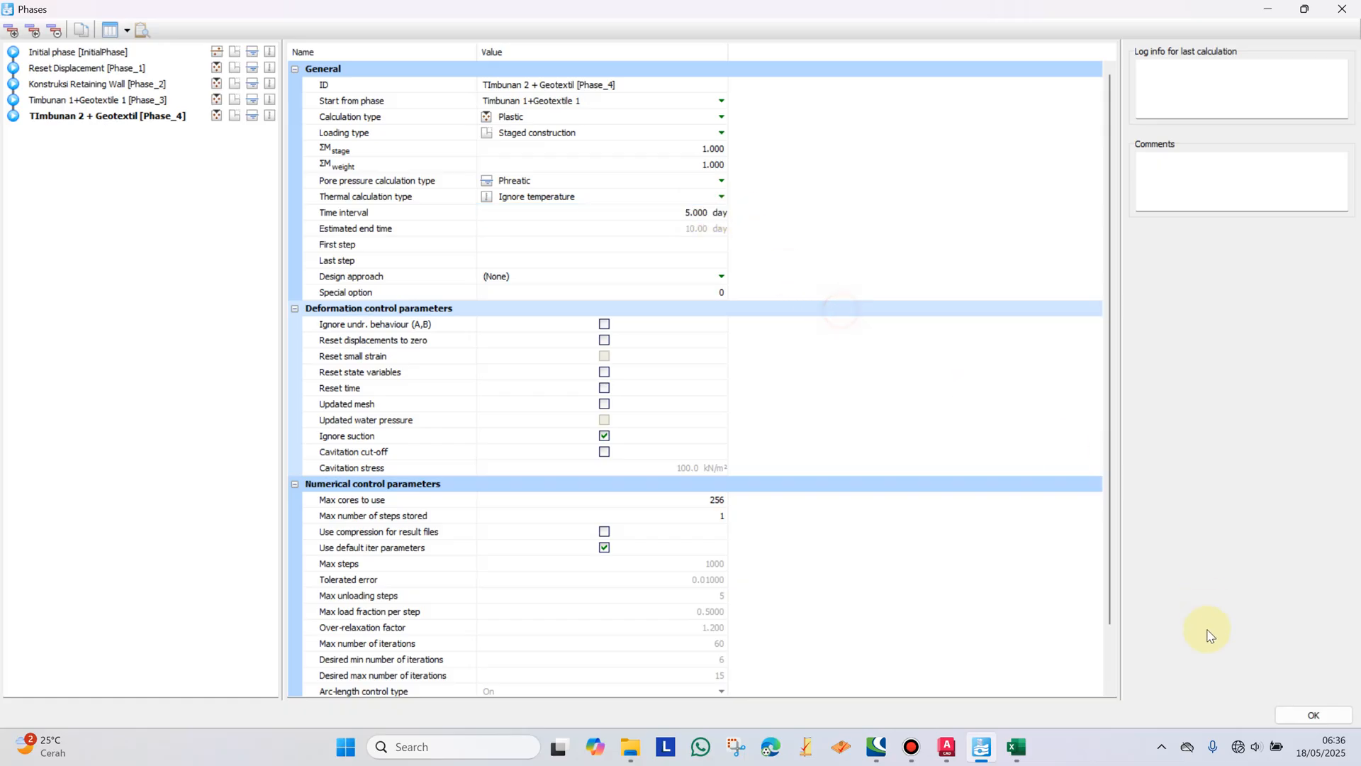
click(1294, 716)
Step: Activate the second backfill layer and the geotextile line directly beneath it in the TImbunan 2 + Geotextil phase
scroll(848, 205, up, 2)
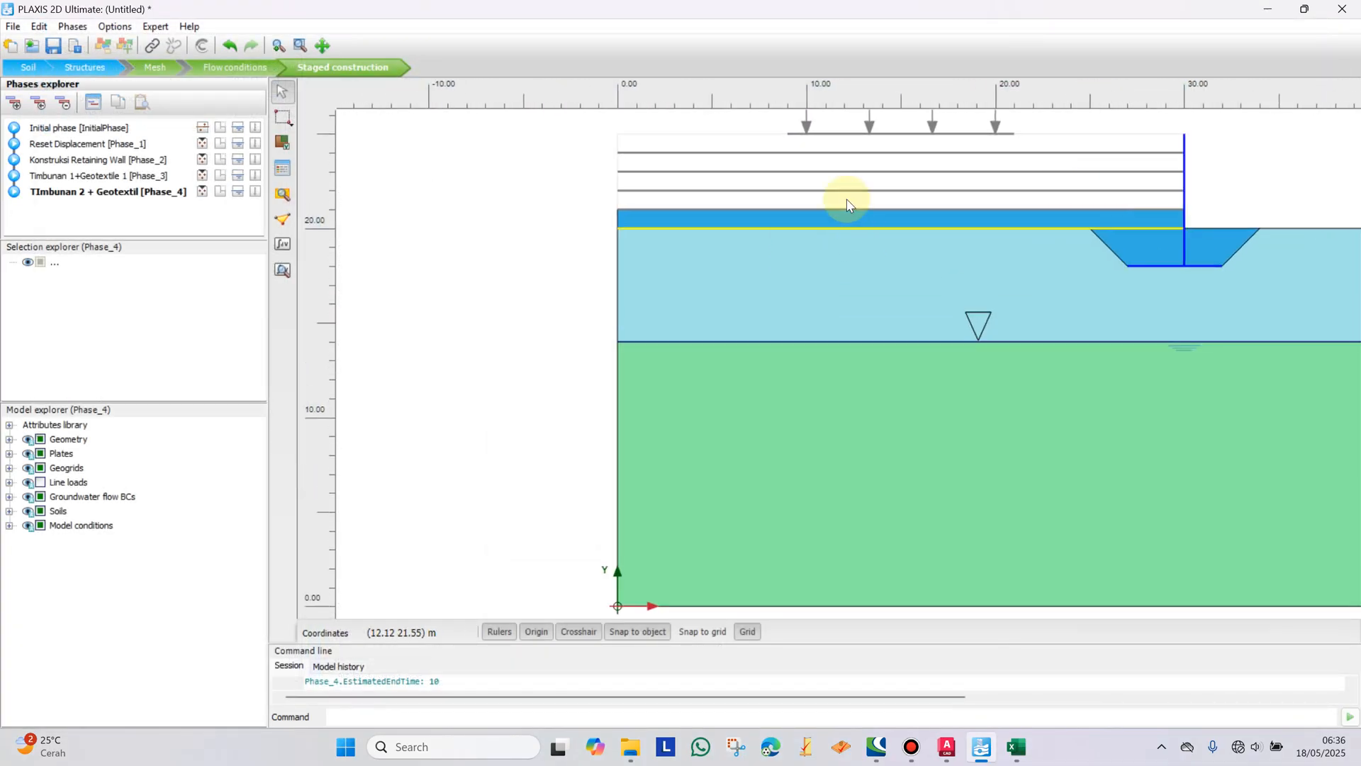
click(847, 204)
right_click(846, 203)
click(899, 261)
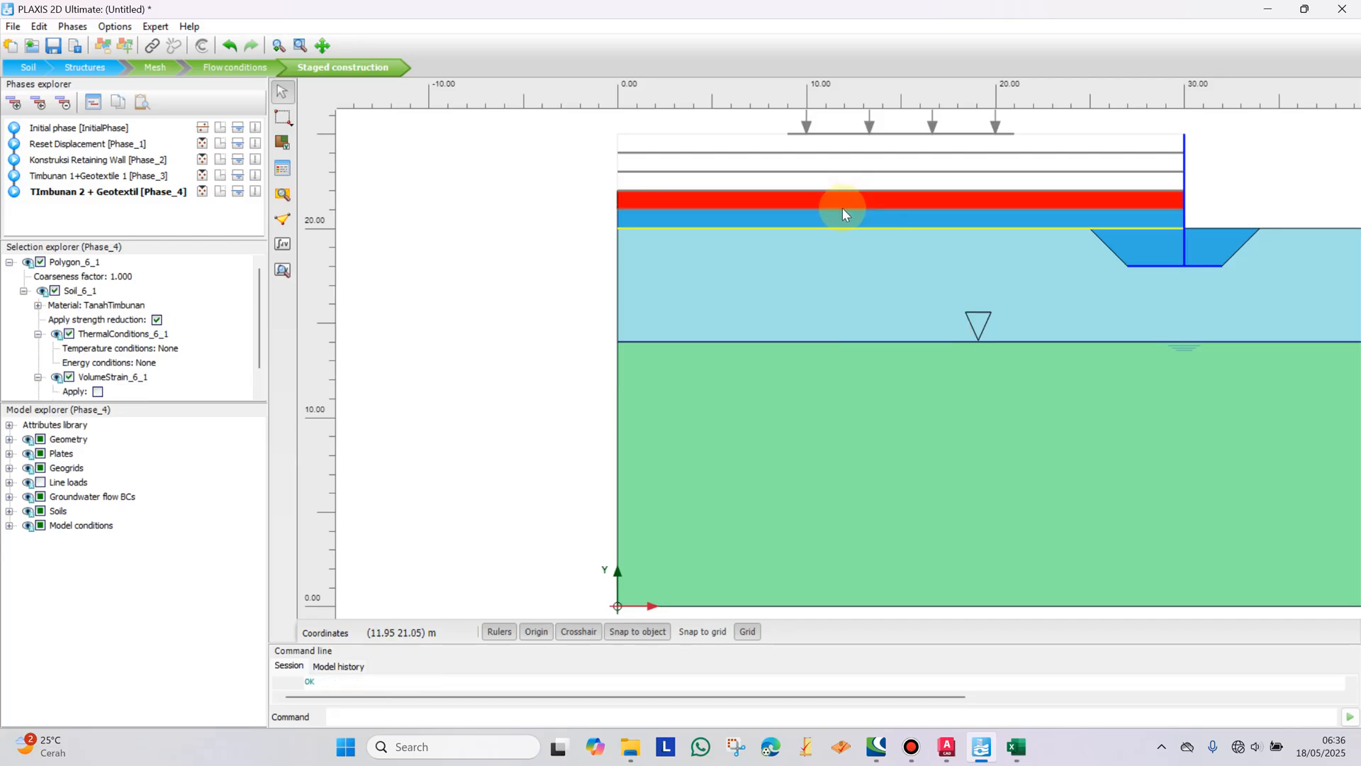
right_click(842, 207)
click(872, 267)
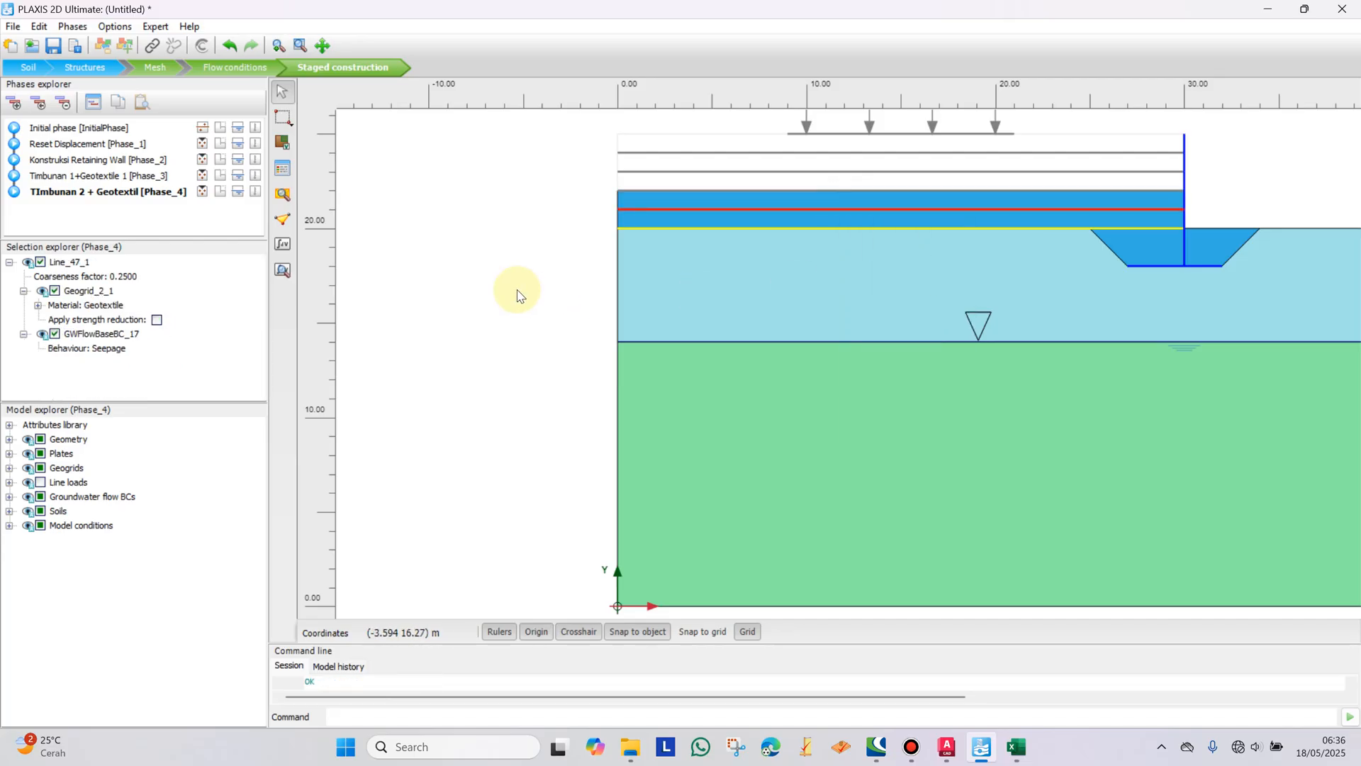
click(542, 298)
Step: Add a phase after TImbunan 2 + Geotextil and name it "Timbunan 3 + Geotextile"
click(15, 102)
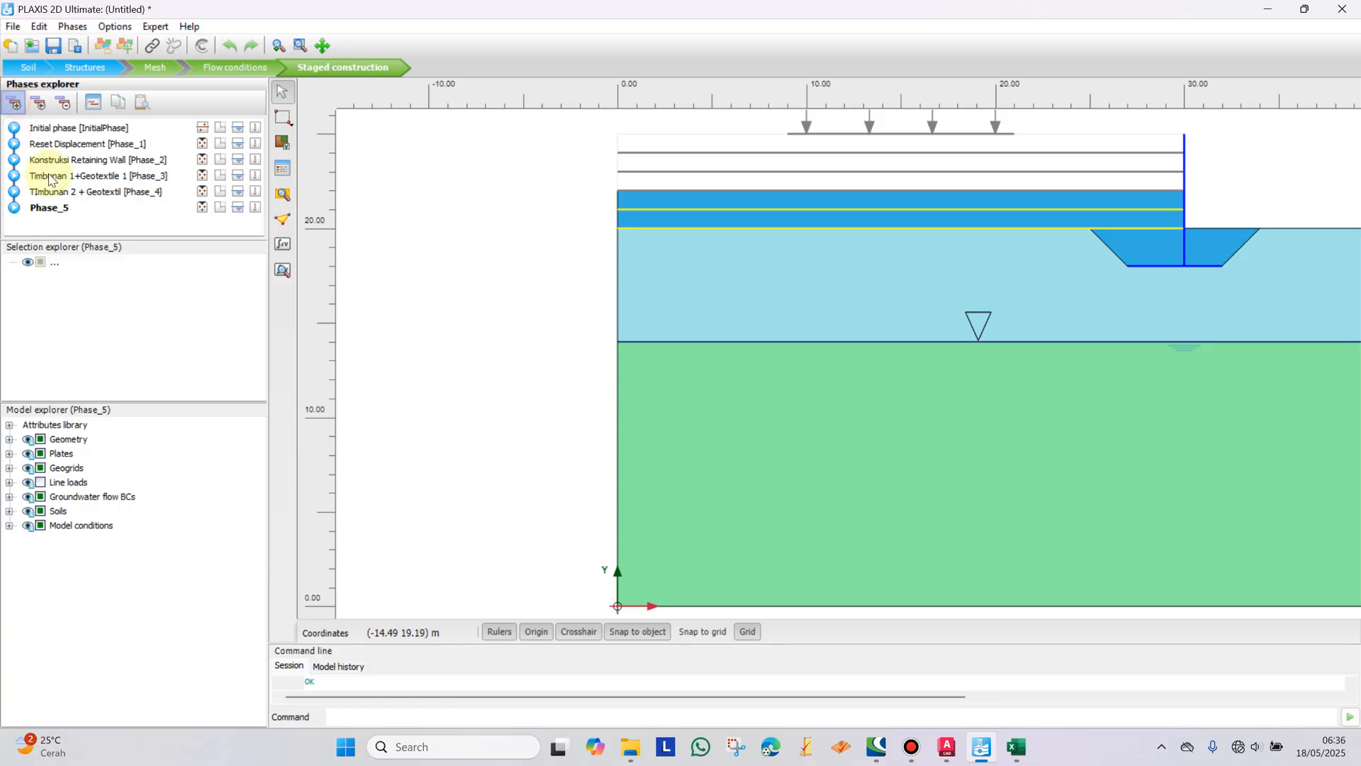
double_click(50, 208)
click(525, 82)
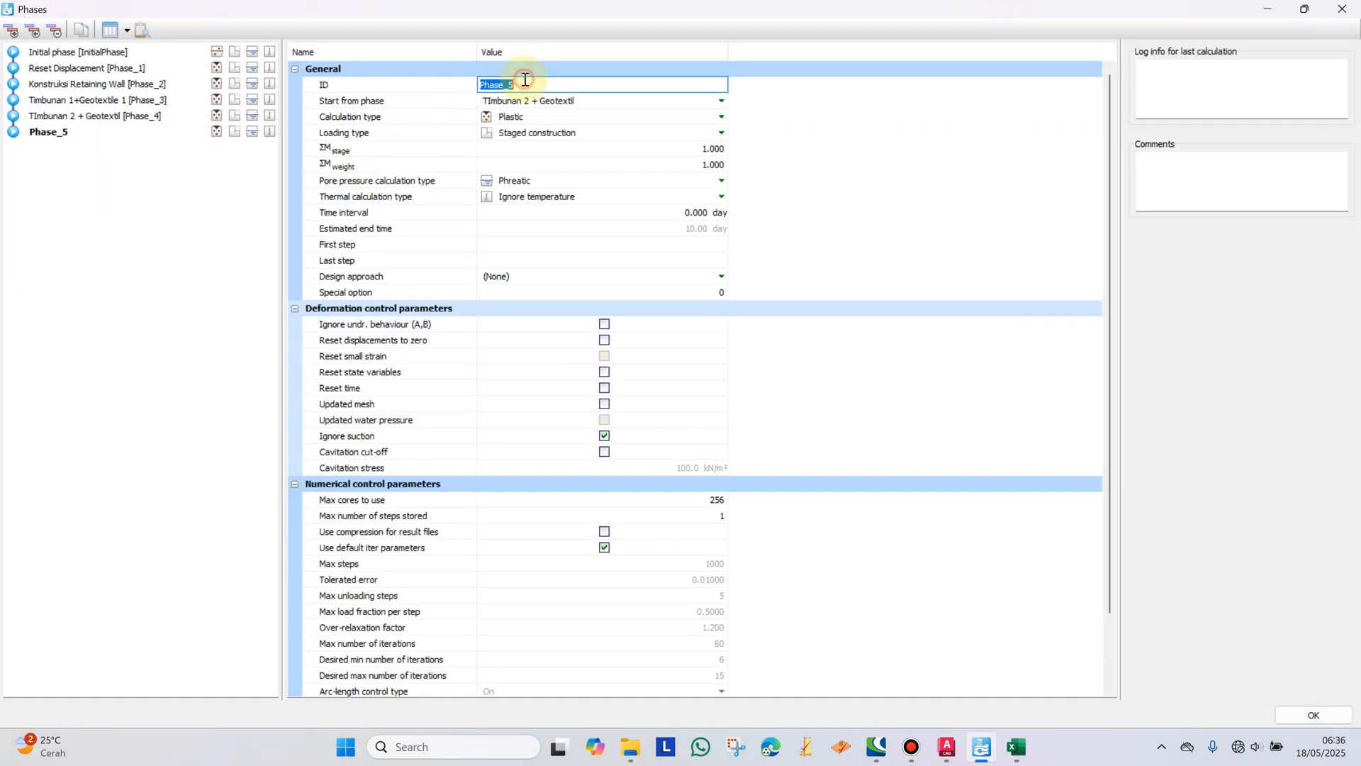
text(Timbunan 3 + Geotextile)
click(1312, 713)
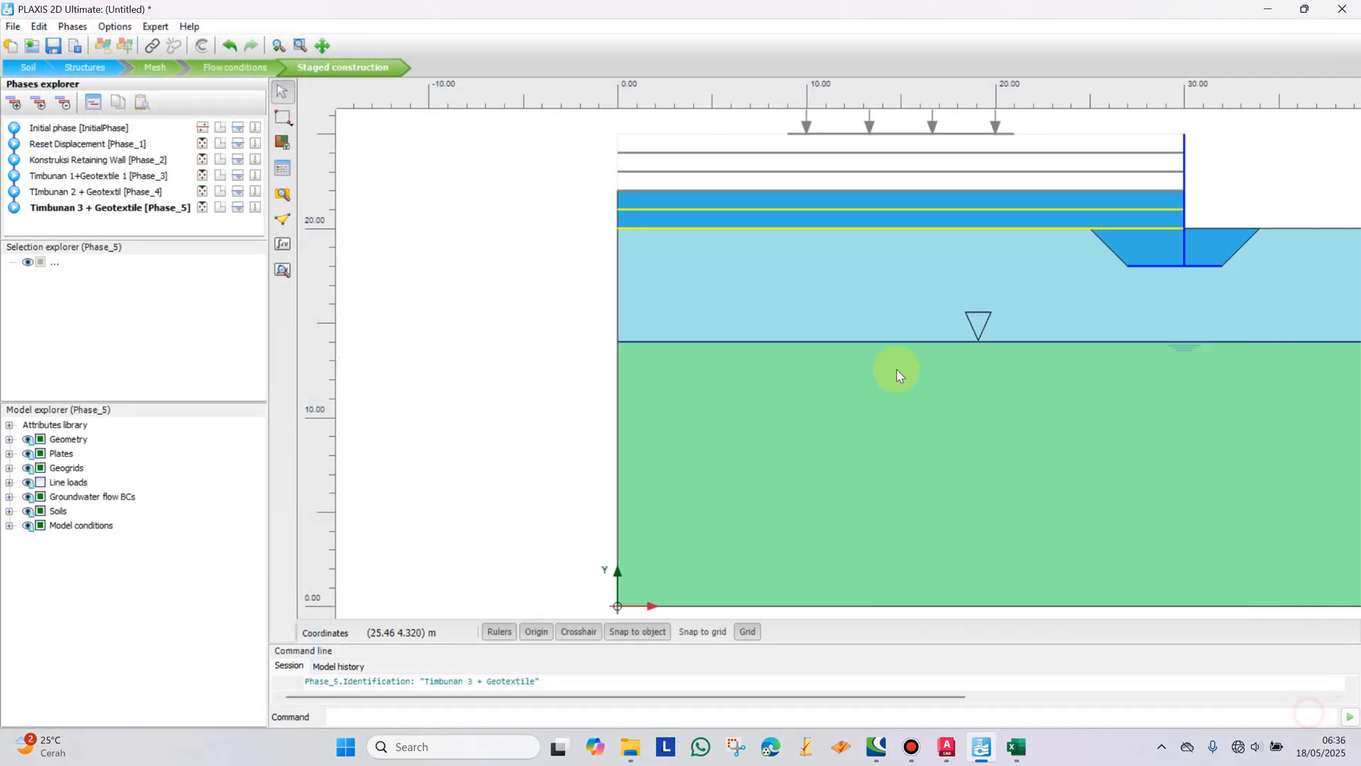
Step: Activate the third backfill layer and the geotextile line directly beneath it in the Timbunan 3 + Geotextile phase
right_click(702, 186)
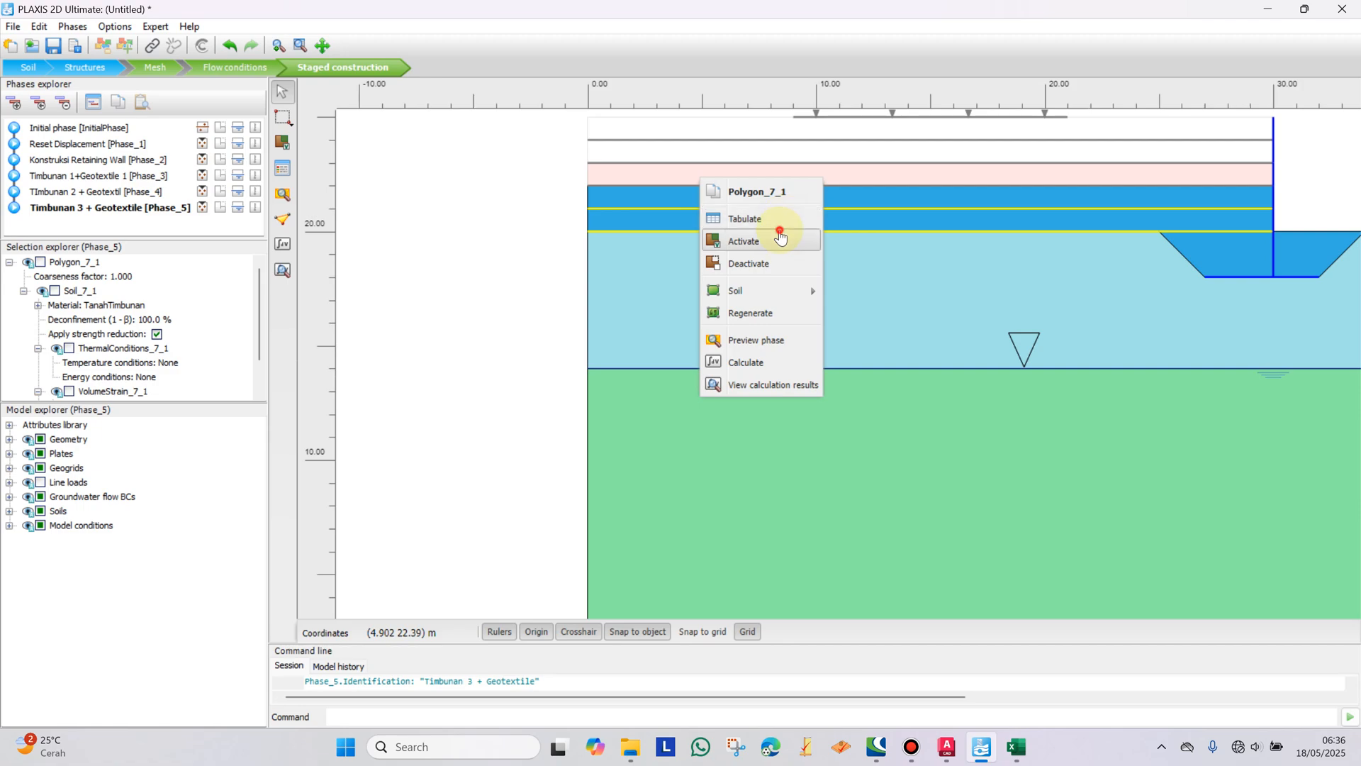
click(775, 234)
right_click(774, 185)
click(820, 249)
scroll(851, 245, down, 2)
drag(853, 245, 772, 253)
click(1163, 167)
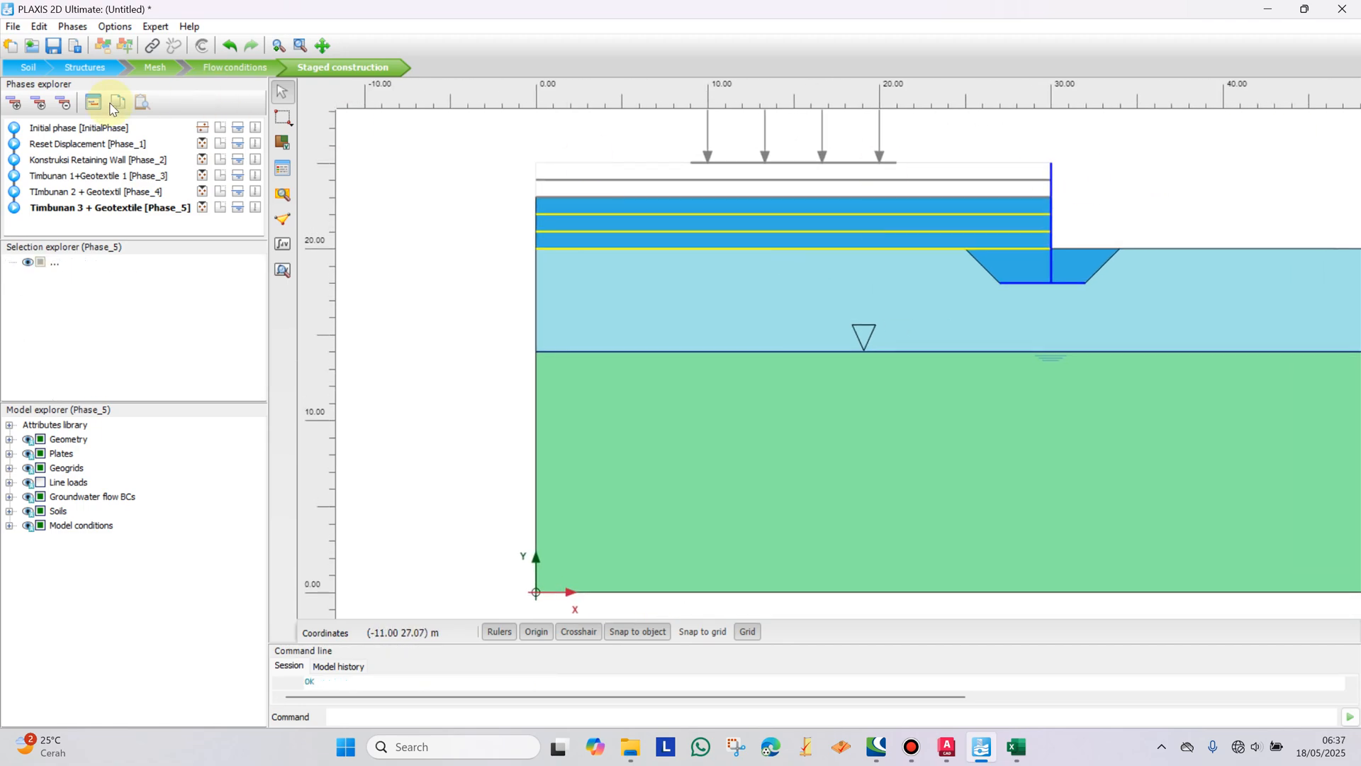
Step: Add a phase after Timbunan 3 + Geotextile, name it "Timbunan Finish" and set its time interval to 10 days
click(12, 105)
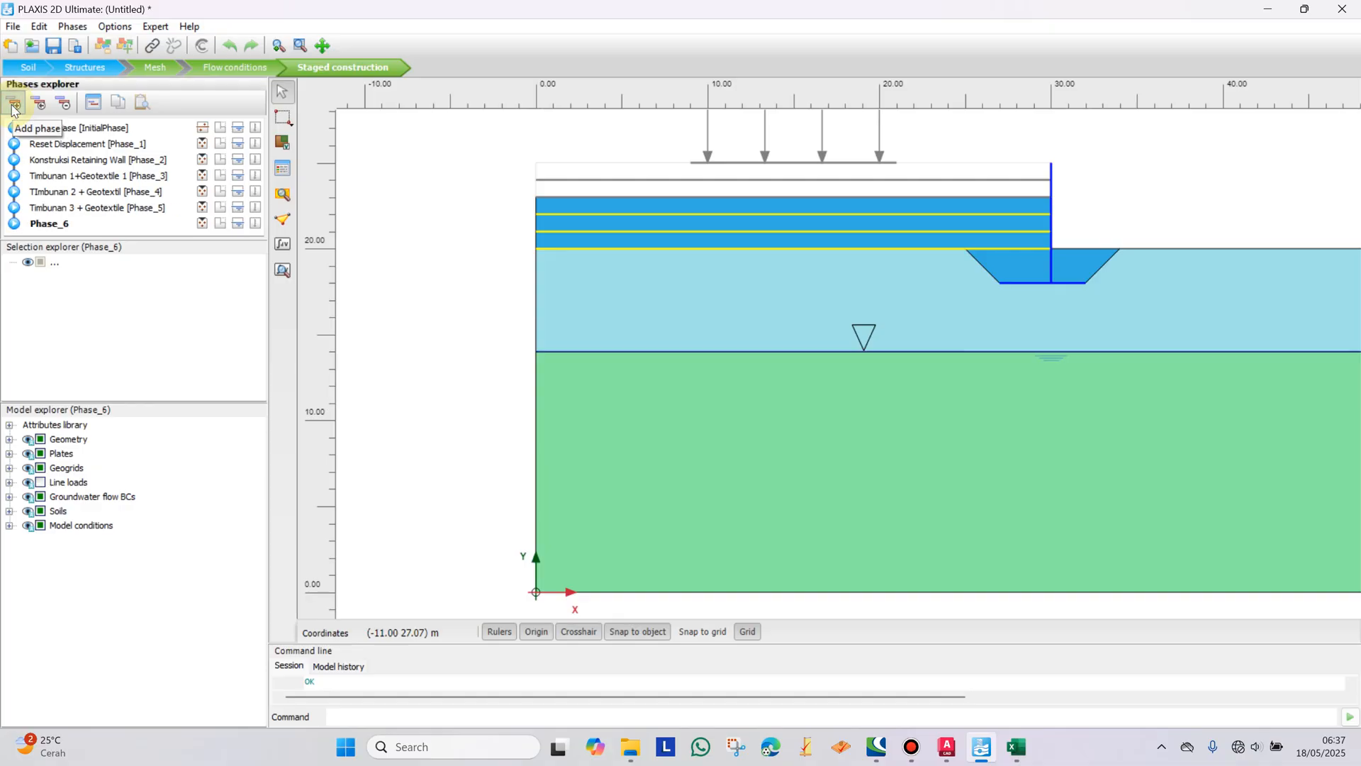
double_click(44, 225)
click(575, 84)
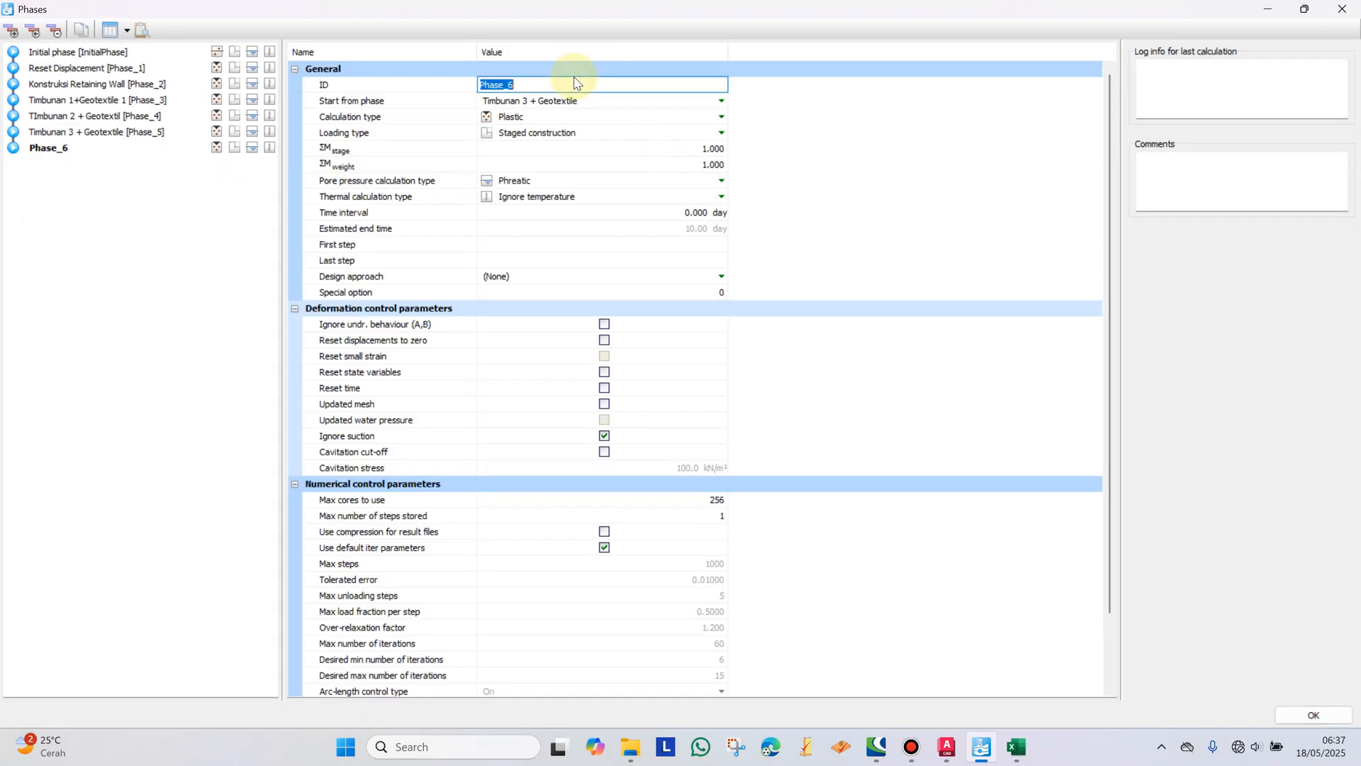
text(Timbunan Finish)
click(693, 210)
text(1)
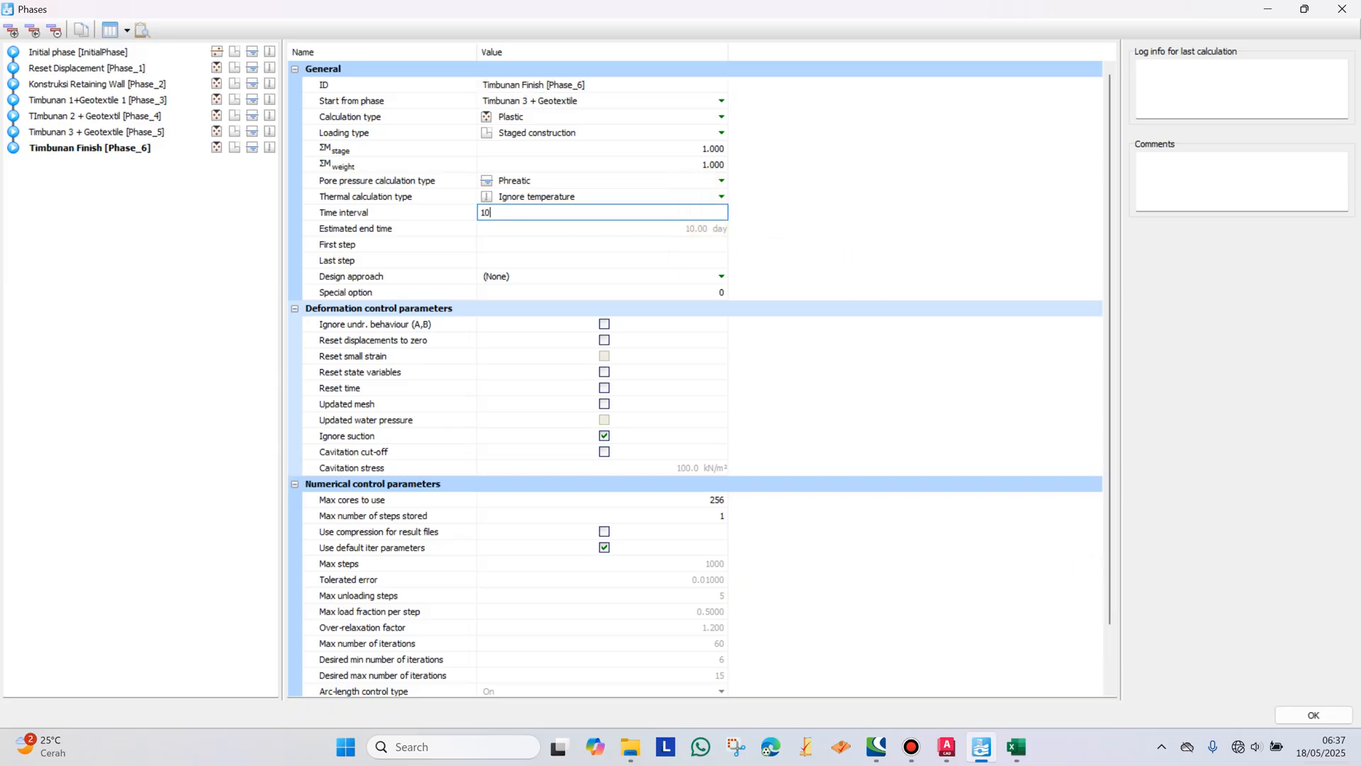
text(0)
click(1312, 715)
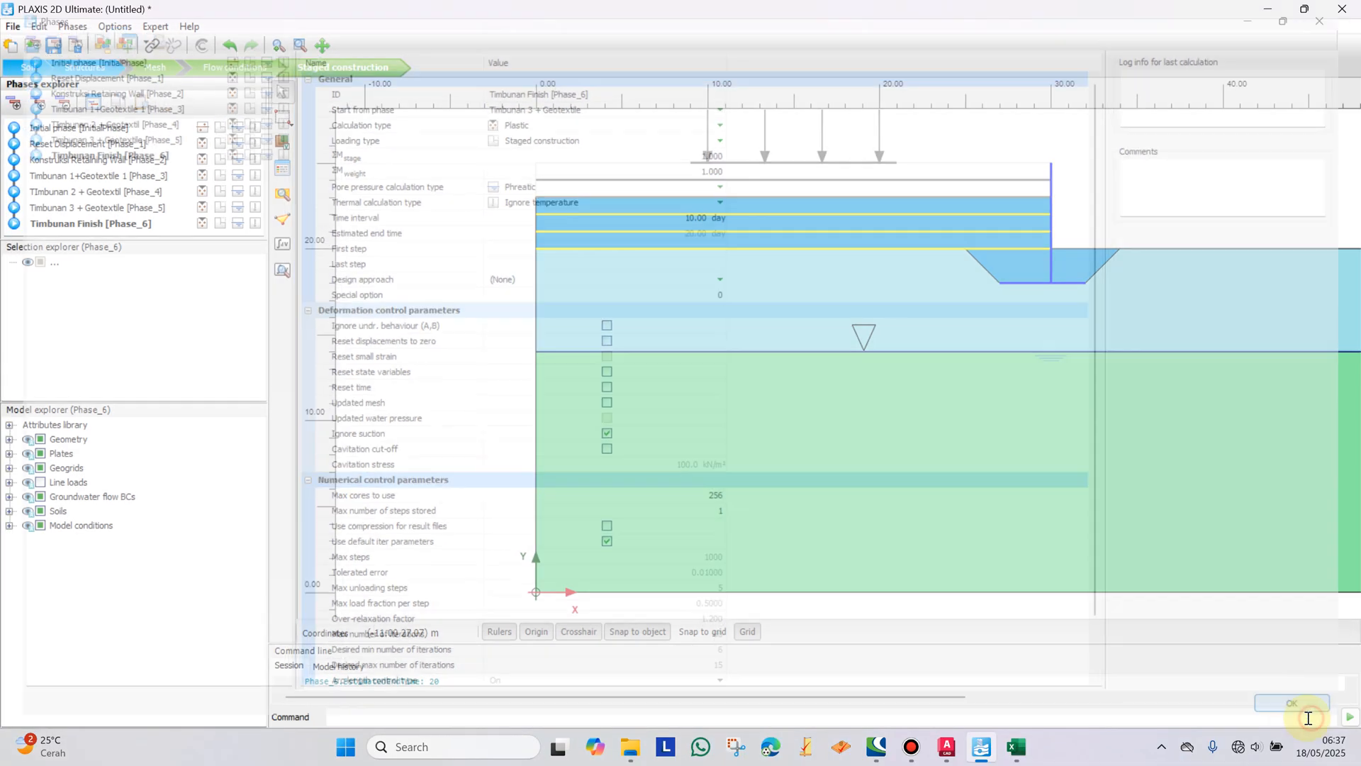
Step: Activate the two uppermost backfill layers behind the wall in the Timbunan Finish phase
right_click(693, 188)
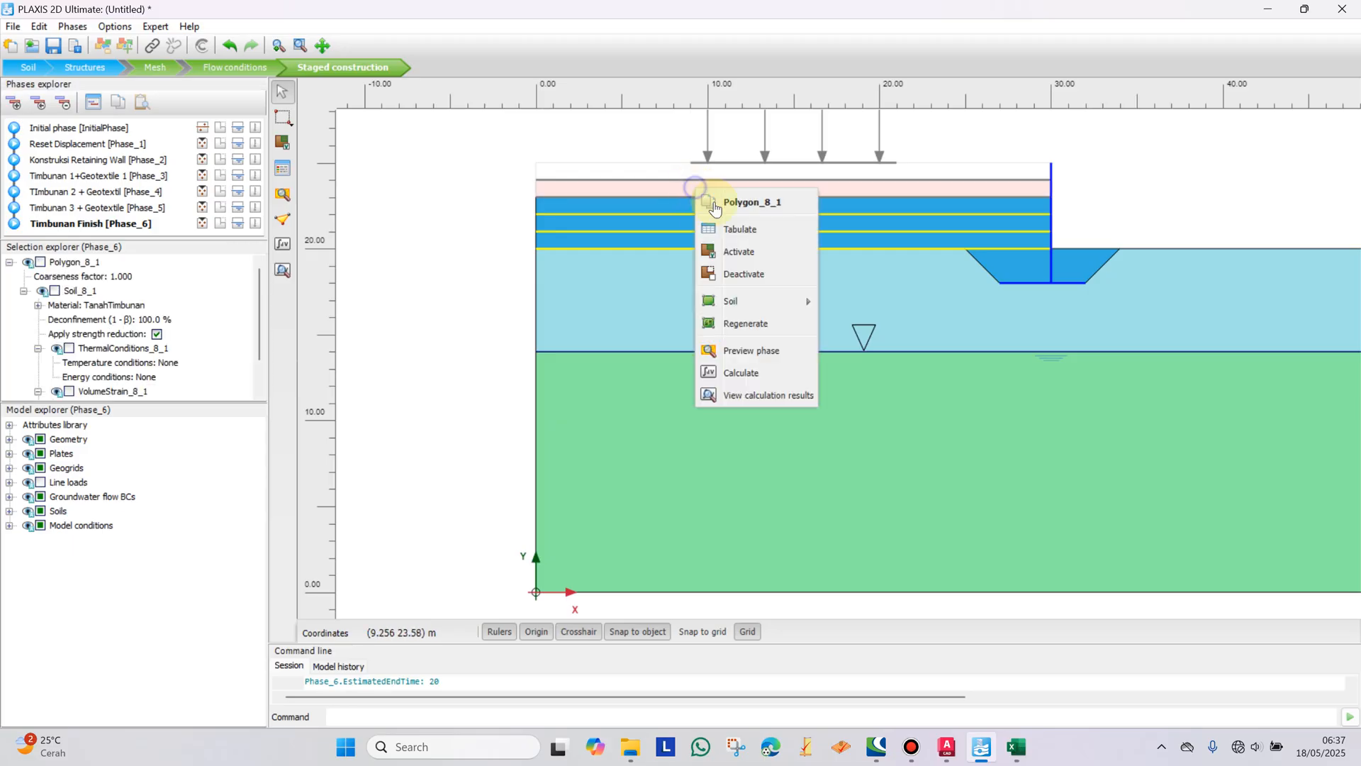
click(754, 241)
right_click(754, 173)
click(823, 238)
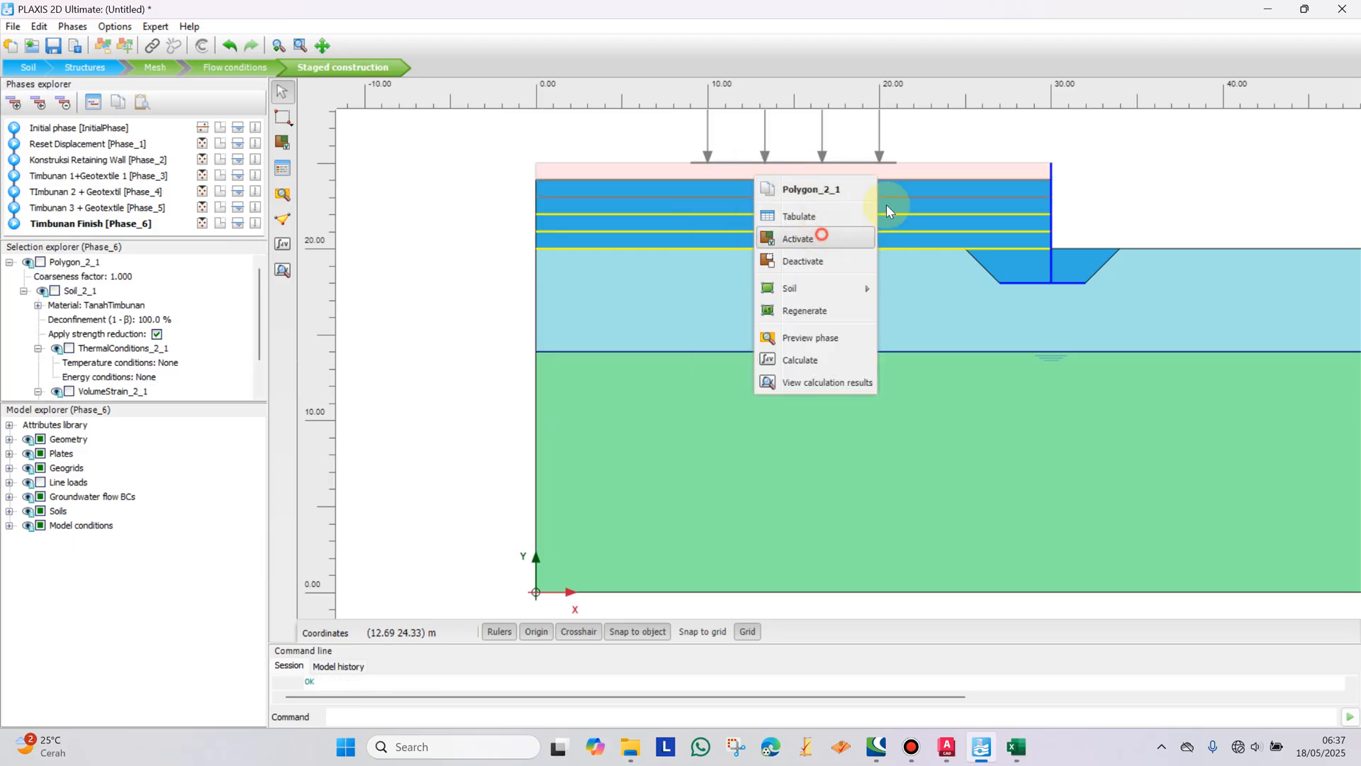
Step: Activate the two remaining geotextile lines beneath the two uppermost backfill layers in the Timbunan Finish phase
right_click(936, 197)
click(1014, 274)
right_click(977, 178)
click(1025, 243)
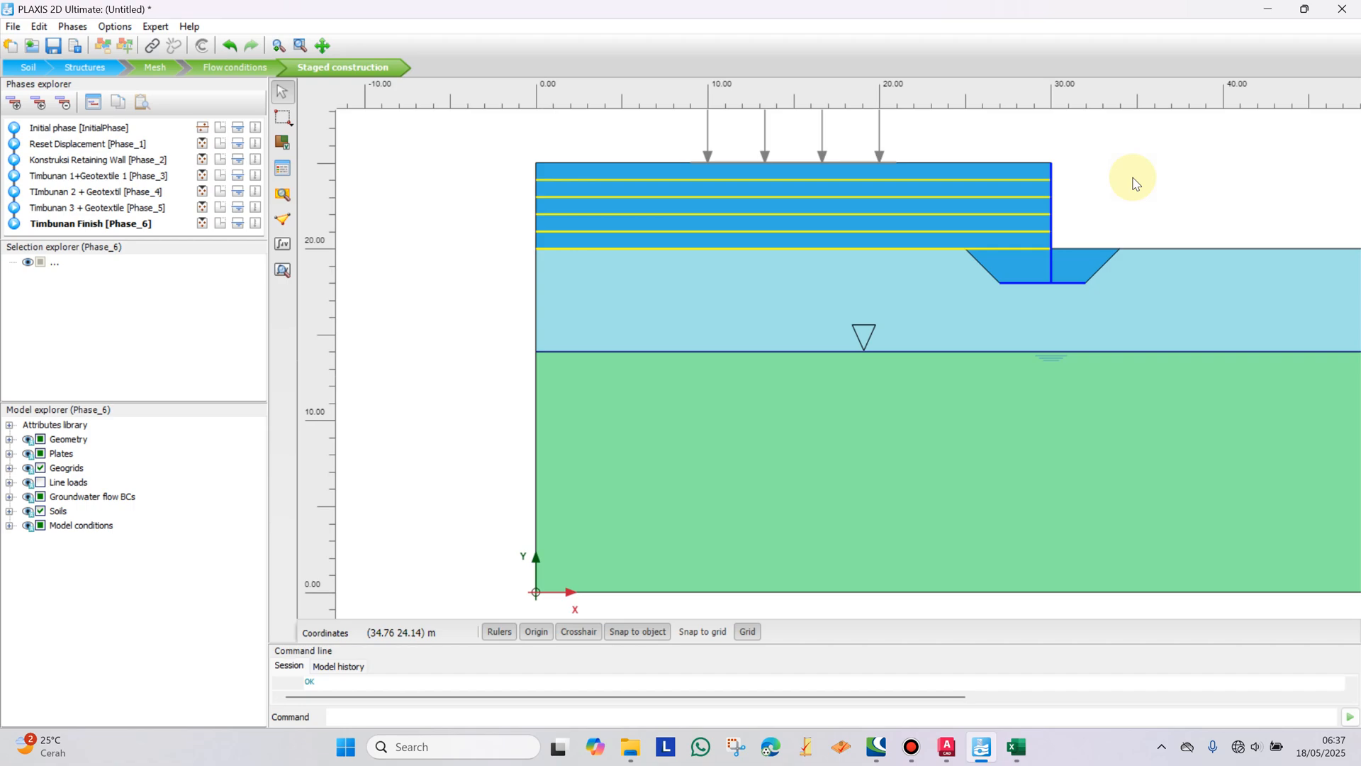
scroll(1106, 199, down, 3)
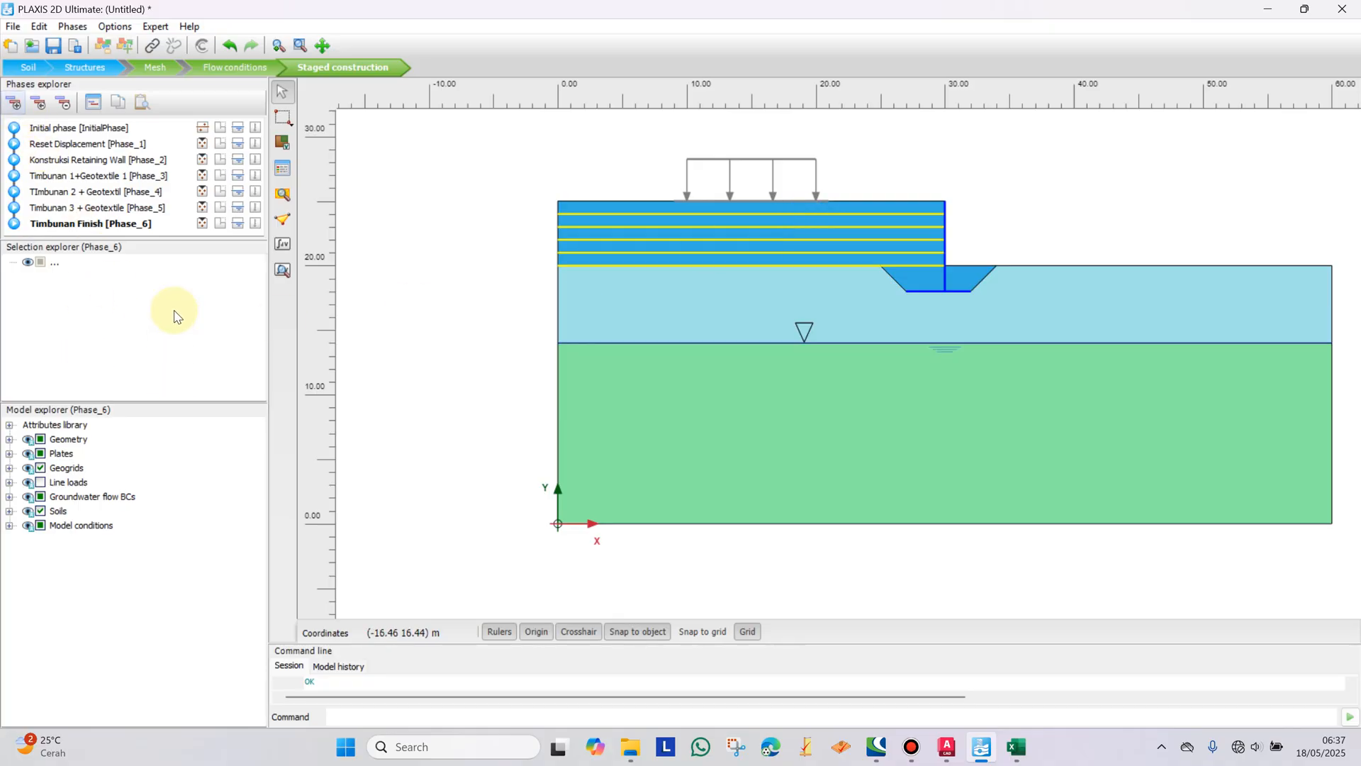
Step: Add a phase after Timbunan Finish and name it "Beban Merata+ Pondasi"
drag(176, 241, 174, 312)
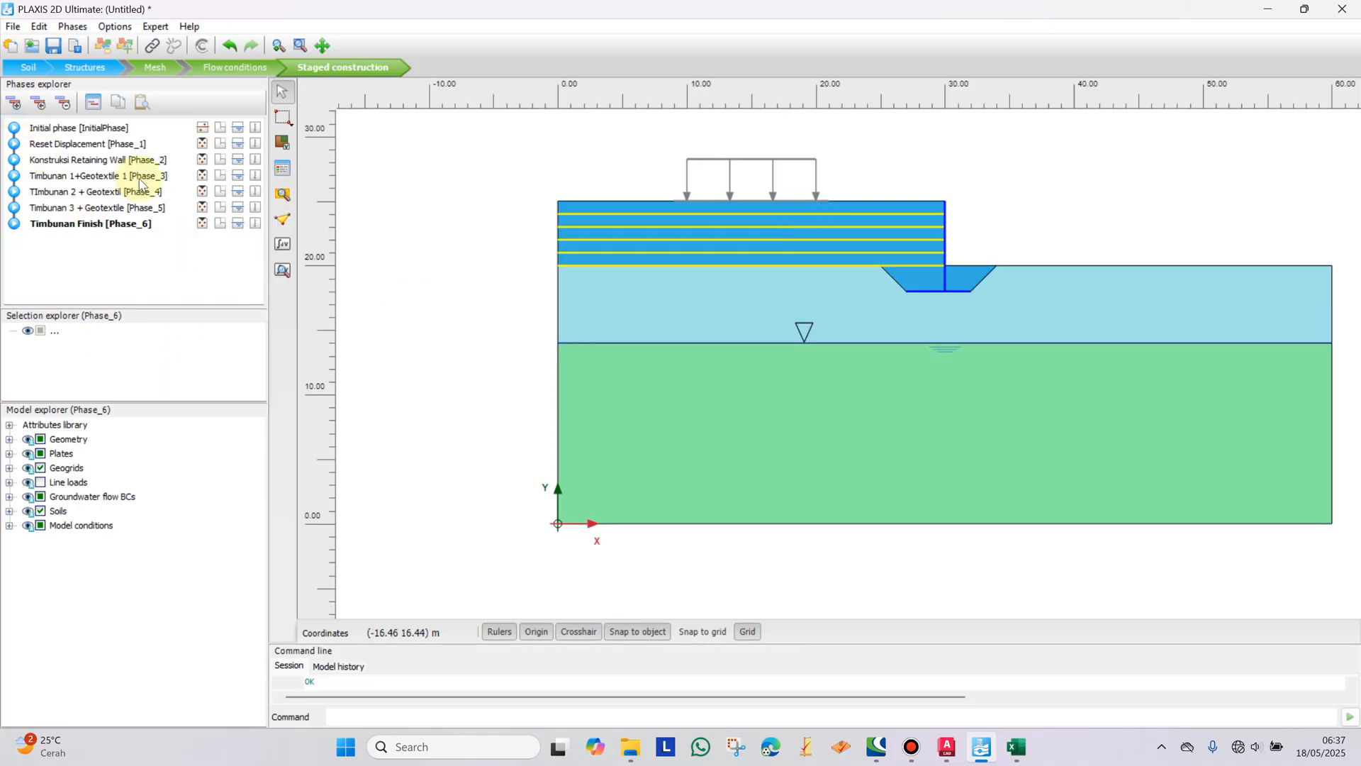
click(14, 104)
click(37, 243)
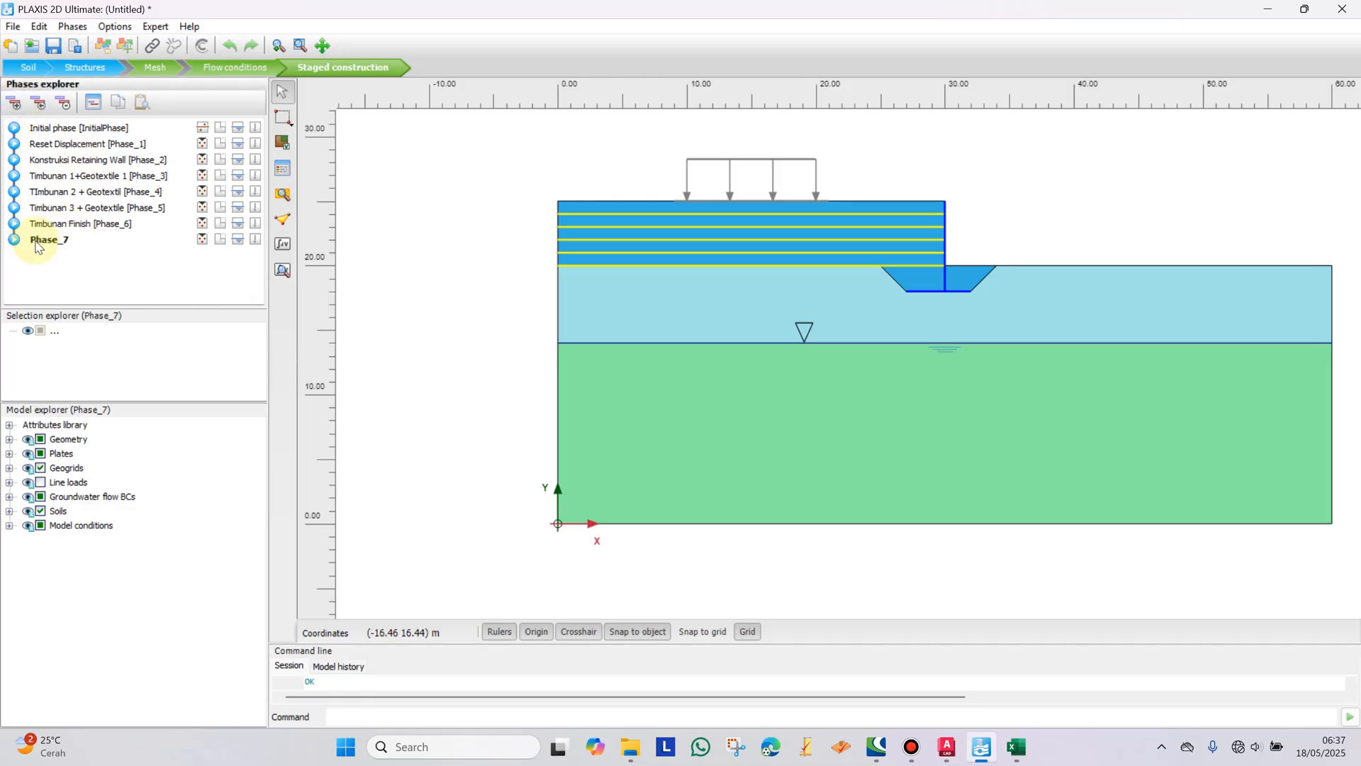
double_click(39, 241)
click(541, 86)
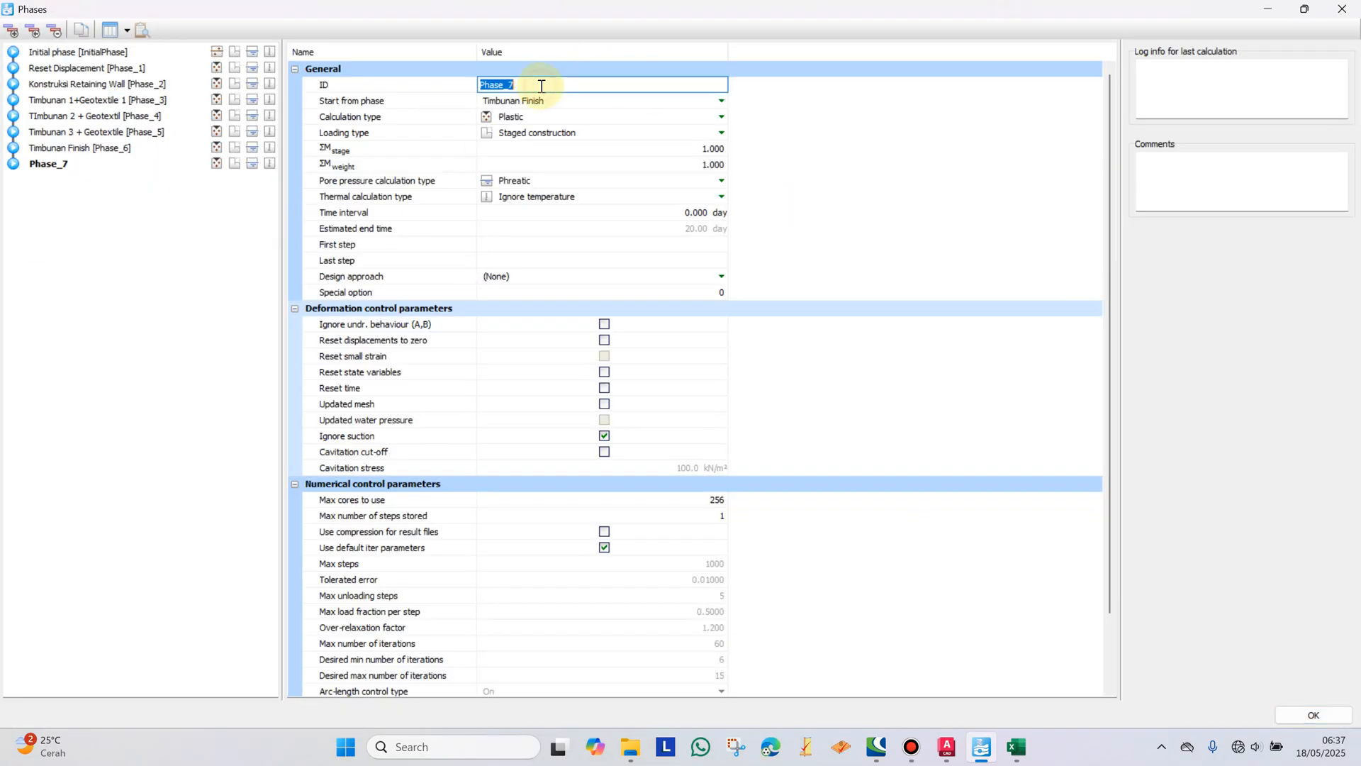
text(Beban Merata+ Pondasi)
click(1313, 715)
Step: Activate the distributed line load on top of the backfill together with the foundation plate segment directly under it
scroll(787, 177, up, 2)
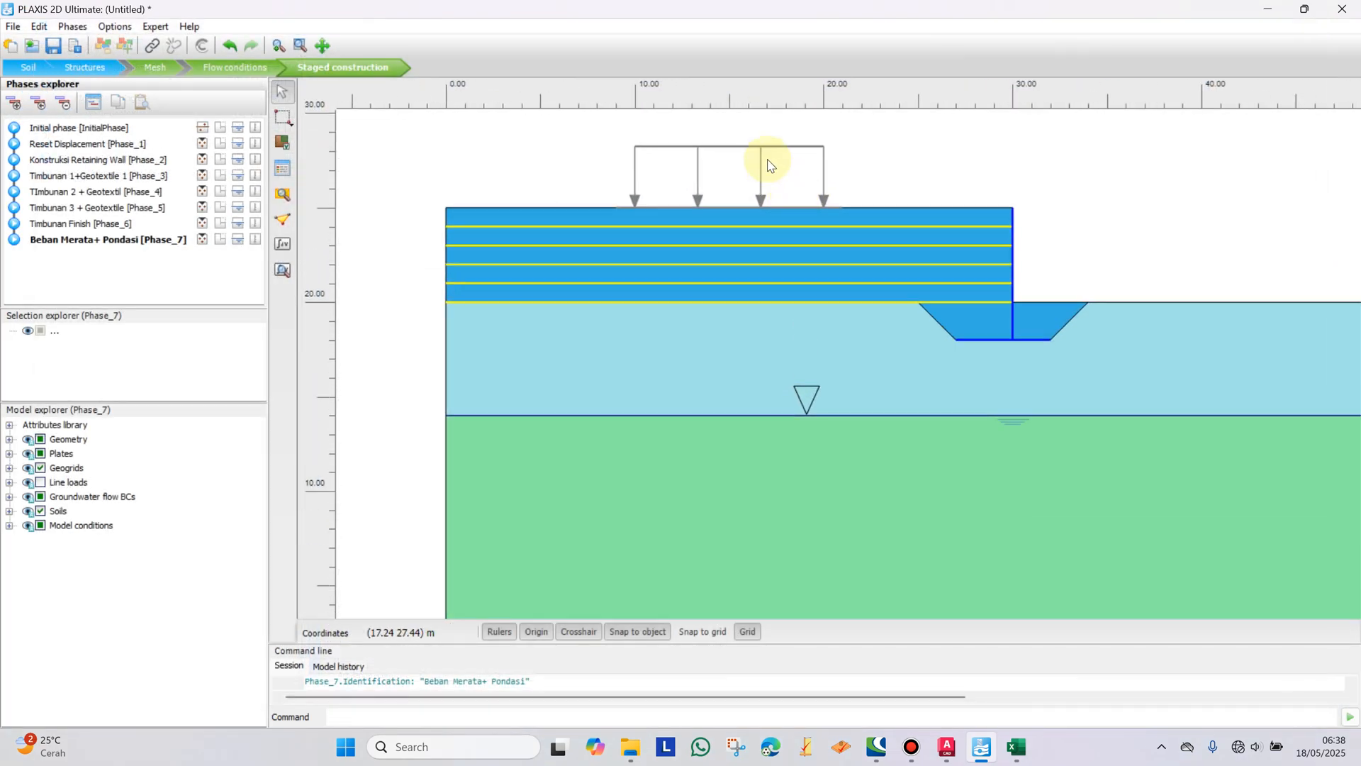
right_click(763, 157)
click(808, 219)
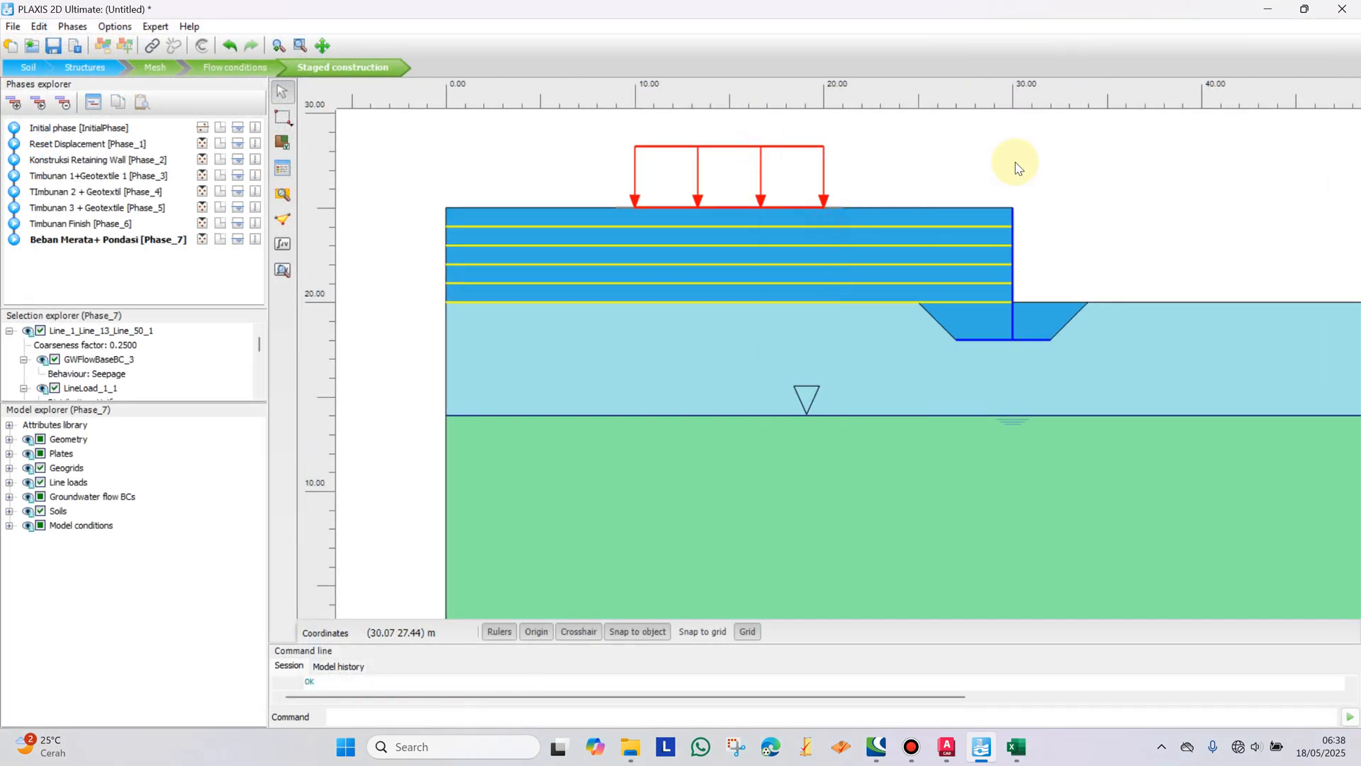
scroll(794, 207, up, 1)
scroll(789, 208, up, 2)
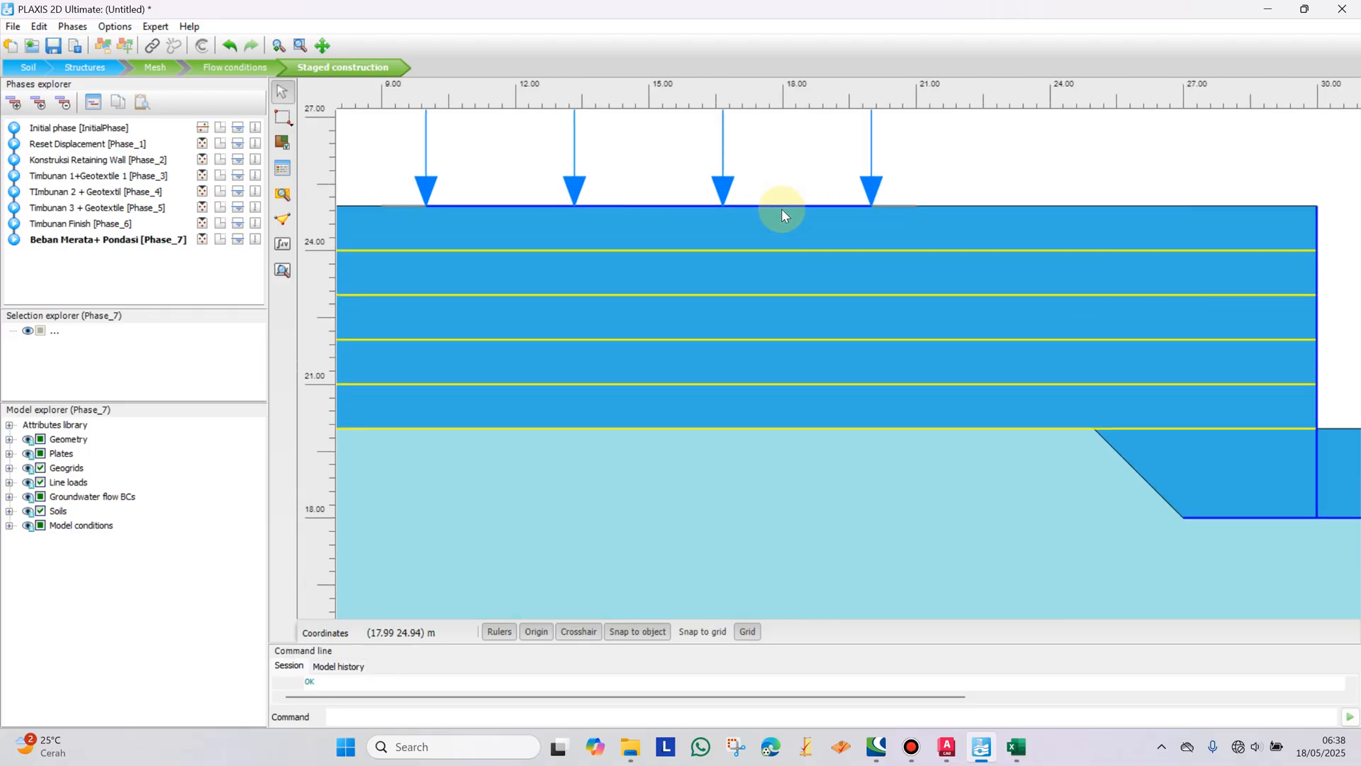
click(785, 204)
right_click(785, 204)
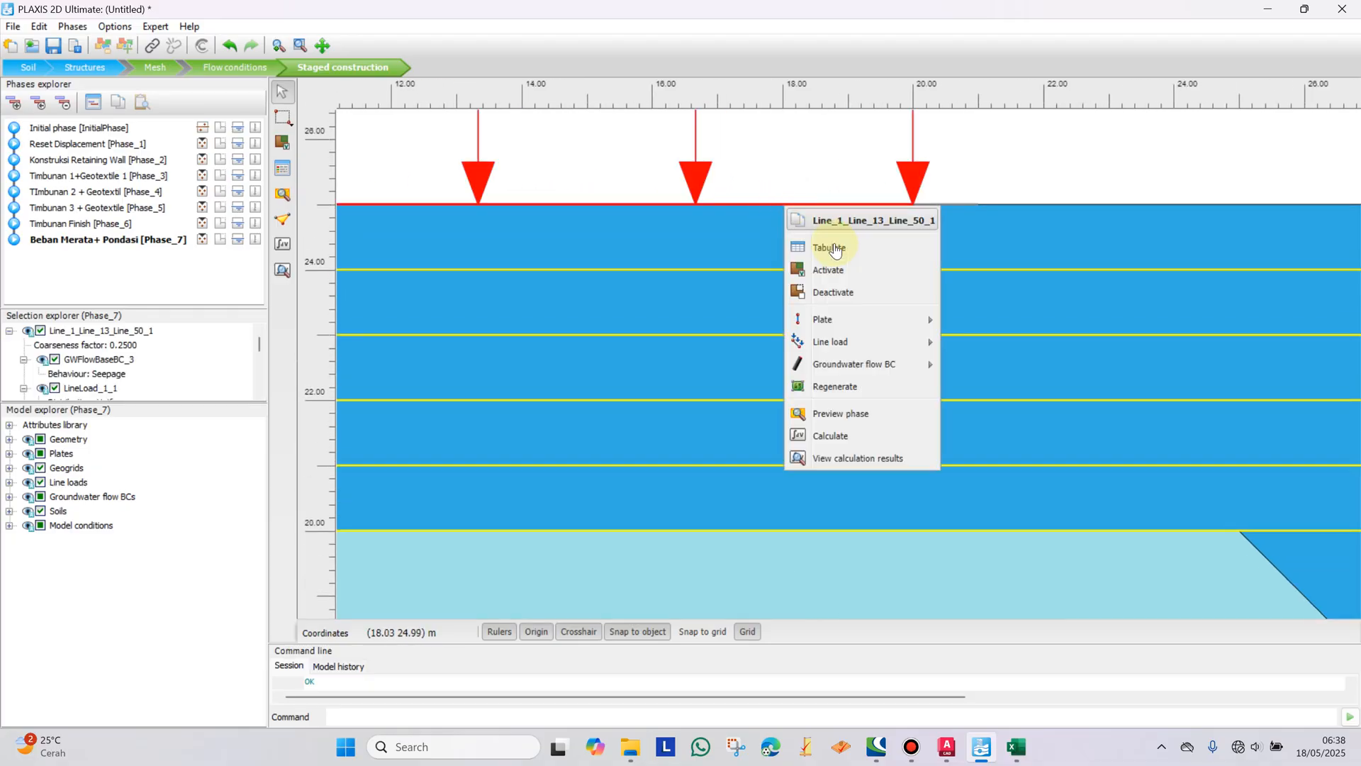
click(805, 266)
click(1010, 172)
Step: Activate the short foundation plate segment extending past the load's wall-side end, from x = 20 to 21 m
scroll(860, 224, up, 4)
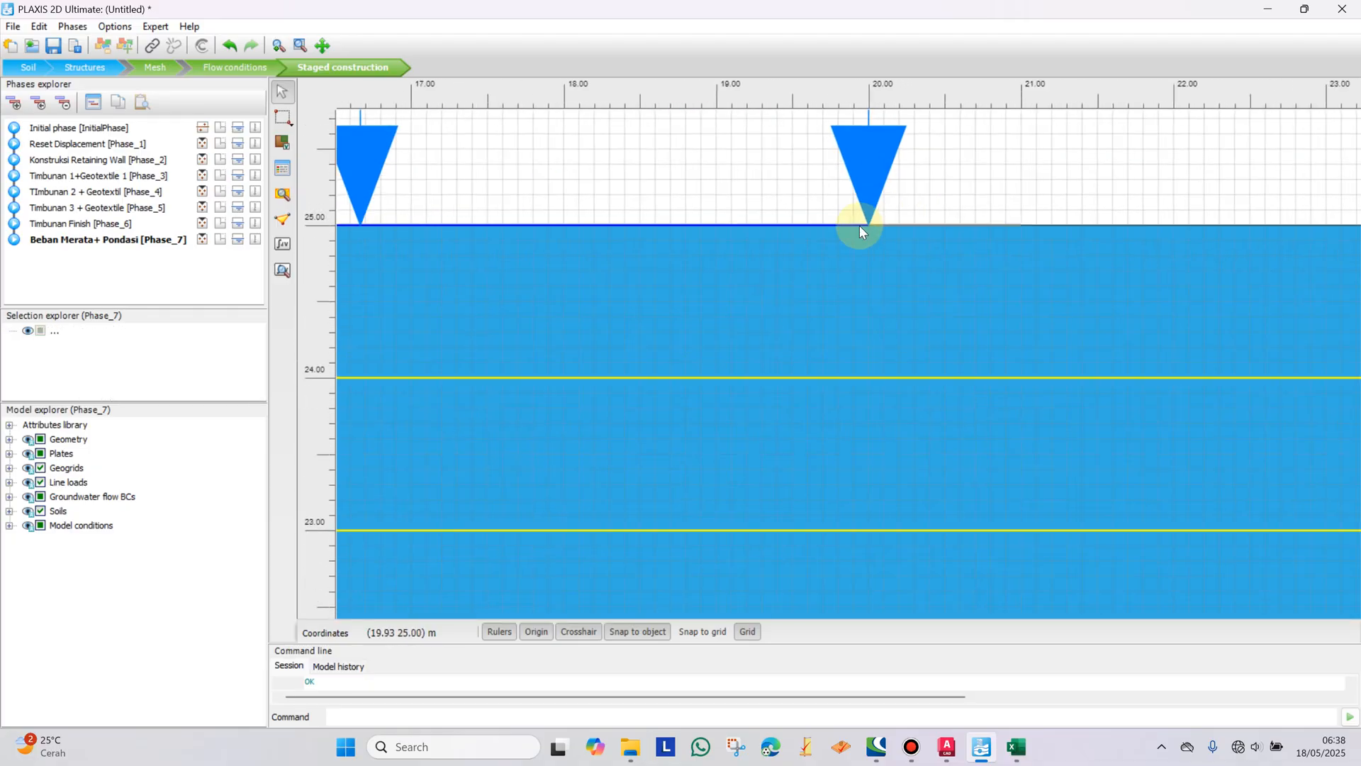
click(864, 225)
right_click(863, 226)
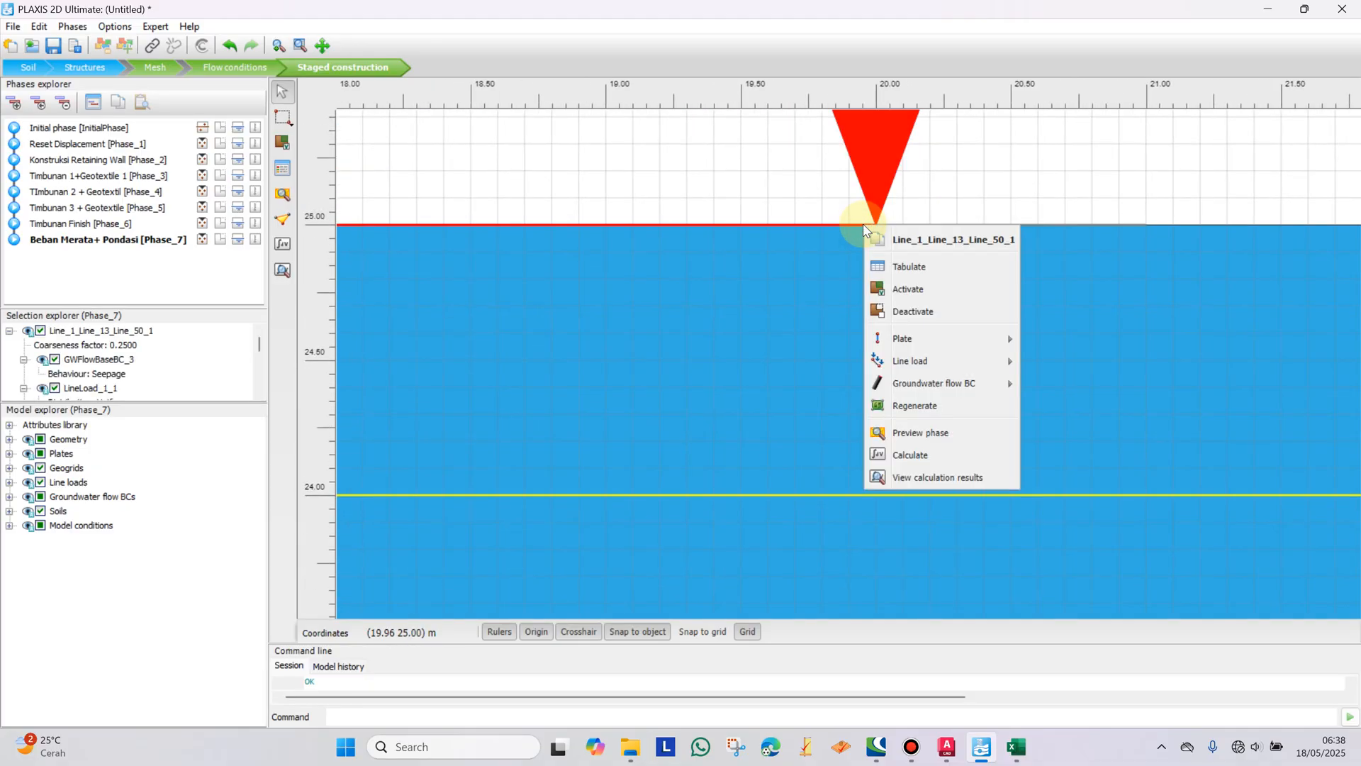
mouse_move(936, 346)
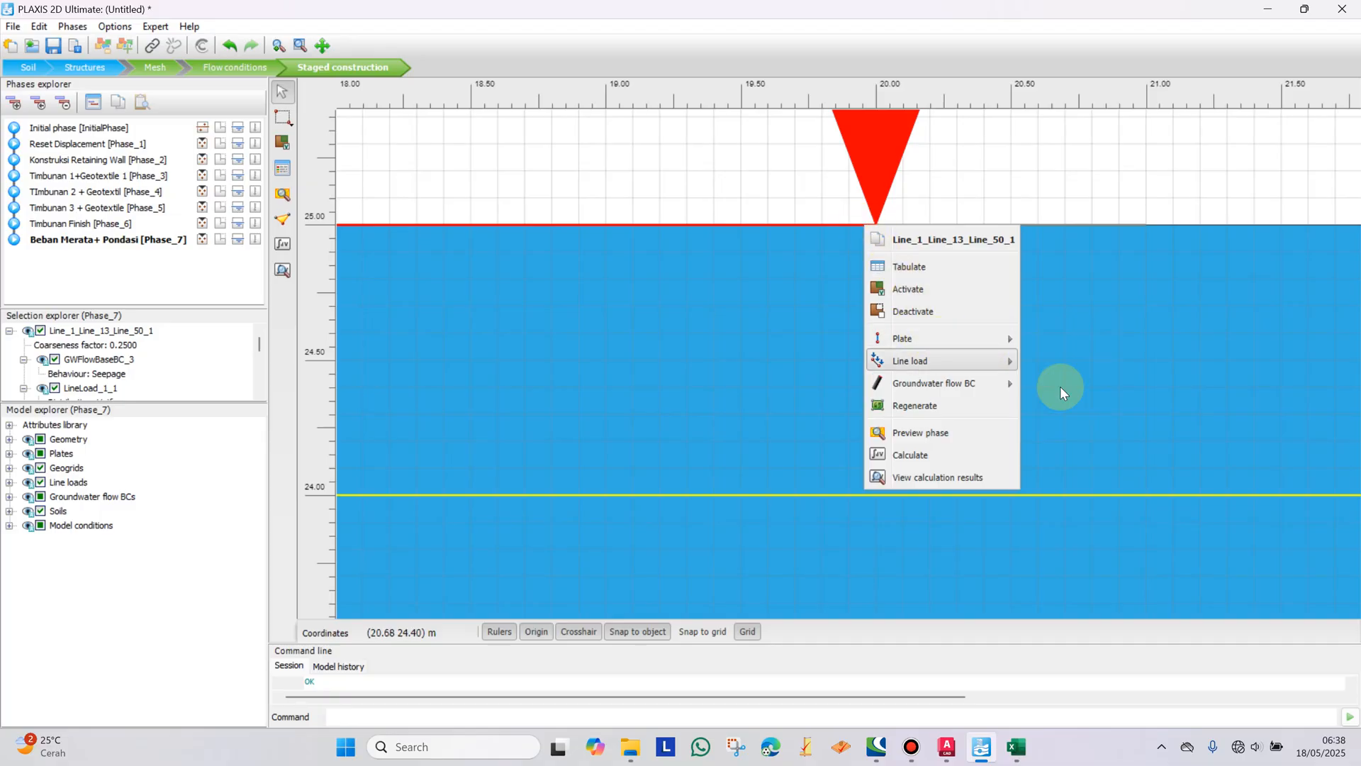
click(1055, 390)
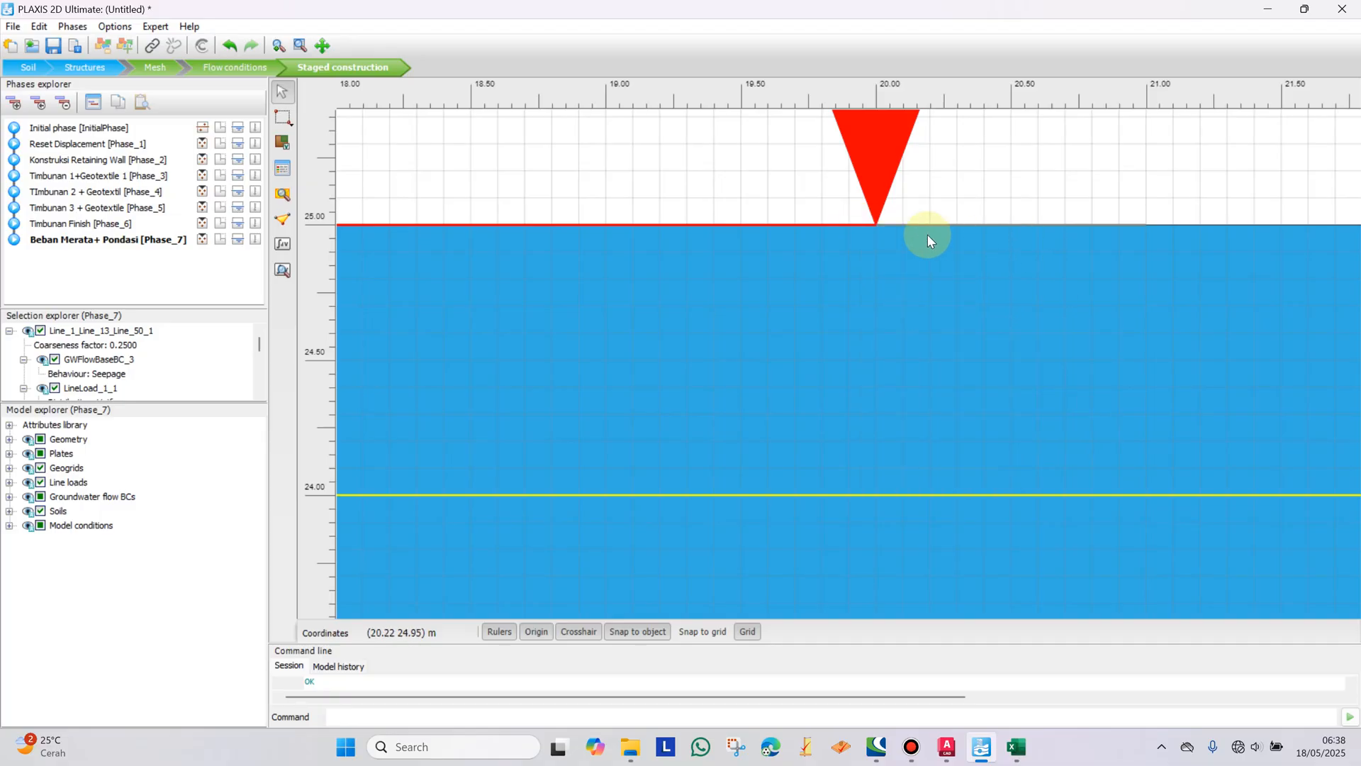
click(904, 229)
right_click(904, 228)
mouse_move(988, 339)
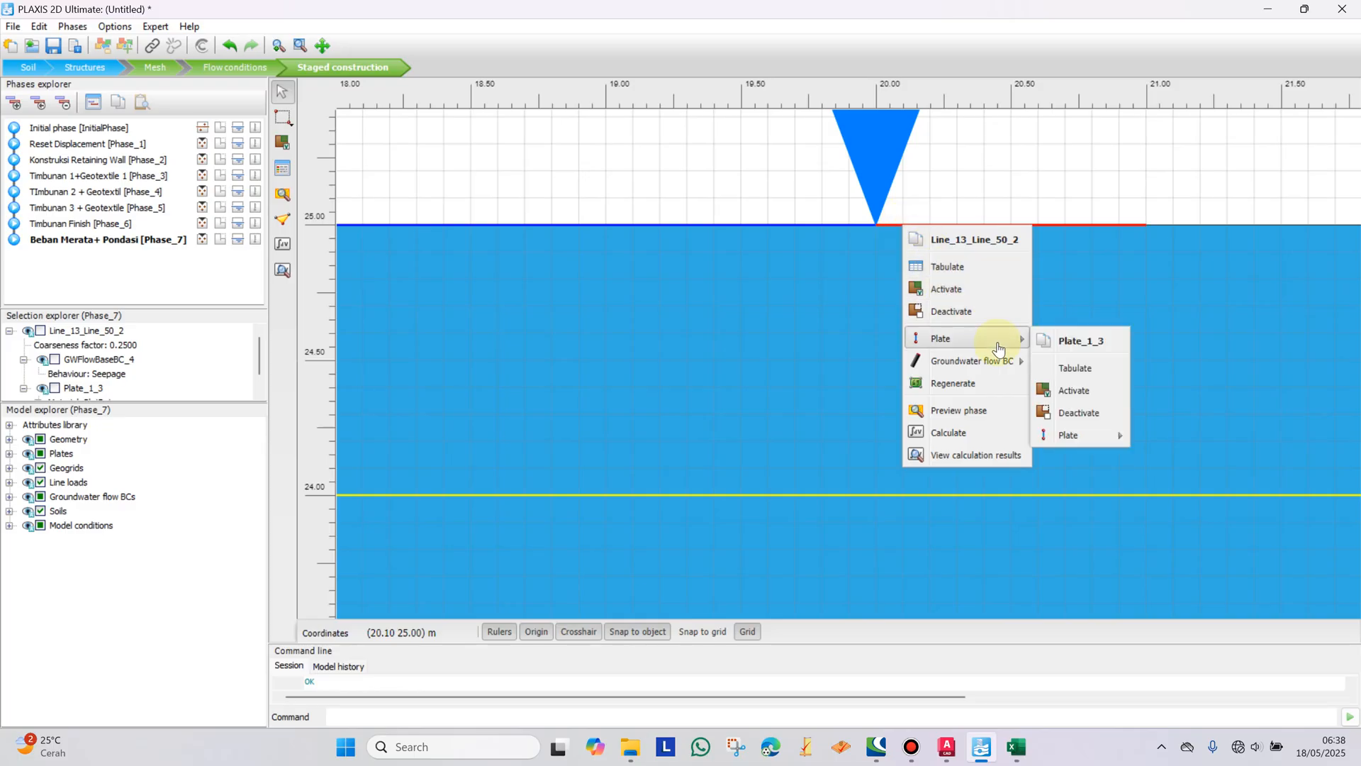
click(1094, 388)
click(1097, 147)
Step: Activate the short foundation plate segment extending past the load's other end, from x = 9 to 10 m
scroll(1088, 158, down, 5)
mouse_move(1209, 198)
mouse_down()
mouse_move(1146, 208)
mouse_move(1208, 201)
mouse_up()
scroll(1208, 202, down, 3)
drag(862, 218, 1118, 289)
scroll(755, 287, up, 5)
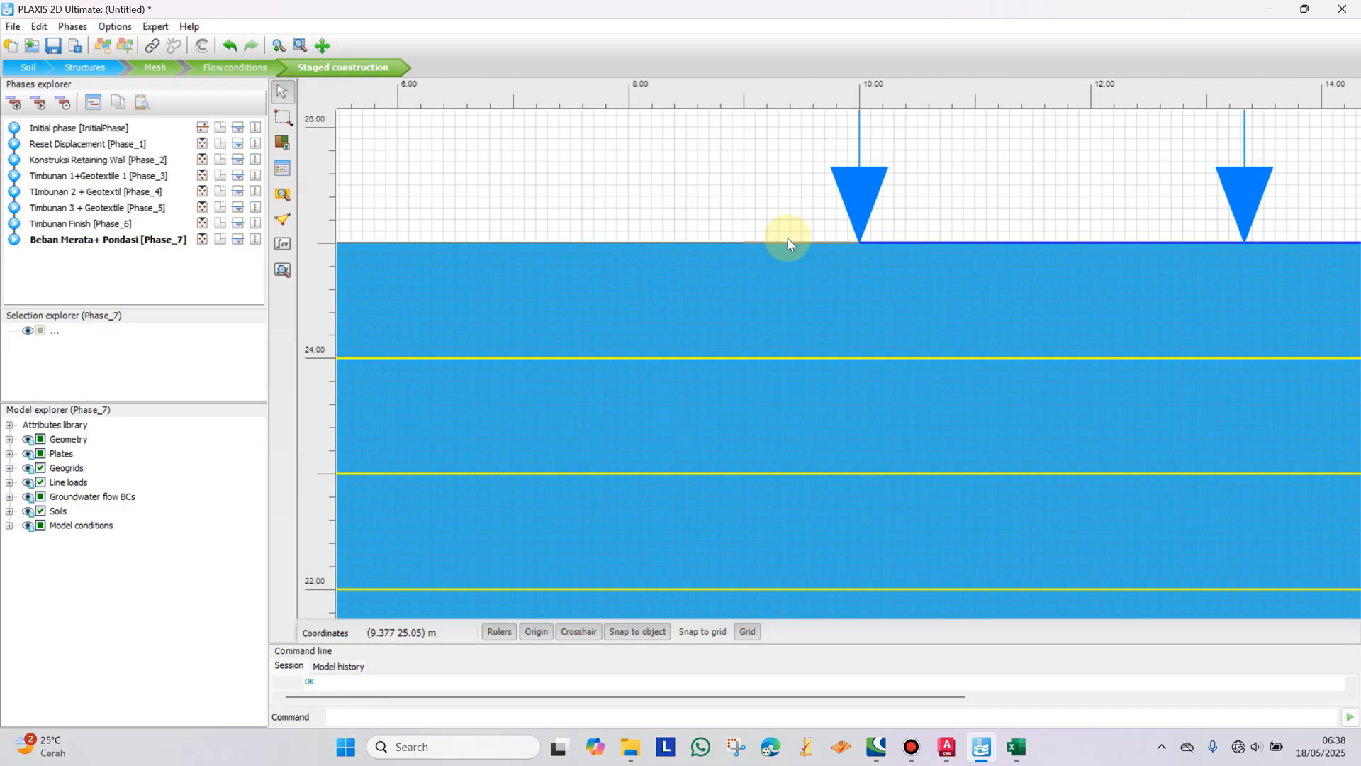
right_click(788, 243)
click(860, 307)
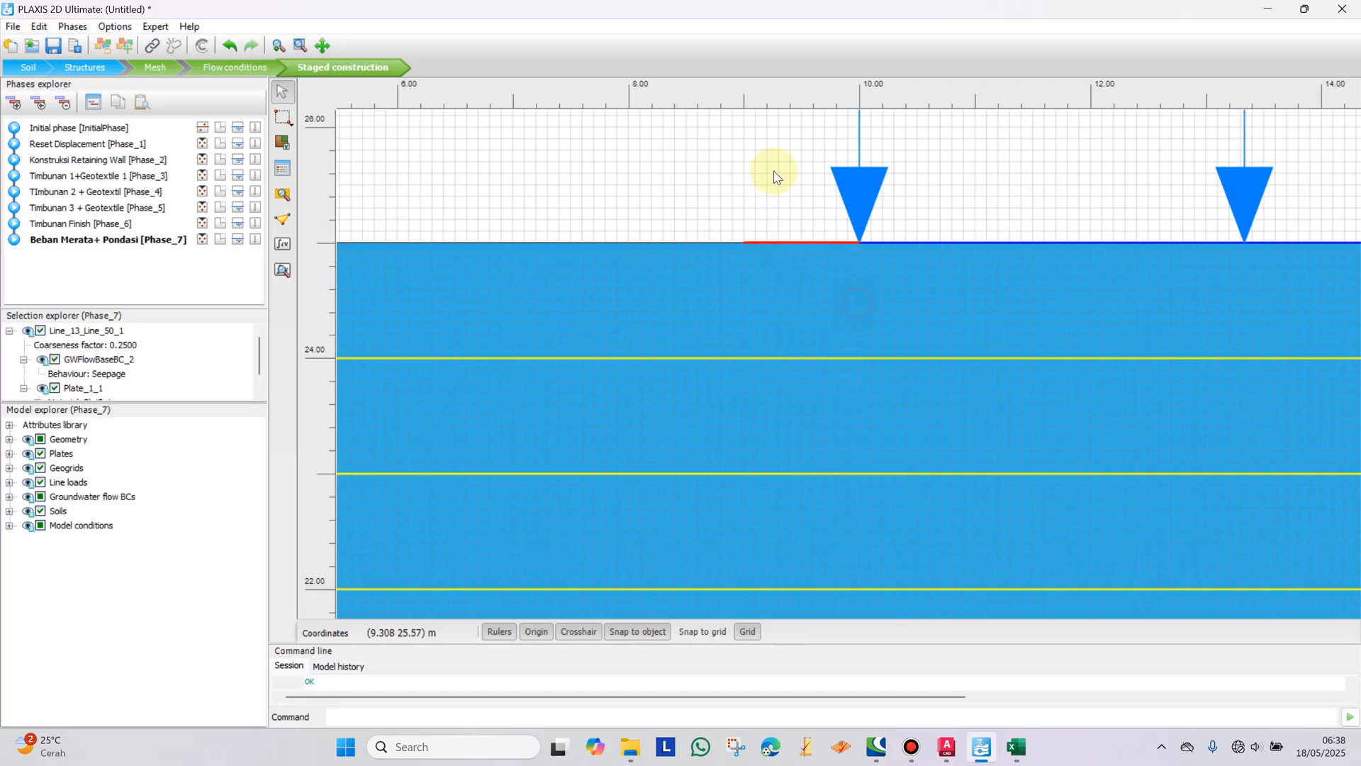
scroll(774, 177, down, 2)
scroll(780, 179, down, 7)
drag(881, 254, 731, 237)
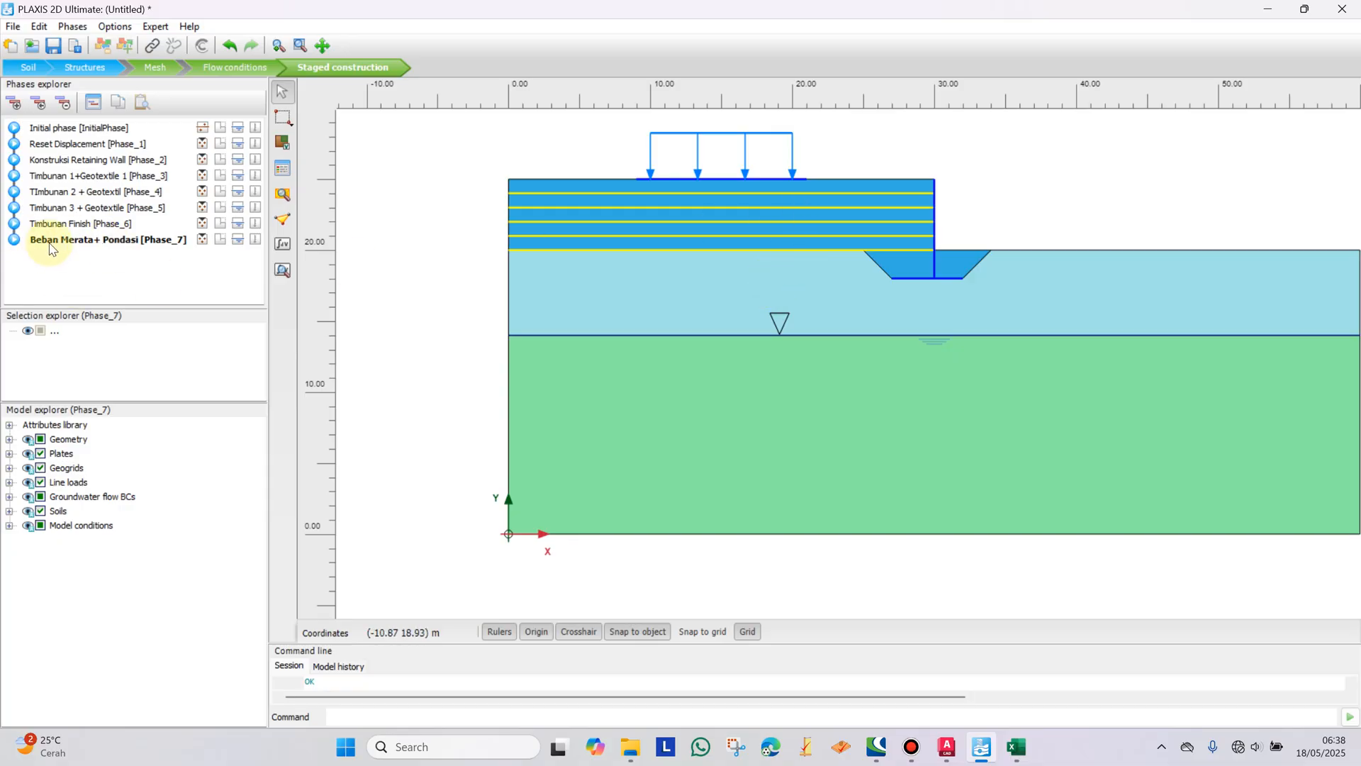
Step: Add a phase after Beban Merata+ Pondasi and name it "Safety Saftor After Construction"
click(15, 106)
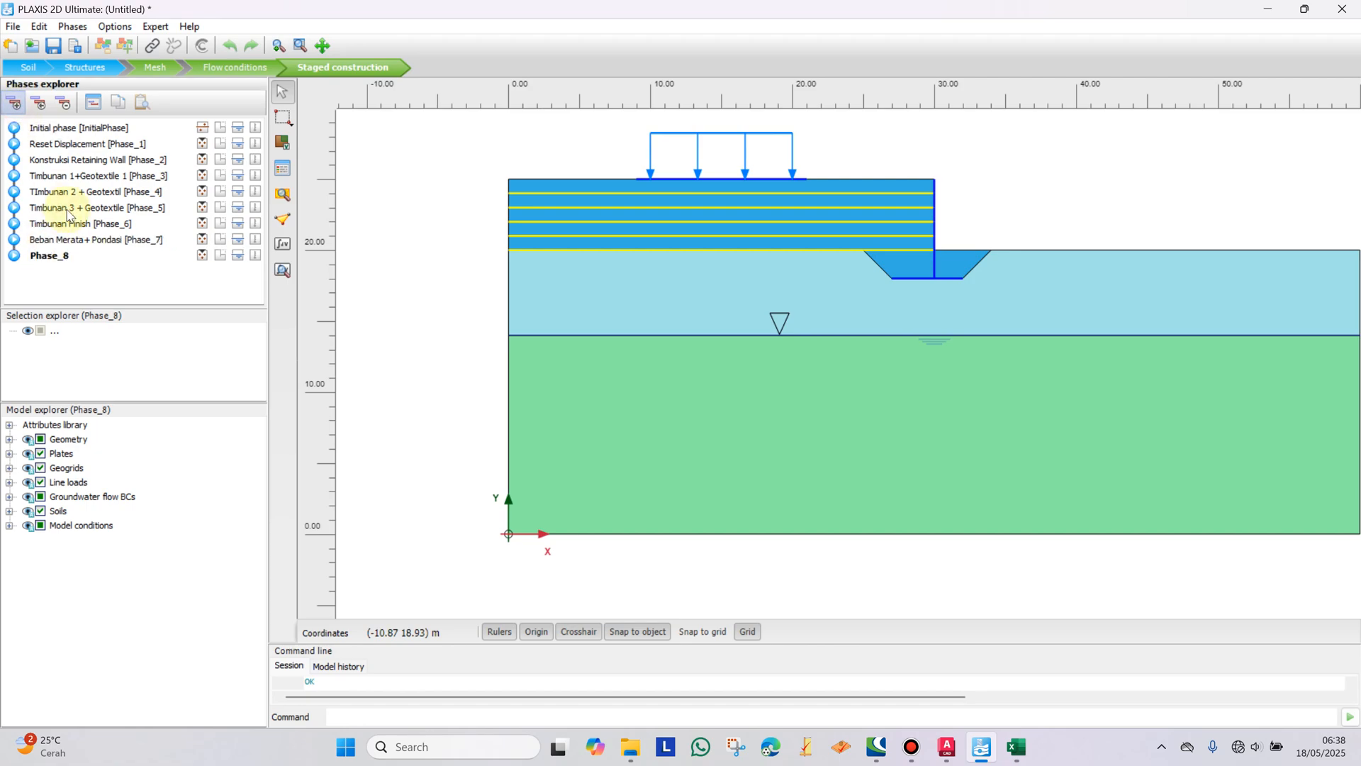
double_click(44, 255)
click(525, 84)
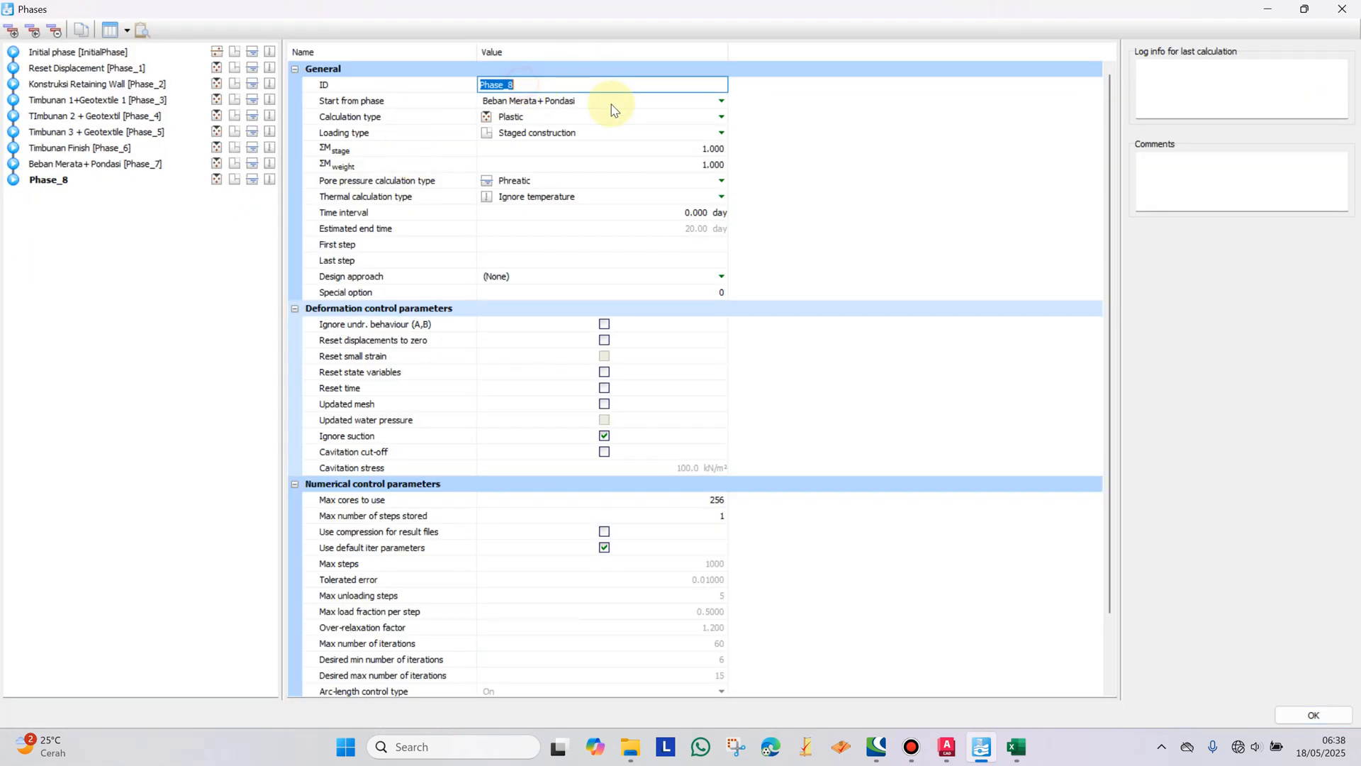
text(Ko)
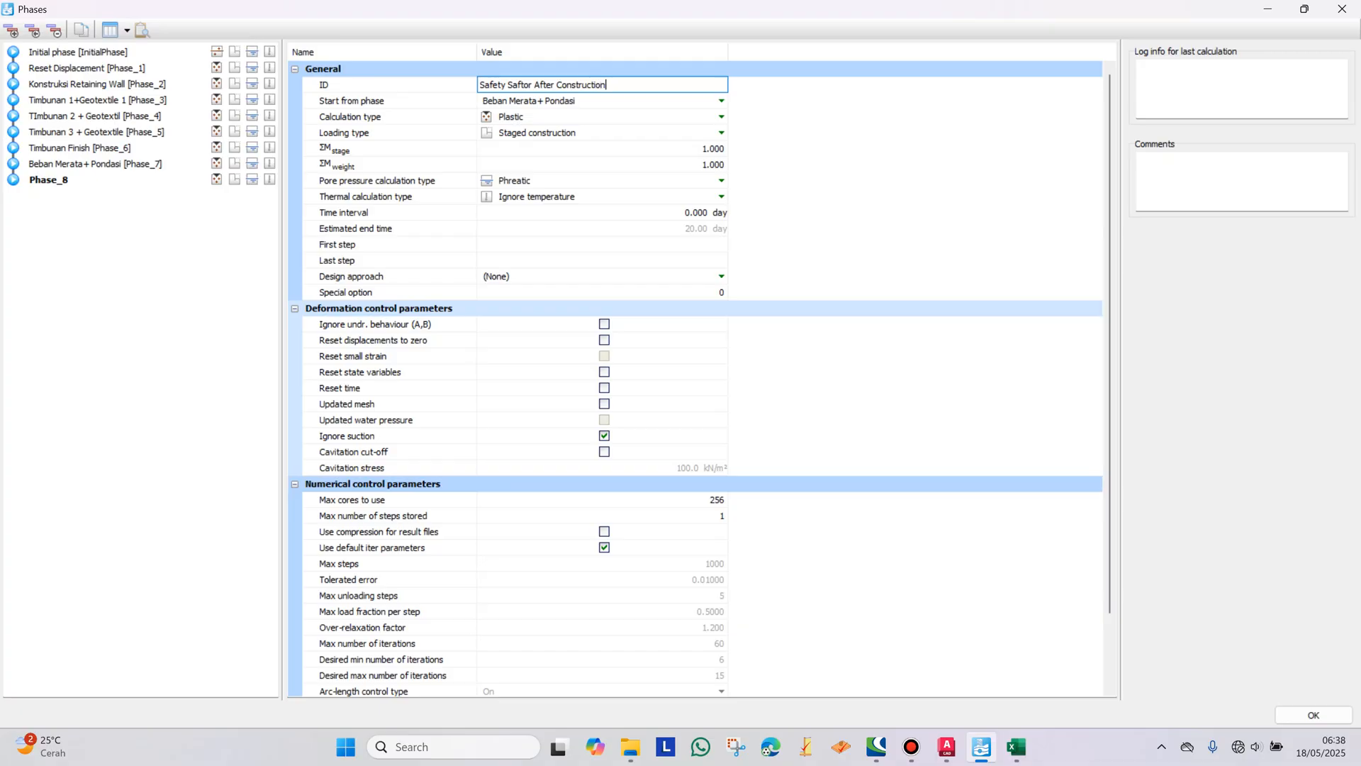
click(829, 67)
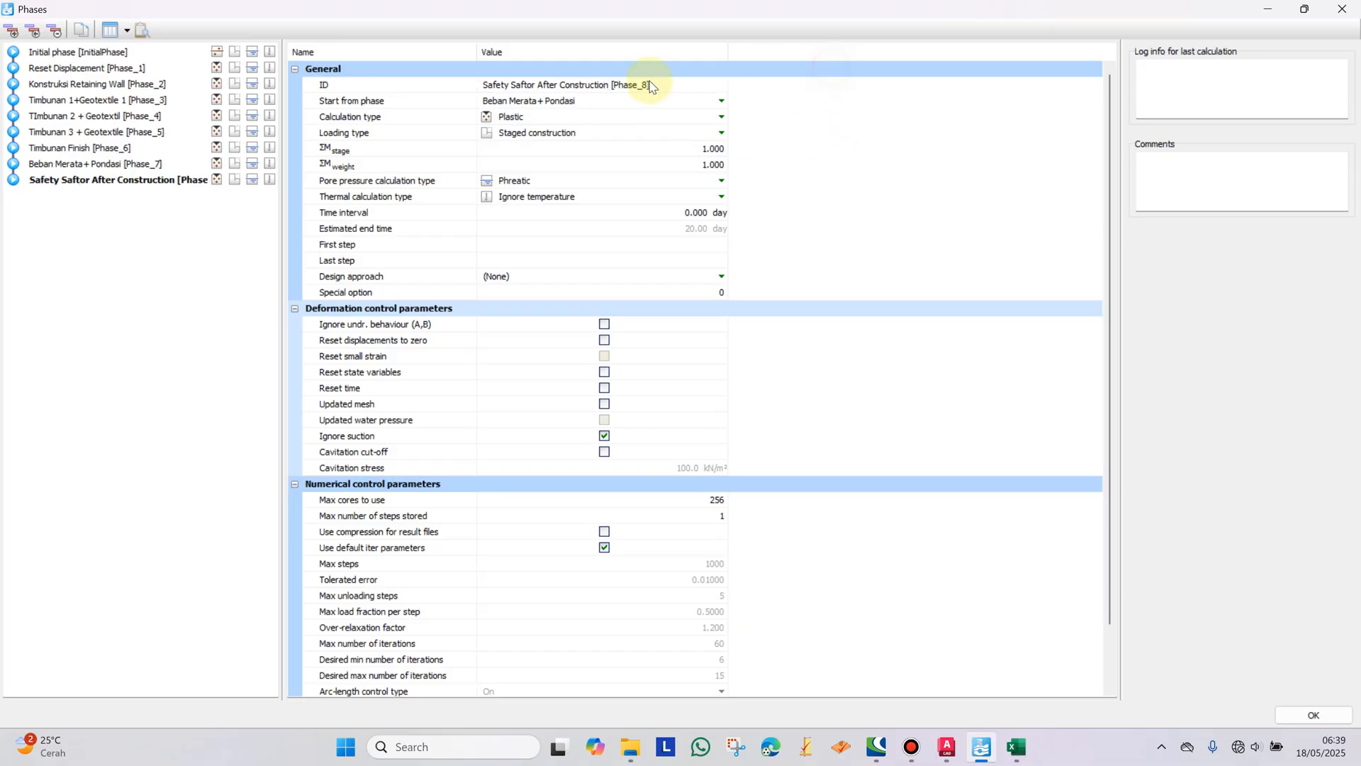
Step: Set the calculation type of the Safety Saftor After Construction phase to Safety, keeping Beban Merata+ Pondasi as its starting phase
click(683, 102)
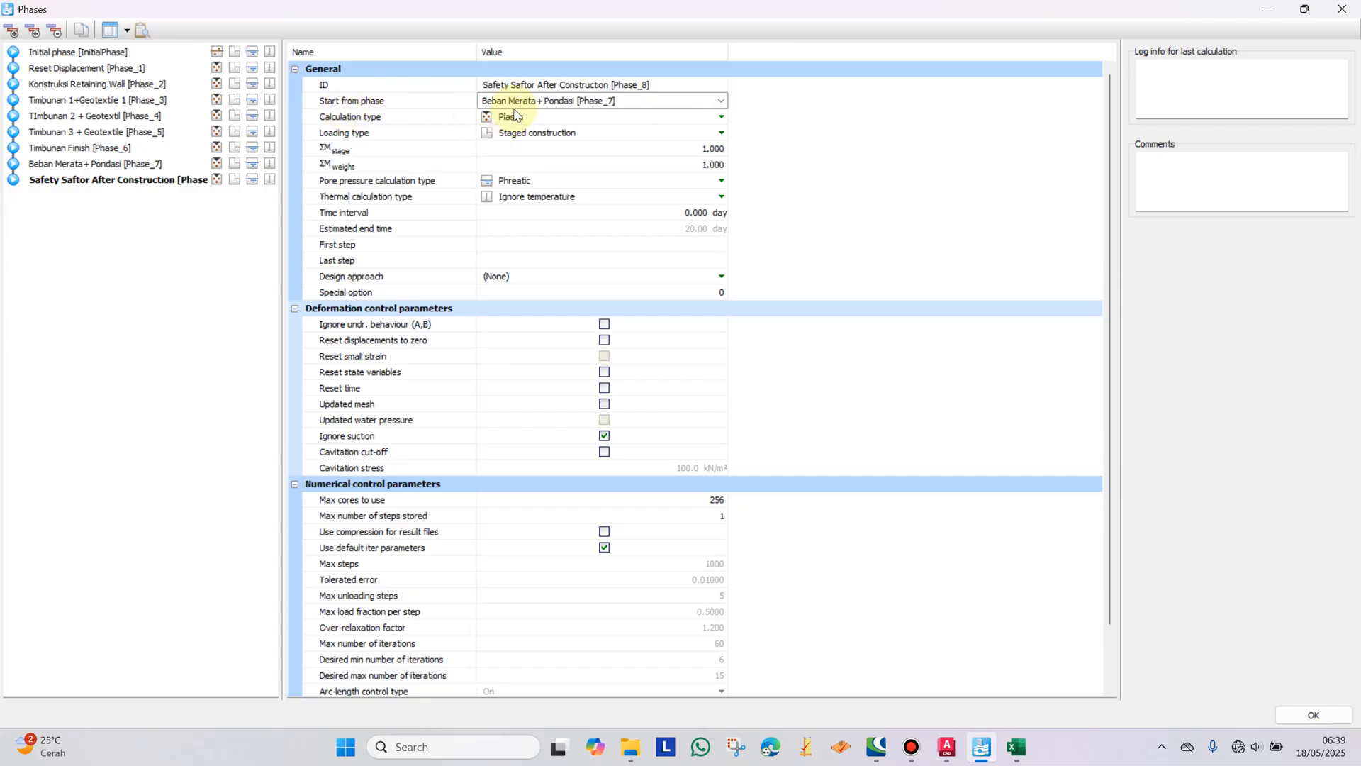
click(541, 120)
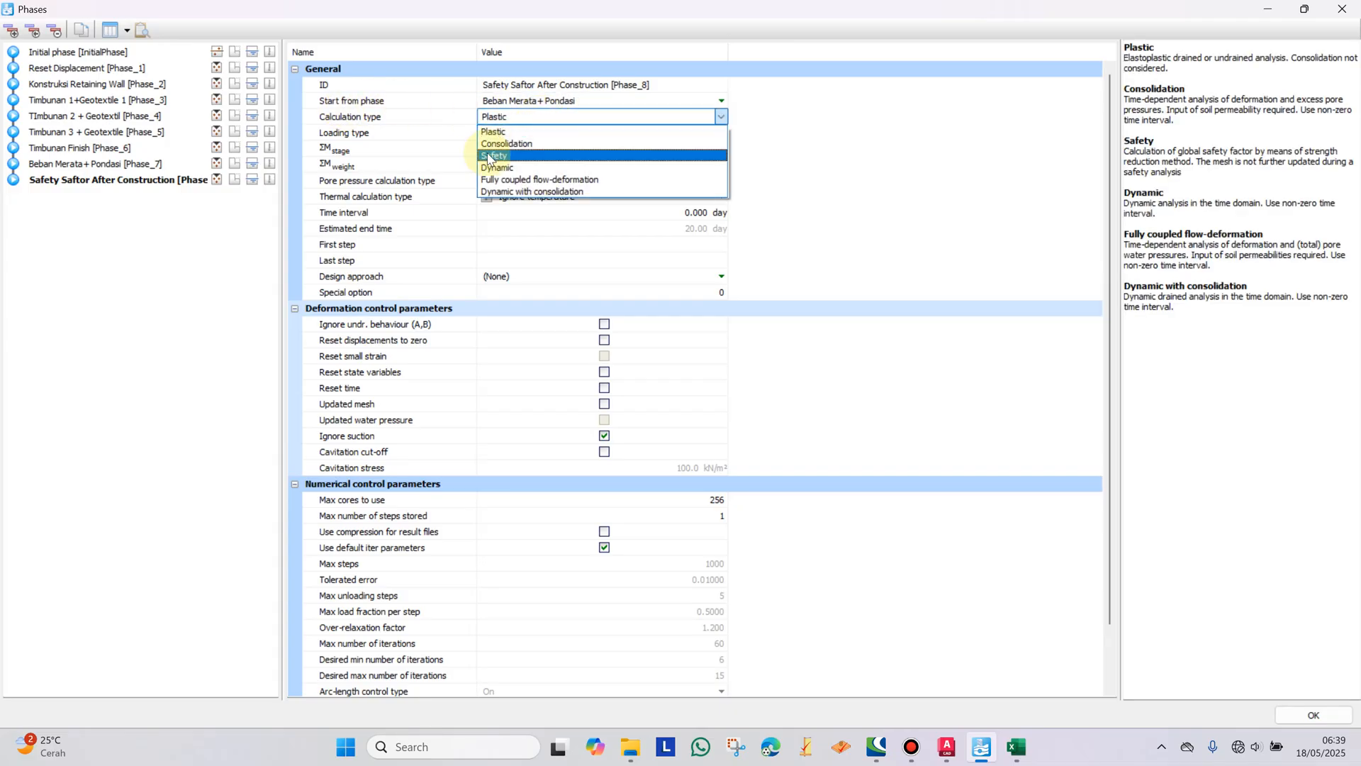
click(489, 157)
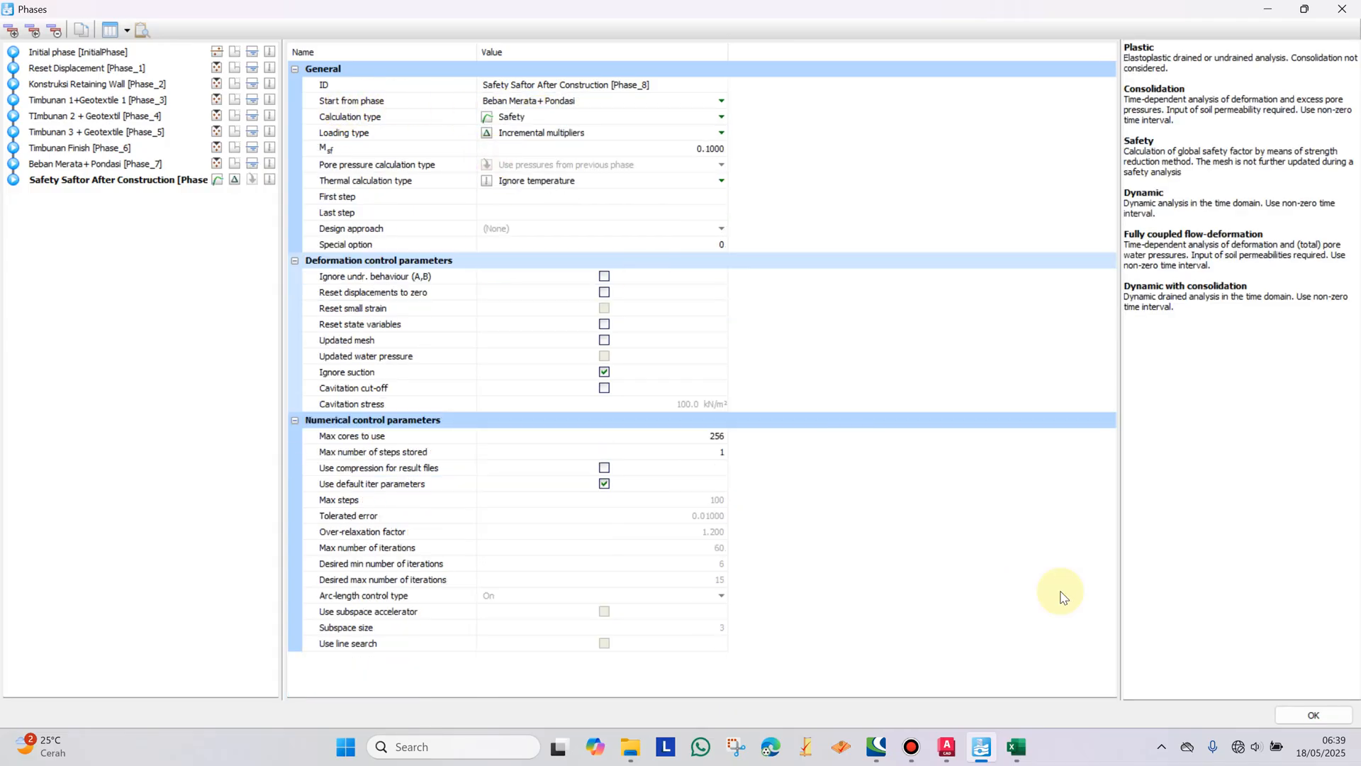
Step: Confirm the phase settings and recheck the calculation settings of the Safety Saftor After Construction phase
click(1314, 715)
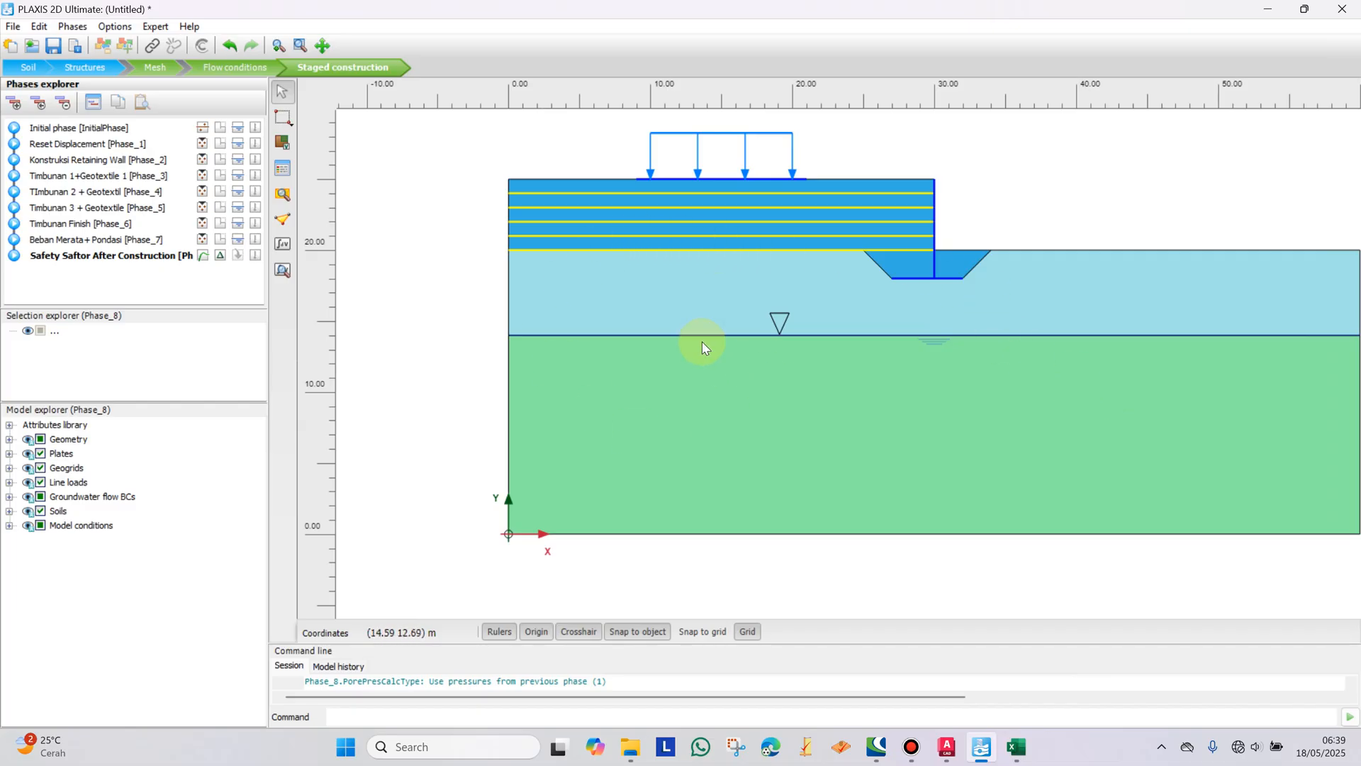
click(130, 264)
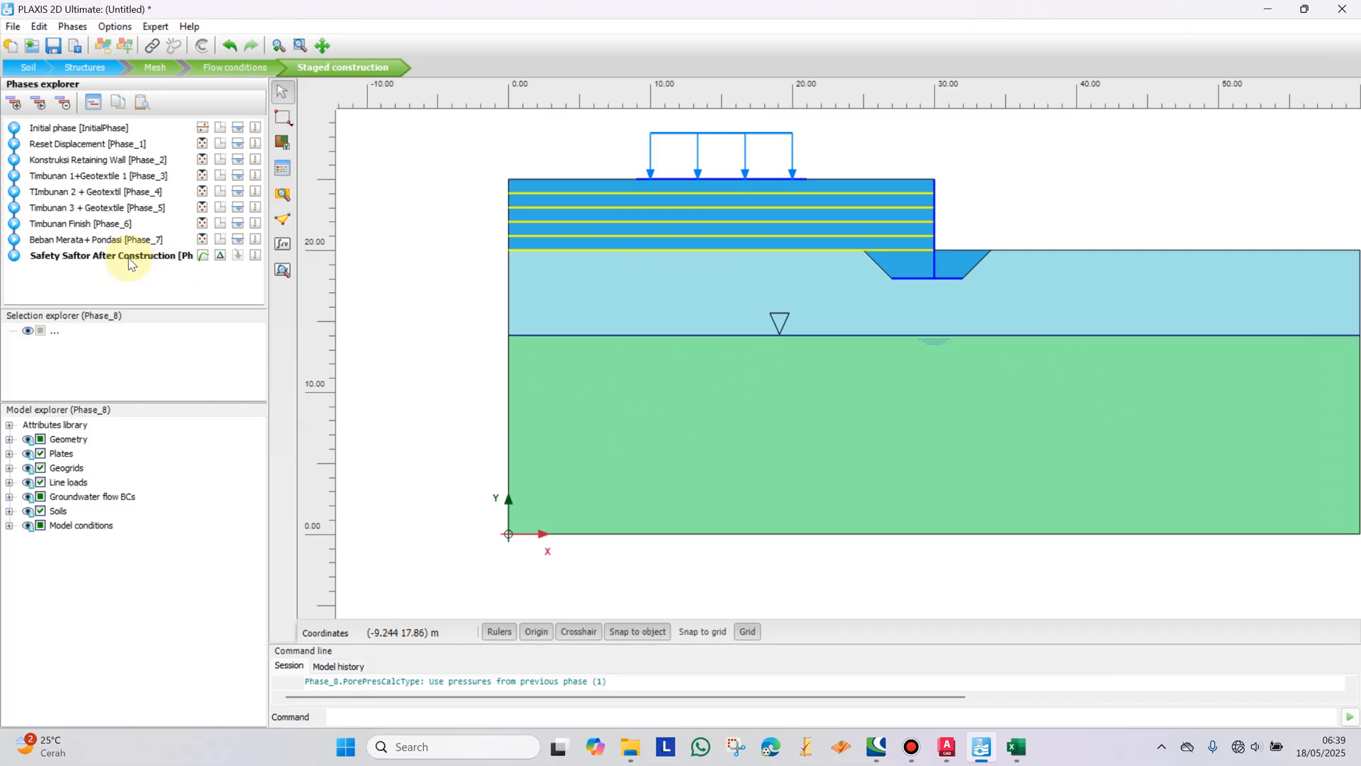
double_click(132, 264)
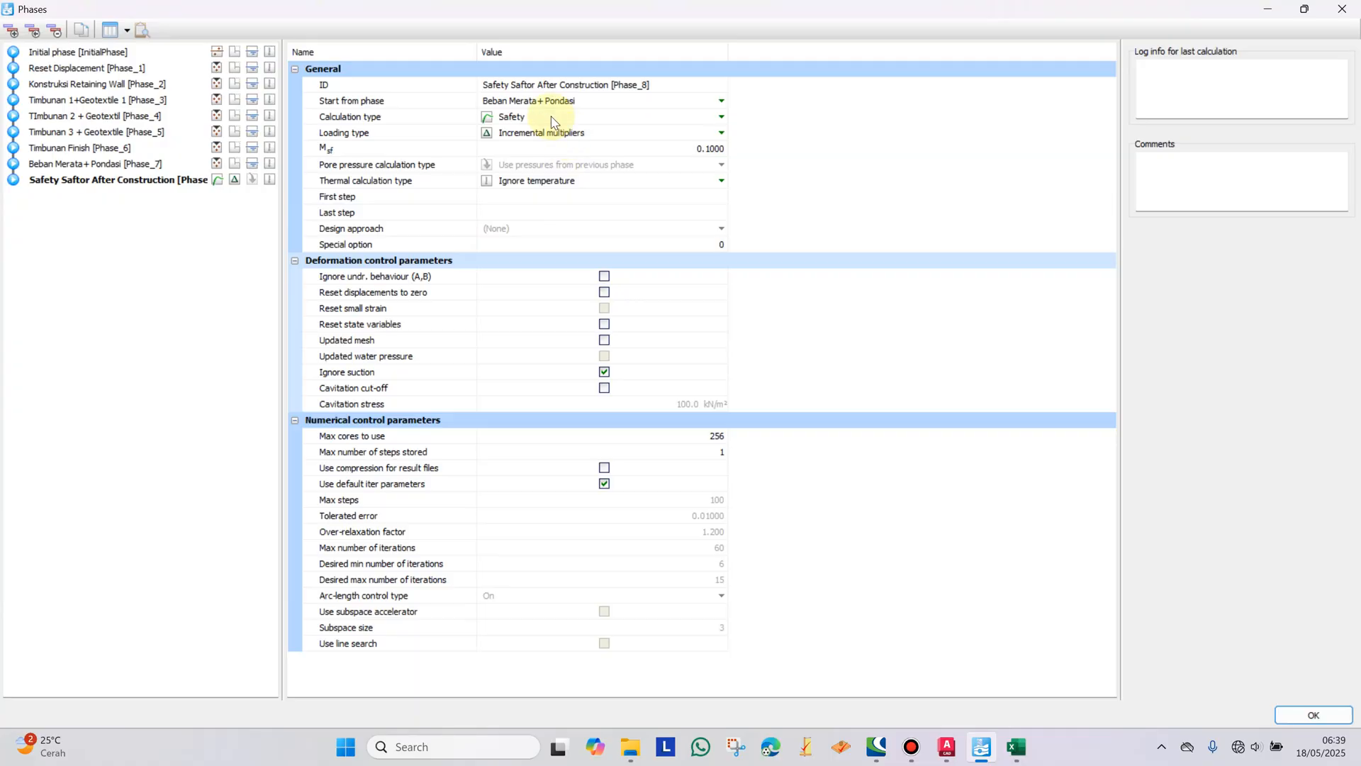
click(1305, 715)
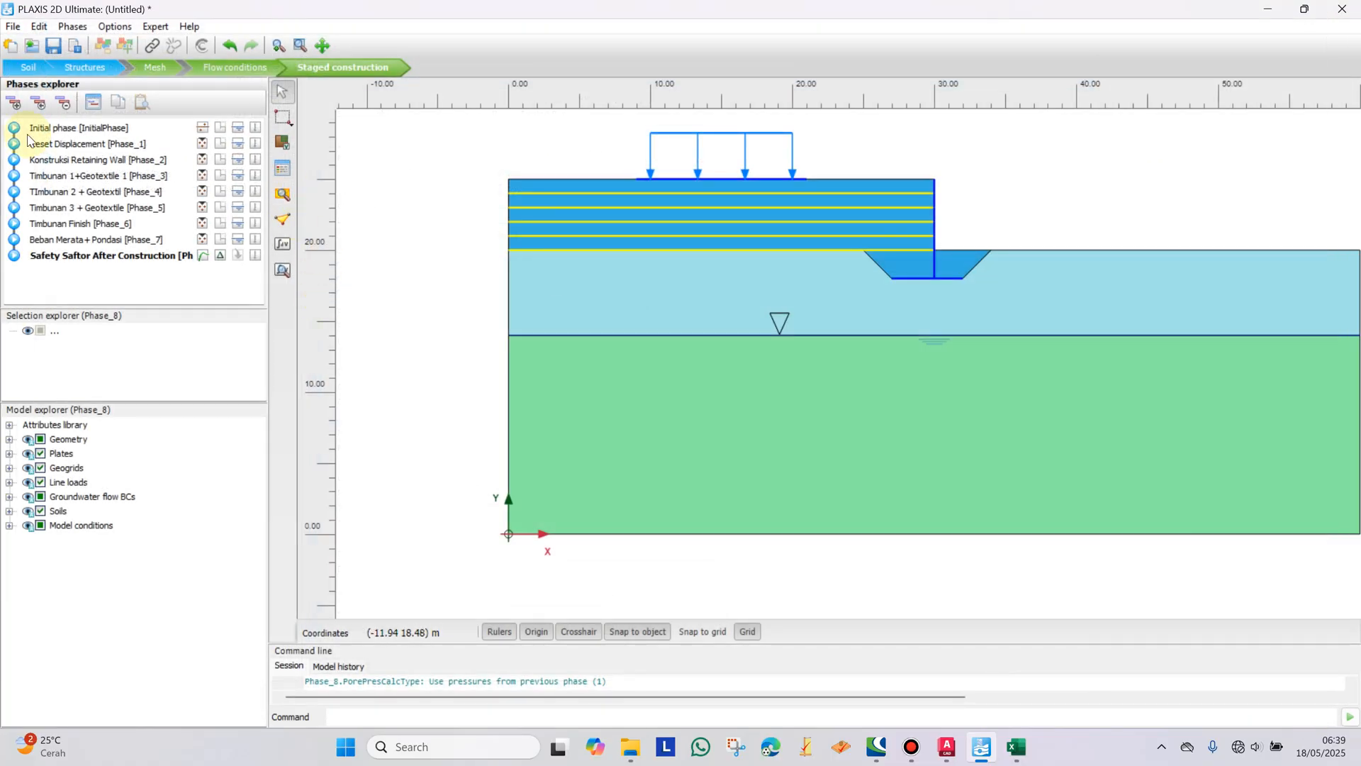
Step: Add a phase after Safety Saftor After Construction and name it "Konsolidasi"
click(13, 103)
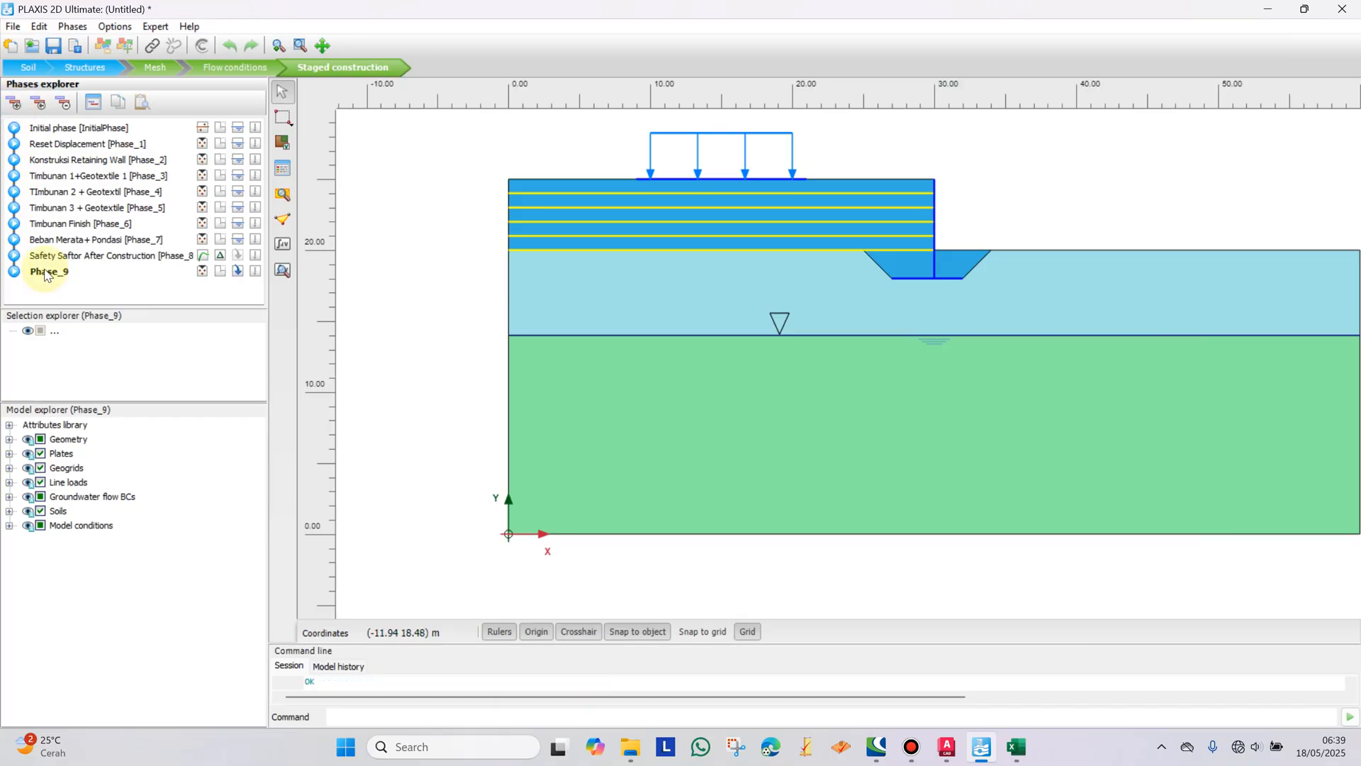
double_click(44, 271)
click(572, 83)
text(Konsolidasi)
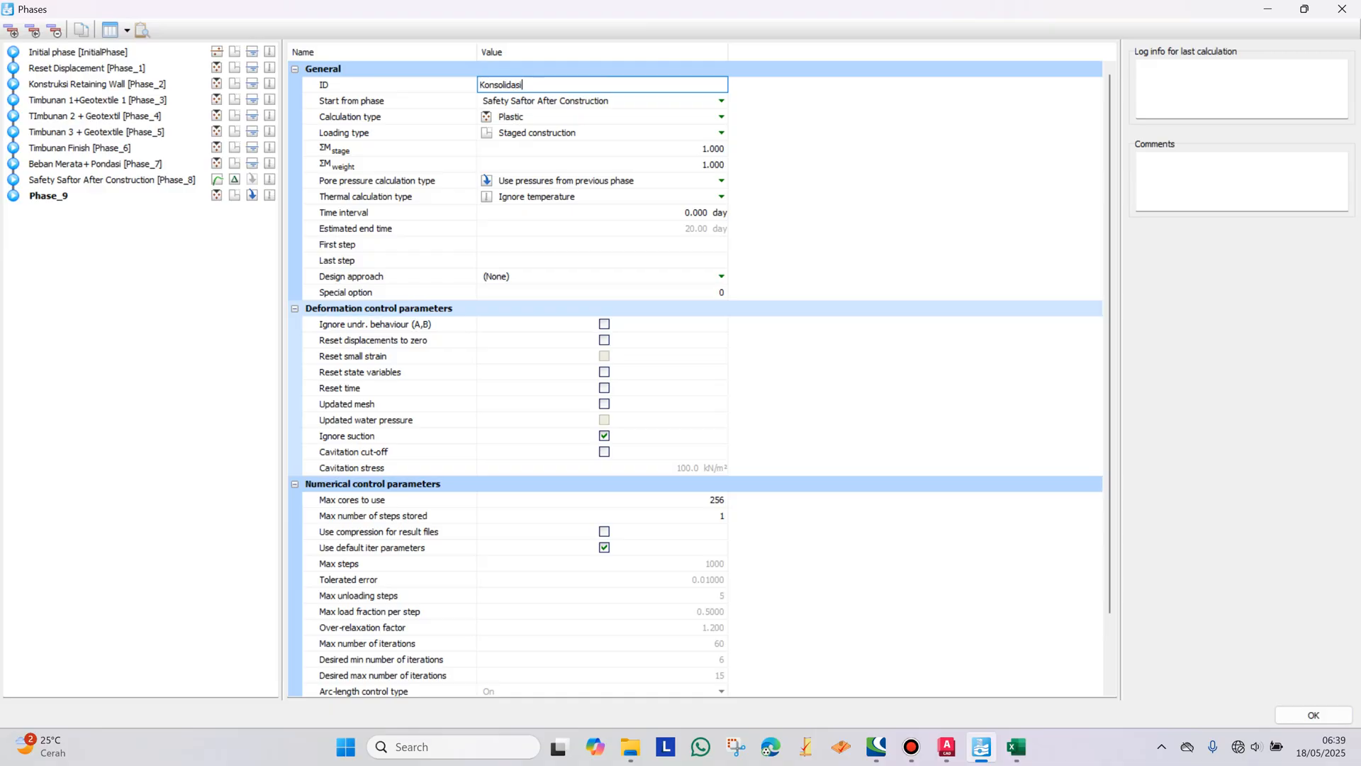
Step: Make the Konsolidasi phase start from the Beban Merata+ Pondasi phase
click(615, 105)
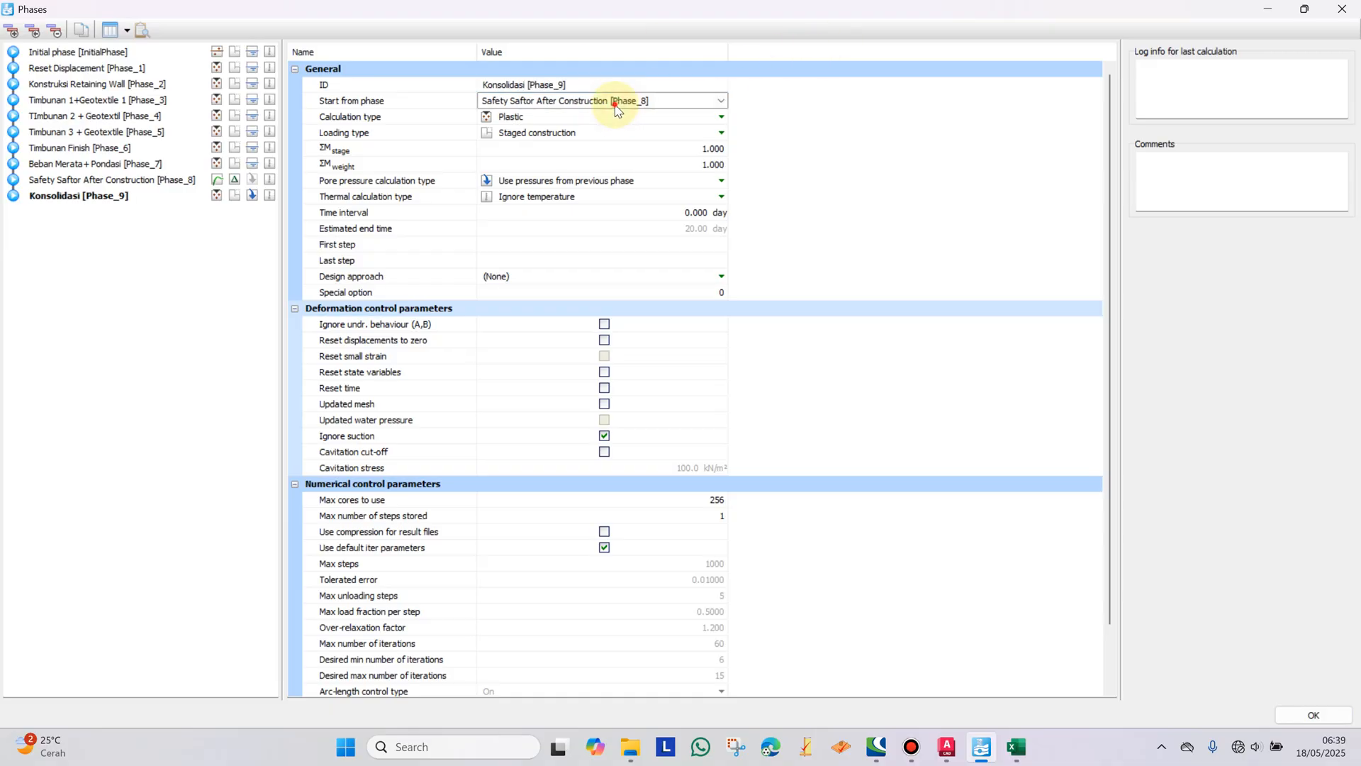
click(615, 107)
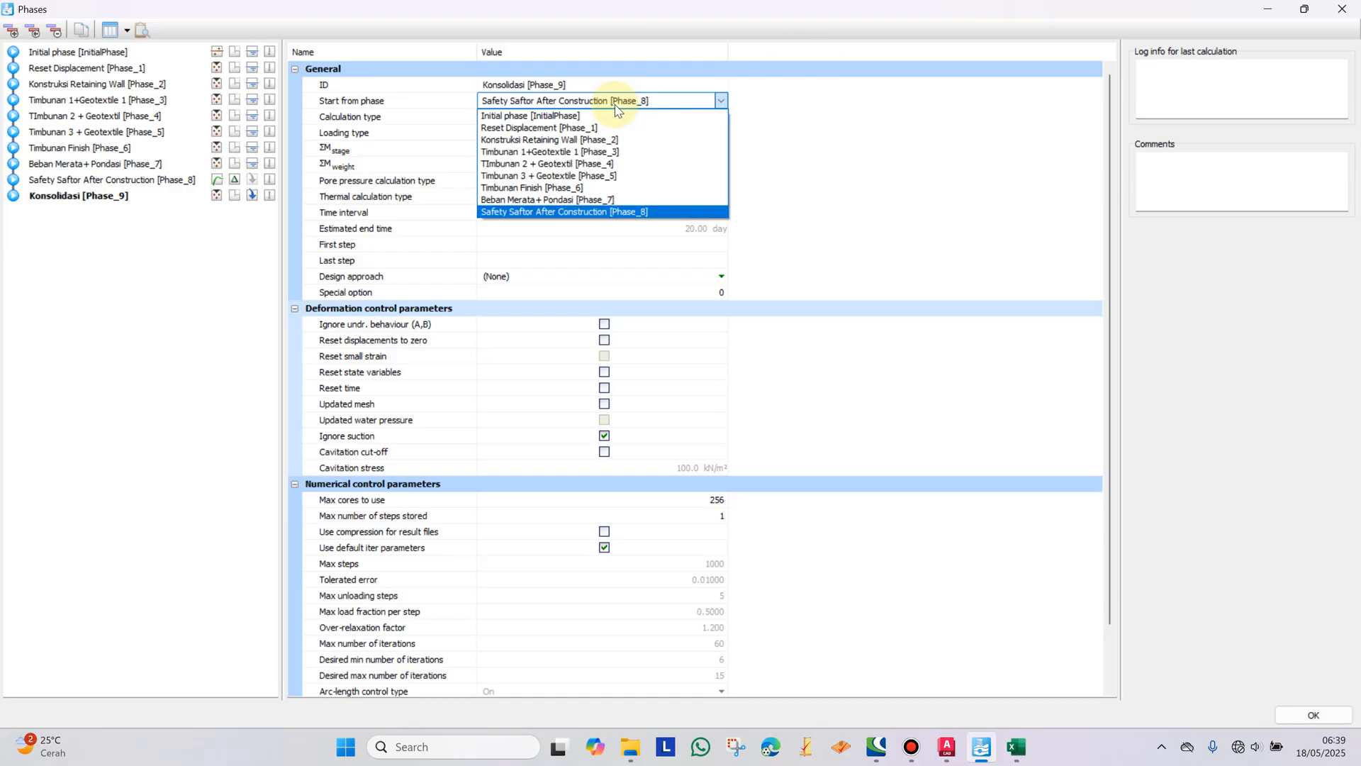
click(553, 201)
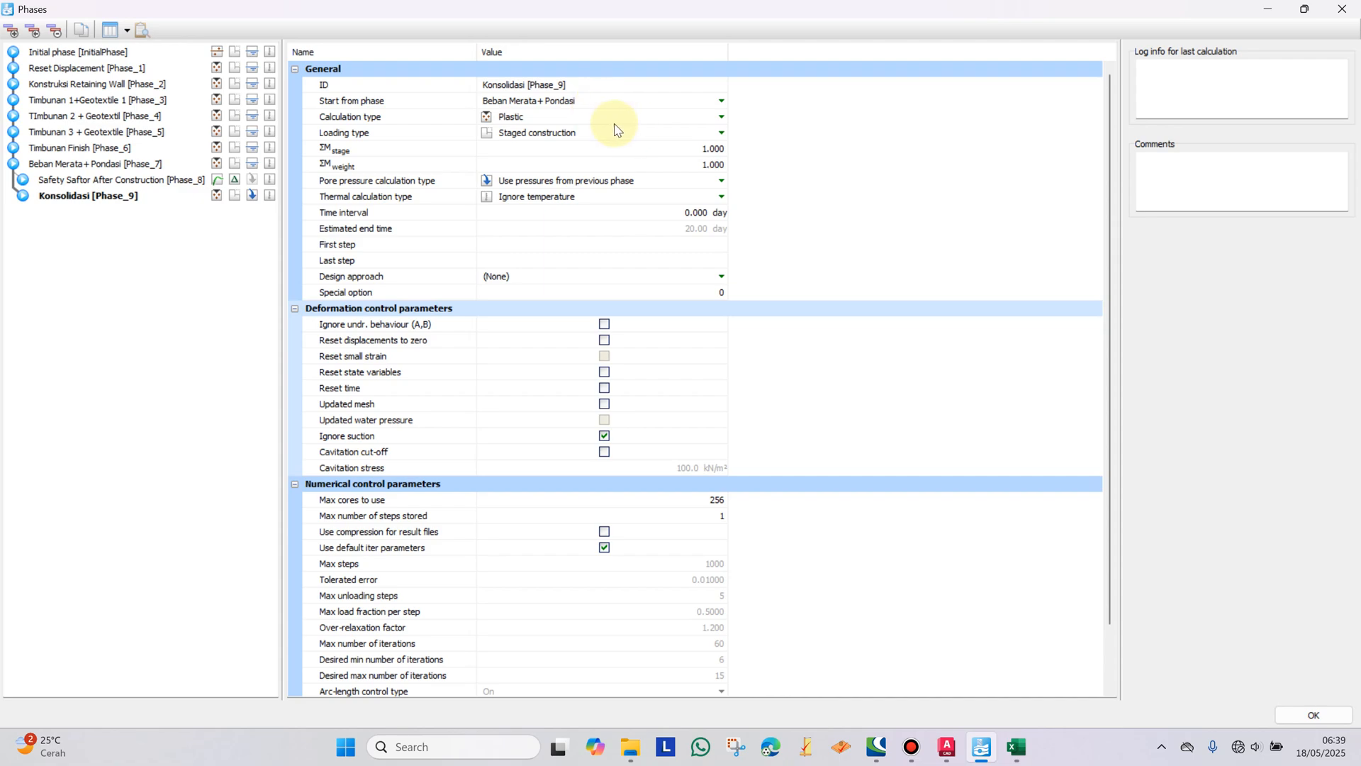
Step: Set the Konsolidasi phase's calculation type to Consolidation and its loading type to Degree of consolidation
click(562, 116)
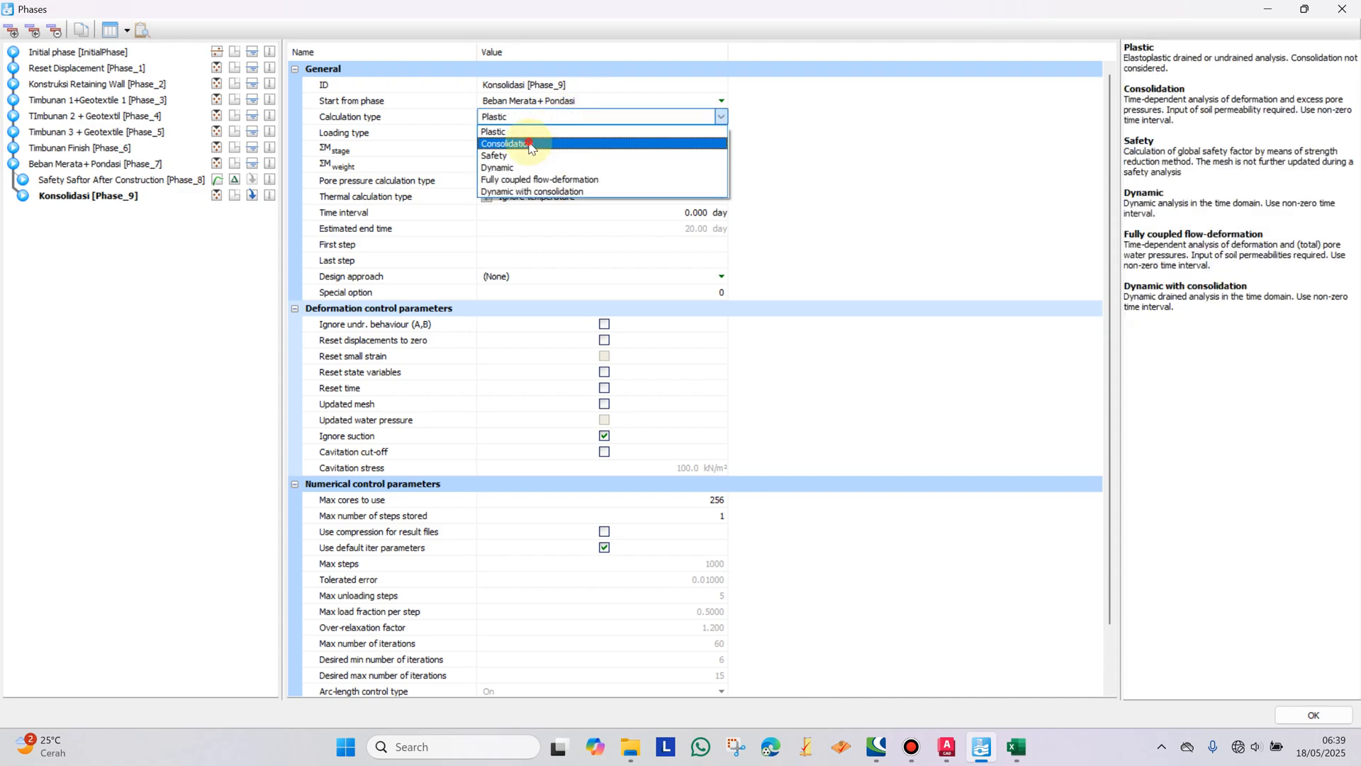
click(530, 145)
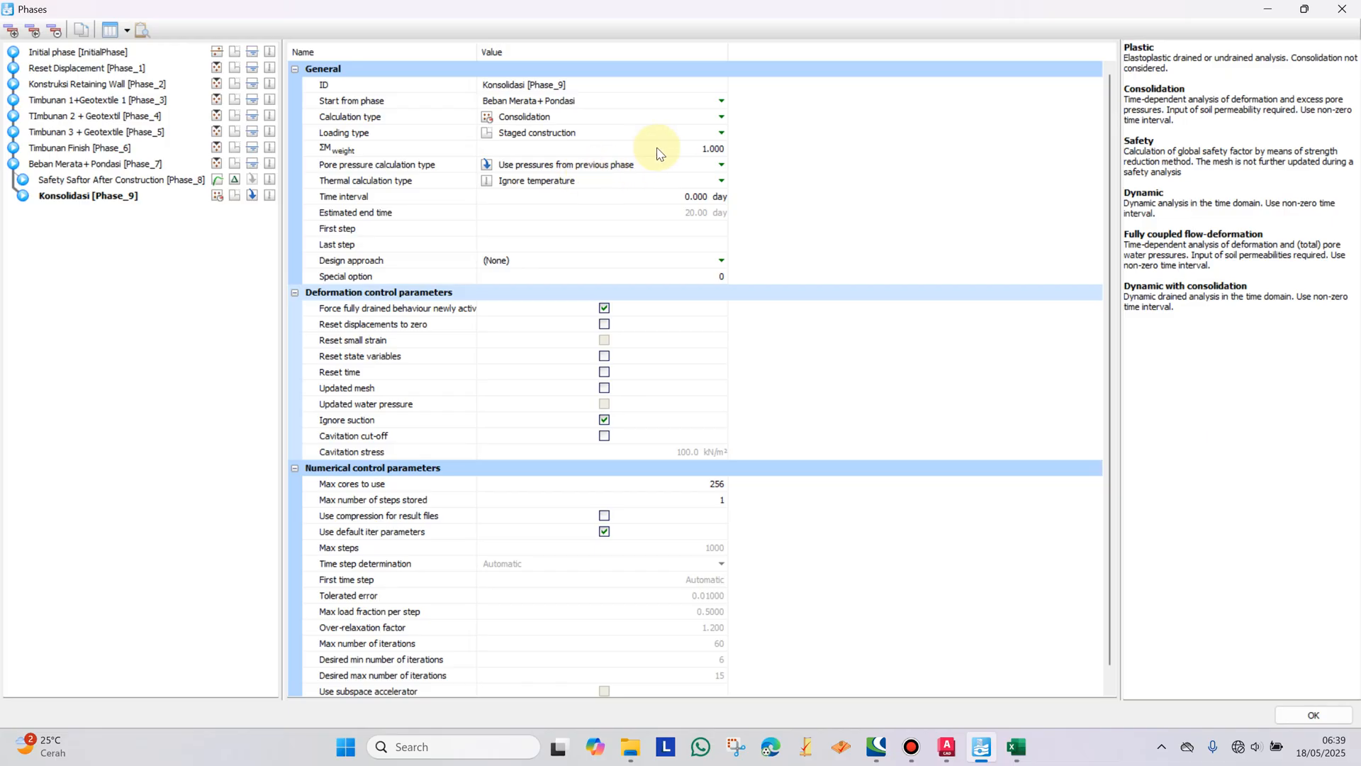
click(709, 136)
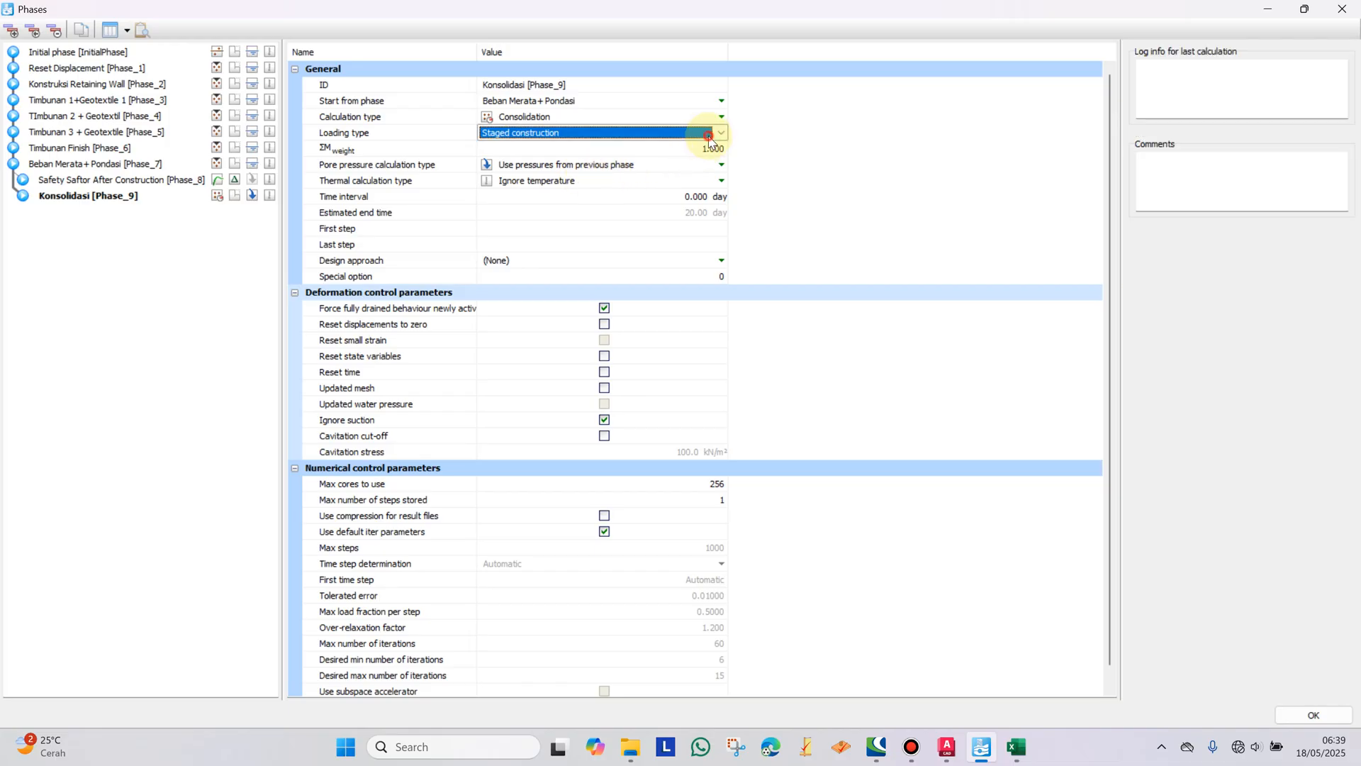
click(708, 135)
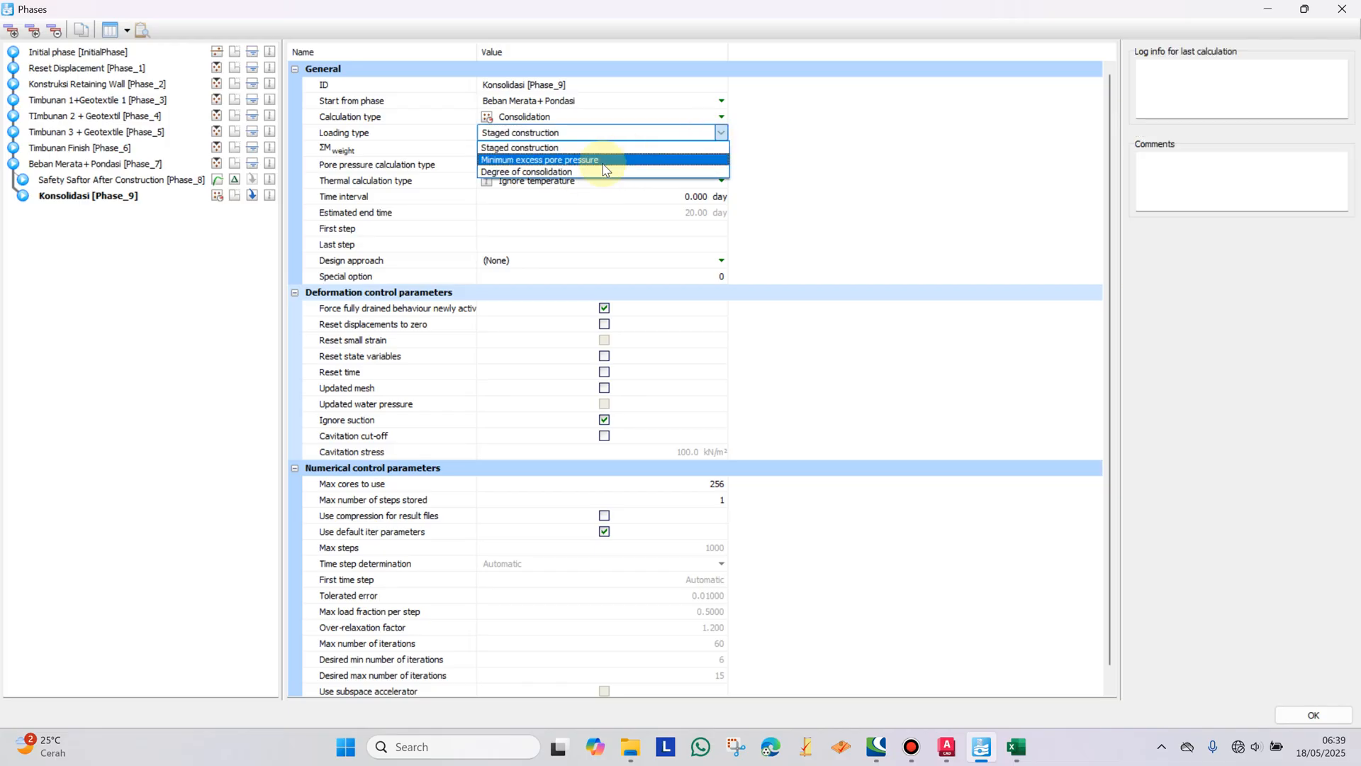
click(536, 172)
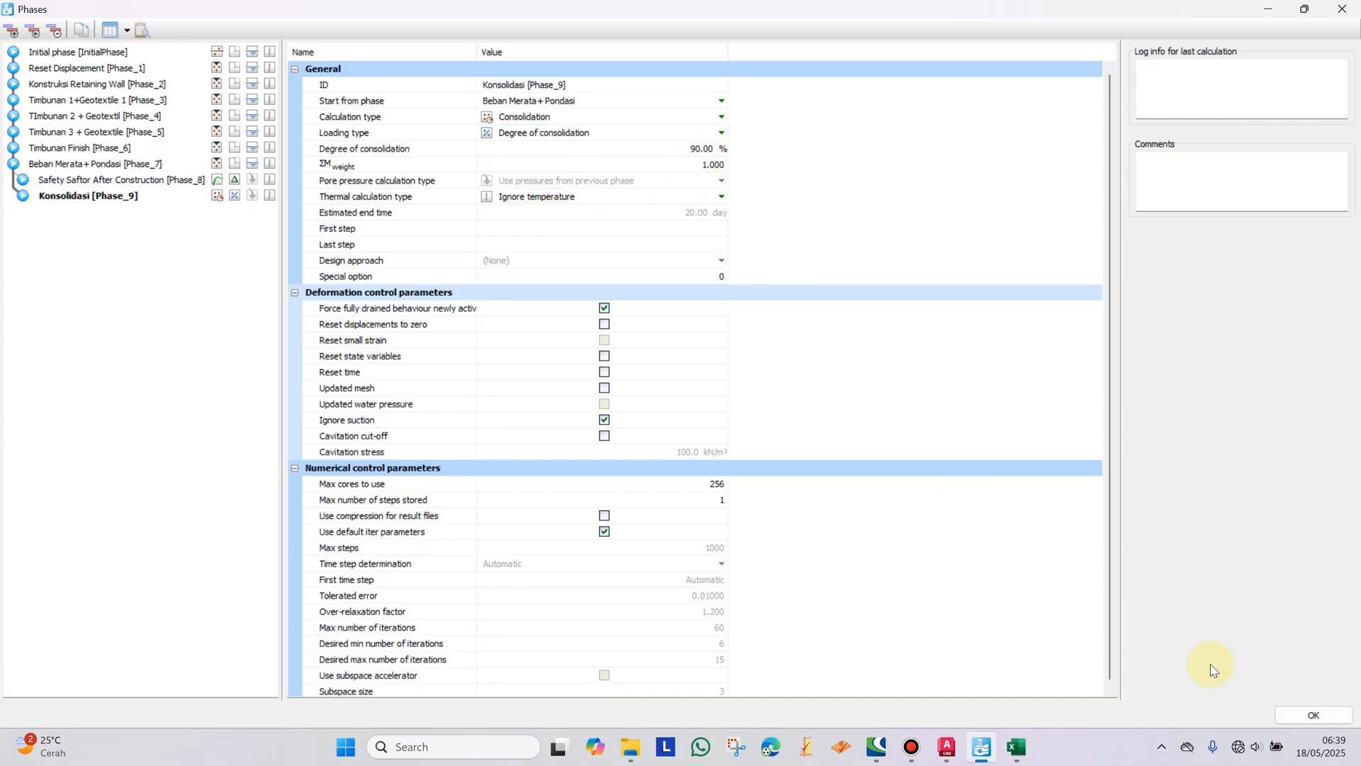
click(1311, 715)
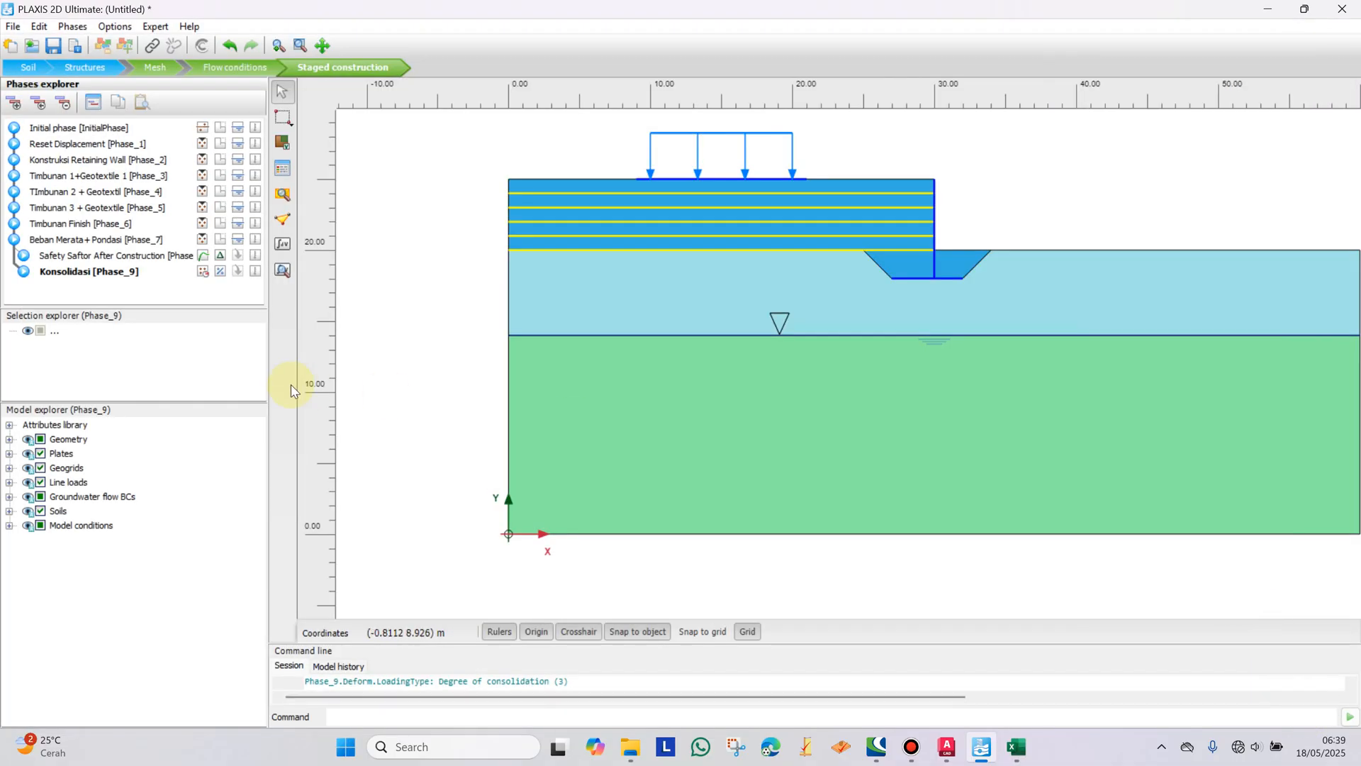
Step: Open the selection of nodes for curves and delete the previously chosen node at (29.75, 20.00)
scroll(973, 289, down, 2)
scroll(1040, 267, up, 1)
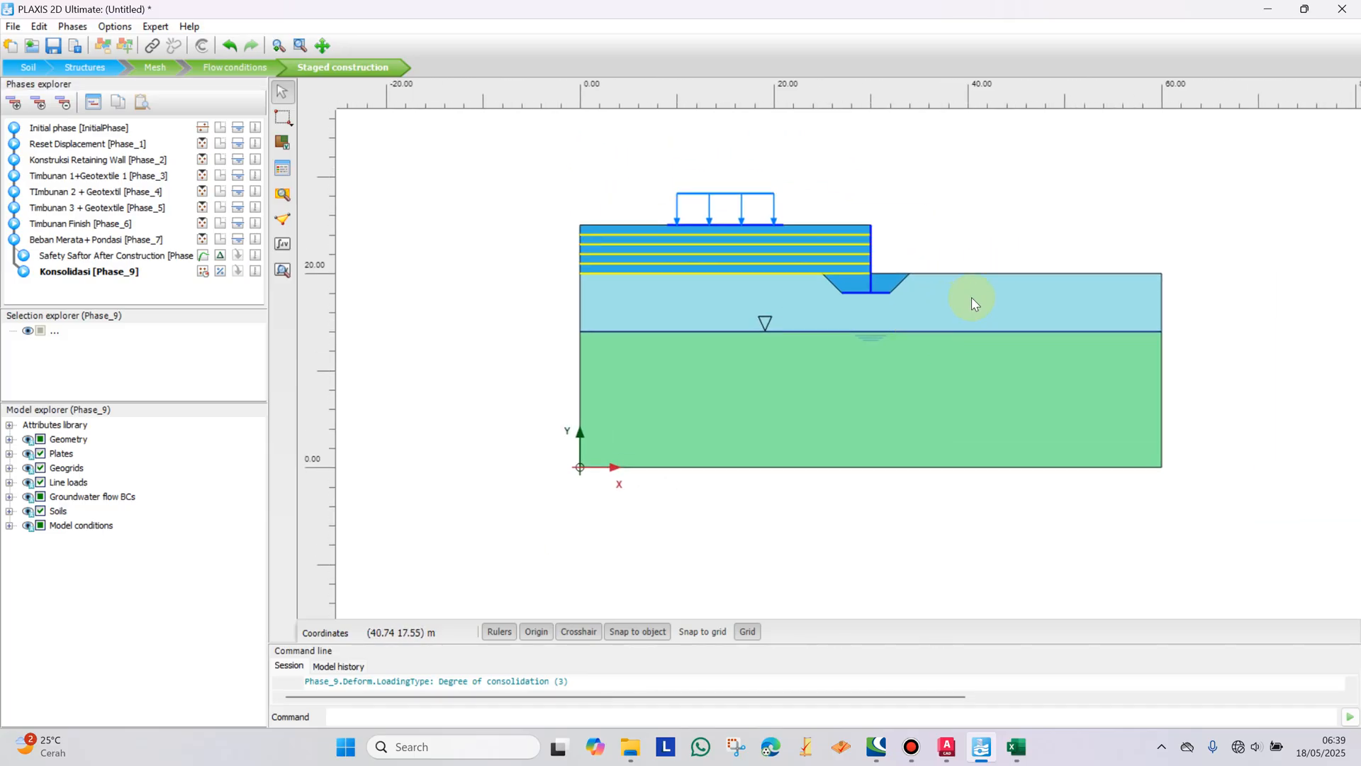
key(alt+Tab)
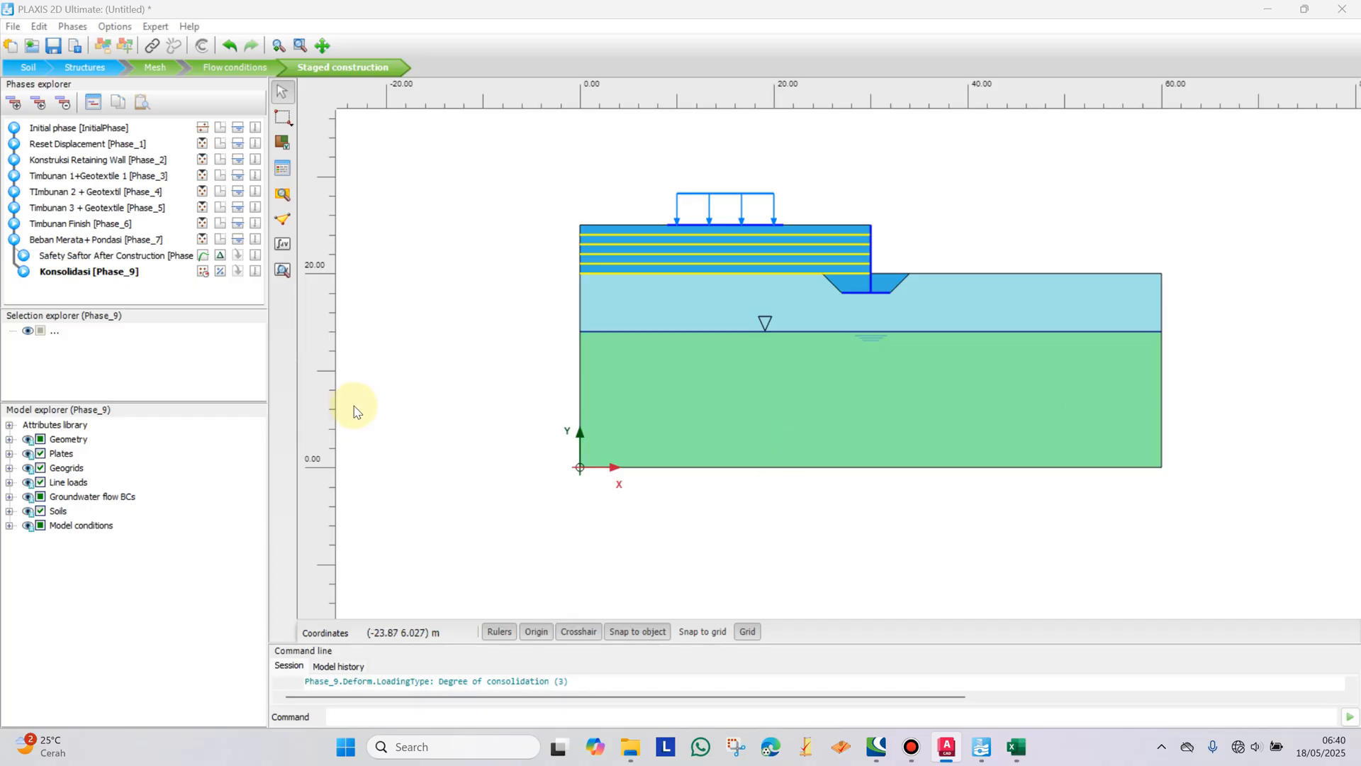
click(284, 225)
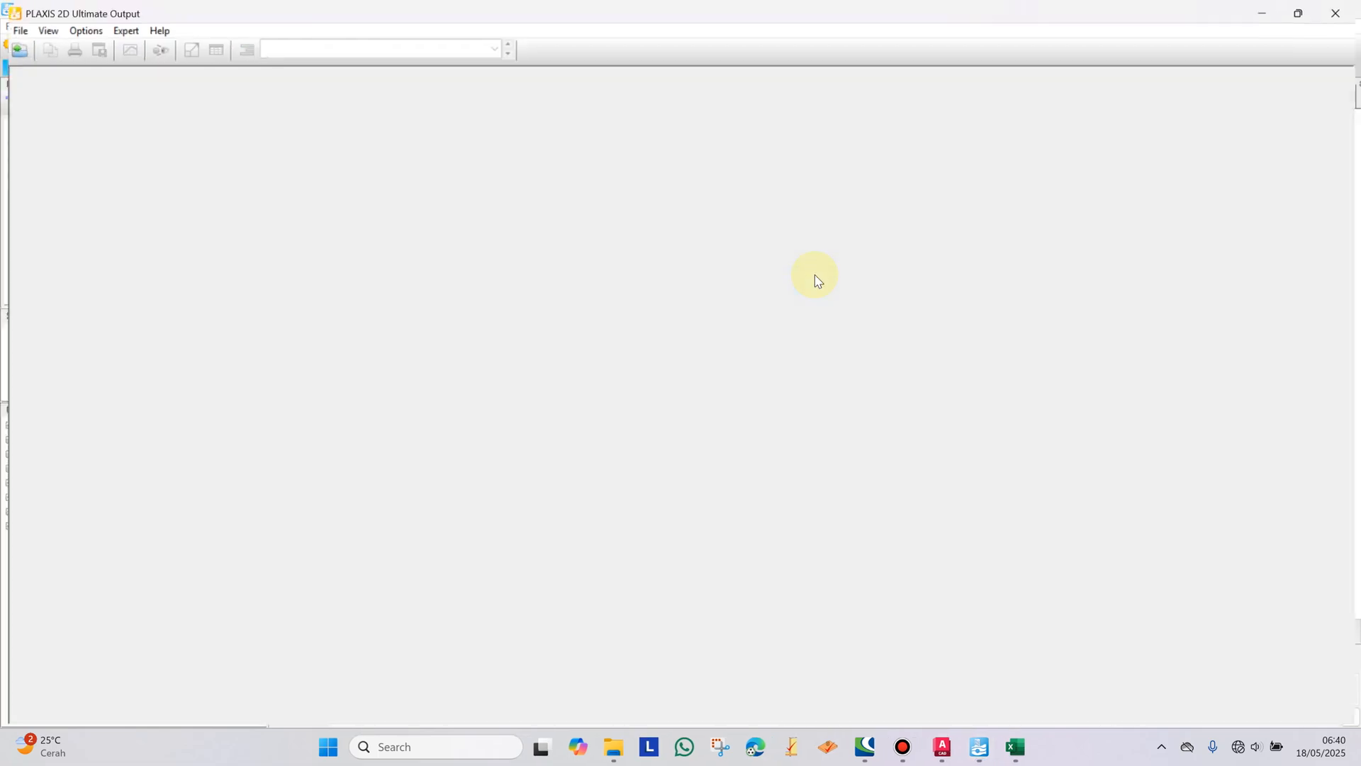
scroll(709, 213, up, 4)
scroll(707, 212, up, 3)
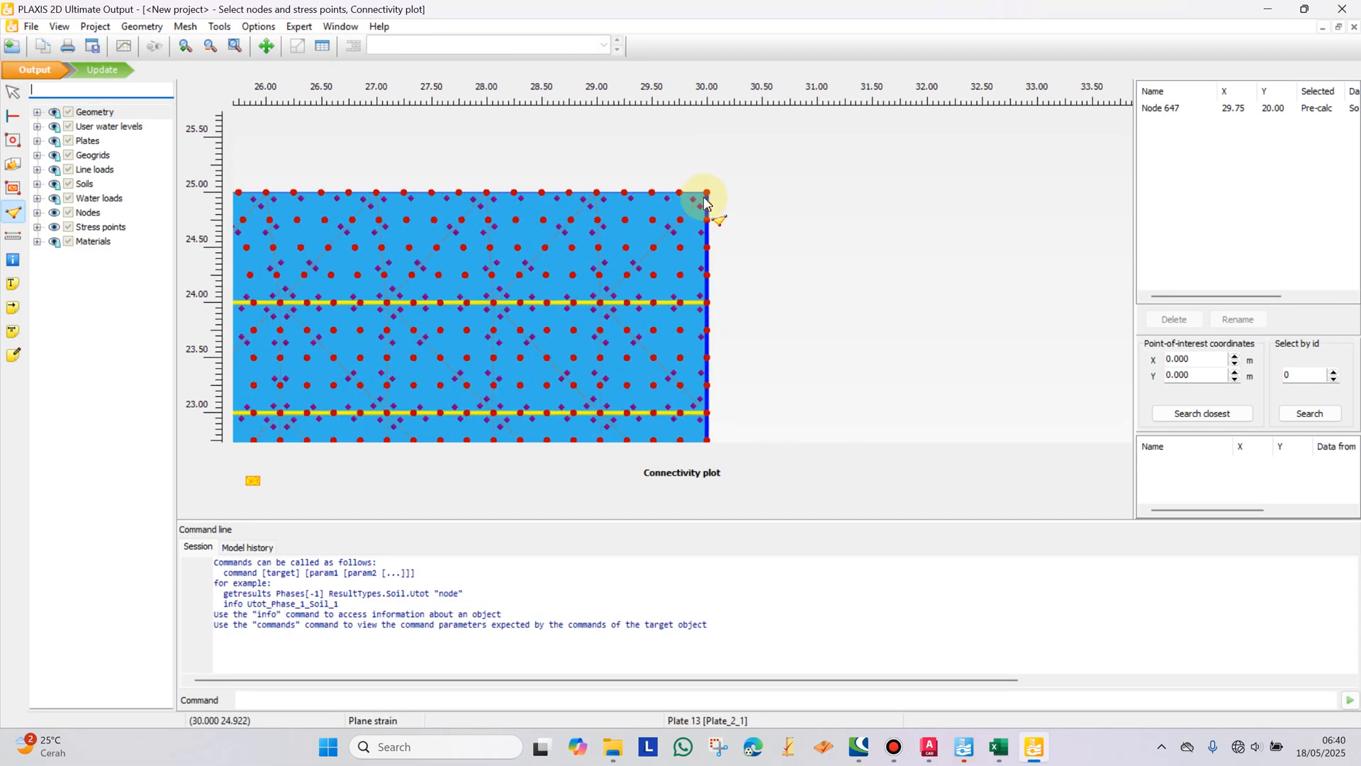
click(1177, 113)
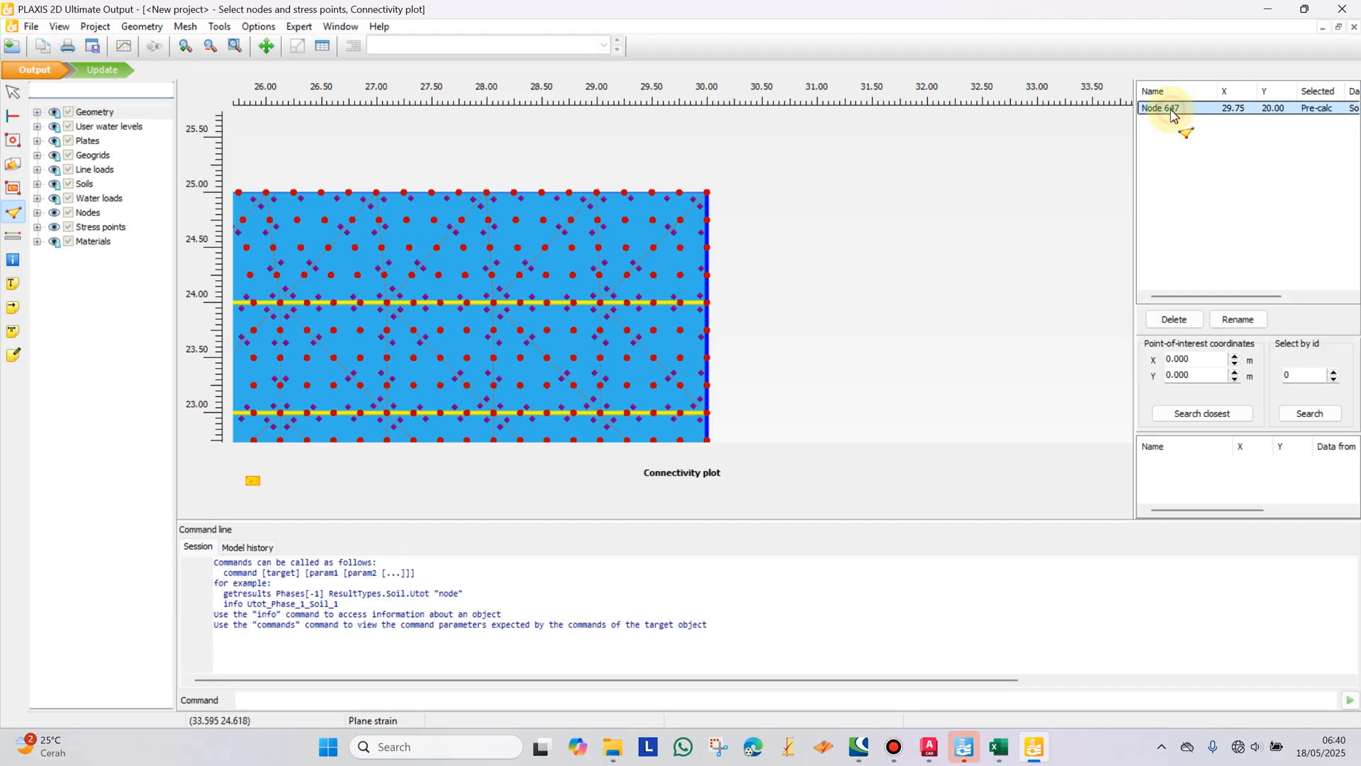
click(1173, 321)
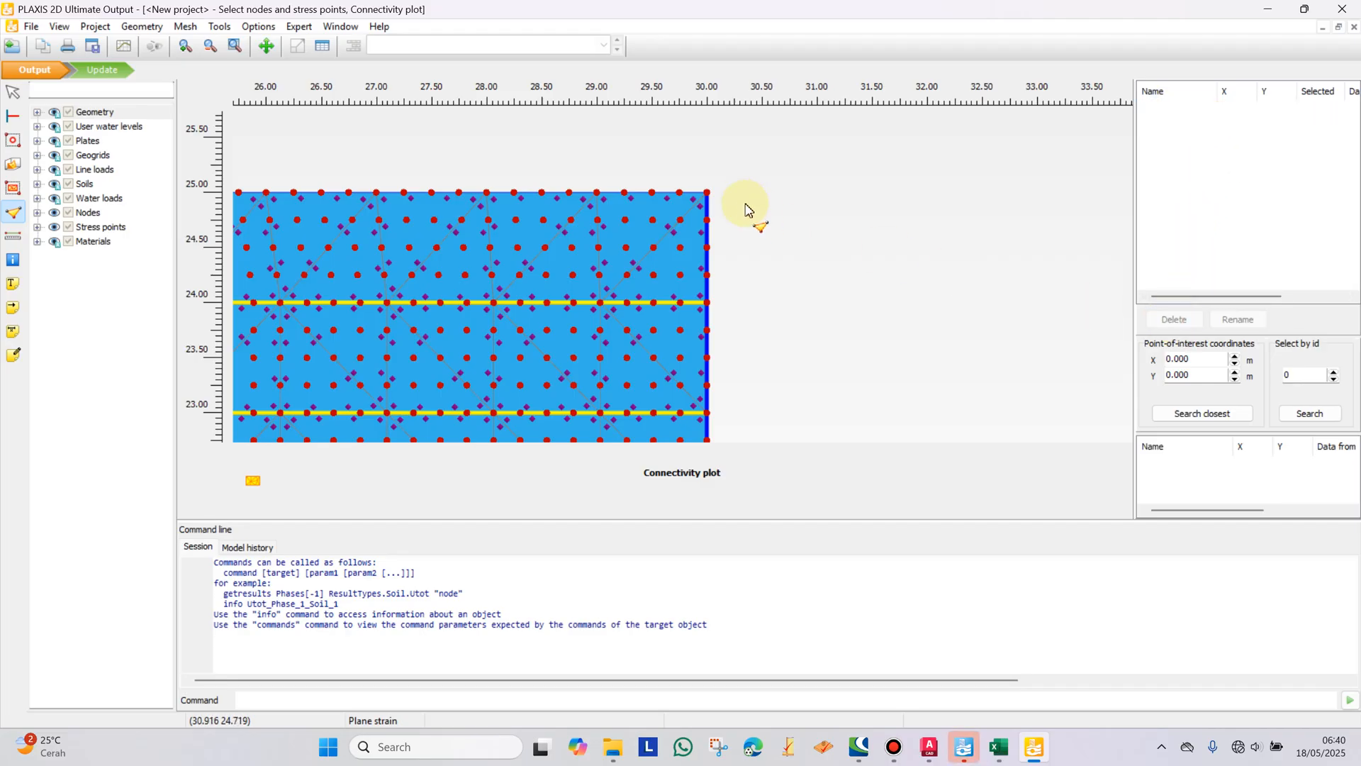
Step: Select curve nodes at the wall's top corner (30, 25) and on the fill surface at (13, 25), and update the selection
click(709, 194)
scroll(730, 224, down, 1)
scroll(634, 223, down, 4)
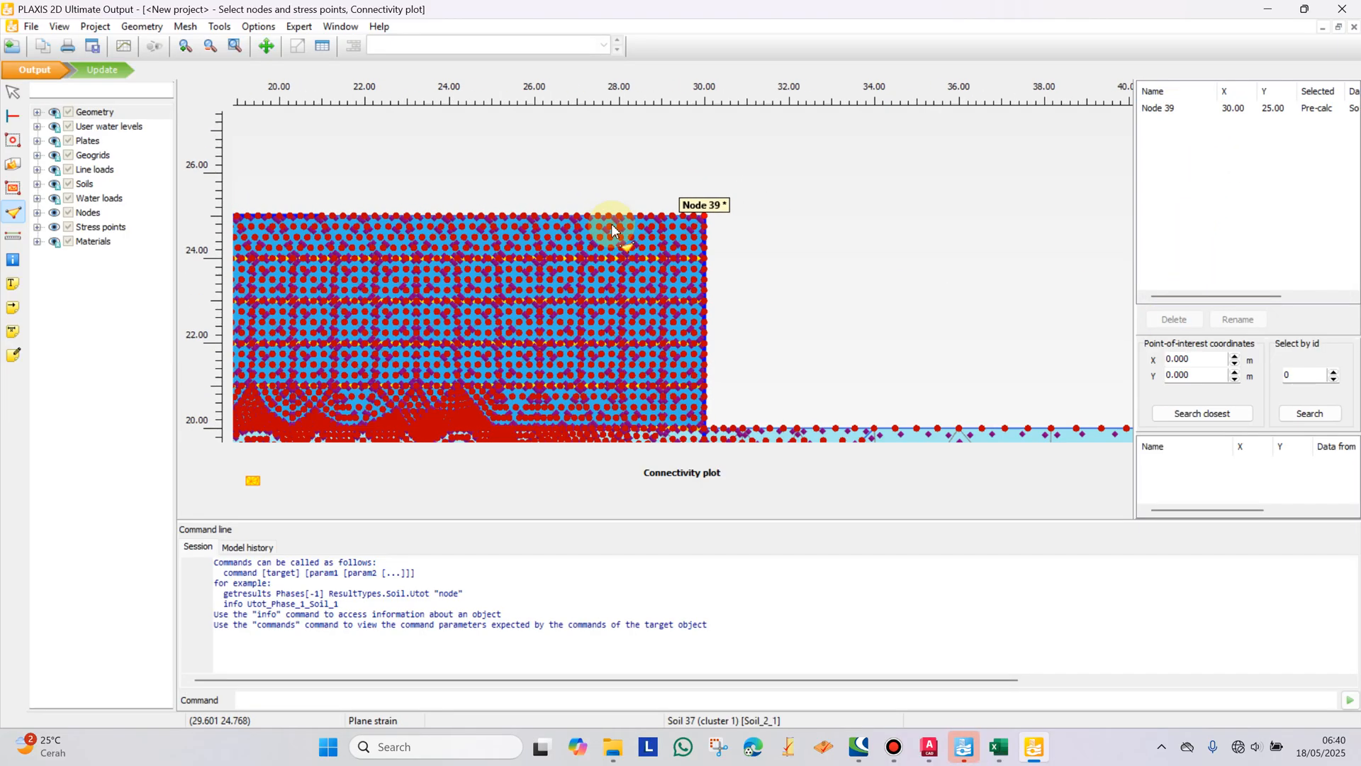
scroll(607, 255, up, 4)
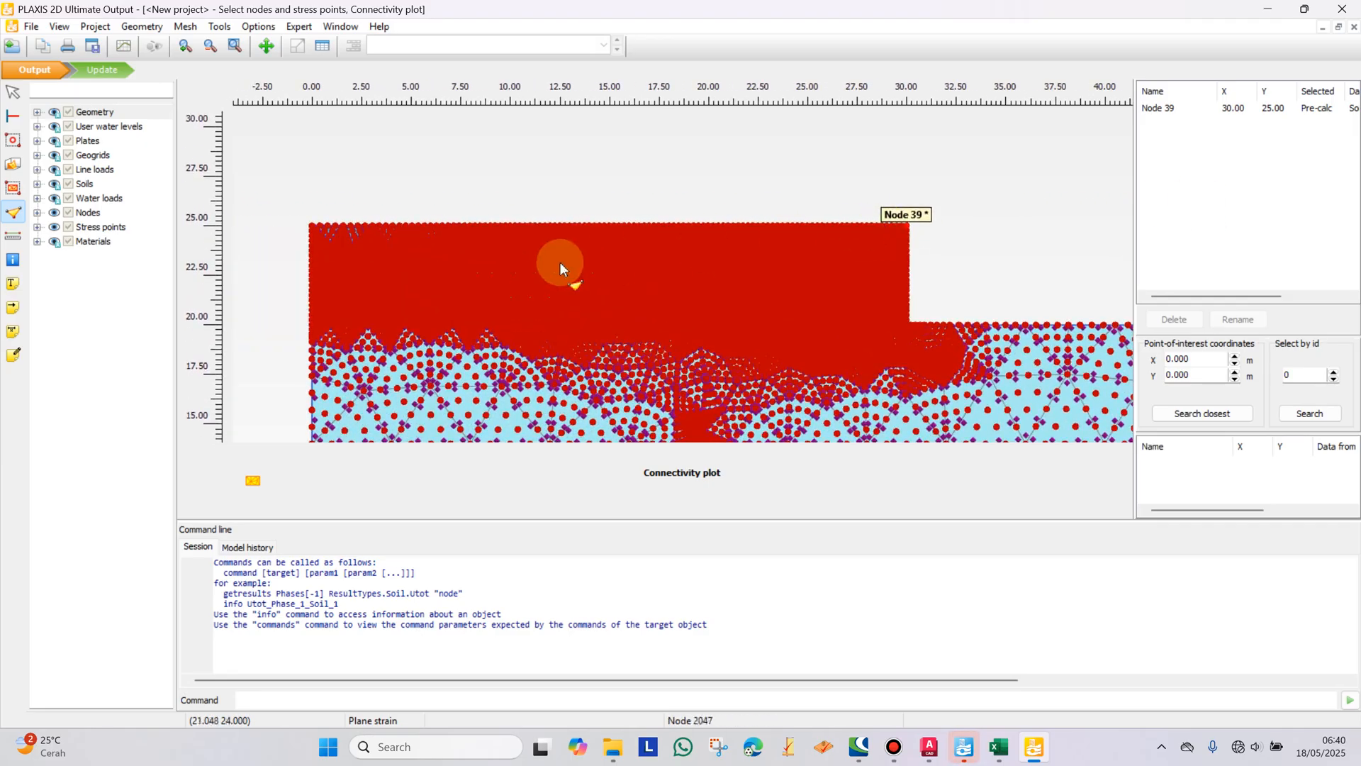
scroll(670, 213, up, 1)
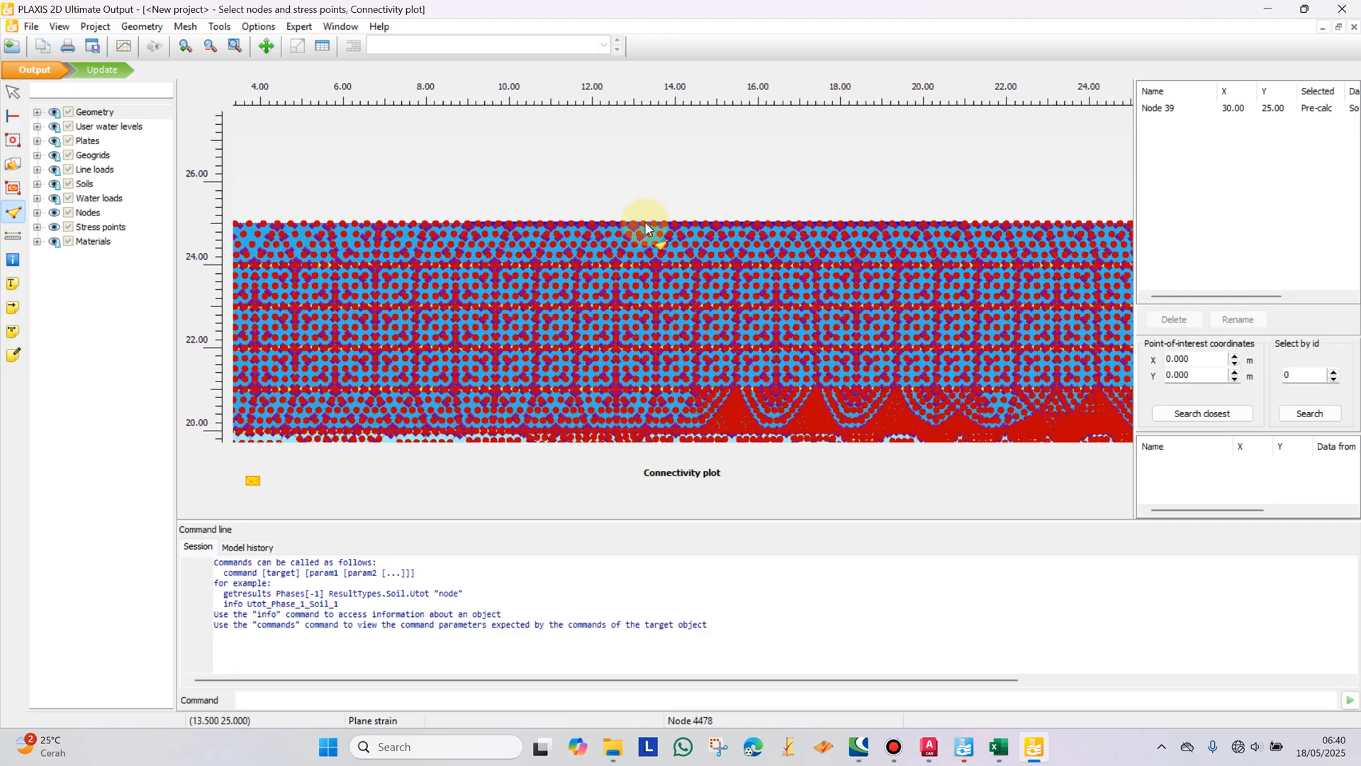
click(633, 224)
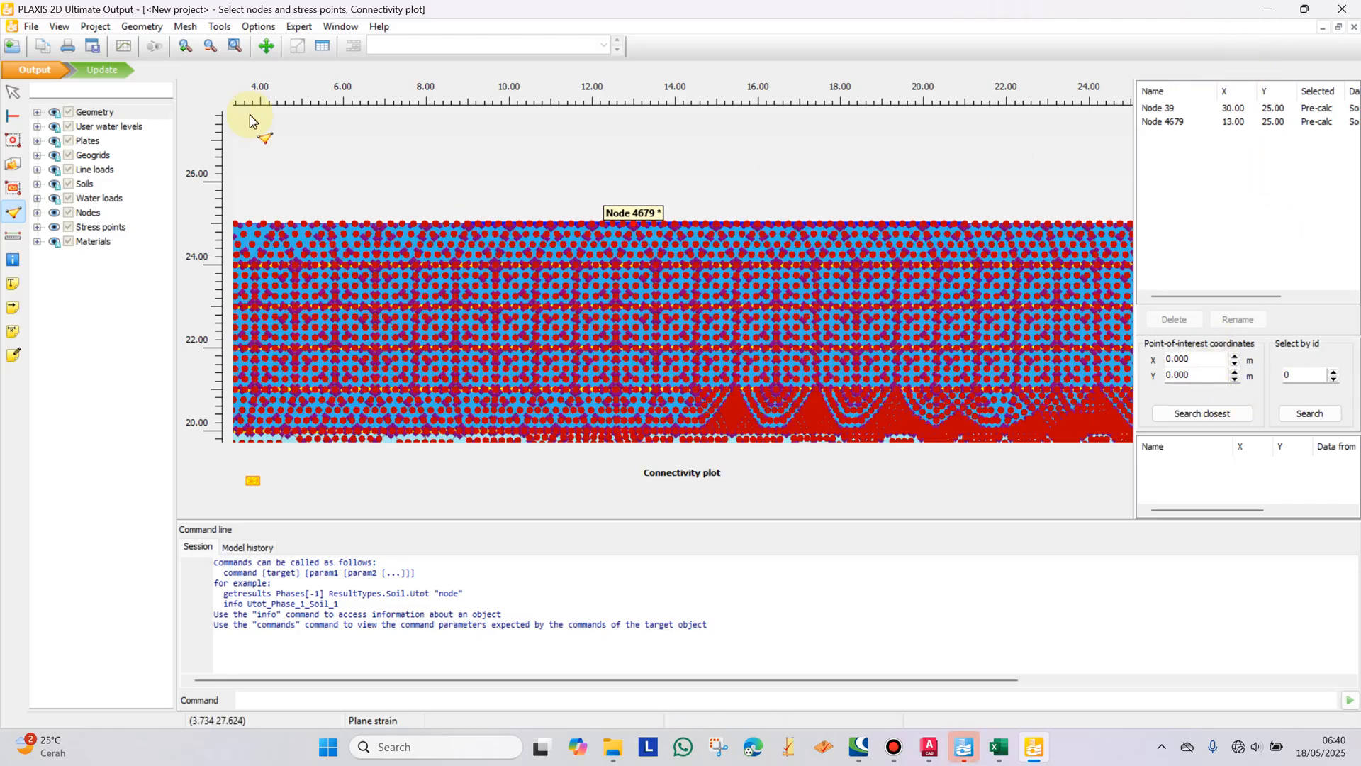
click(103, 70)
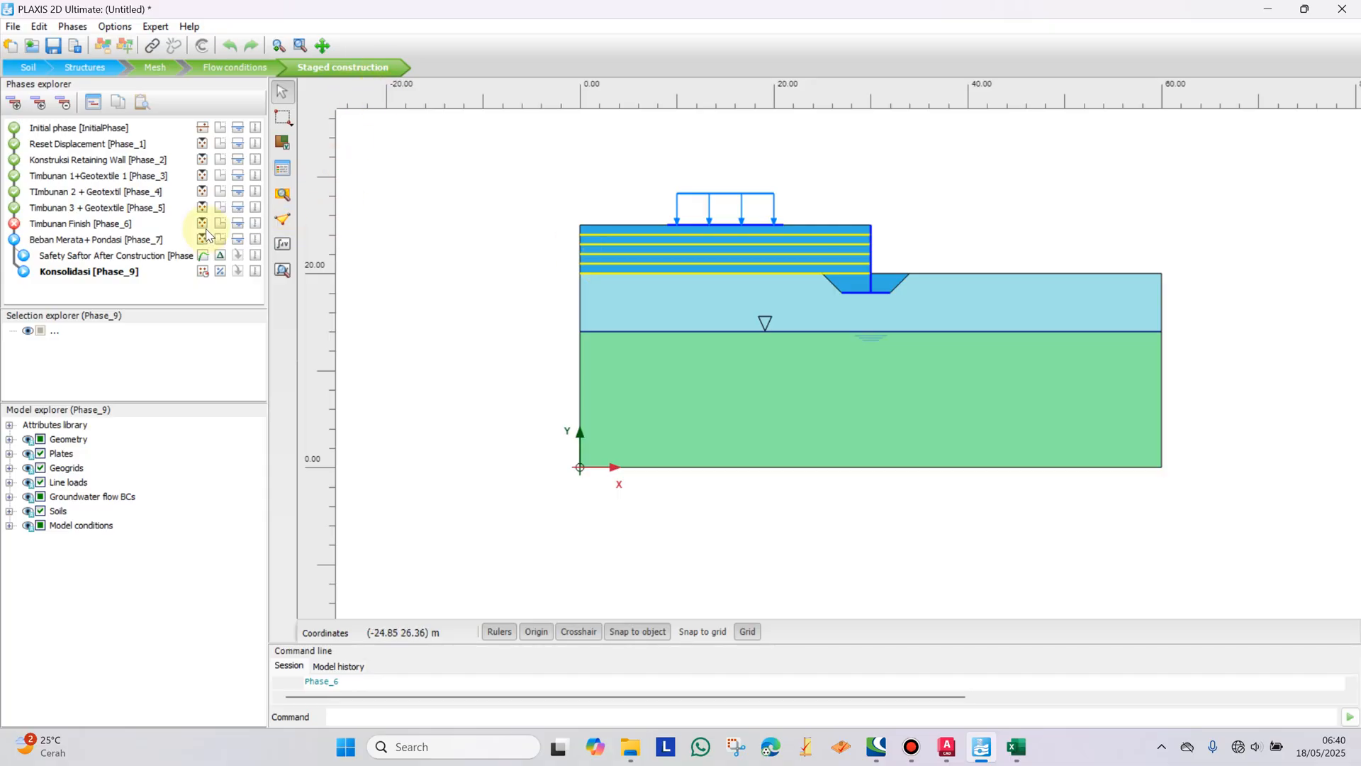
Step: Check the Timbunan Finish phase's calculation log and display its total displacements |u| in the calculation results
double_click(87, 224)
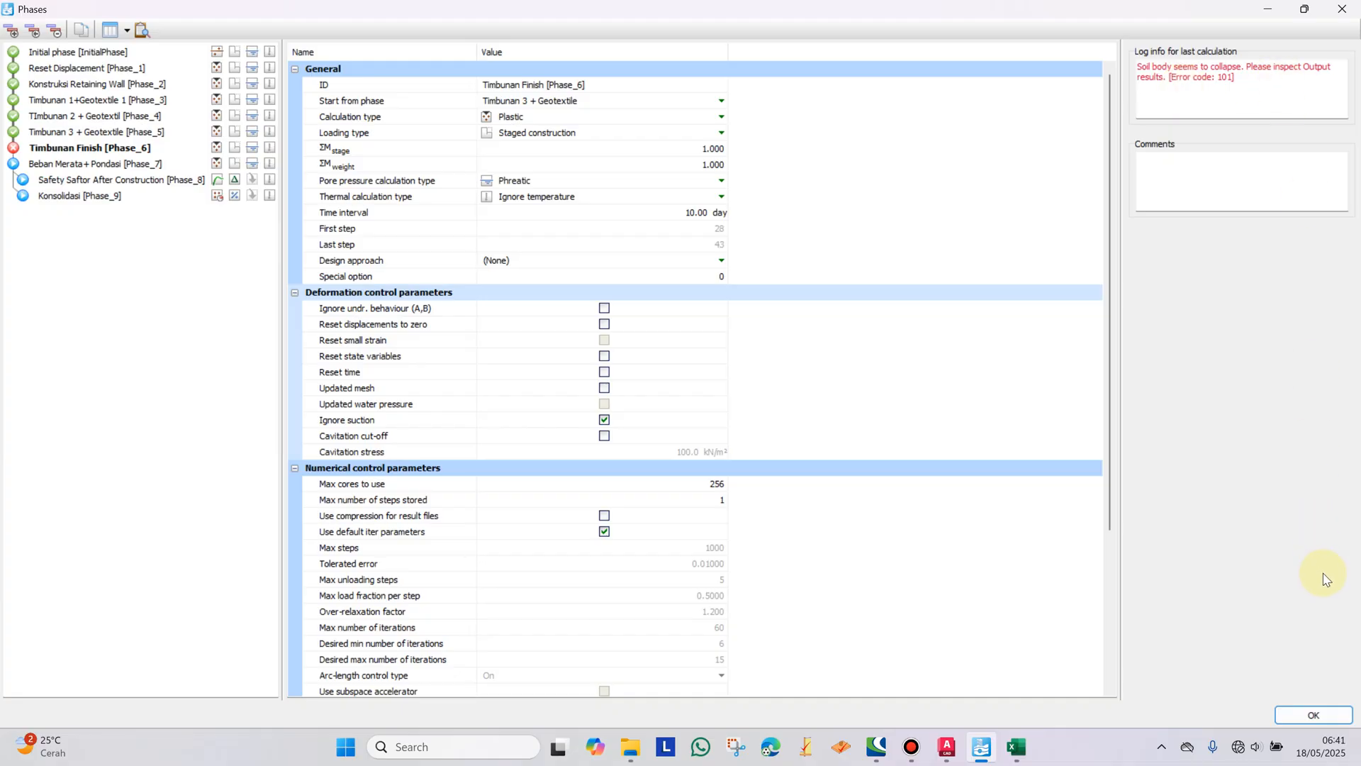
click(1325, 713)
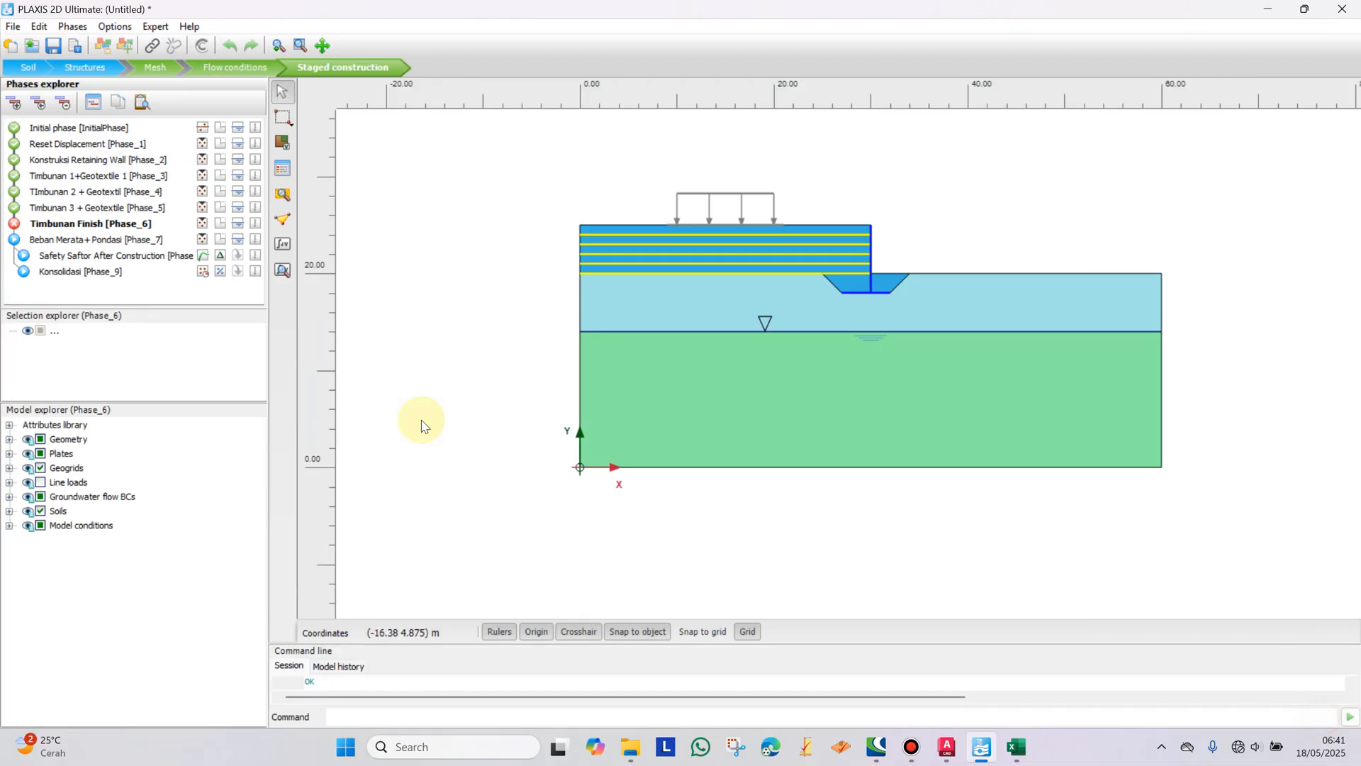
click(281, 273)
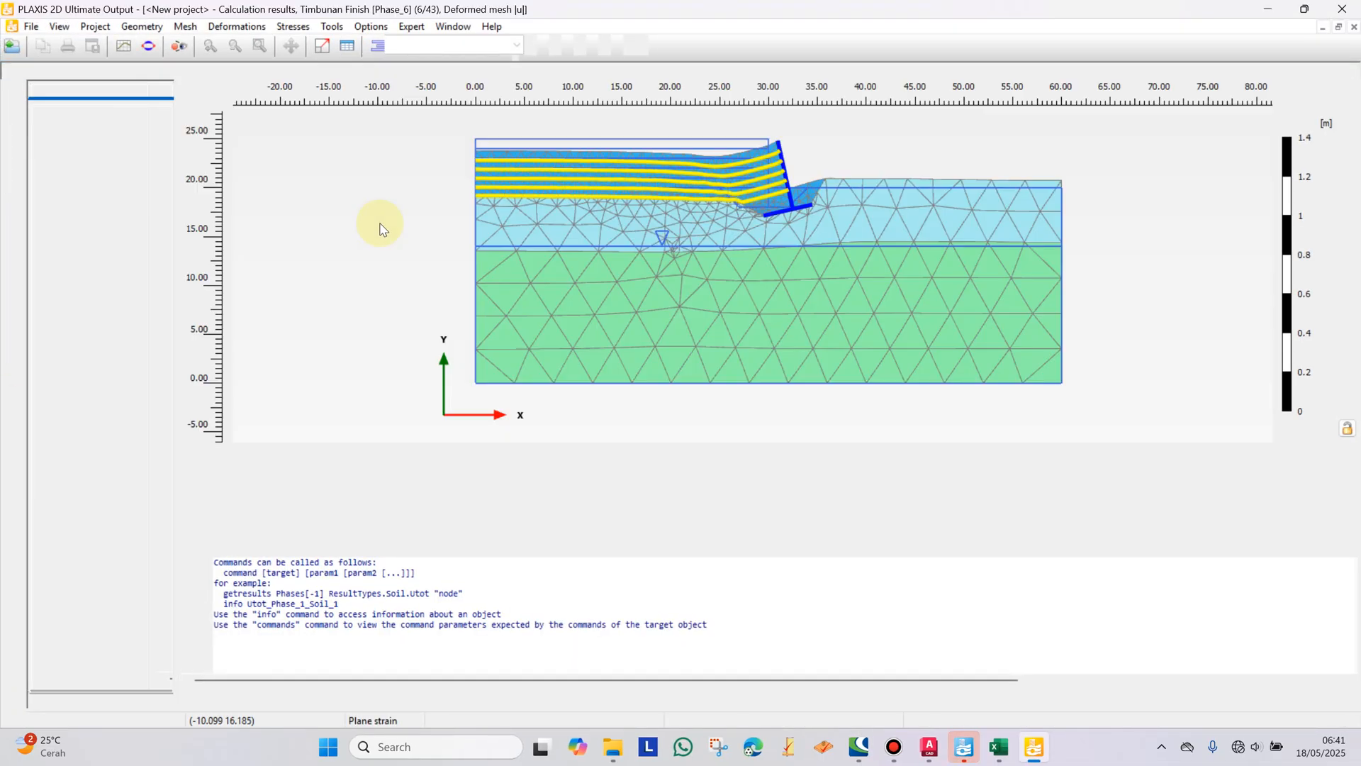
click(237, 26)
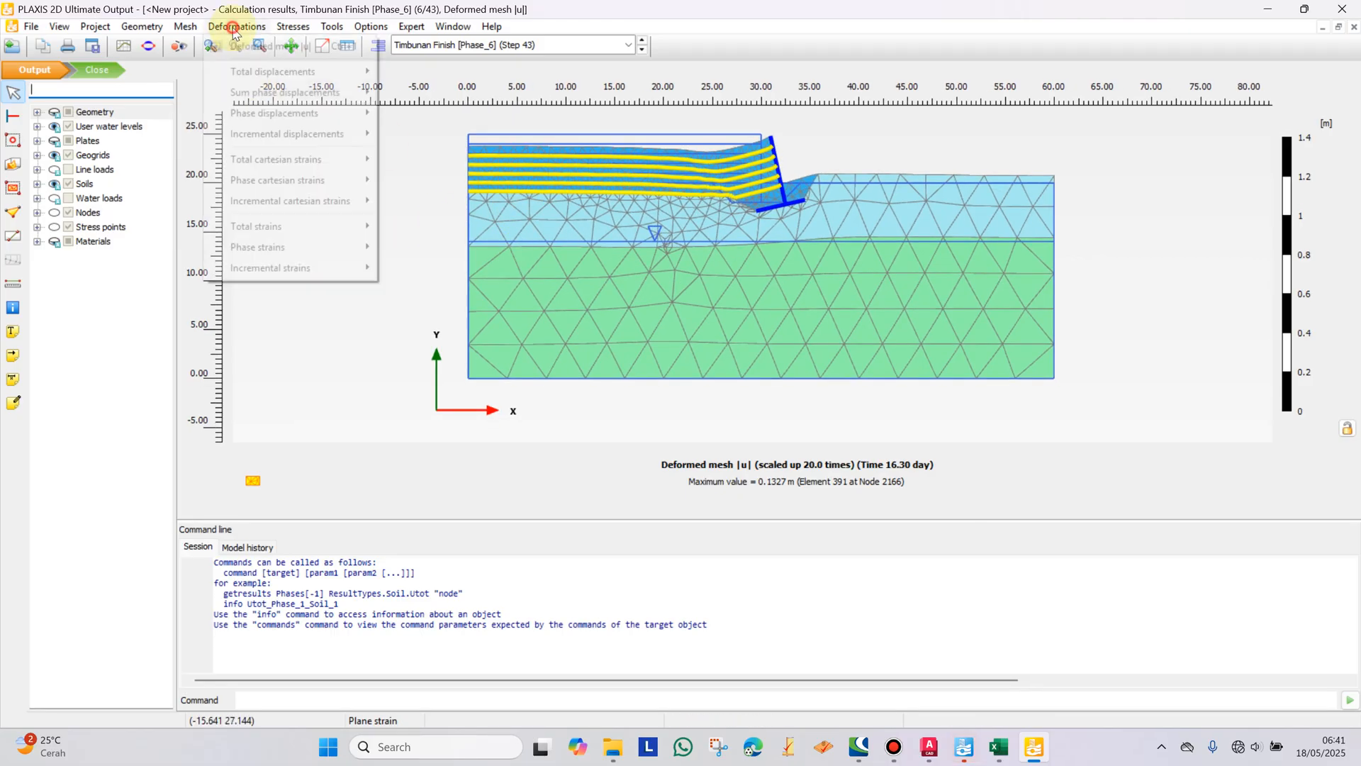
mouse_move(337, 80)
click(406, 71)
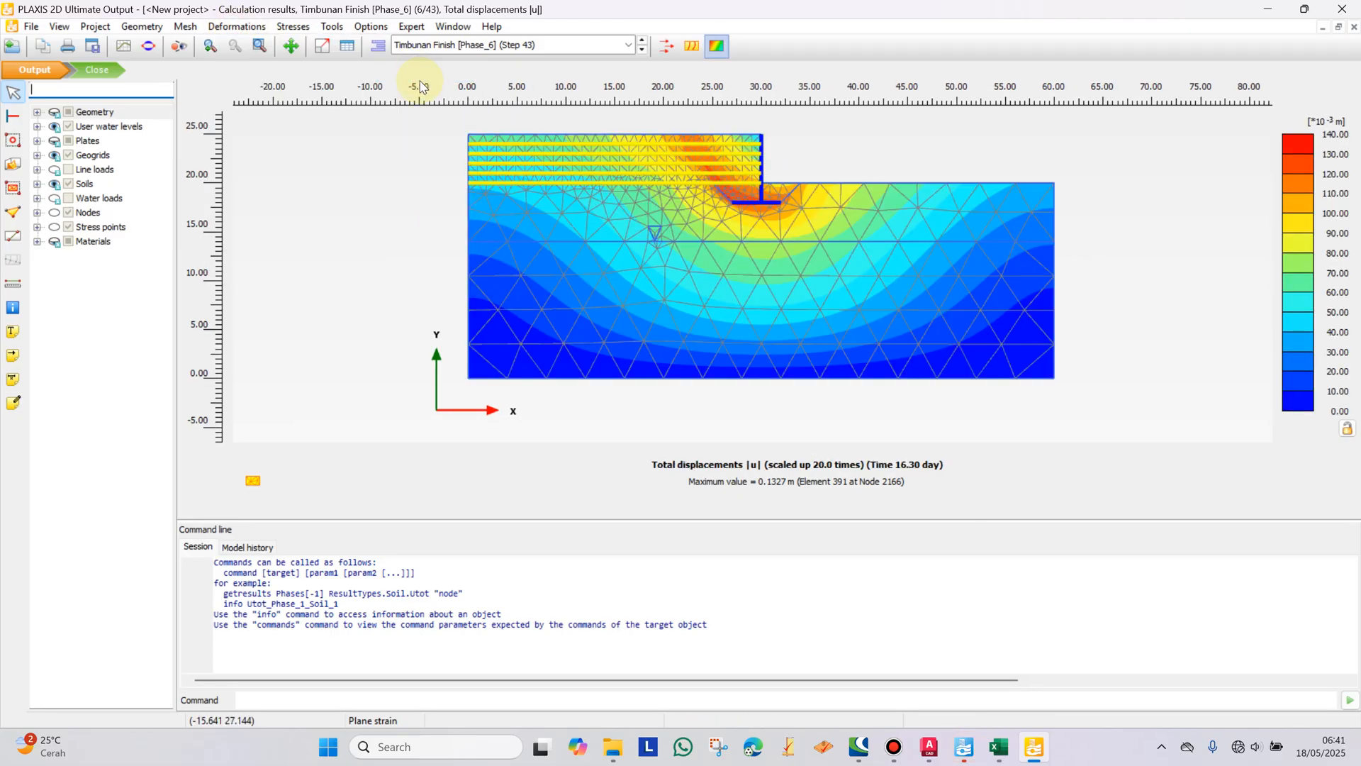
scroll(756, 303, up, 1)
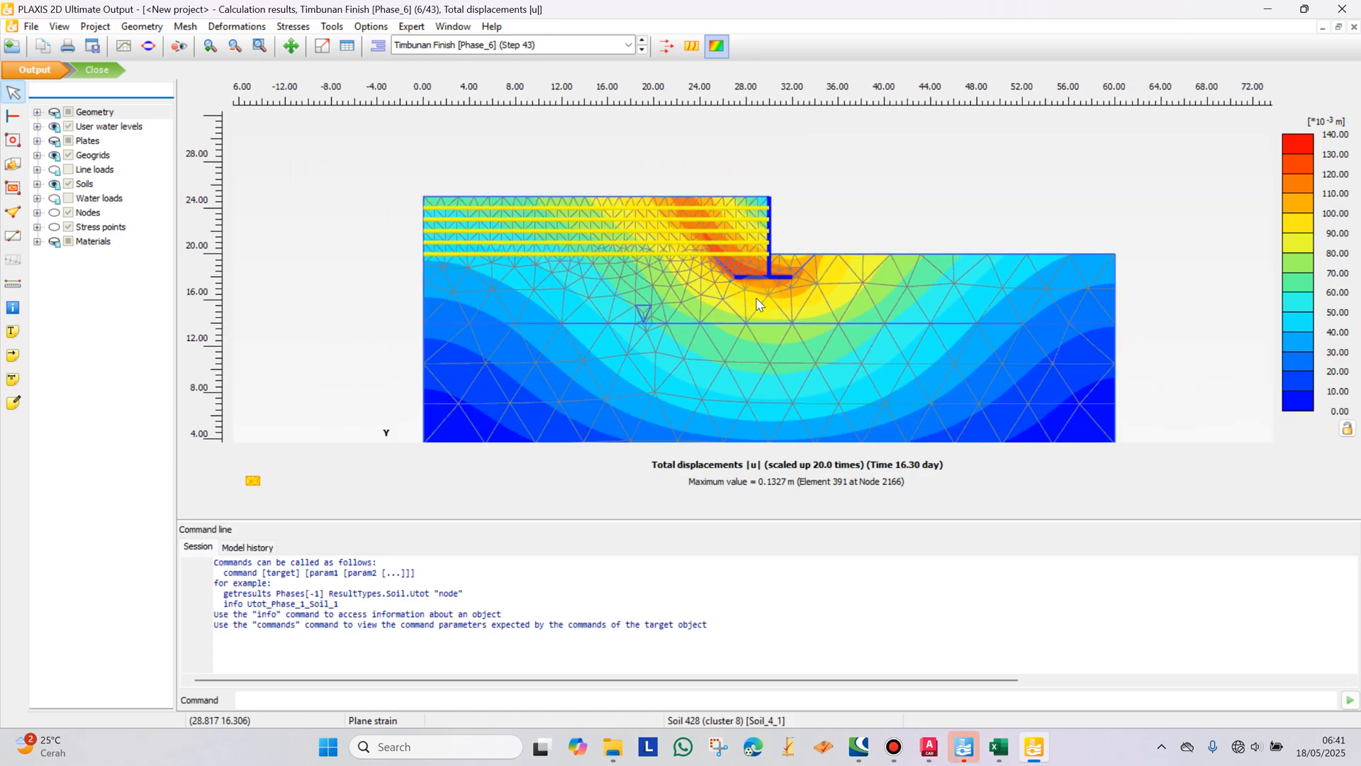
scroll(757, 303, up, 1)
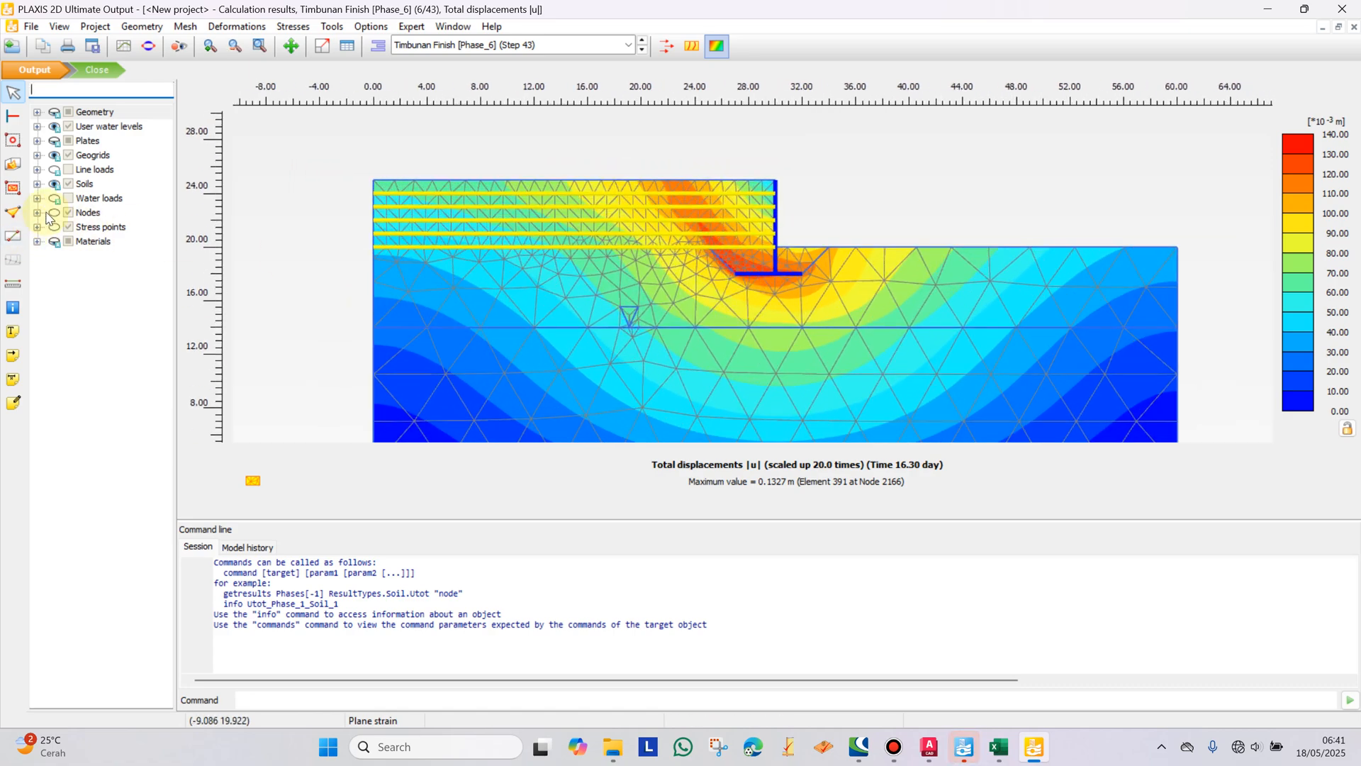
Step: Examine the line load entries down to the individual loads of LineLoad_1_1 in the results tree, and close the results view
click(38, 170)
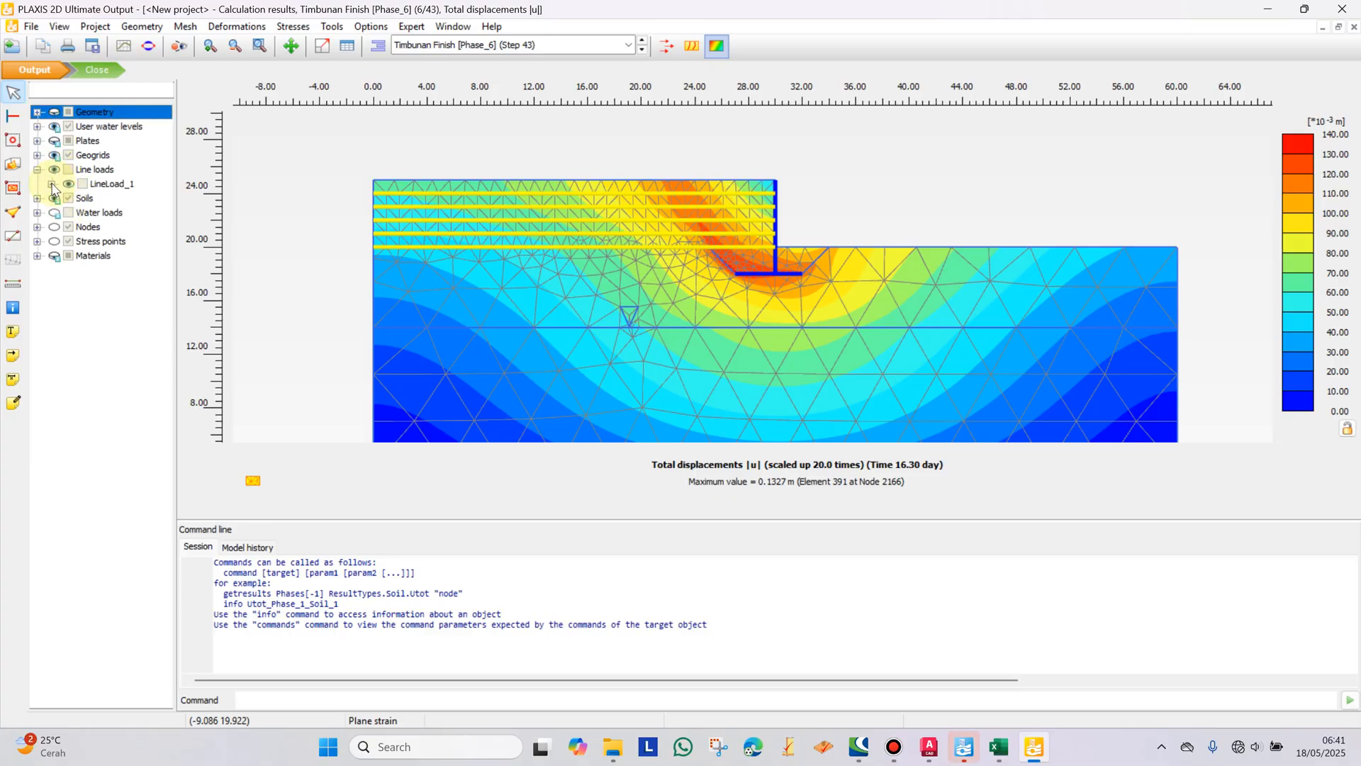
click(52, 184)
click(81, 188)
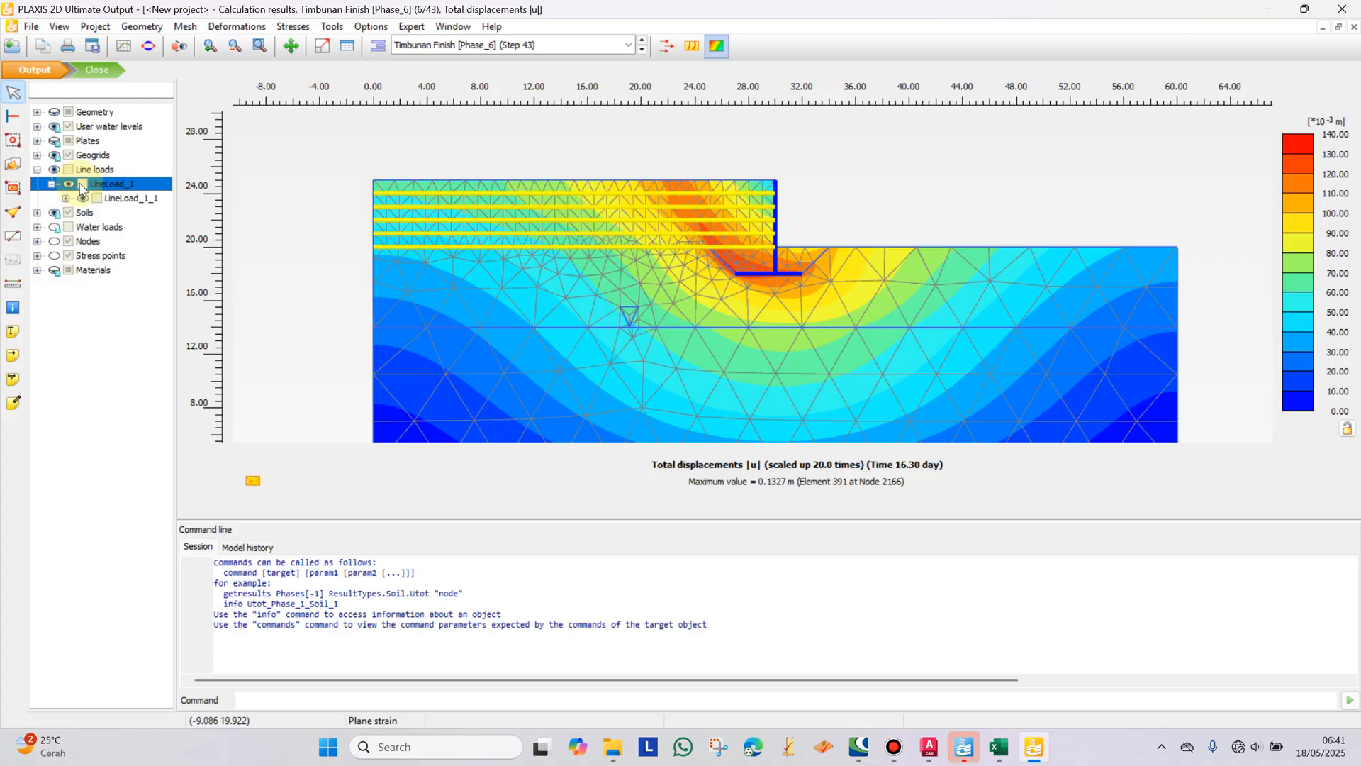
click(66, 199)
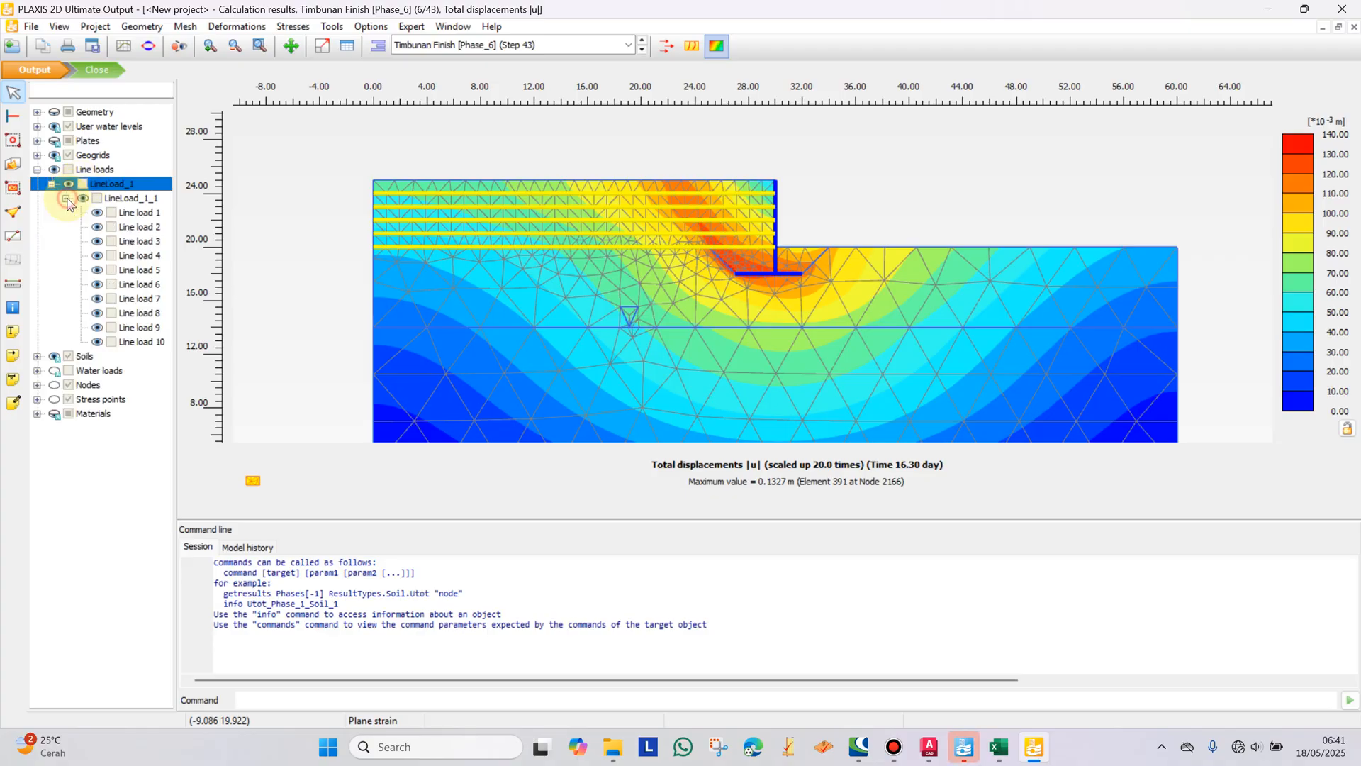
click(66, 198)
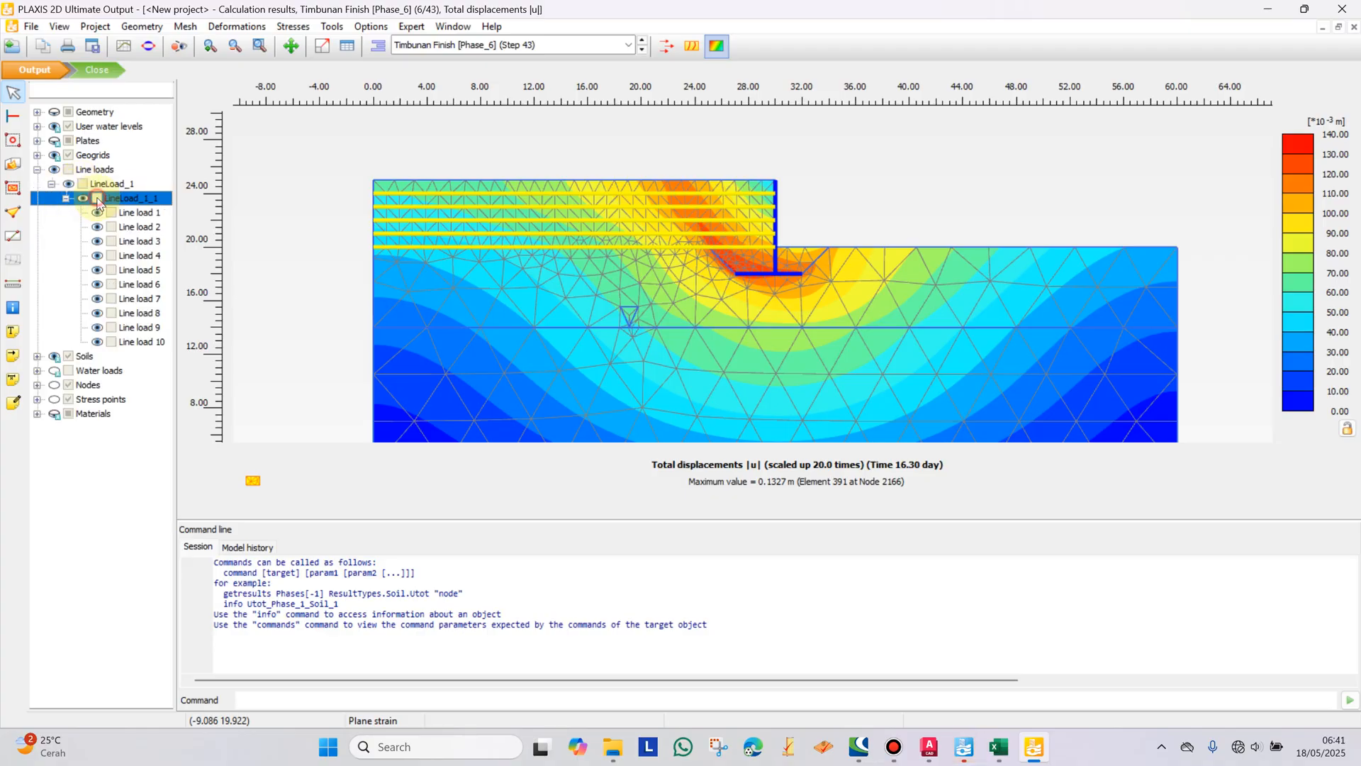
click(66, 199)
click(98, 70)
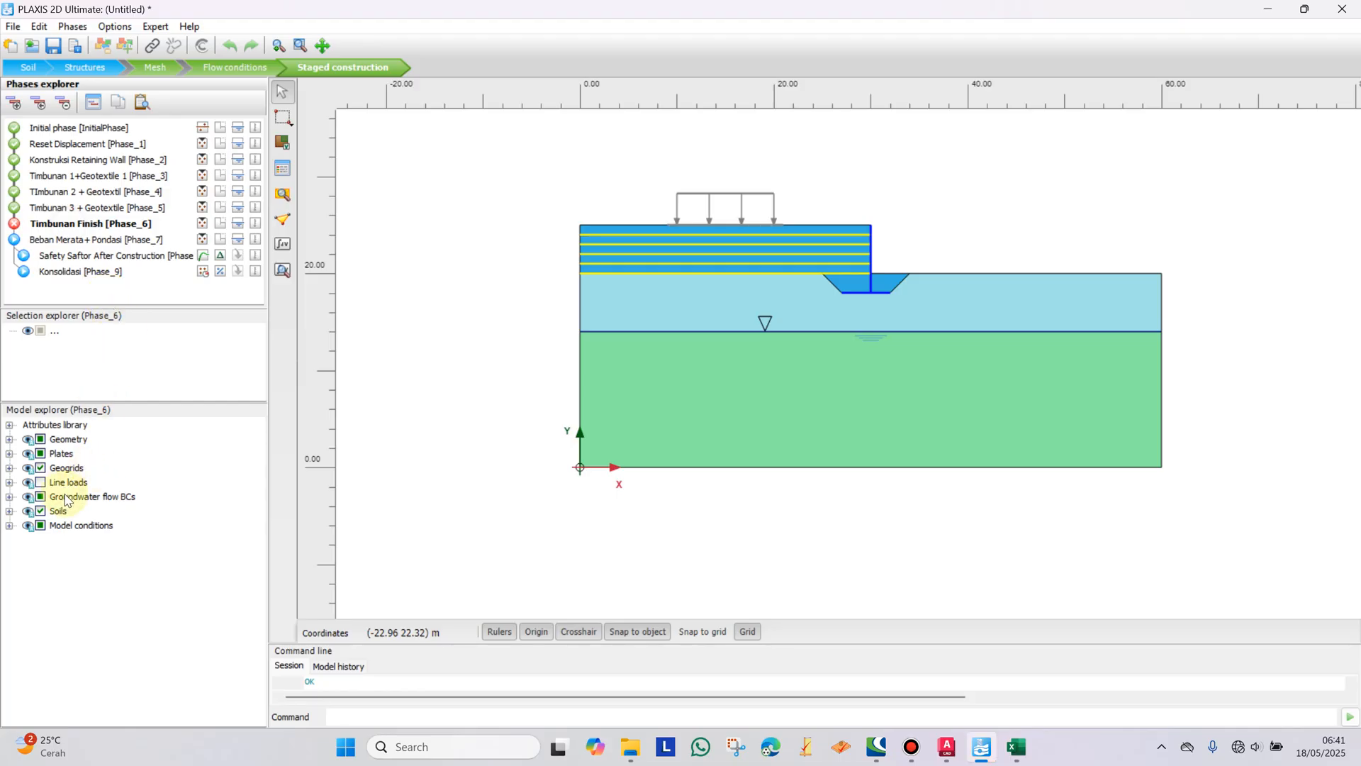
Step: Activate the line loads in the Timbunan Finish phase and mark the phases from it back to the Initial phase for calculation
click(41, 483)
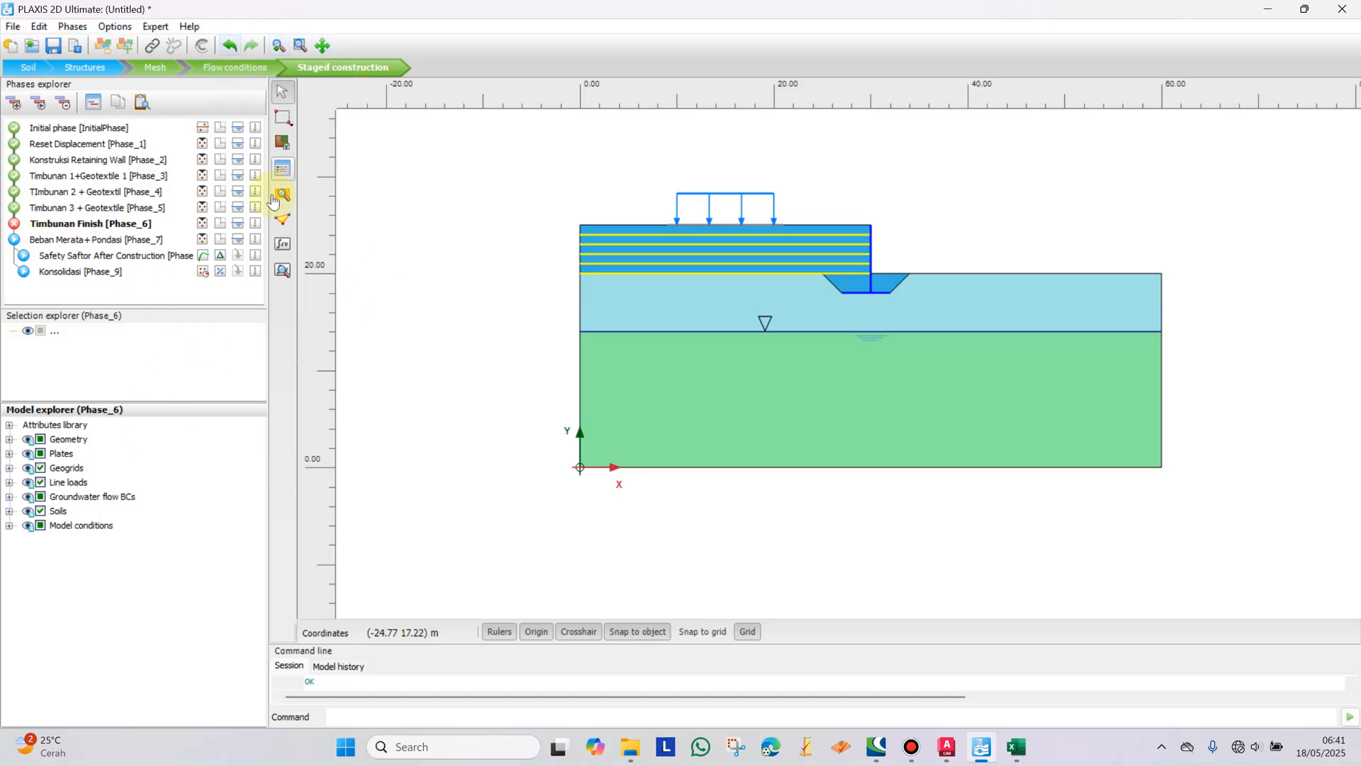
click(15, 221)
click(15, 207)
click(14, 192)
click(14, 175)
click(15, 160)
click(13, 143)
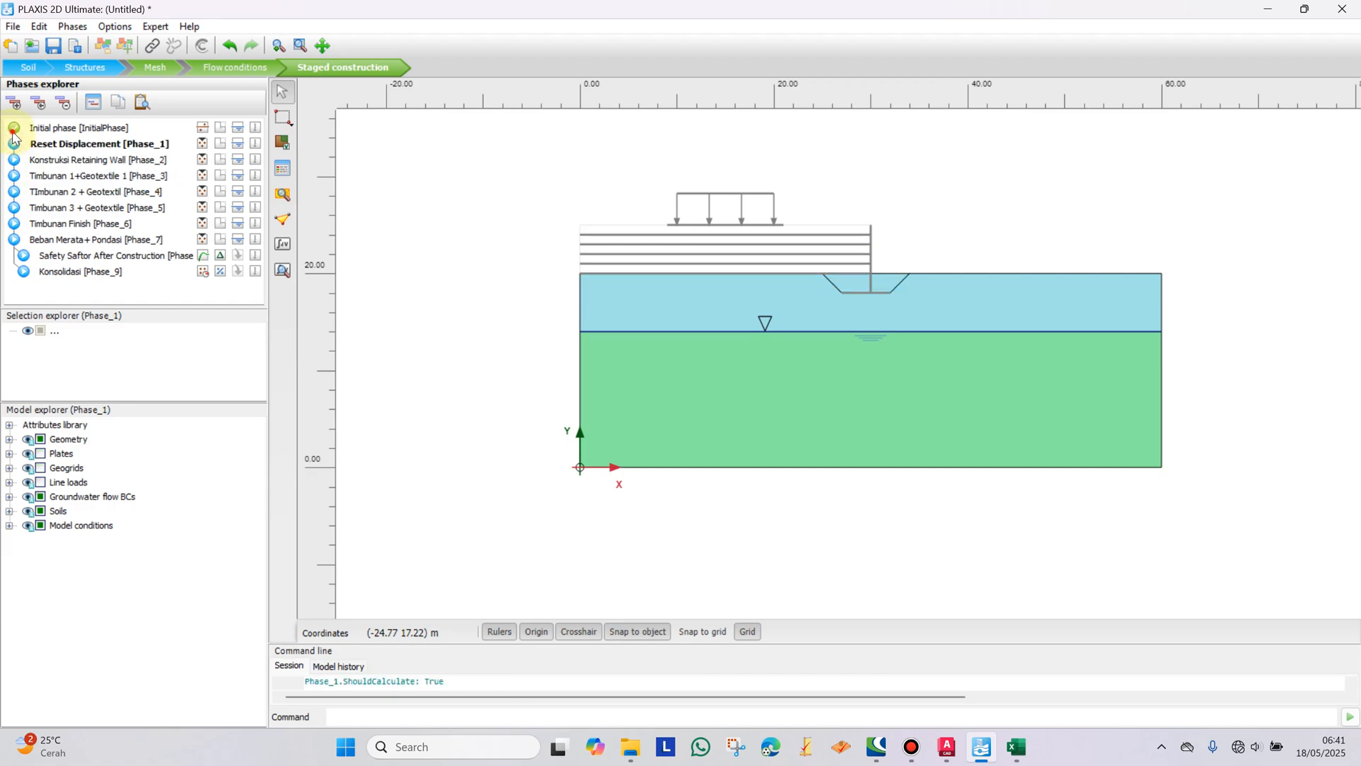
click(13, 127)
Step: Try setting the vertical component q_y,start,ref of the line load on the fill surface to -5 kN/m/m, and return to staged construction
click(85, 67)
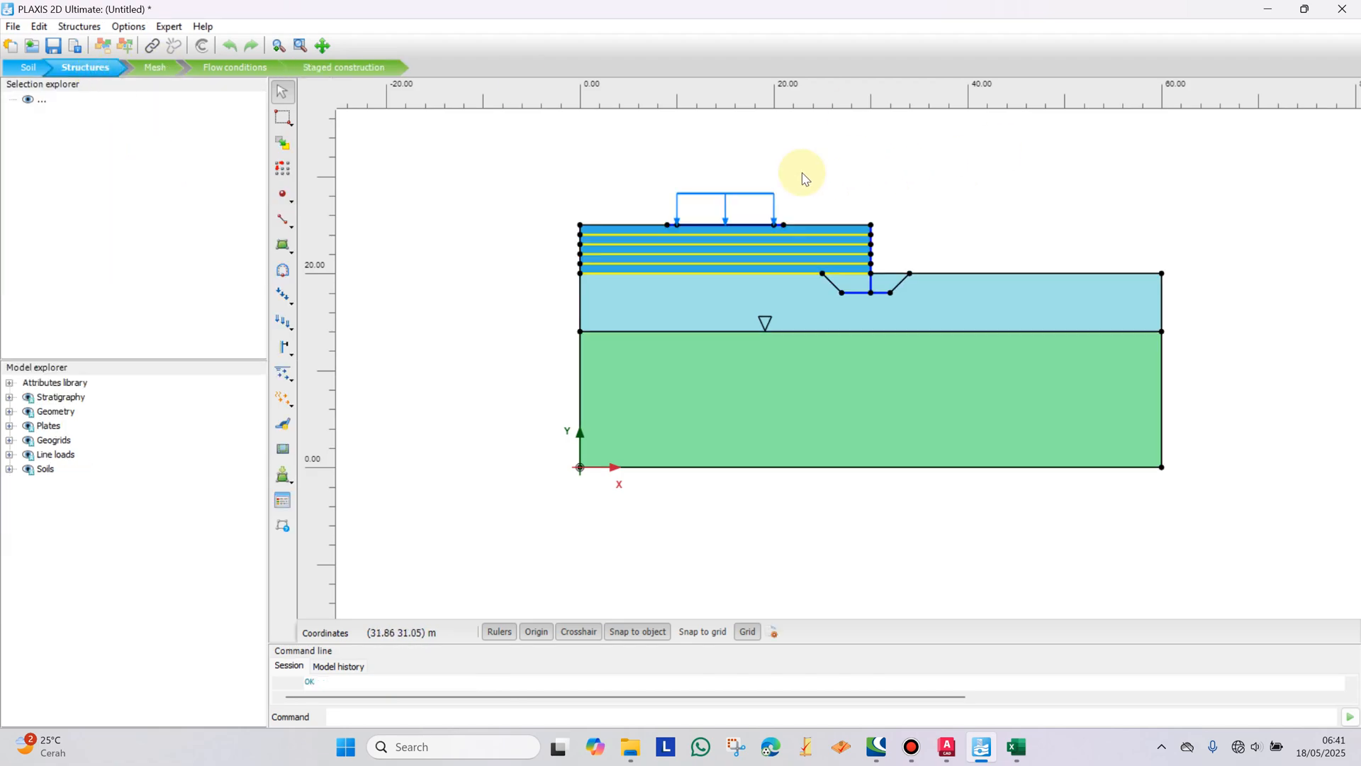
scroll(740, 191, up, 1)
click(752, 210)
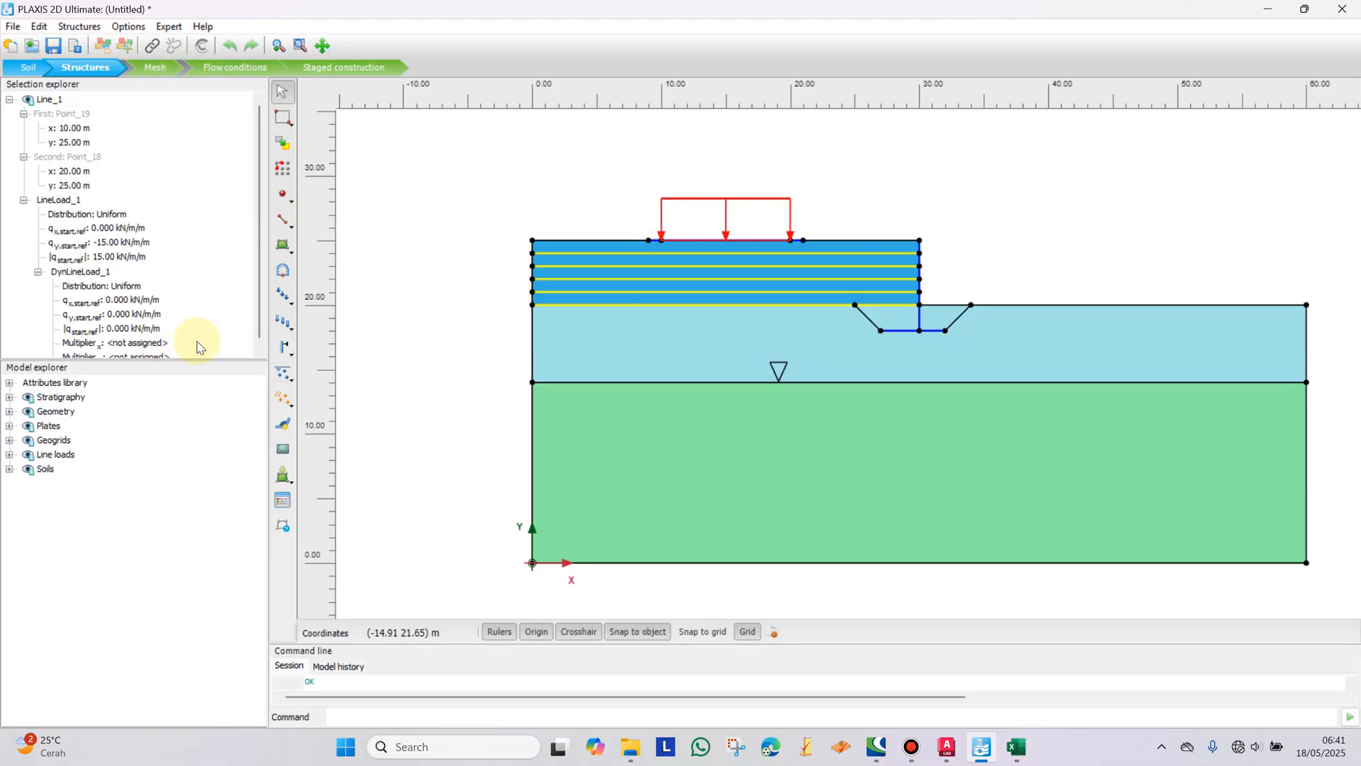
drag(203, 358, 183, 447)
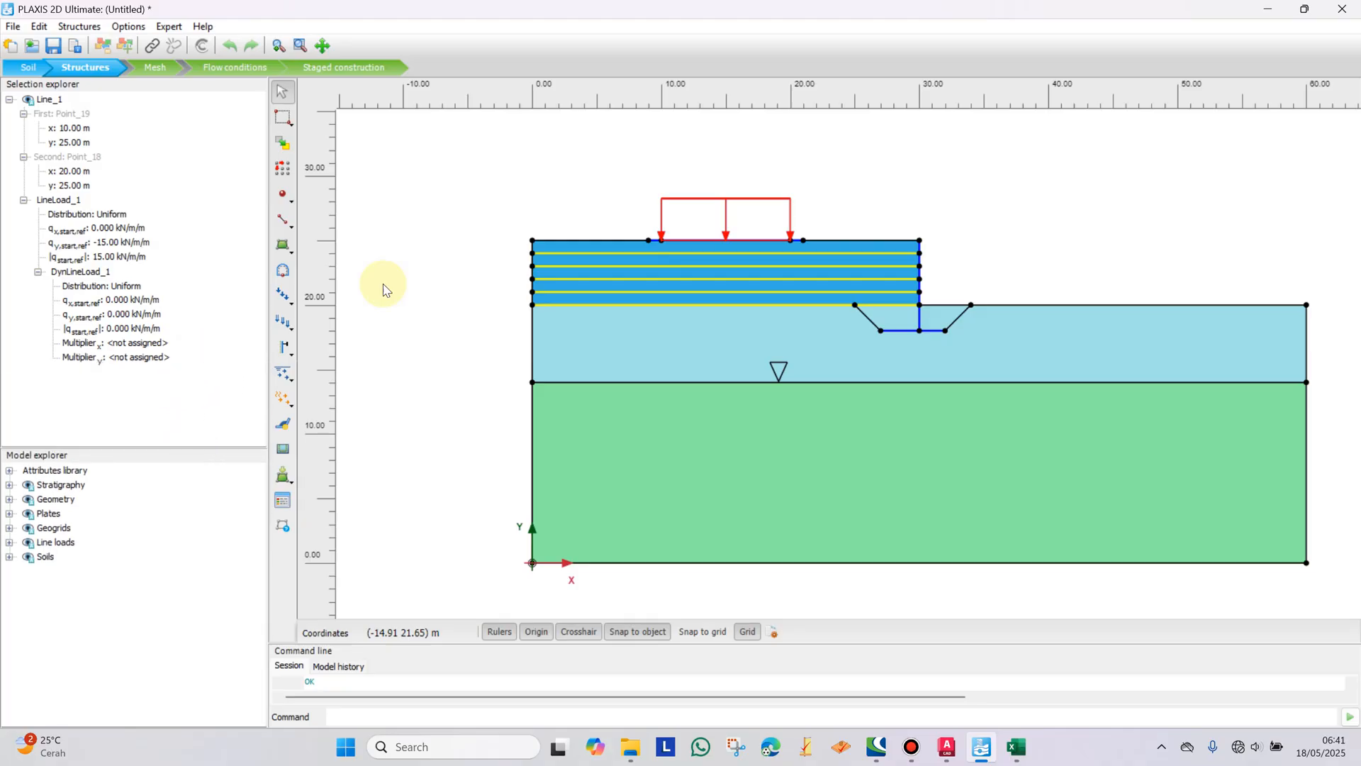
click(108, 244)
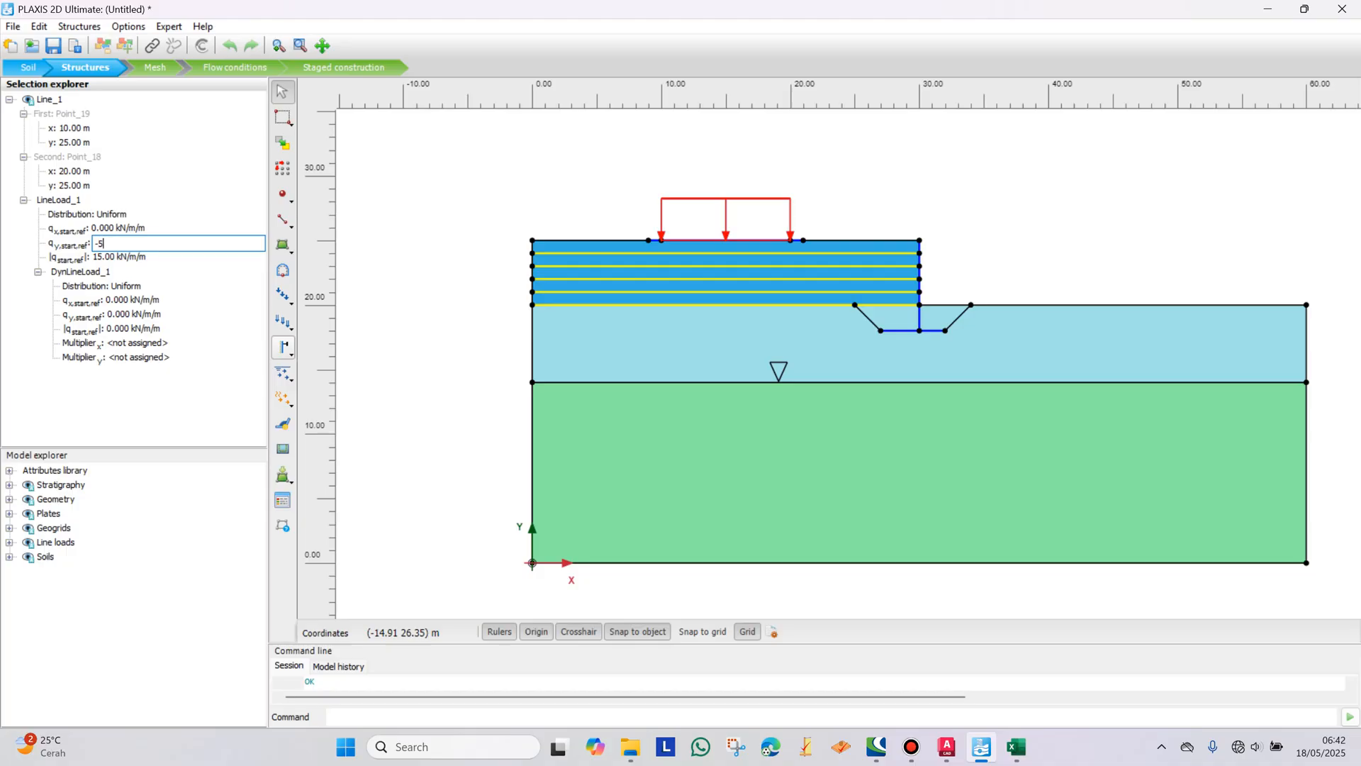
click(317, 71)
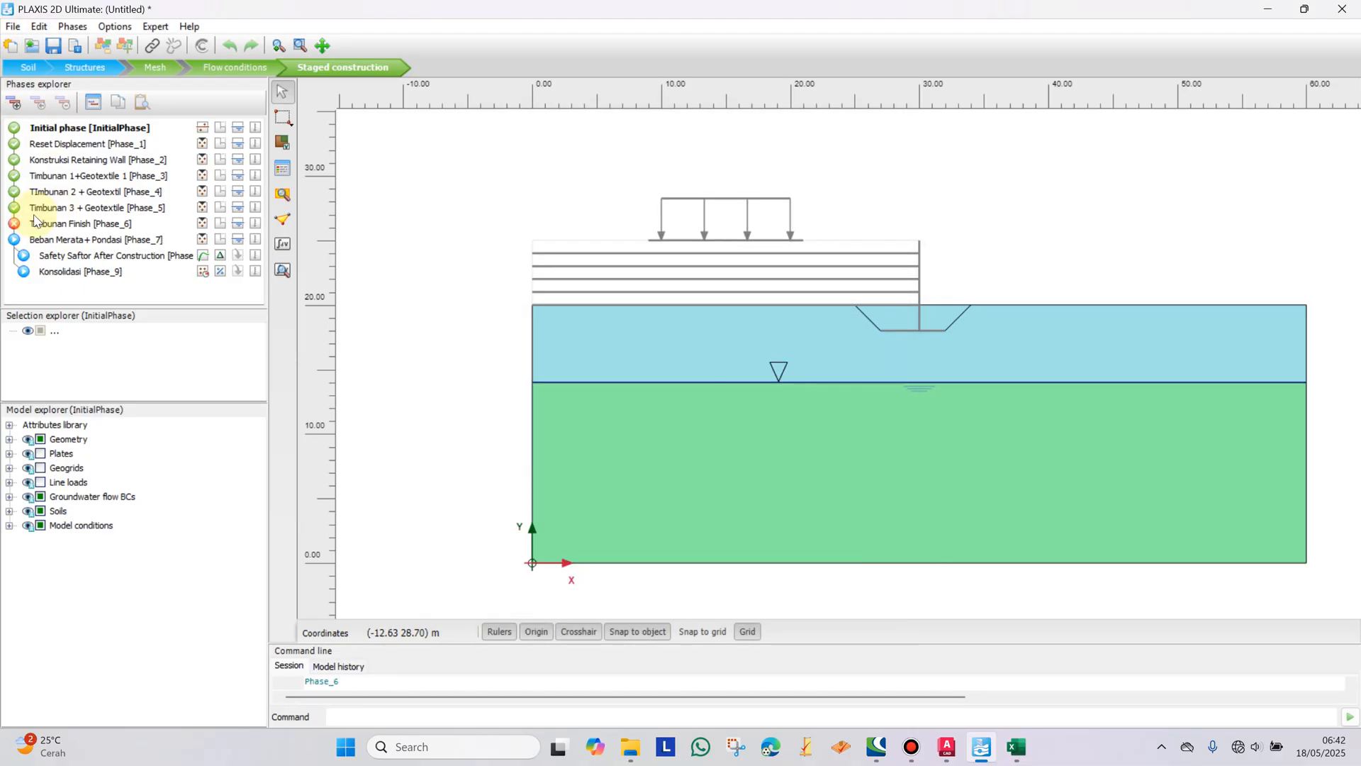
Step: Mark the Timbunan Finish phase for recalculation and set the cohesion c'ref of the 1. Clay material to 10 kN/m²
click(14, 224)
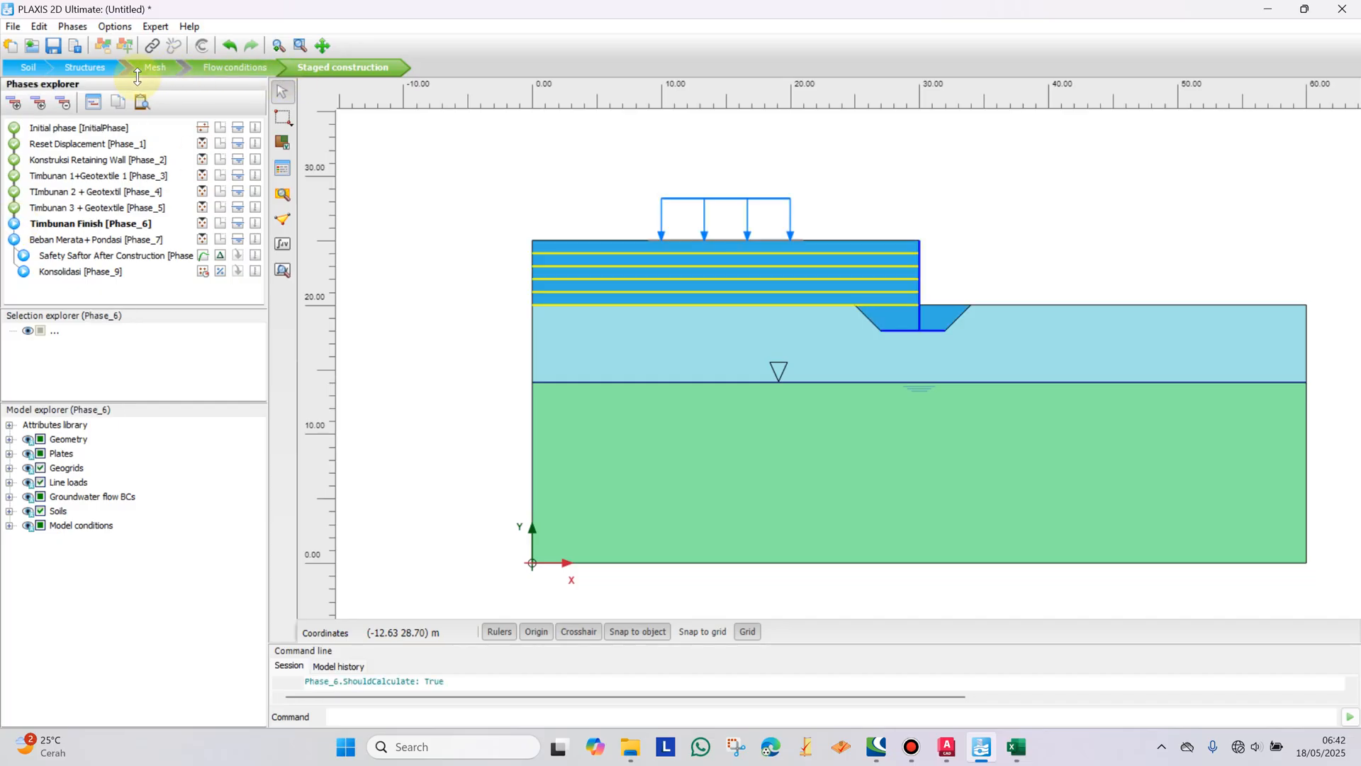
click(110, 71)
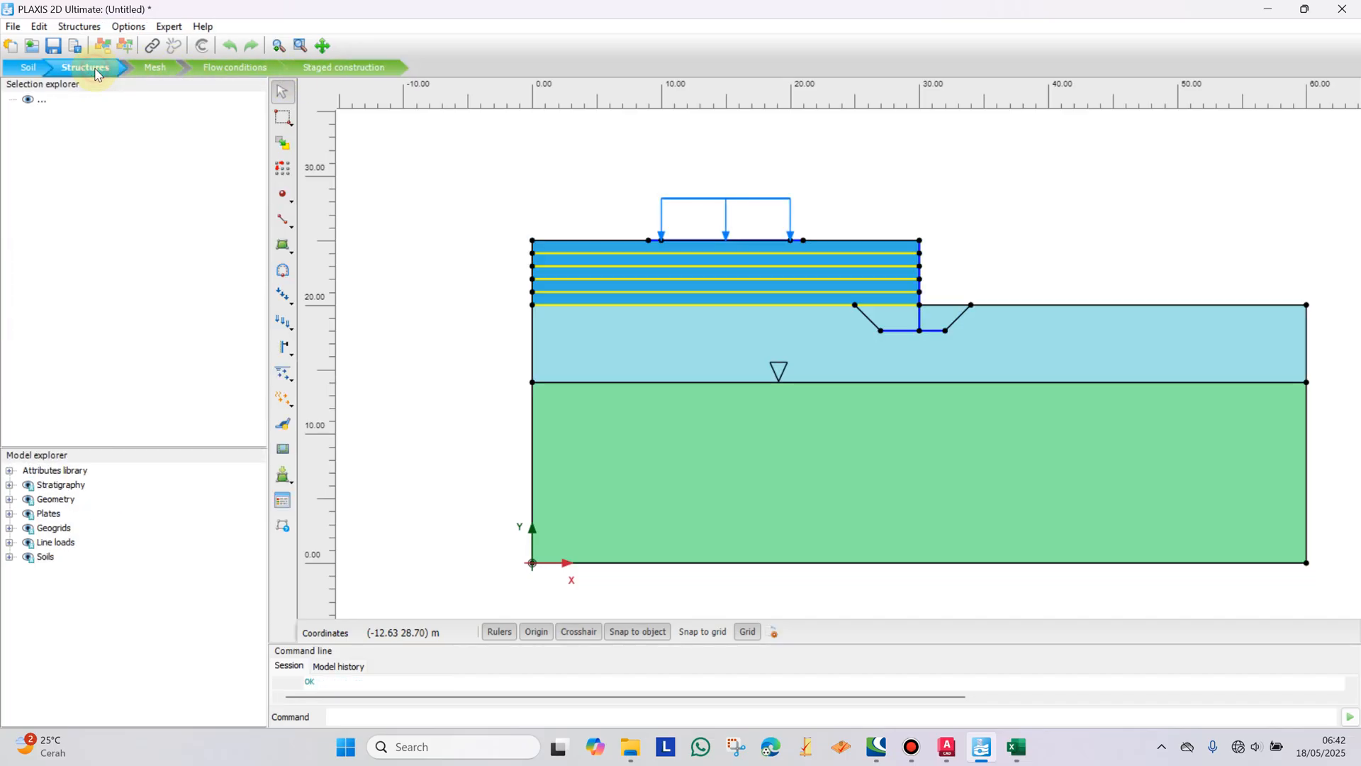
click(282, 501)
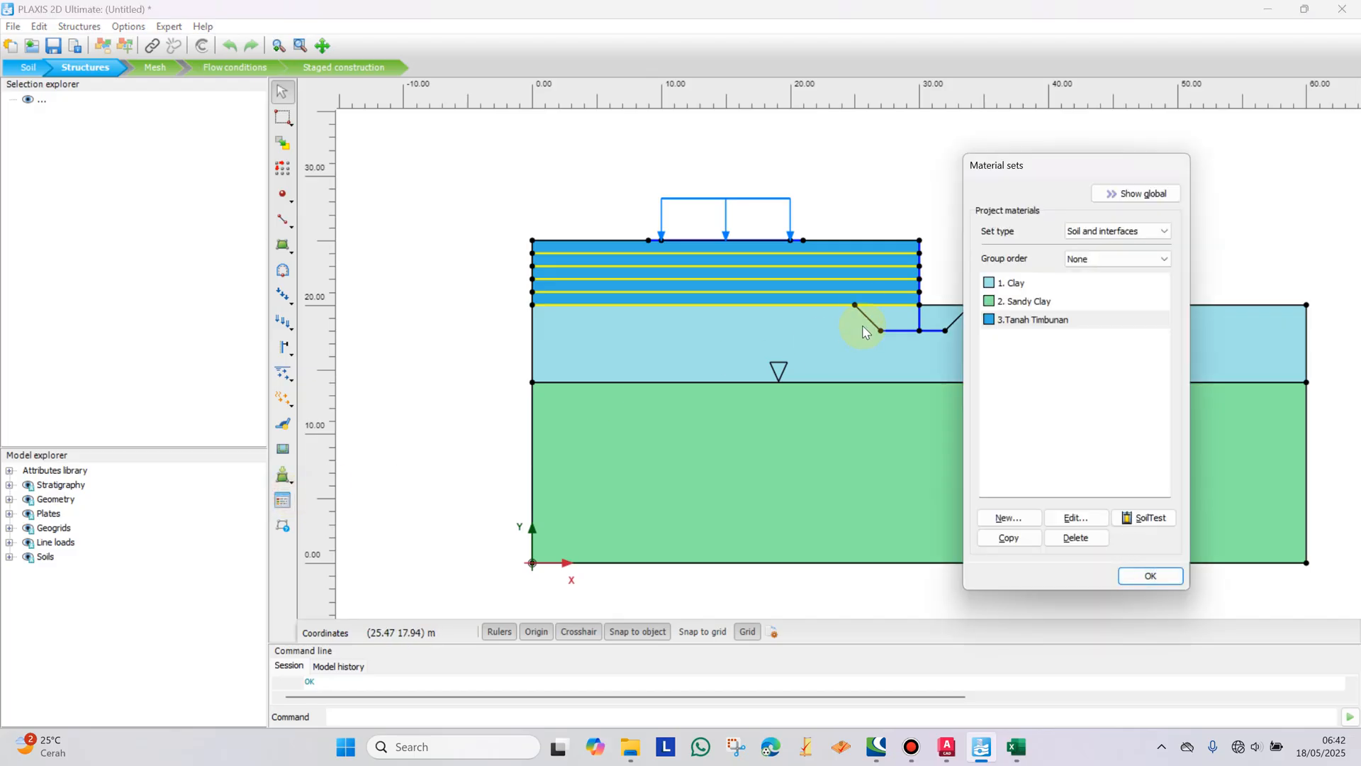
click(1014, 285)
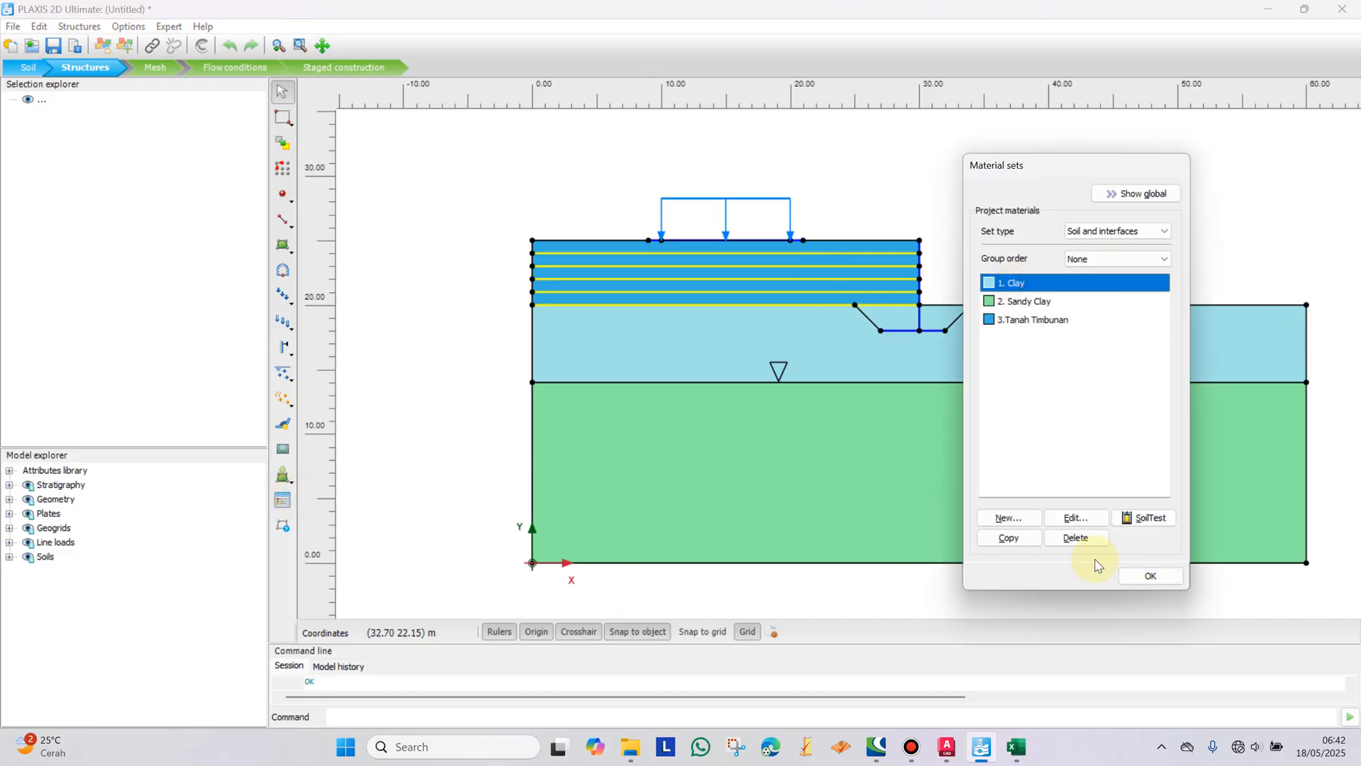
click(1076, 518)
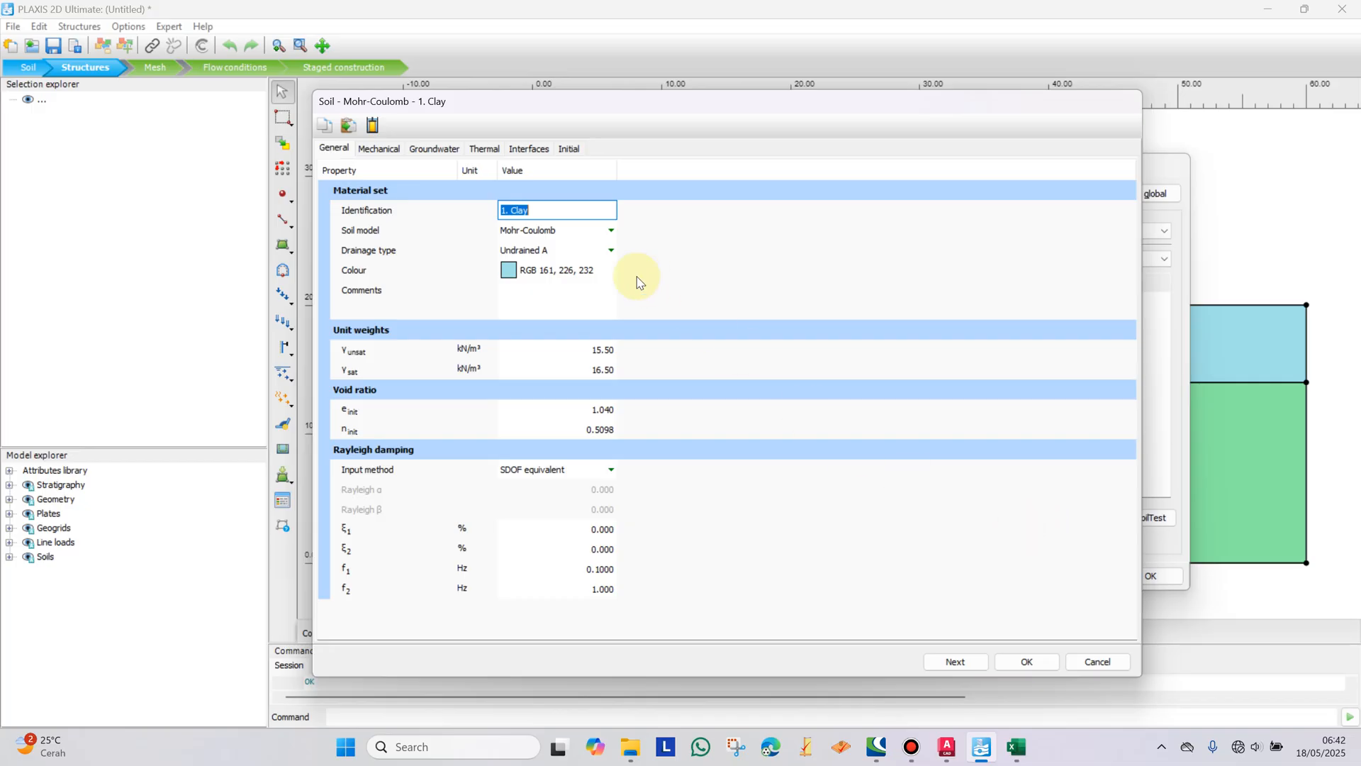
click(380, 149)
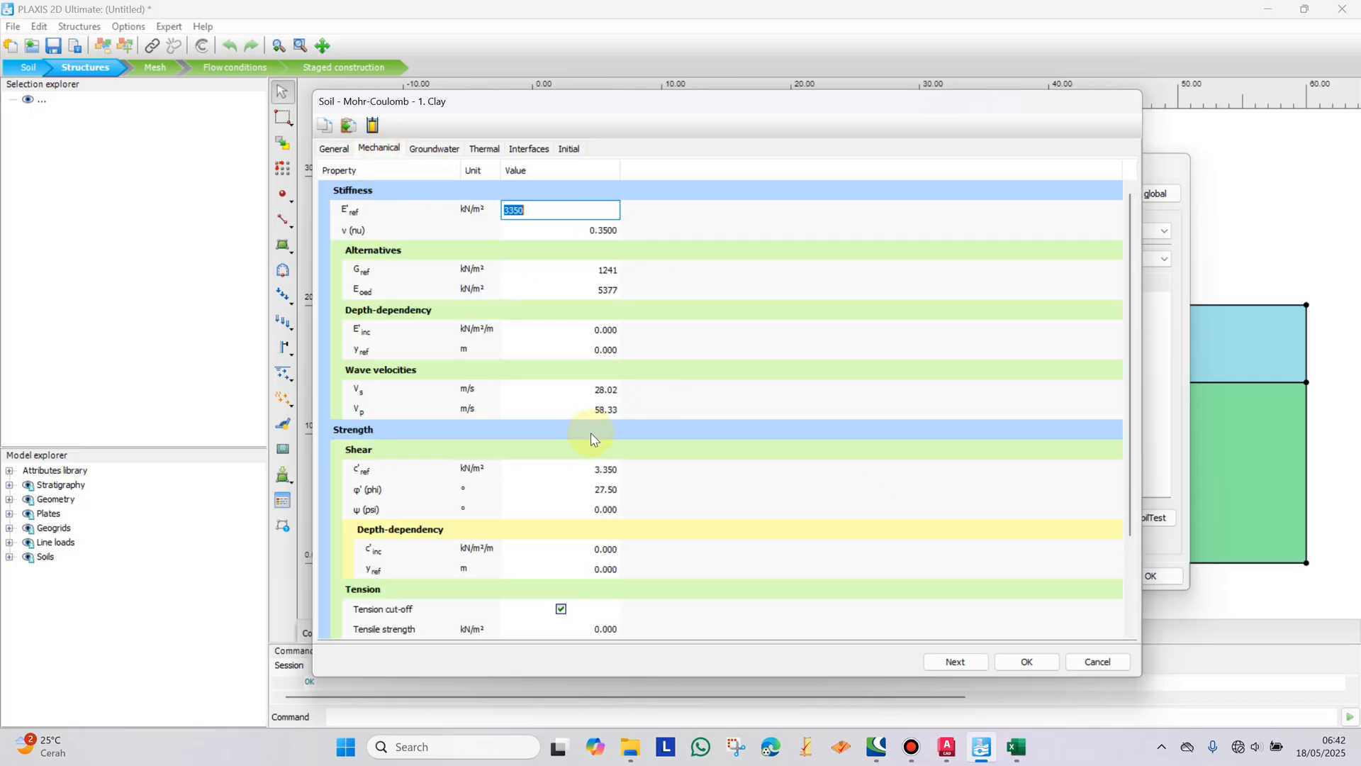
click(606, 474)
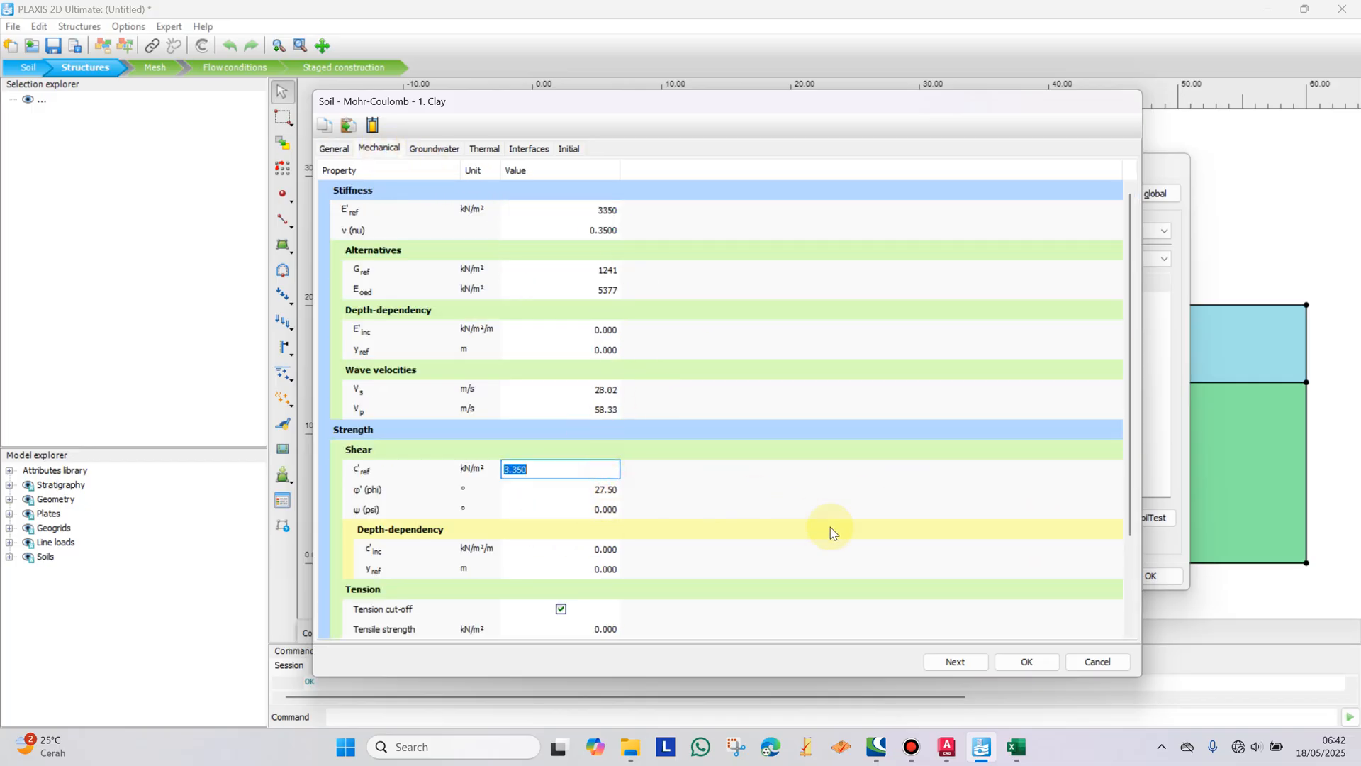
text(10)
click(799, 447)
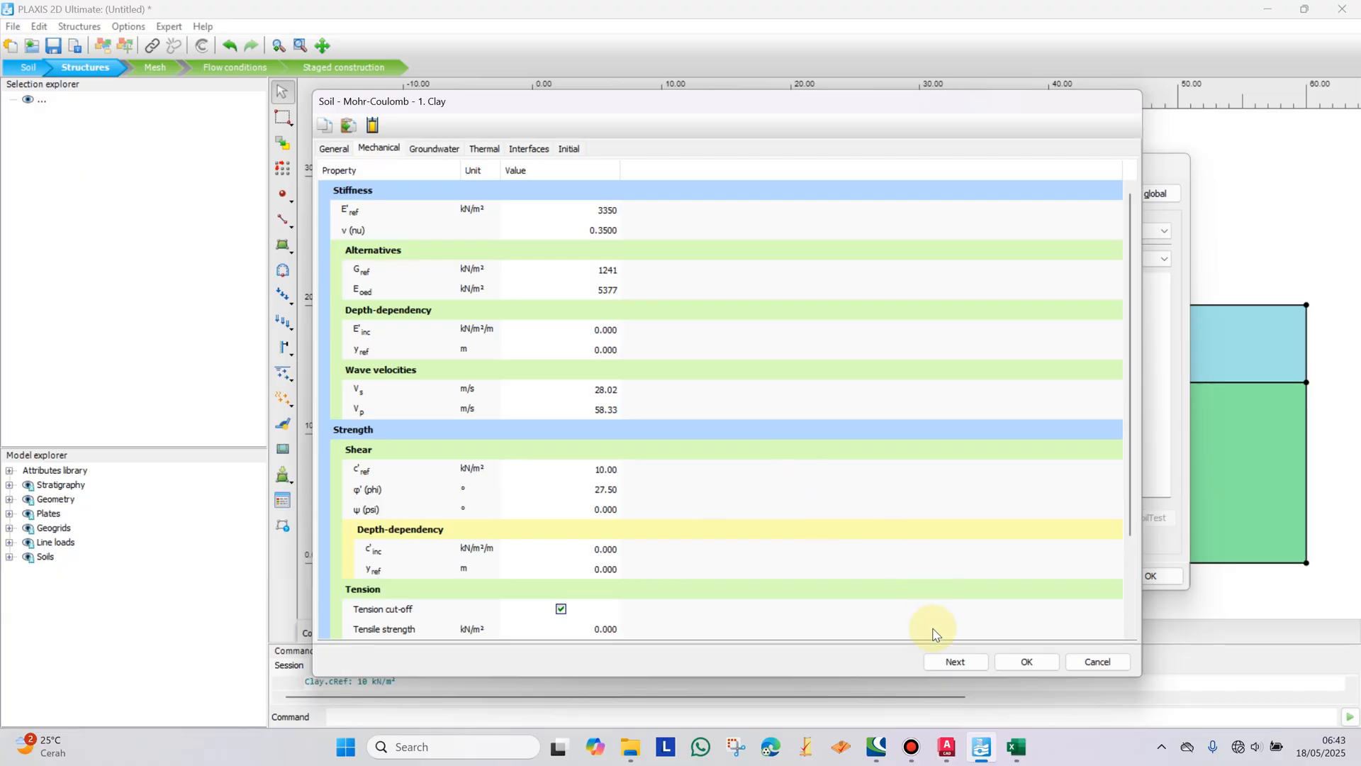
click(1030, 663)
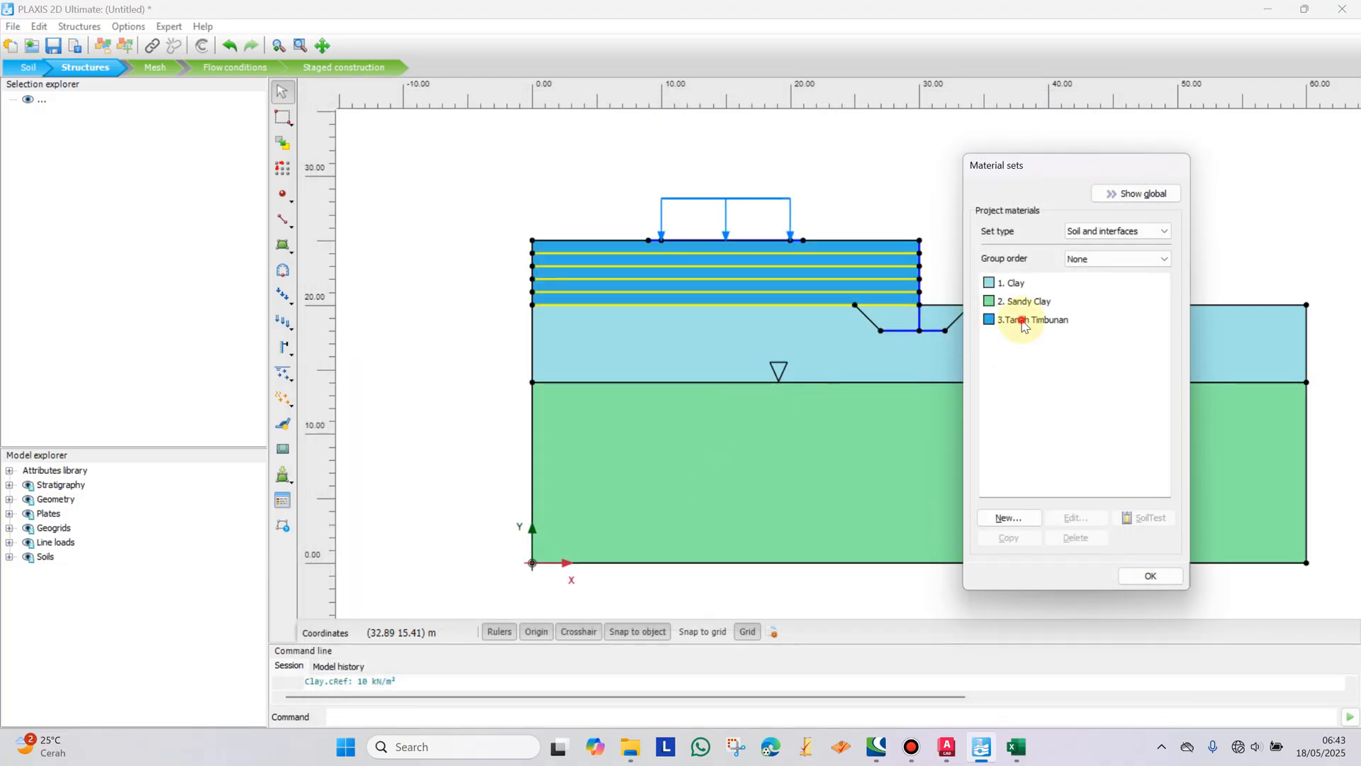
click(1023, 320)
click(1152, 578)
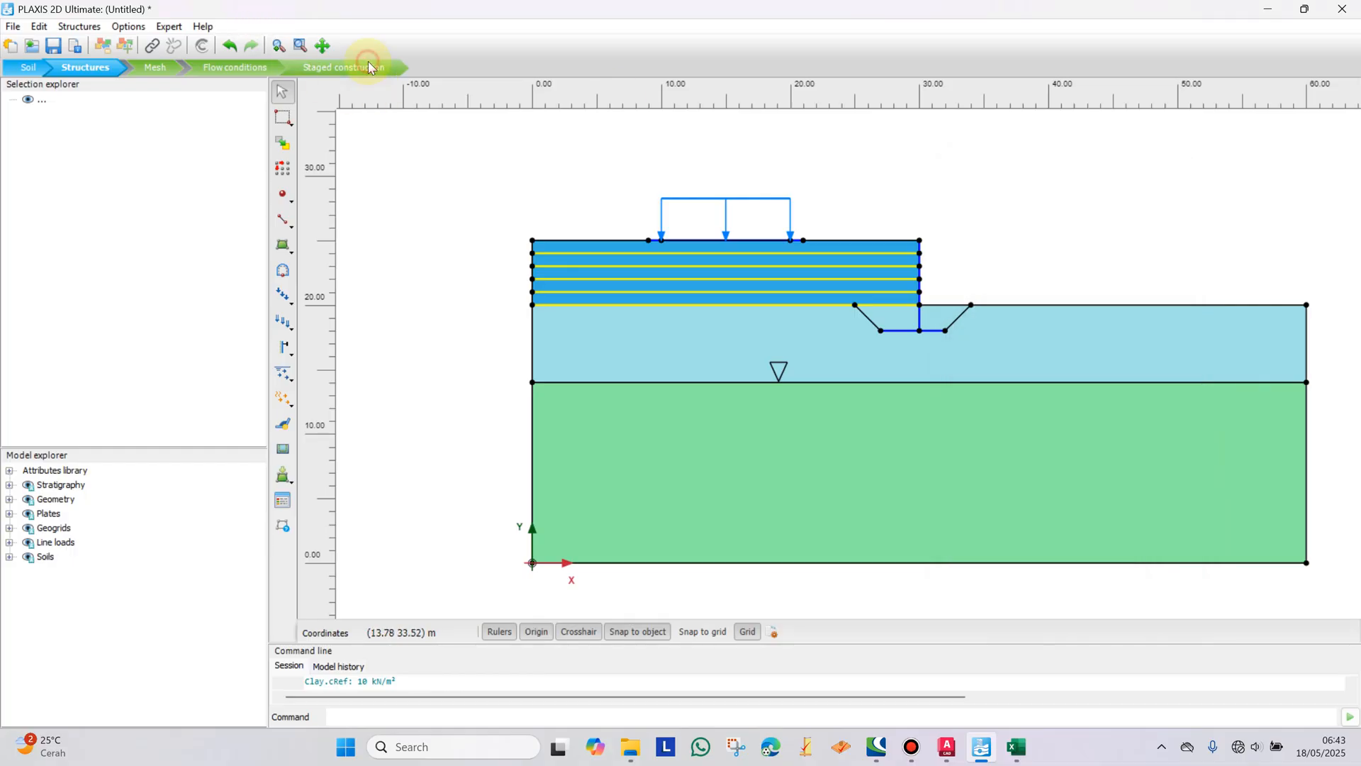
Step: Mark the phases from Timbunan 3 + Geotextile back to the Initial phase for calculation and recalculate the staged construction
click(369, 65)
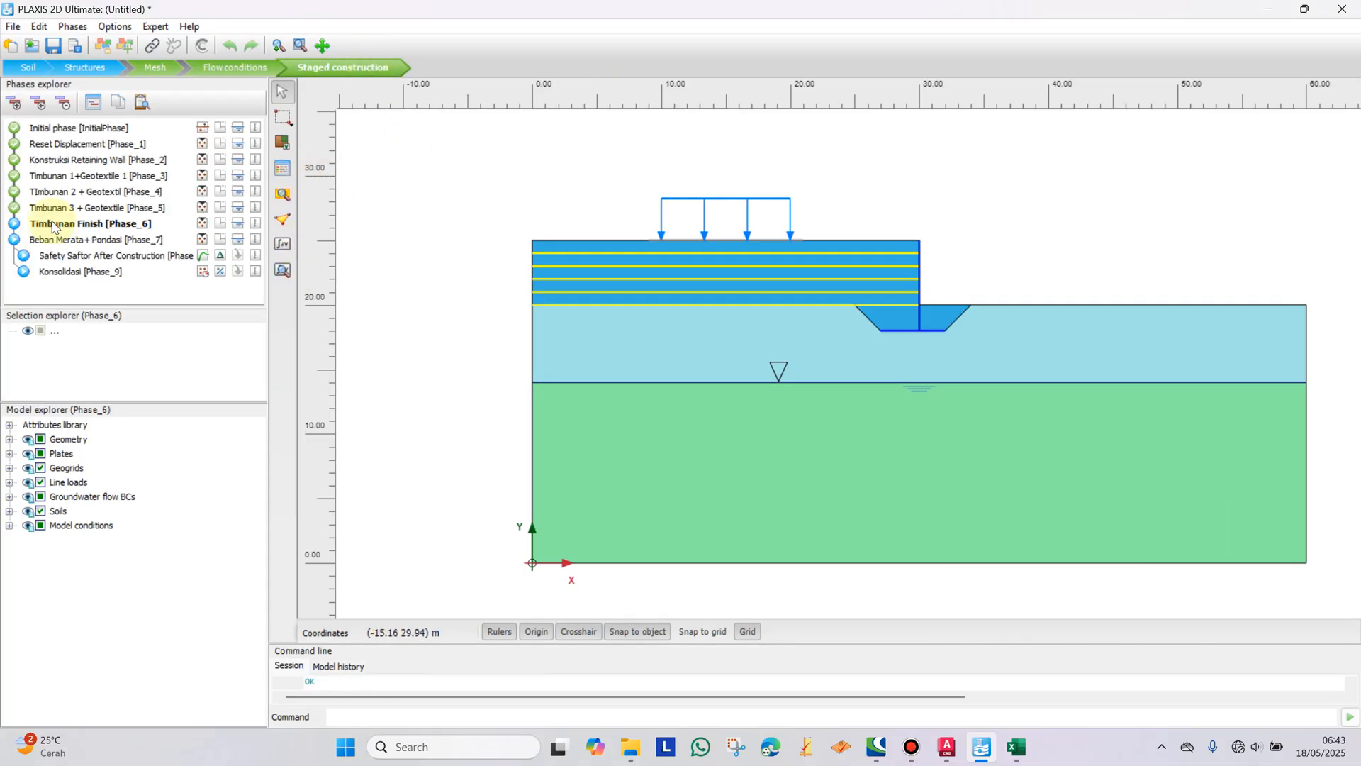
click(14, 207)
click(13, 191)
click(13, 175)
click(14, 159)
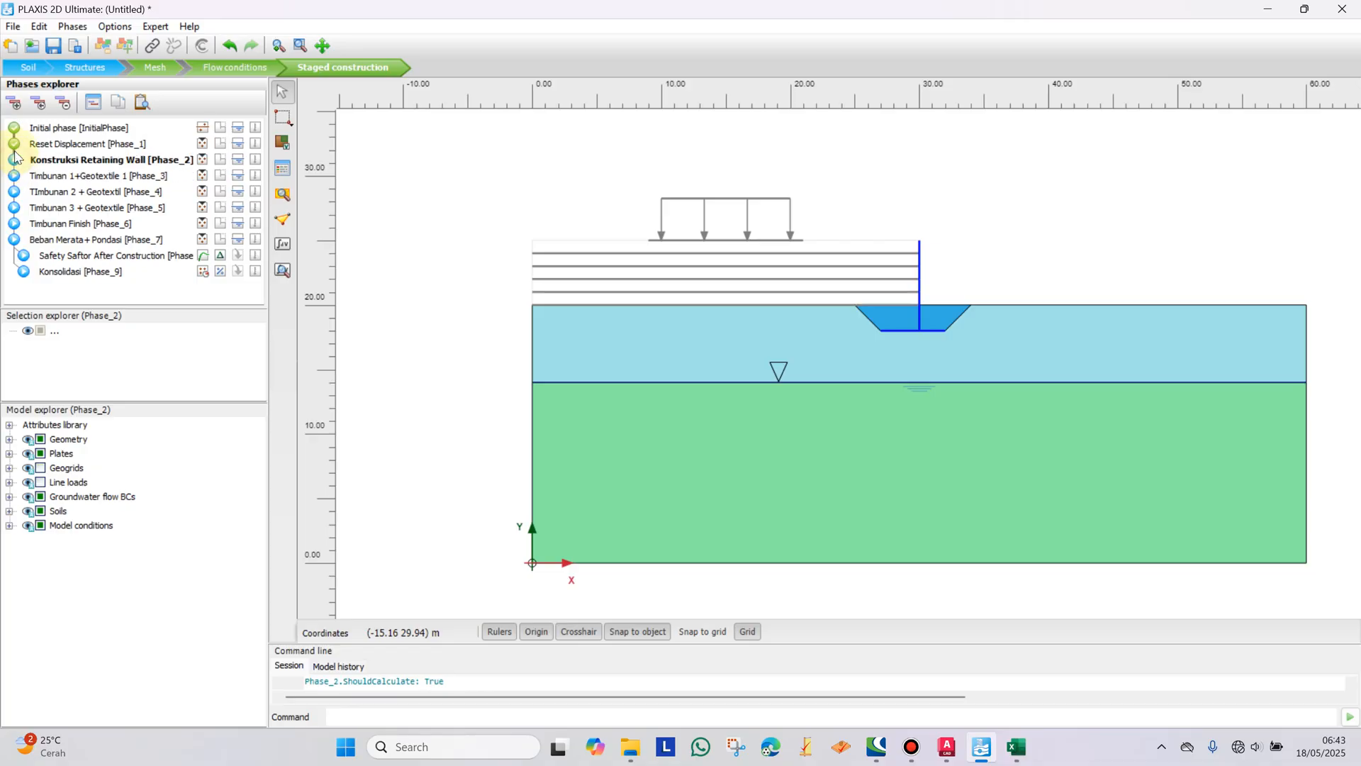
click(14, 143)
click(14, 129)
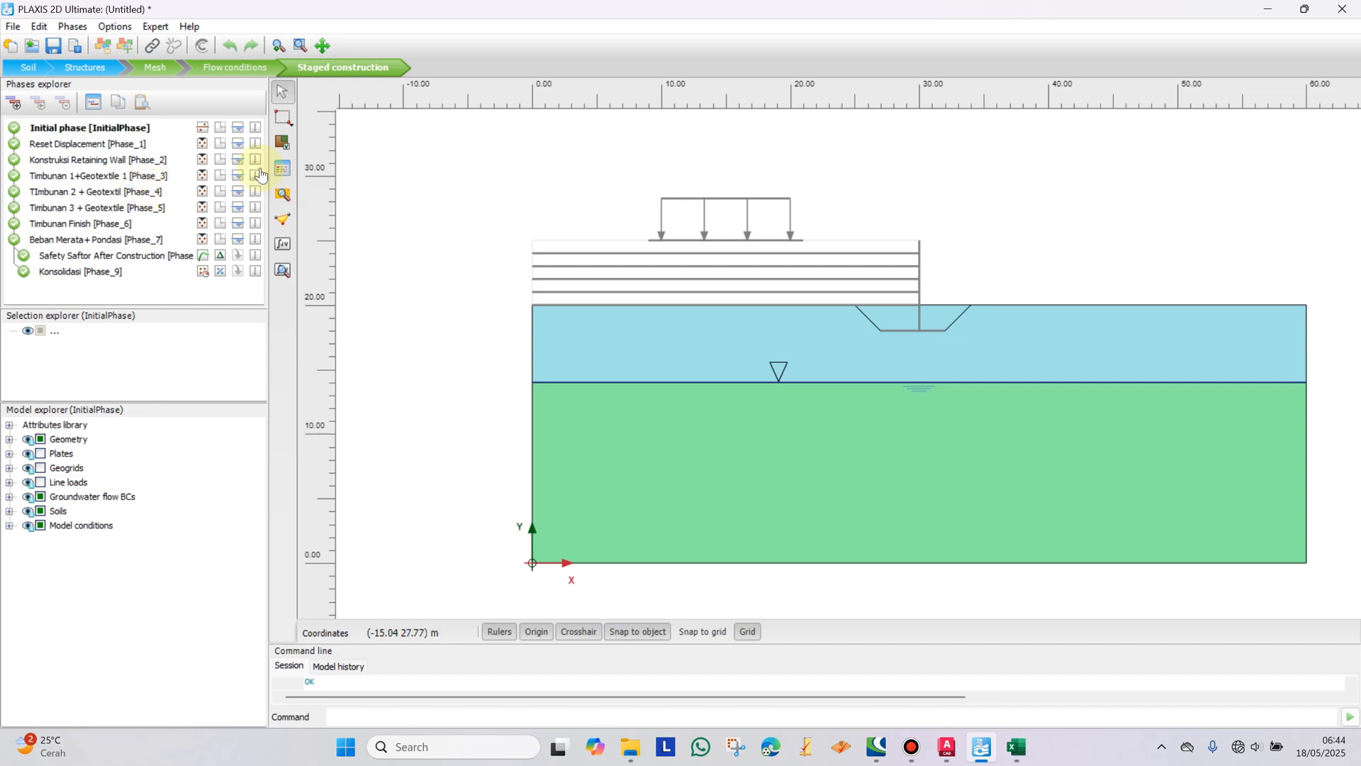
Step: Review the staged model phase by phase, from the Initial phase to the safety phase after construction
click(137, 128)
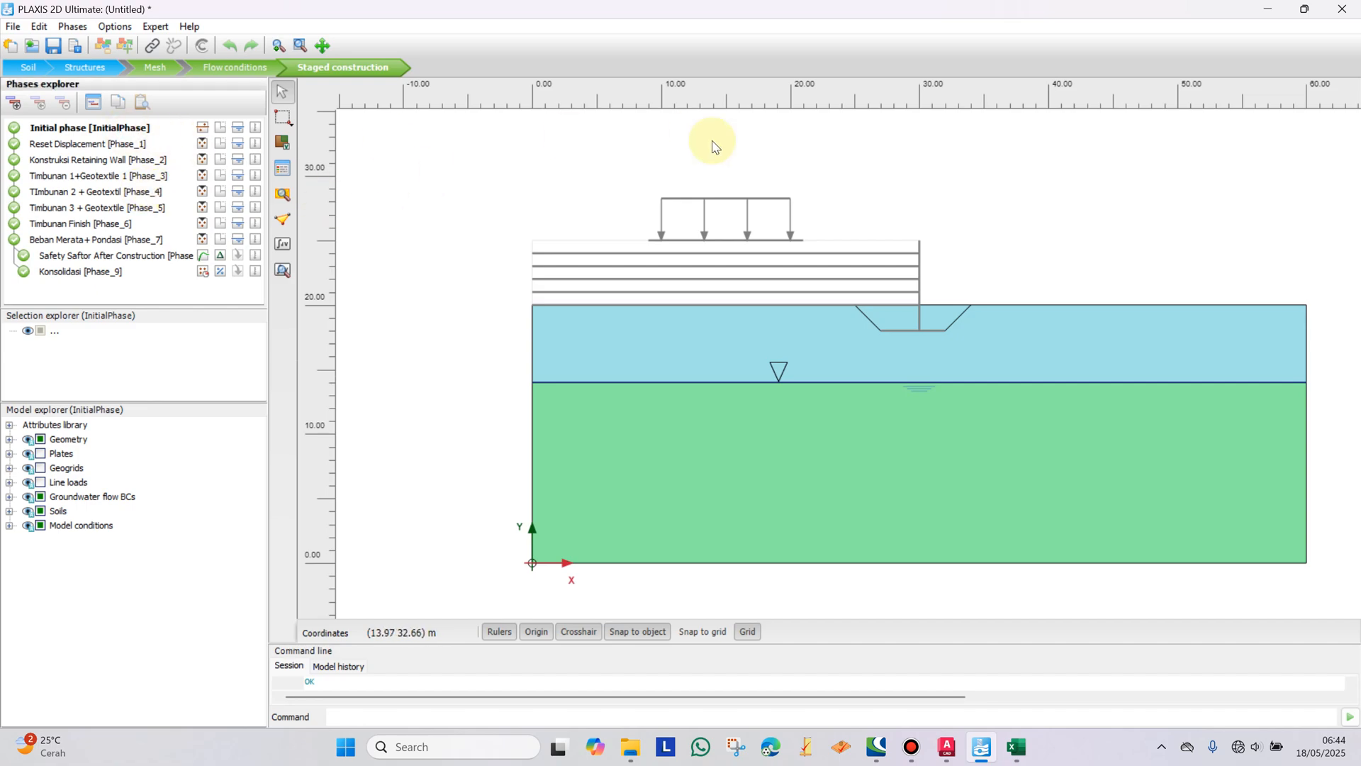
key(Down)
key(Down)
key(Down)
key(Down)
key(Down)
key(Down)
key(Down)
key(Down)
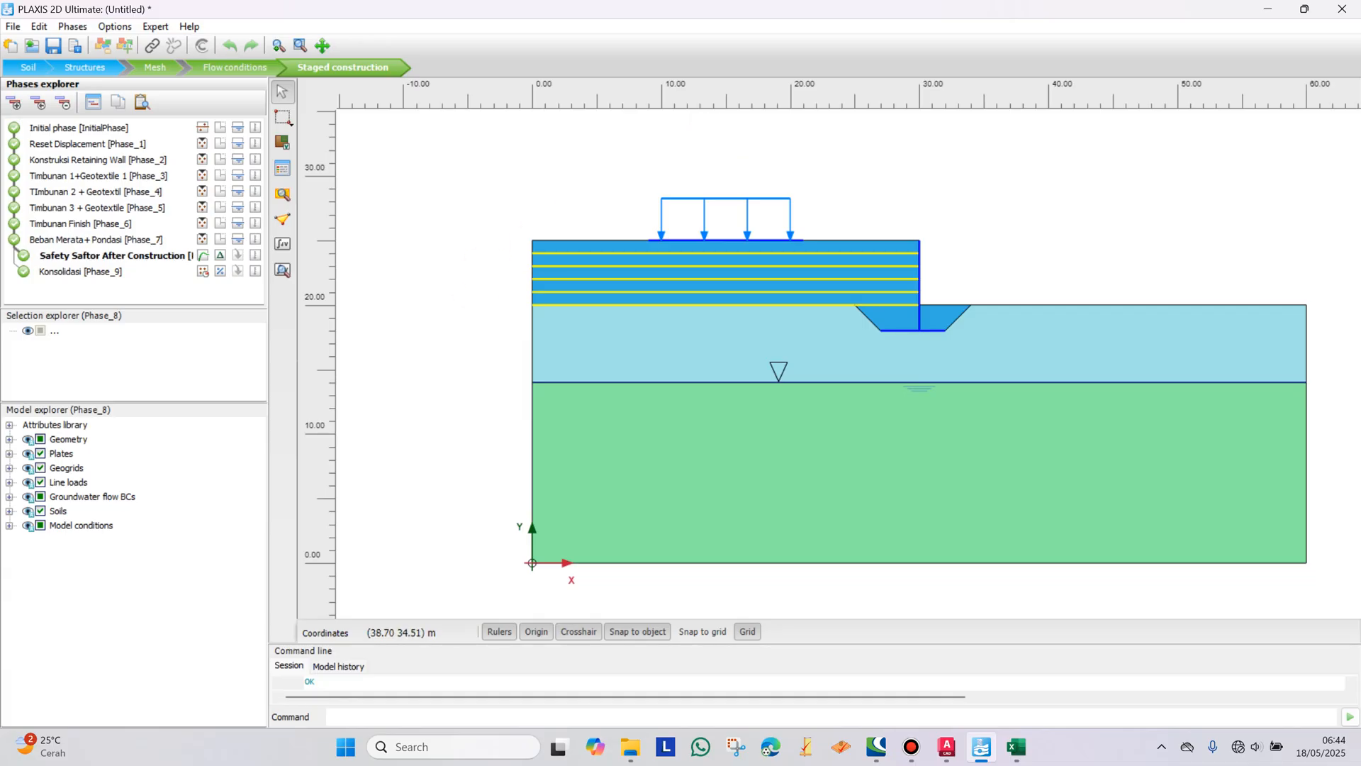
key(alt+Tab)
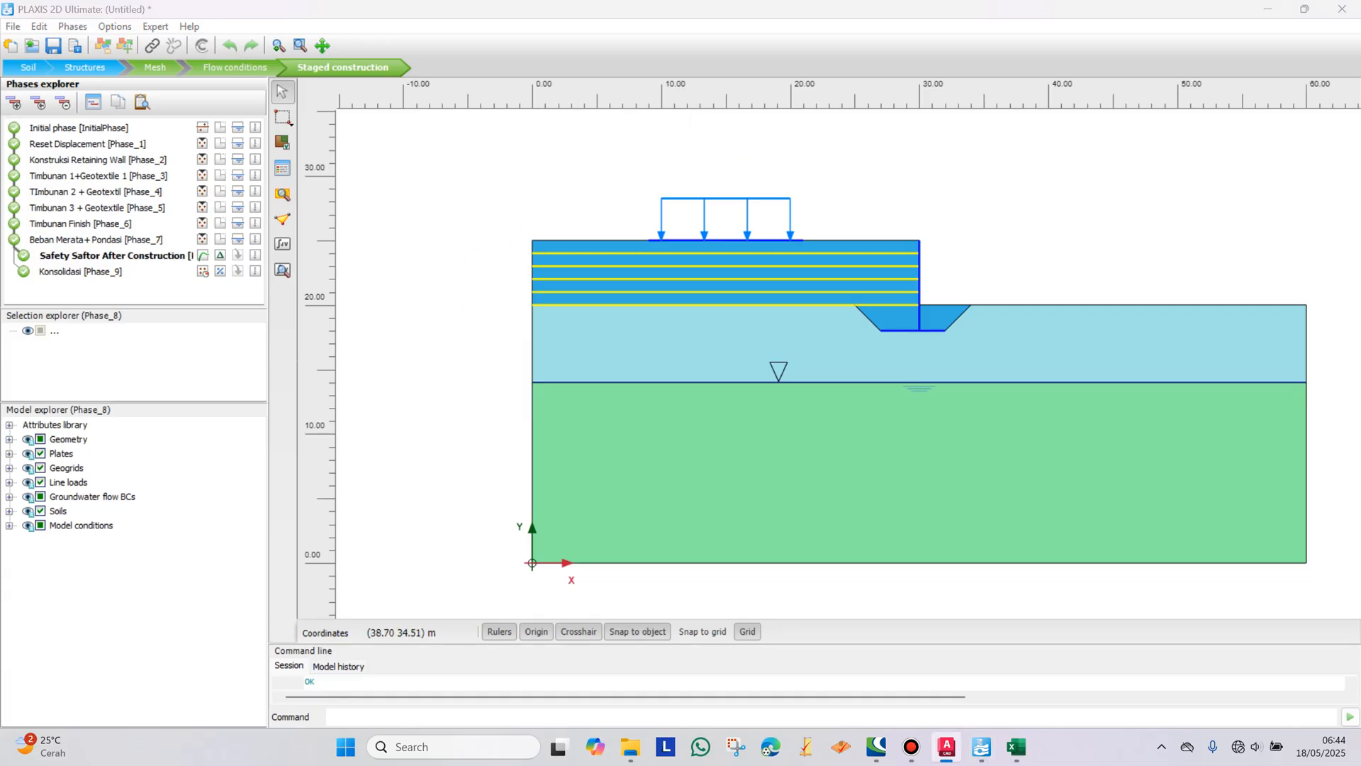
Step: Mark every phase for recalculation, from Konsolidasi back to the Initial phase
click(23, 263)
click(23, 255)
click(14, 240)
click(14, 223)
click(14, 207)
click(14, 191)
click(14, 175)
click(15, 159)
click(14, 143)
click(14, 128)
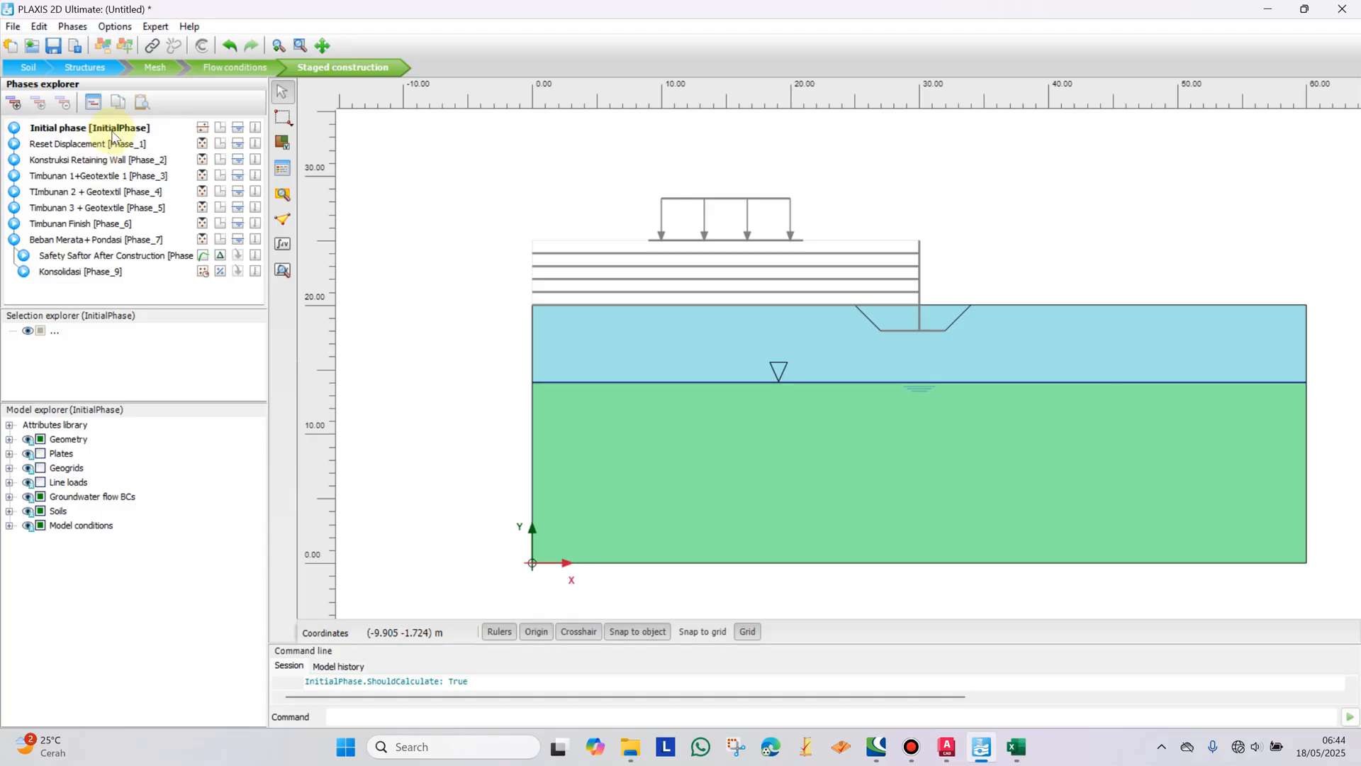
Step: Inspect the properties of the line load on the fill surface in the structures mode, and return to staged construction
click(83, 67)
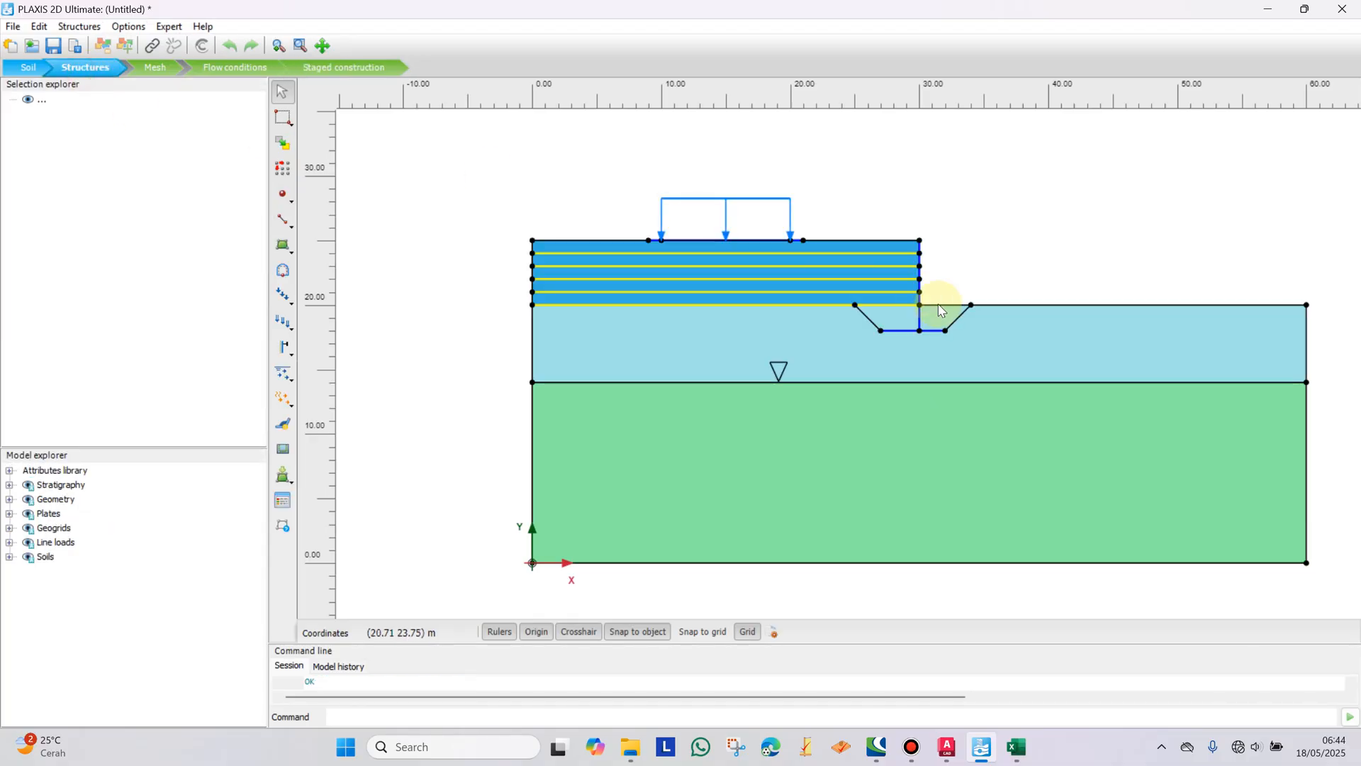
click(745, 198)
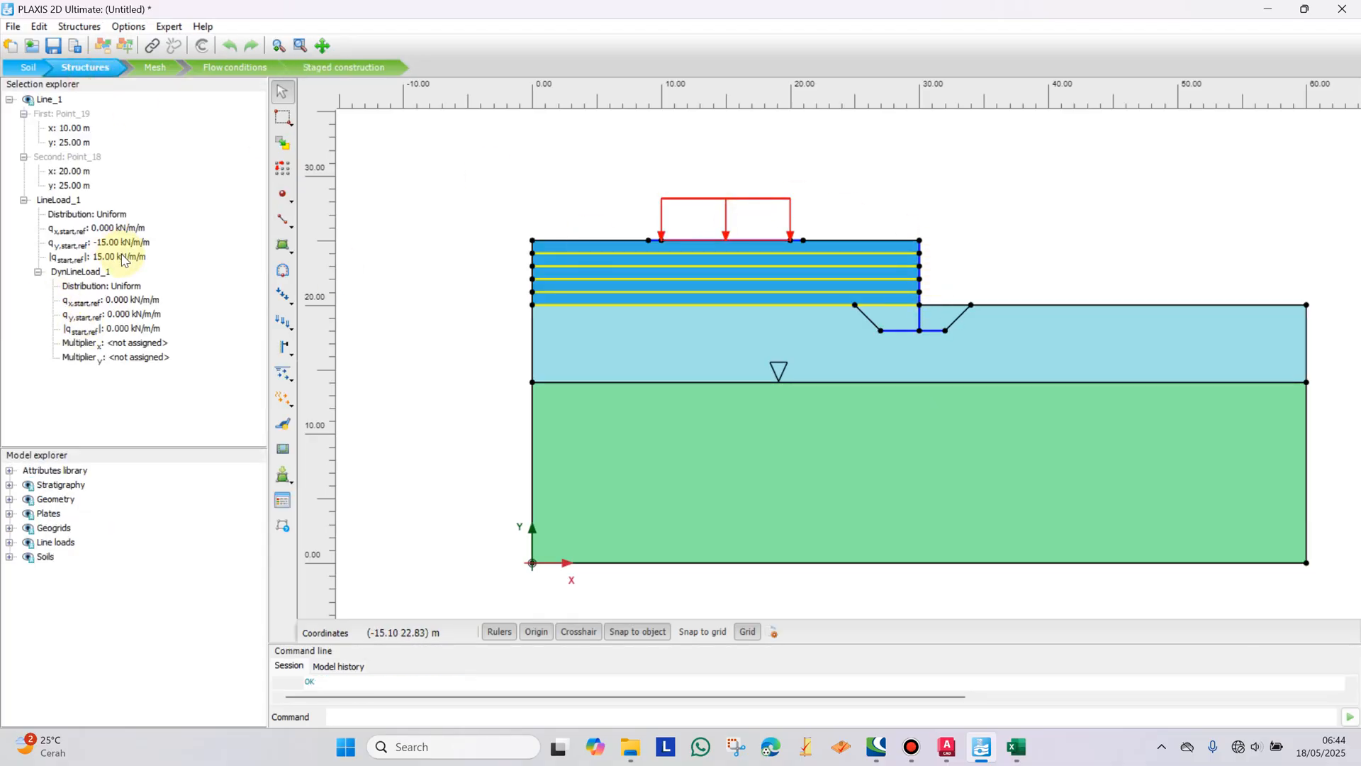
click(743, 165)
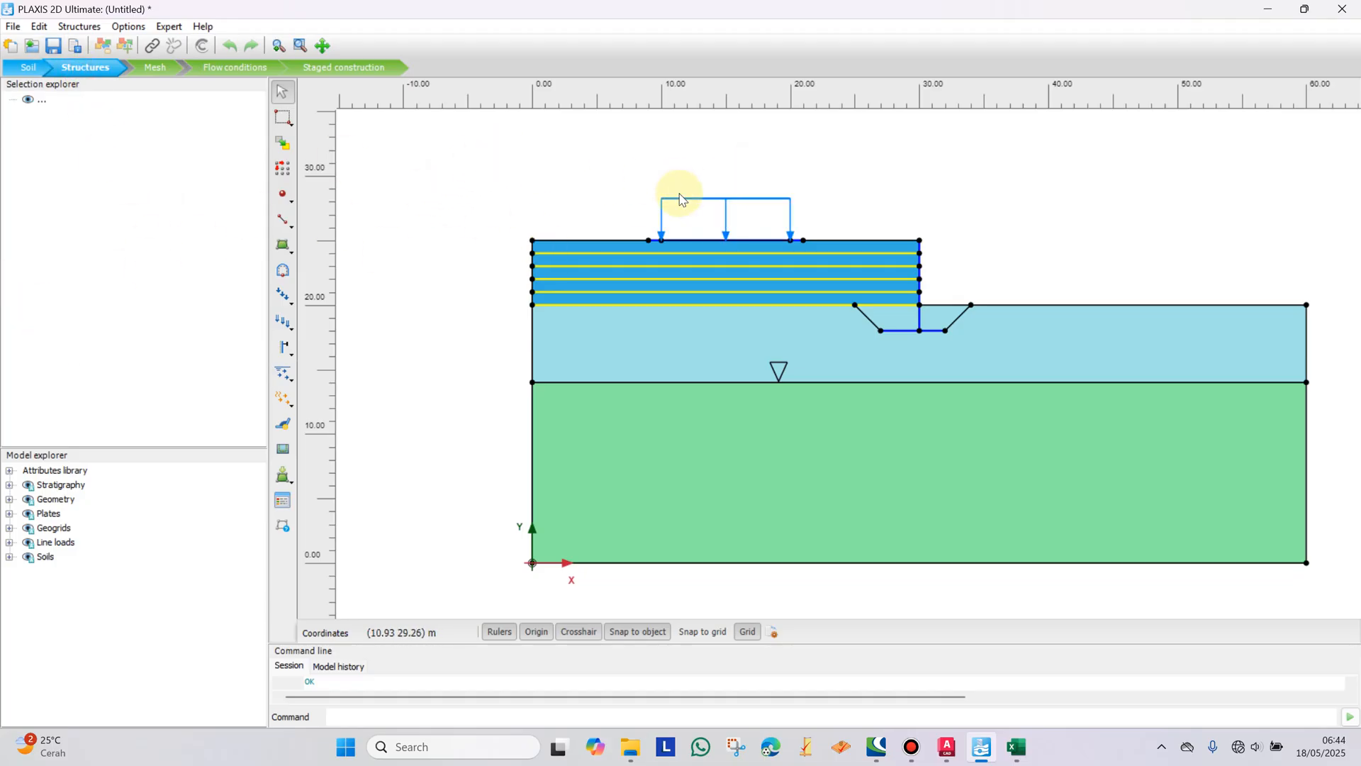
click(700, 205)
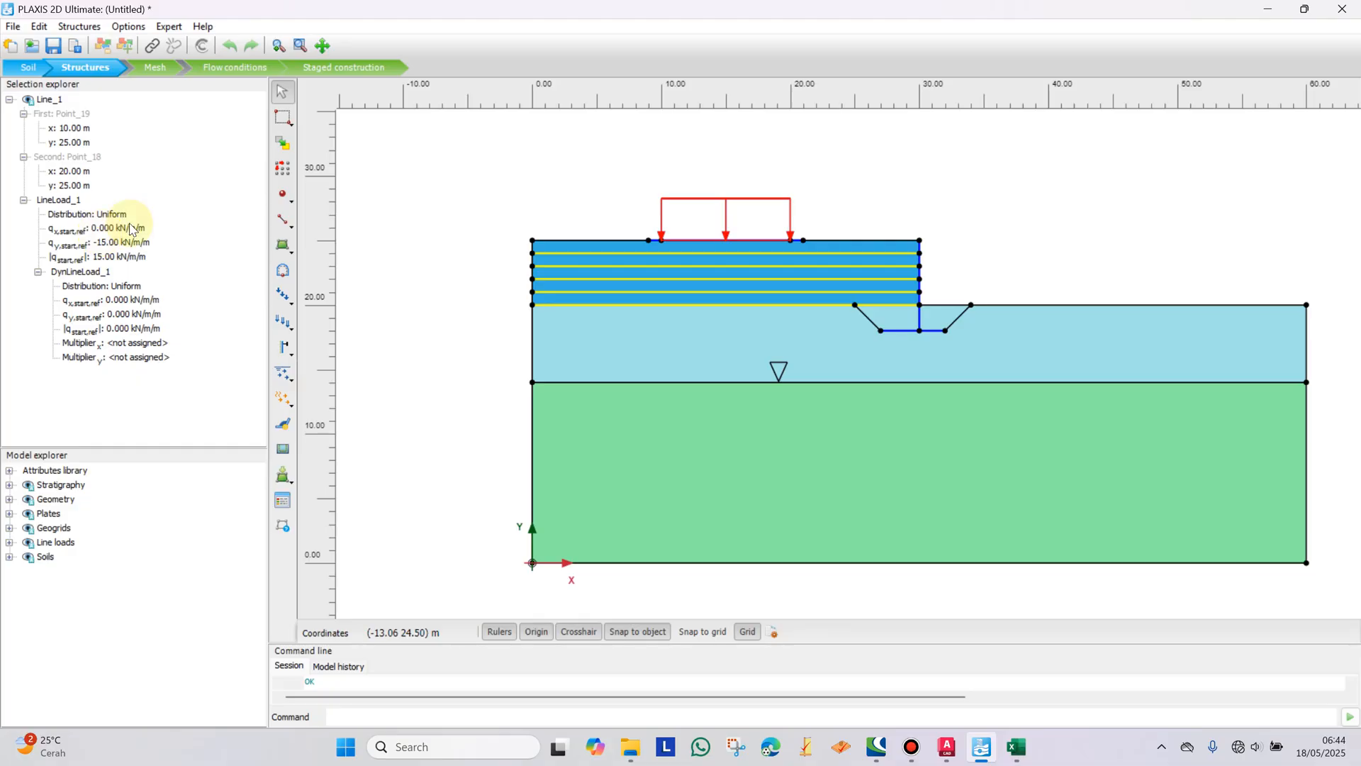
click(351, 67)
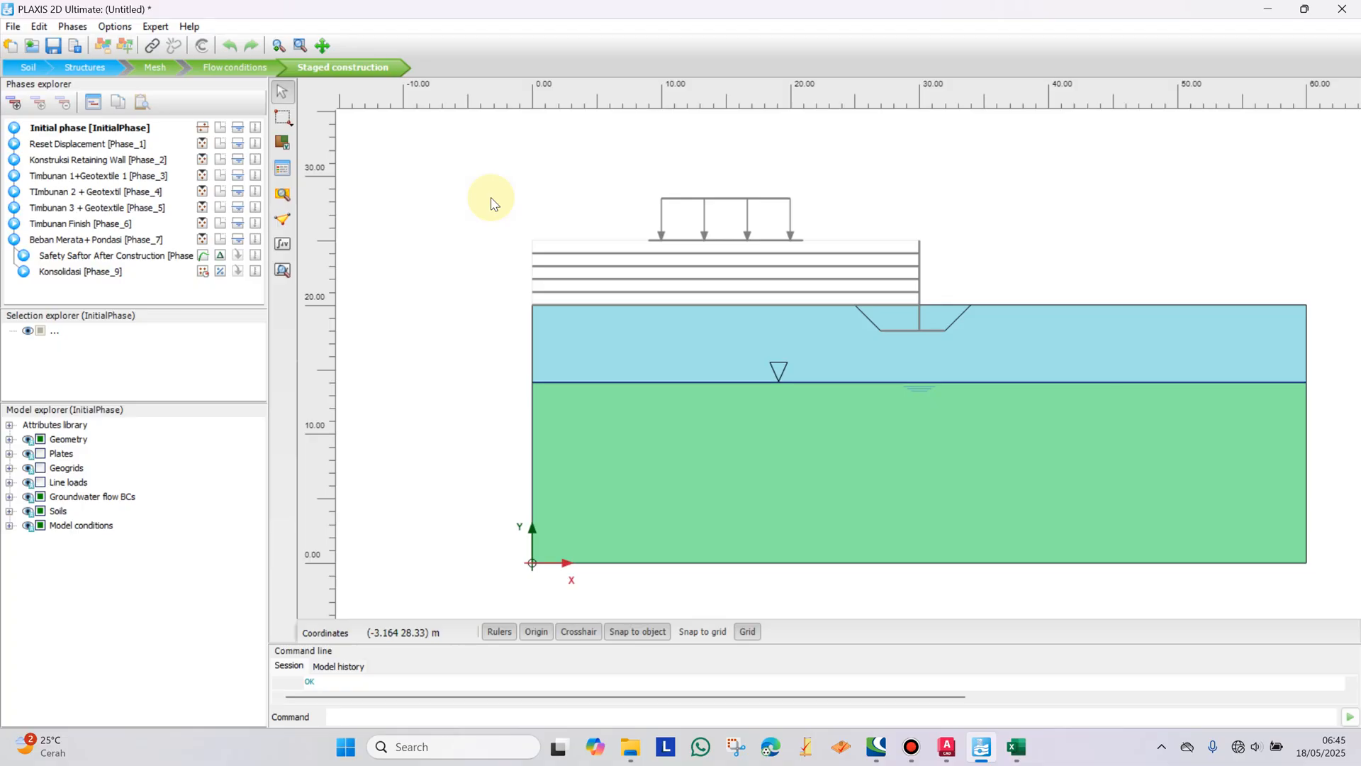
Step: Clear the recalculation mark from every phase, from the Initial phase through Konsolidasi
click(14, 127)
click(14, 144)
click(14, 160)
click(14, 176)
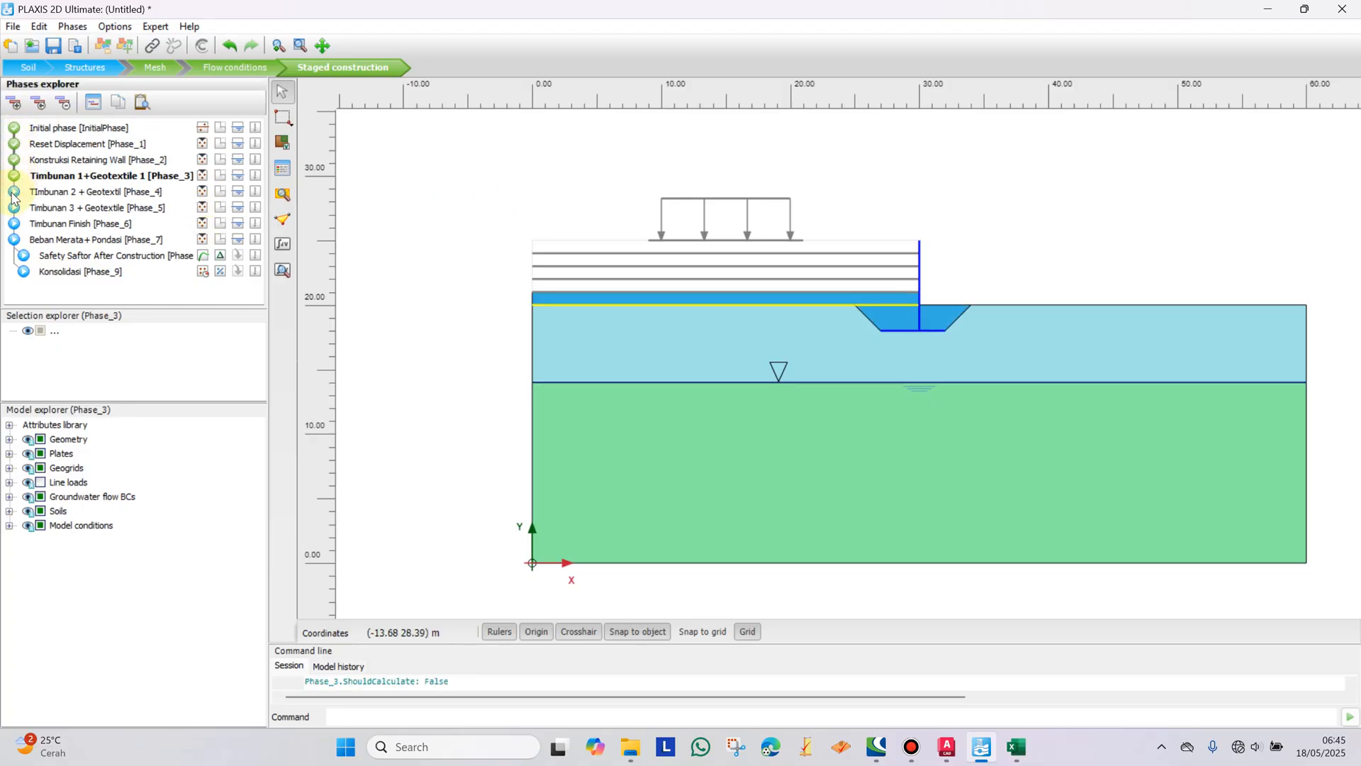
click(14, 191)
click(14, 207)
click(14, 223)
click(14, 240)
click(24, 255)
click(23, 273)
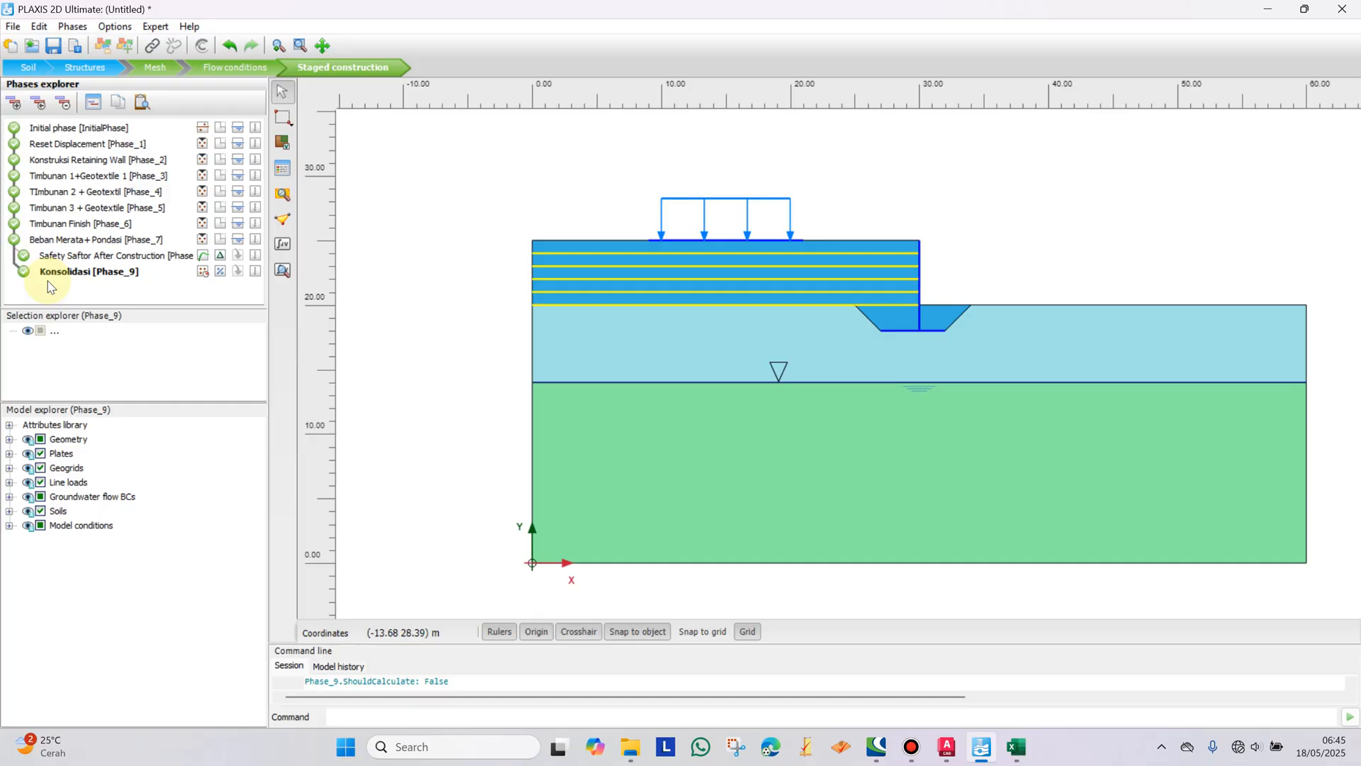
Step: Check the reached safety factor in the properties of the Safety Saftor After Construction phase
double_click(84, 258)
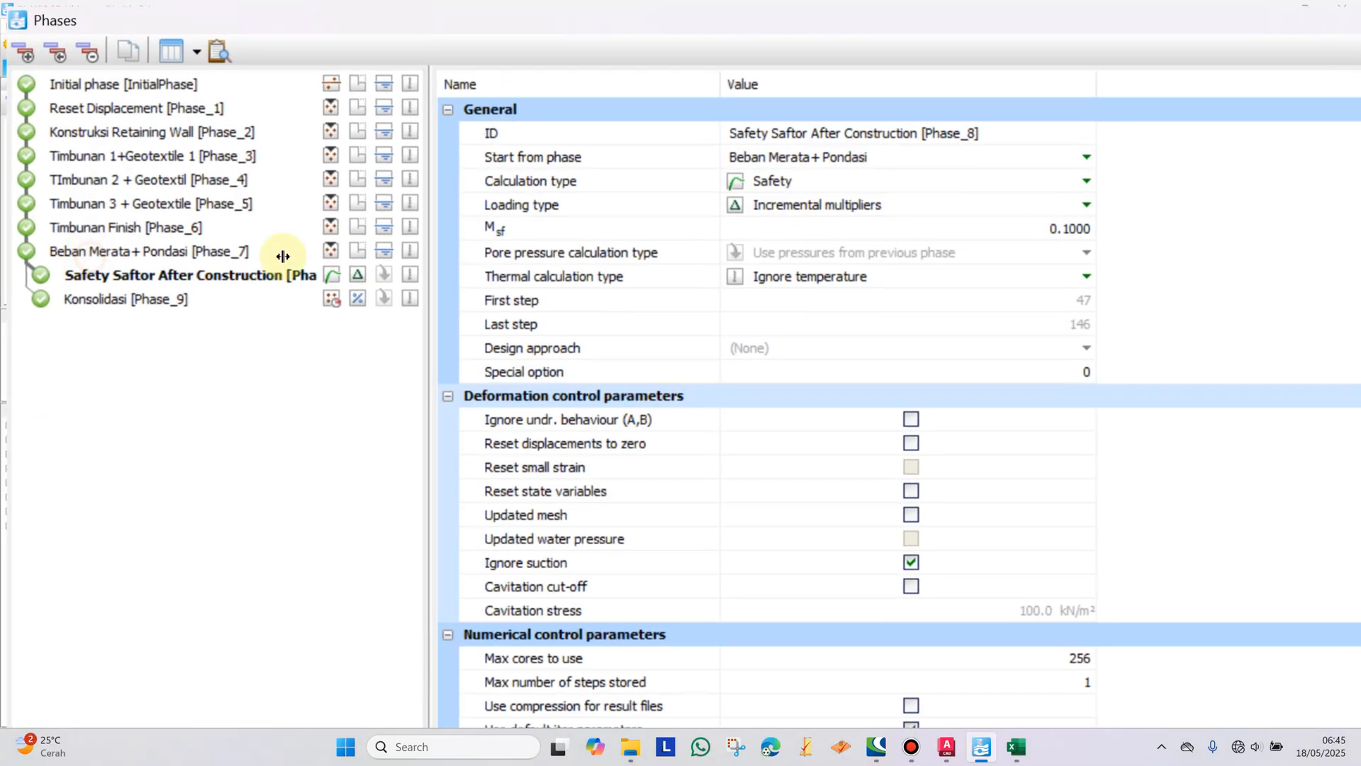
scroll(669, 321, down, 3)
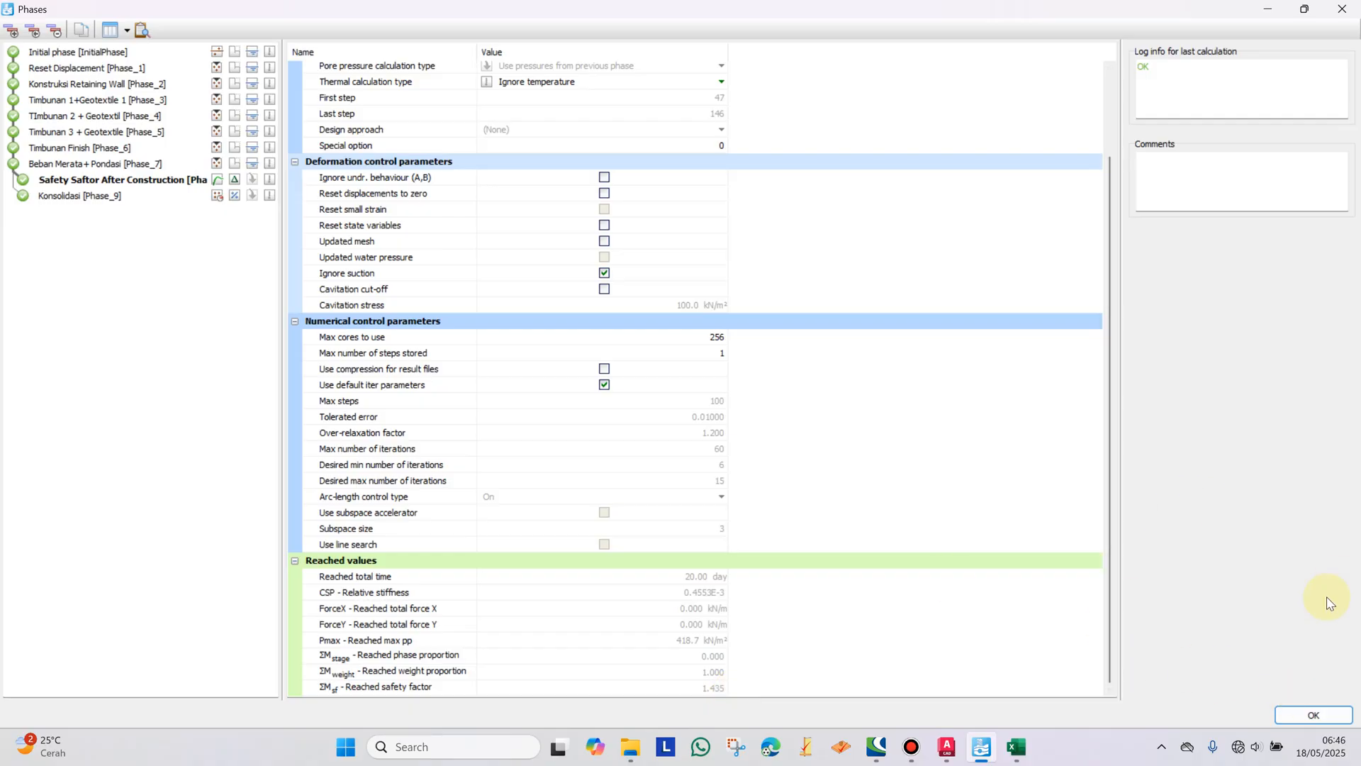
click(1312, 715)
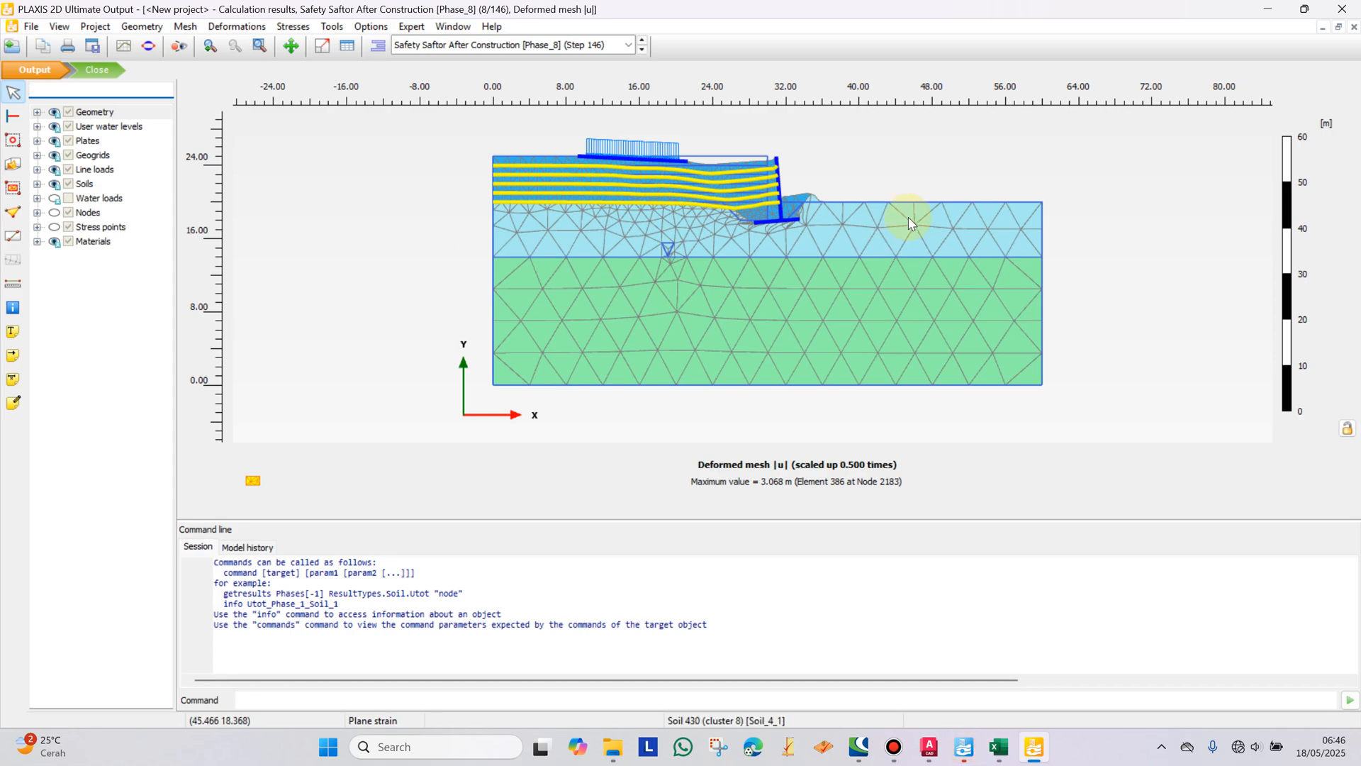
Step: Display the total displacements |u| of the safety phase, examine the slip zone around the retaining wall, and close the results
click(237, 26)
mouse_move(312, 72)
click(406, 74)
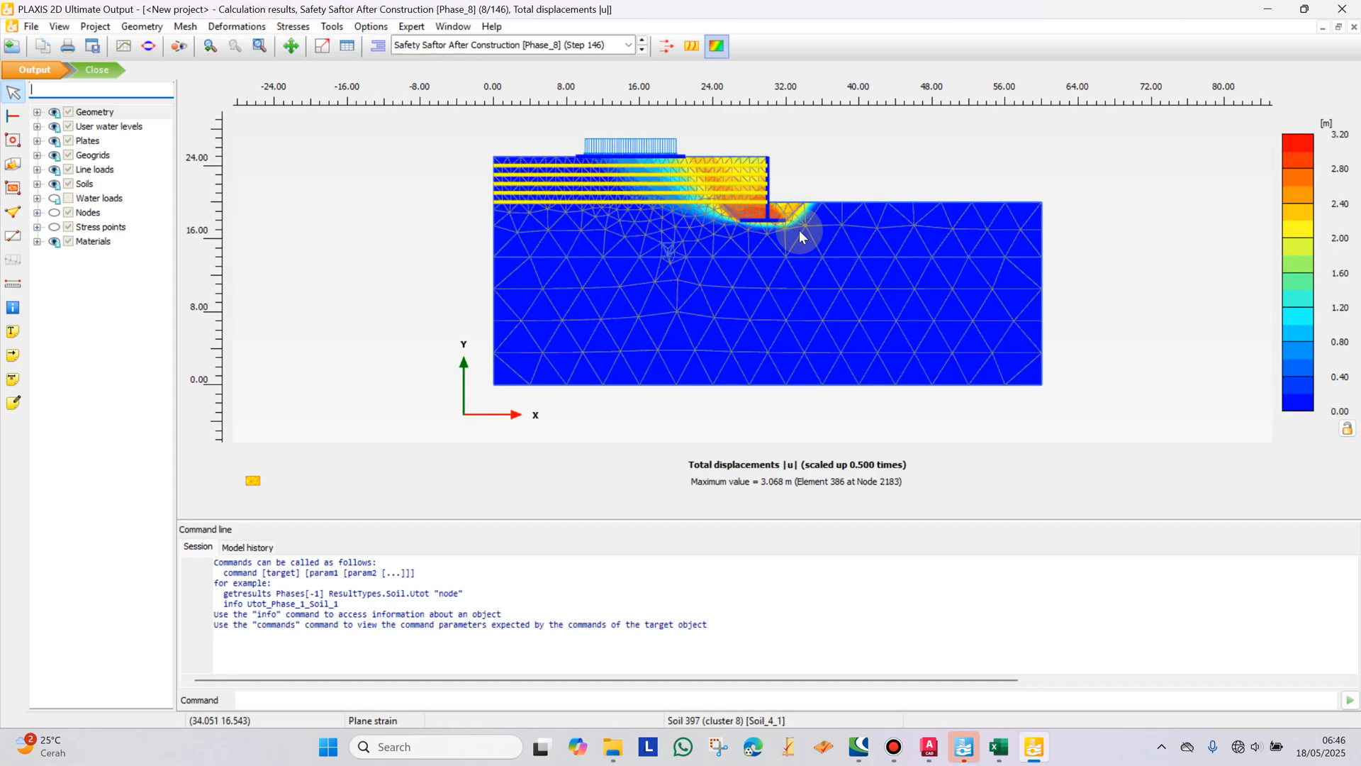
scroll(730, 180, up, 1)
drag(807, 519, 856, 648)
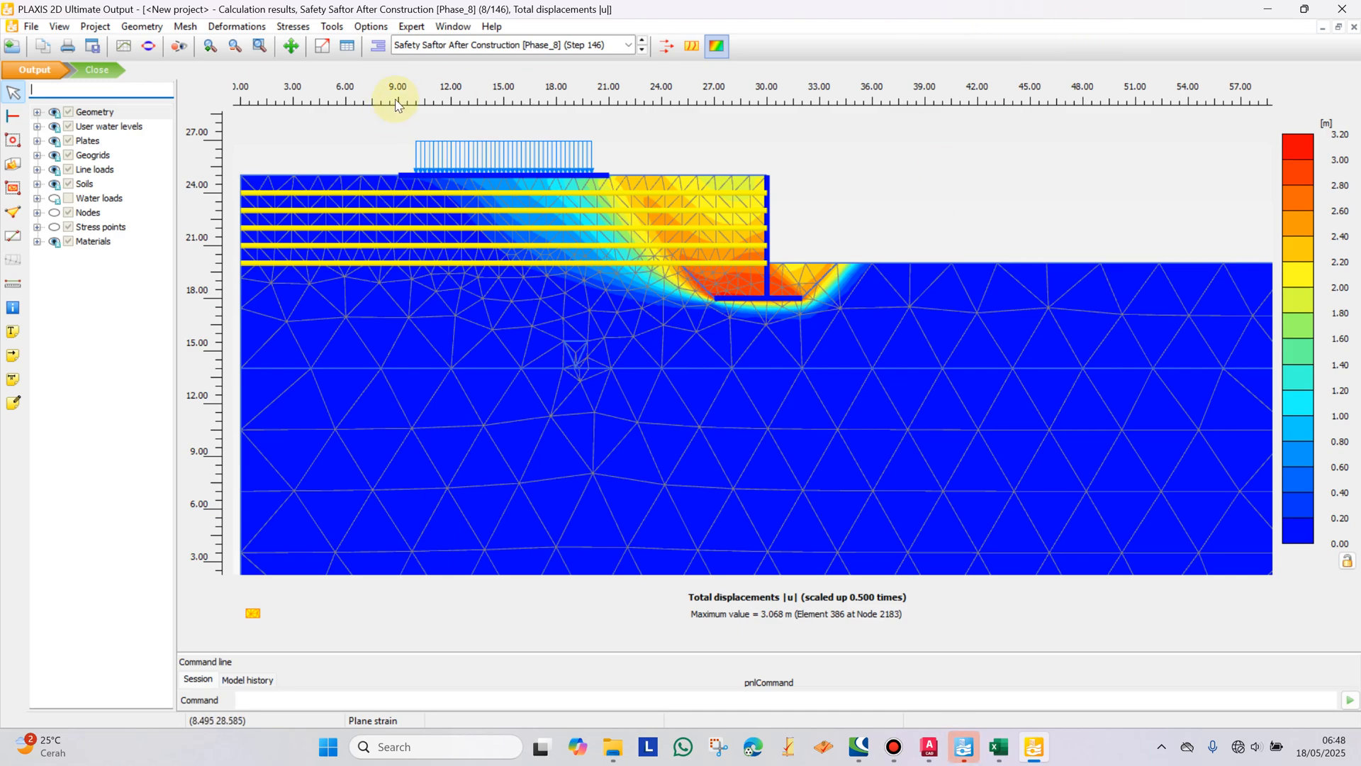
scroll(555, 275, down, 1)
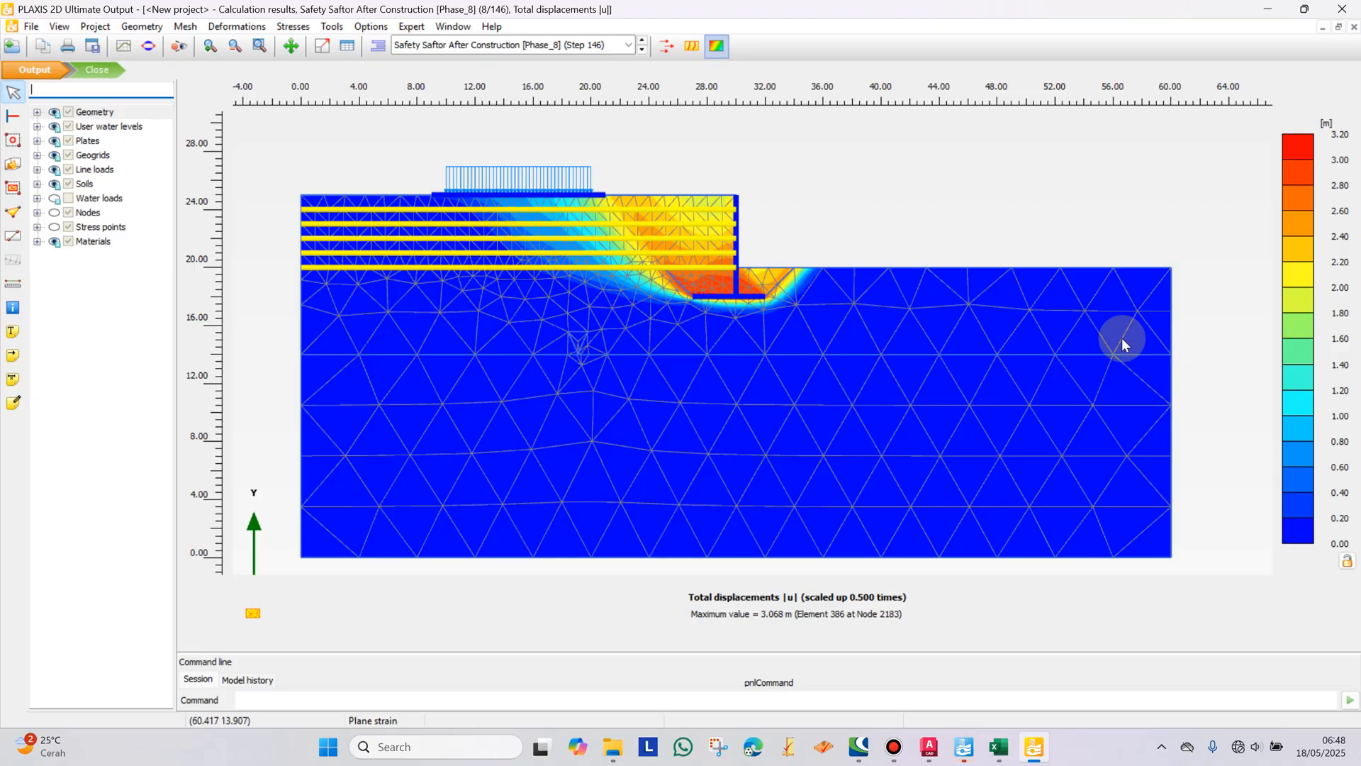
click(97, 69)
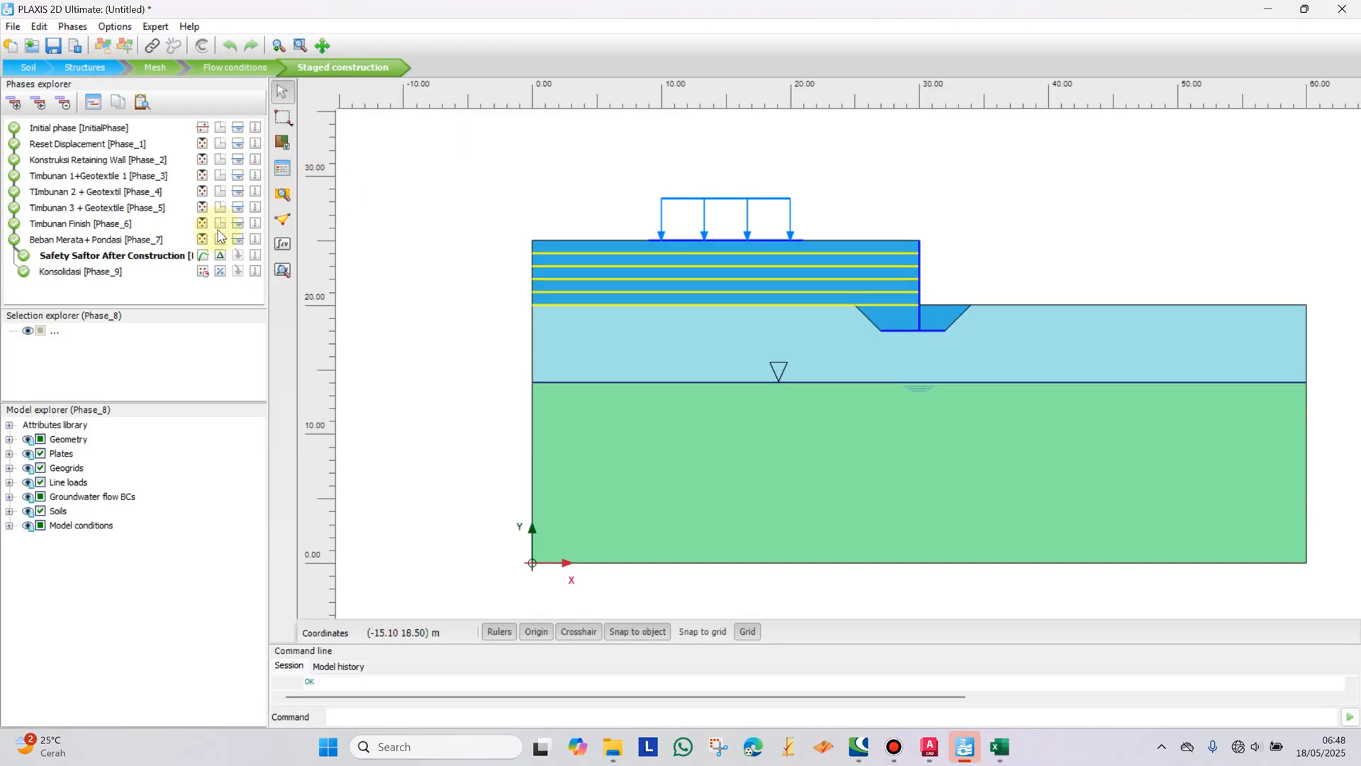
Step: Recheck the reached values of the safety phase in its properties and return to the staged model
double_click(97, 261)
scroll(647, 307, down, 5)
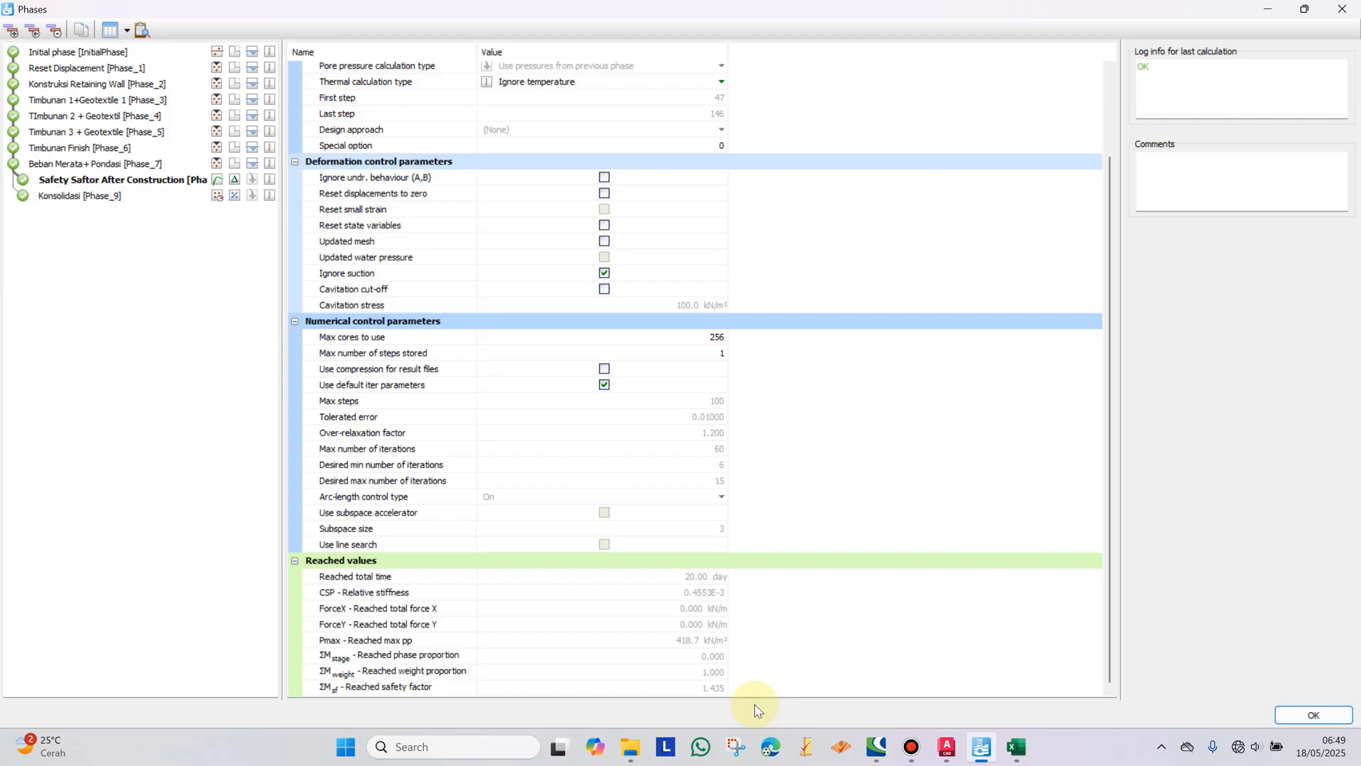
click(987, 748)
click(991, 750)
click(1267, 9)
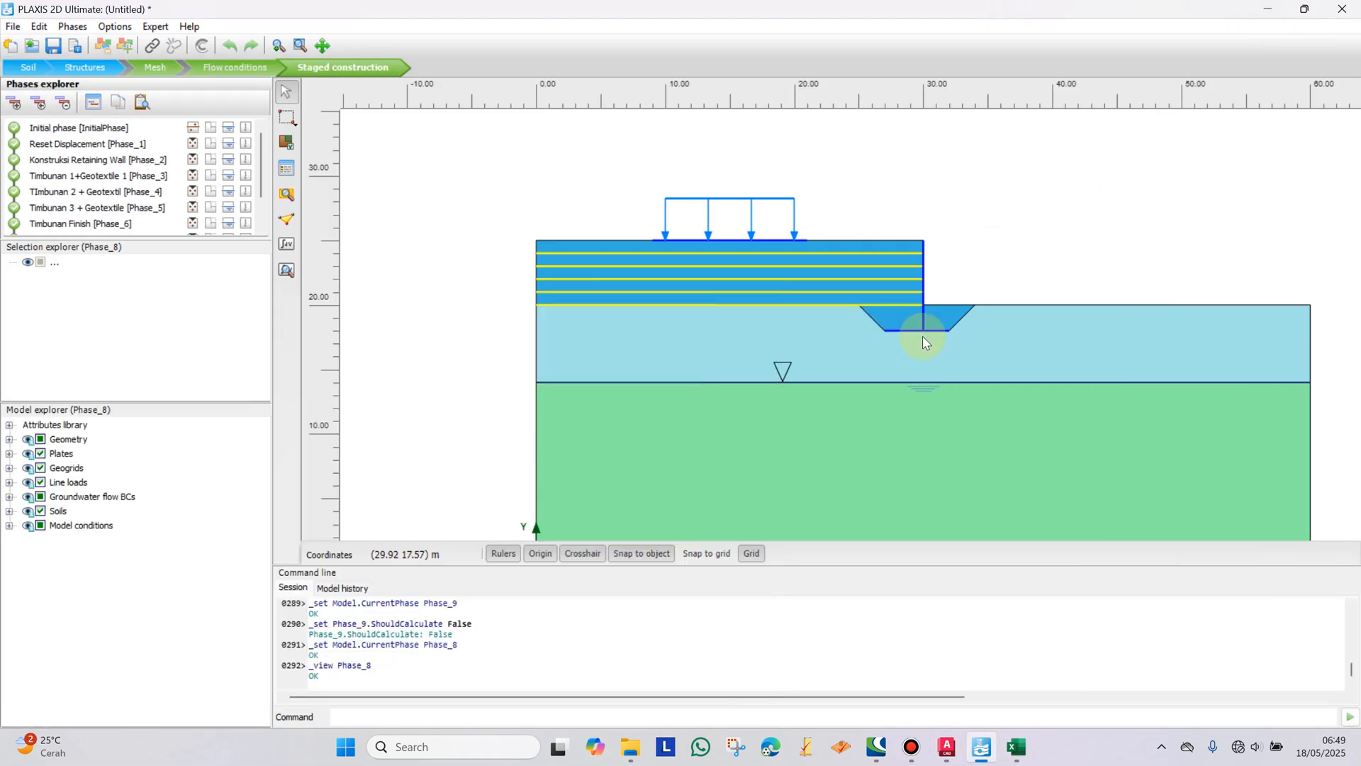
Step: Open the calculation results of the Beban Merata+ Pondasi phase and display its total displacements |u|
scroll(926, 329, up, 2)
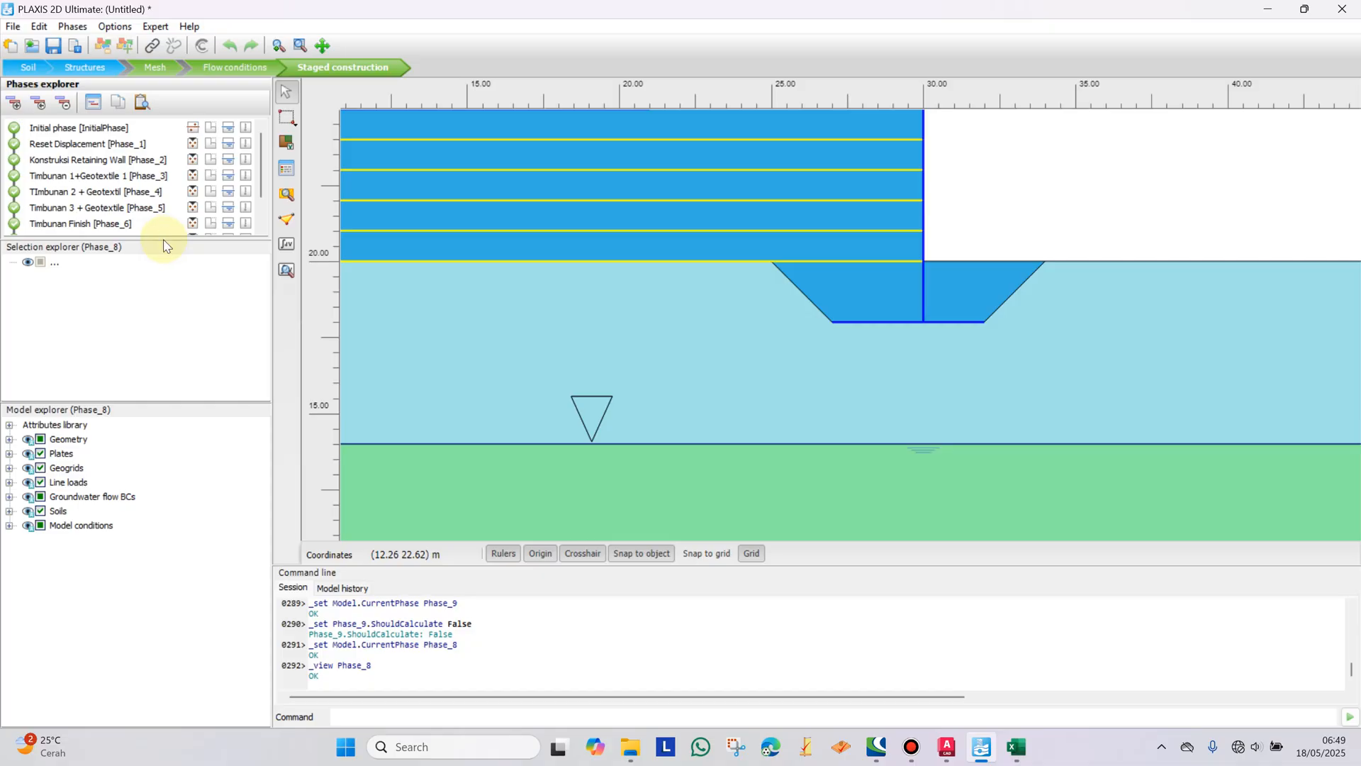
drag(161, 238, 165, 319)
click(133, 241)
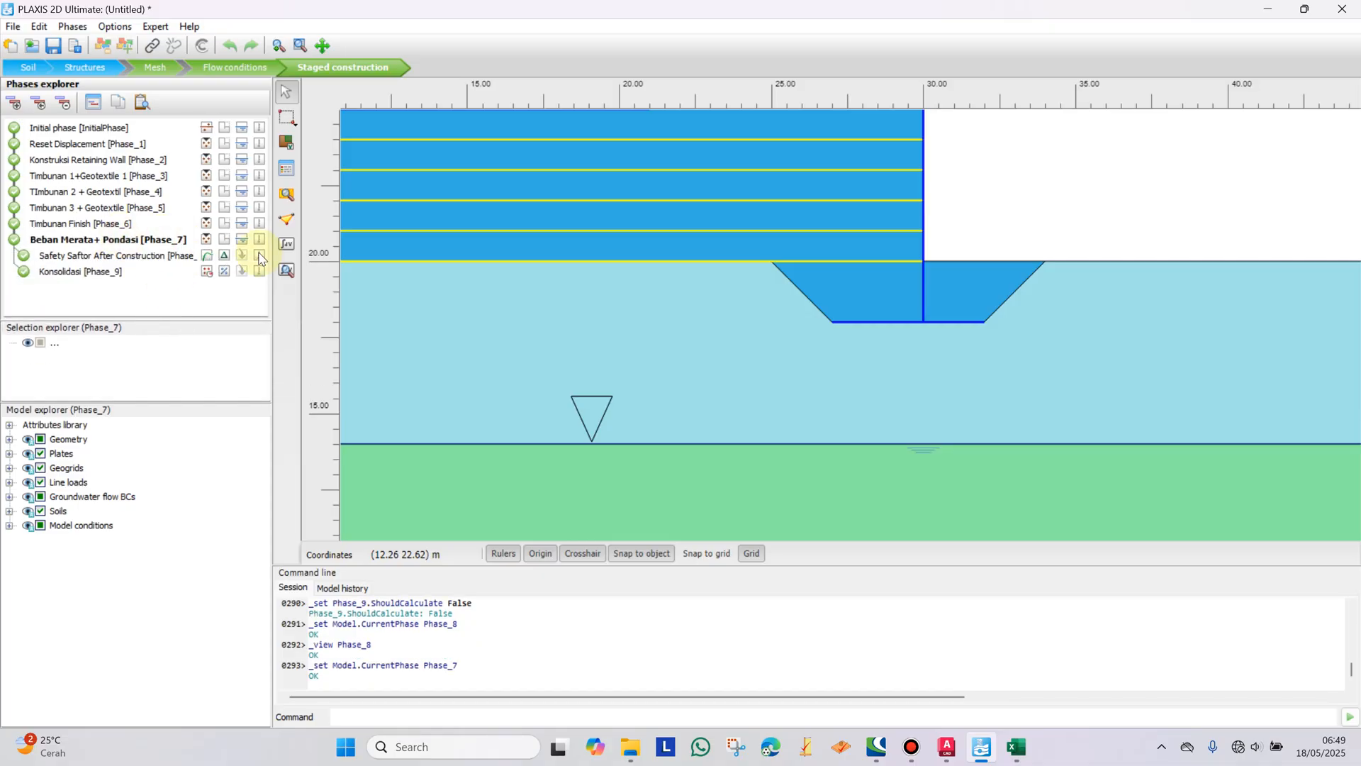
click(287, 277)
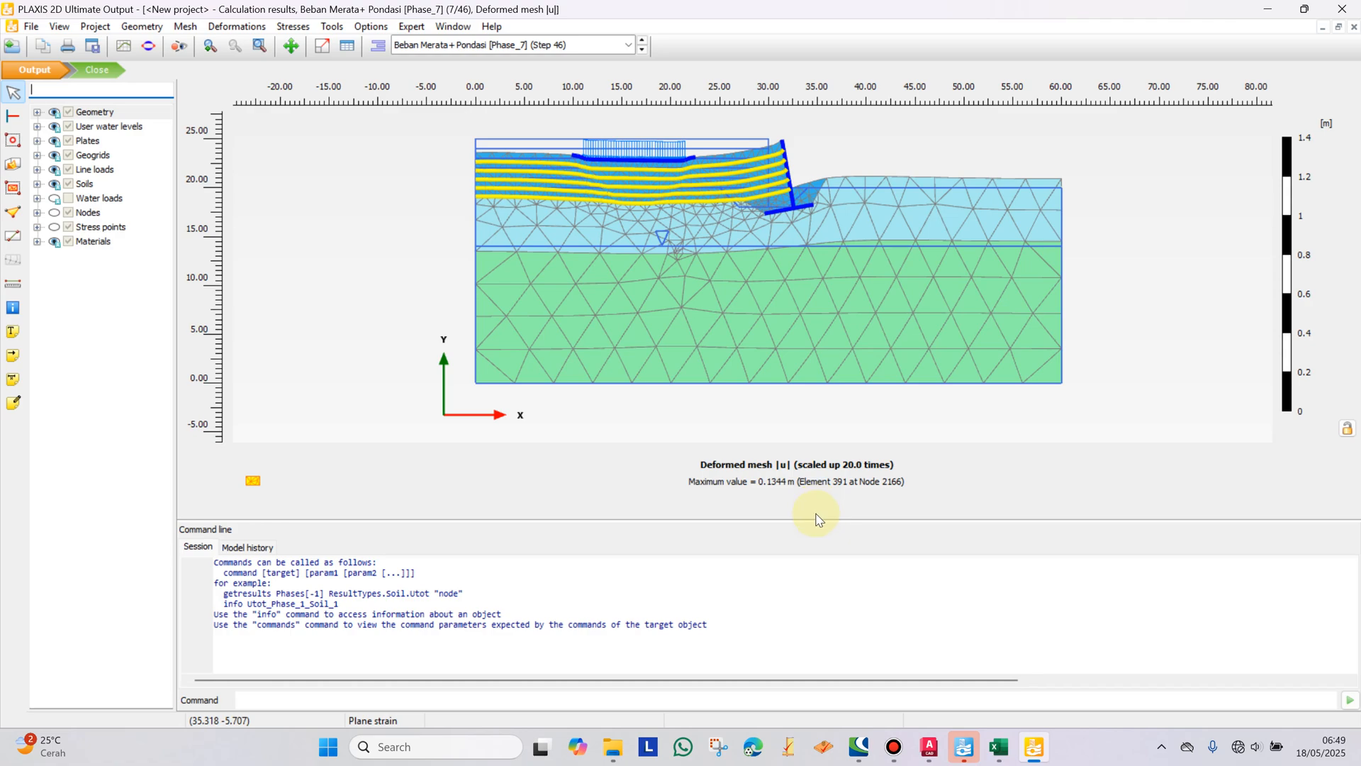
drag(815, 521, 815, 609)
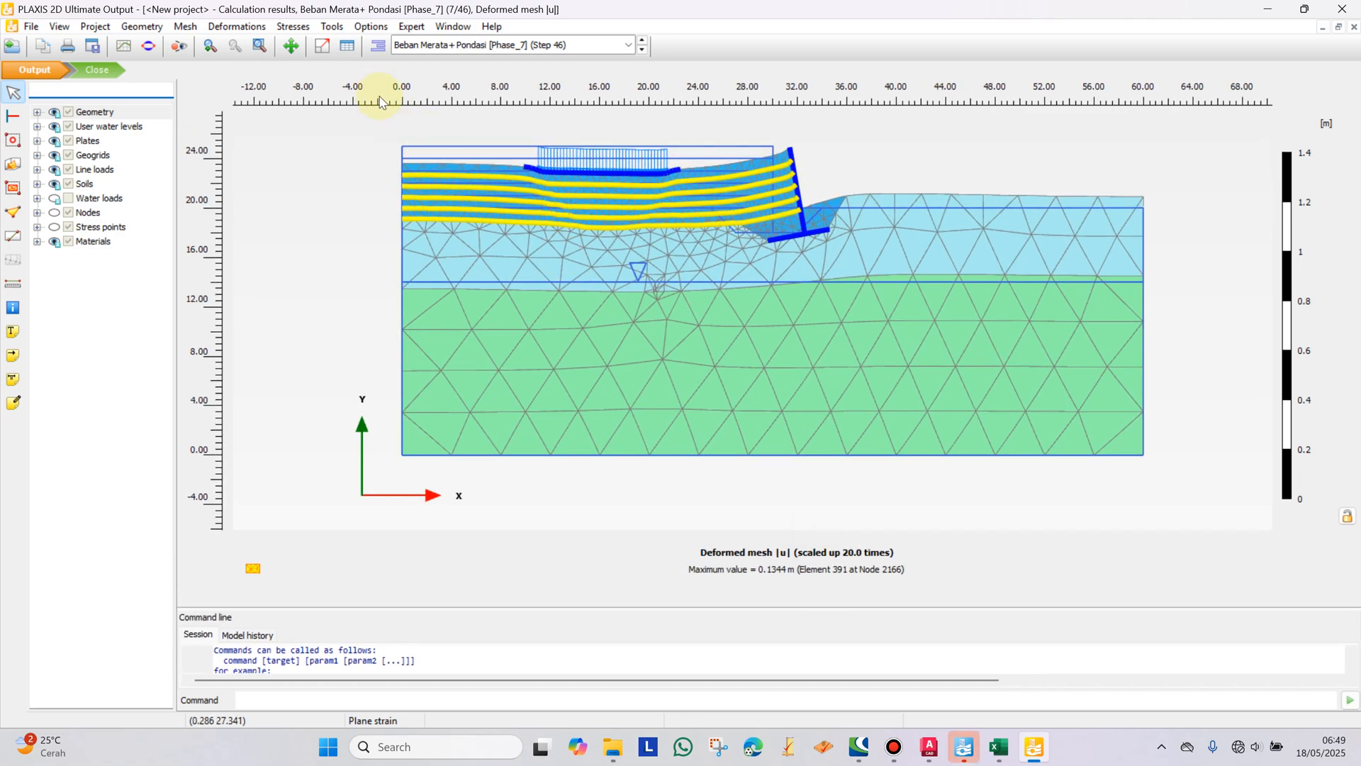
click(237, 26)
click(307, 74)
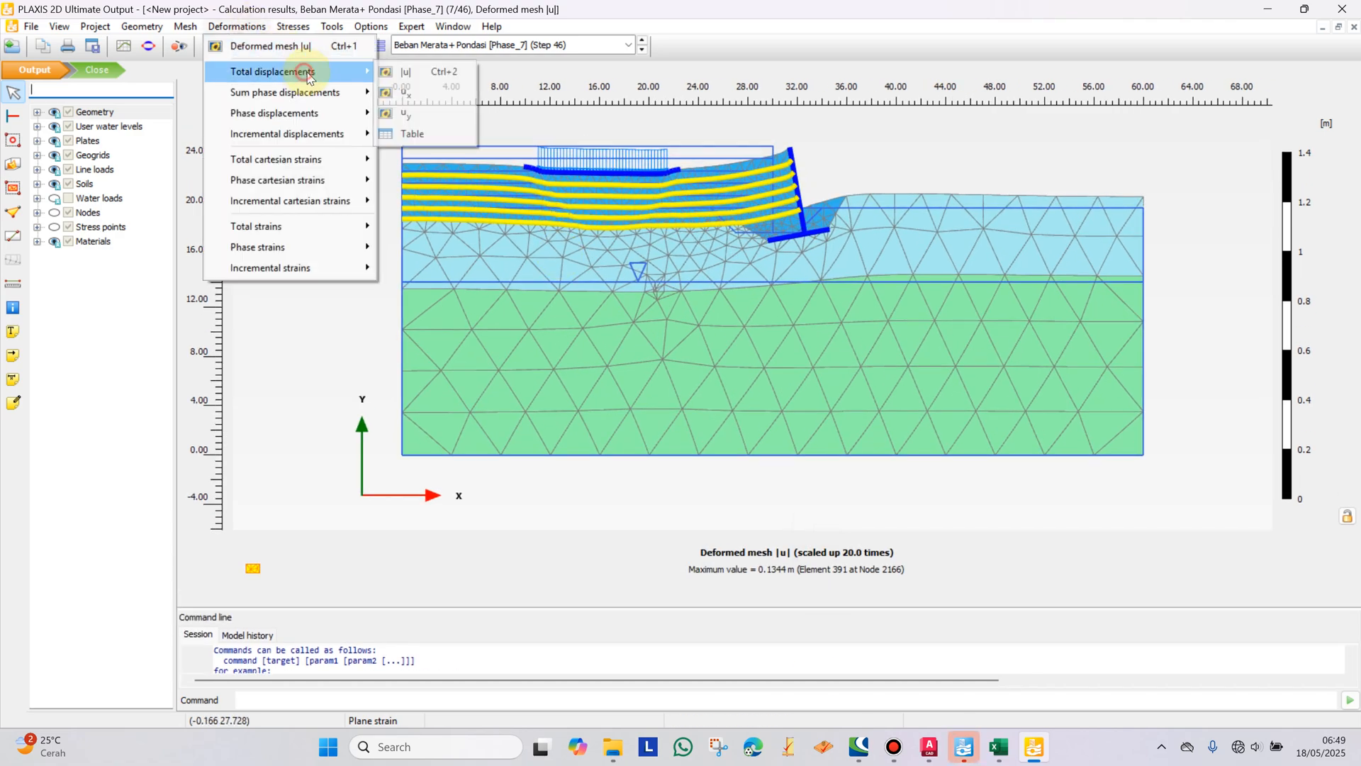
click(422, 71)
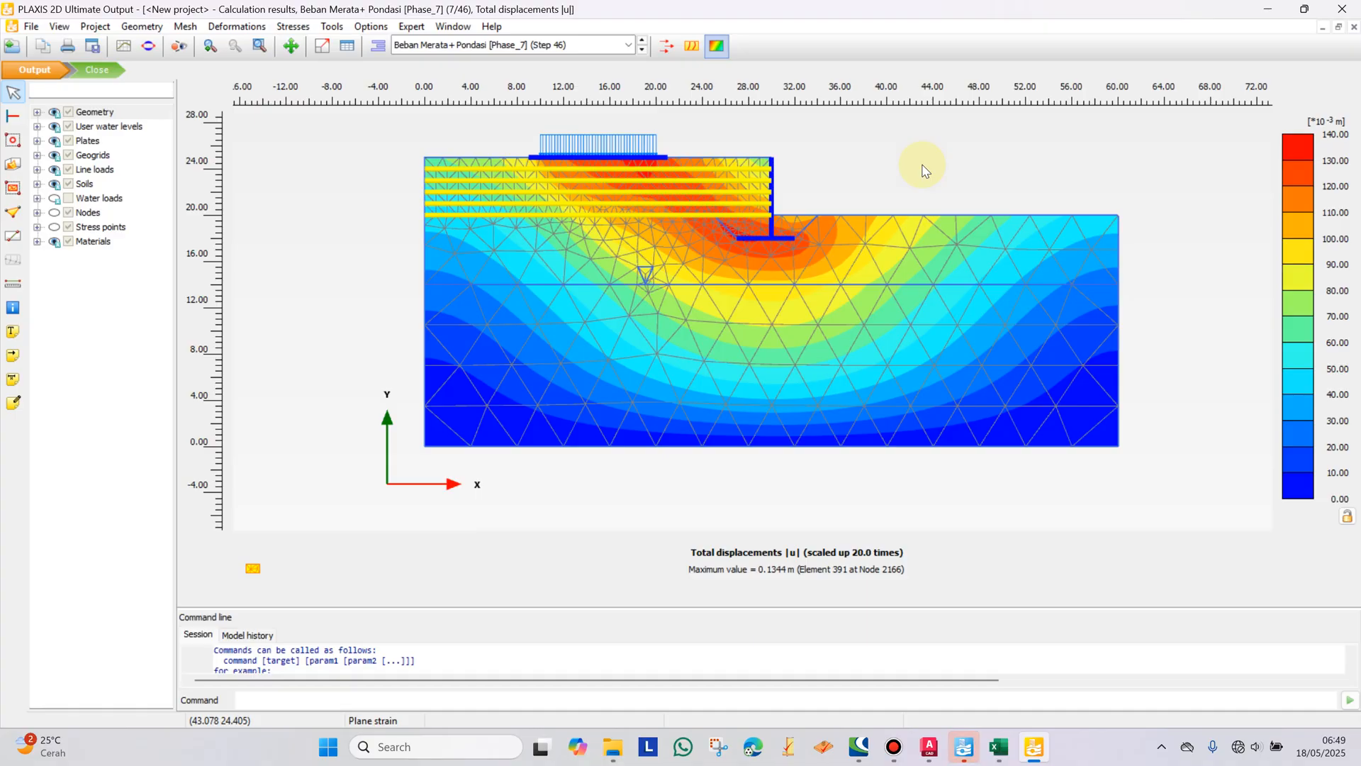
scroll(779, 237, up, 1)
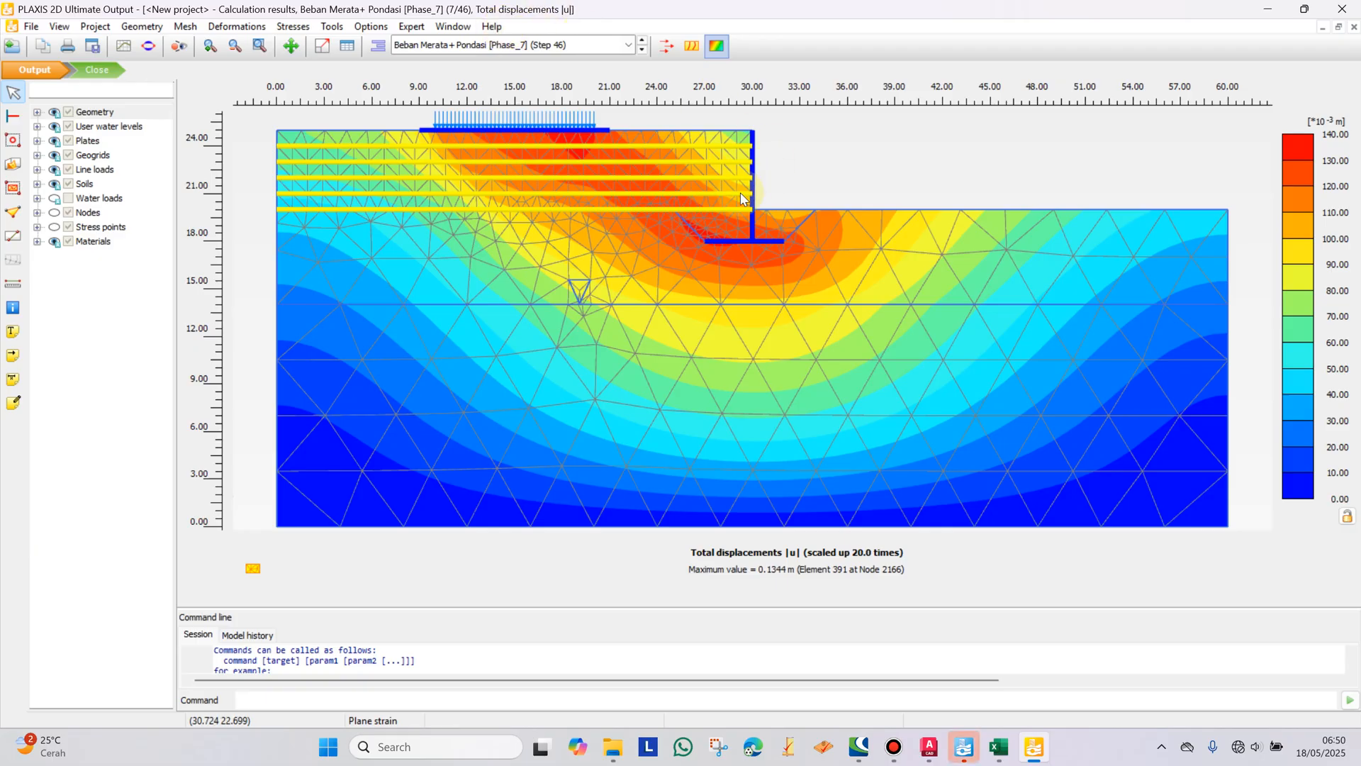
Step: Display the vertical total displacements u_y of the retaining wall's base plate, and close the results
double_click(730, 240)
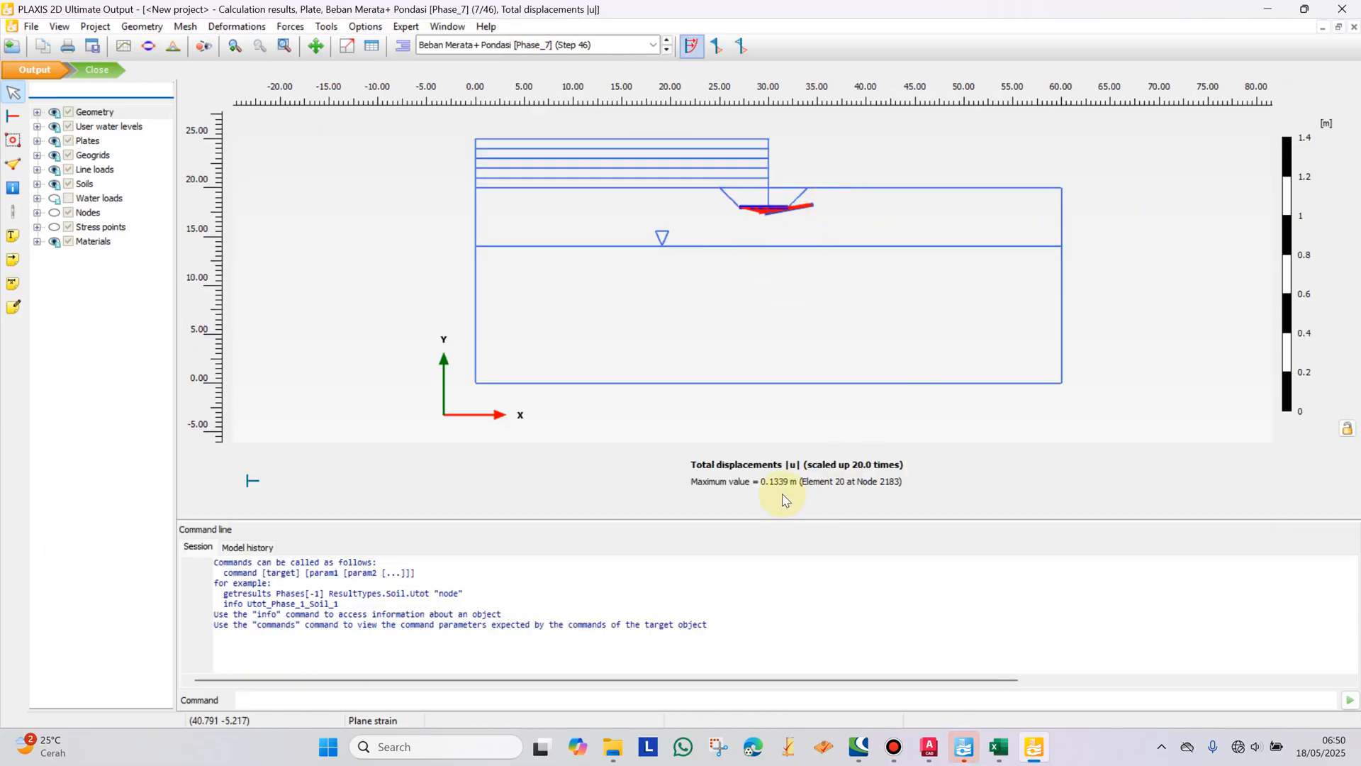
scroll(808, 223, up, 2)
drag(799, 205, 796, 202)
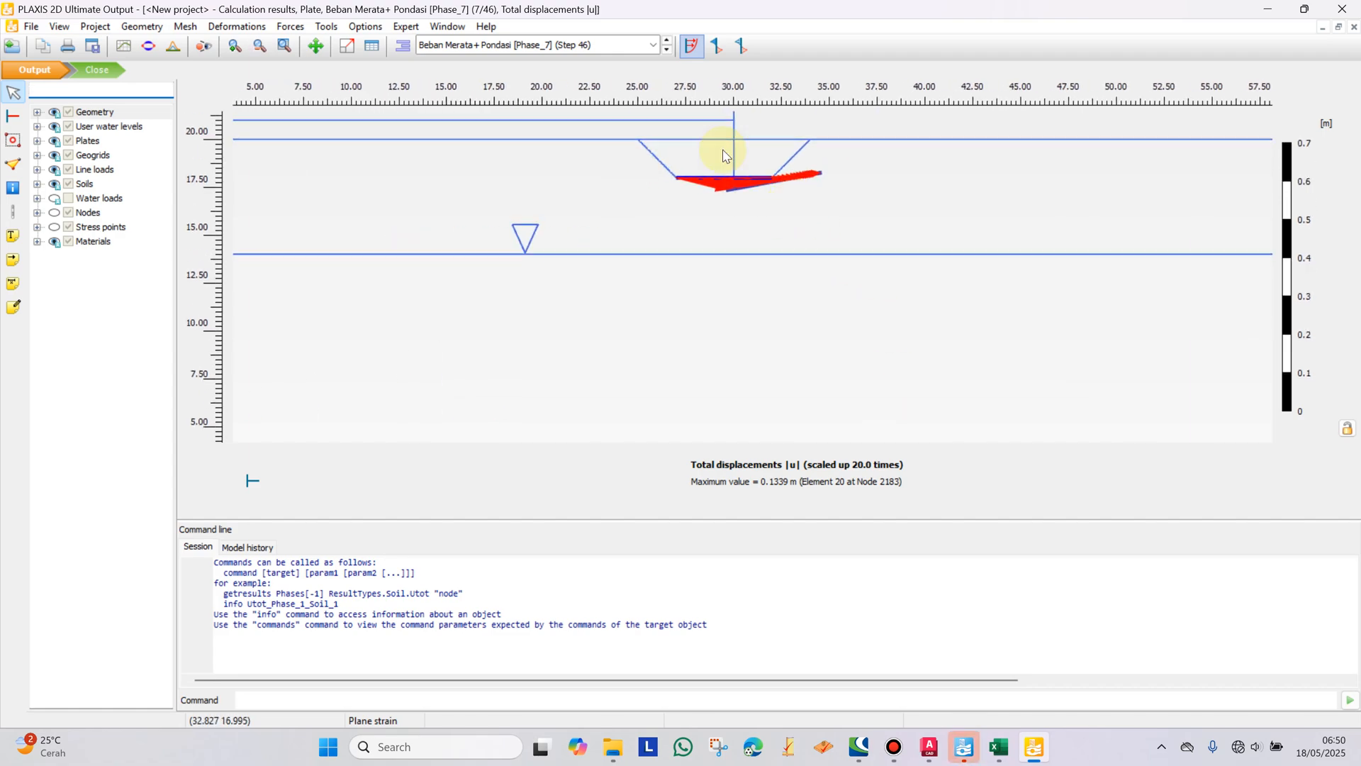
click(255, 27)
mouse_move(291, 46)
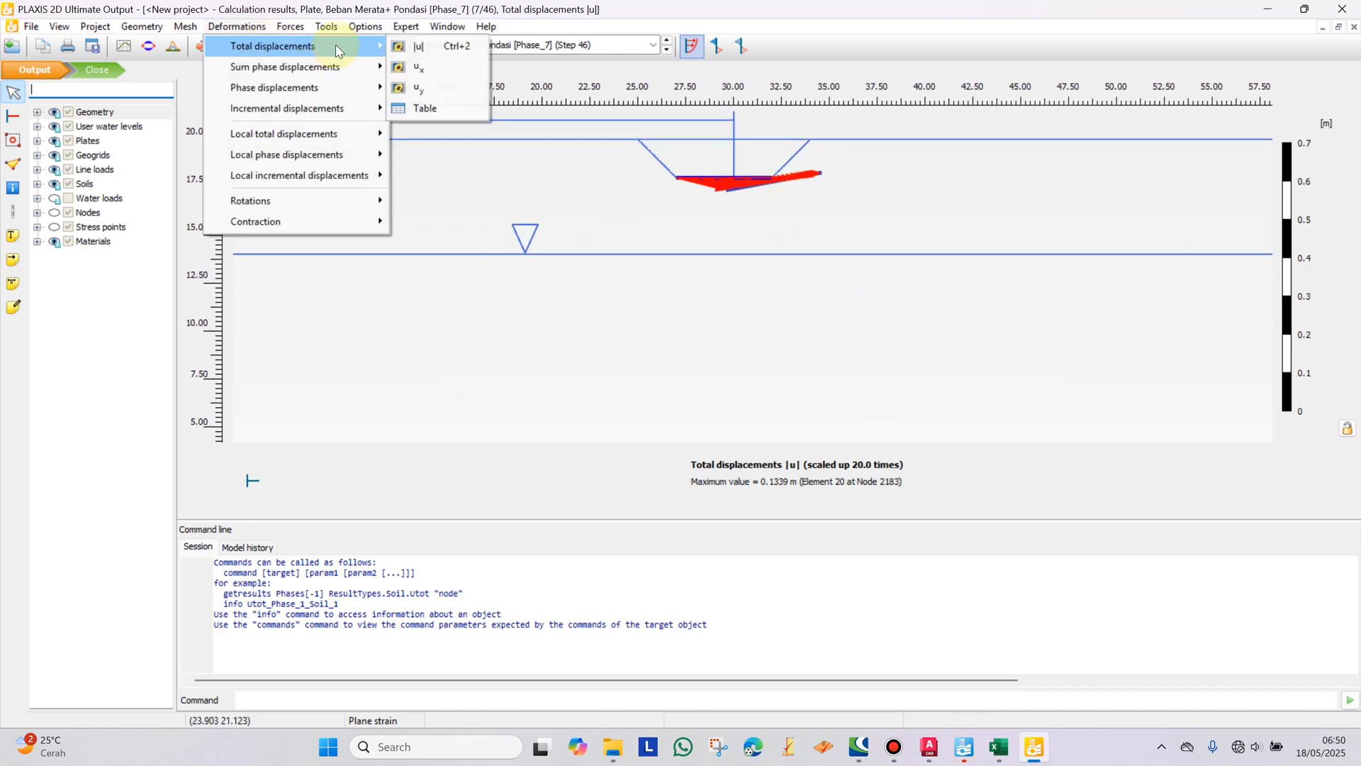
click(431, 88)
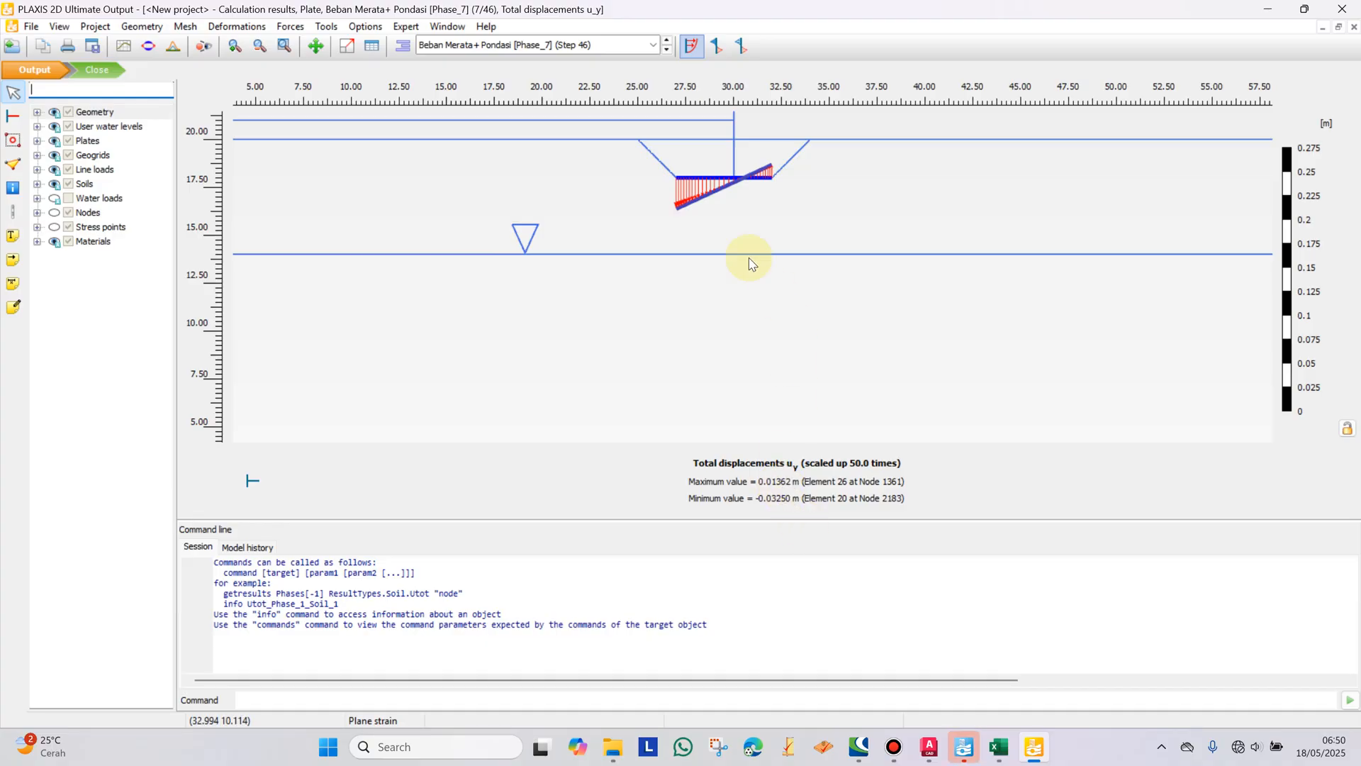
scroll(780, 297, down, 2)
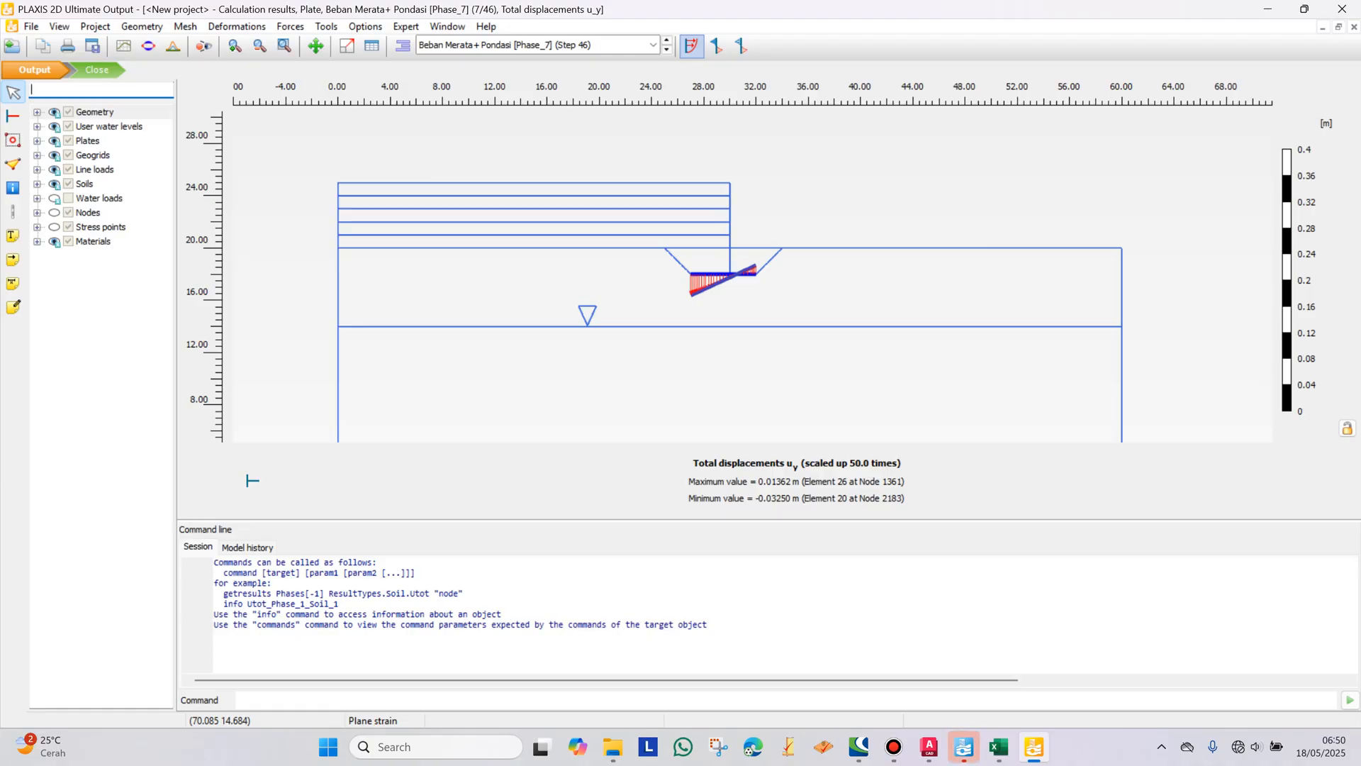
click(121, 72)
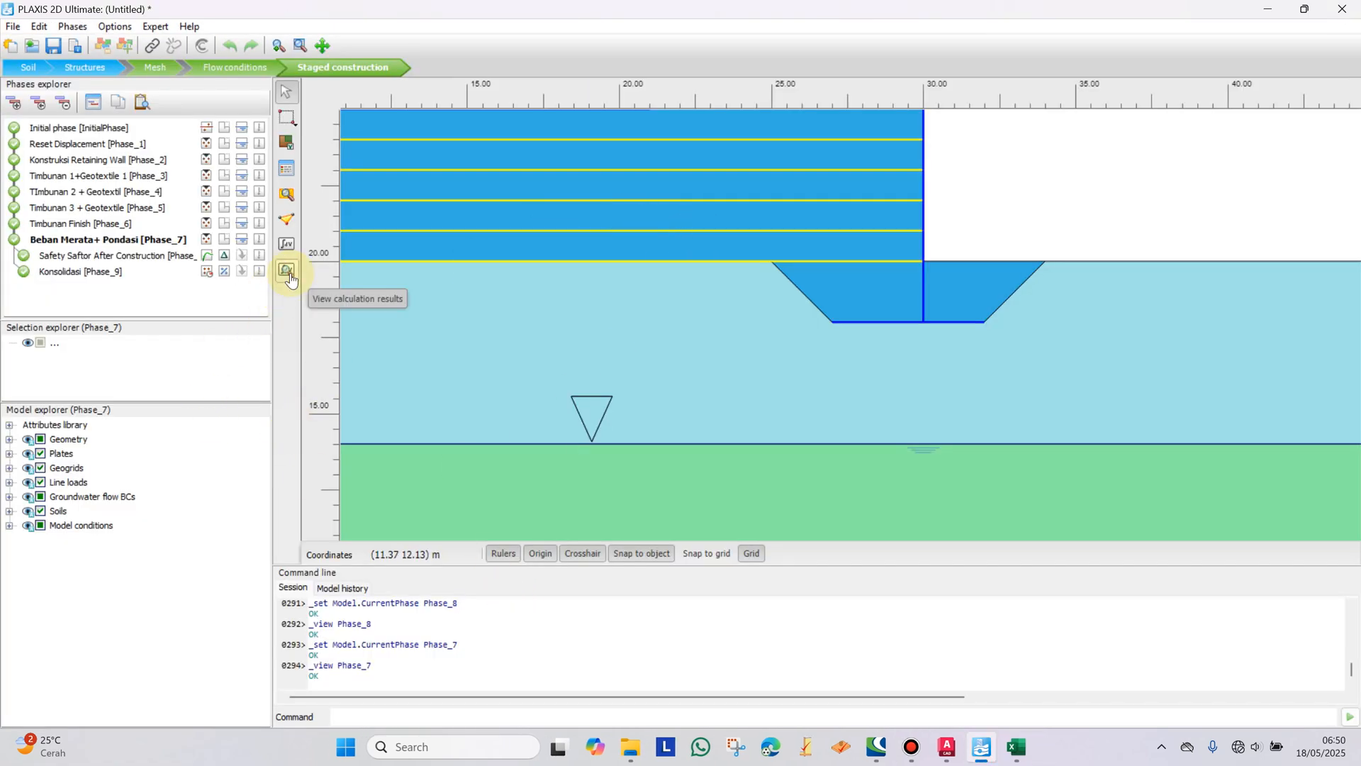
Step: Reopen the Beban Merata+ Pondasi results and display the horizontal total displacements u_x of the vertical wall plate
click(287, 271)
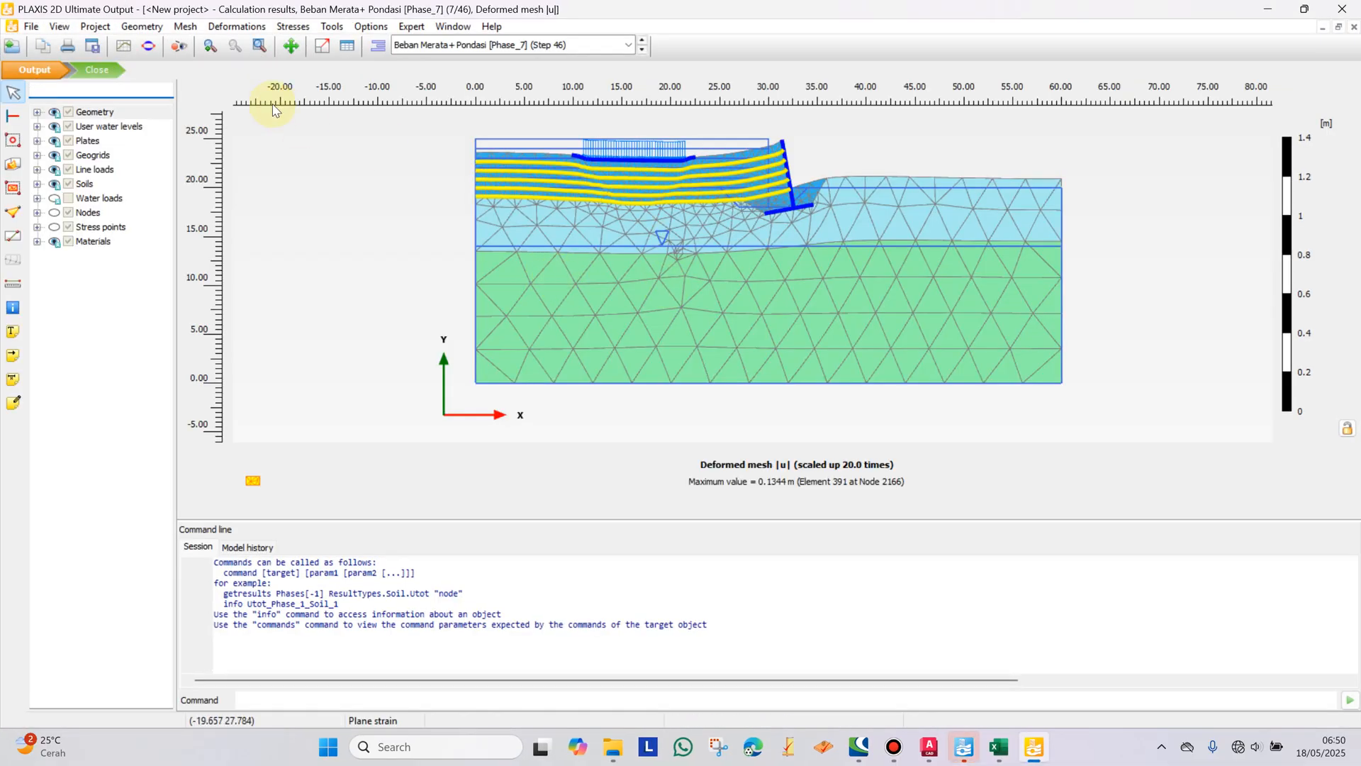
click(236, 26)
mouse_move(332, 72)
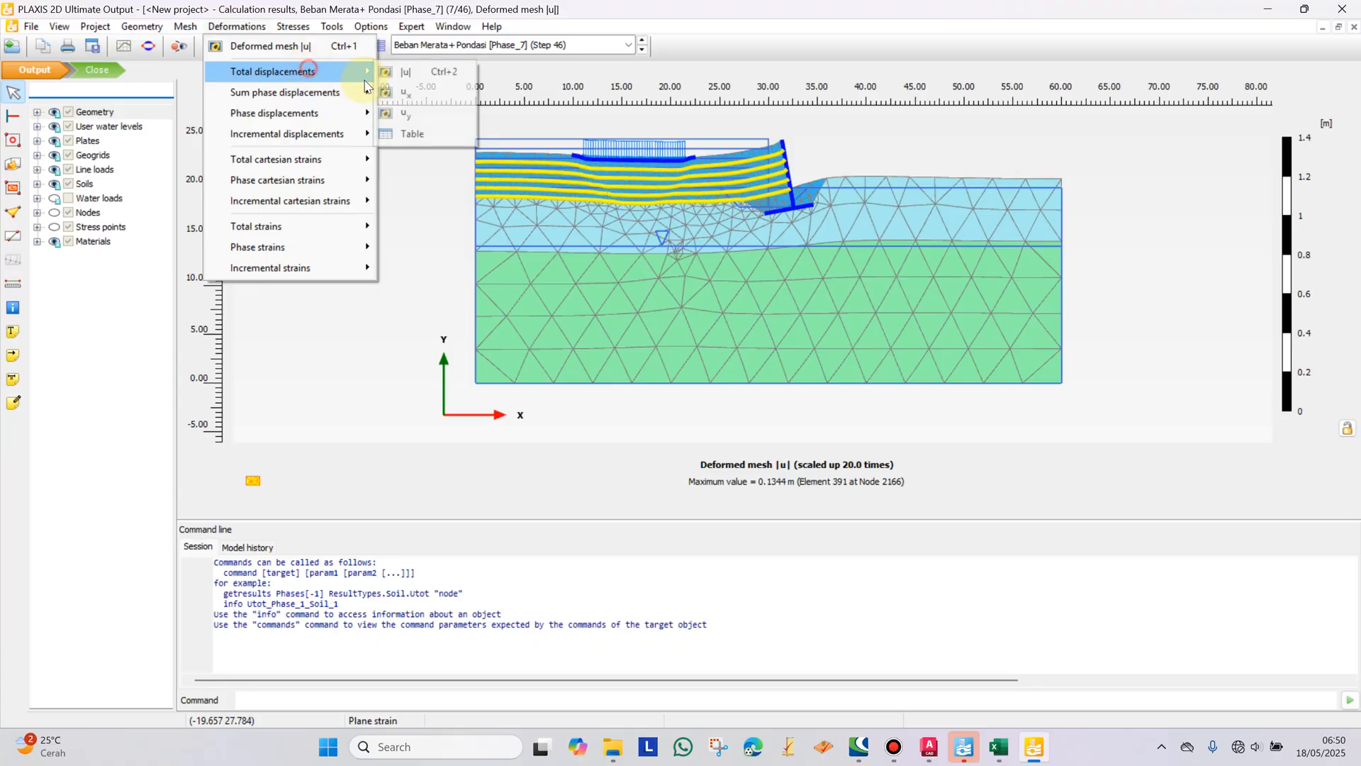
click(421, 78)
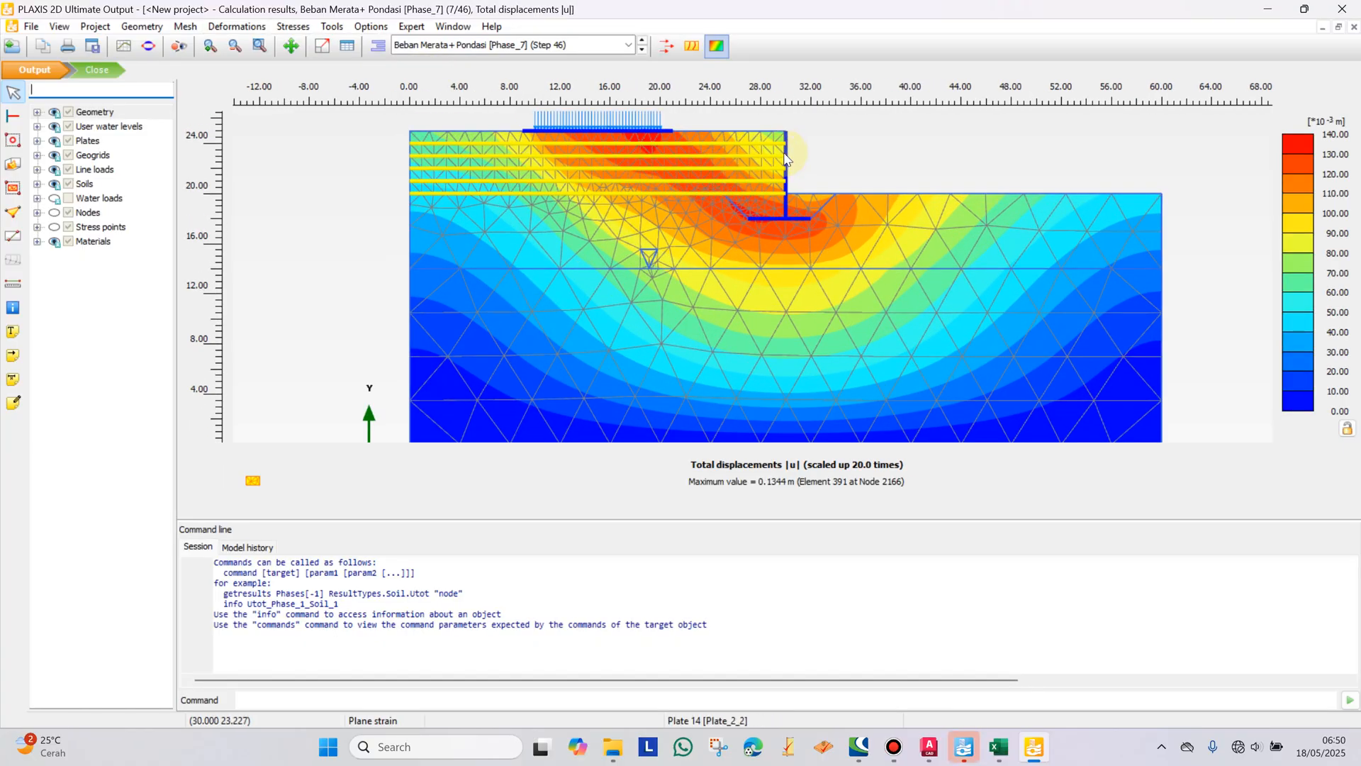
double_click(791, 156)
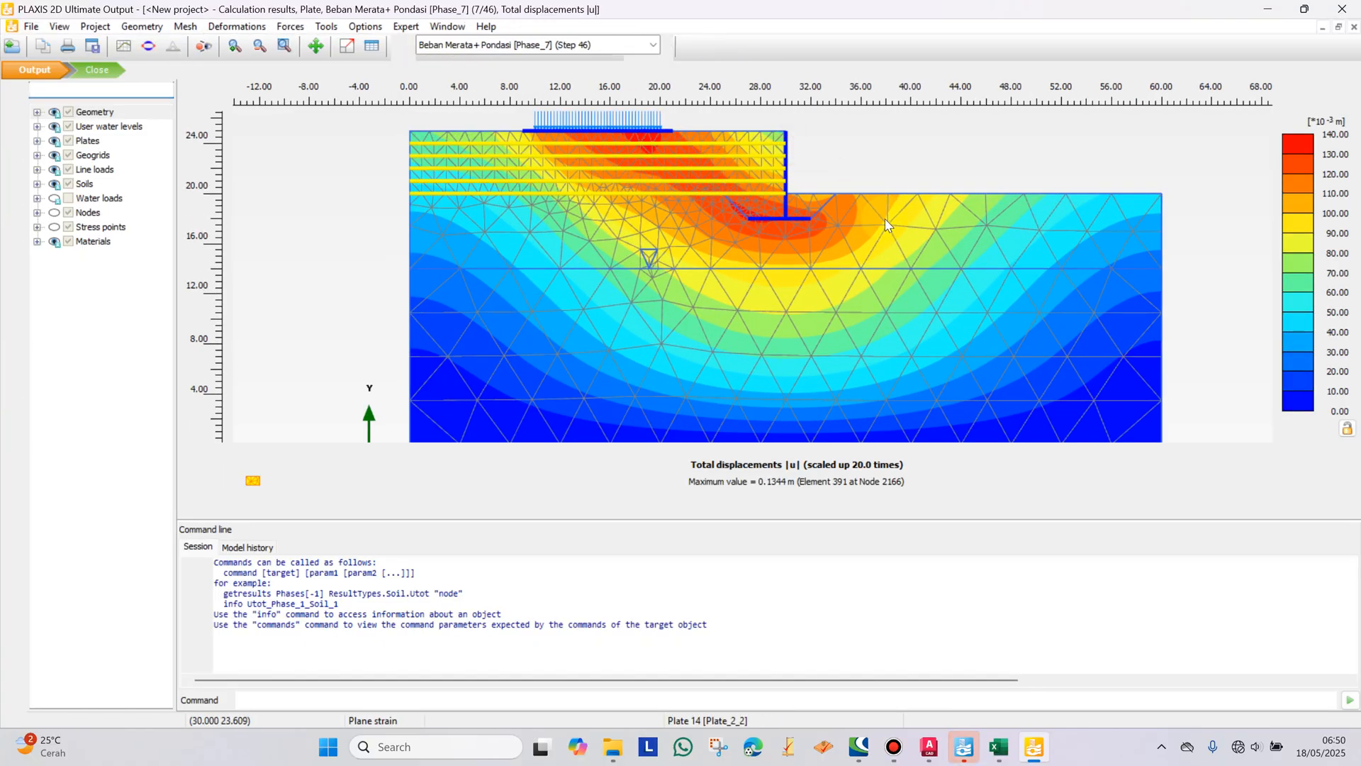
click(236, 26)
mouse_move(354, 48)
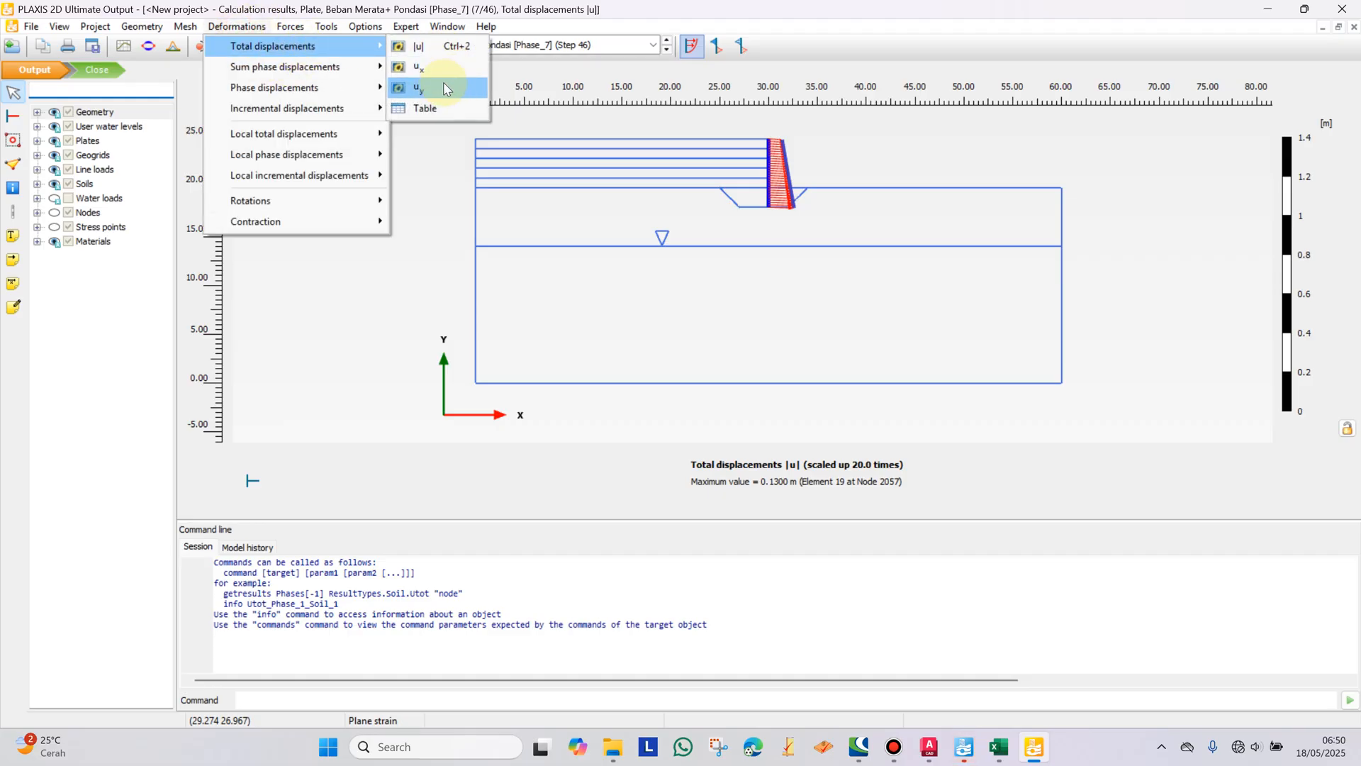
click(426, 68)
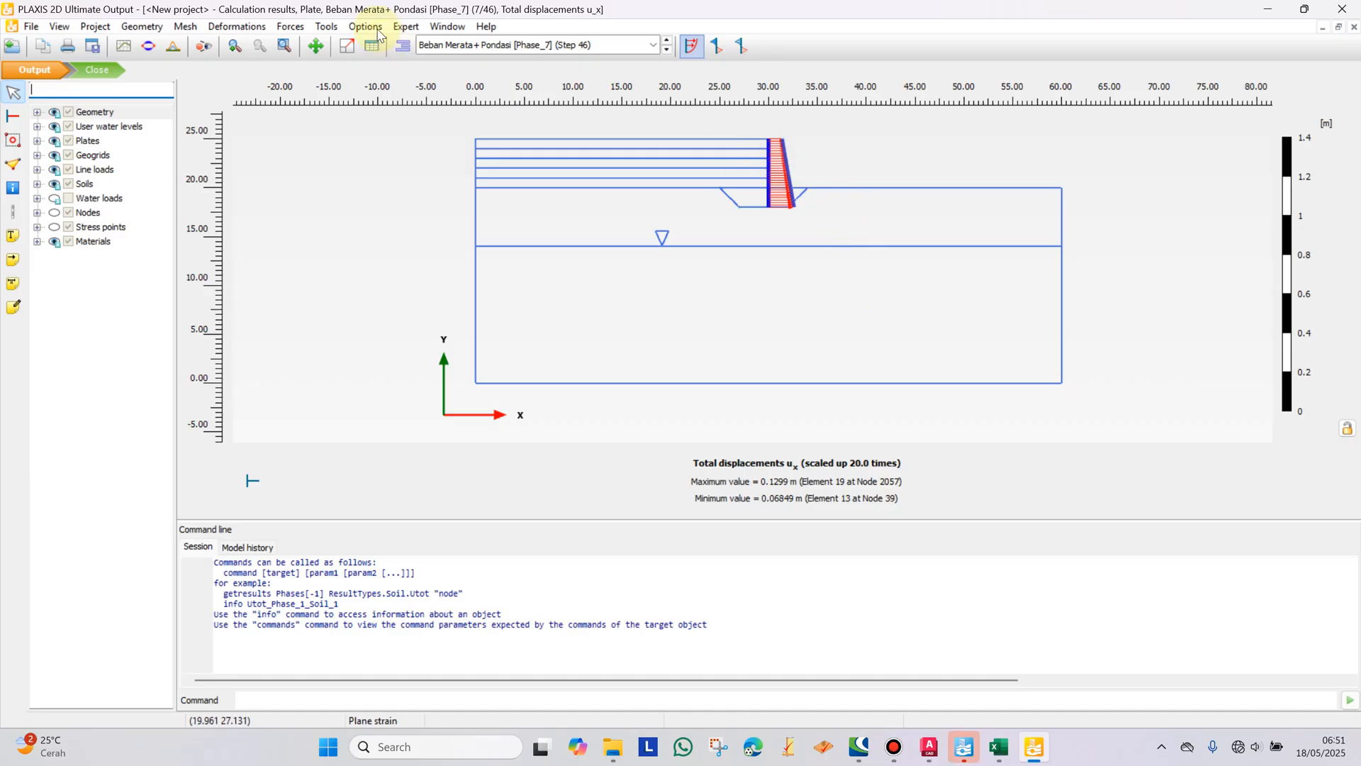
Step: Display the axial forces N and the shear forces Q of the vertical wall plate for the Beban Merata+ Pondasi phase
click(297, 28)
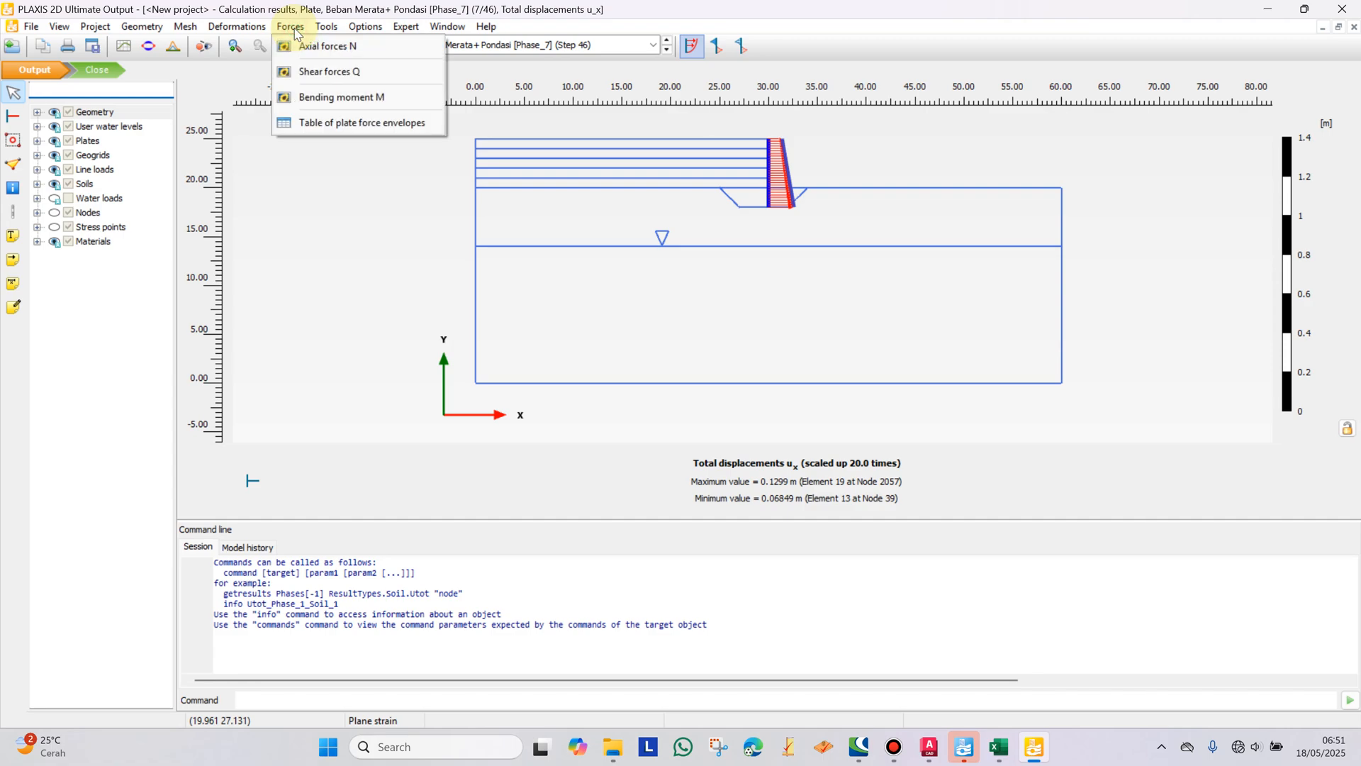
click(323, 47)
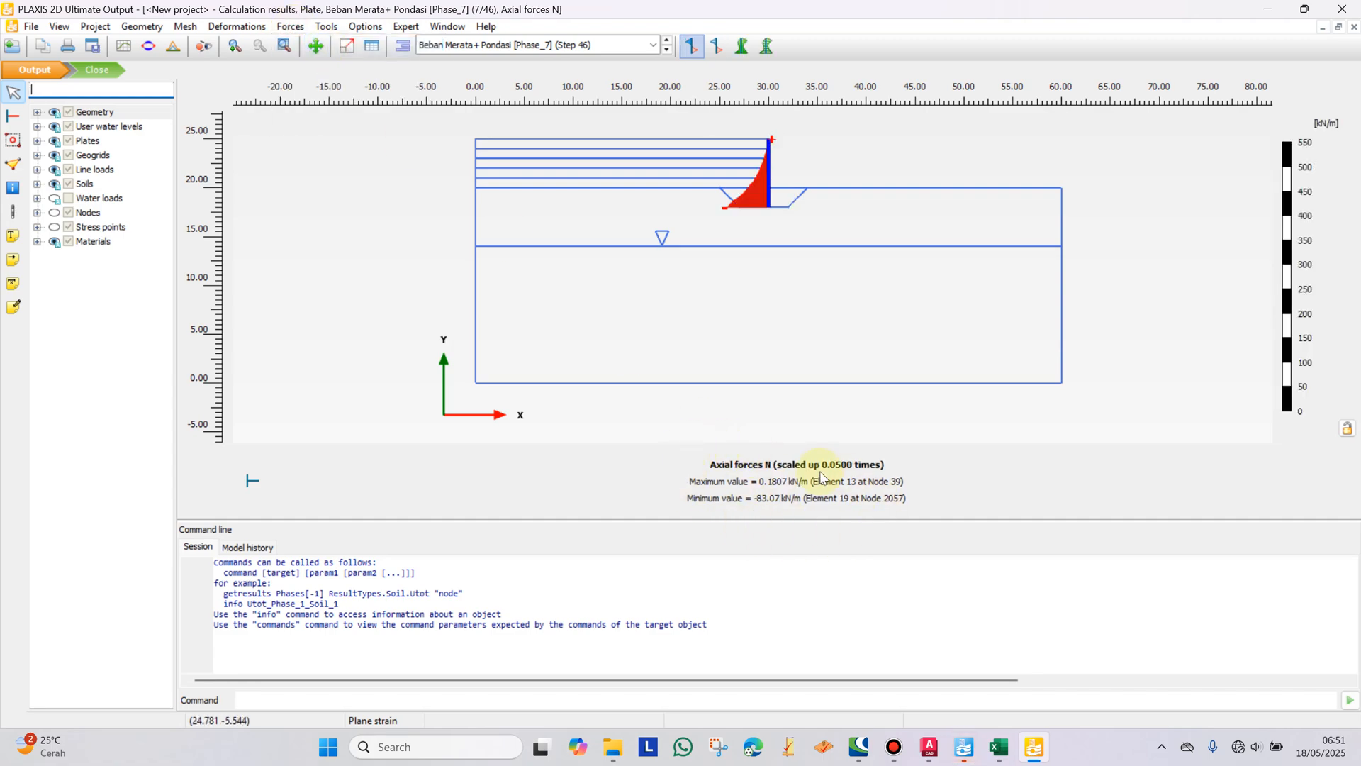
click(290, 30)
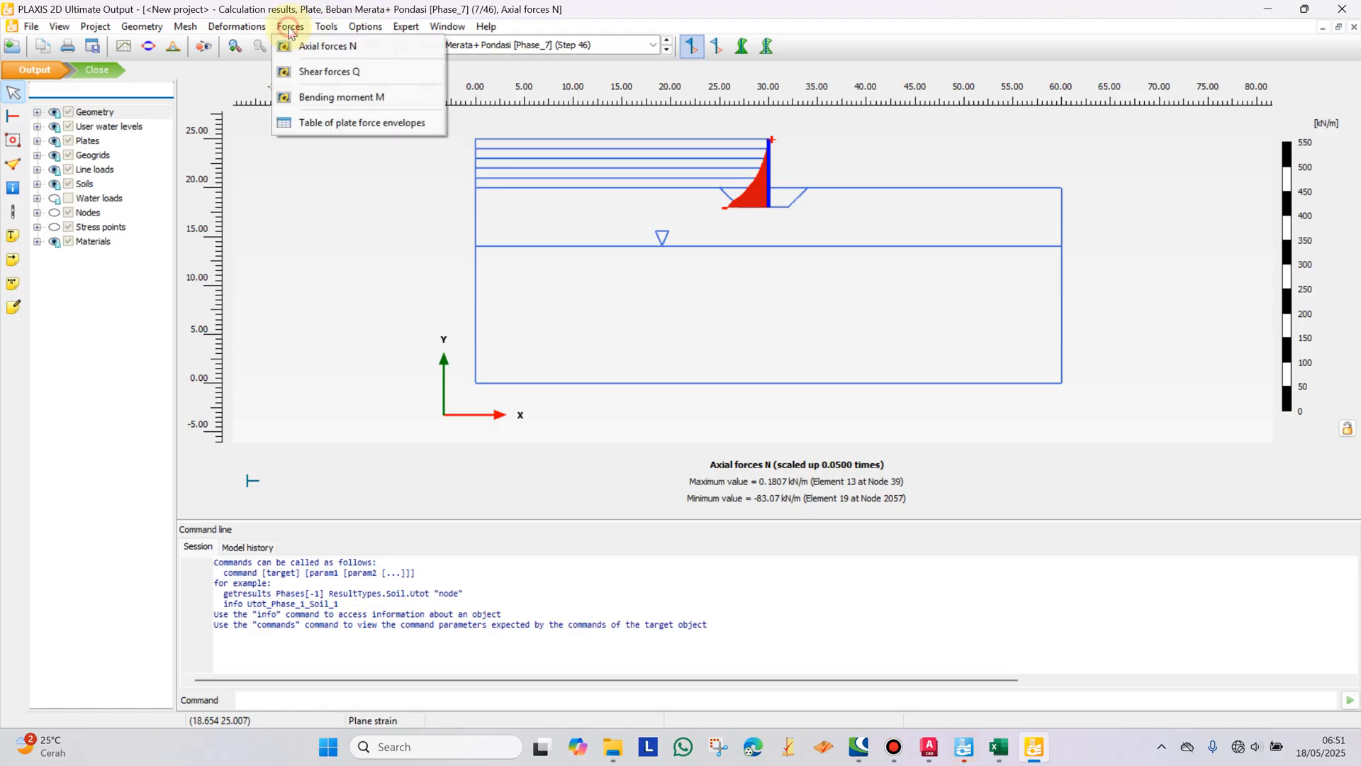
click(329, 72)
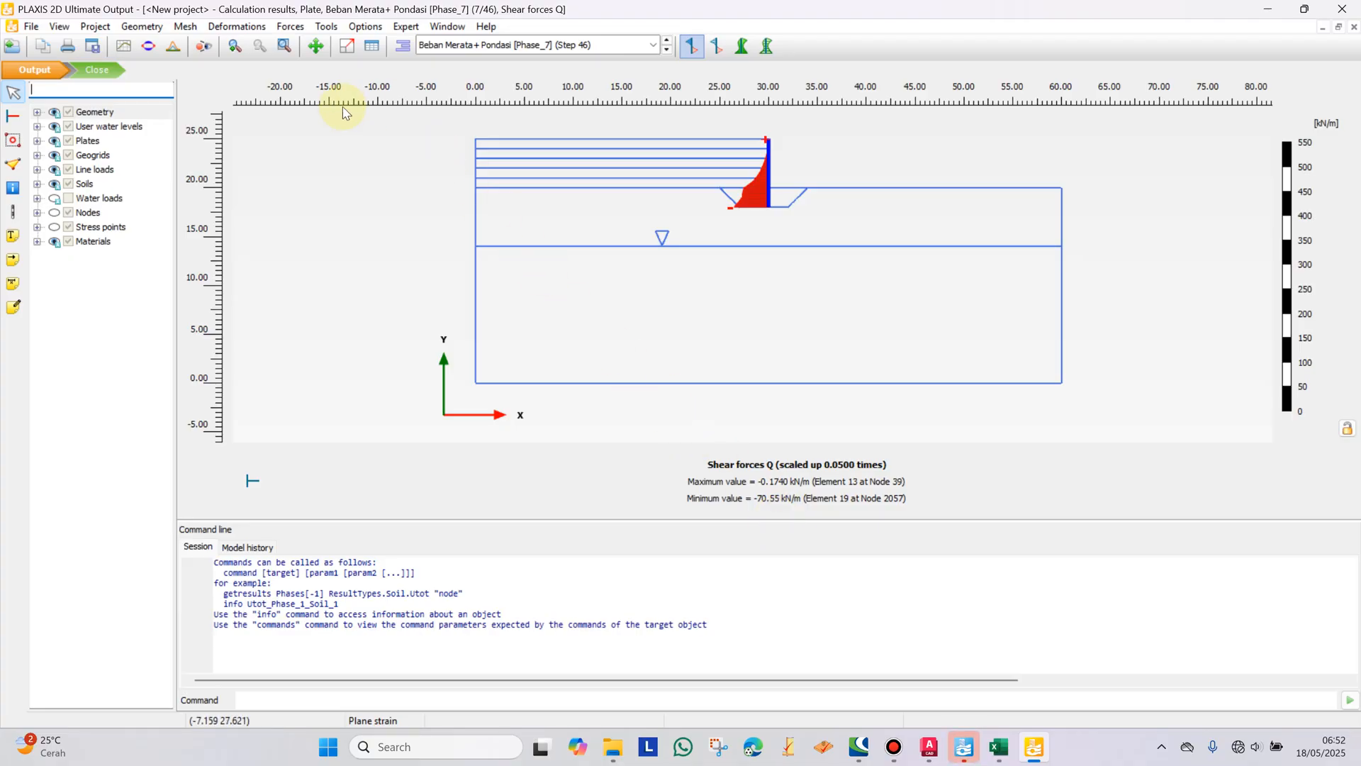
Step: Display the bending moments M of the vertical wall plate and close the results
click(288, 26)
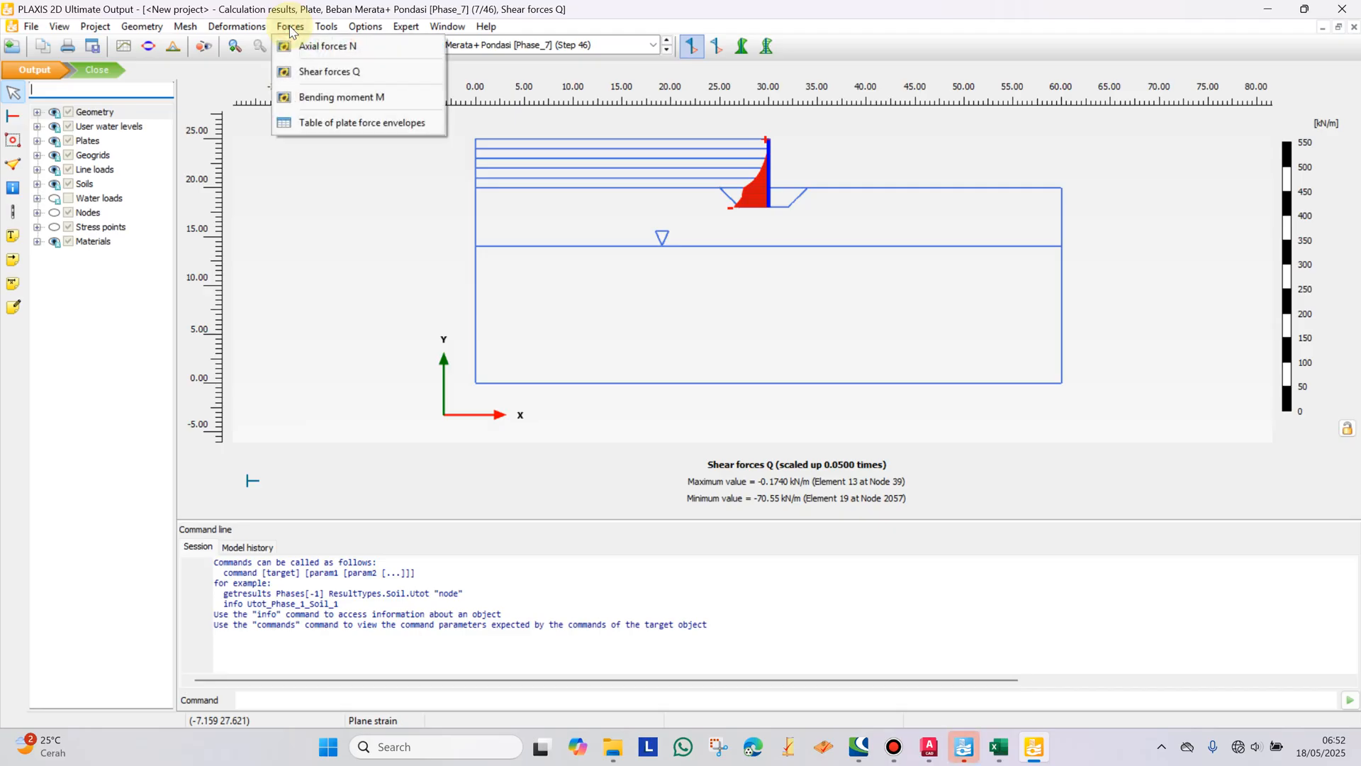
click(354, 97)
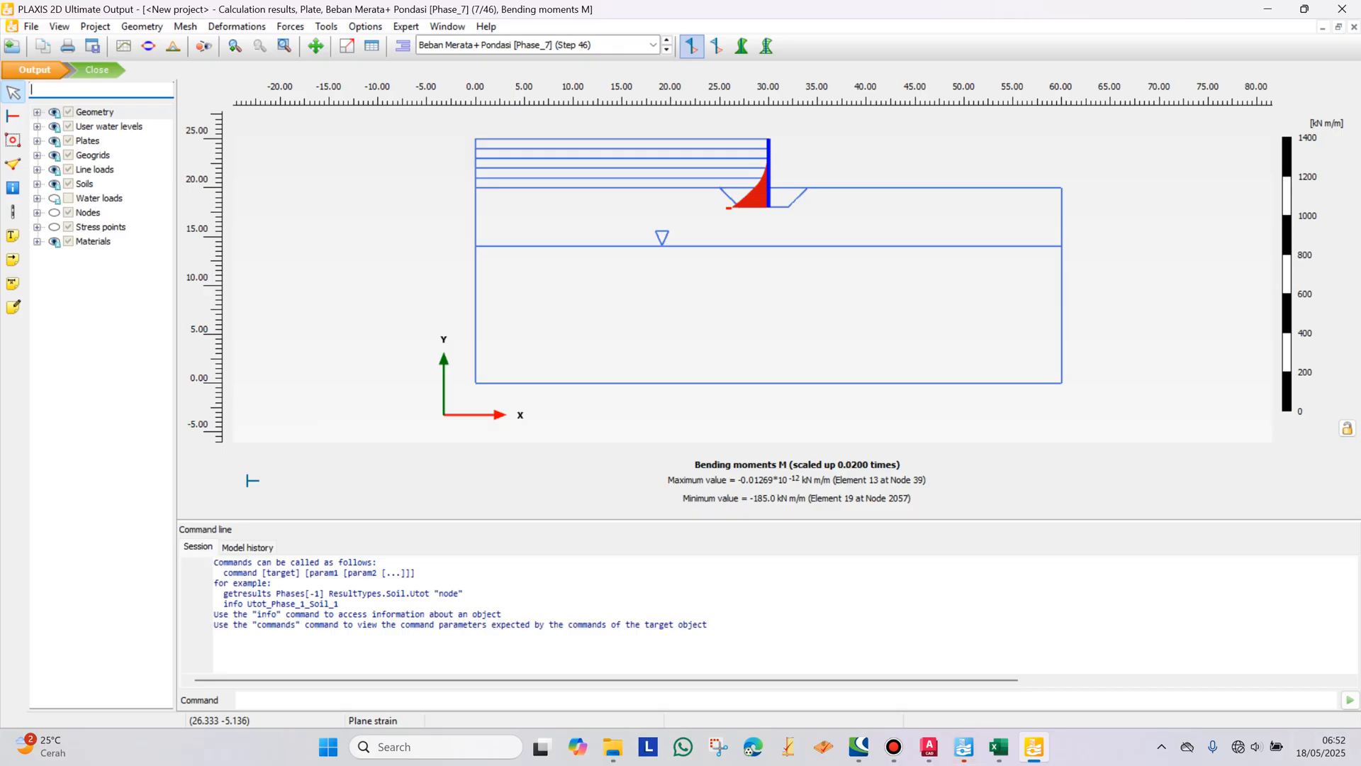
click(97, 69)
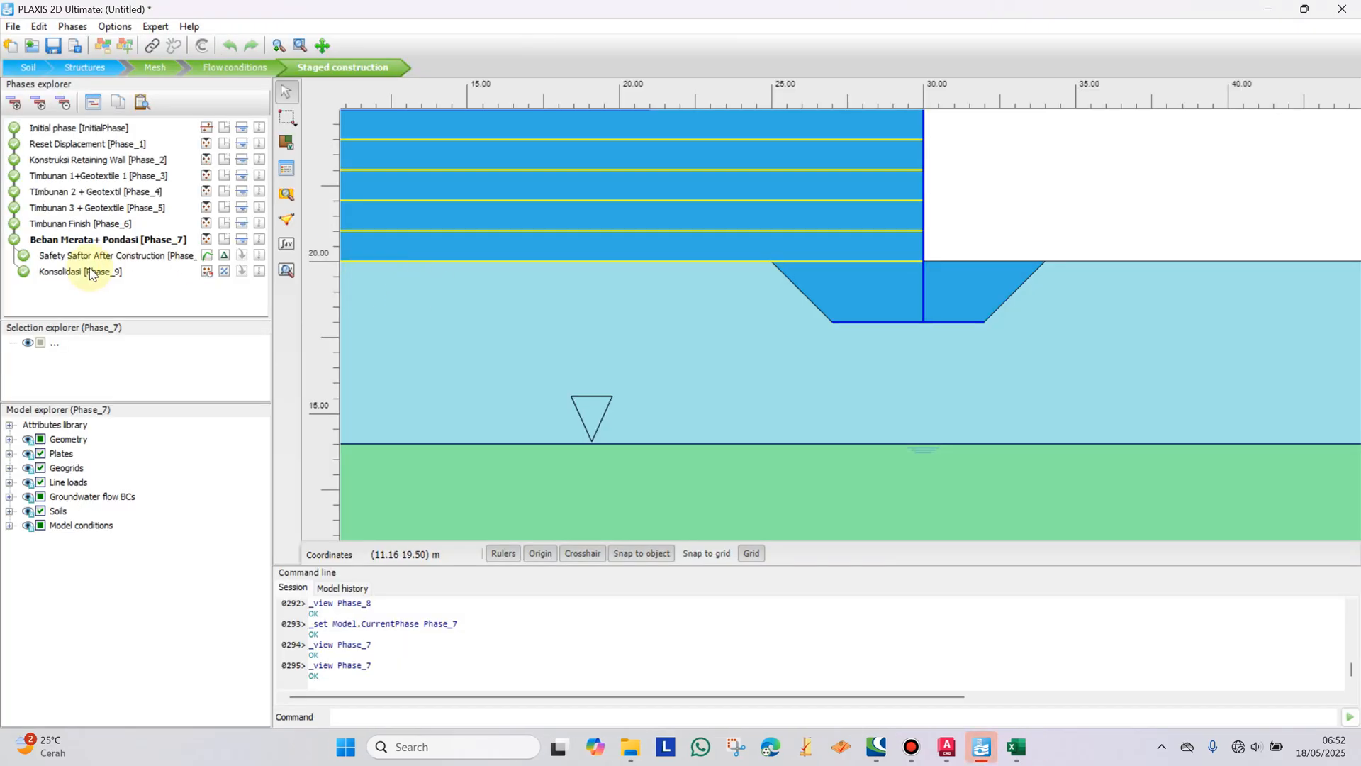
Step: Open the calculation results of the Konsolidasi phase and display its total displacements |u|
click(83, 272)
click(285, 268)
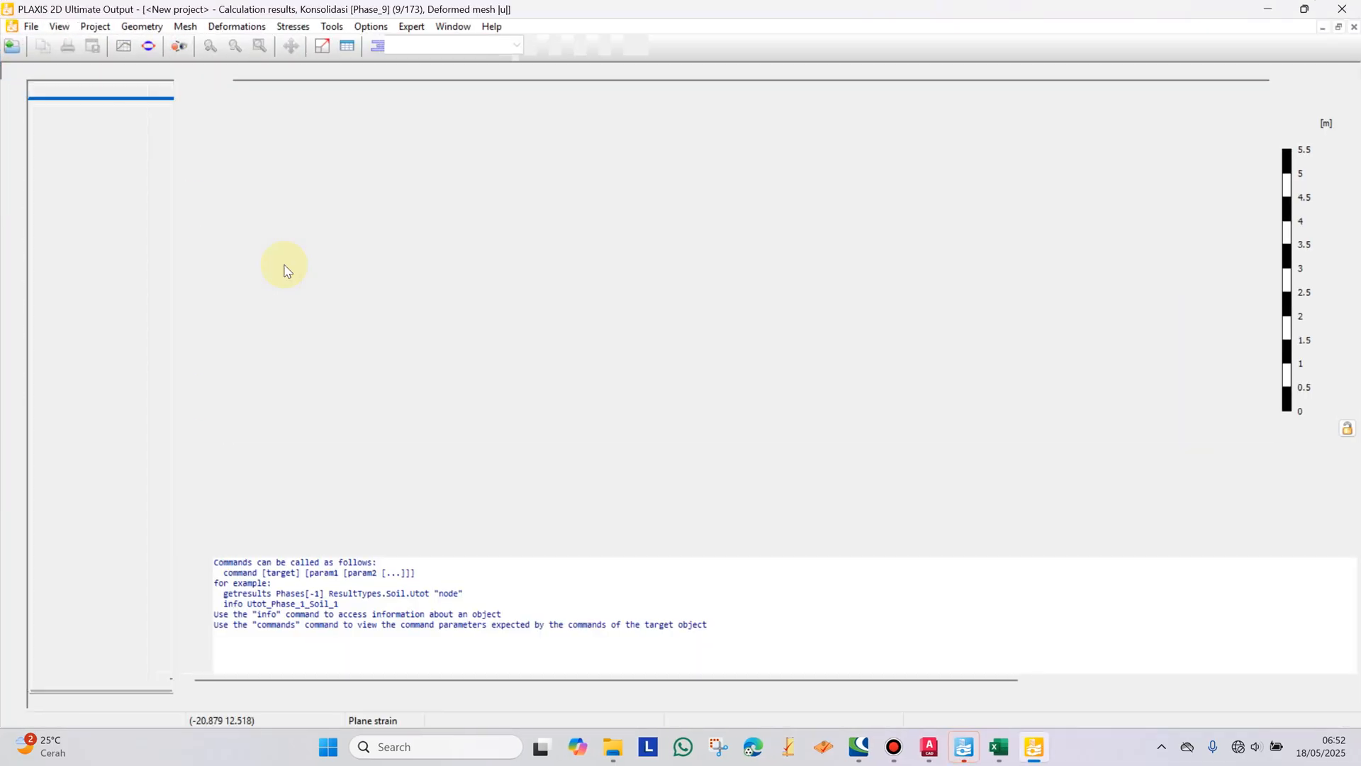
click(676, 521)
drag(681, 595, 691, 592)
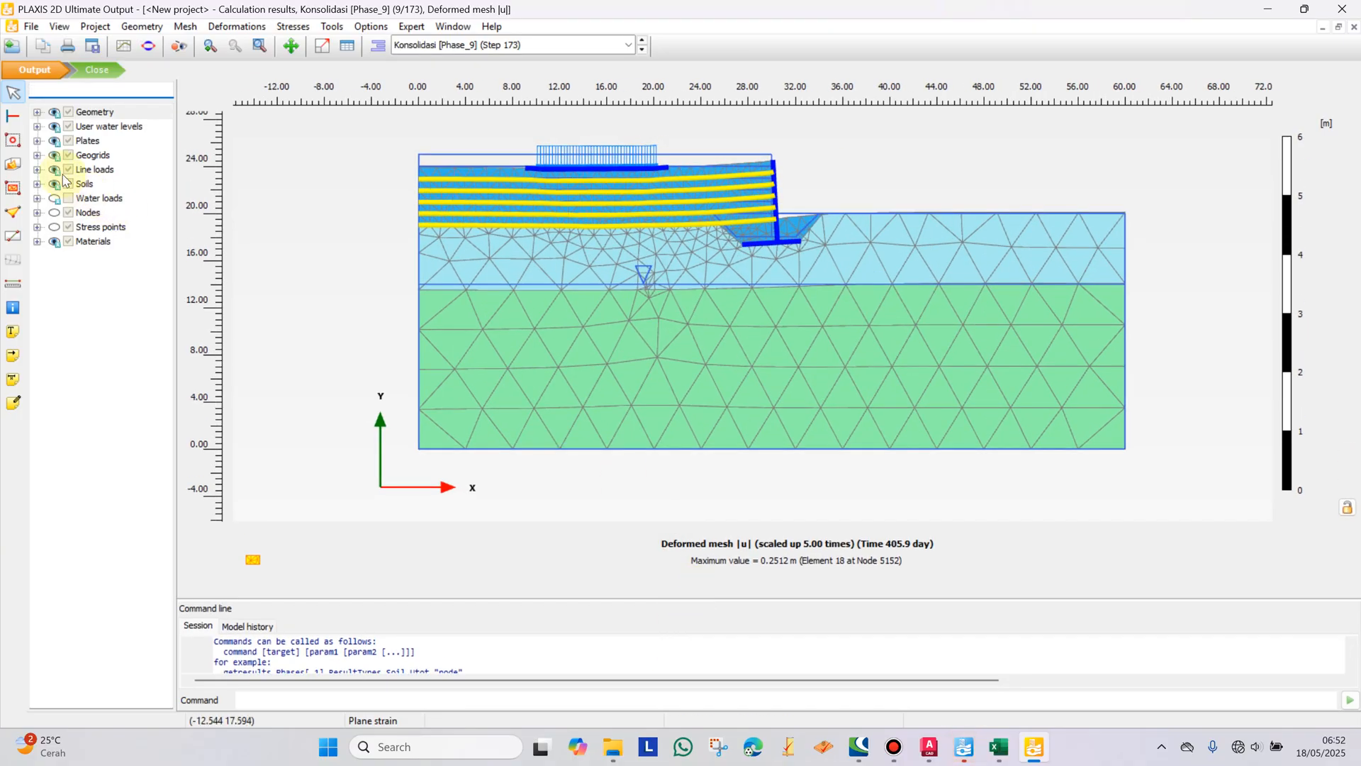
click(237, 26)
click(305, 72)
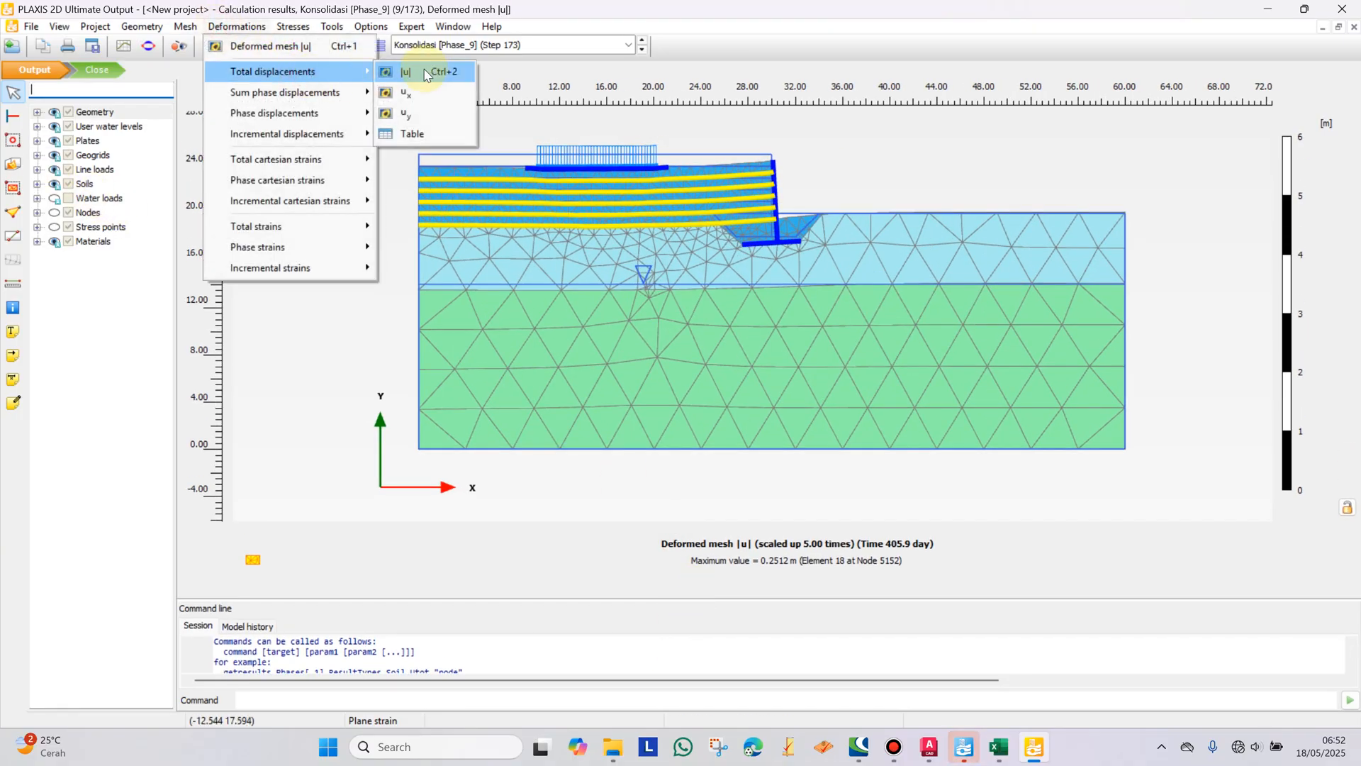
click(404, 71)
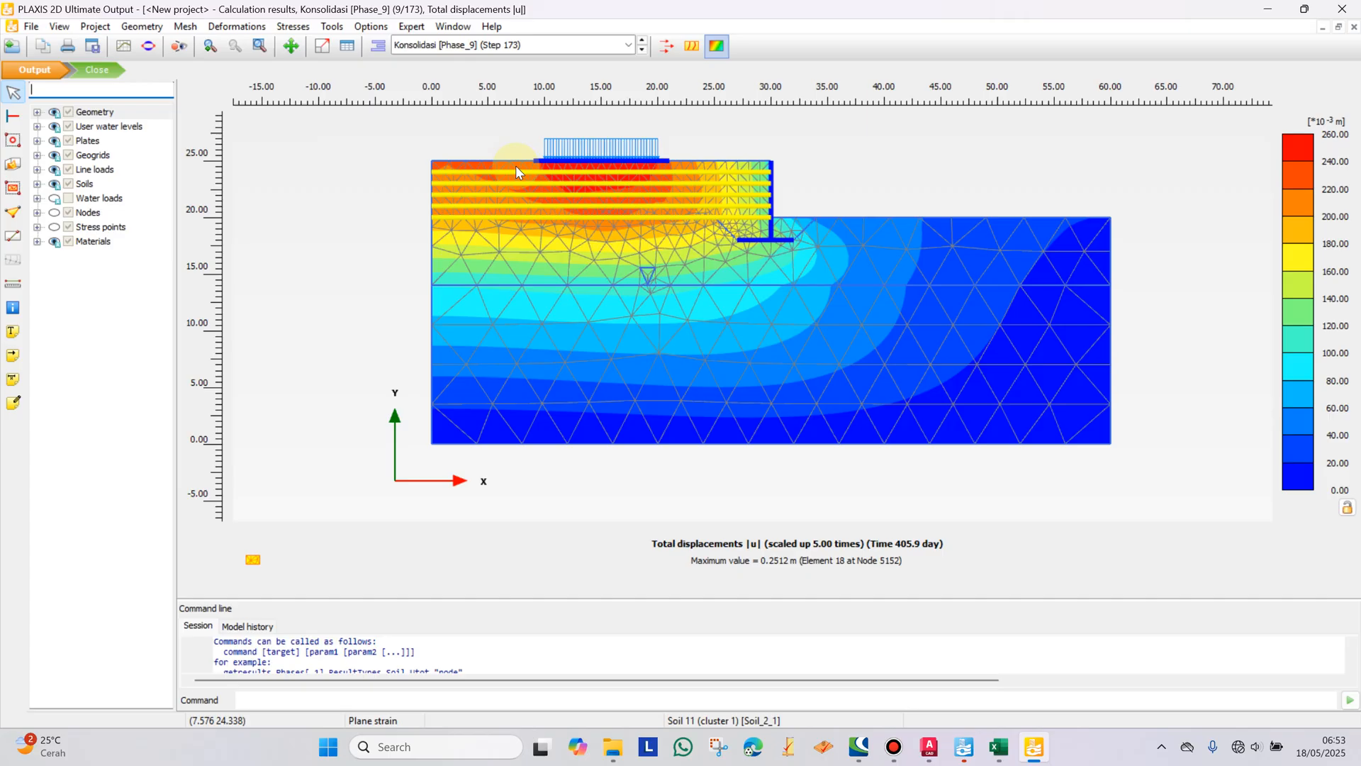
Step: Compare the total displacements |u| of the Beban Merata+ Pondasi and Konsolidasi phases by switching between them, ending on Konsolidasi
click(518, 48)
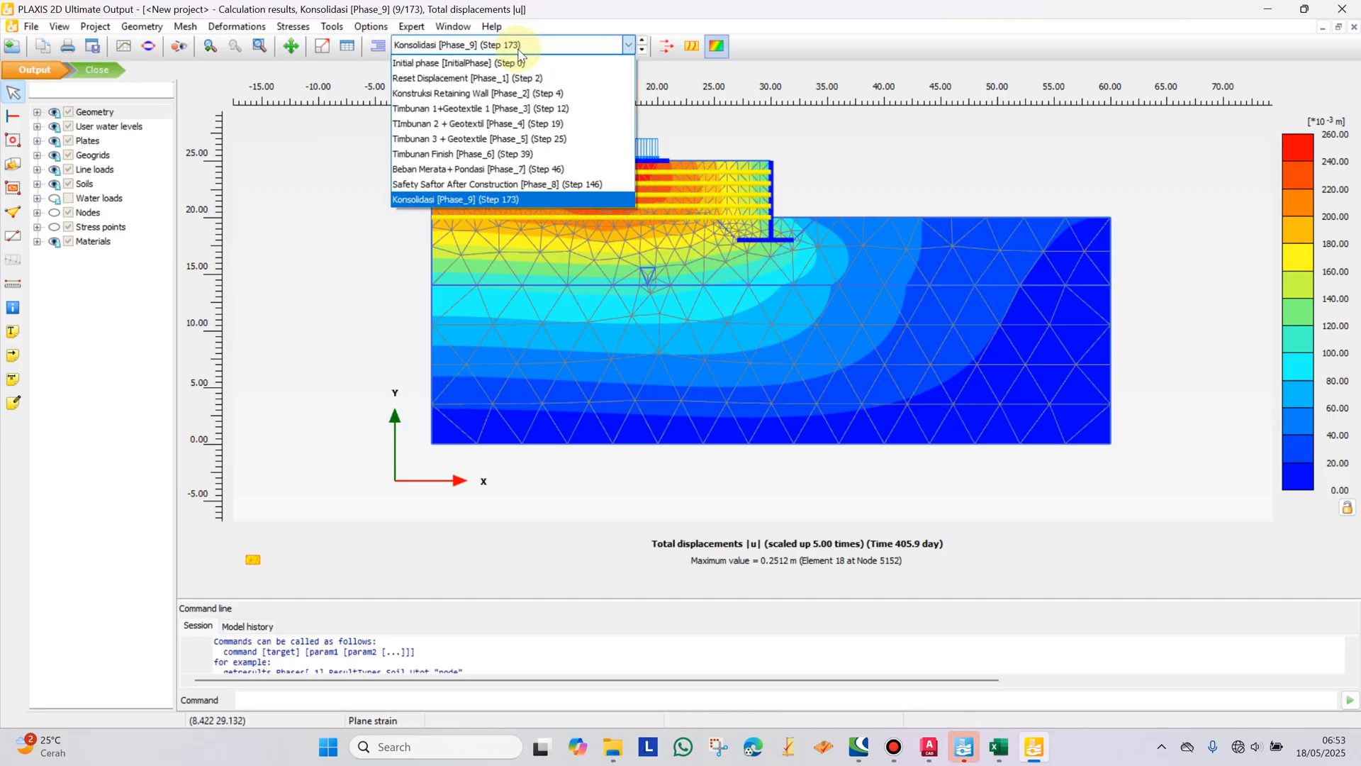
click(502, 170)
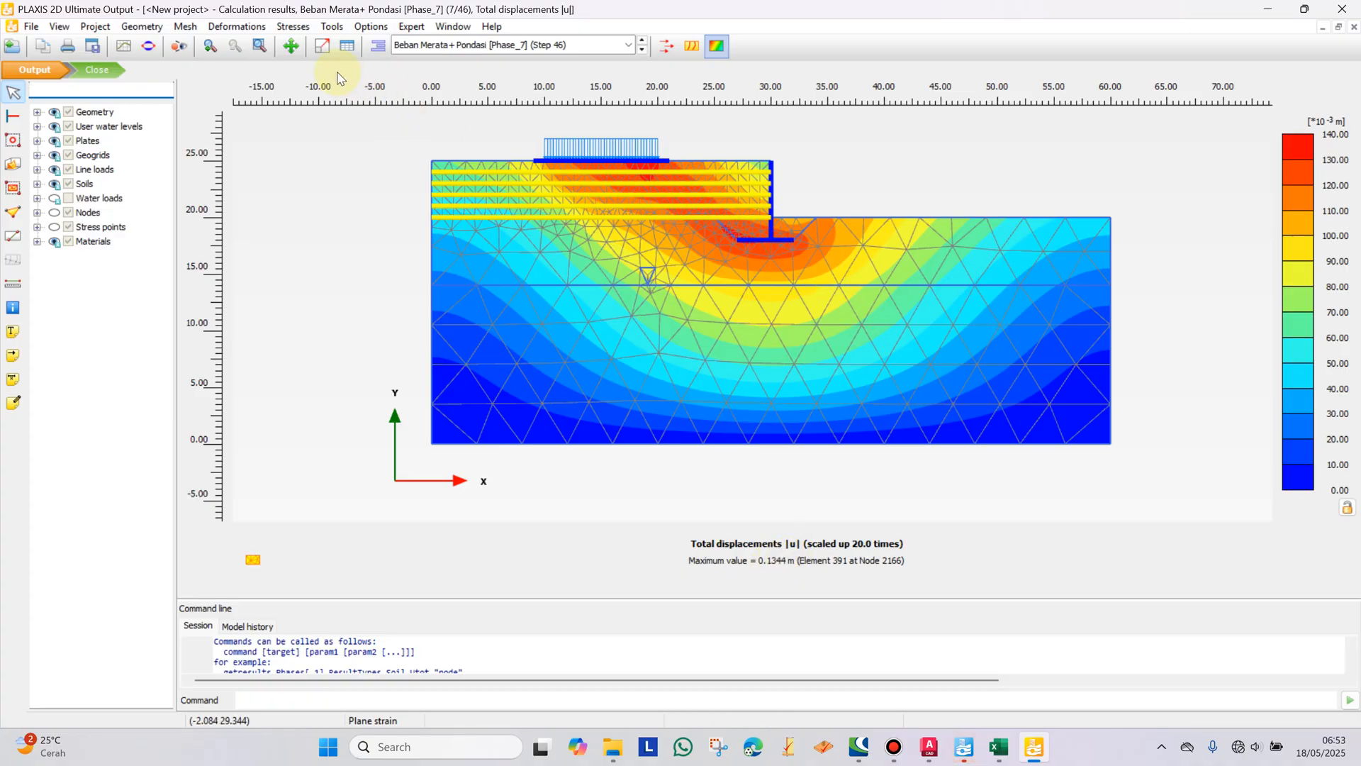
click(453, 46)
click(473, 200)
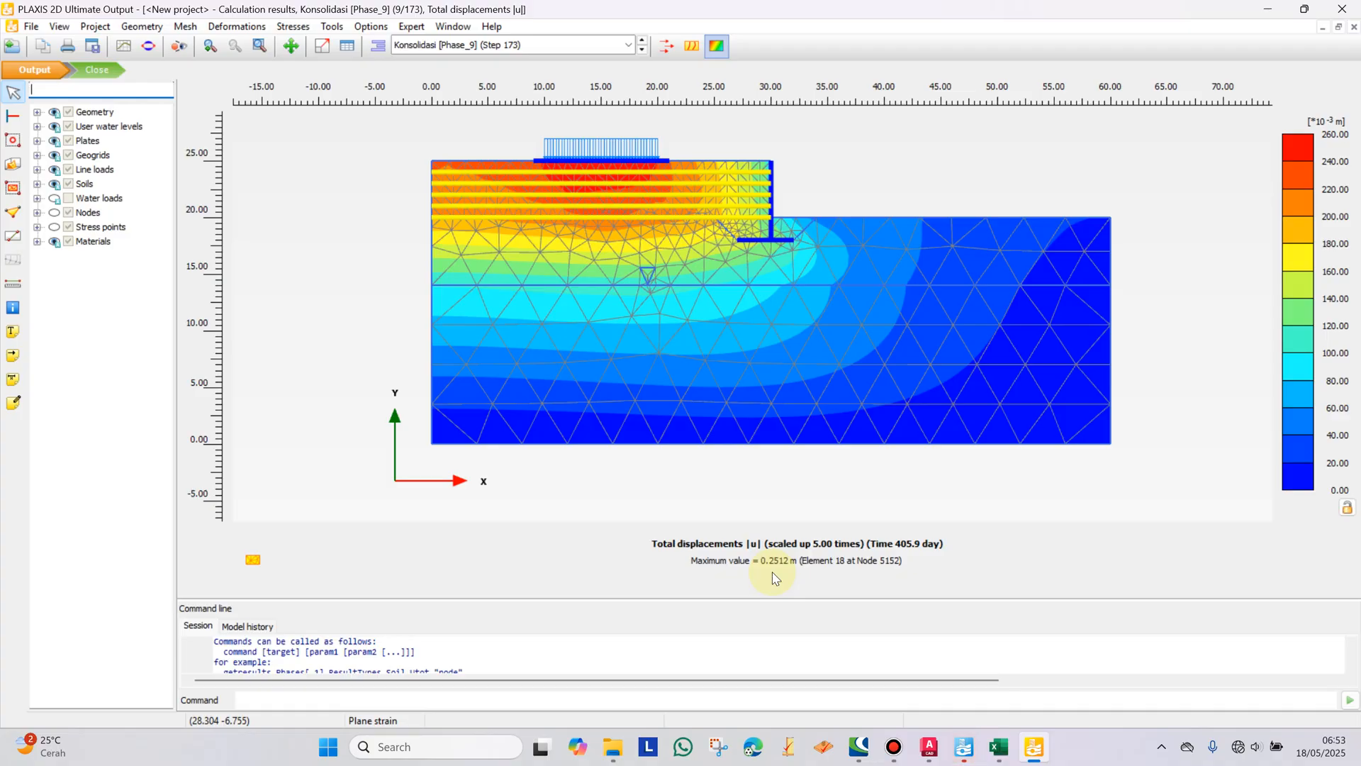
click(531, 46)
click(469, 170)
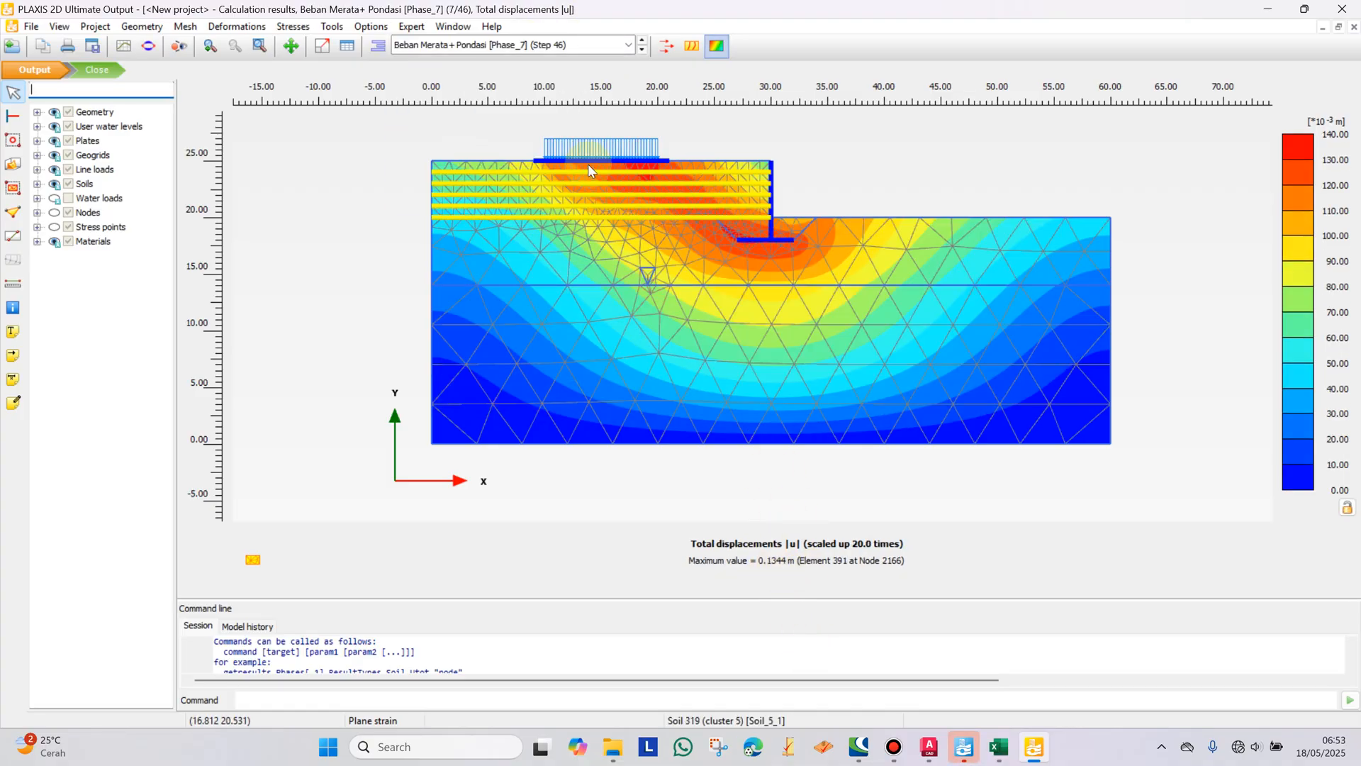
click(513, 46)
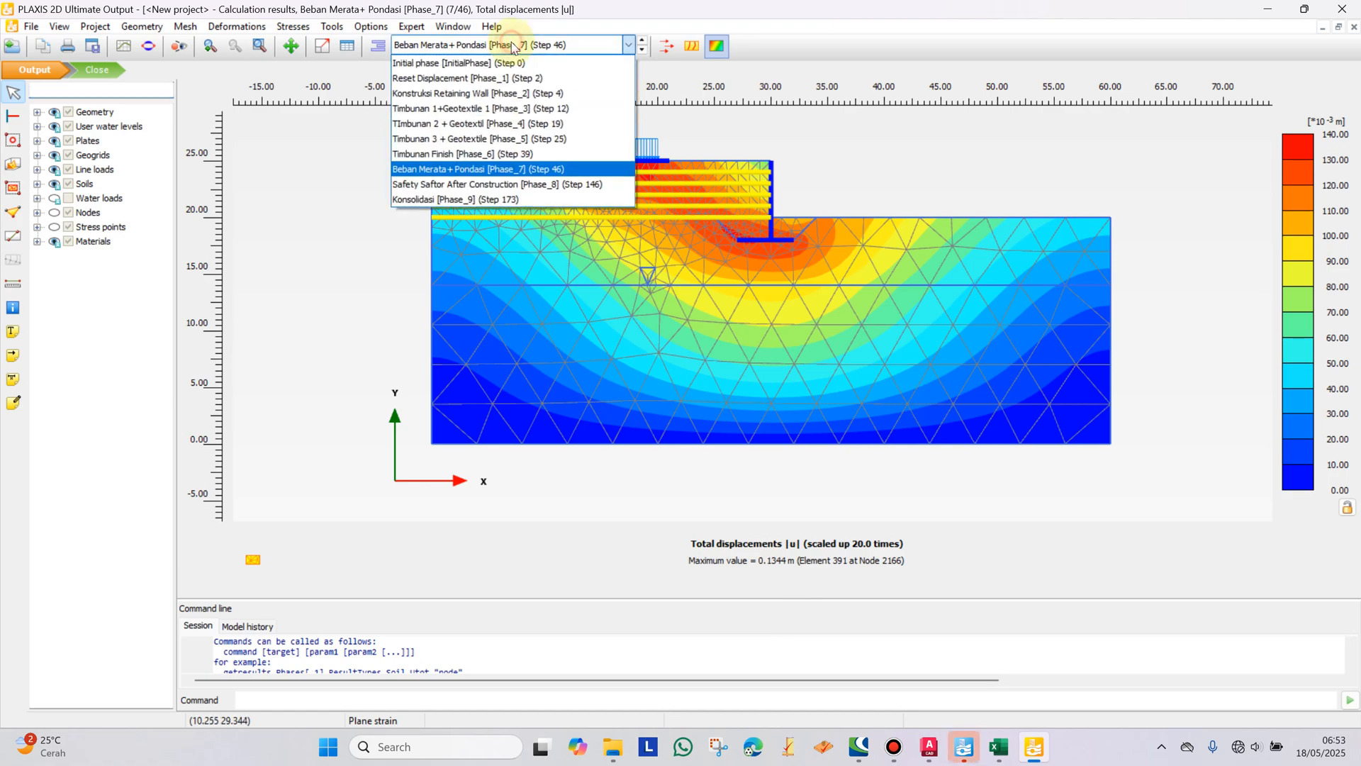
click(516, 199)
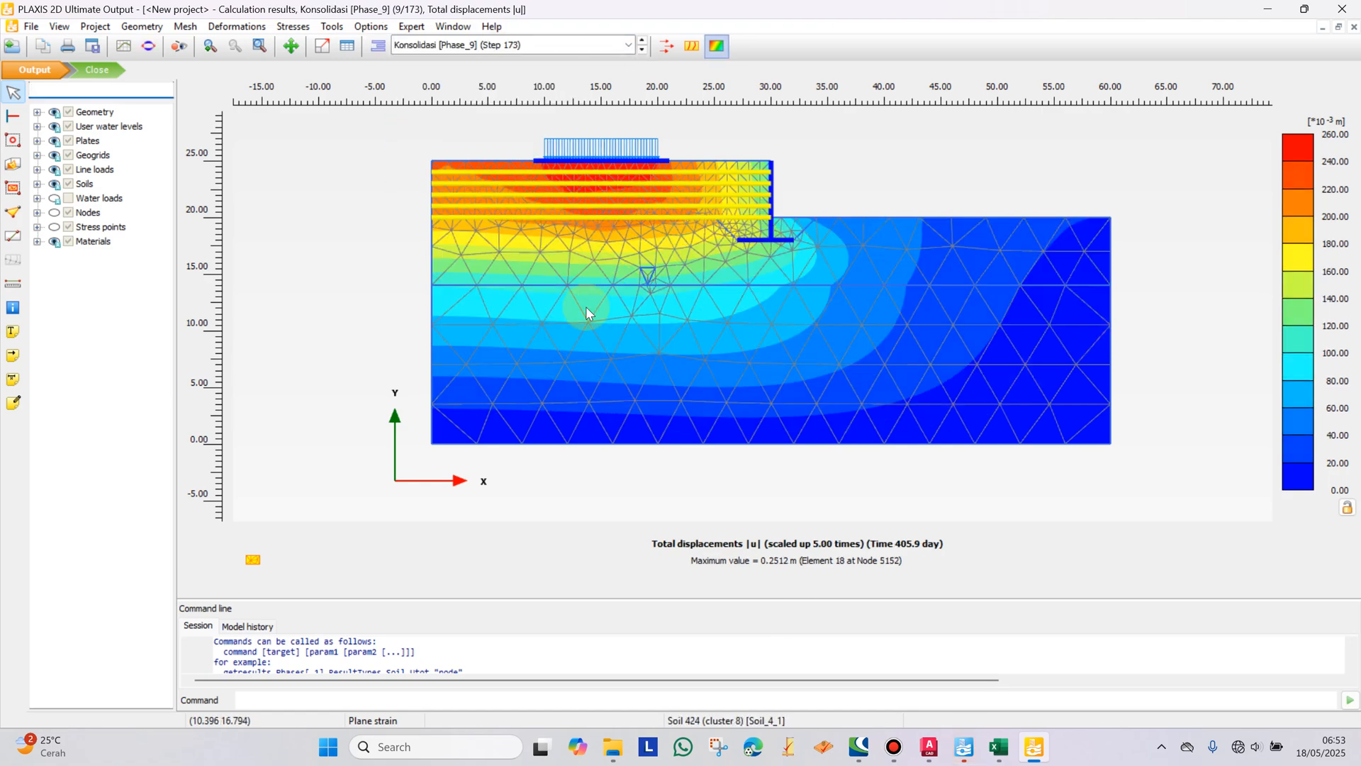
click(619, 355)
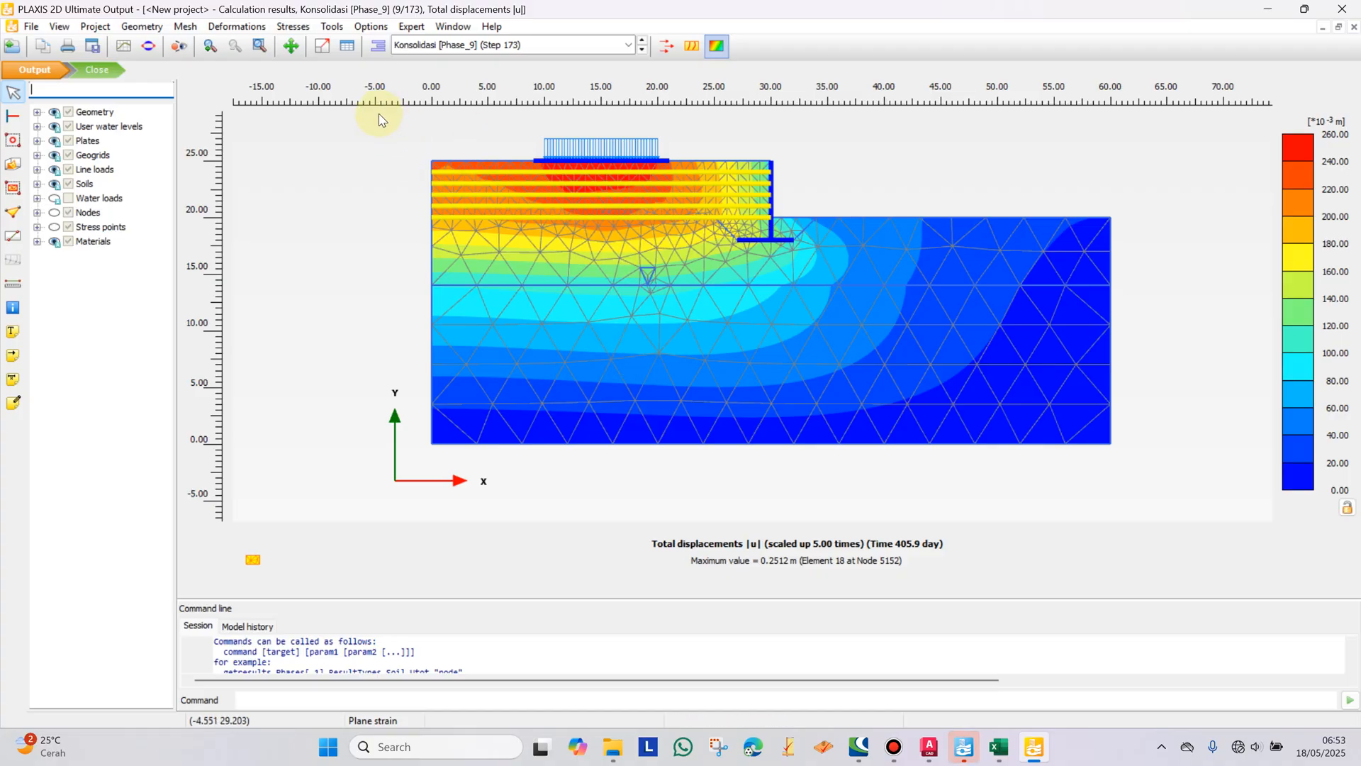
Step: Display the phase displacements |Pu| of the Konsolidasi phase
click(233, 28)
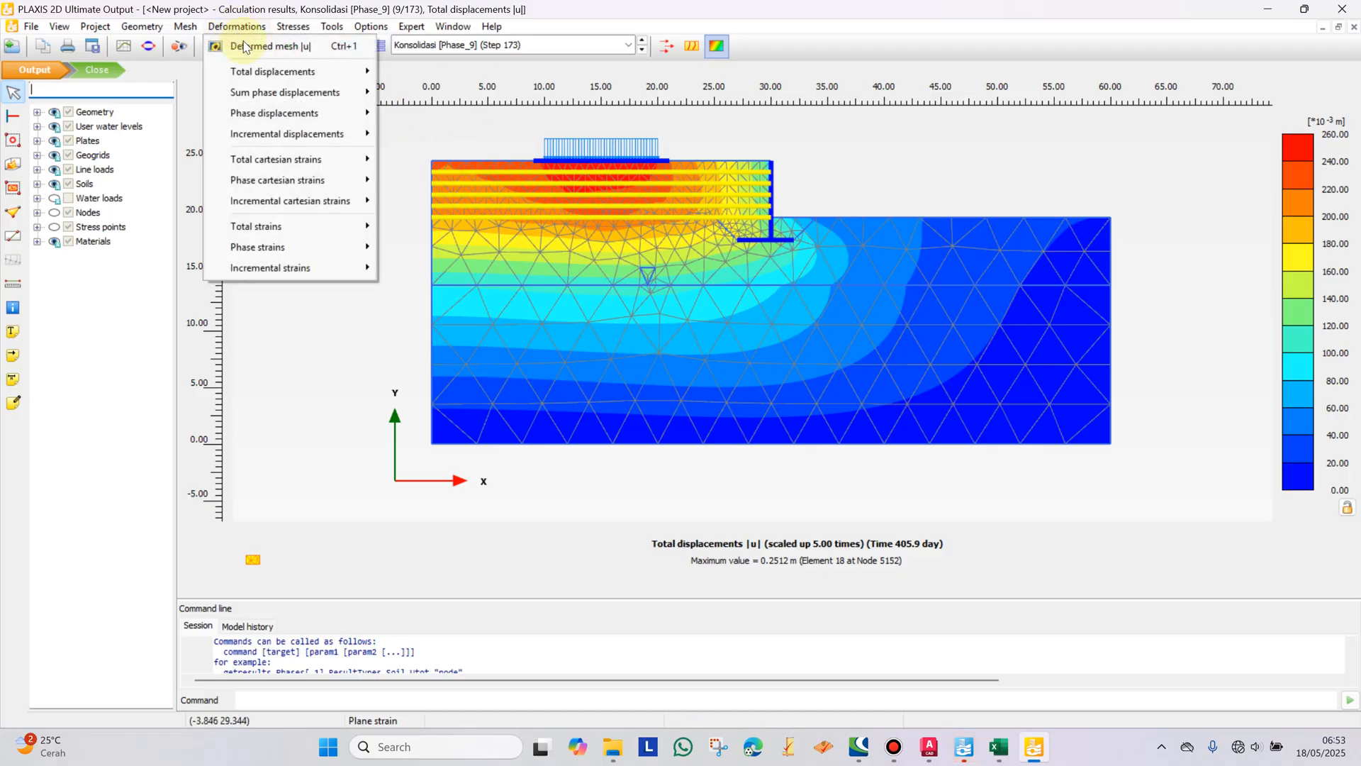
mouse_move(299, 116)
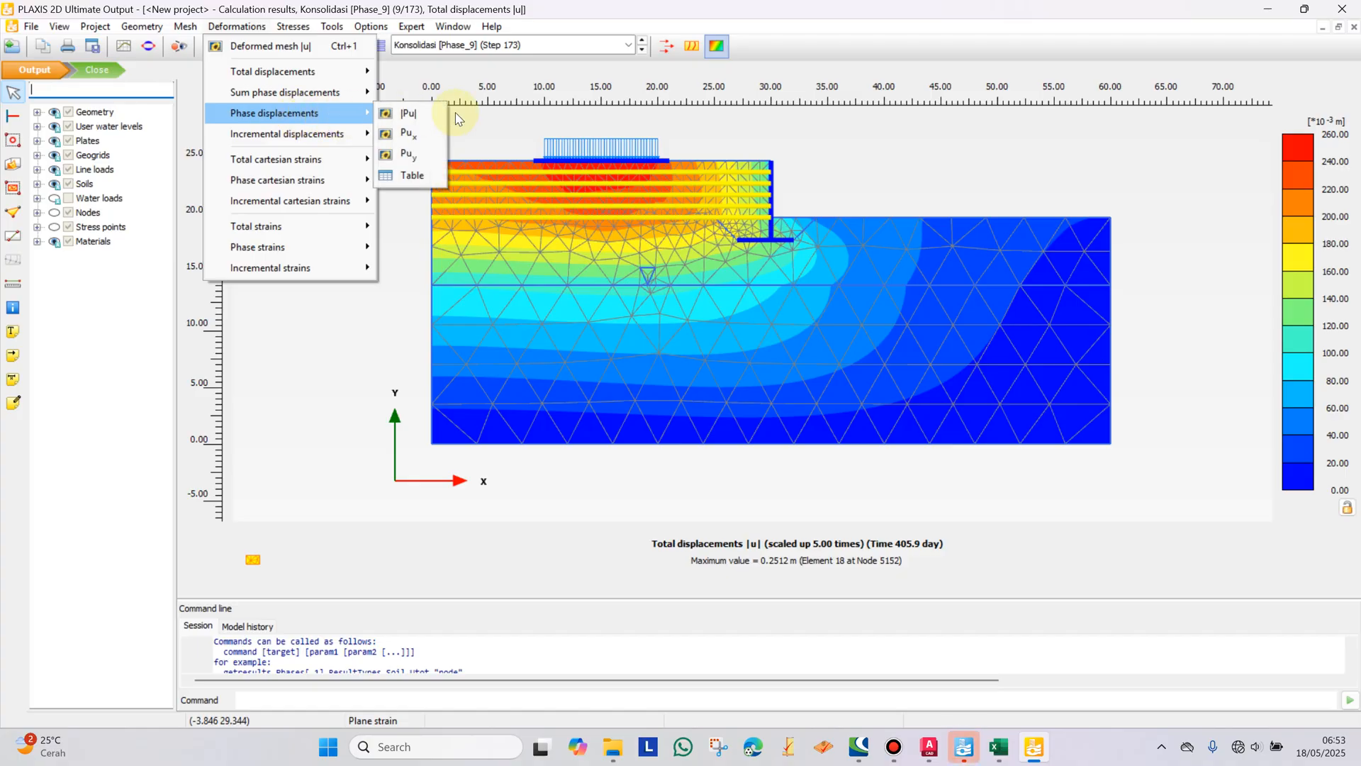
click(414, 114)
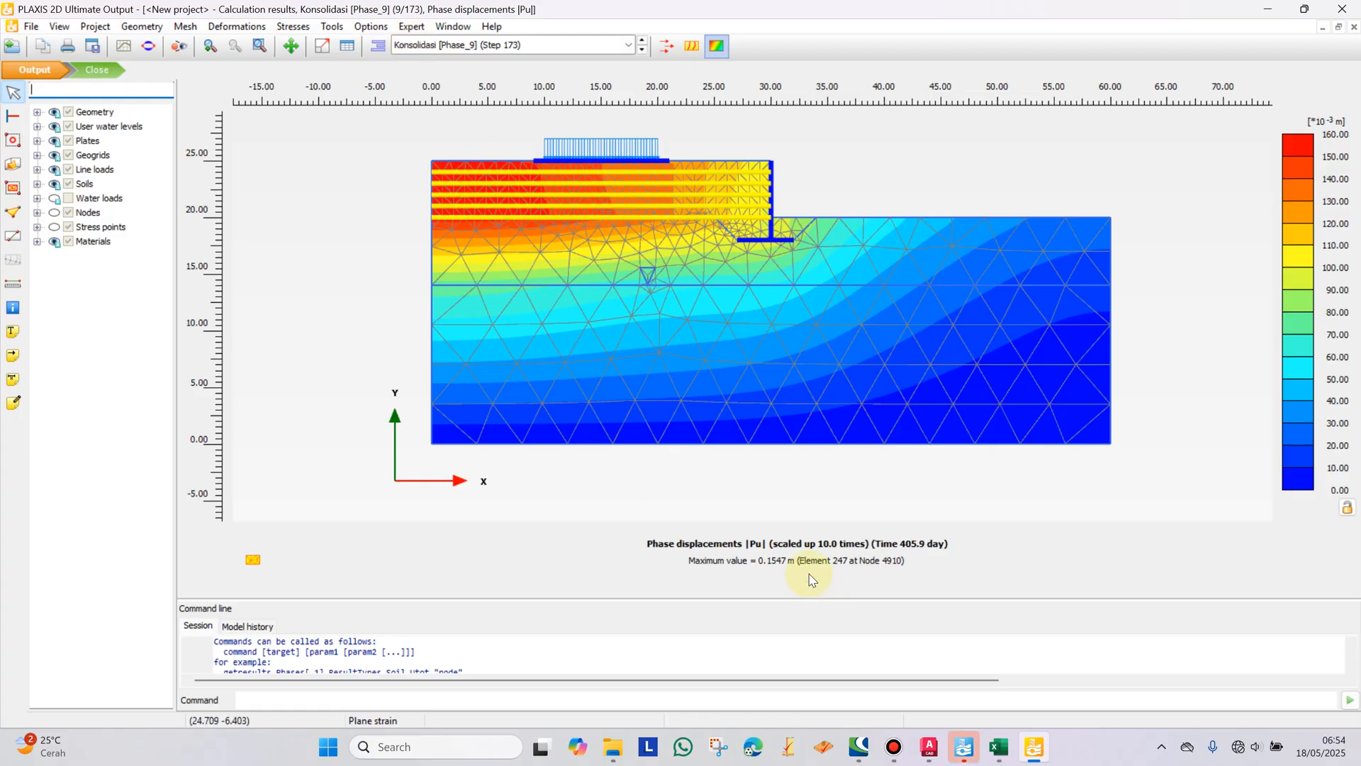
Step: Review the phase displacements |Pu| of the Beban Merata+ Pondasi, Timbunan 1+Geotextile 1 and TImbunan 2 + Geotextil phases in turn
click(495, 45)
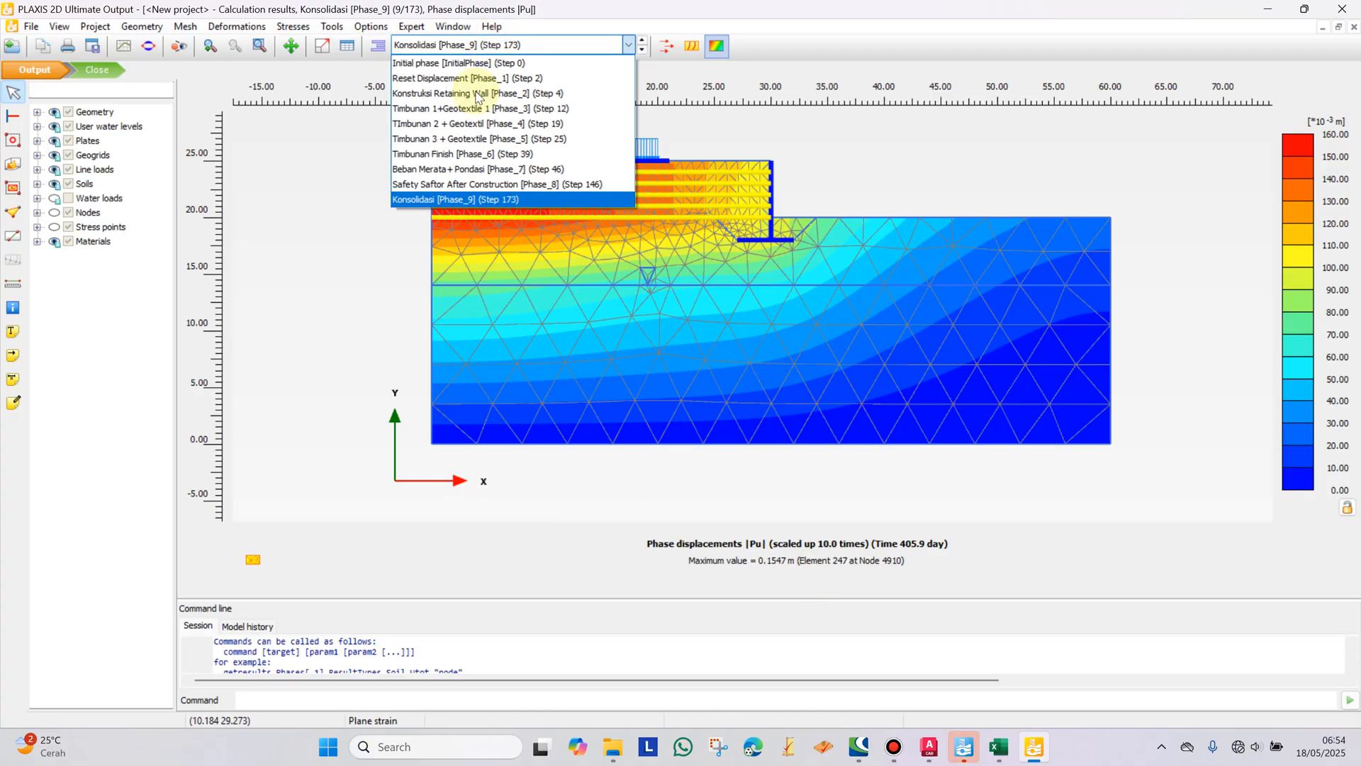
click(467, 168)
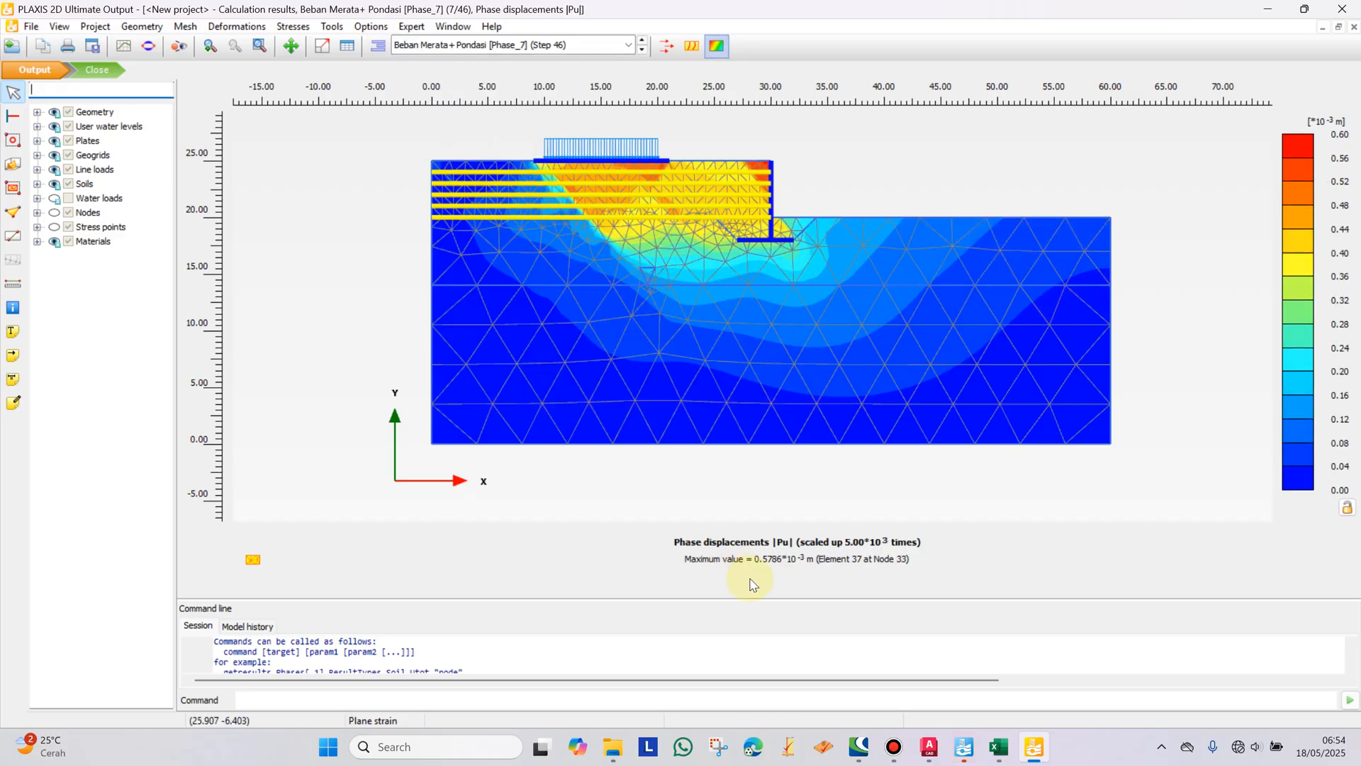
click(513, 45)
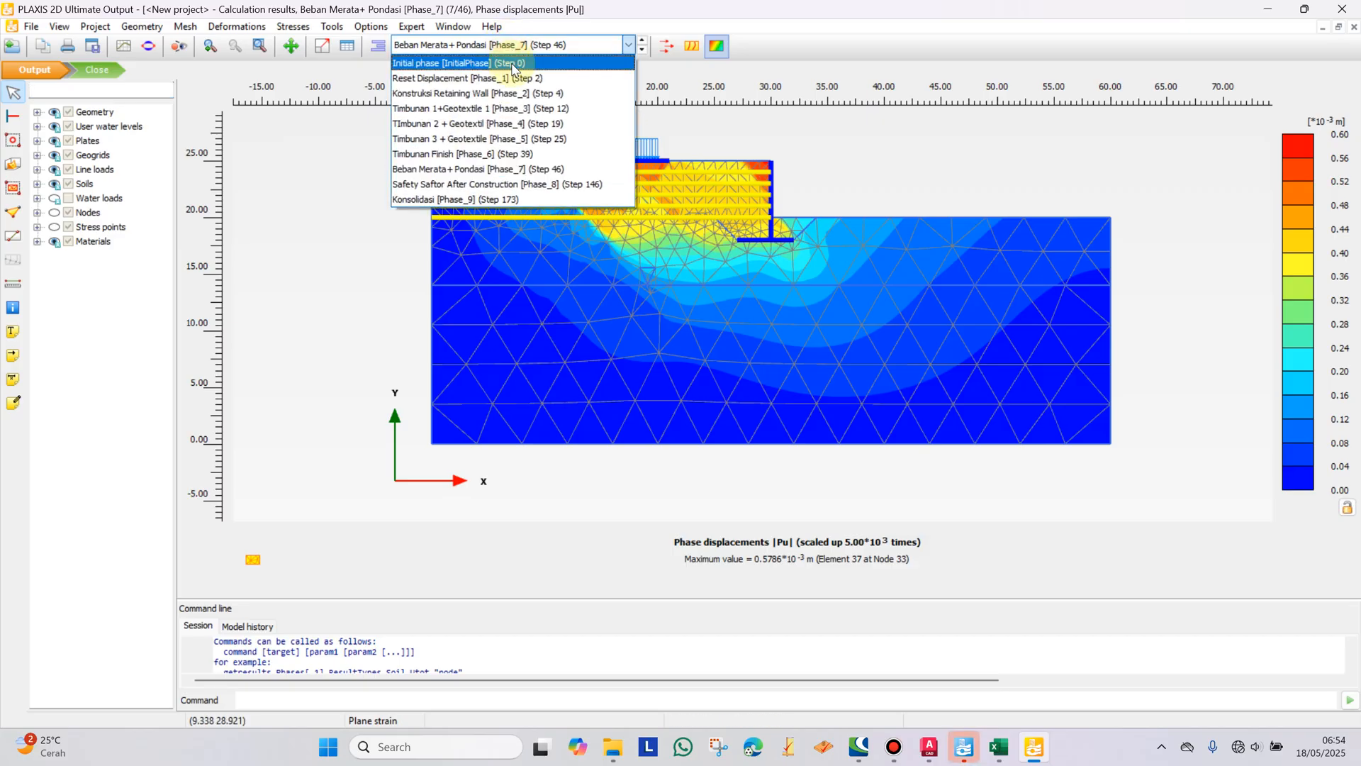
click(477, 111)
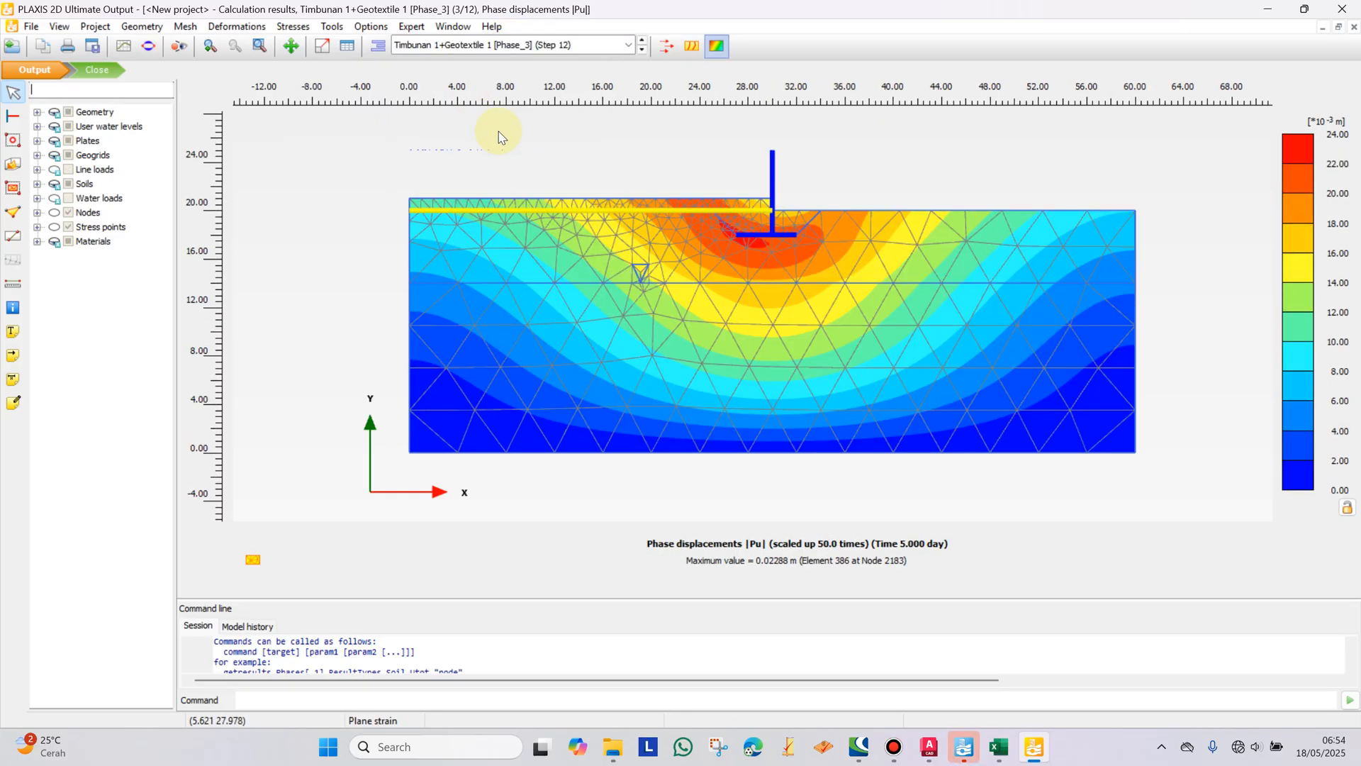
click(475, 45)
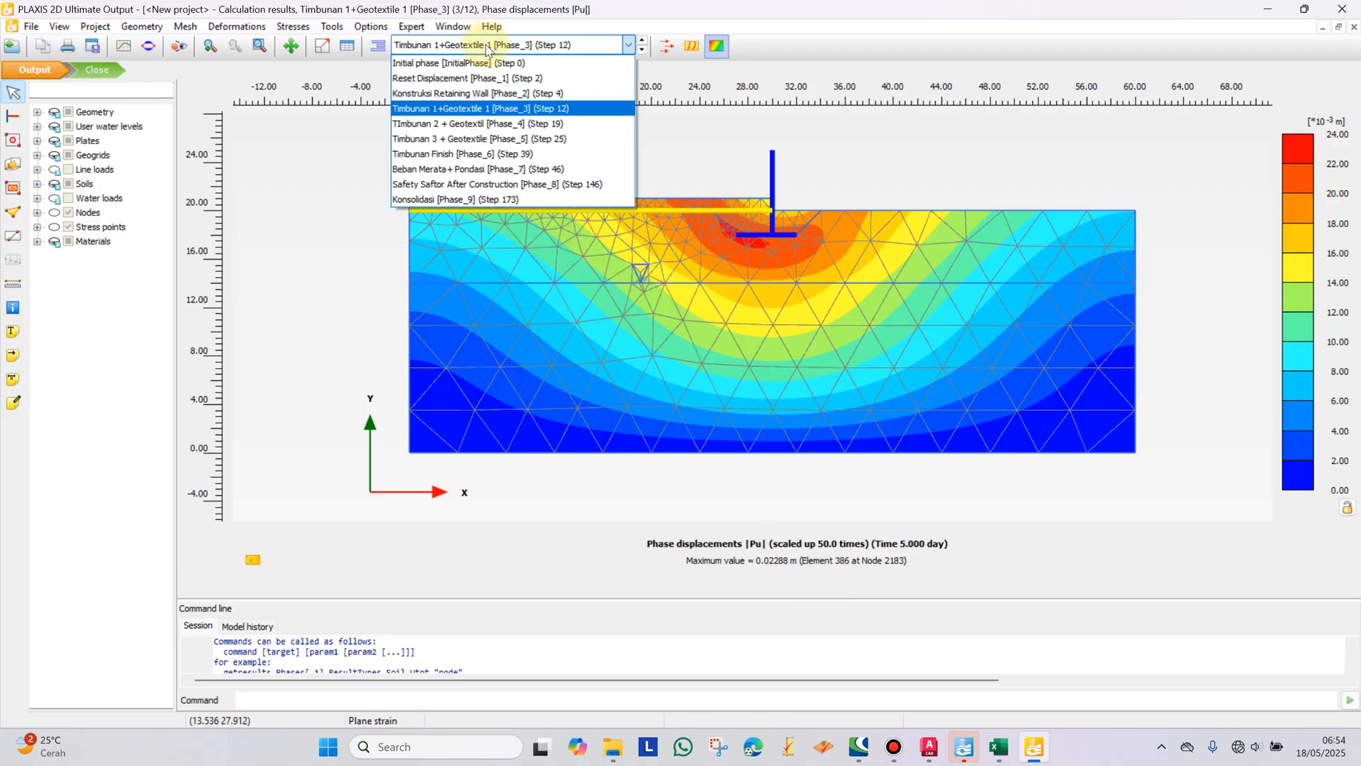
click(446, 124)
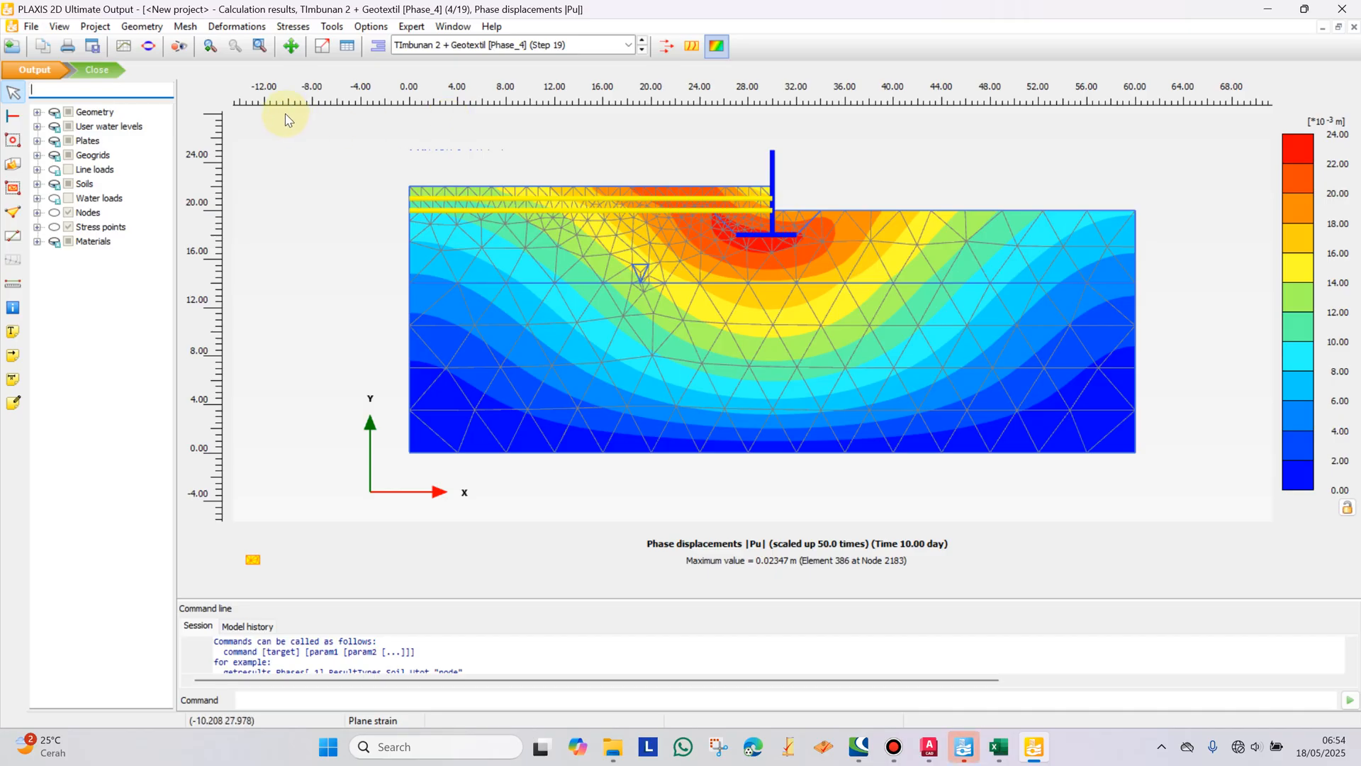
Step: Display the total displacements |u| of TImbunan 2 + Geotextil and of Konsolidasi, and close the results
click(249, 27)
mouse_move(290, 71)
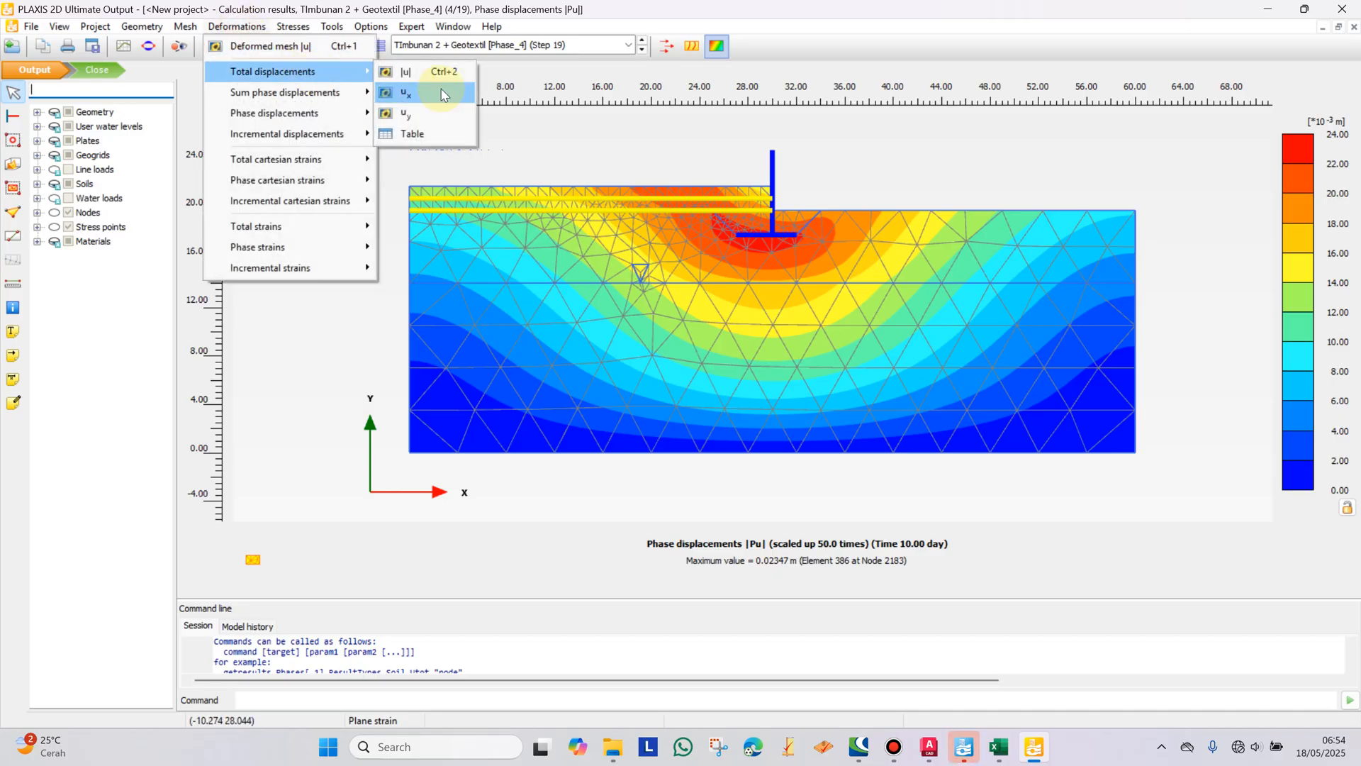
click(420, 74)
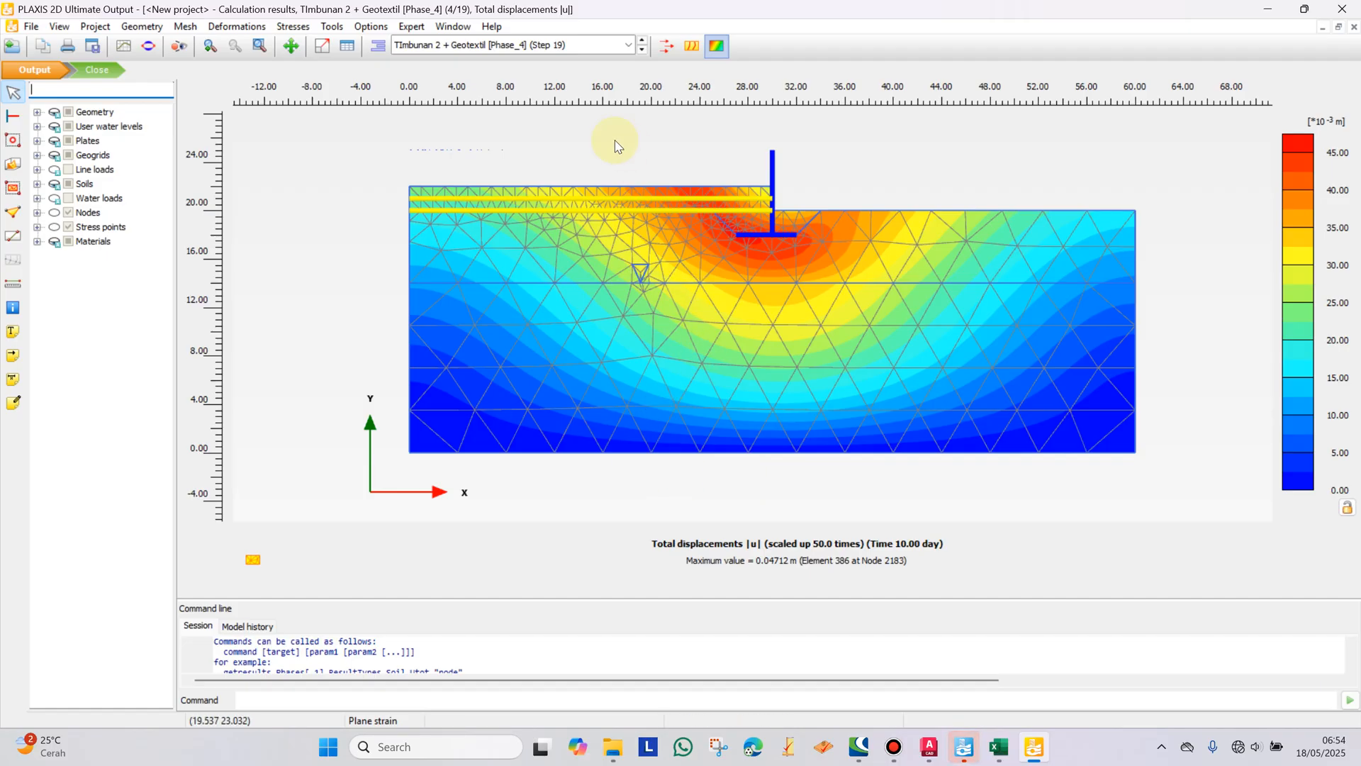
click(497, 47)
click(495, 200)
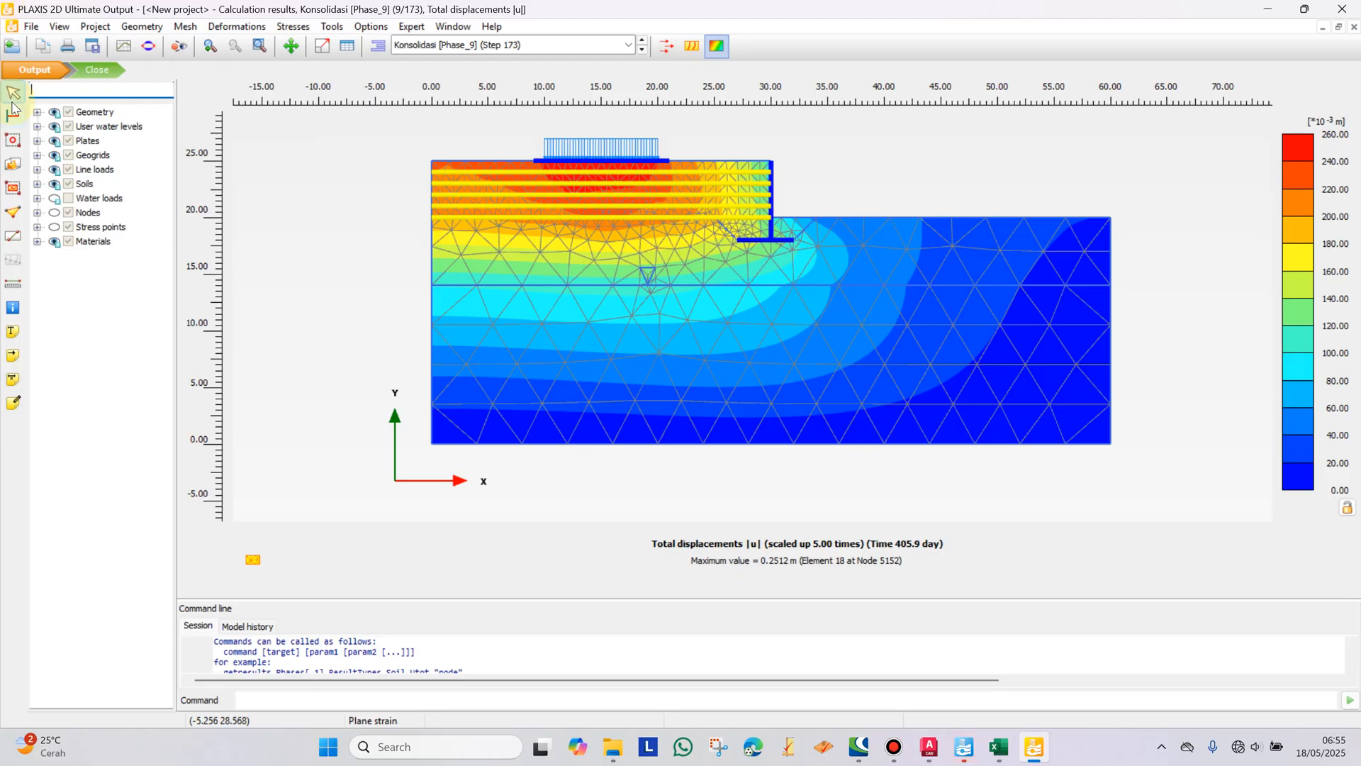
click(97, 69)
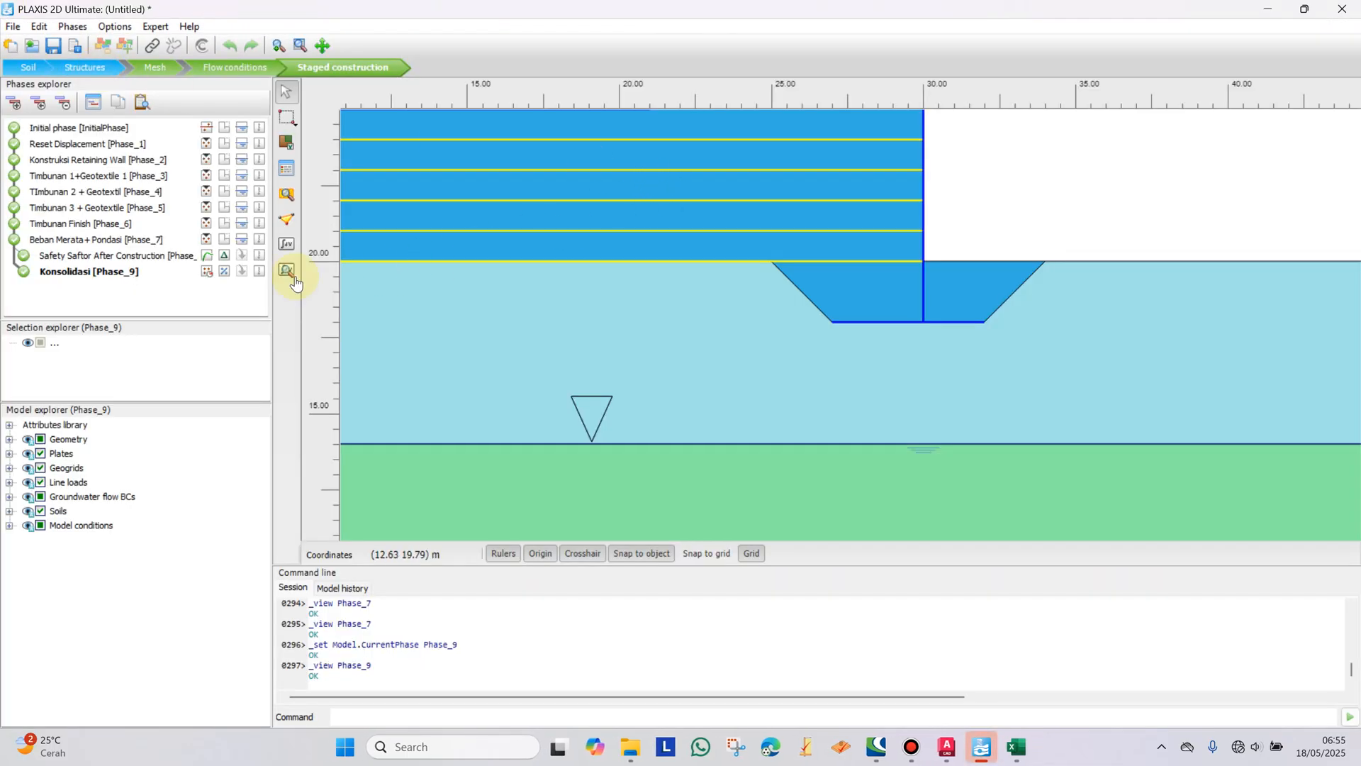
Step: Check the reached values of the Konsolidasi phase in its properties and return to the staged model
double_click(95, 272)
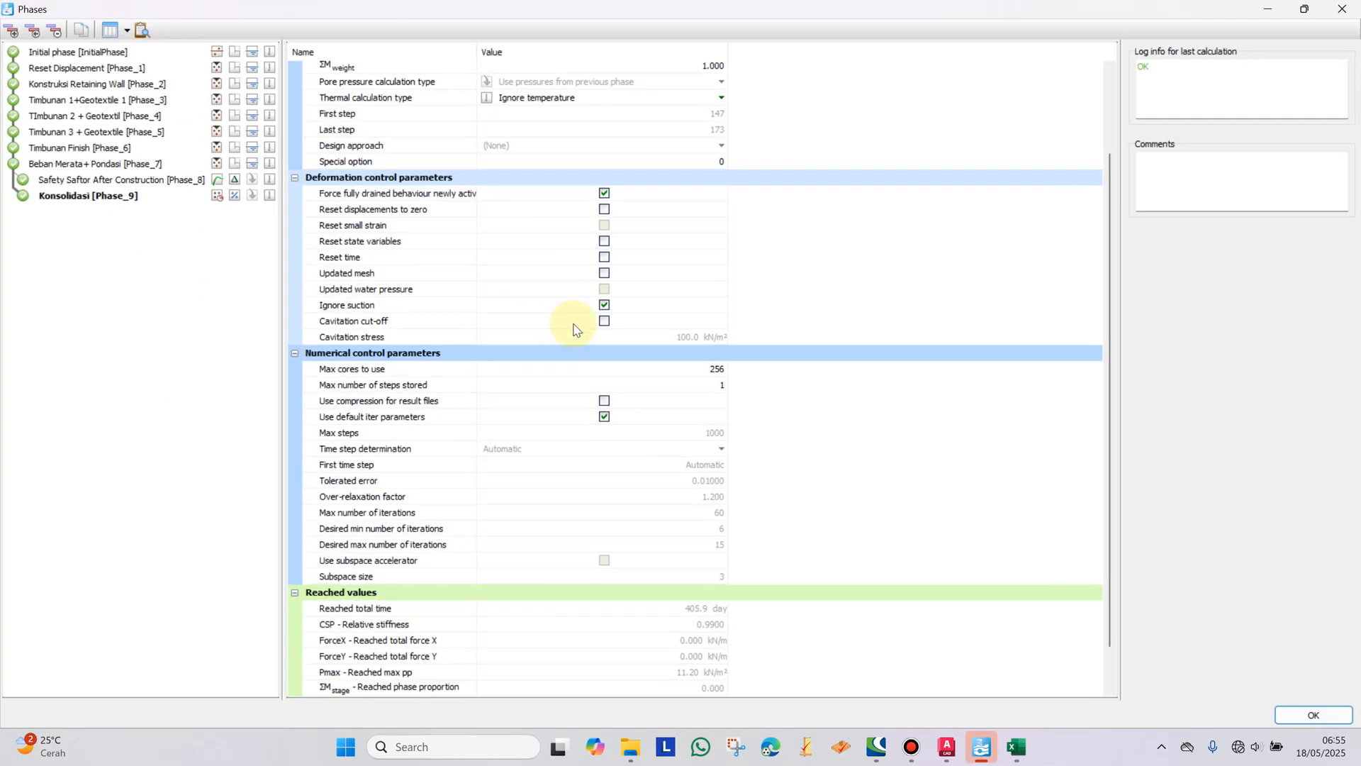
scroll(575, 328, down, 1)
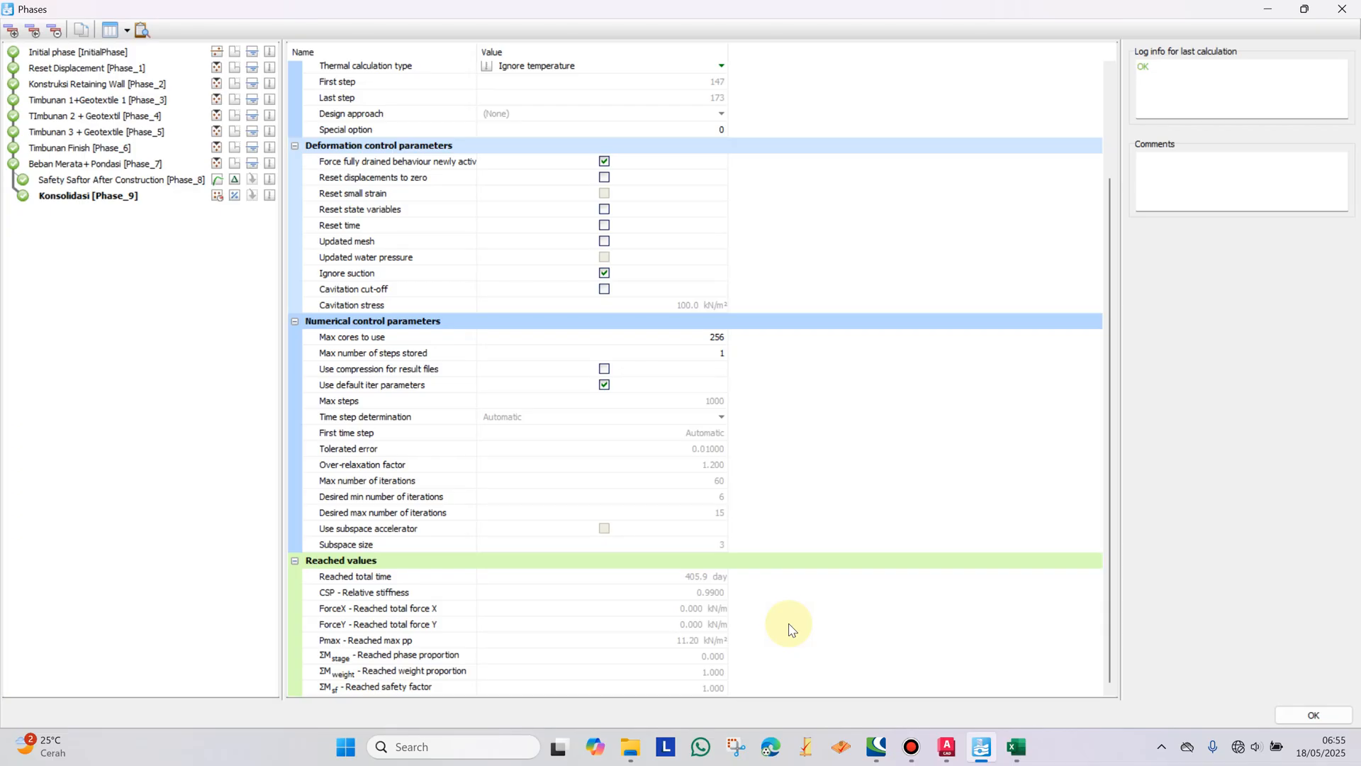
click(1312, 715)
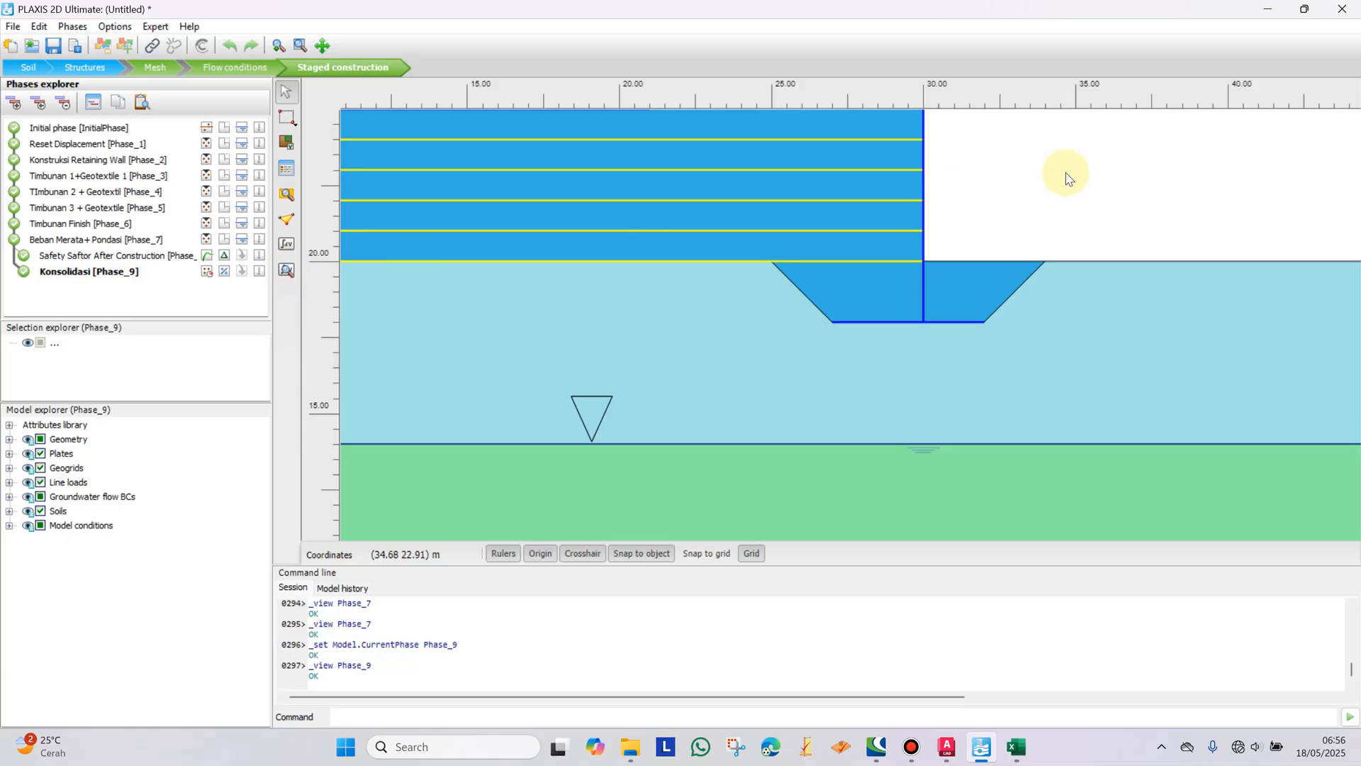
scroll(1066, 175, down, 5)
drag(770, 219, 867, 259)
scroll(868, 260, up, 4)
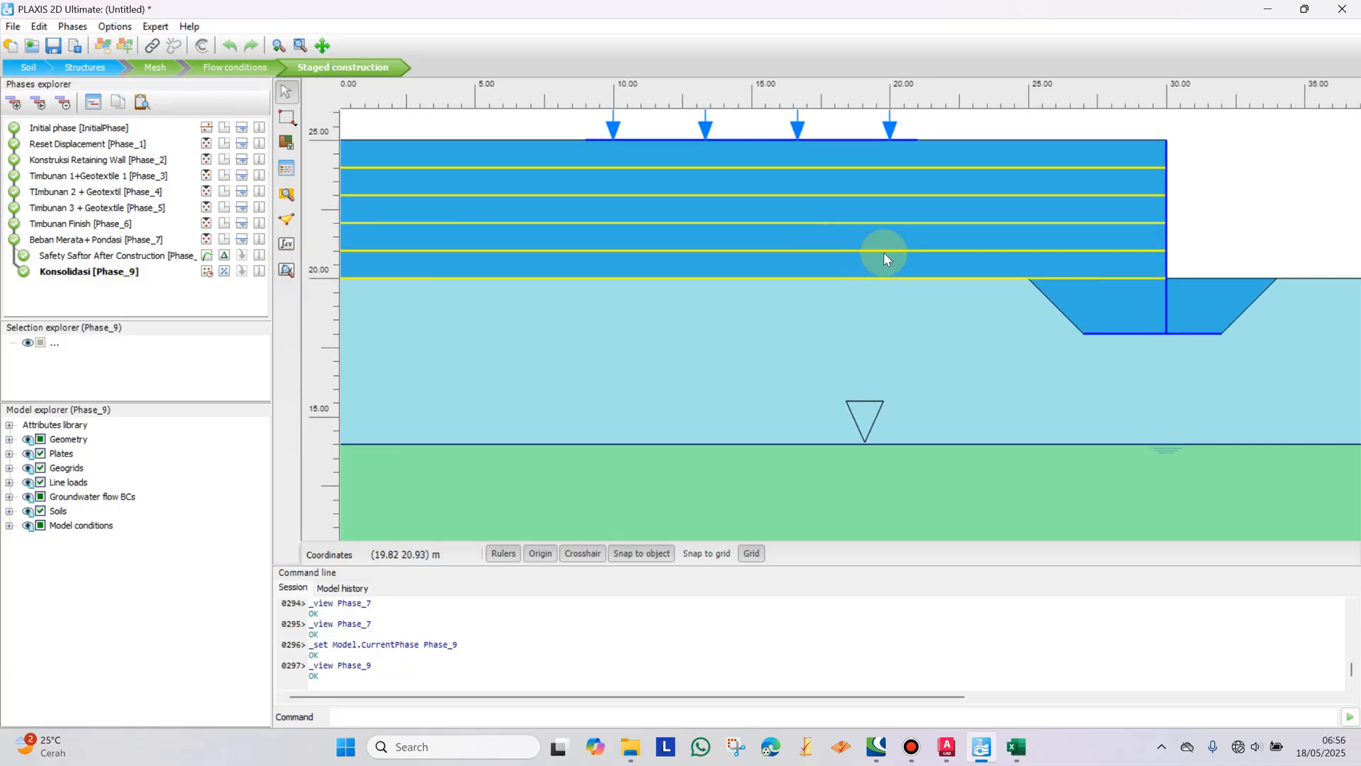
Step: View the calculation results of the Konsolidasi phase and display the total displacements |u|
click(288, 273)
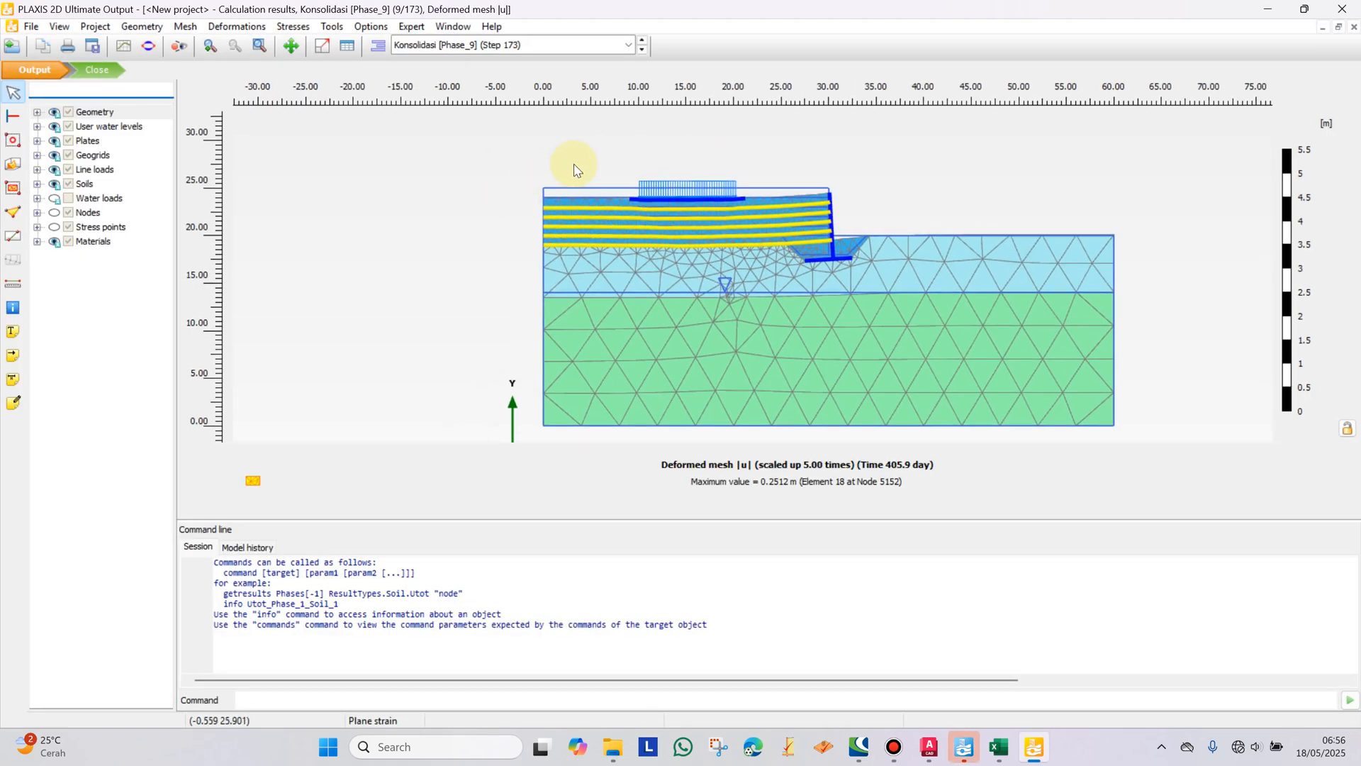
click(235, 26)
mouse_move(316, 71)
click(411, 71)
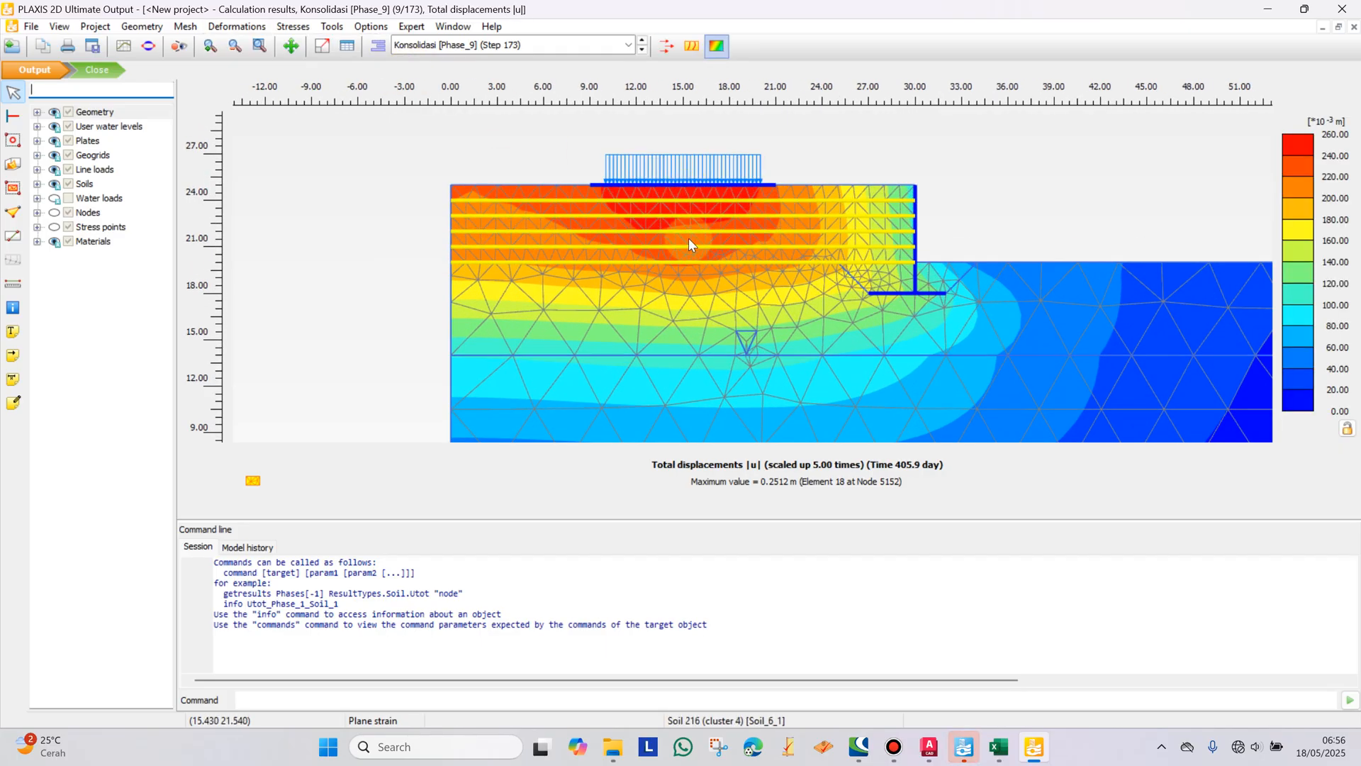
Step: Display the axial forces N of the lowest geogrid in the Konsolidasi phase, and close the geogrid view
click(685, 262)
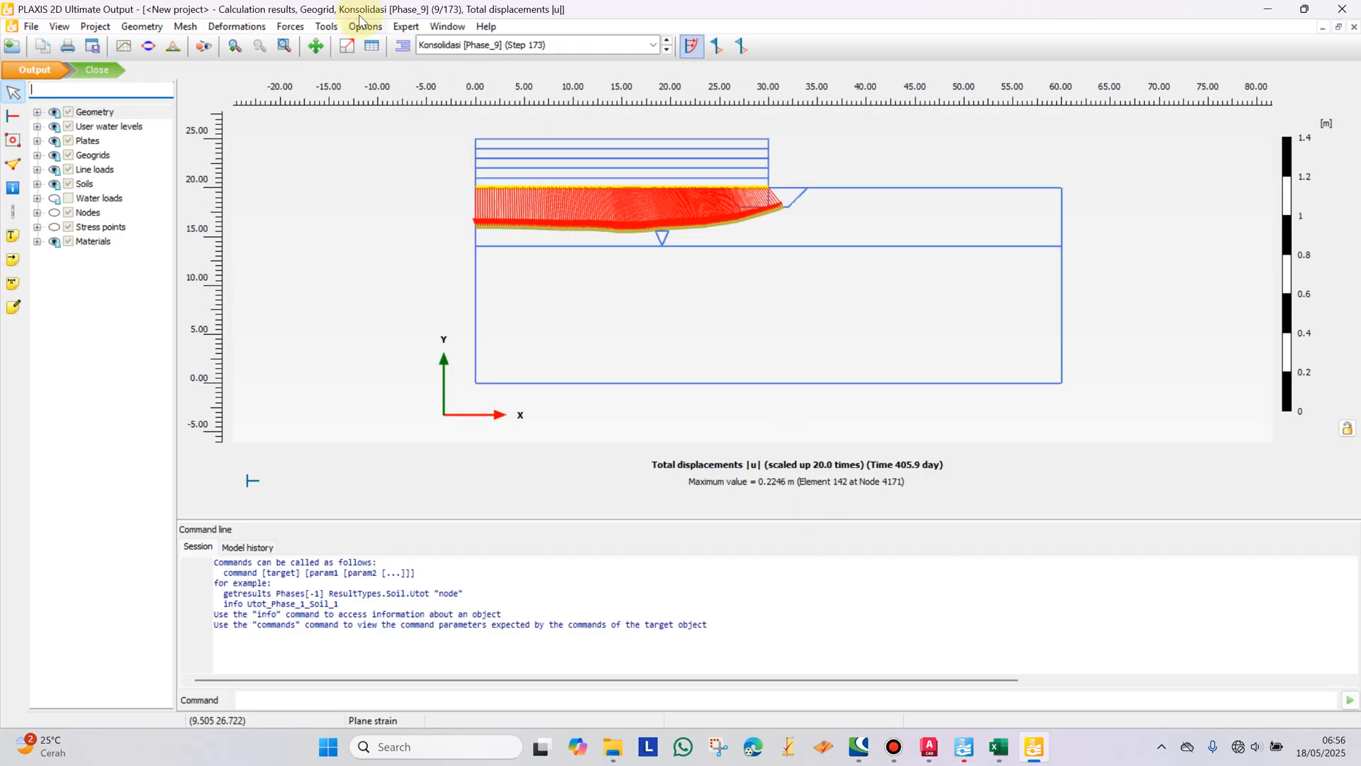
click(291, 27)
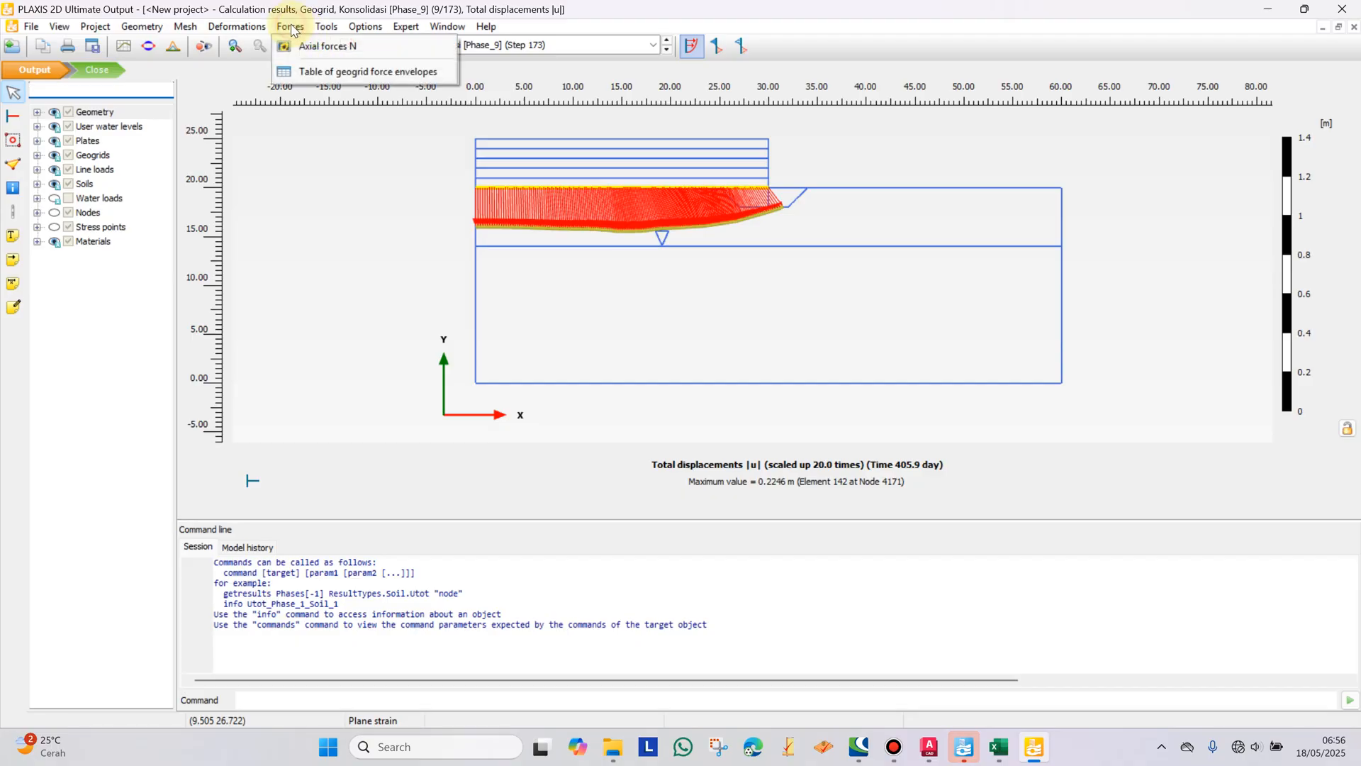
click(319, 46)
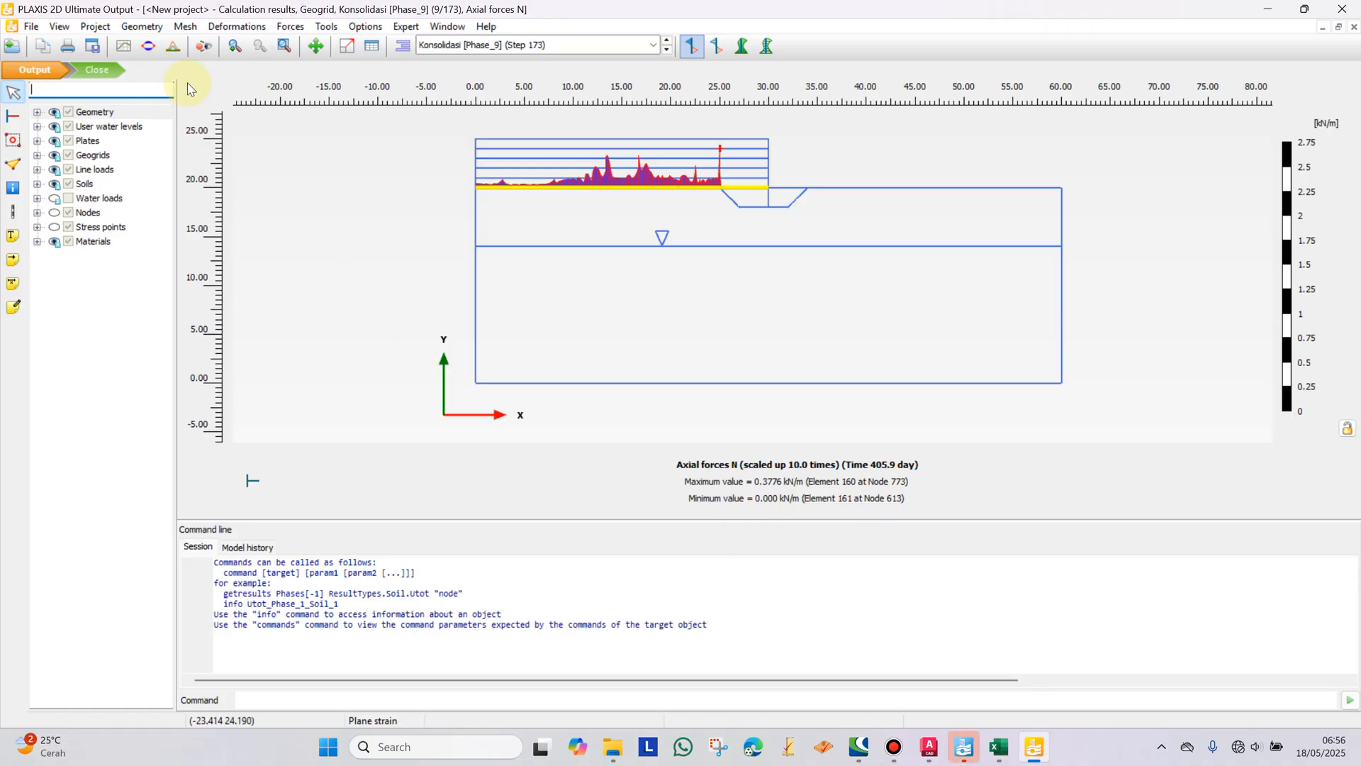
click(1354, 26)
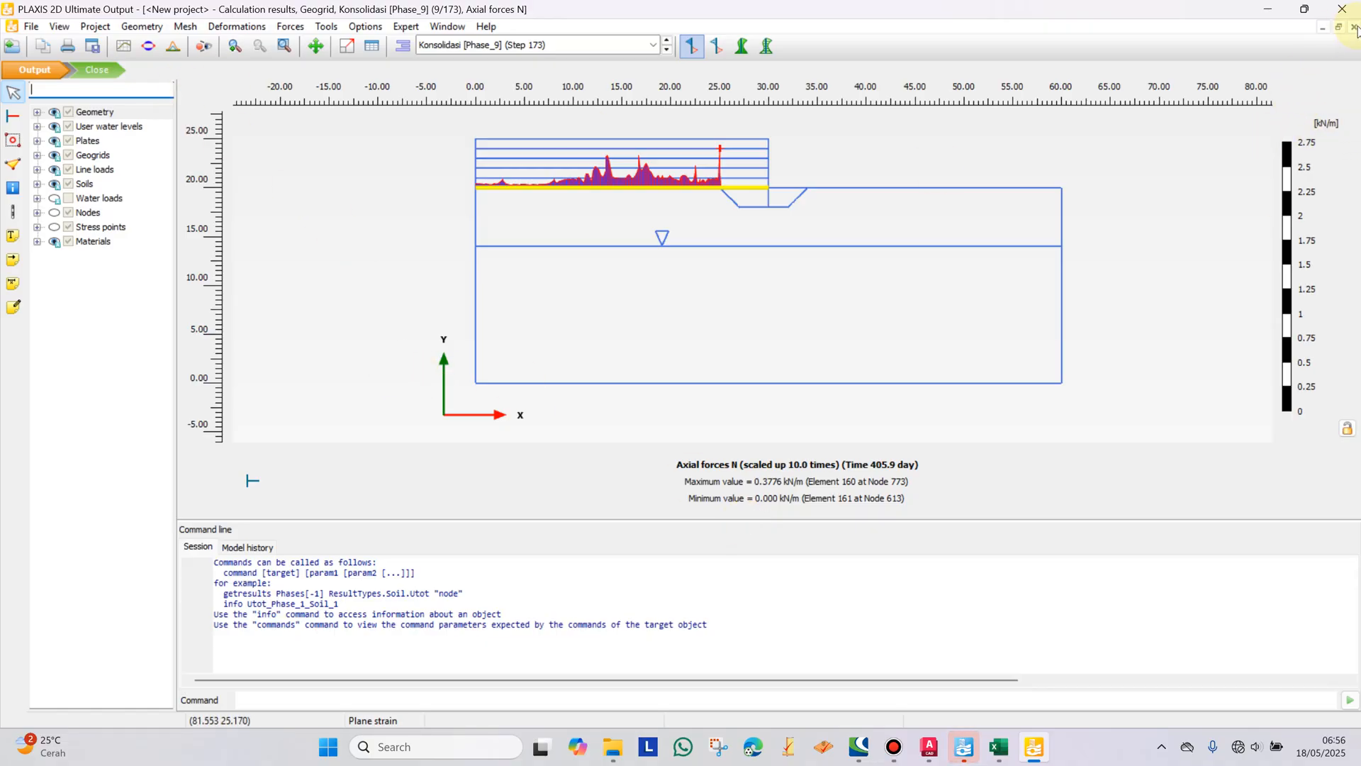
Step: Display the shear forces Q and bending moments M of the foundation plate under the distributed load, and close the results
scroll(695, 177, up, 4)
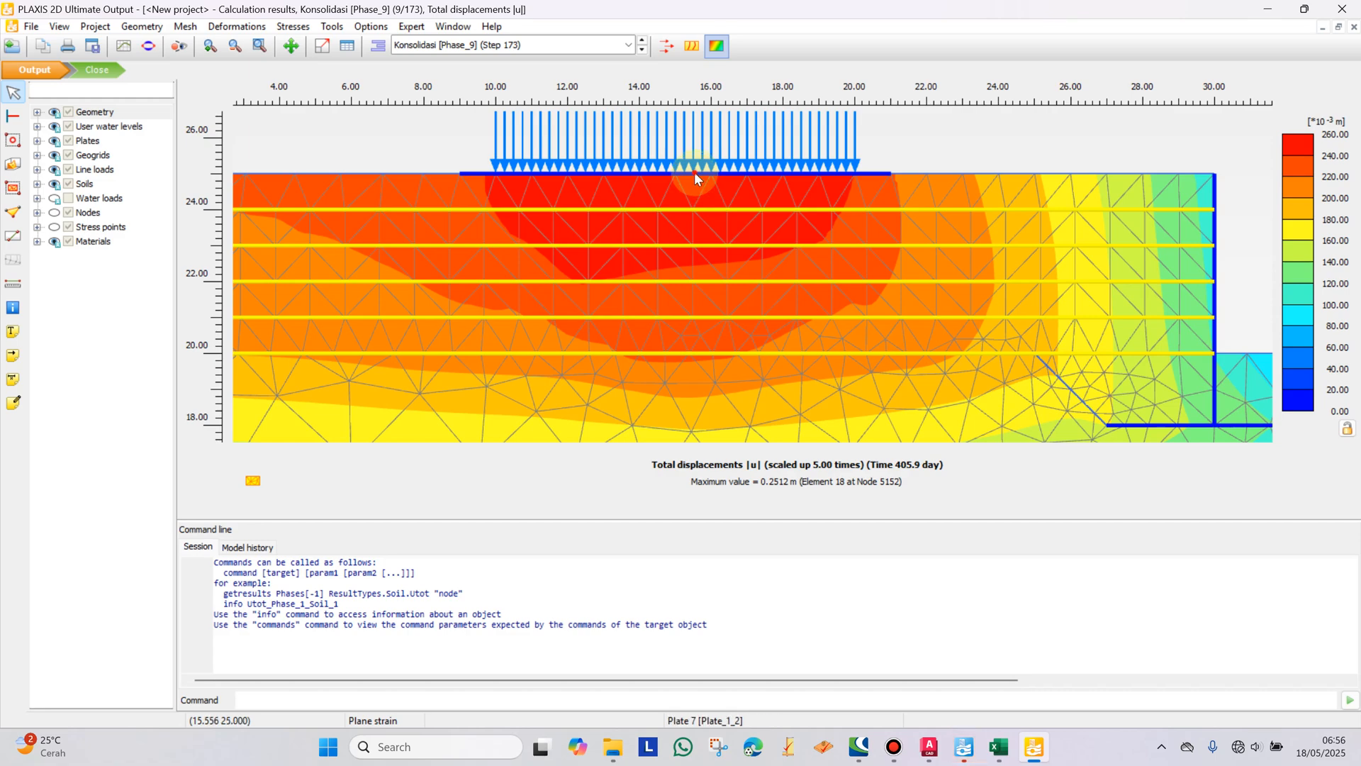
double_click(694, 172)
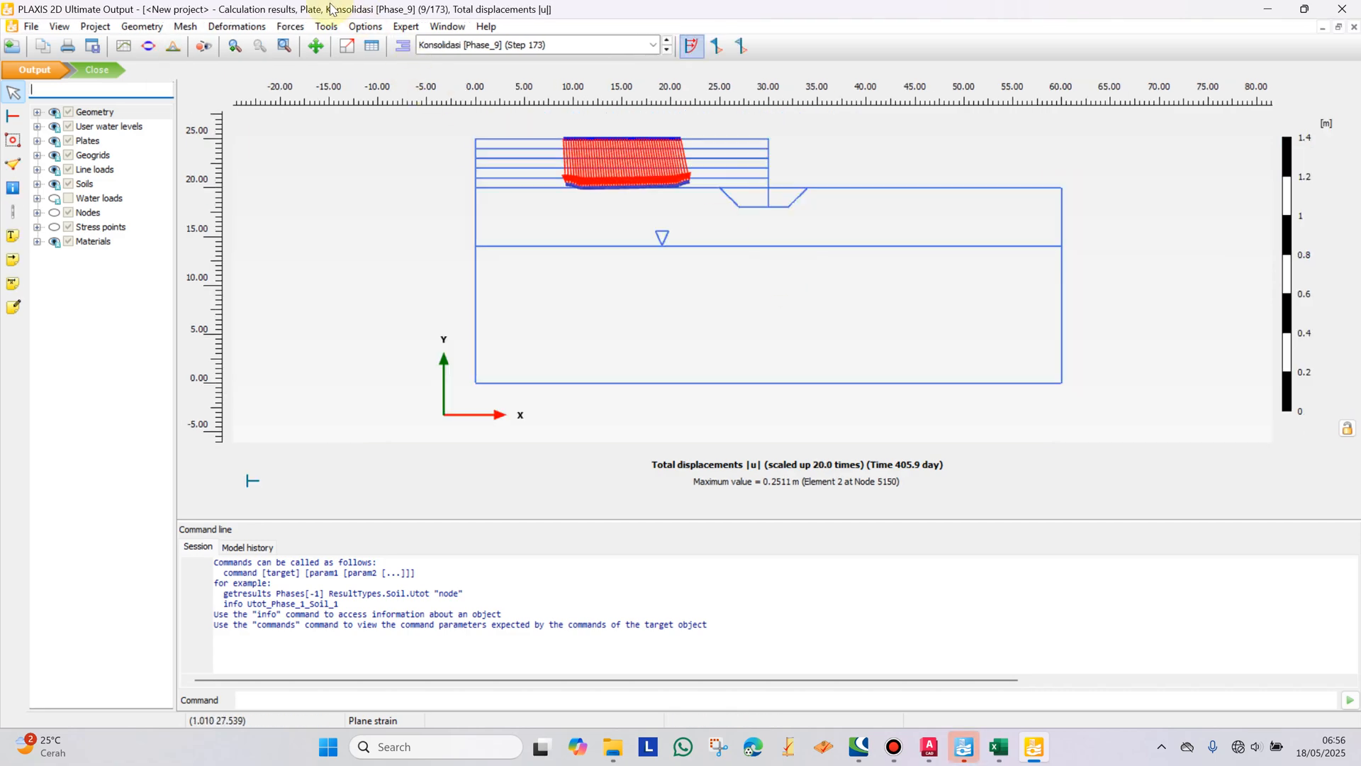
click(290, 29)
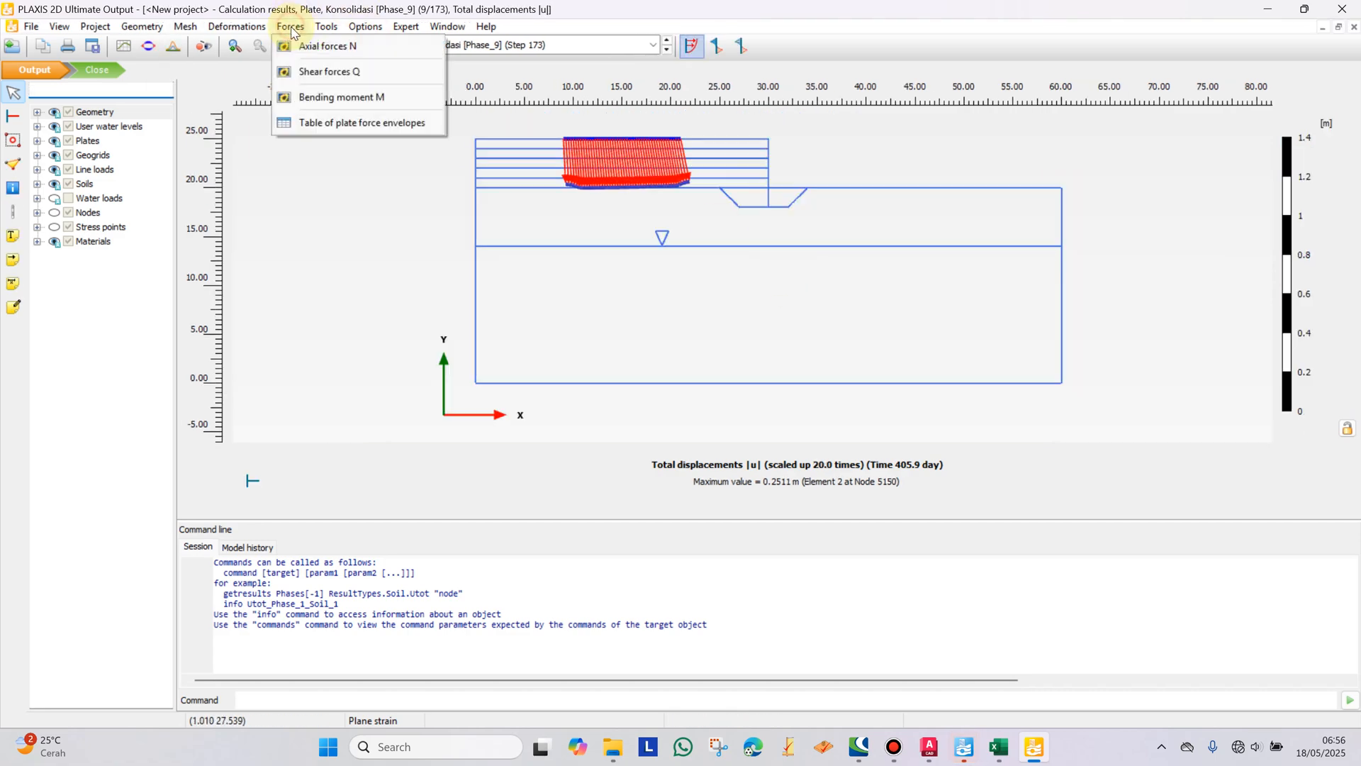
click(339, 72)
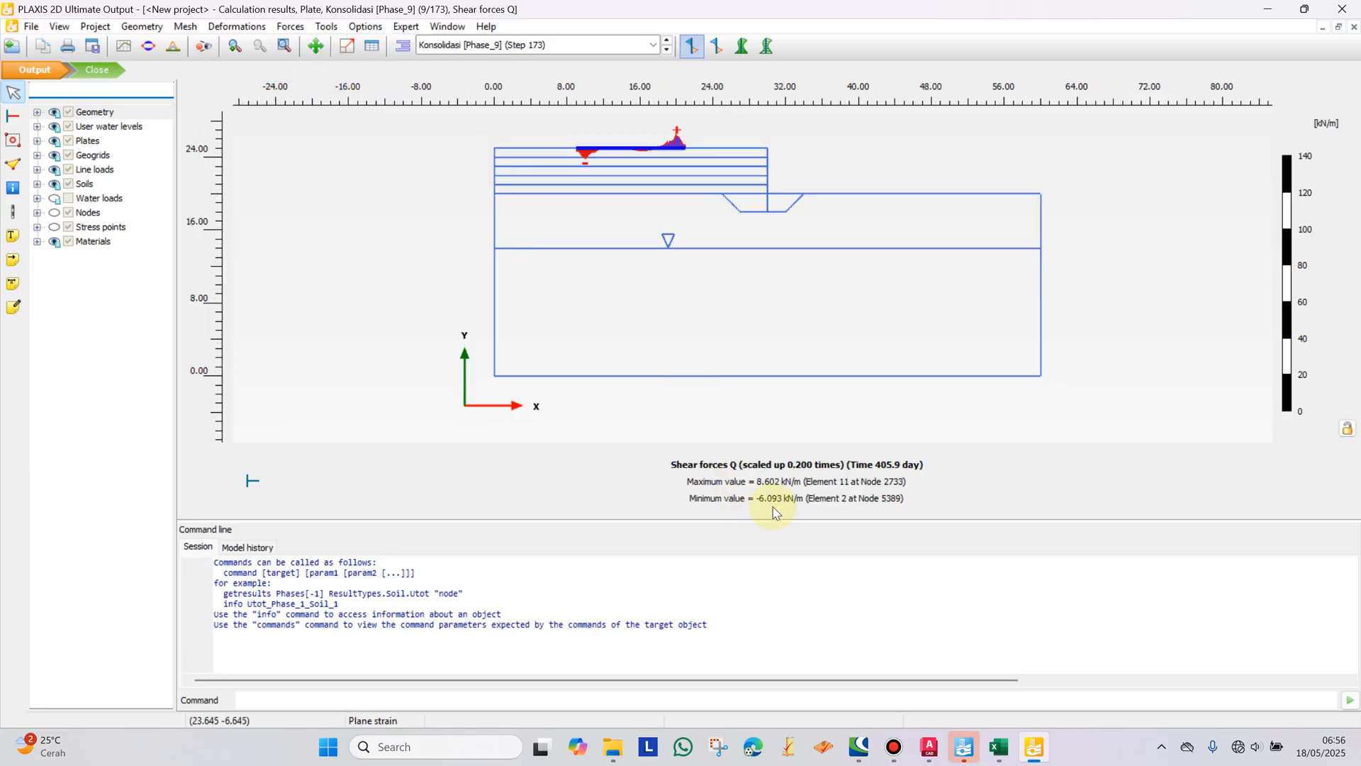
click(290, 27)
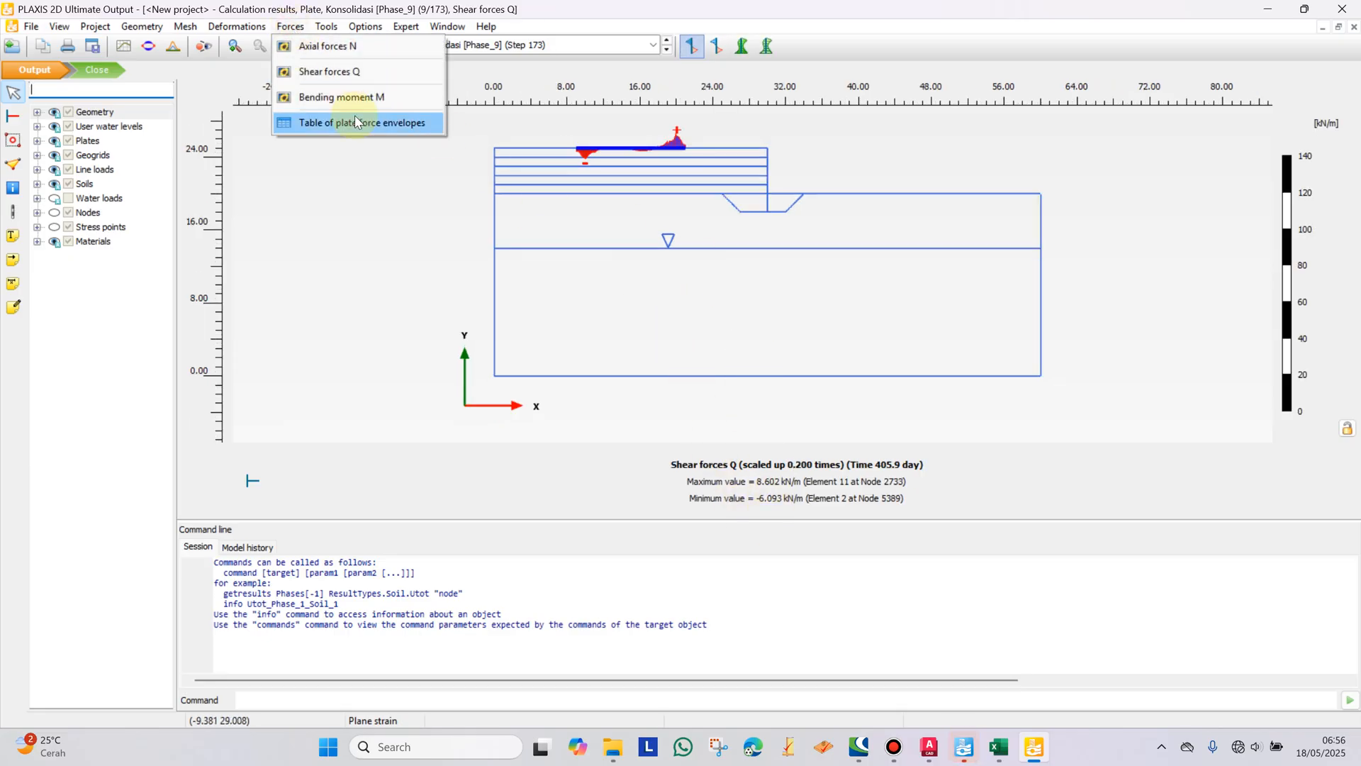
click(349, 100)
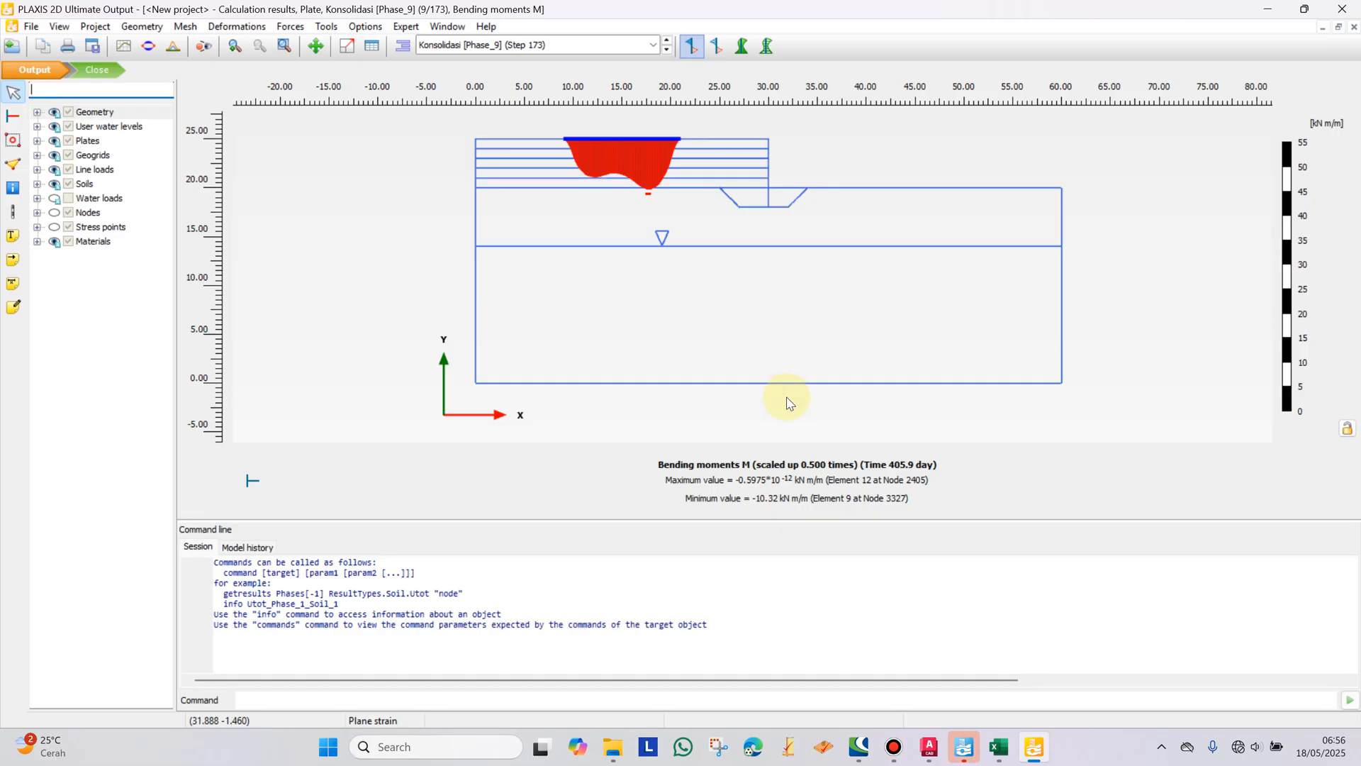
click(97, 69)
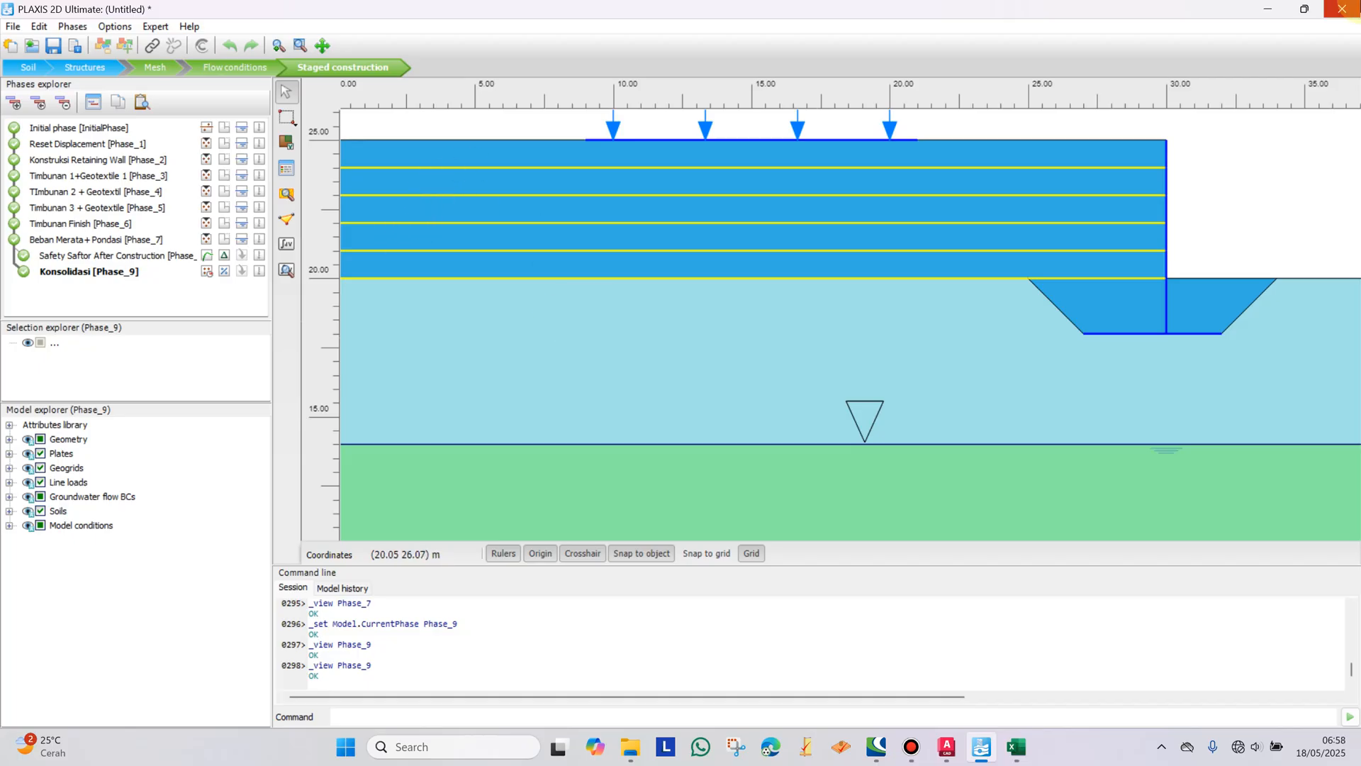
key(alt+Tab)
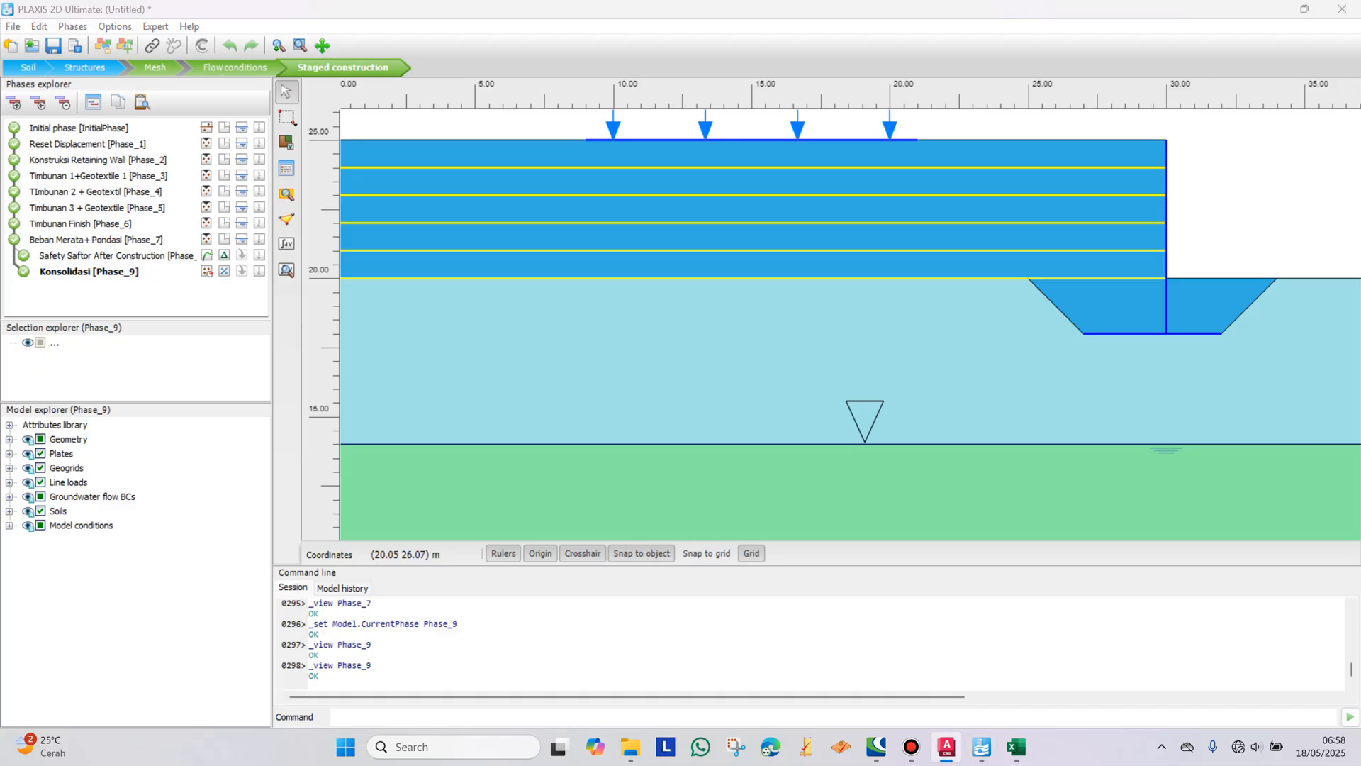
key(alt+Tab)
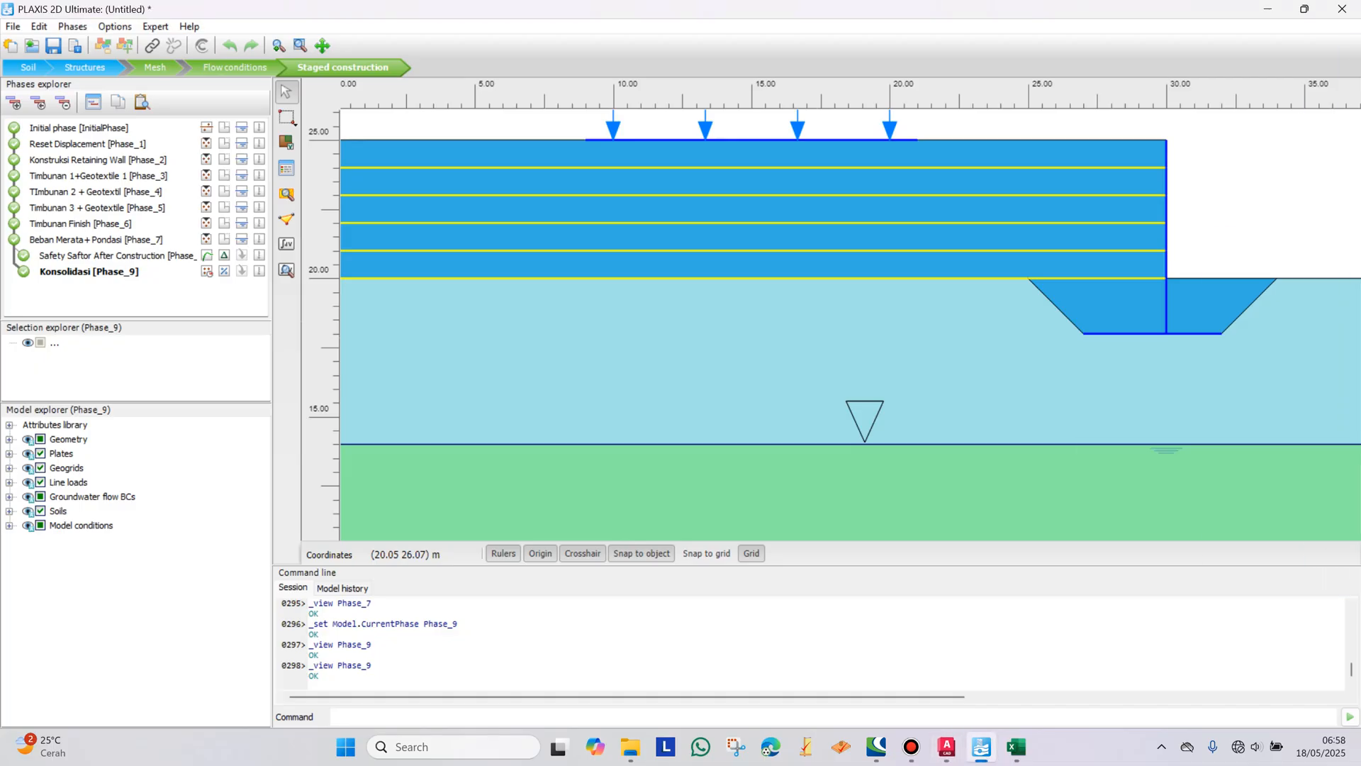